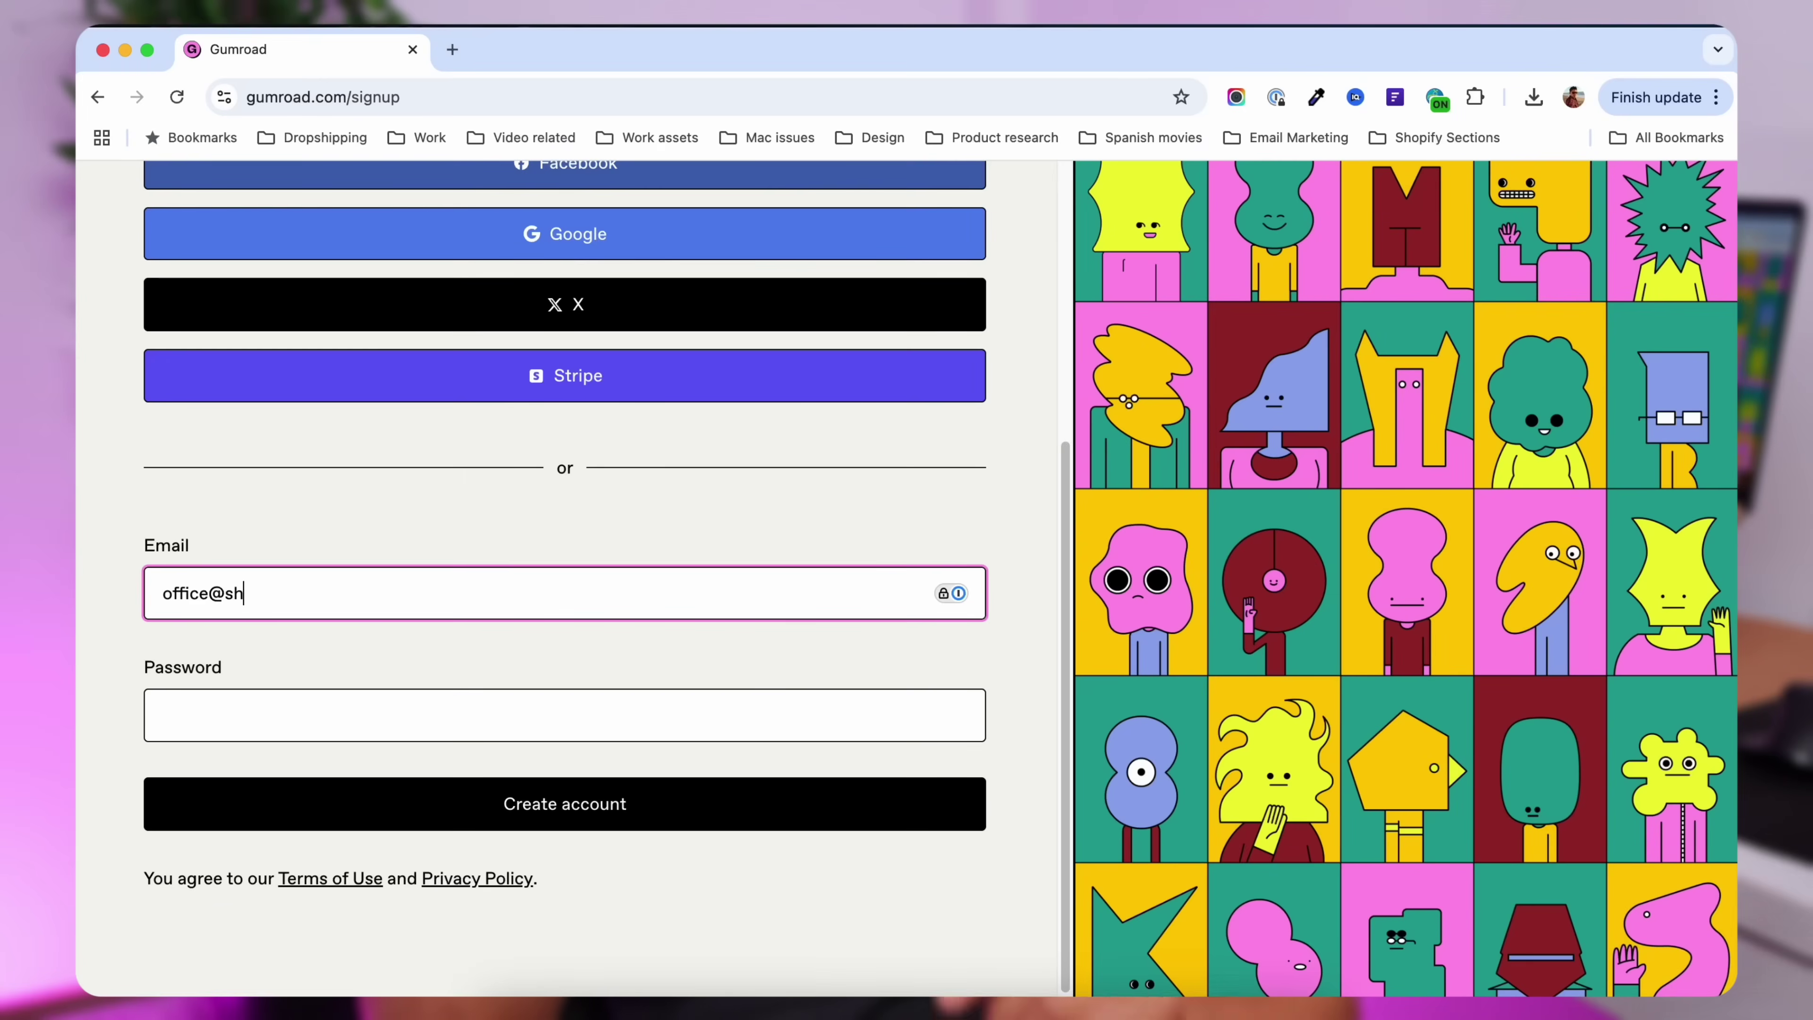
# - Load gumroad.com to show the search bar, category pills and Featured products carousel
pyautogui.write('opioso')
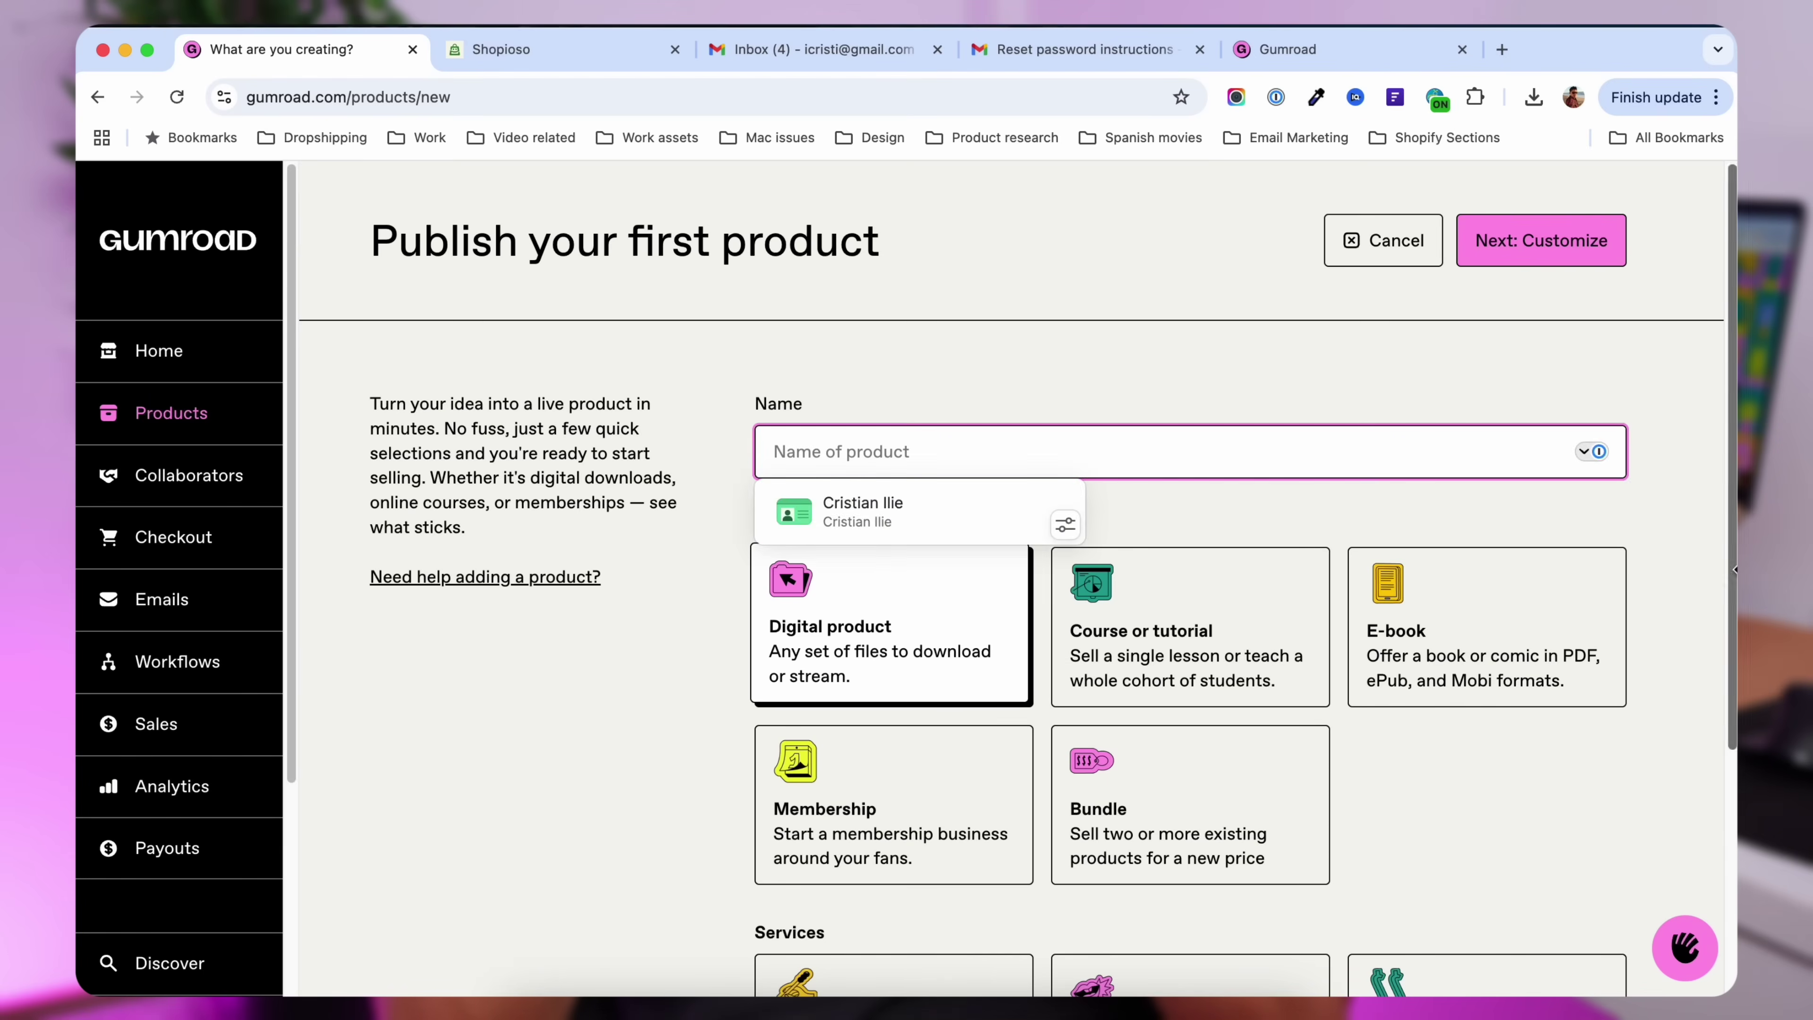
pyautogui.write('Shopify Speed Booster Snippet')
pyautogui.press('Tab')
pyautogui.write('4')
pyautogui.scroll(10, 1680, 777)
pyautogui.scroll(-10, 1680, 777)
pyautogui.click(797, 852)
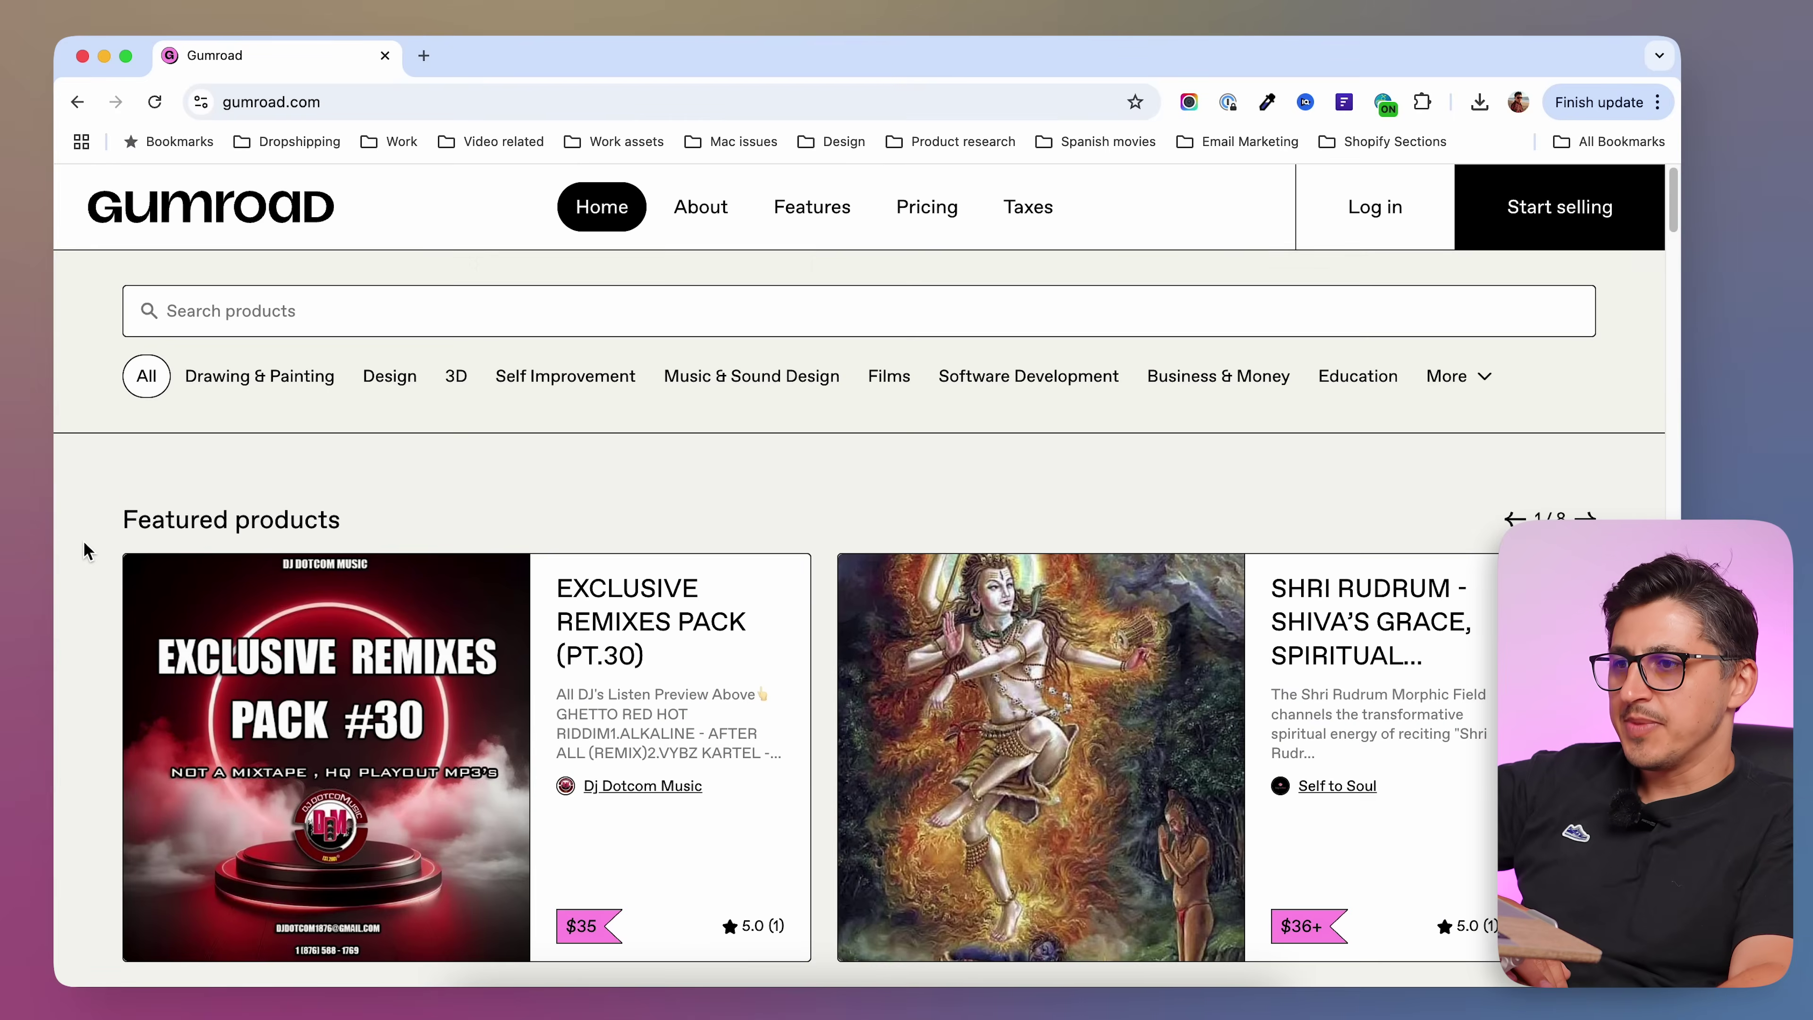
# - Go to the Start selling sign-up page at gumroad.com/signup
pyautogui.moveTo(259, 376)
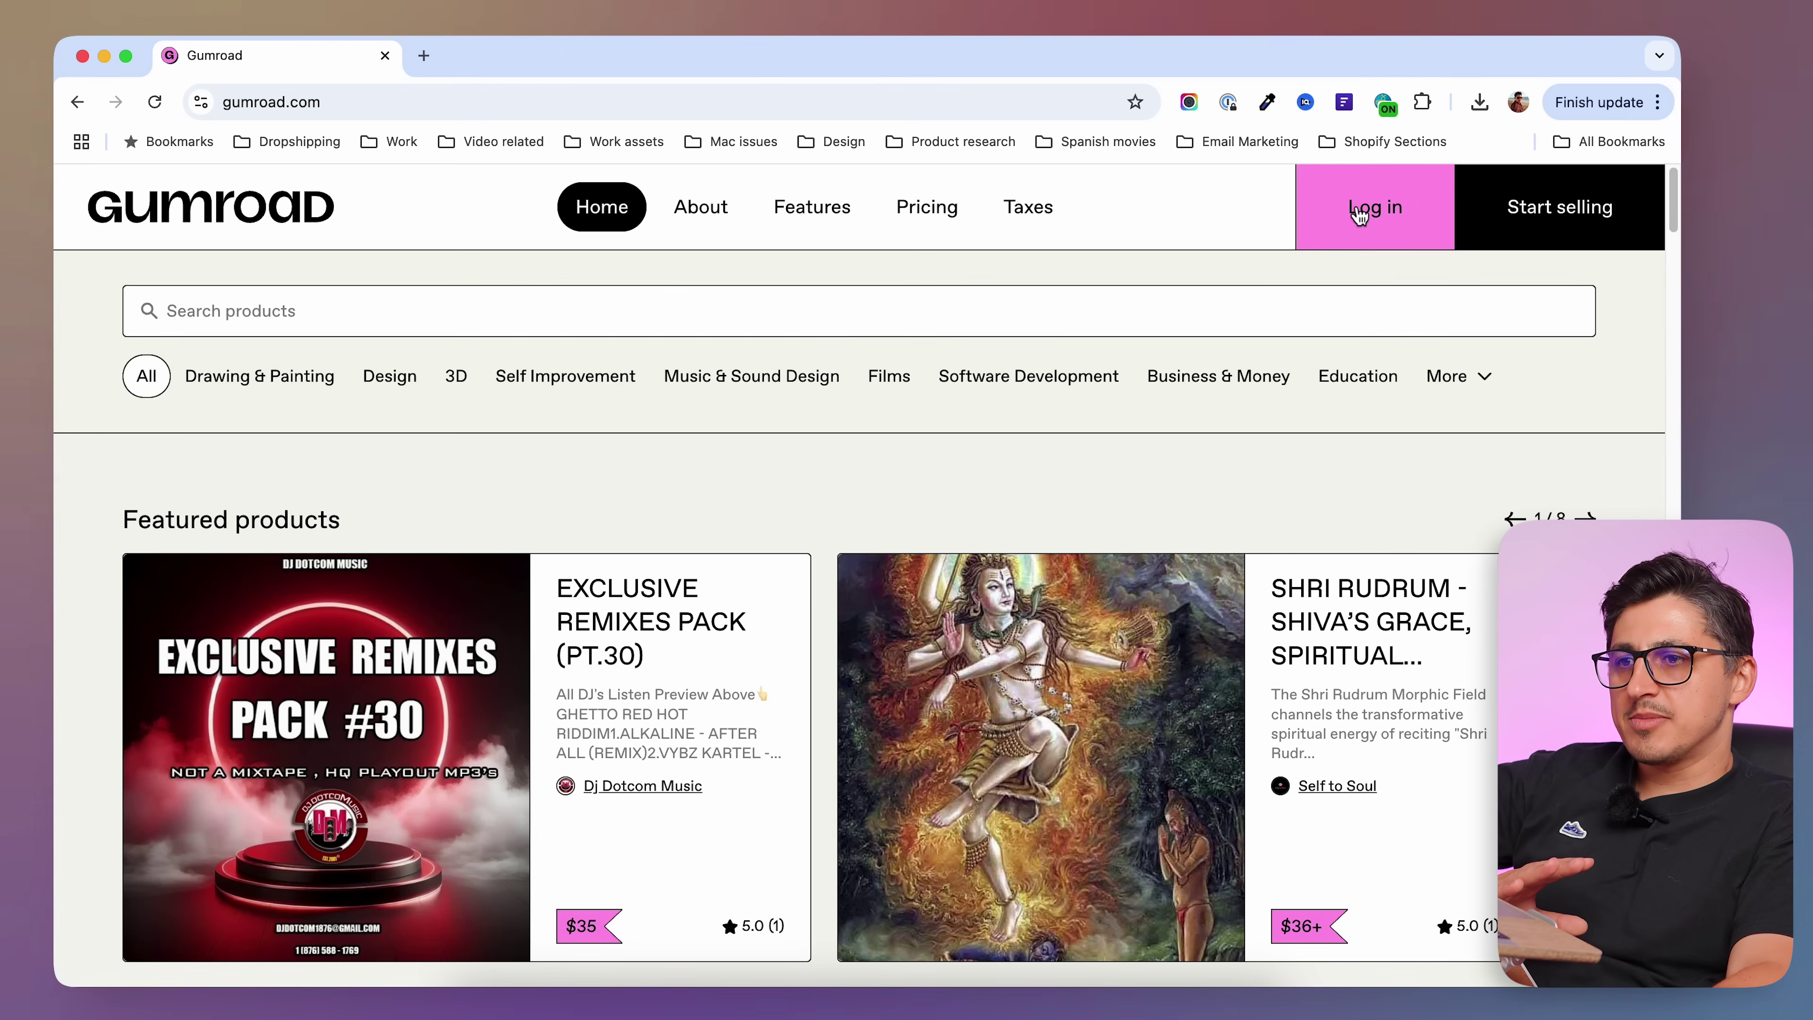
pyautogui.click(1565, 223)
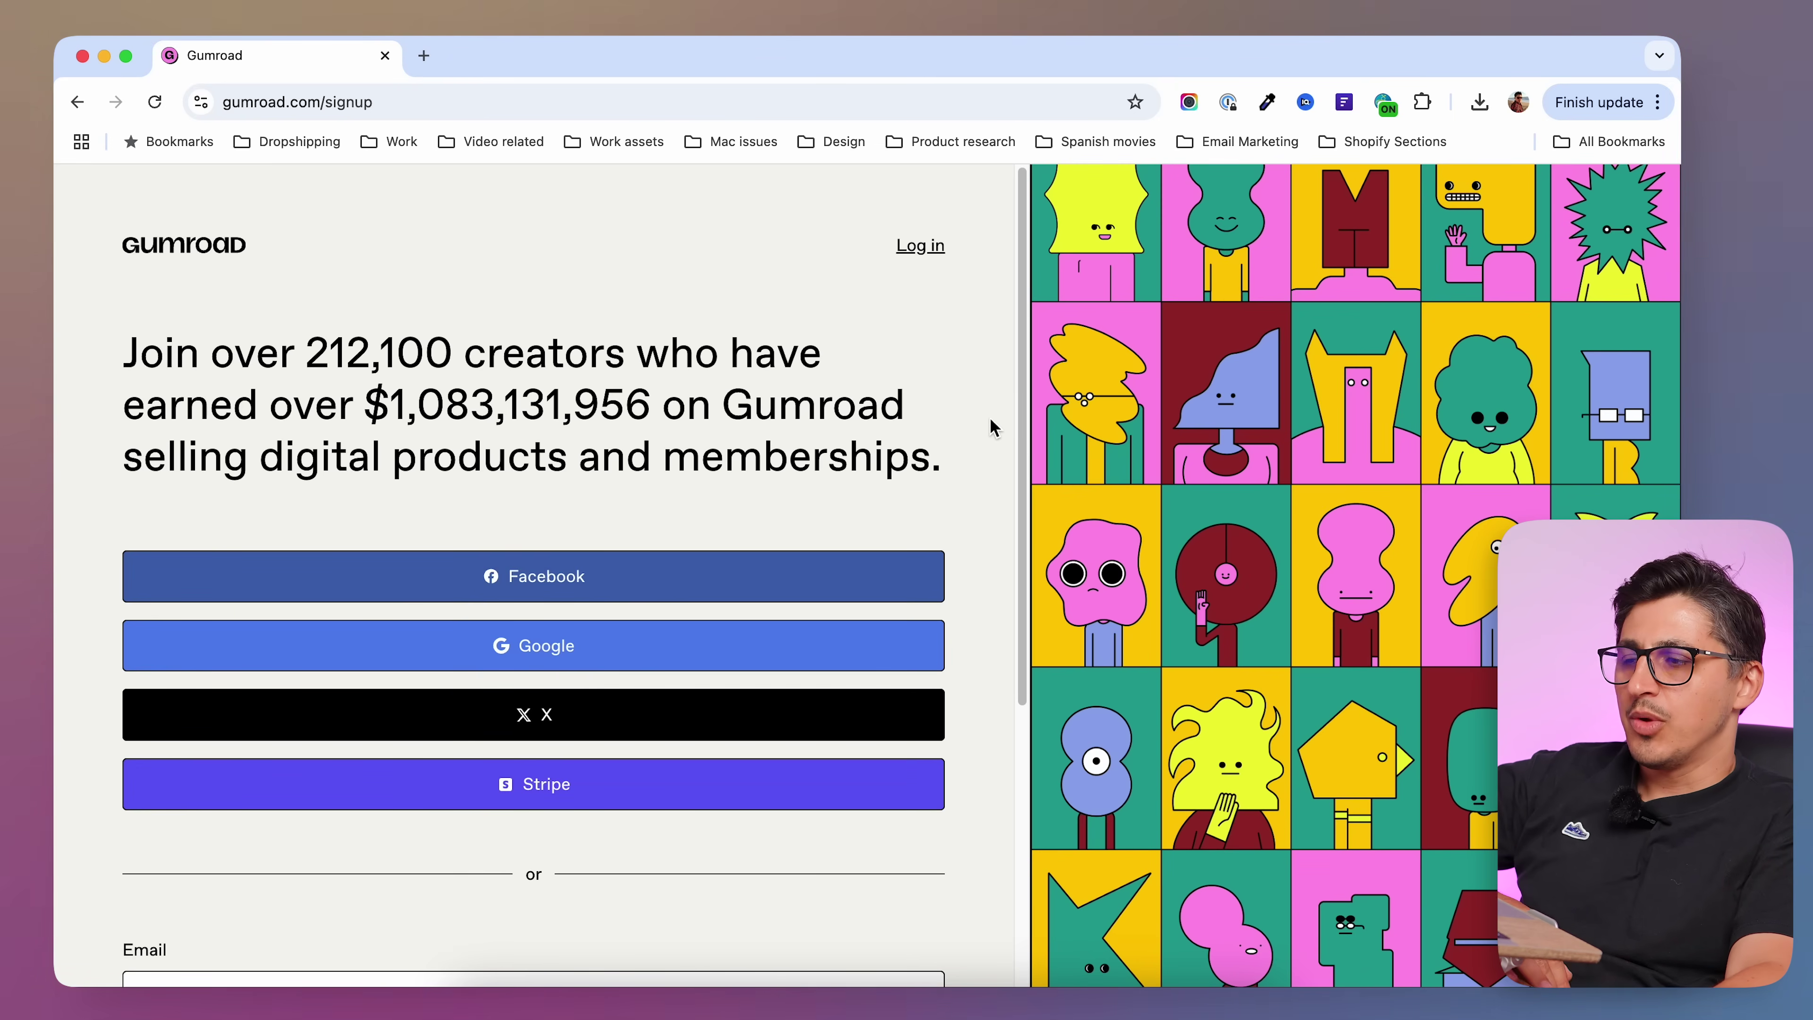
pyautogui.scroll(-5, 1003, 475)
# - Create the account with the autofilled email and password to reach the 'Welcome to Gumroad.' dashboard
pyautogui.scroll(4, 972, 406)
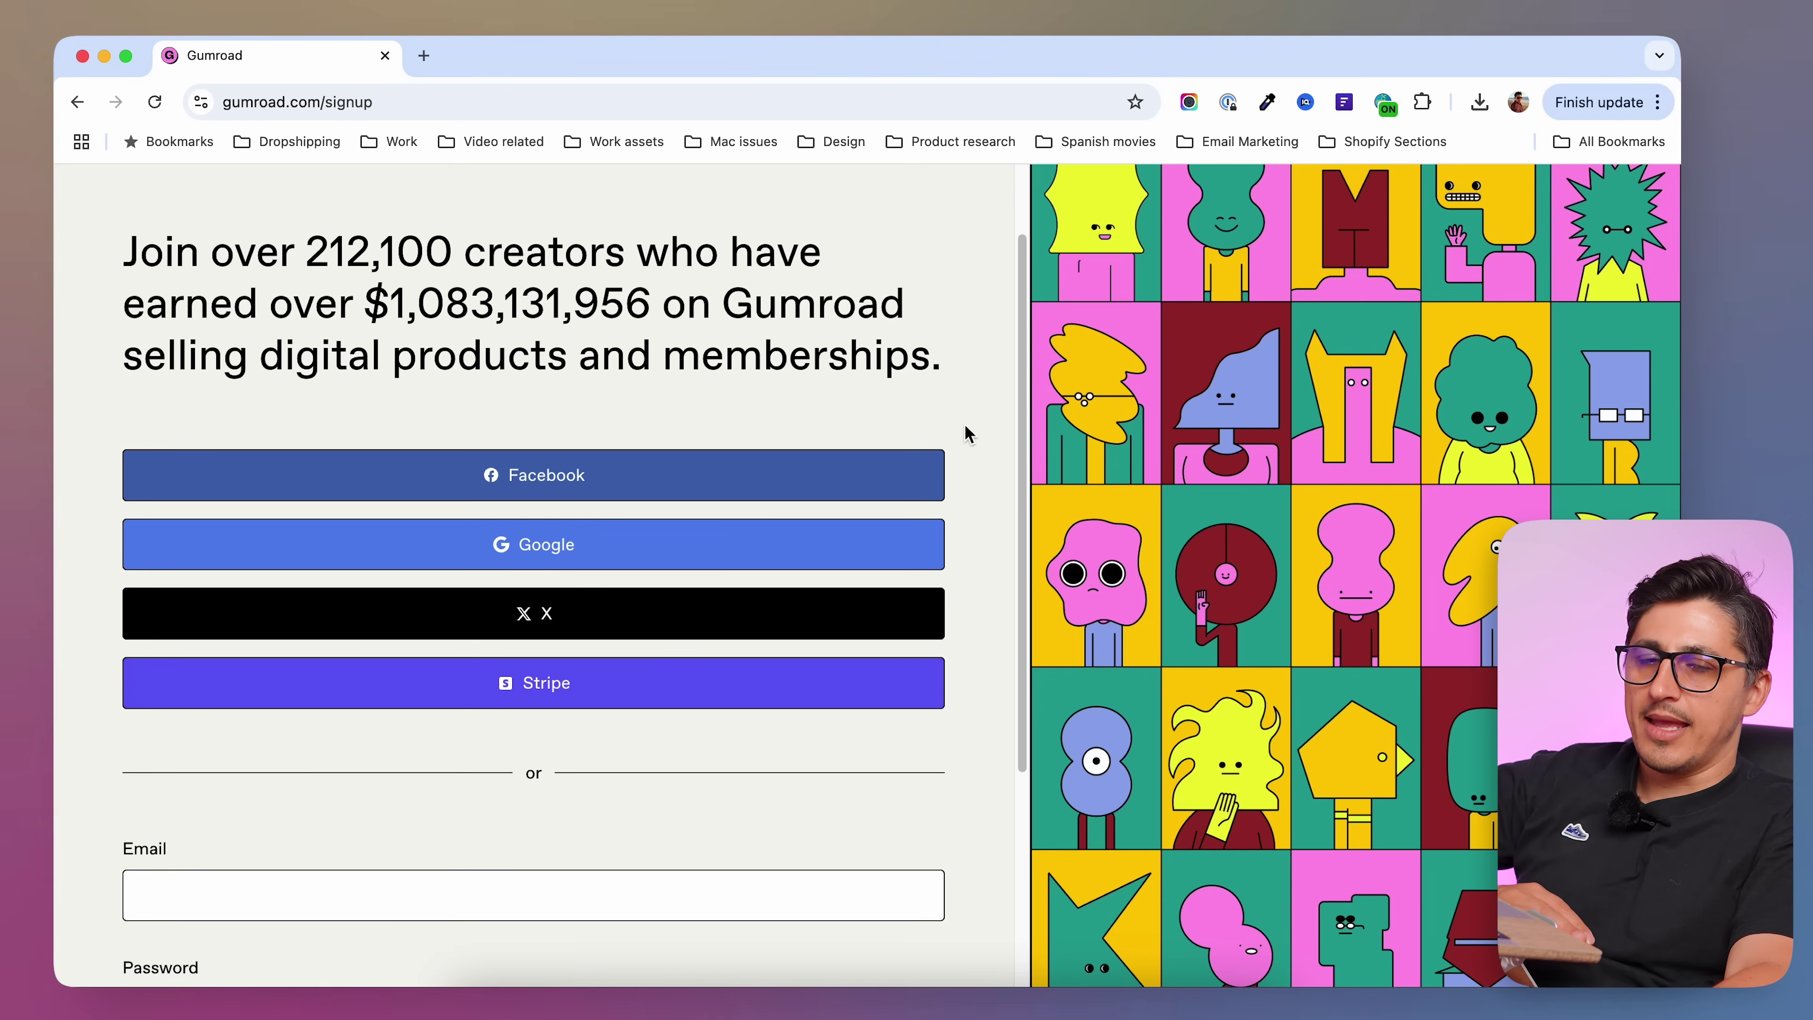
pyautogui.scroll(2, 968, 432)
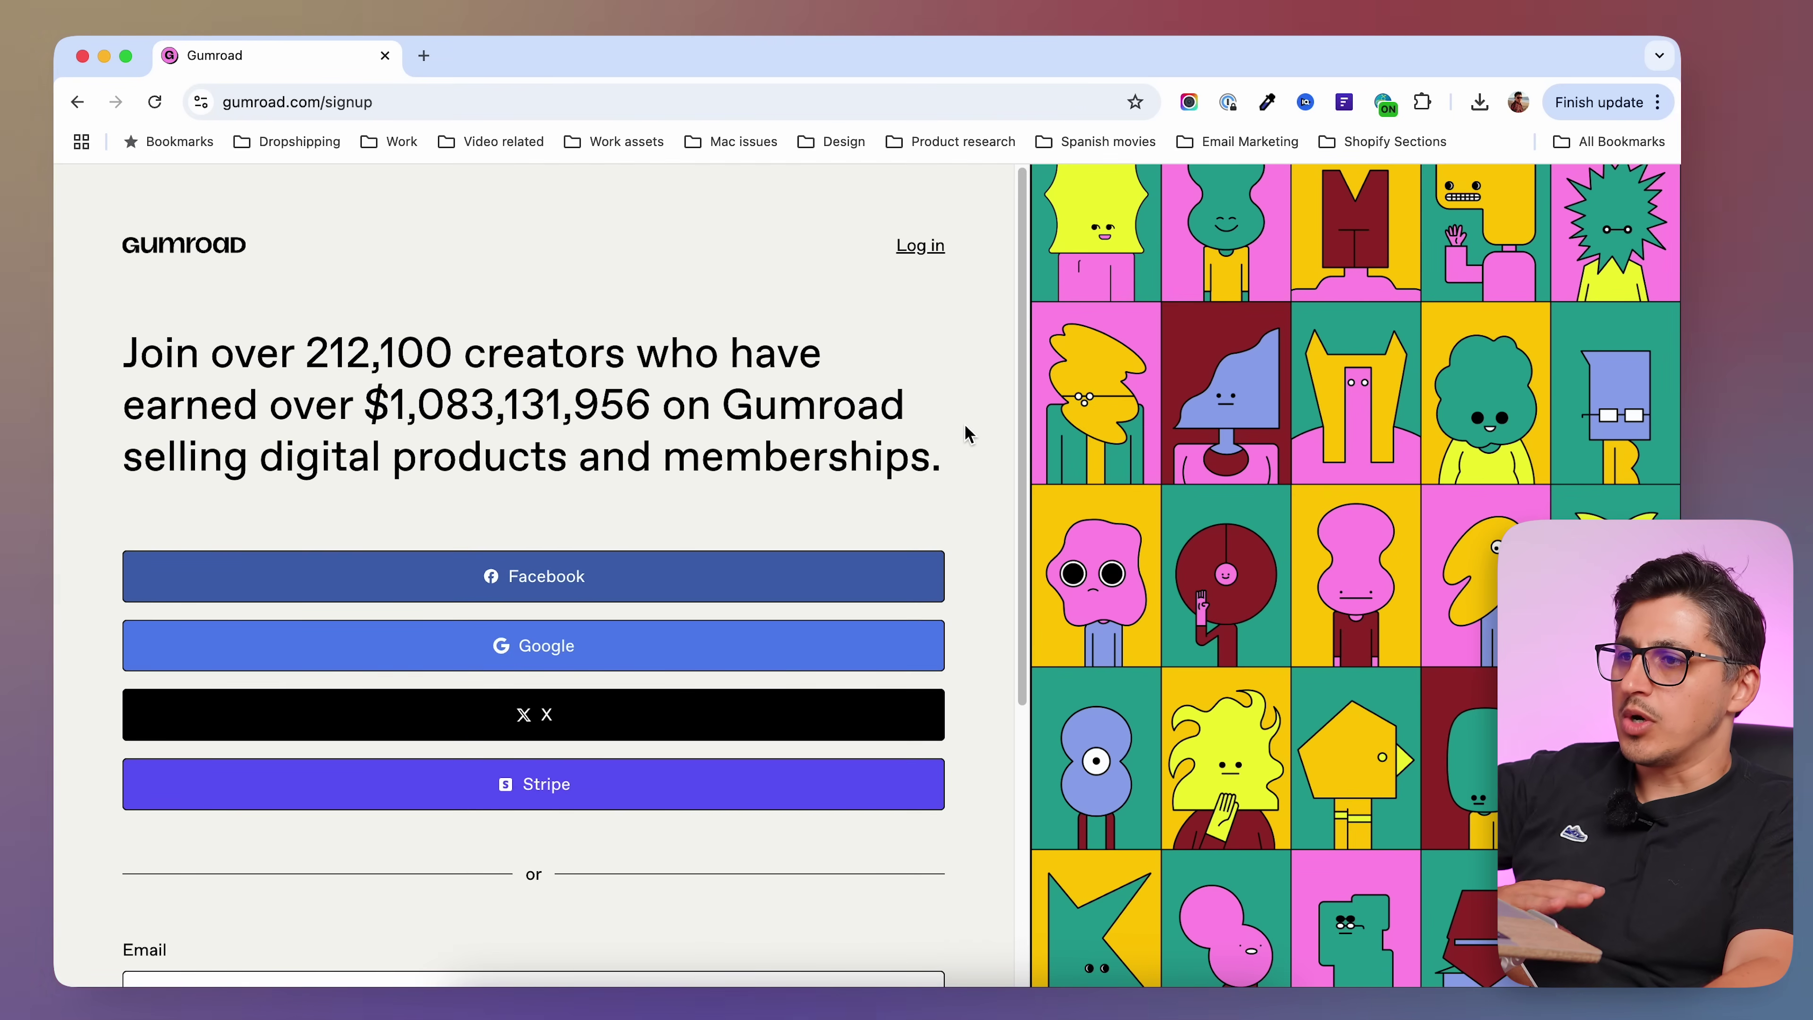
pyautogui.scroll(-5, 968, 432)
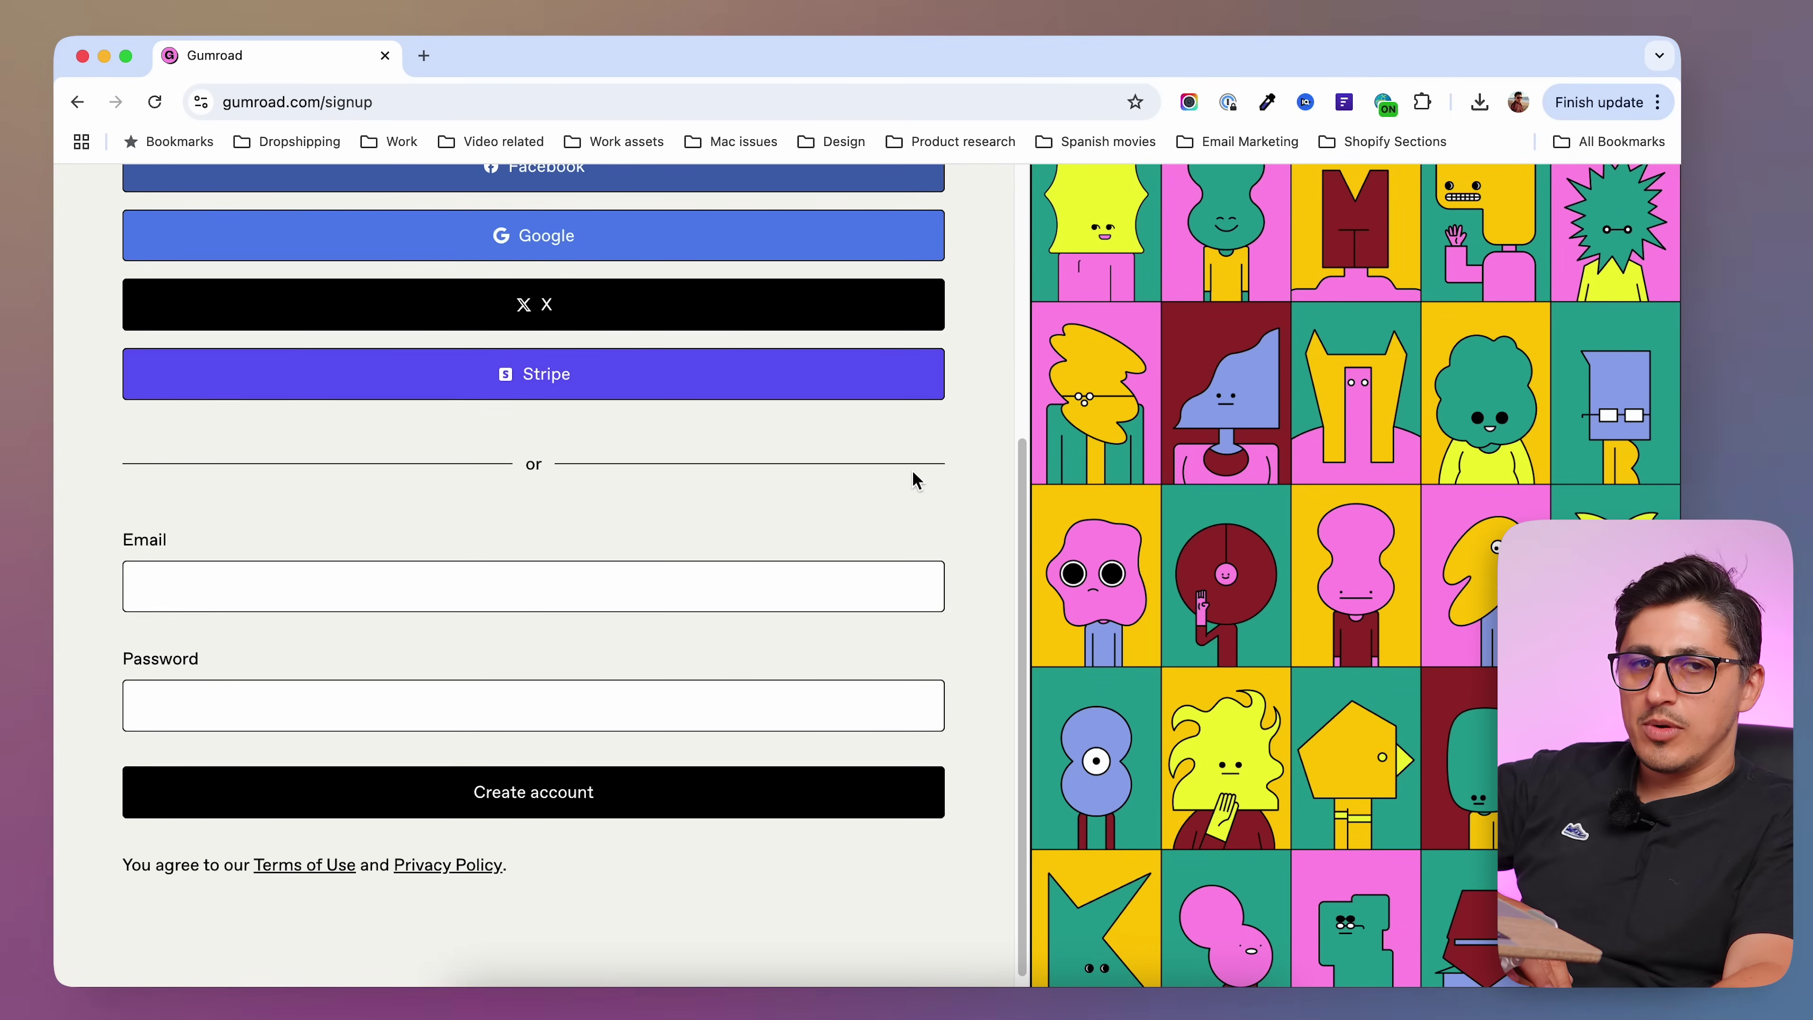
pyautogui.click(286, 594)
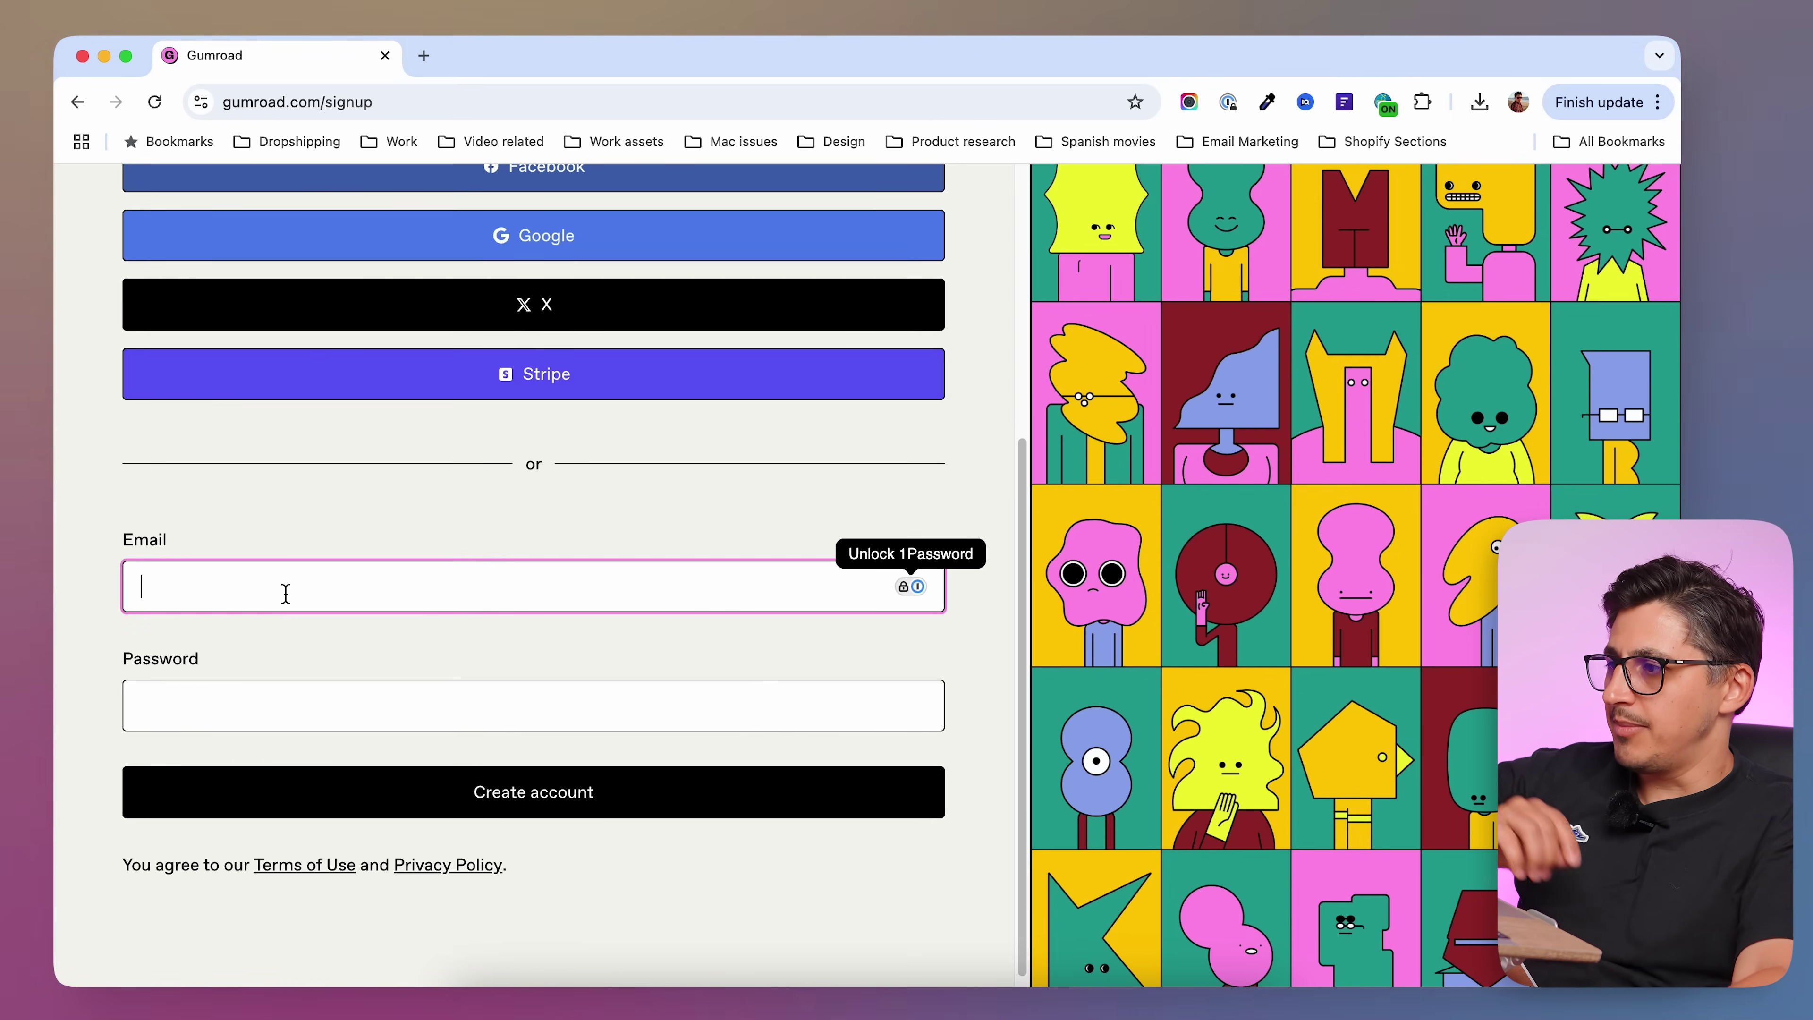
pyautogui.click(560, 794)
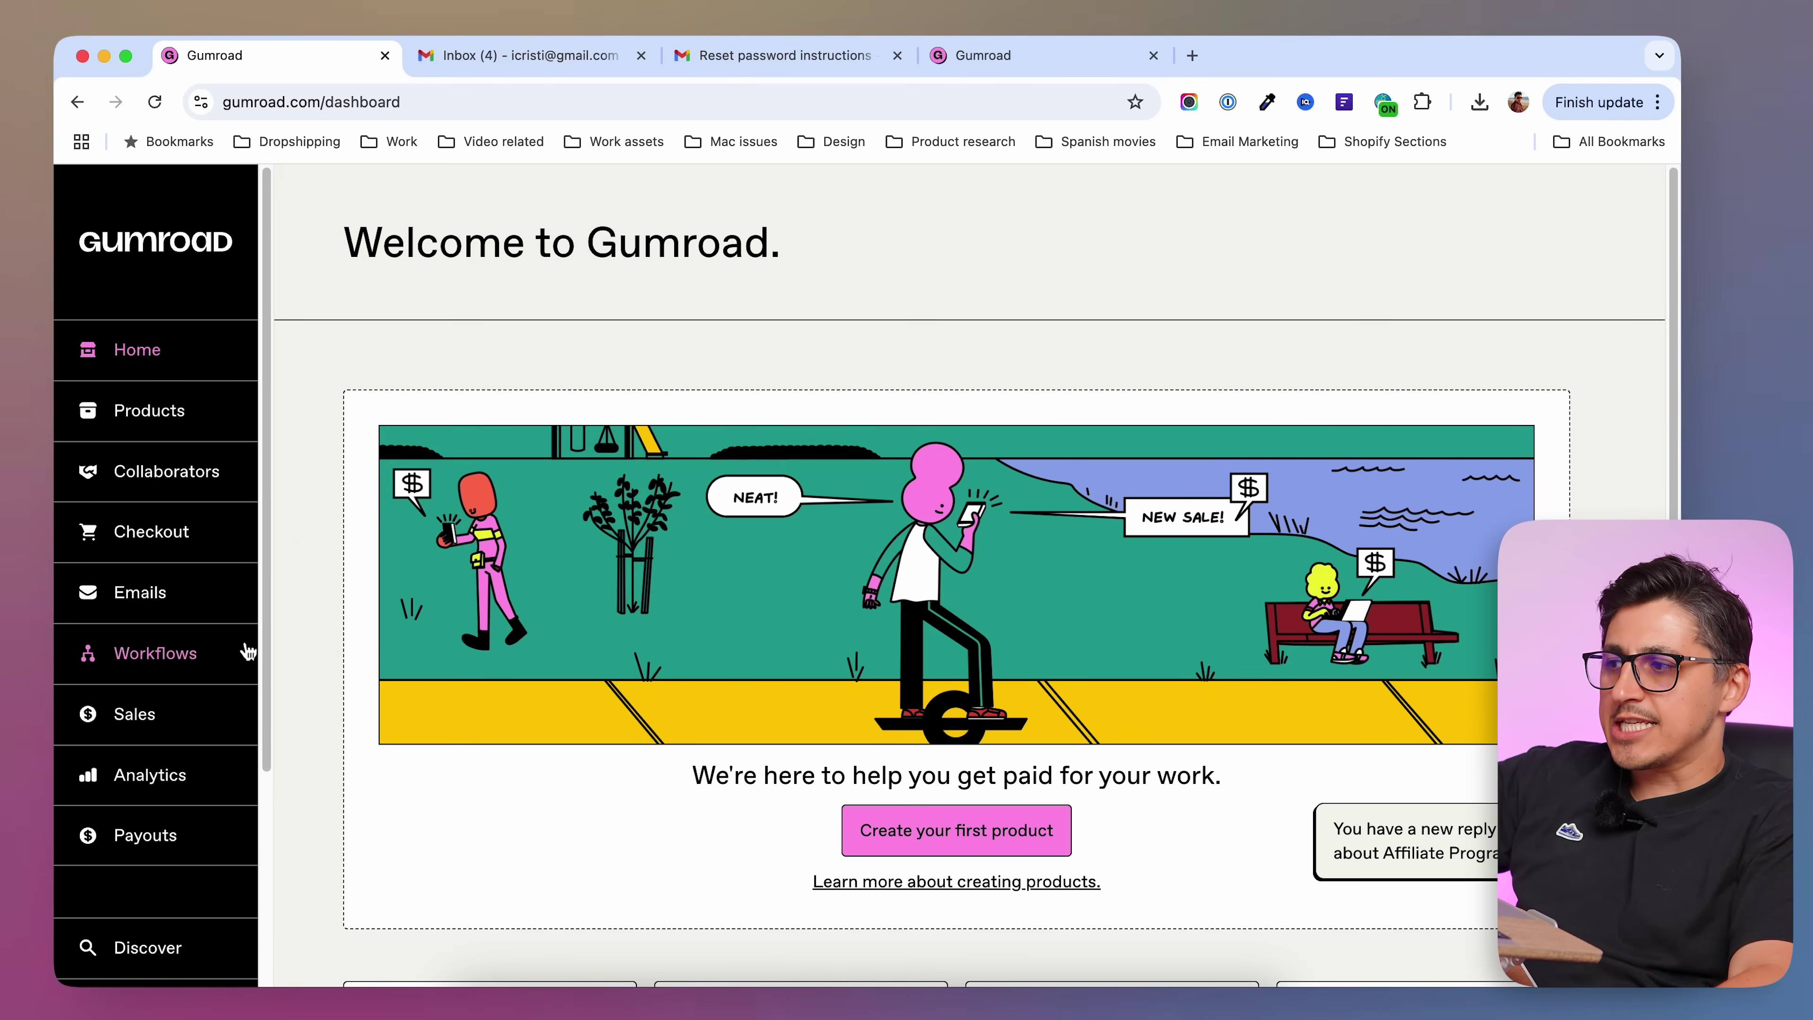
pyautogui.scroll(-5, 260, 727)
# - Open Settings and scroll through the Notifications, Support and Local sections
pyautogui.click(146, 835)
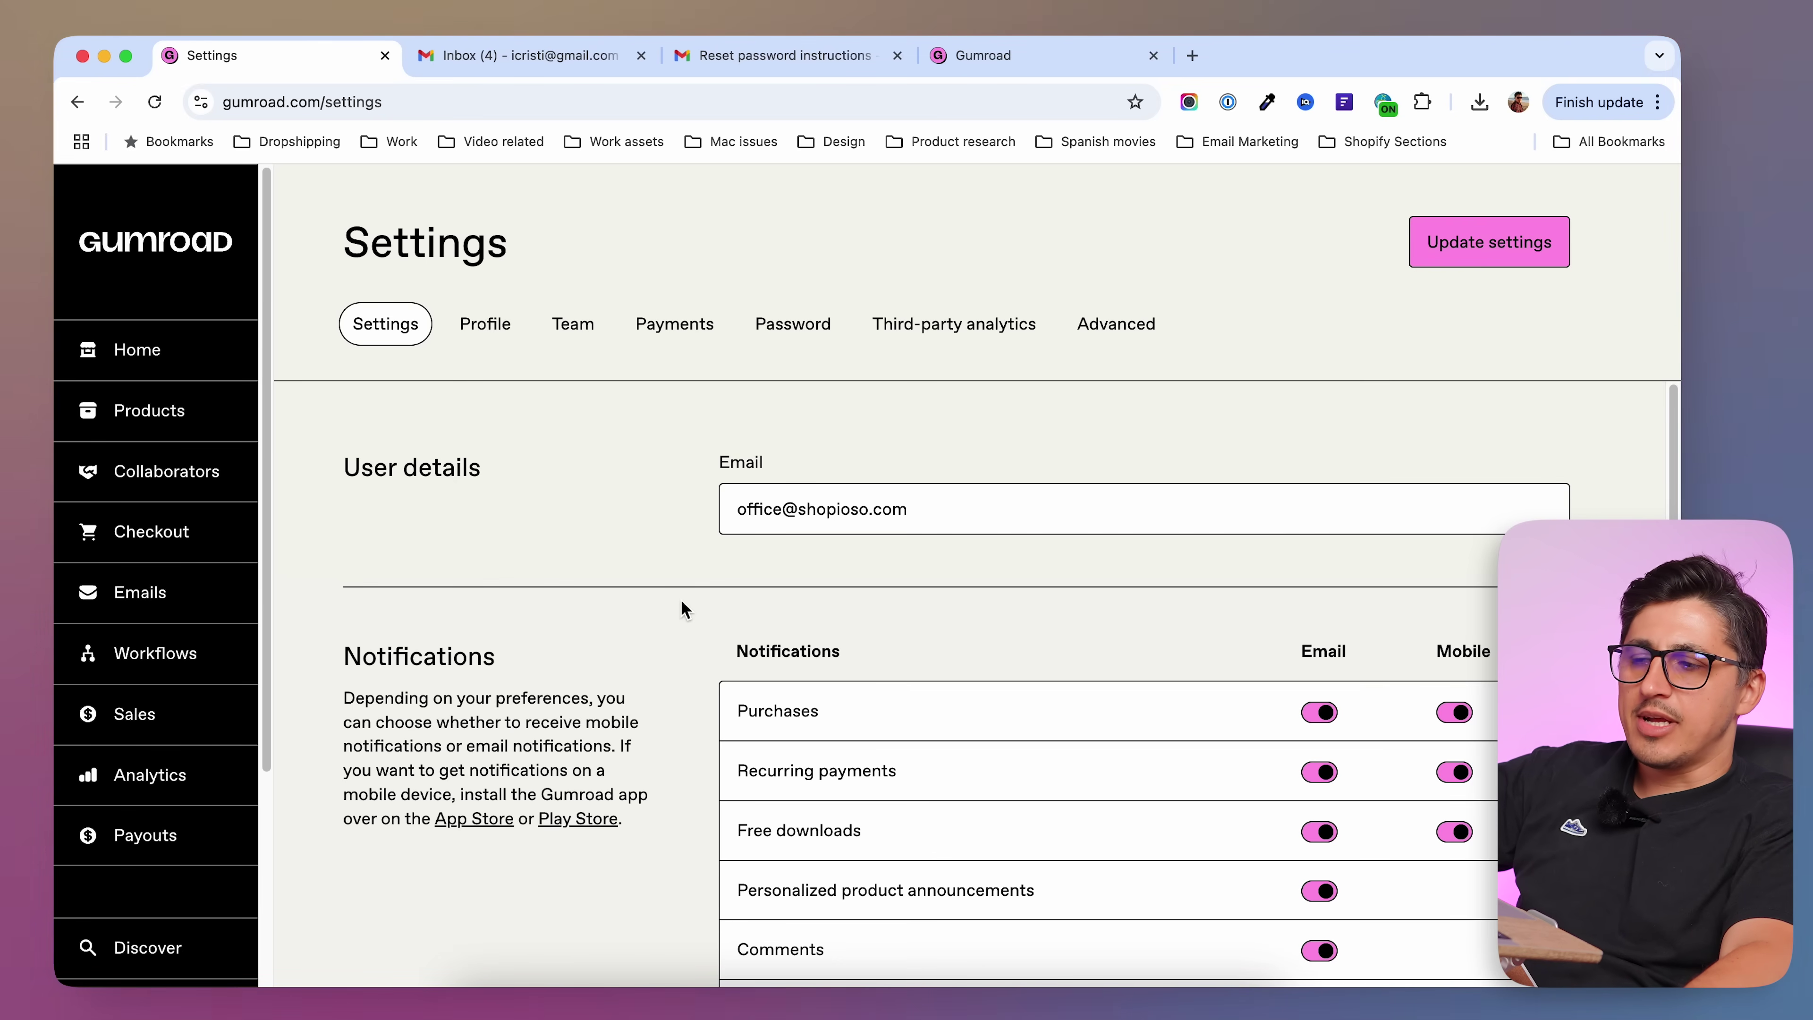
pyautogui.scroll(-3, 714, 608)
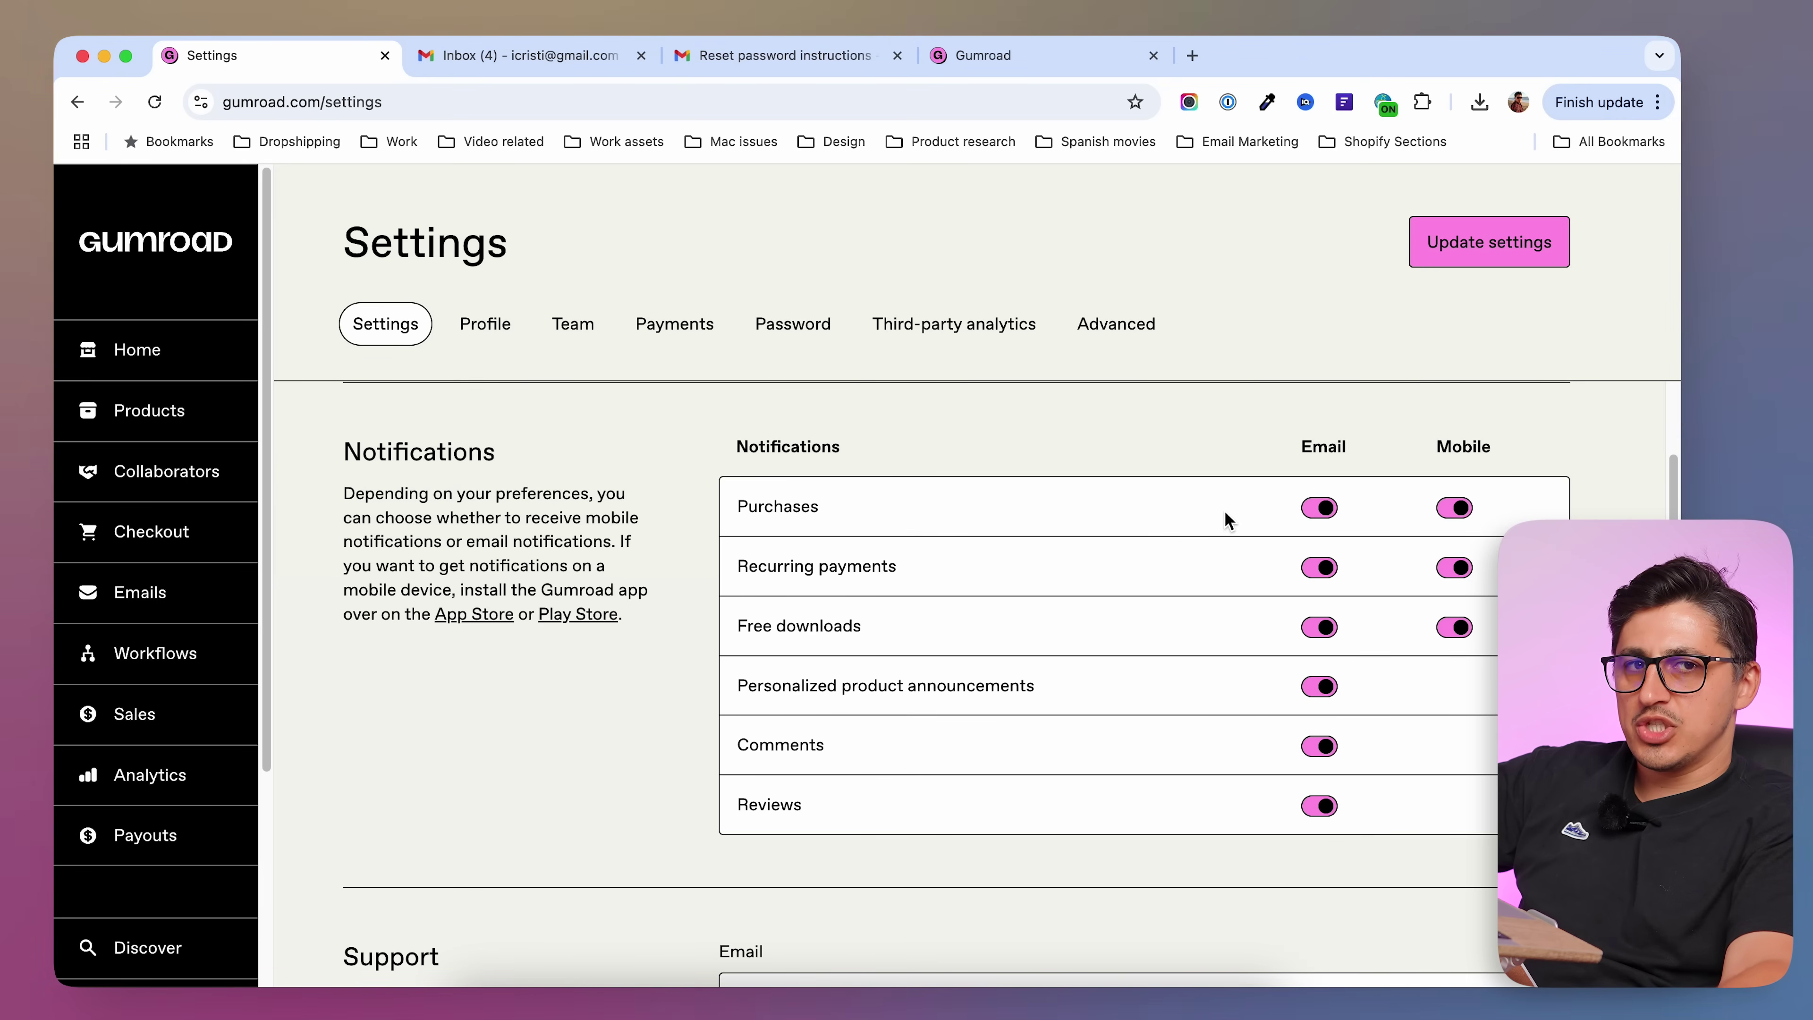
pyautogui.scroll(1, 700, 563)
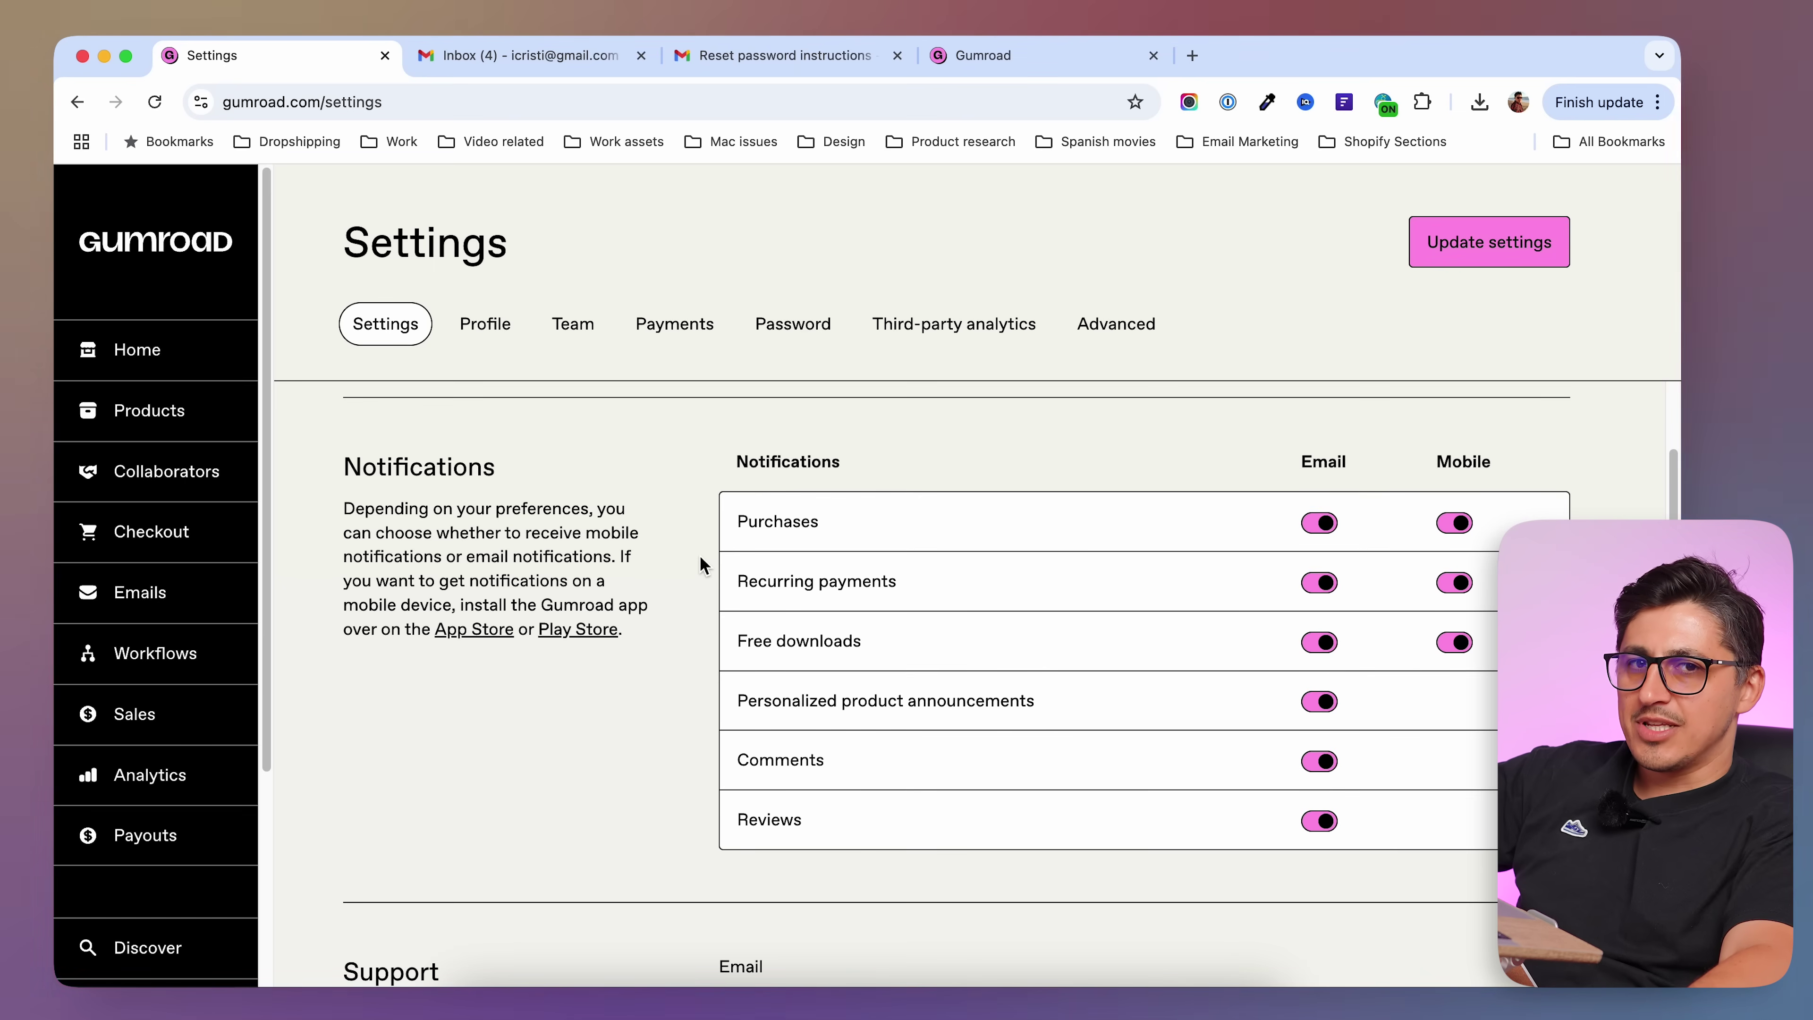
pyautogui.scroll(-2, 700, 557)
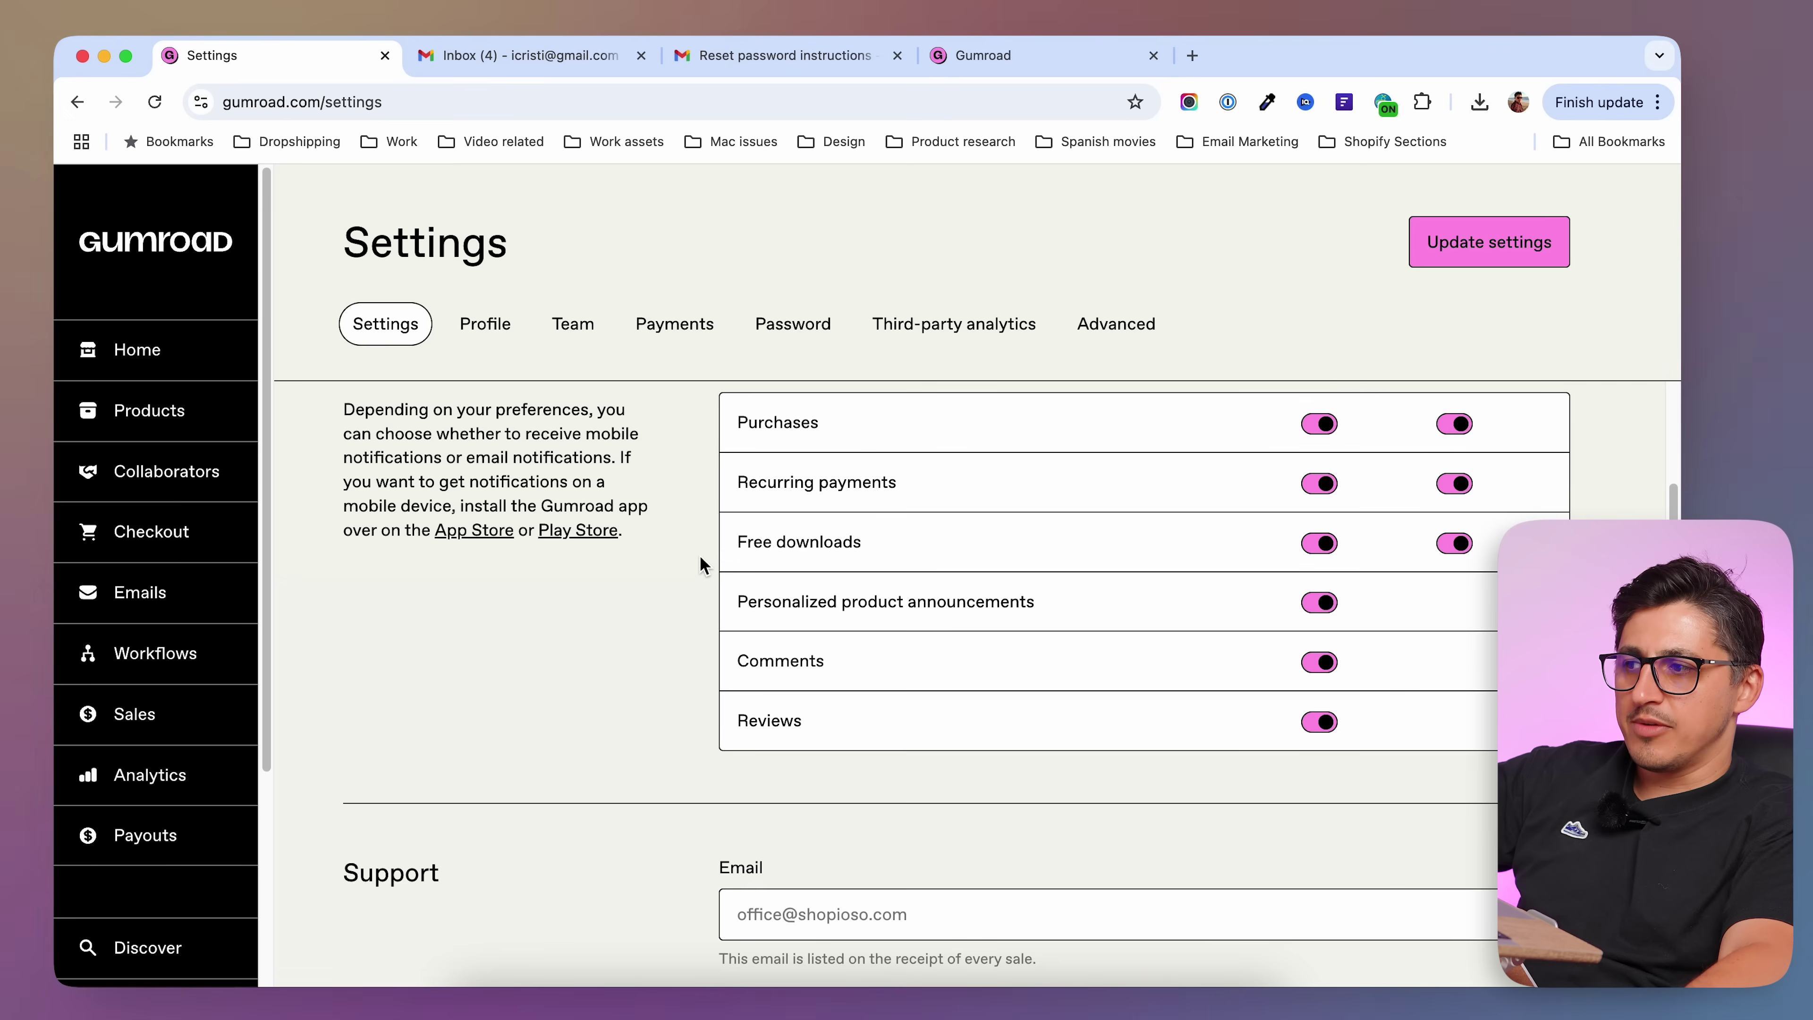
pyautogui.scroll(-4, 699, 554)
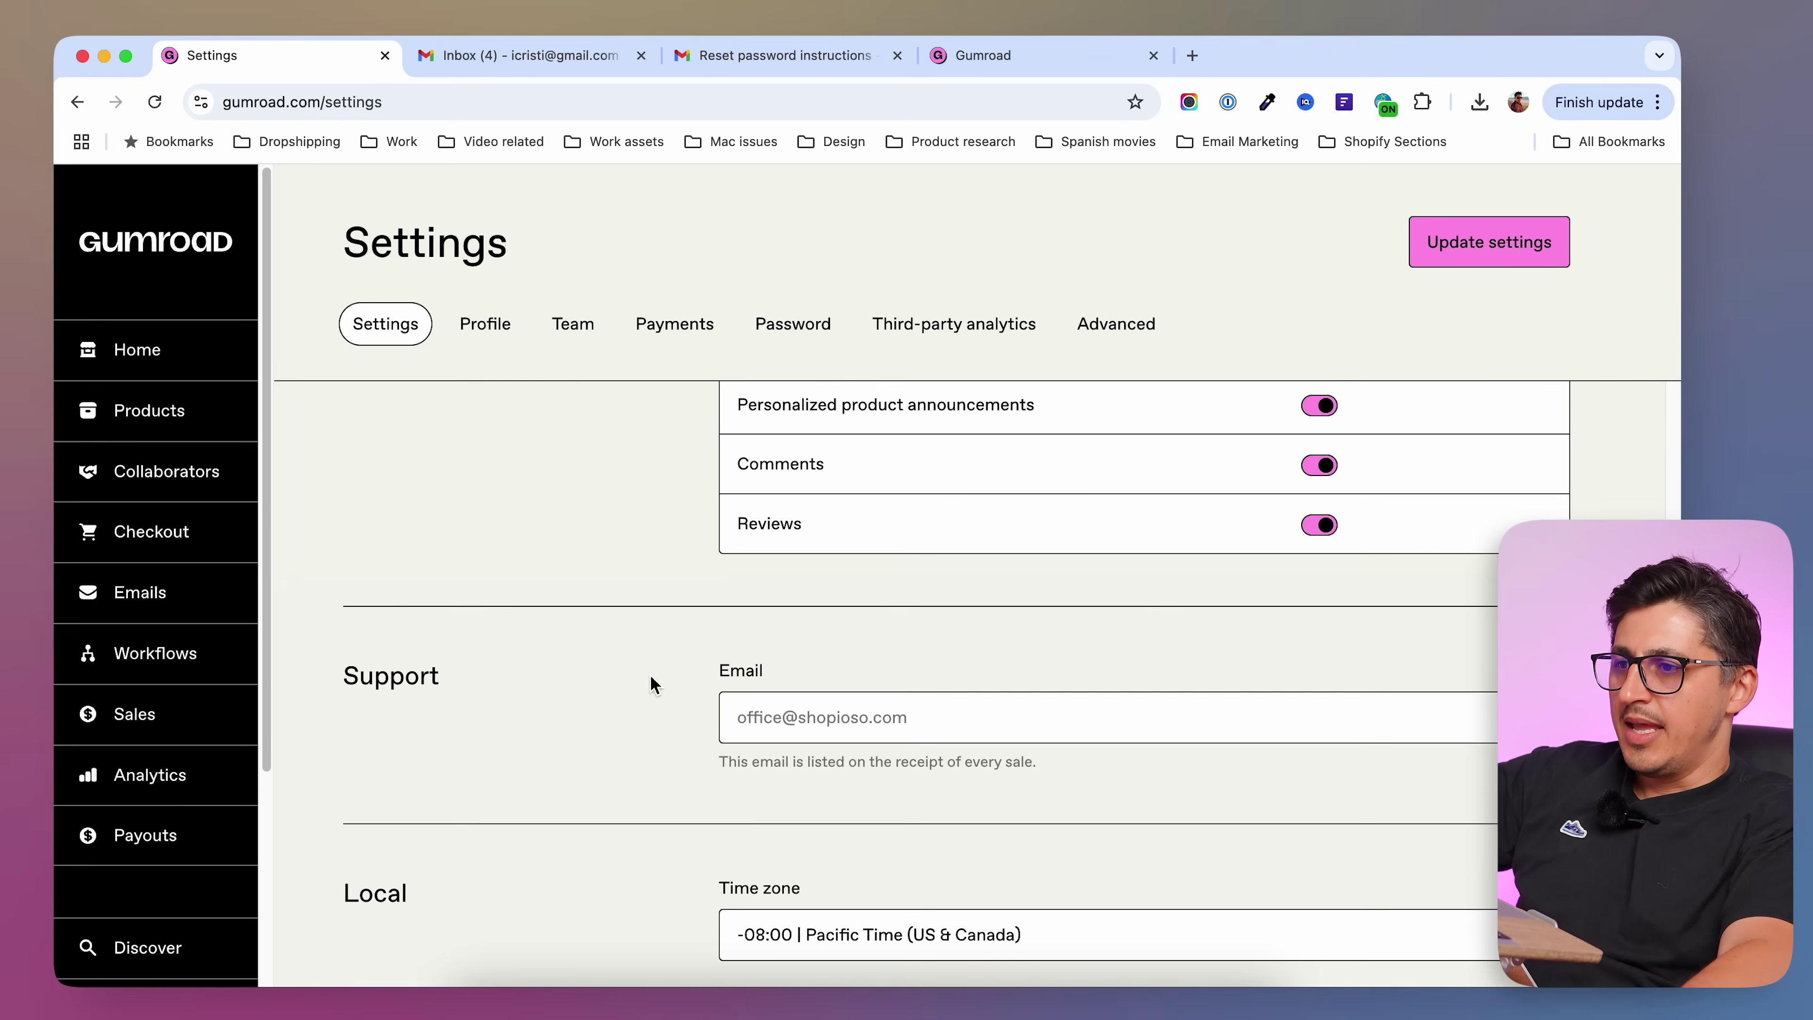
pyautogui.scroll(-1, 650, 678)
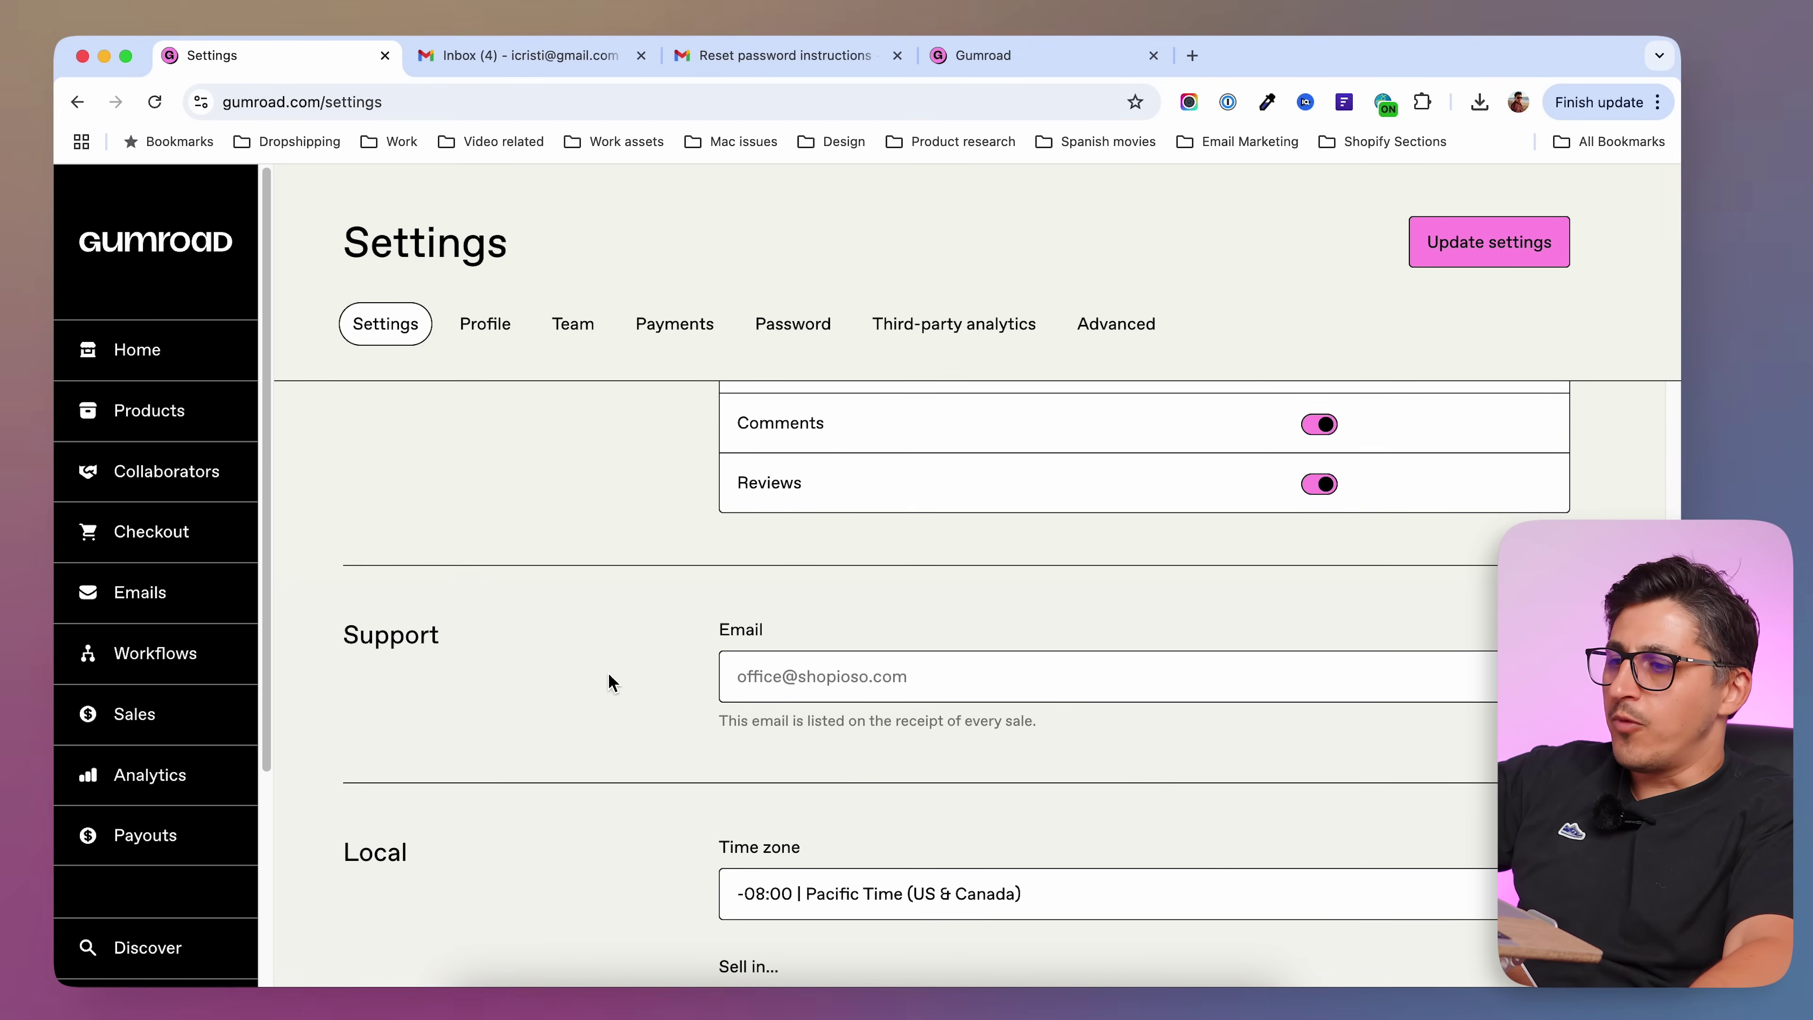
pyautogui.scroll(-3, 610, 682)
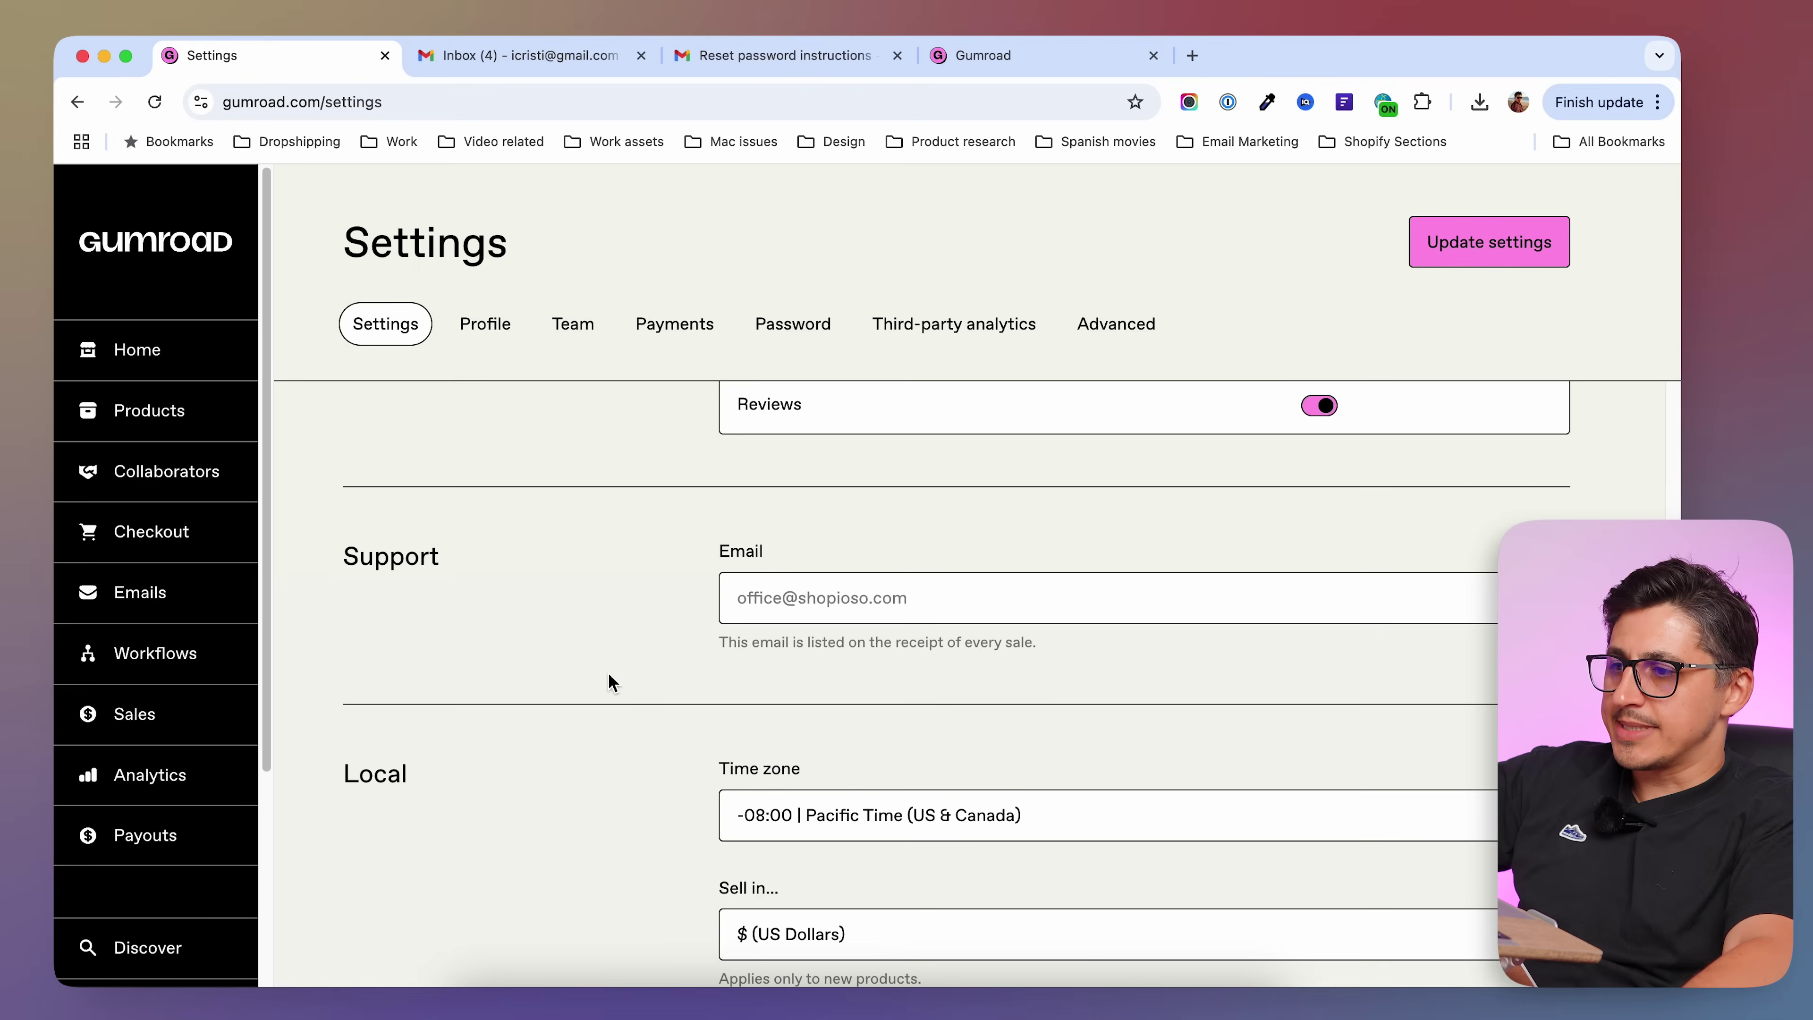
pyautogui.scroll(3, 609, 674)
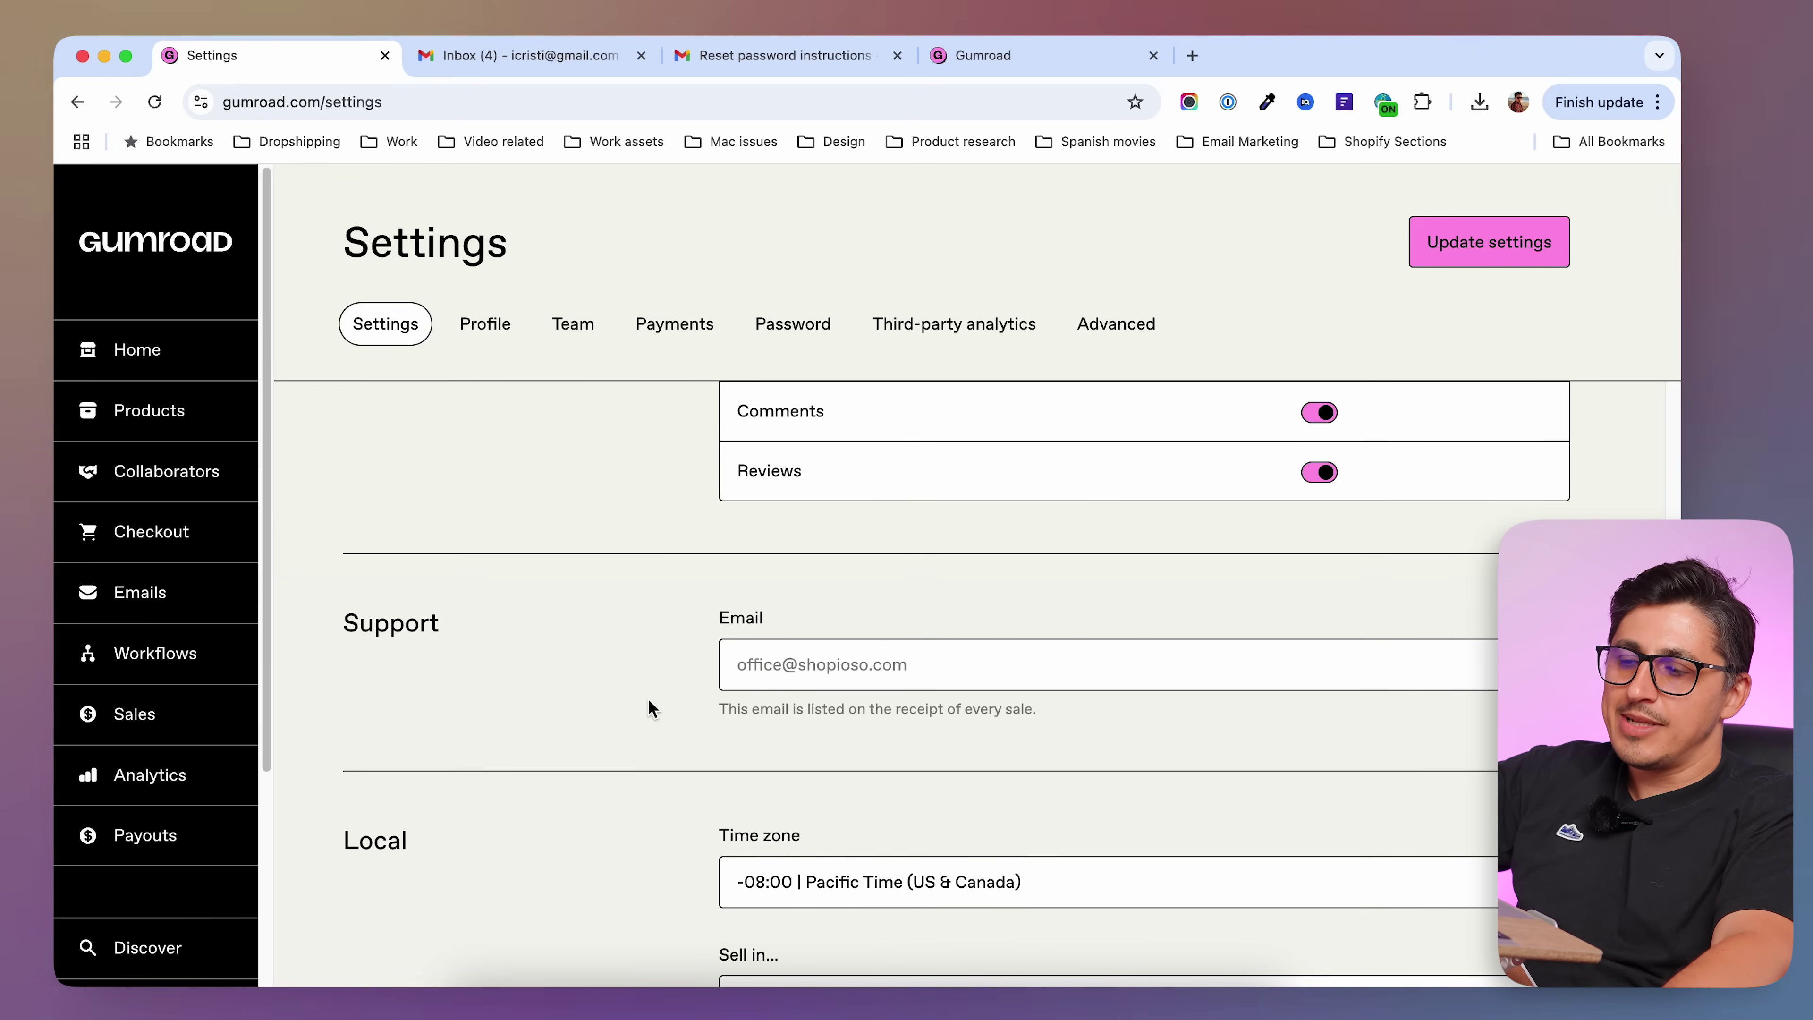
pyautogui.scroll(-1, 650, 708)
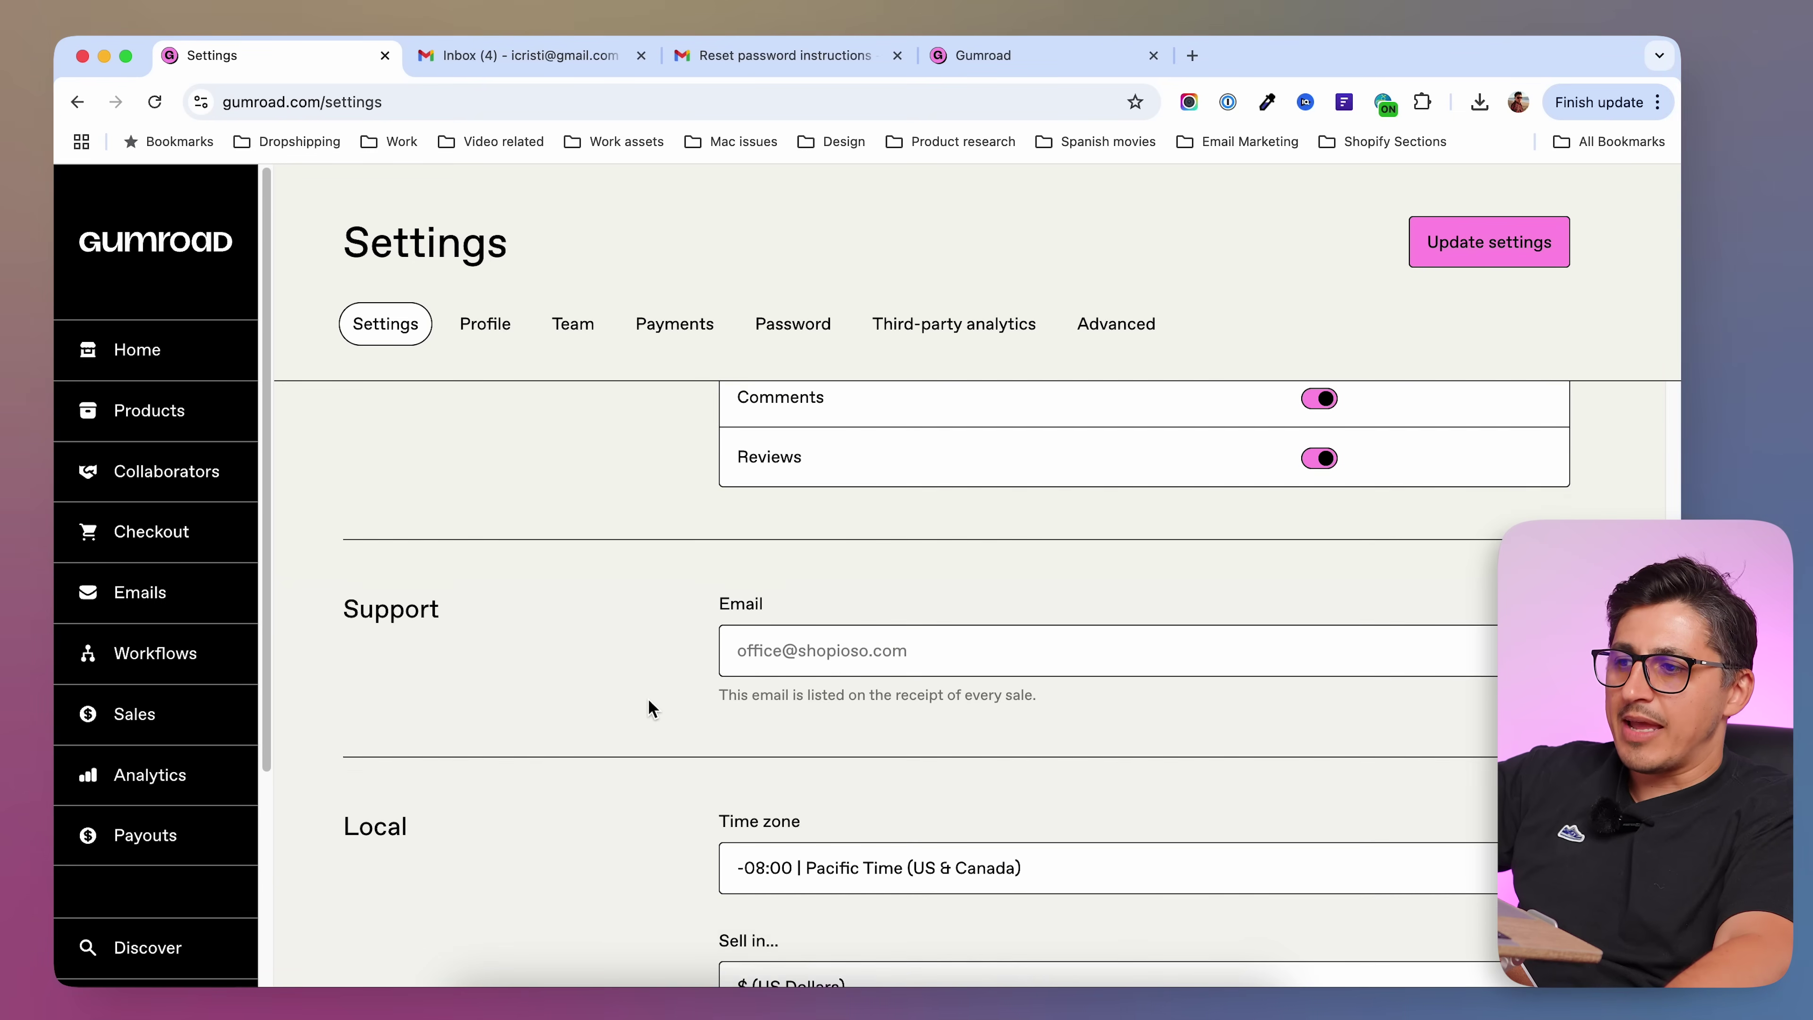
pyautogui.scroll(-1, 646, 704)
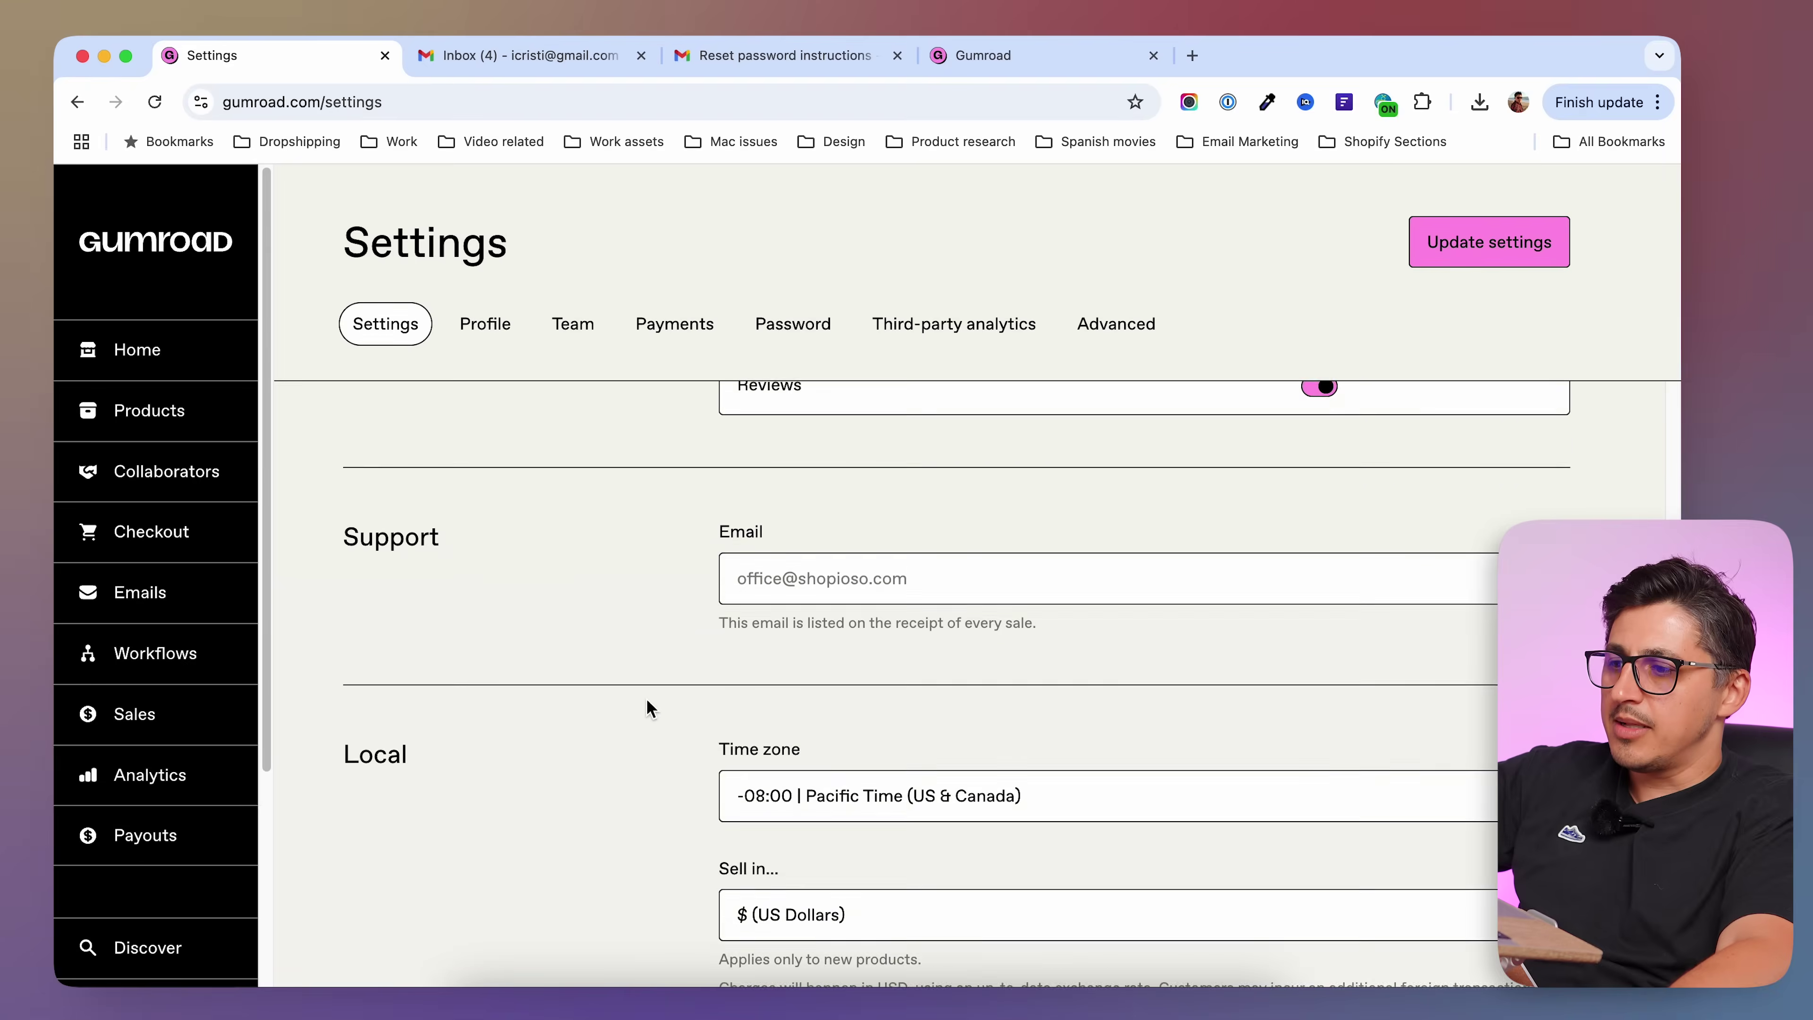
pyautogui.scroll(2, 591, 728)
pyautogui.scroll(-4, 587, 731)
pyautogui.scroll(-2, 567, 721)
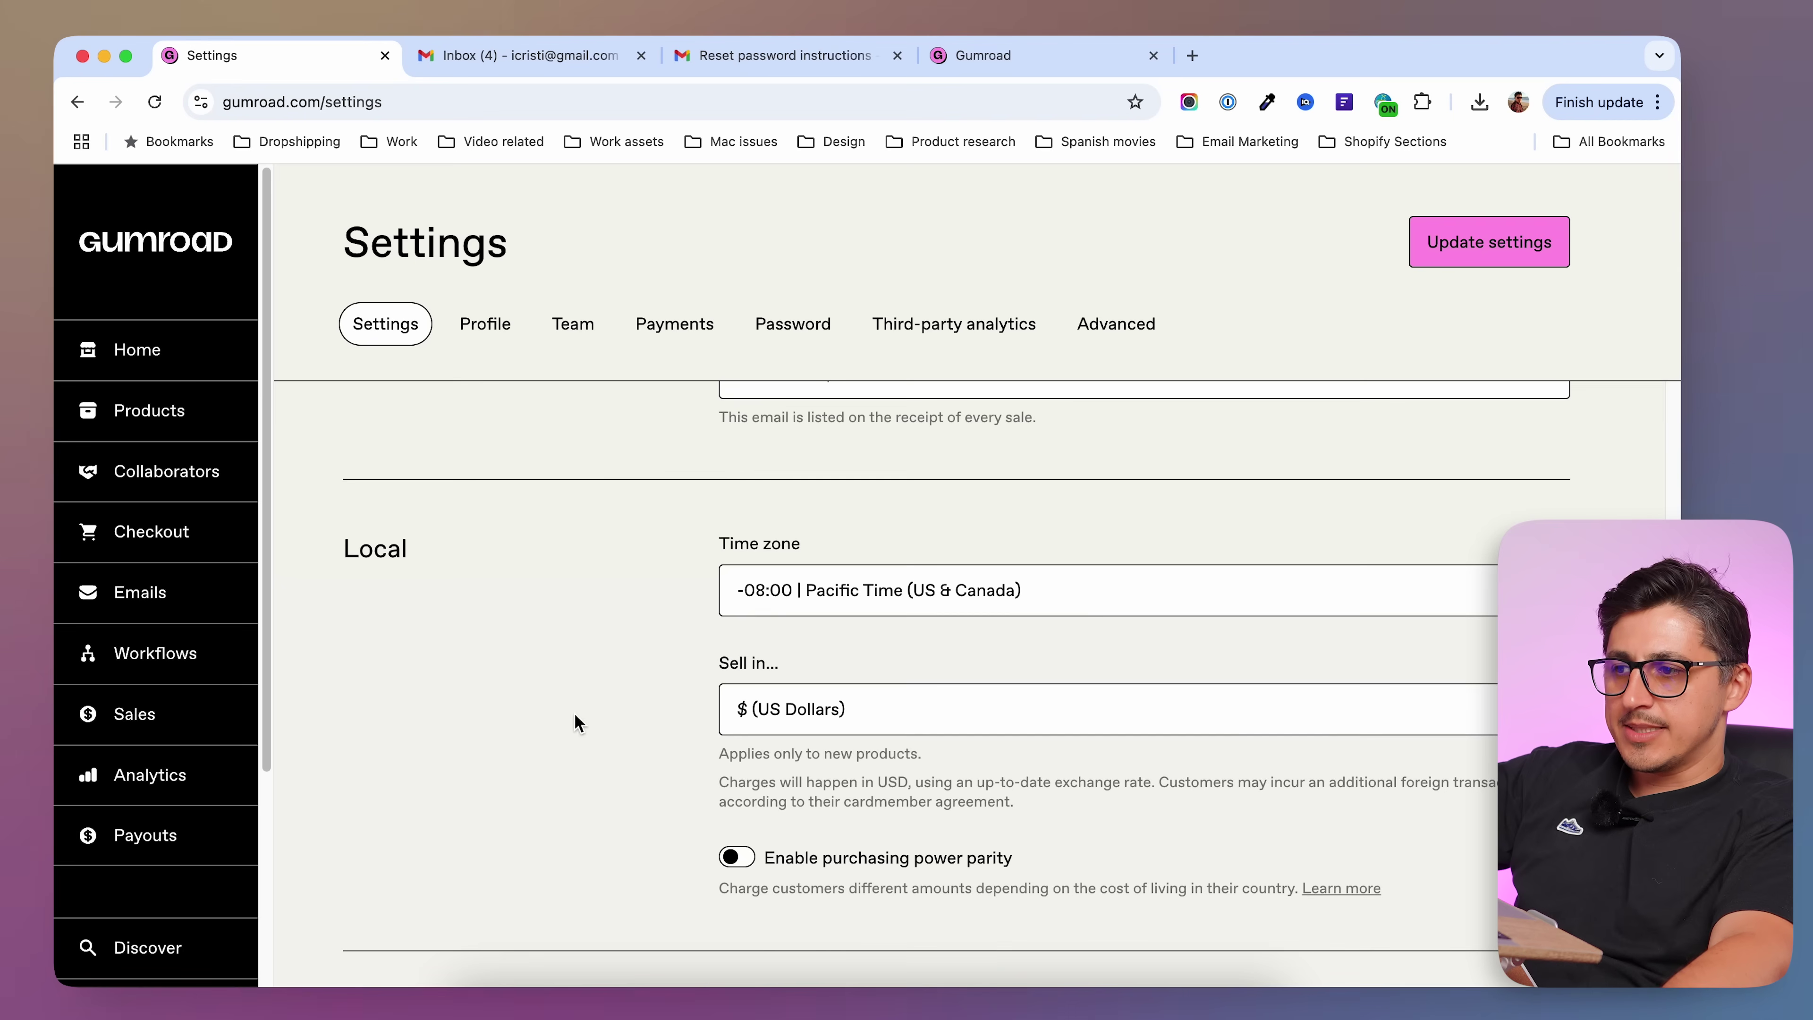
# - Keep Pacific Time as the time zone and US Dollars as the selling currency
pyautogui.click(1003, 596)
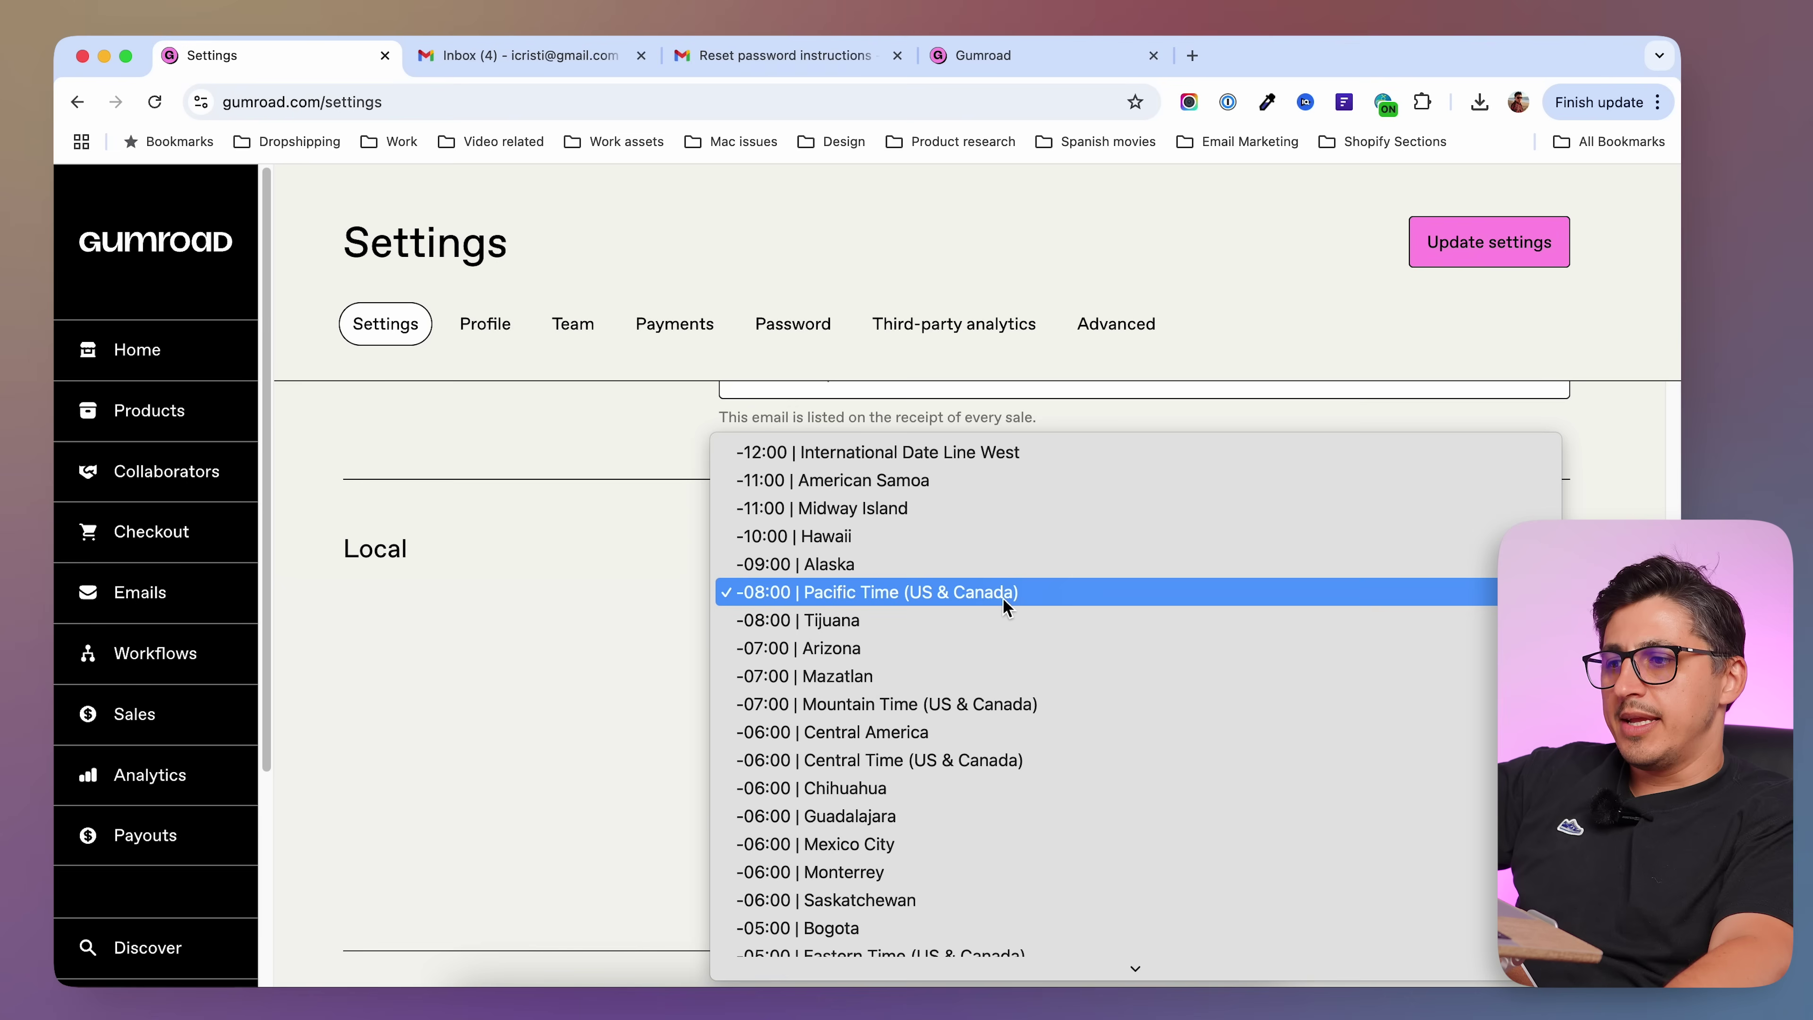
pyautogui.click(549, 595)
pyautogui.scroll(-2, 544, 600)
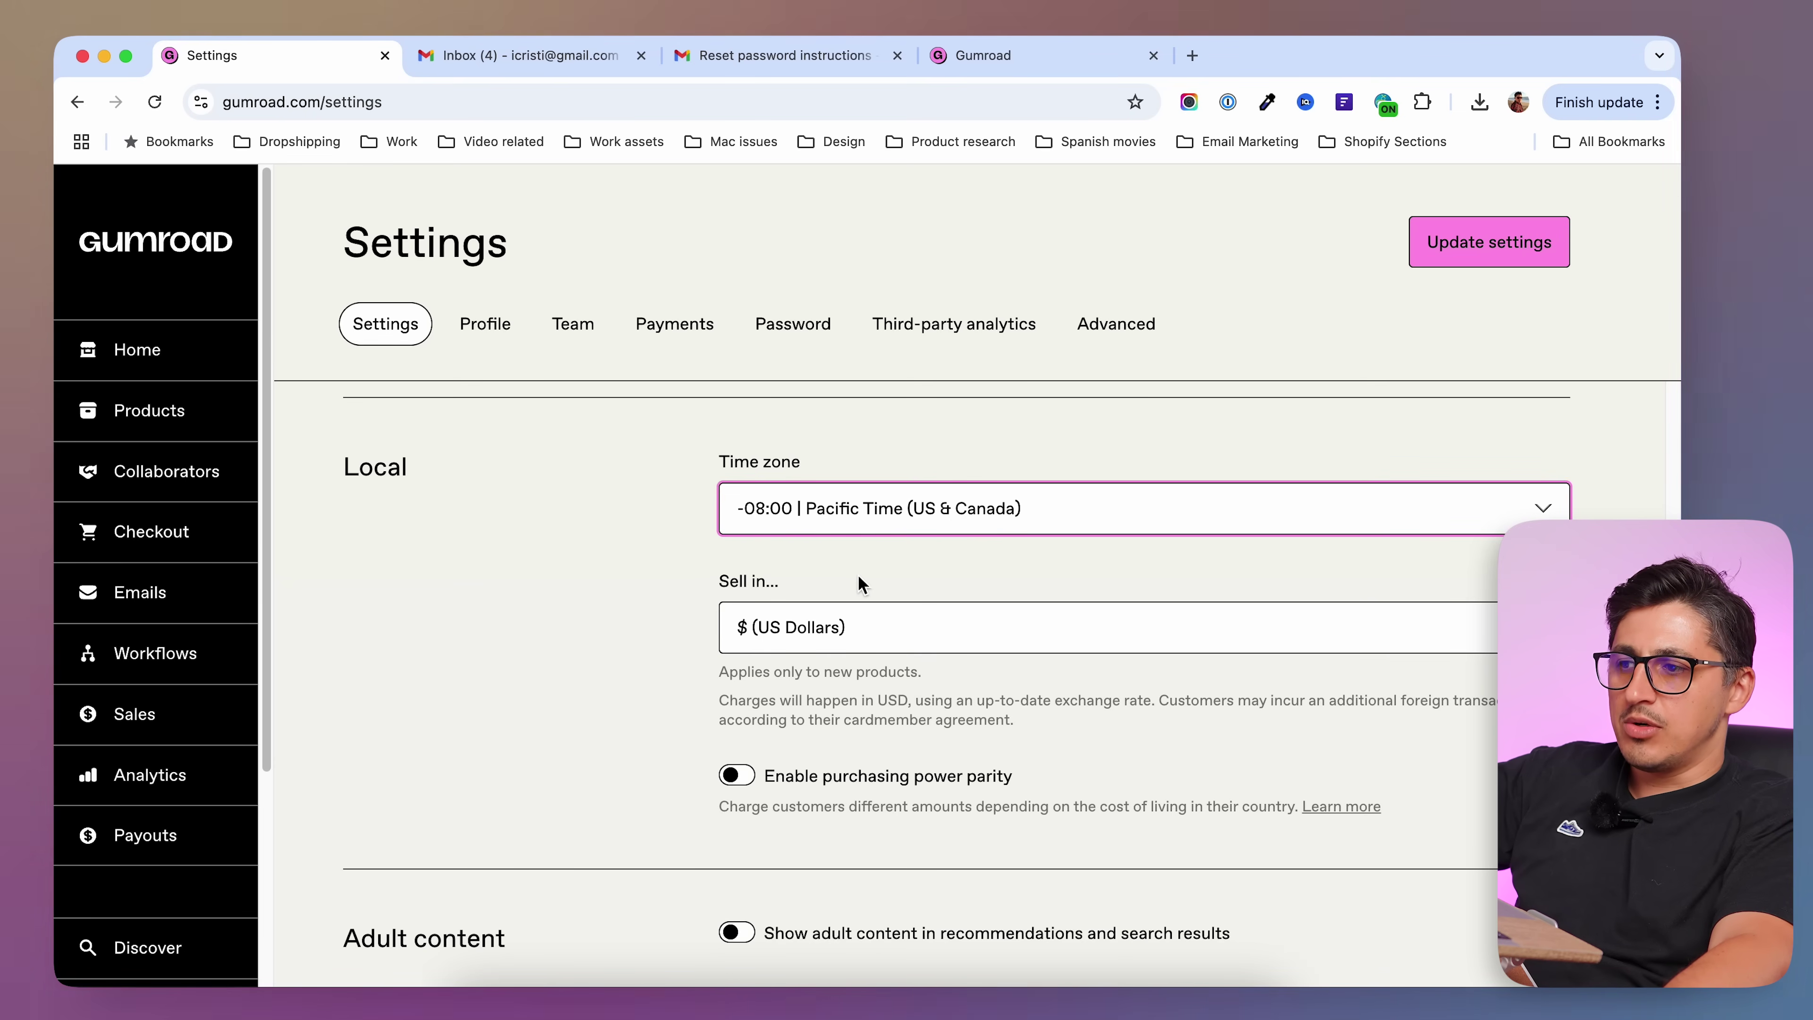
pyautogui.click(853, 633)
pyautogui.click(600, 624)
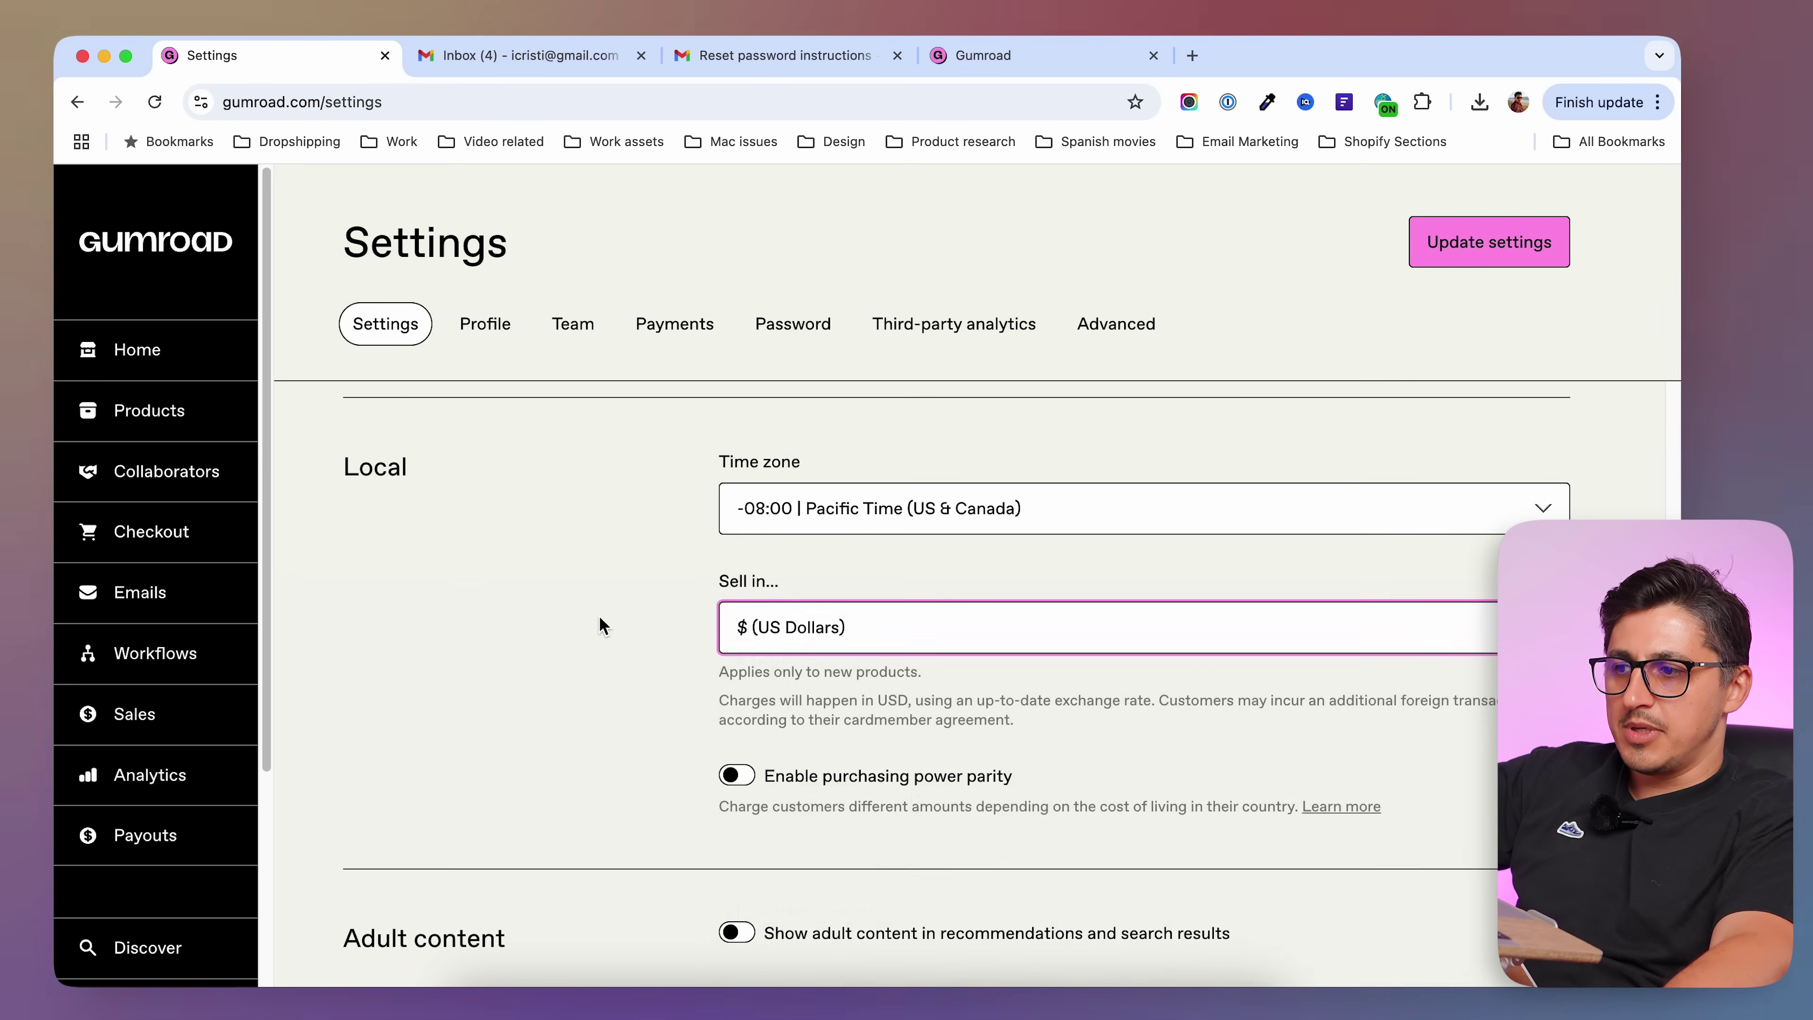
pyautogui.scroll(1, 707, 769)
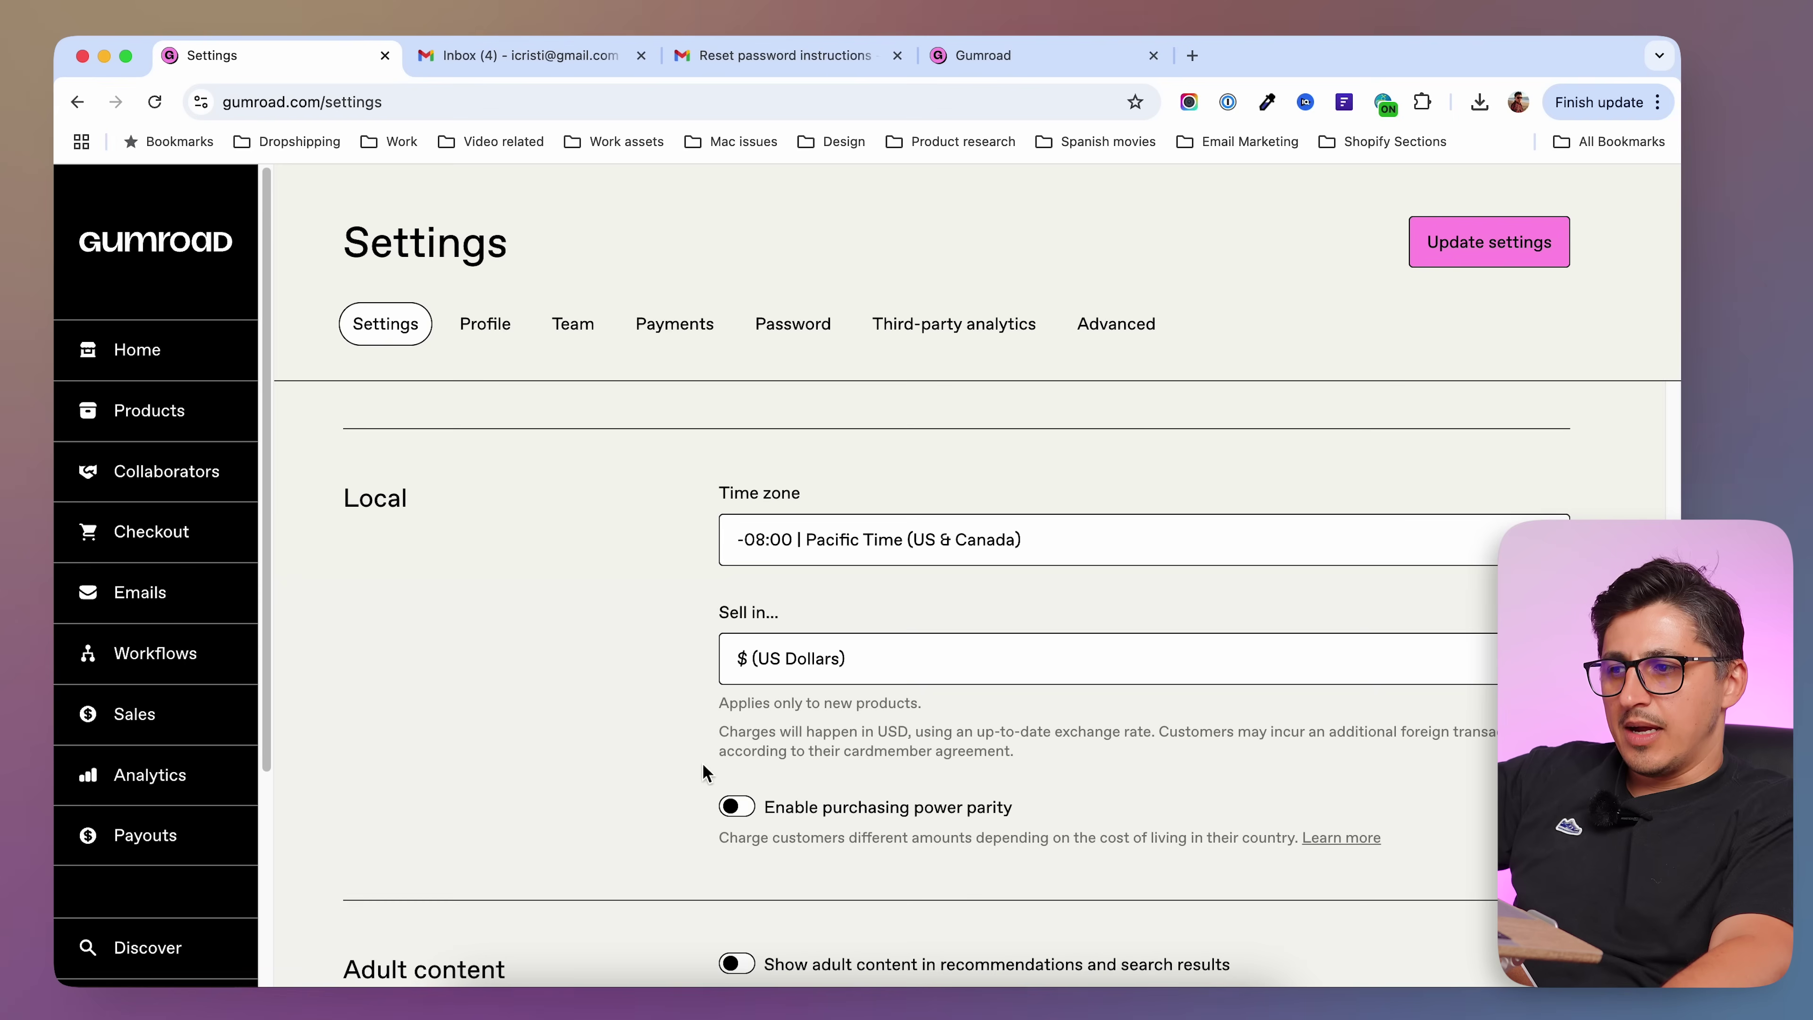
# - Toggle purchasing power parity on, then turn it back off
pyautogui.click(741, 819)
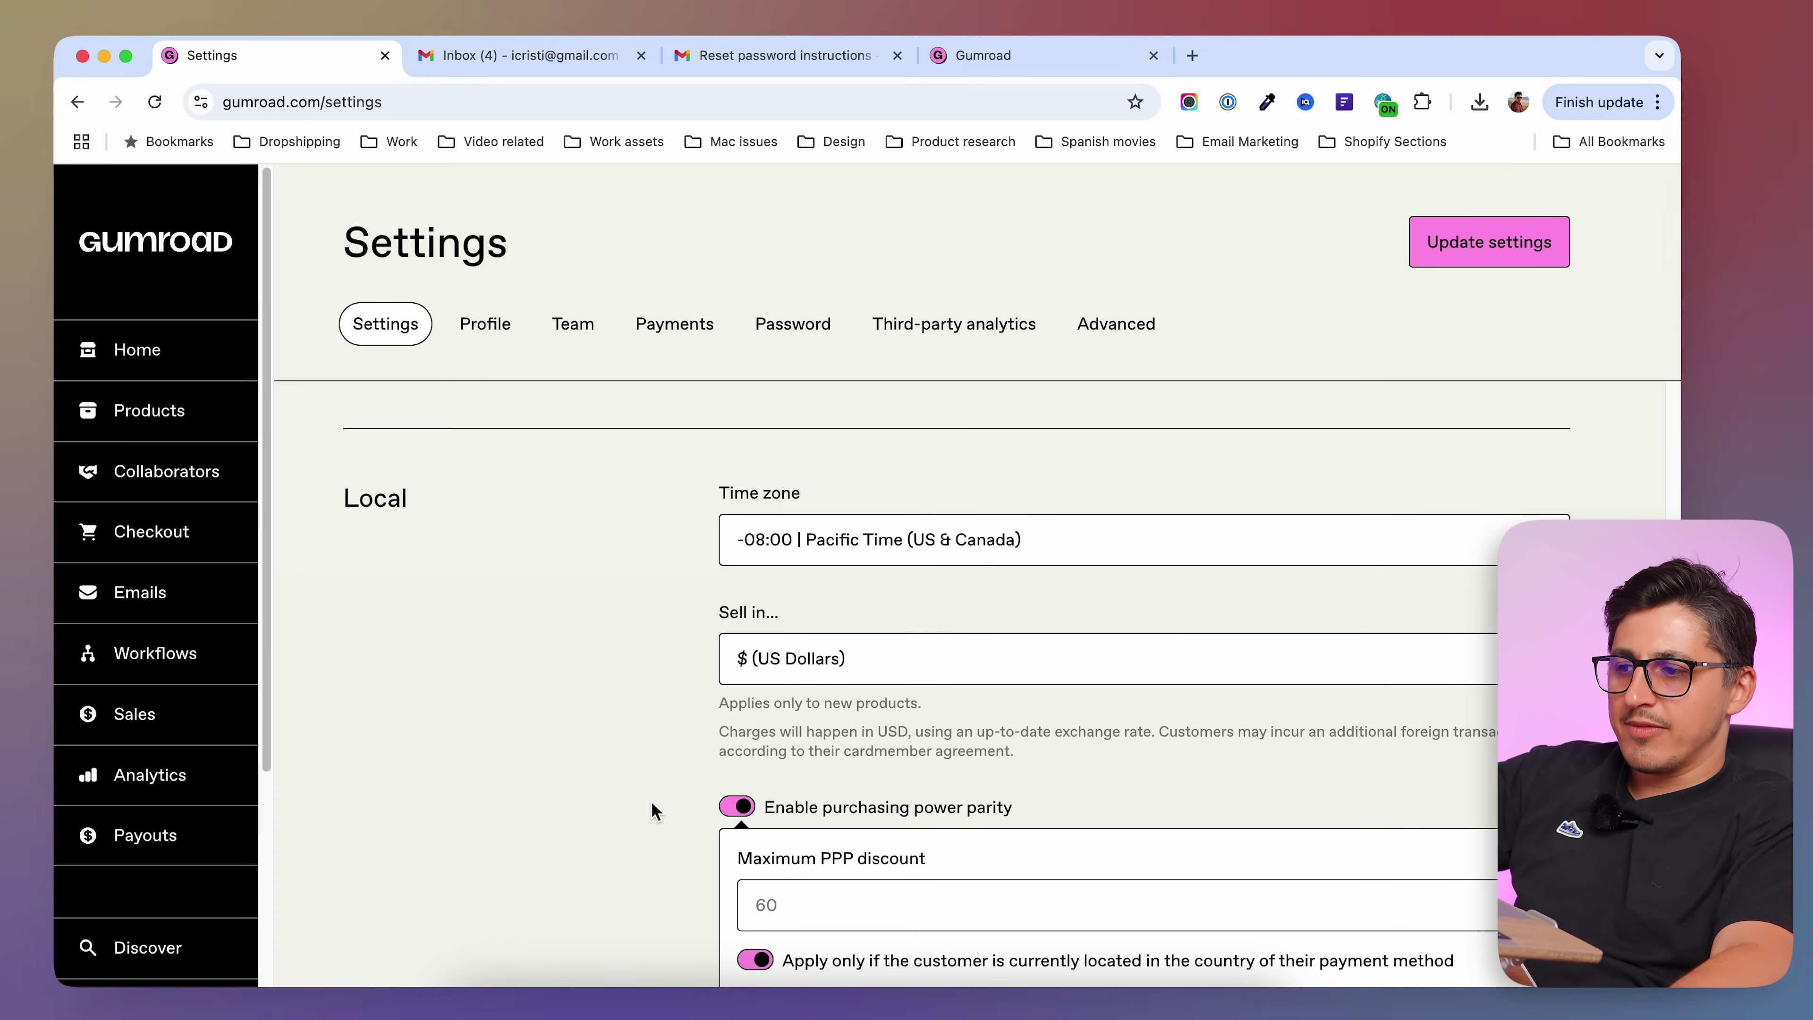
pyautogui.scroll(-3, 651, 801)
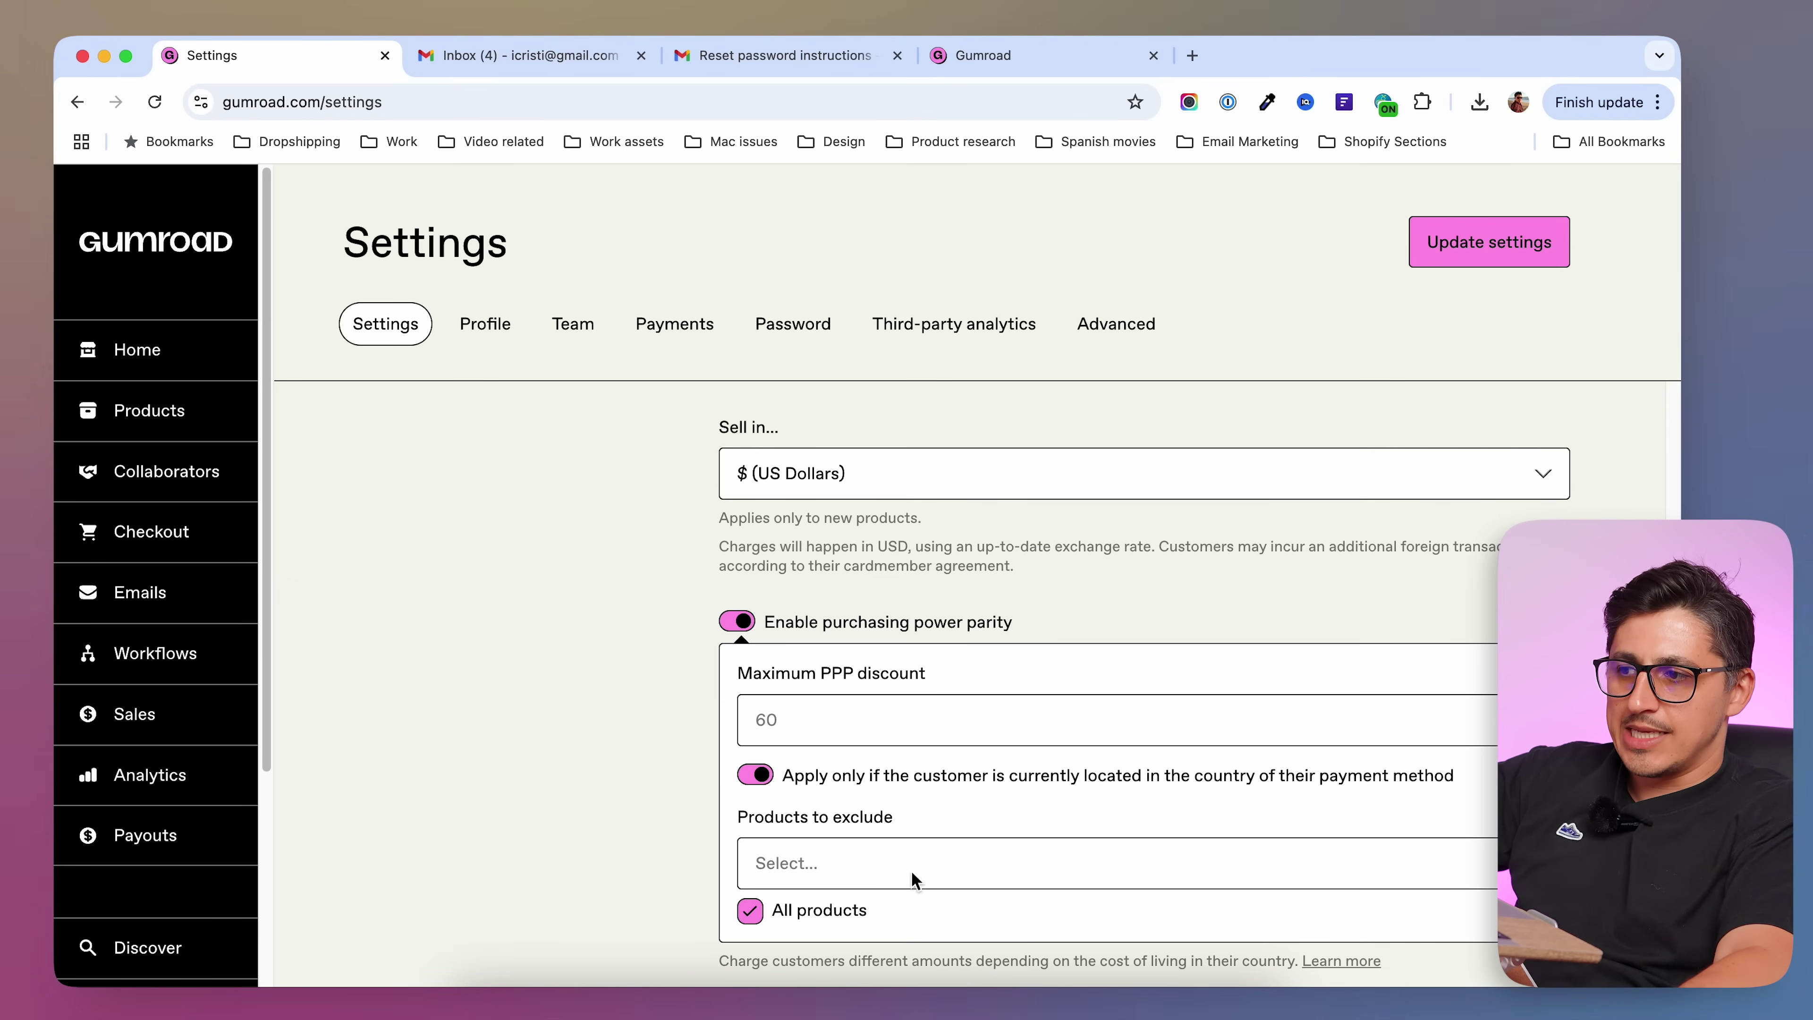
pyautogui.click(739, 624)
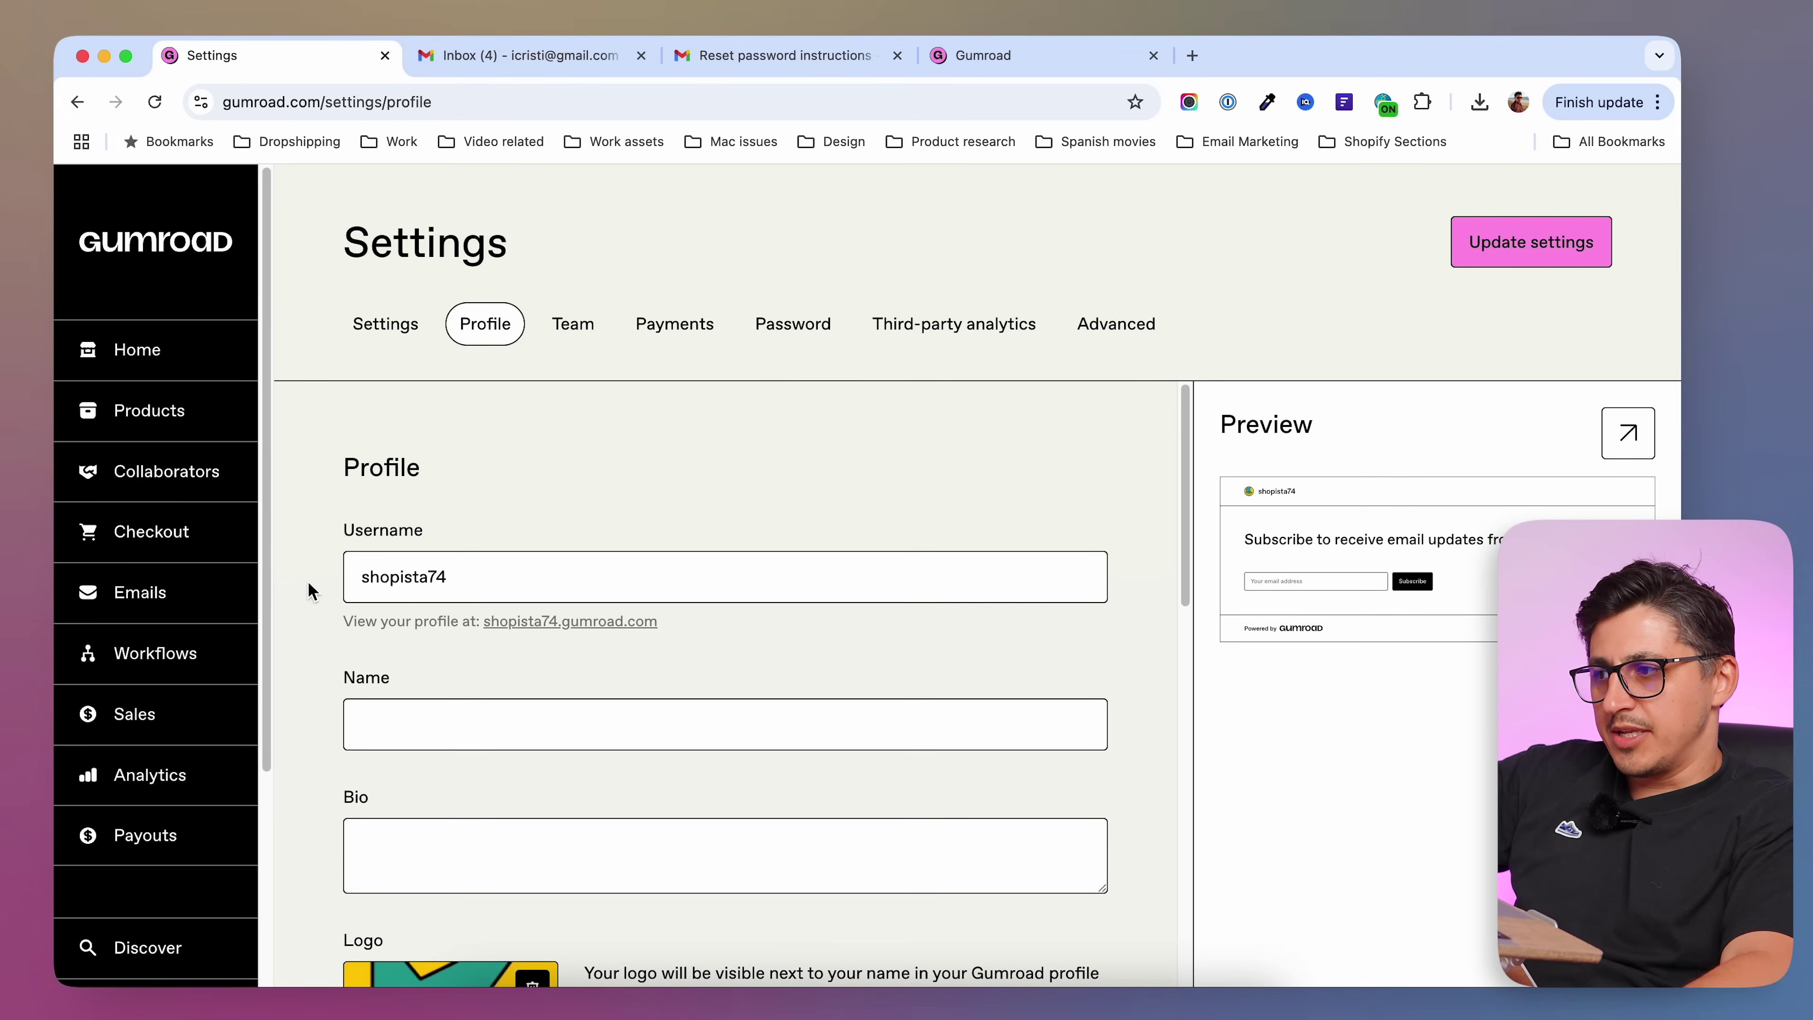
# - Replace the profile username with 'shopioso'
pyautogui.click(462, 559)
pyautogui.press('super+a')
pyautogui.write('shopioso')
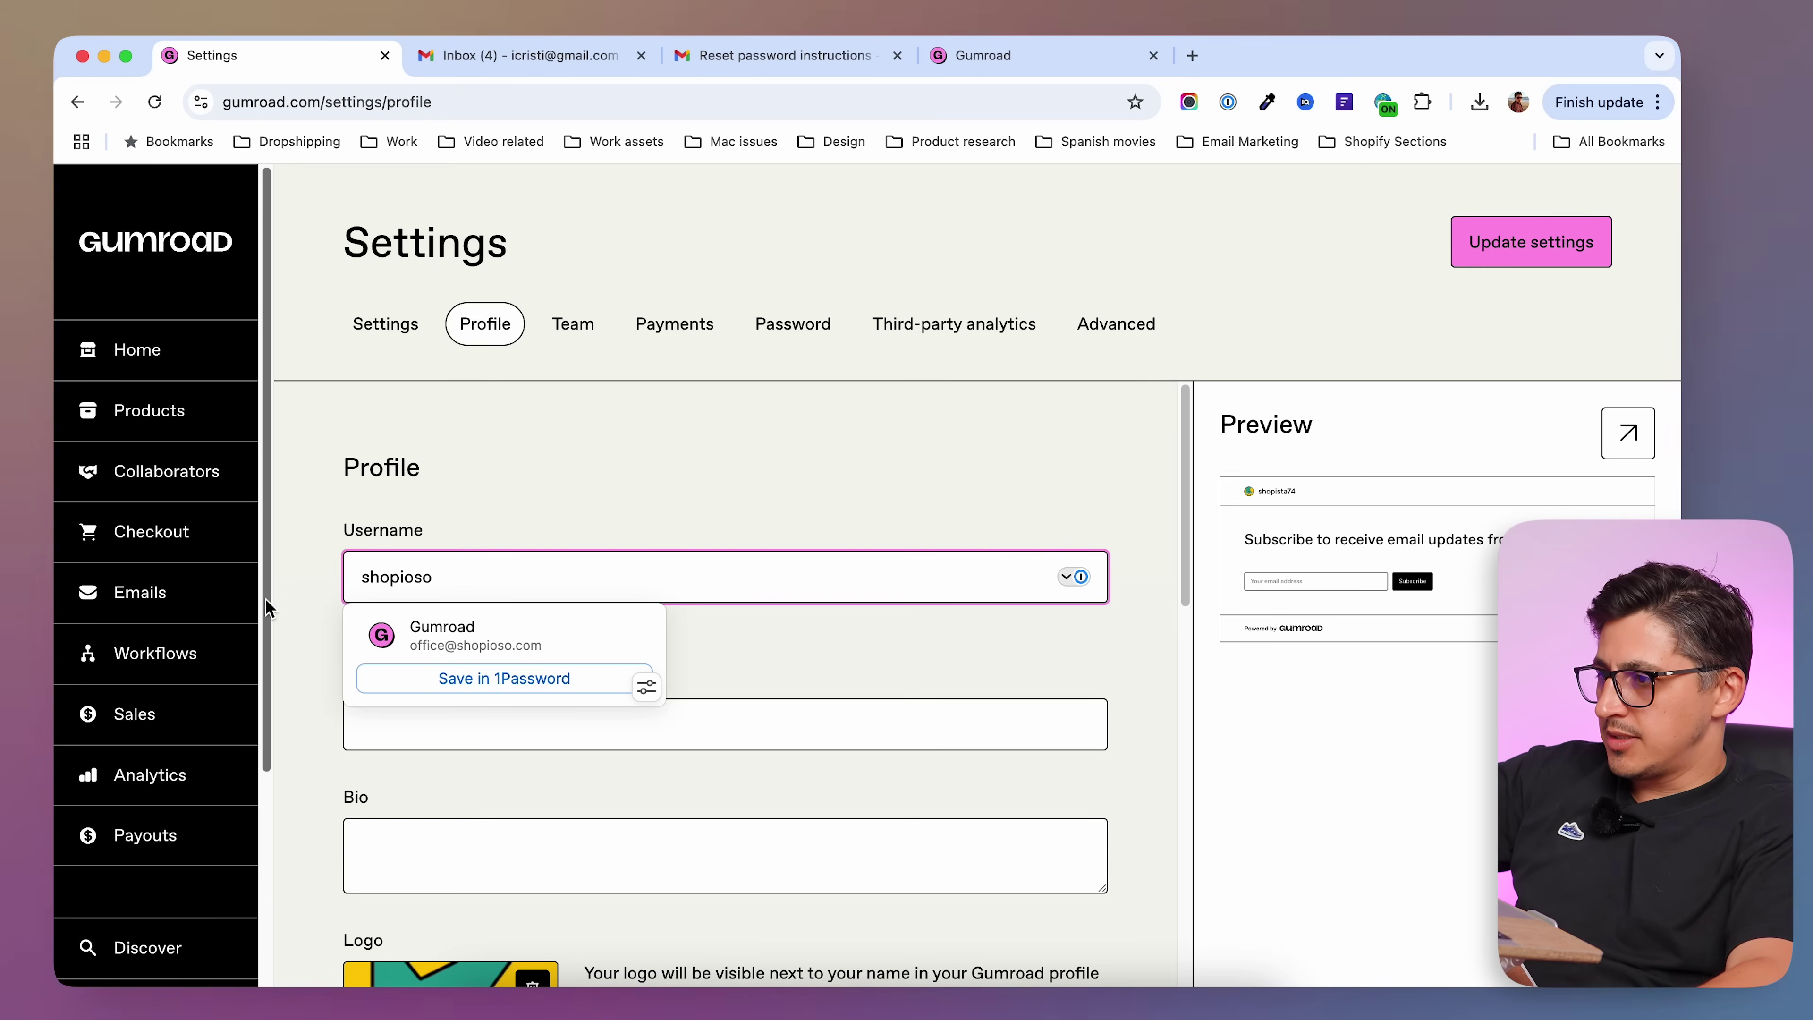
pyautogui.click(314, 574)
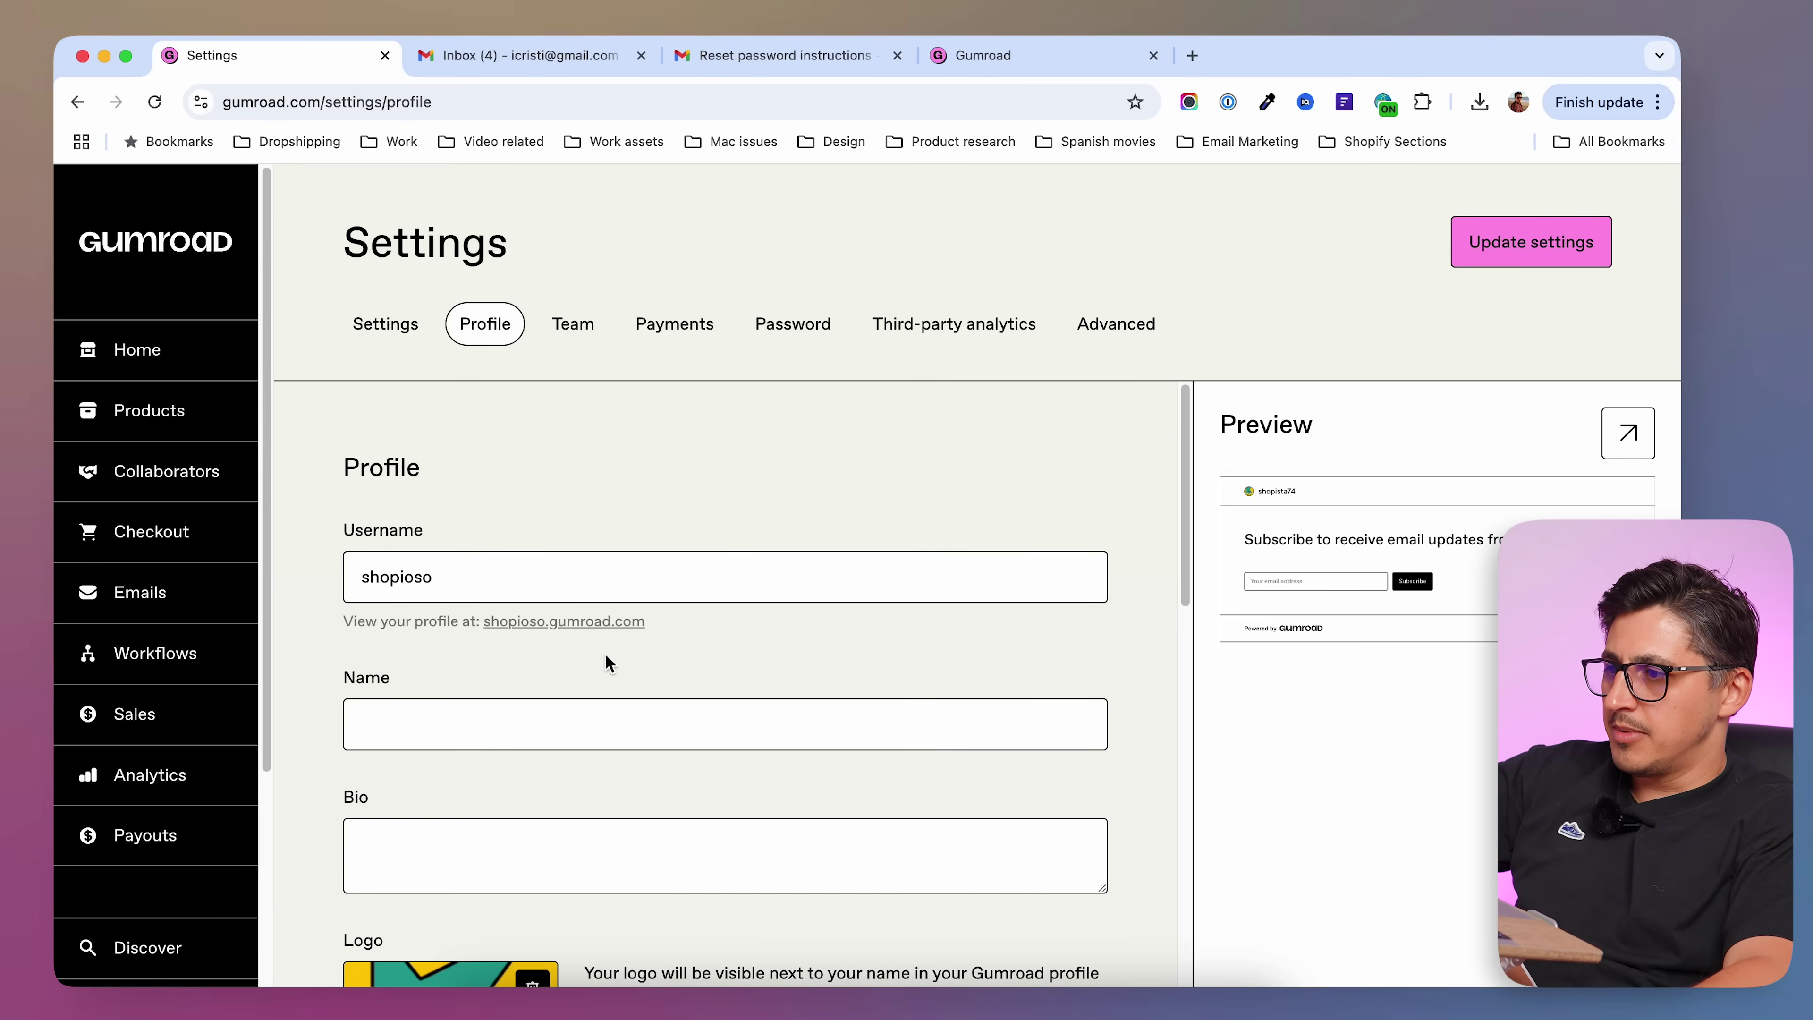
pyautogui.scroll(-2, 534, 728)
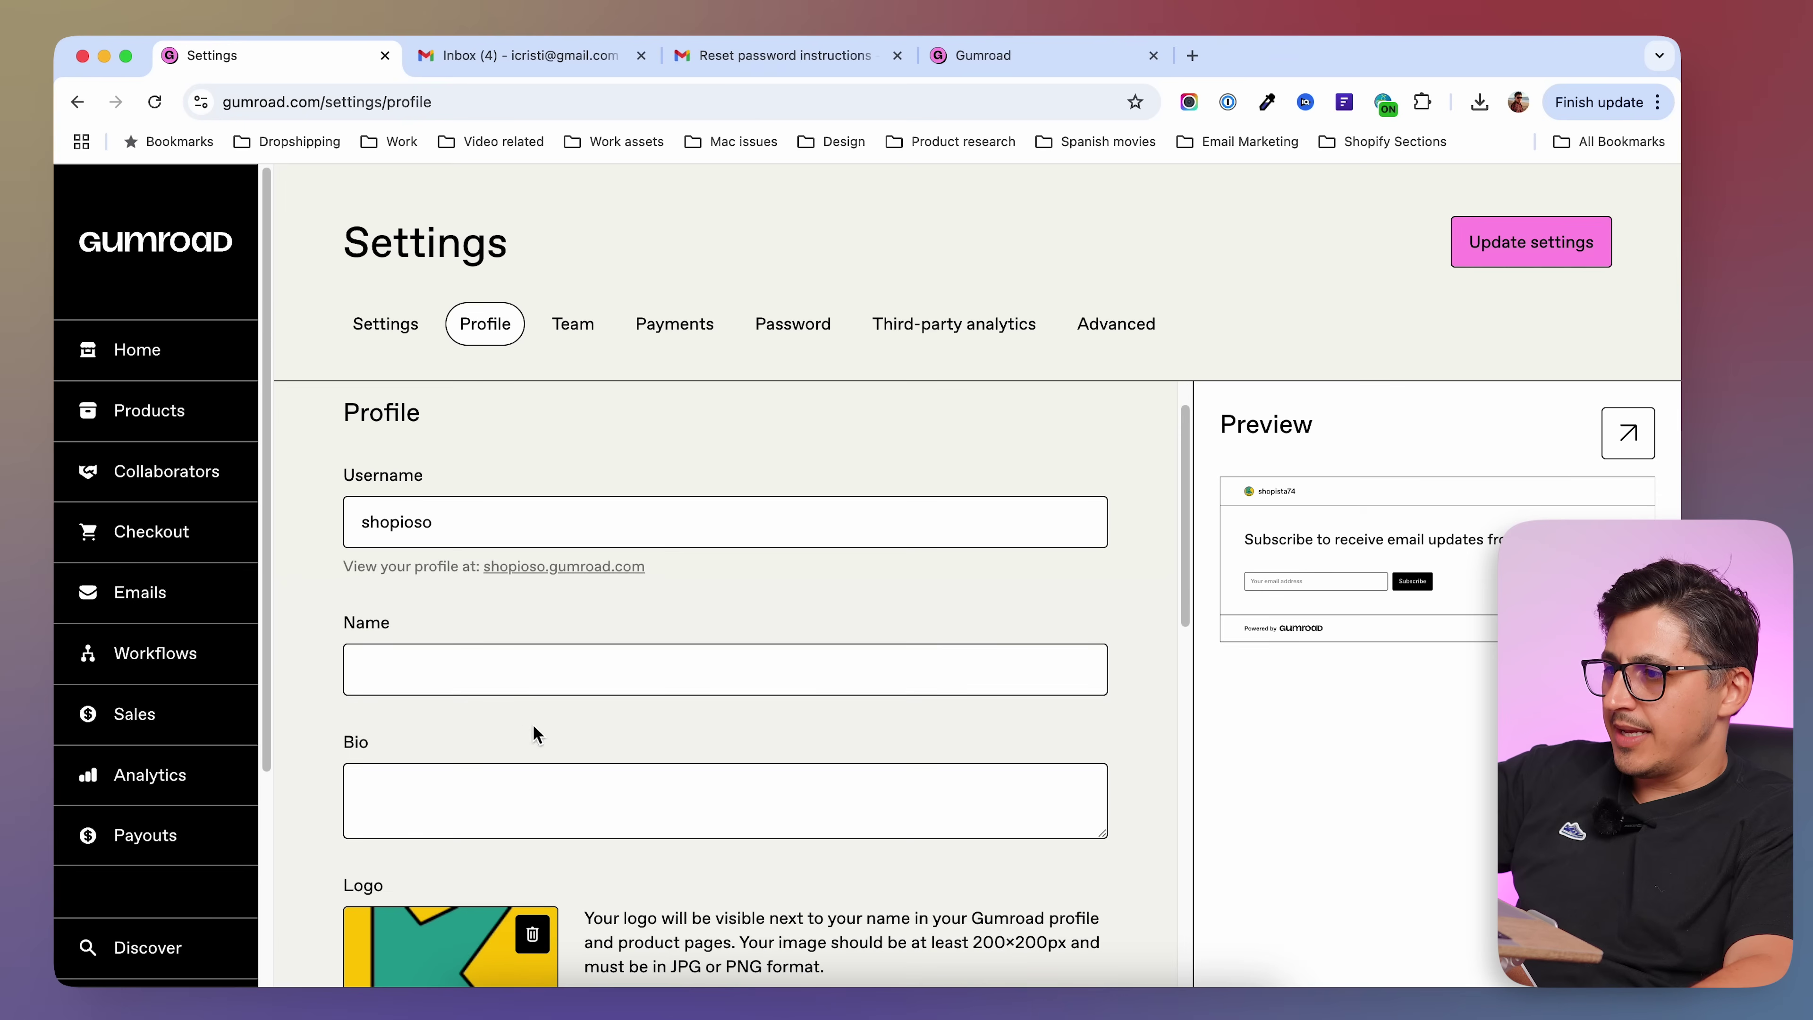
# - Set the profile display name to 'Shopioso'
pyautogui.click(516, 673)
pyautogui.write('Shopioso')
pyautogui.scroll(2, 325, 528)
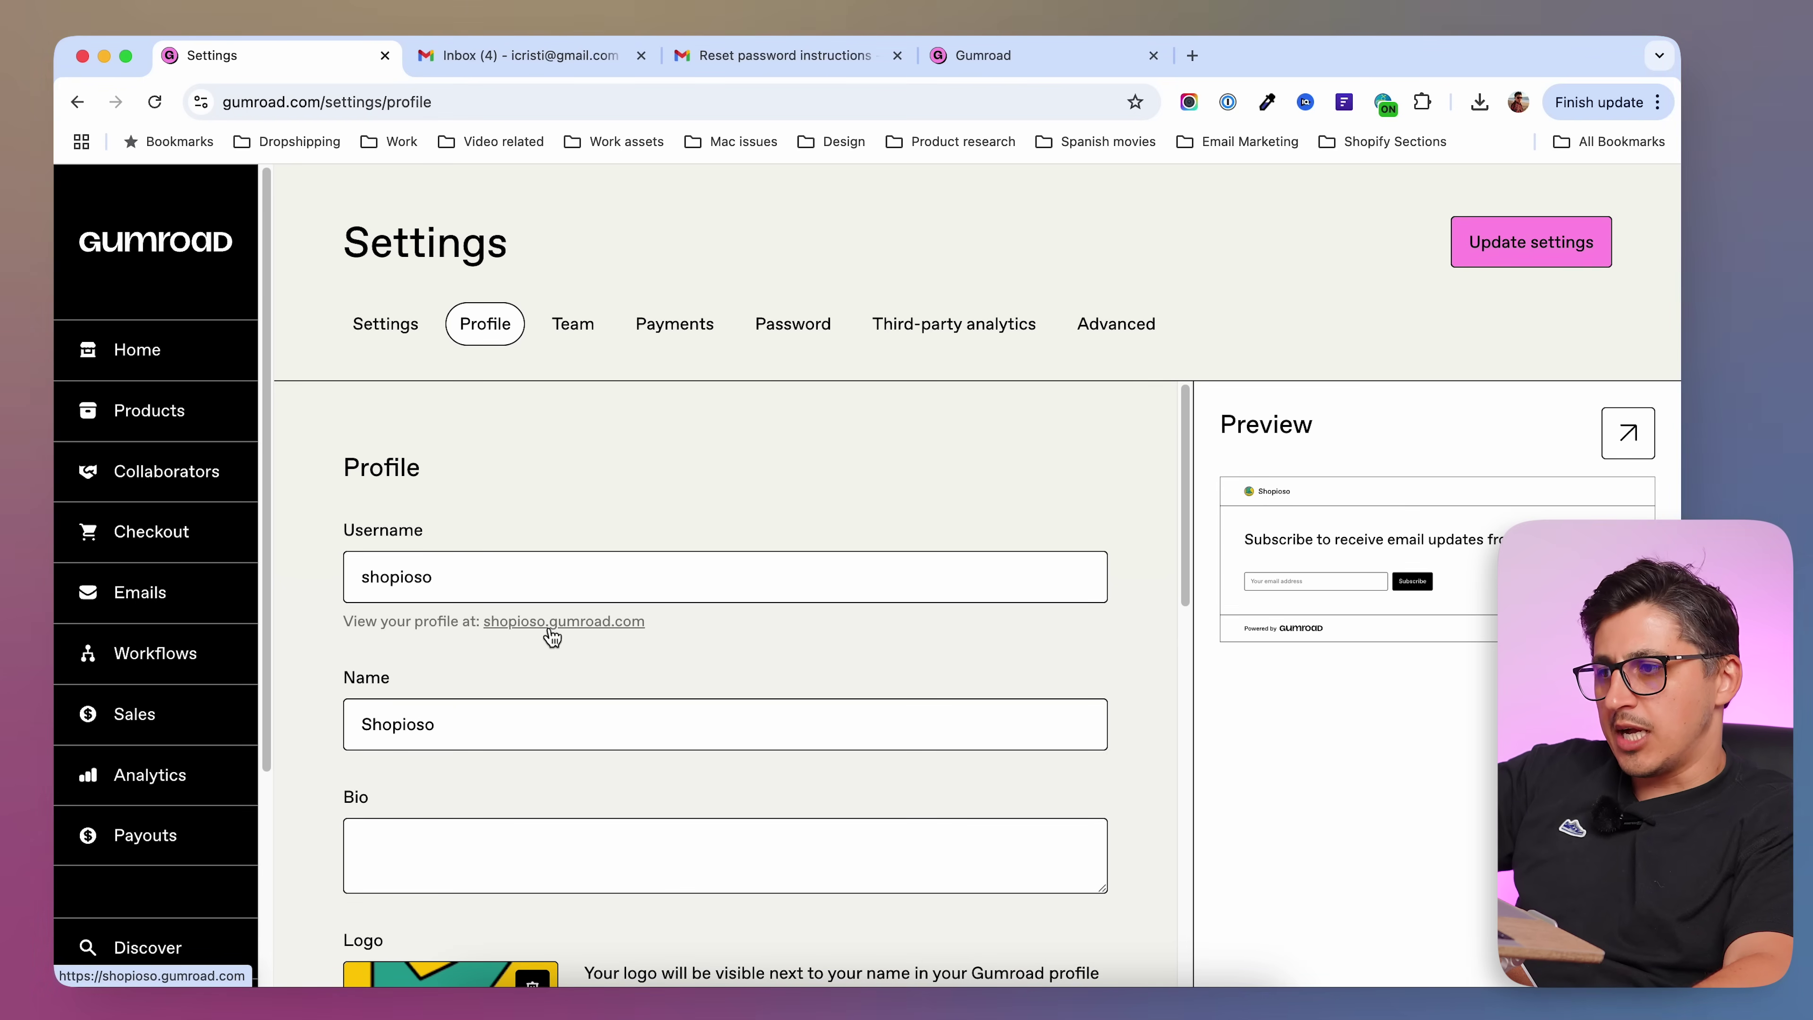
# - Paste the bio 'Optimize store performance with our premium code snippets and expert services.' ending with a period
pyautogui.scroll(-2, 422, 654)
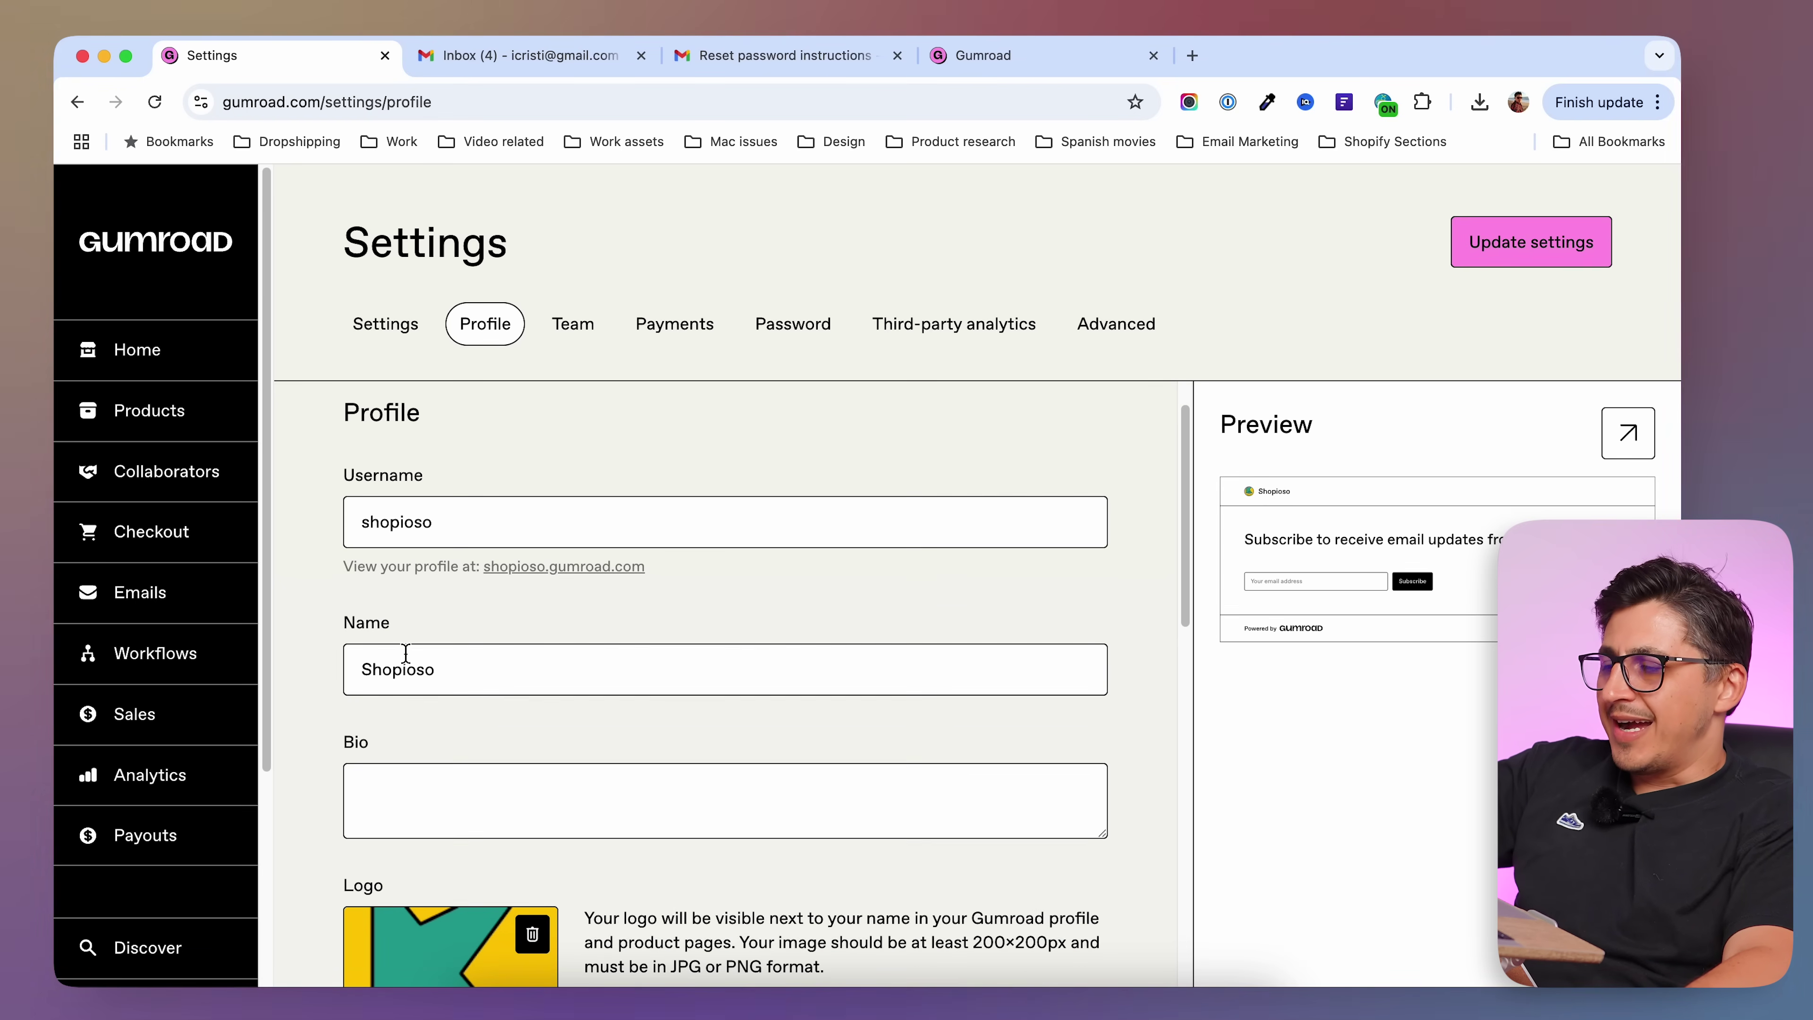
pyautogui.scroll(-4, 432, 721)
pyautogui.click(421, 697)
pyautogui.write('Optimize store performance with our premium code snippets and expert services')
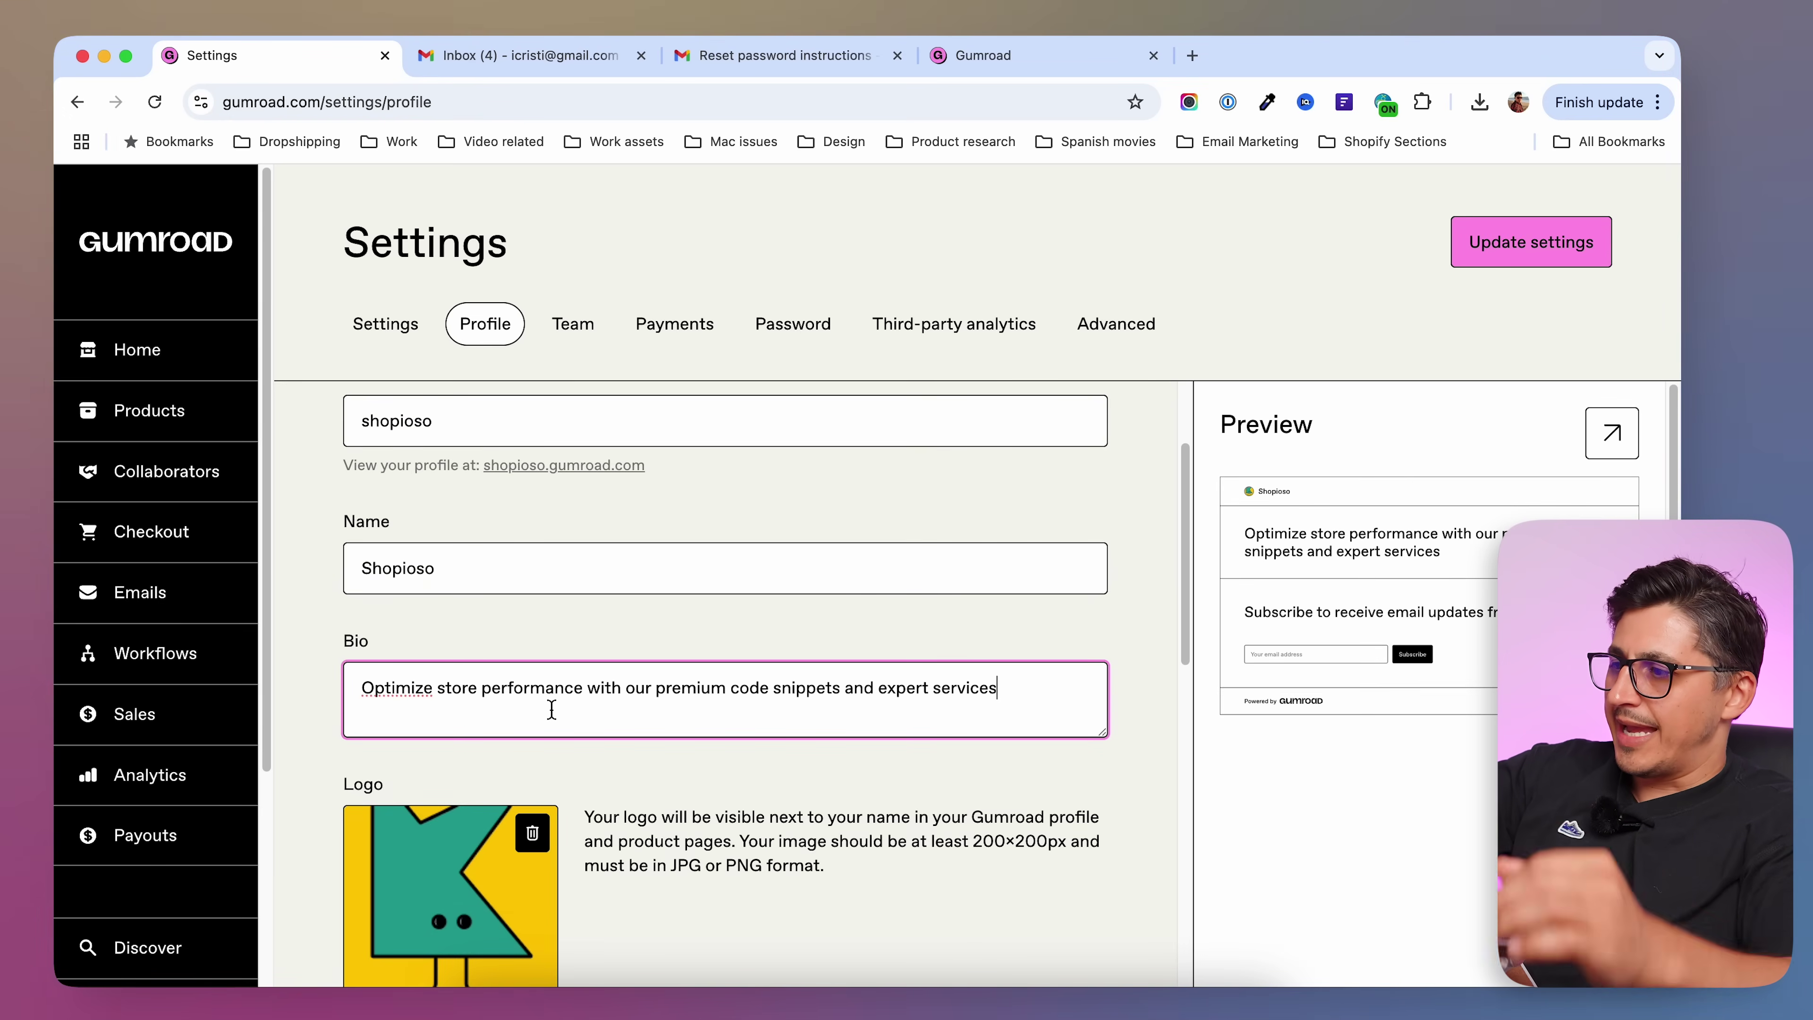
pyautogui.click(1145, 688)
pyautogui.scroll(1, 1145, 689)
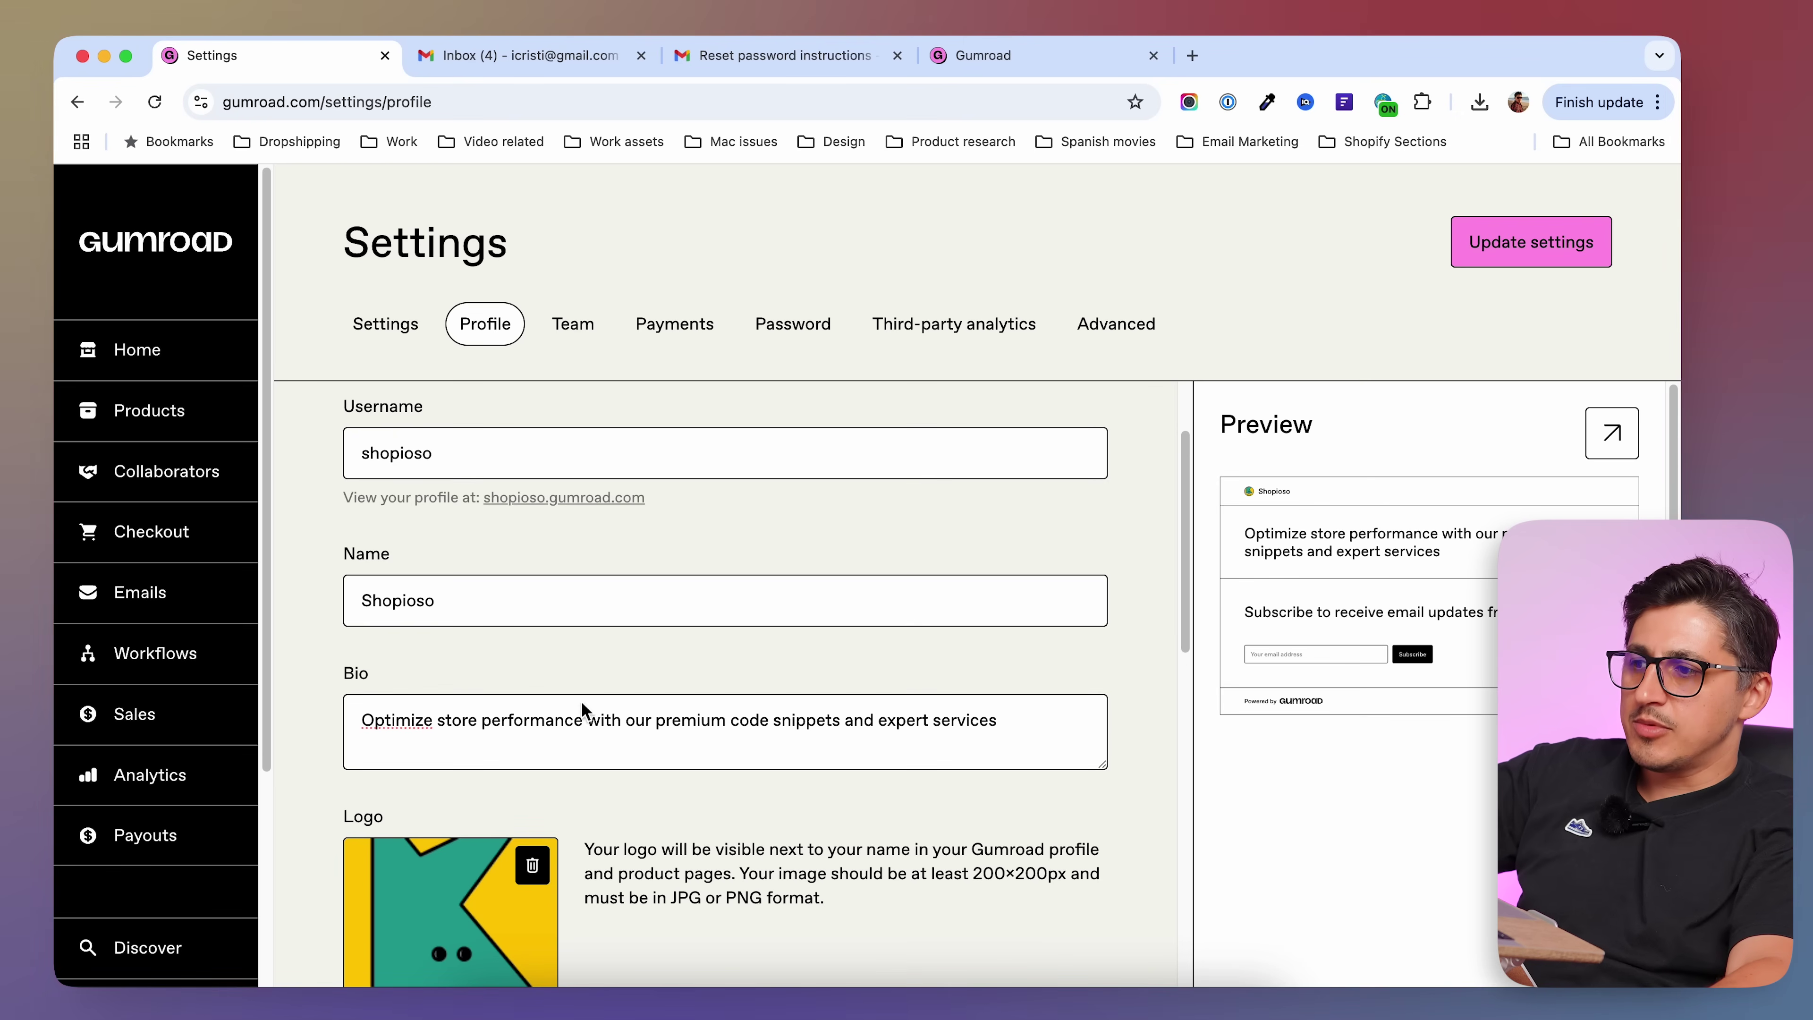
pyautogui.click(1003, 720)
pyautogui.write('.')
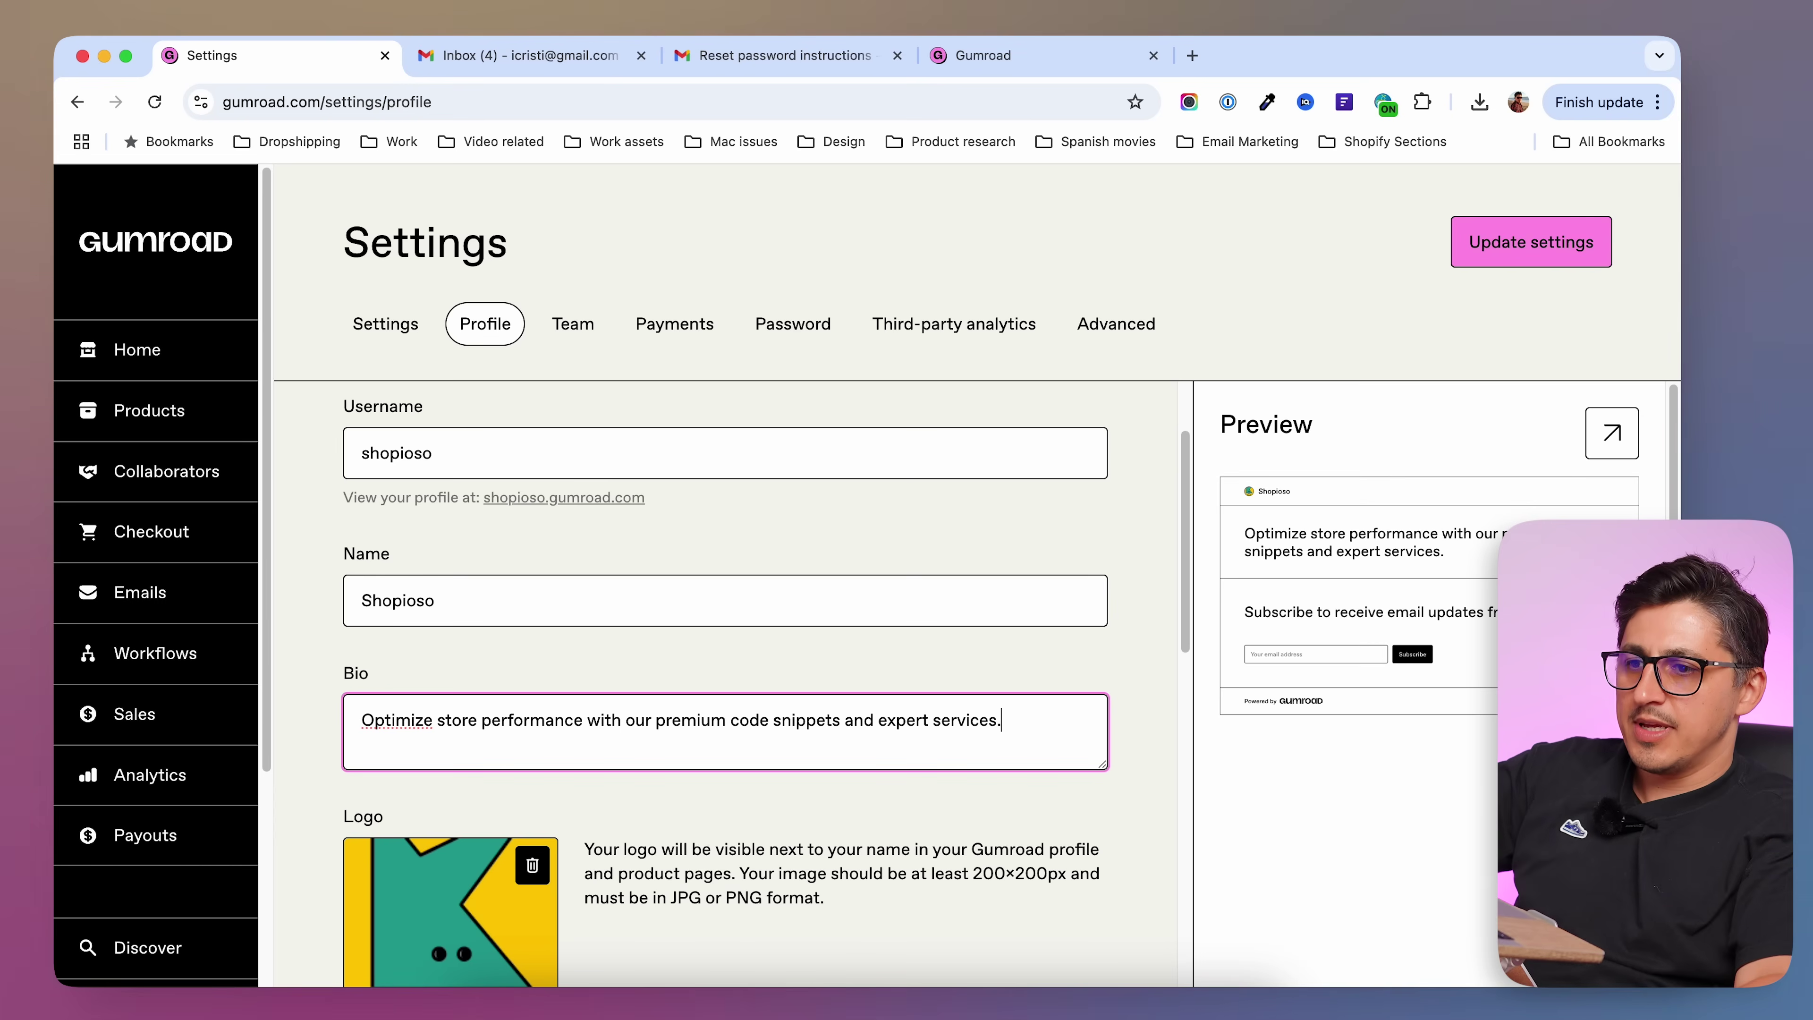
pyautogui.click(1155, 658)
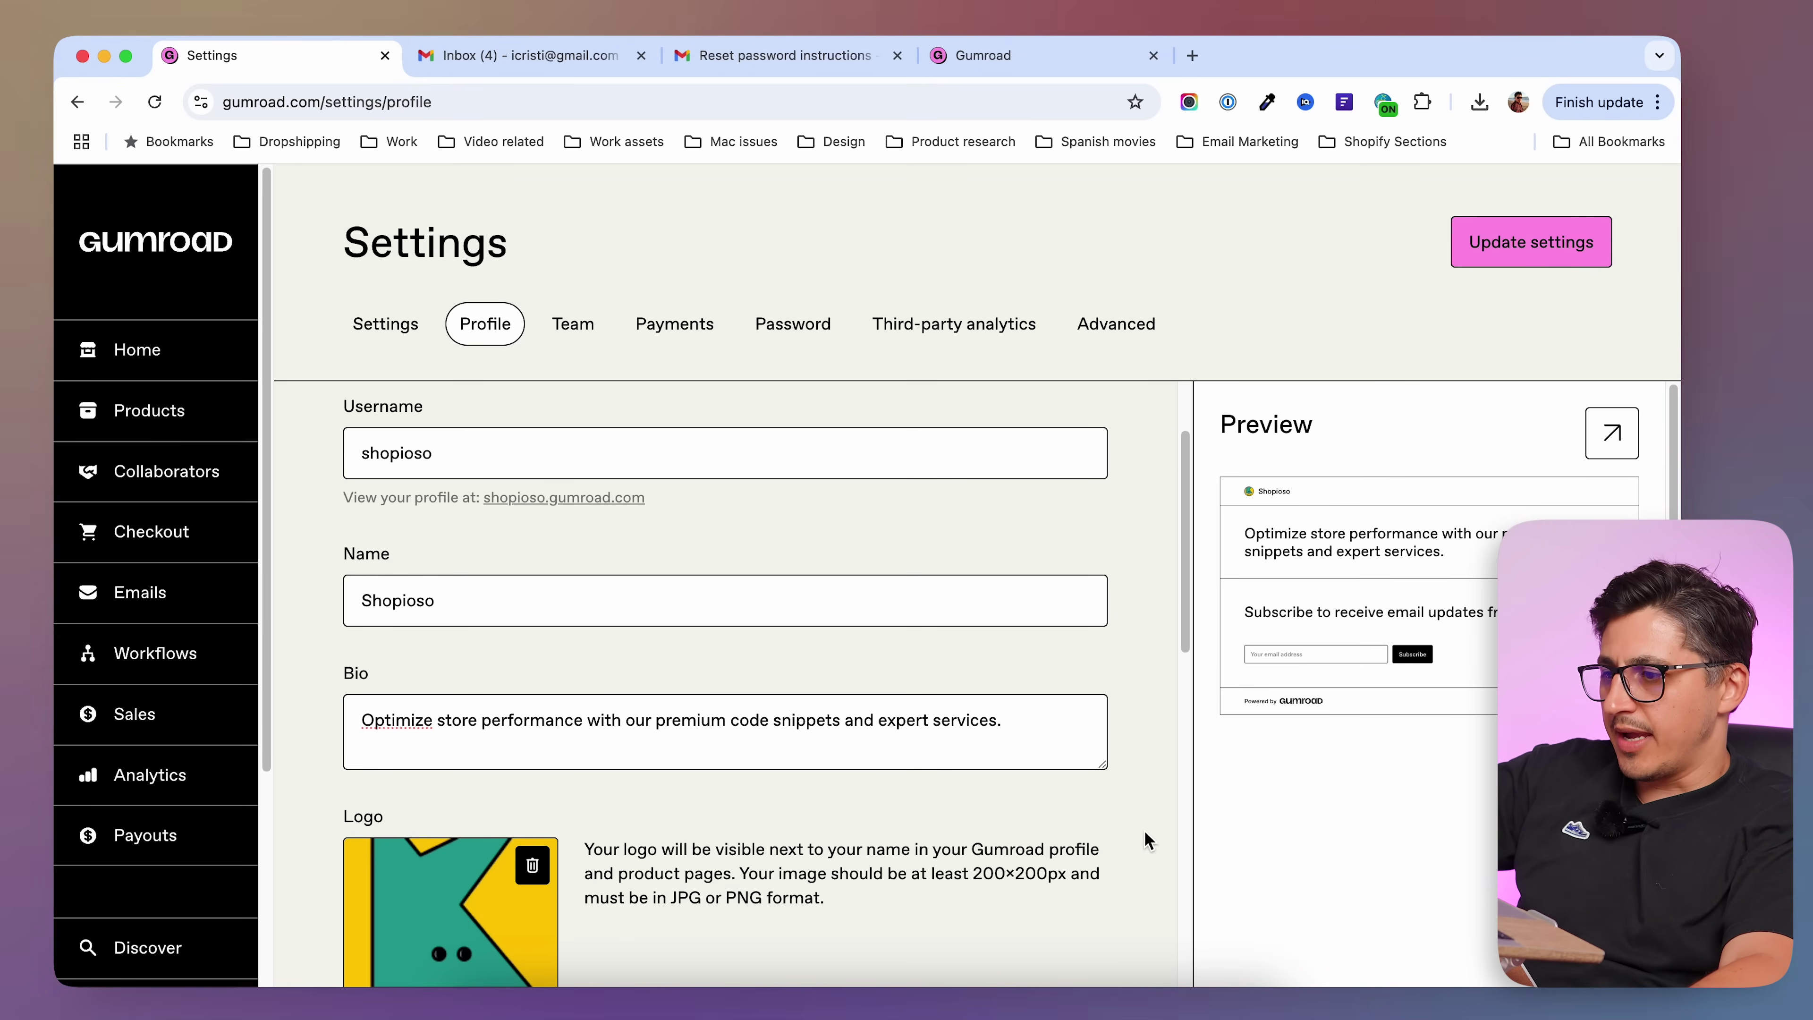
pyautogui.scroll(-5, 1143, 832)
pyautogui.scroll(4, 1086, 772)
pyautogui.scroll(-3, 1027, 709)
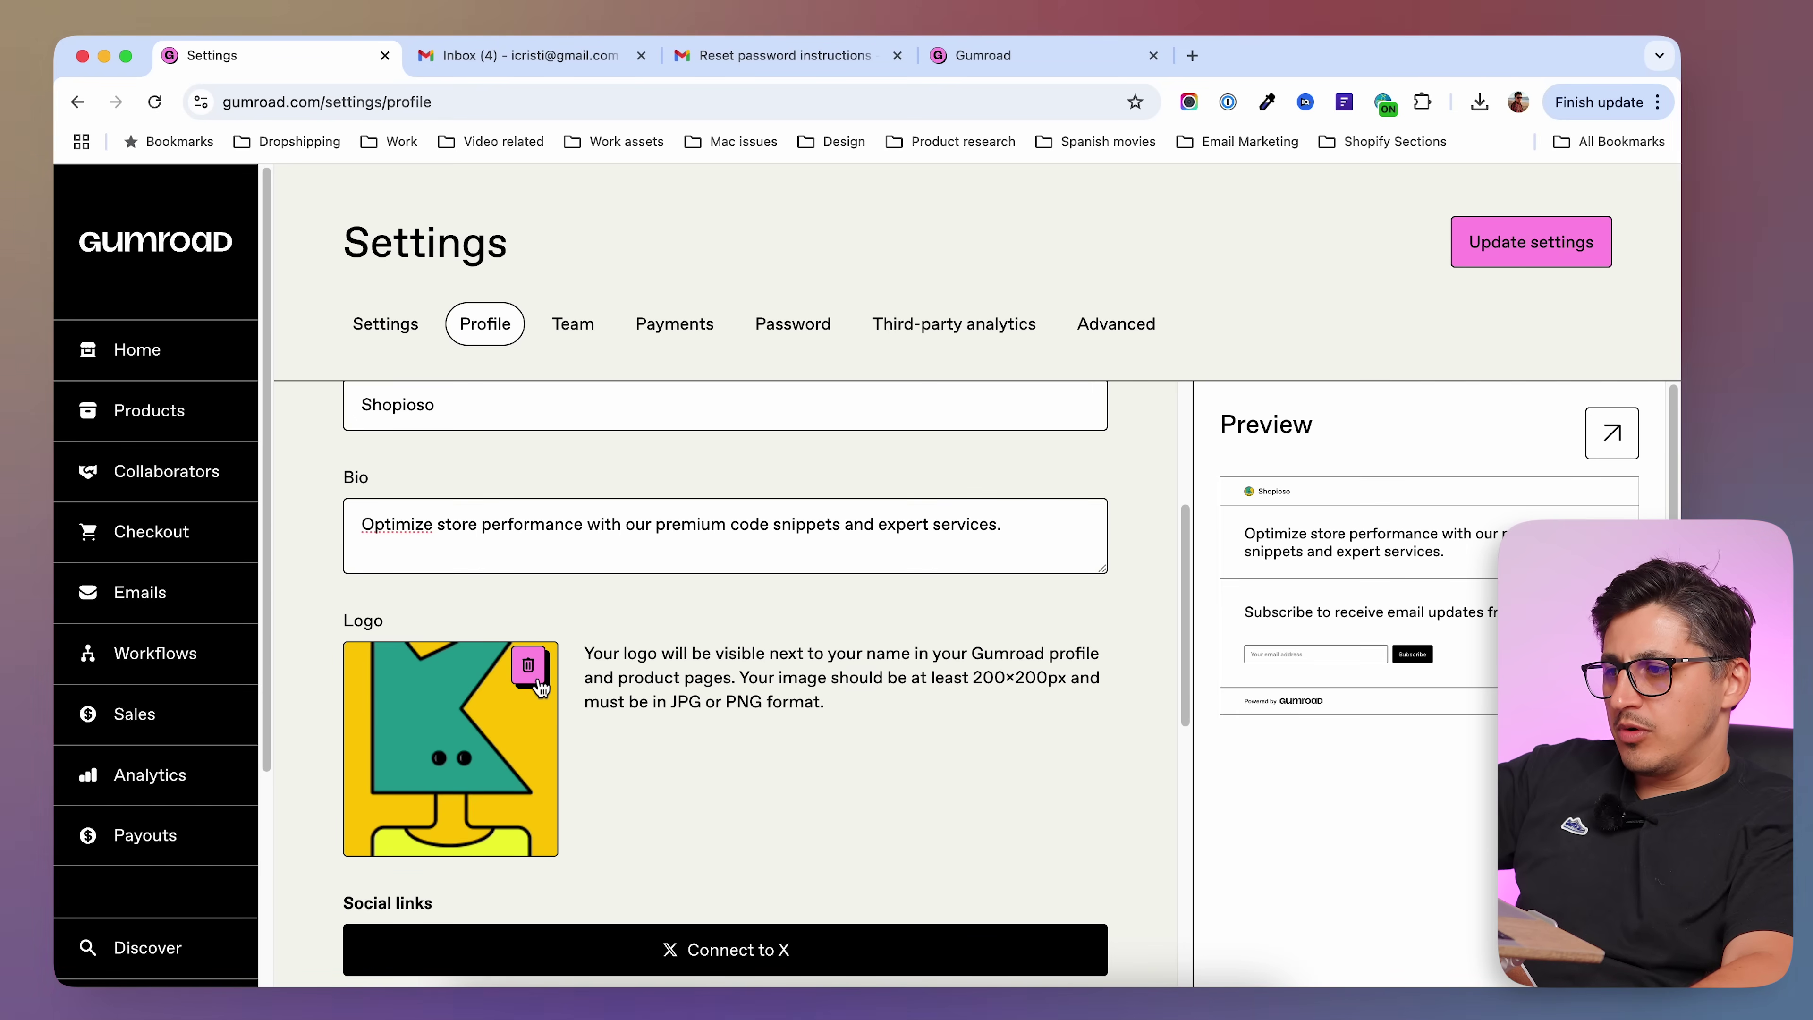
# - Delete the current logo and upload a green shopping-bag image
pyautogui.click(529, 666)
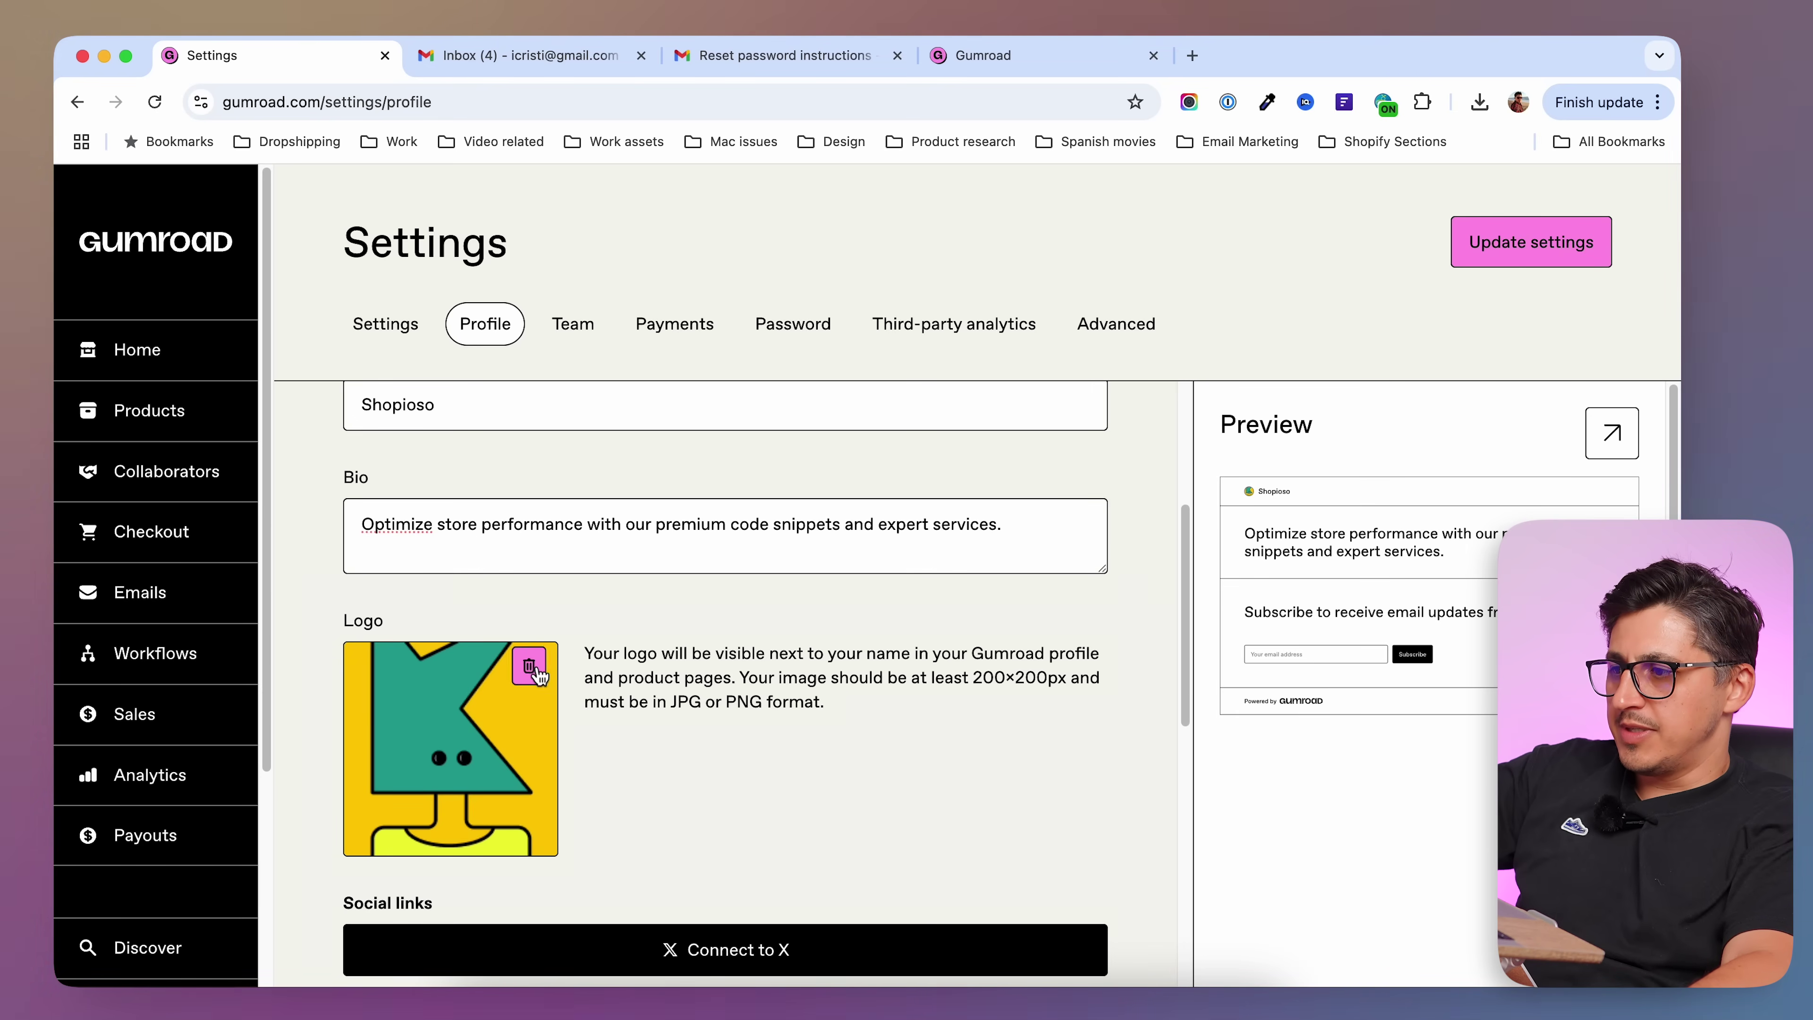
pyautogui.click(490, 758)
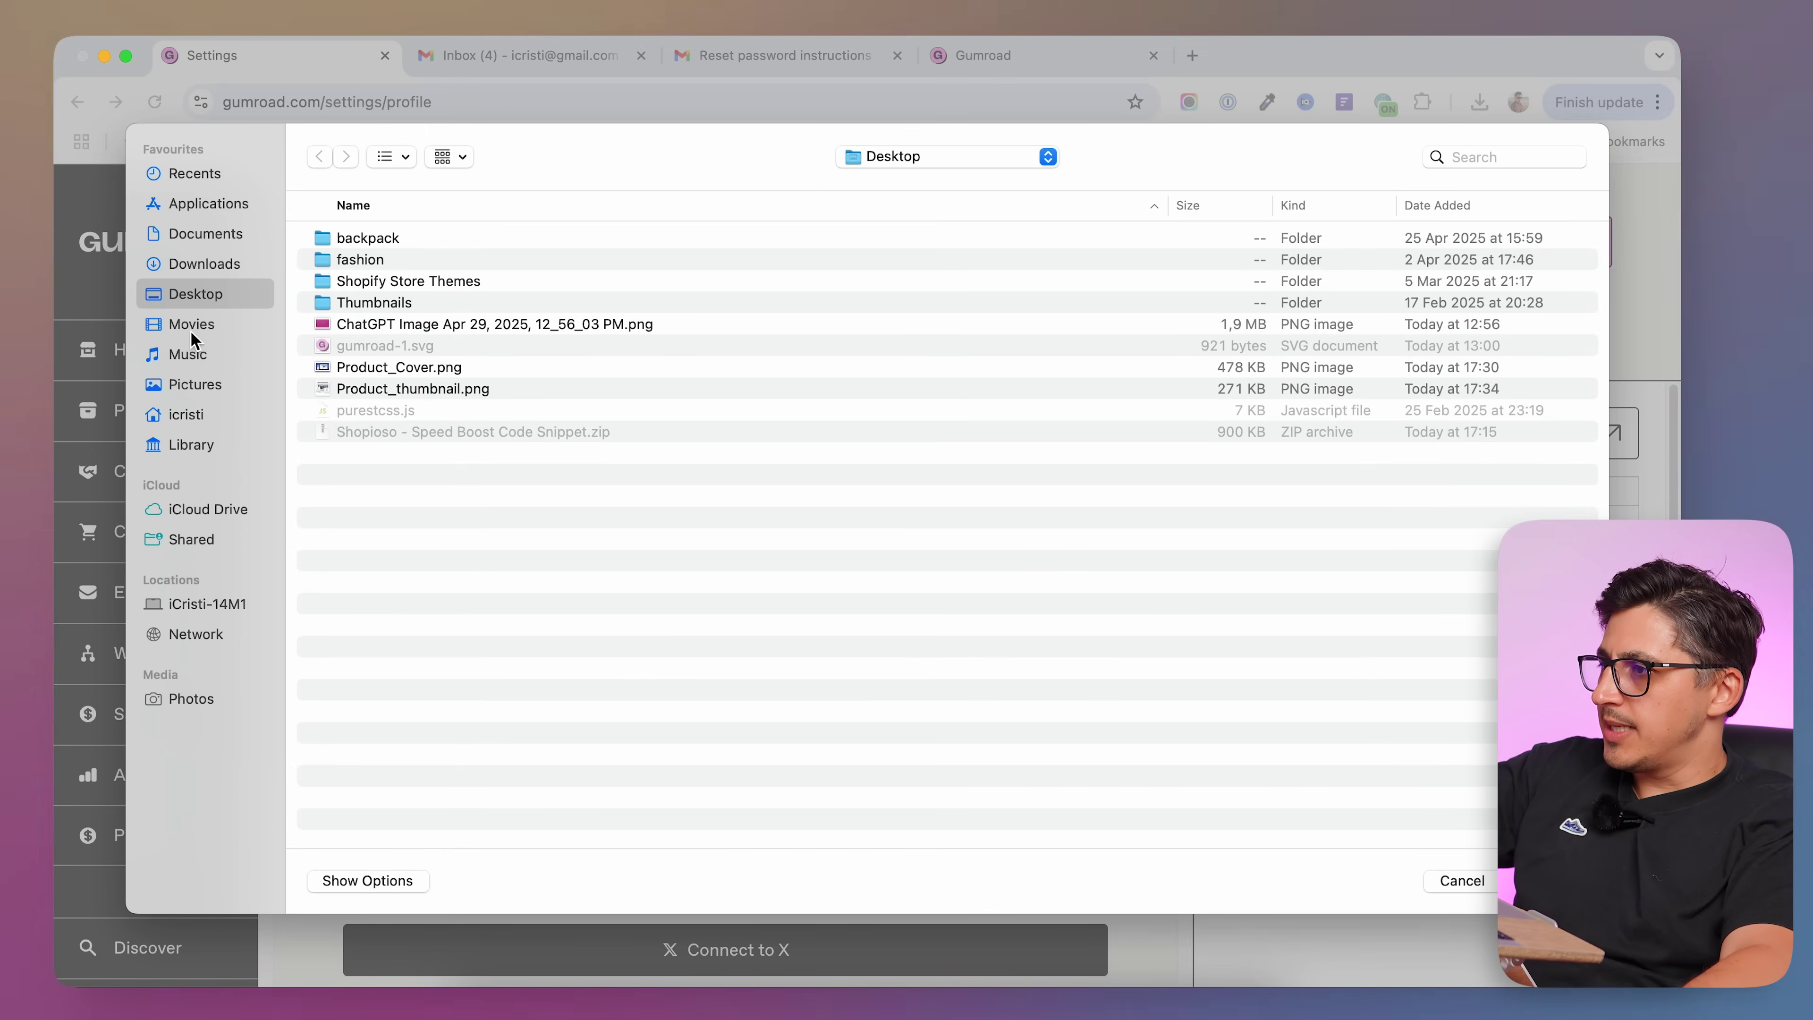
pyautogui.press('Escape')
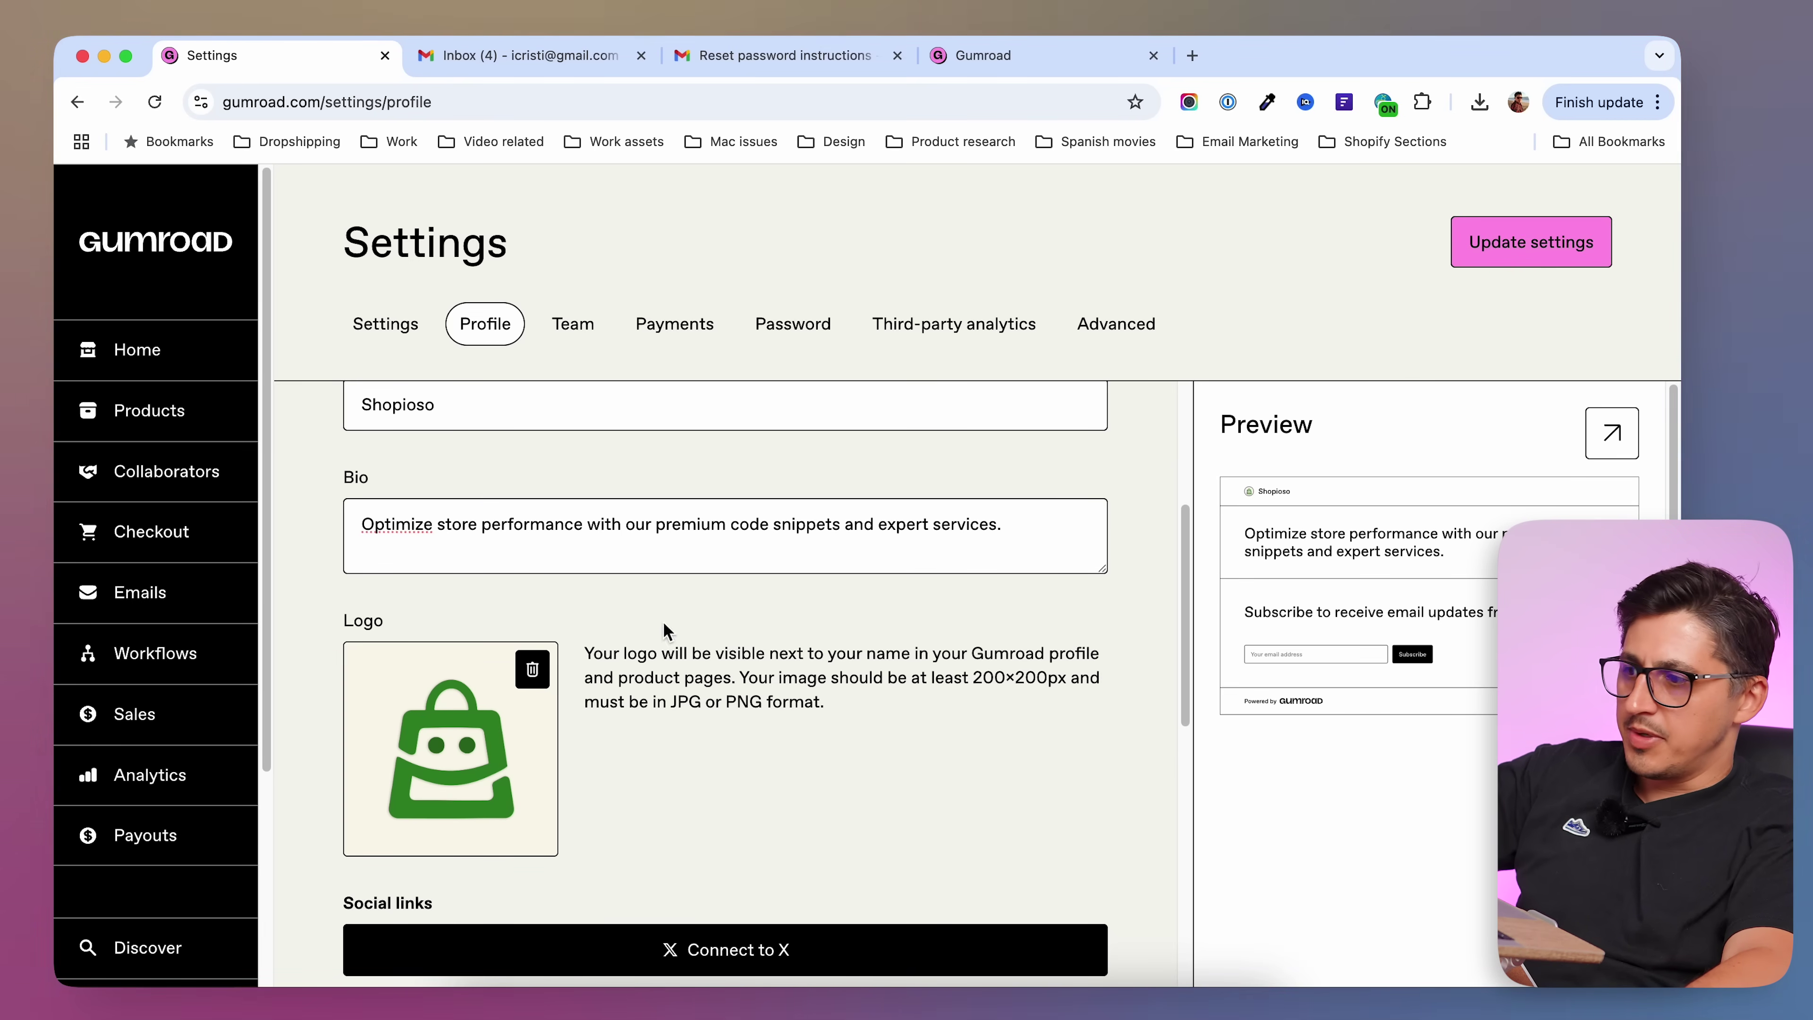
# - Try Inter, Domine, Merriweather and Roboto Mono fonts, settling on Roboto Slab
pyautogui.scroll(-3, 850, 779)
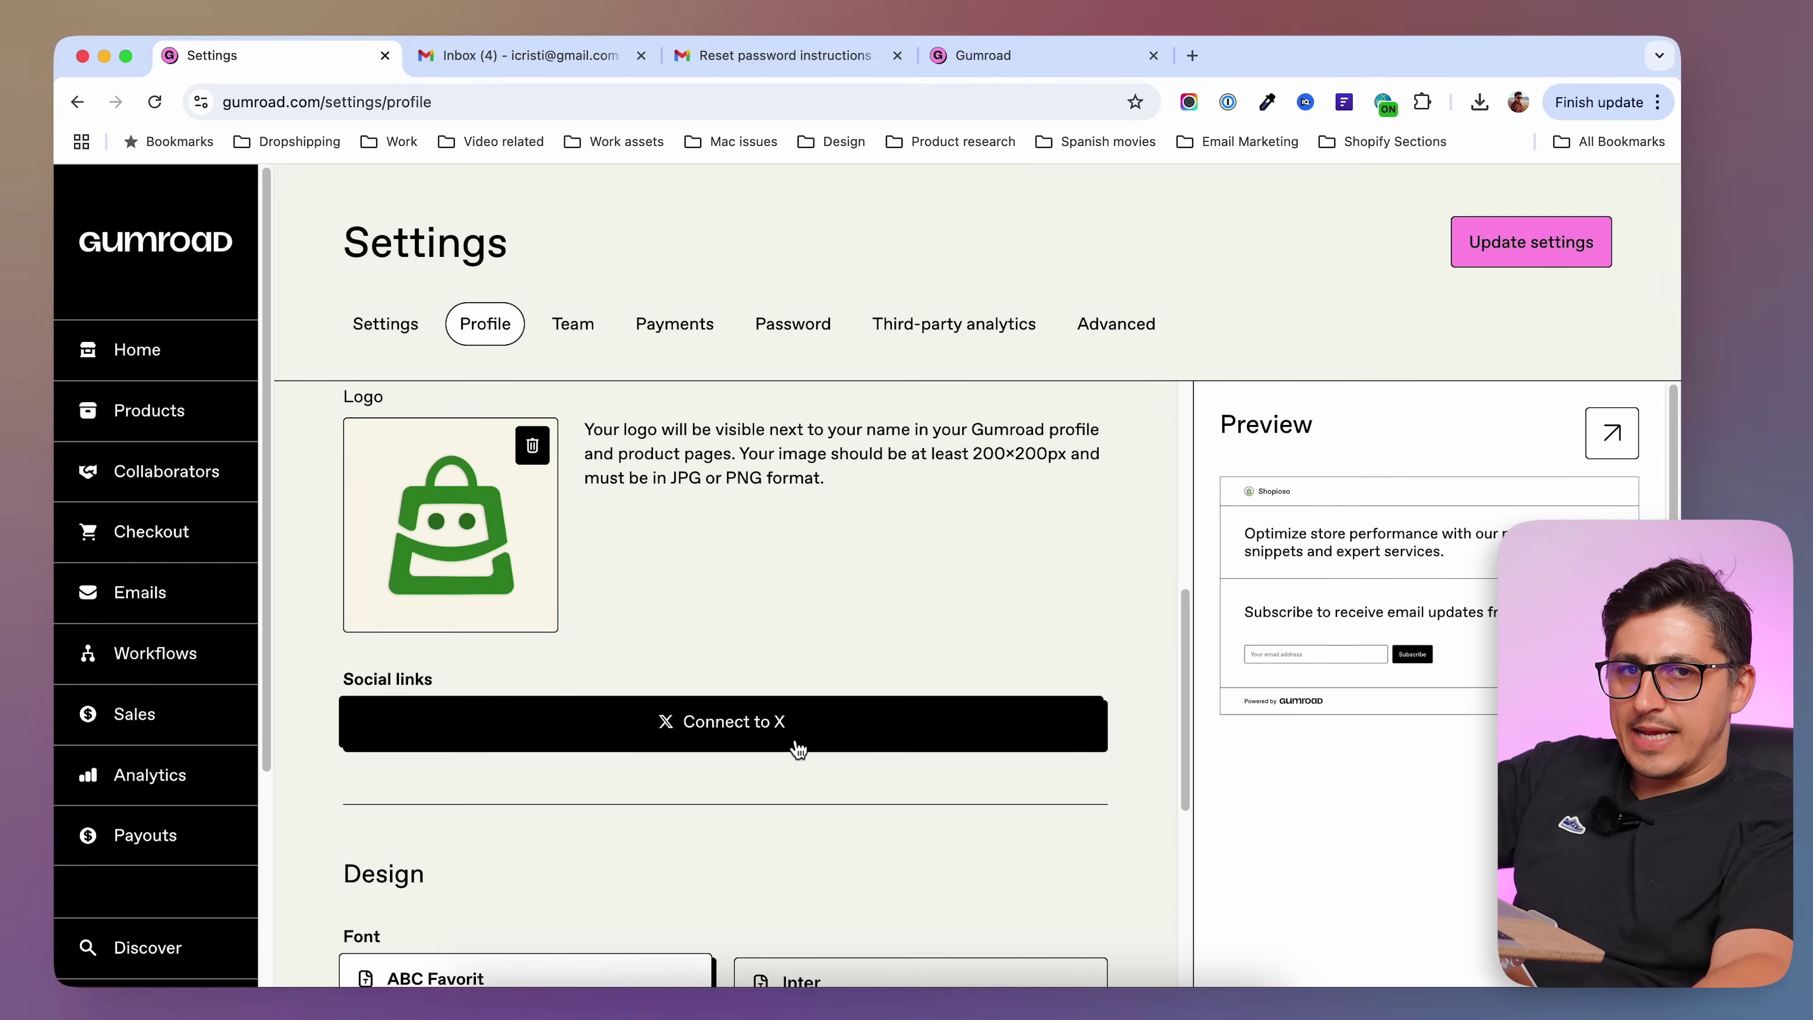
pyautogui.scroll(-4, 313, 800)
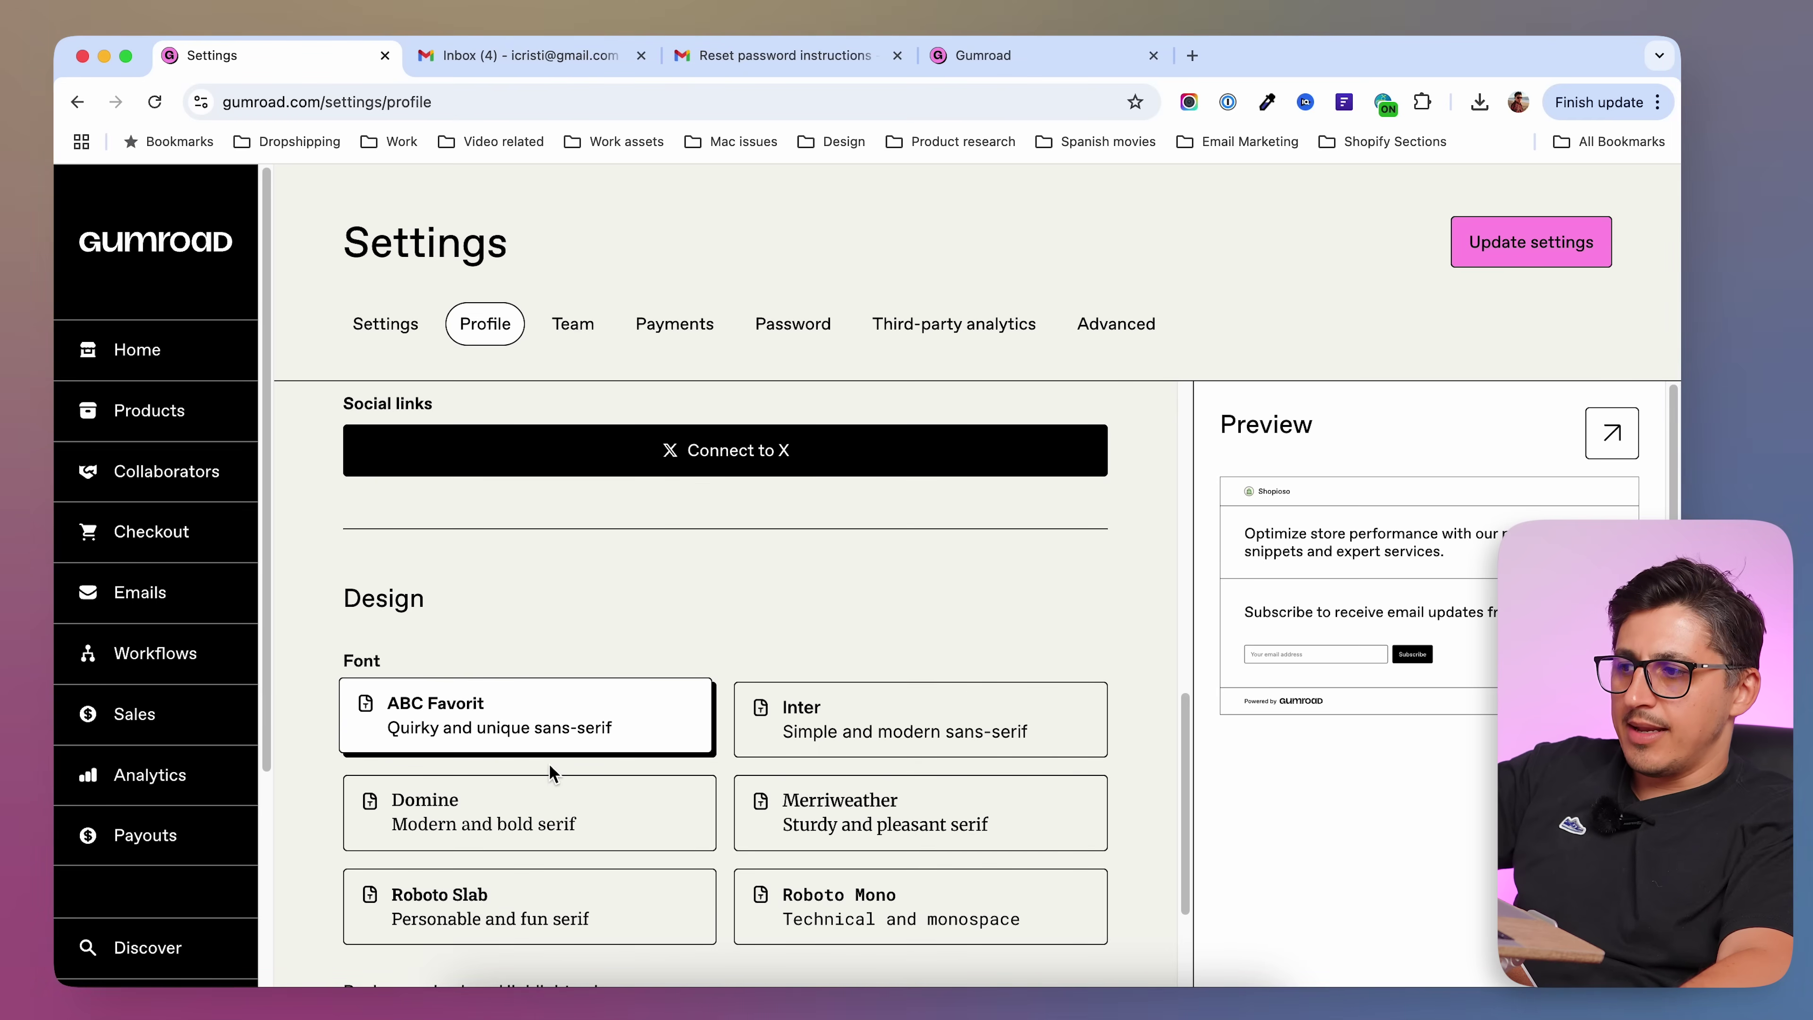
pyautogui.scroll(-1, 550, 769)
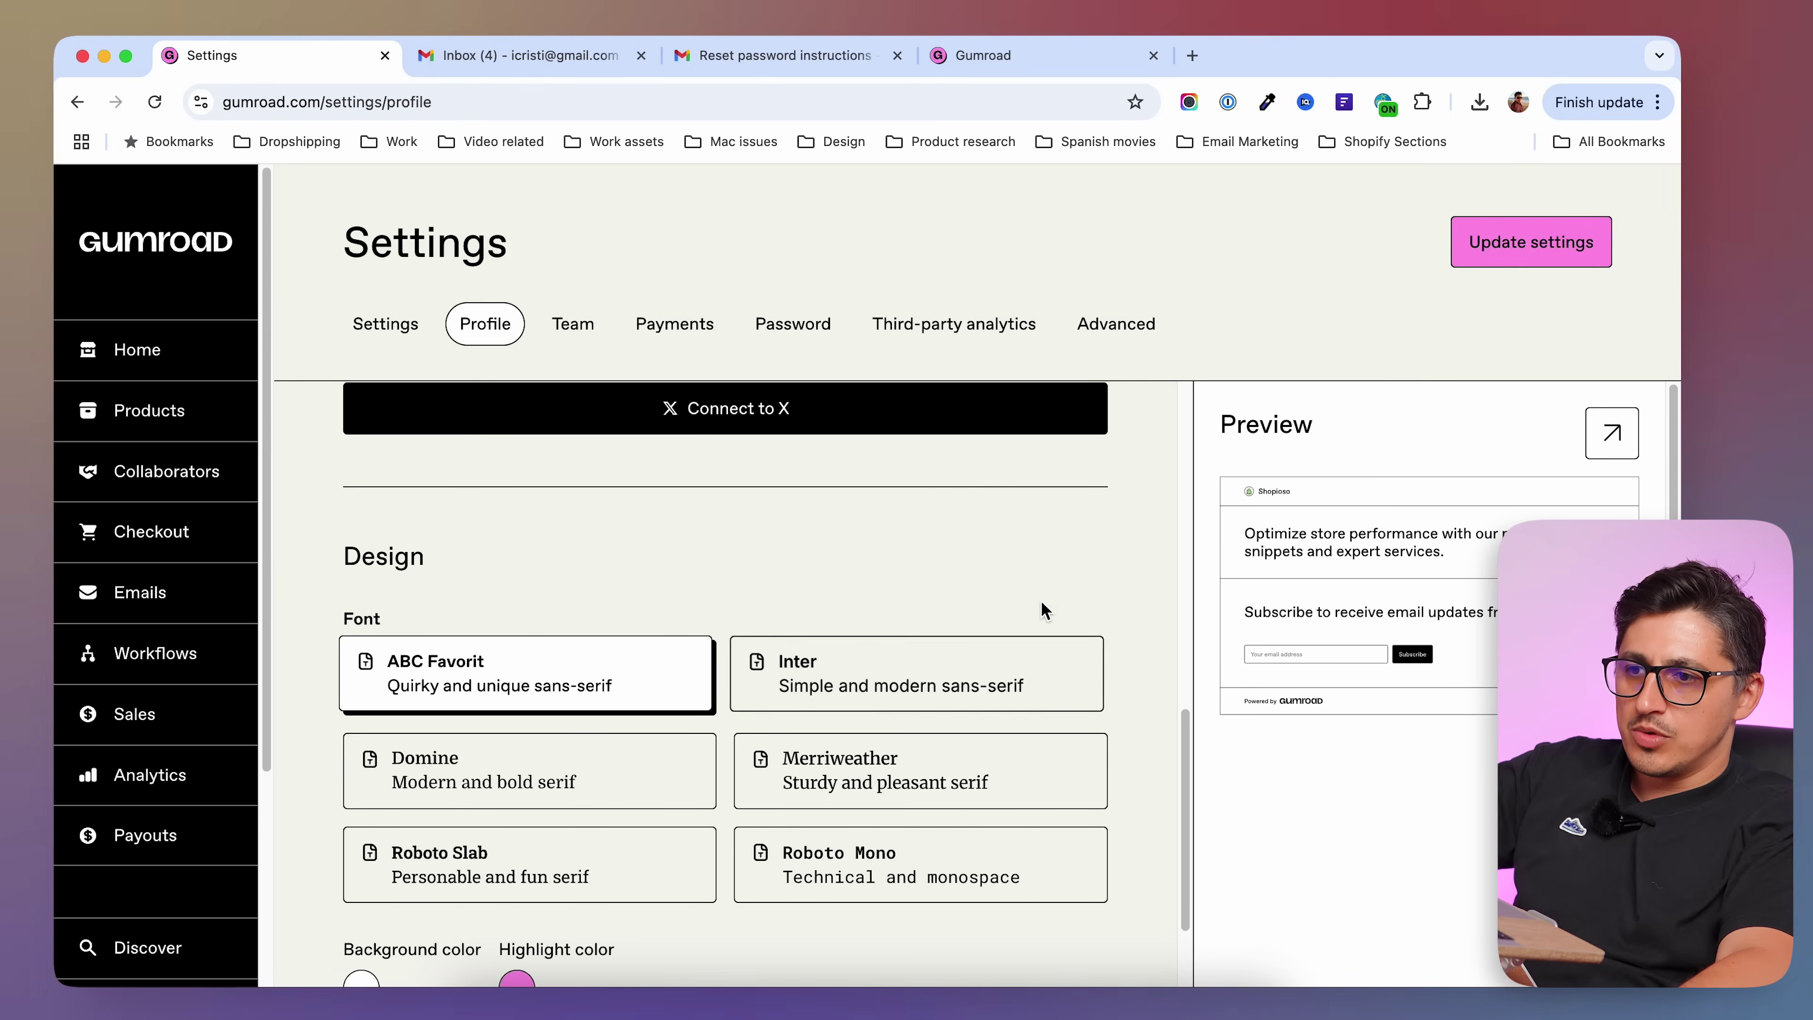
pyautogui.click(842, 697)
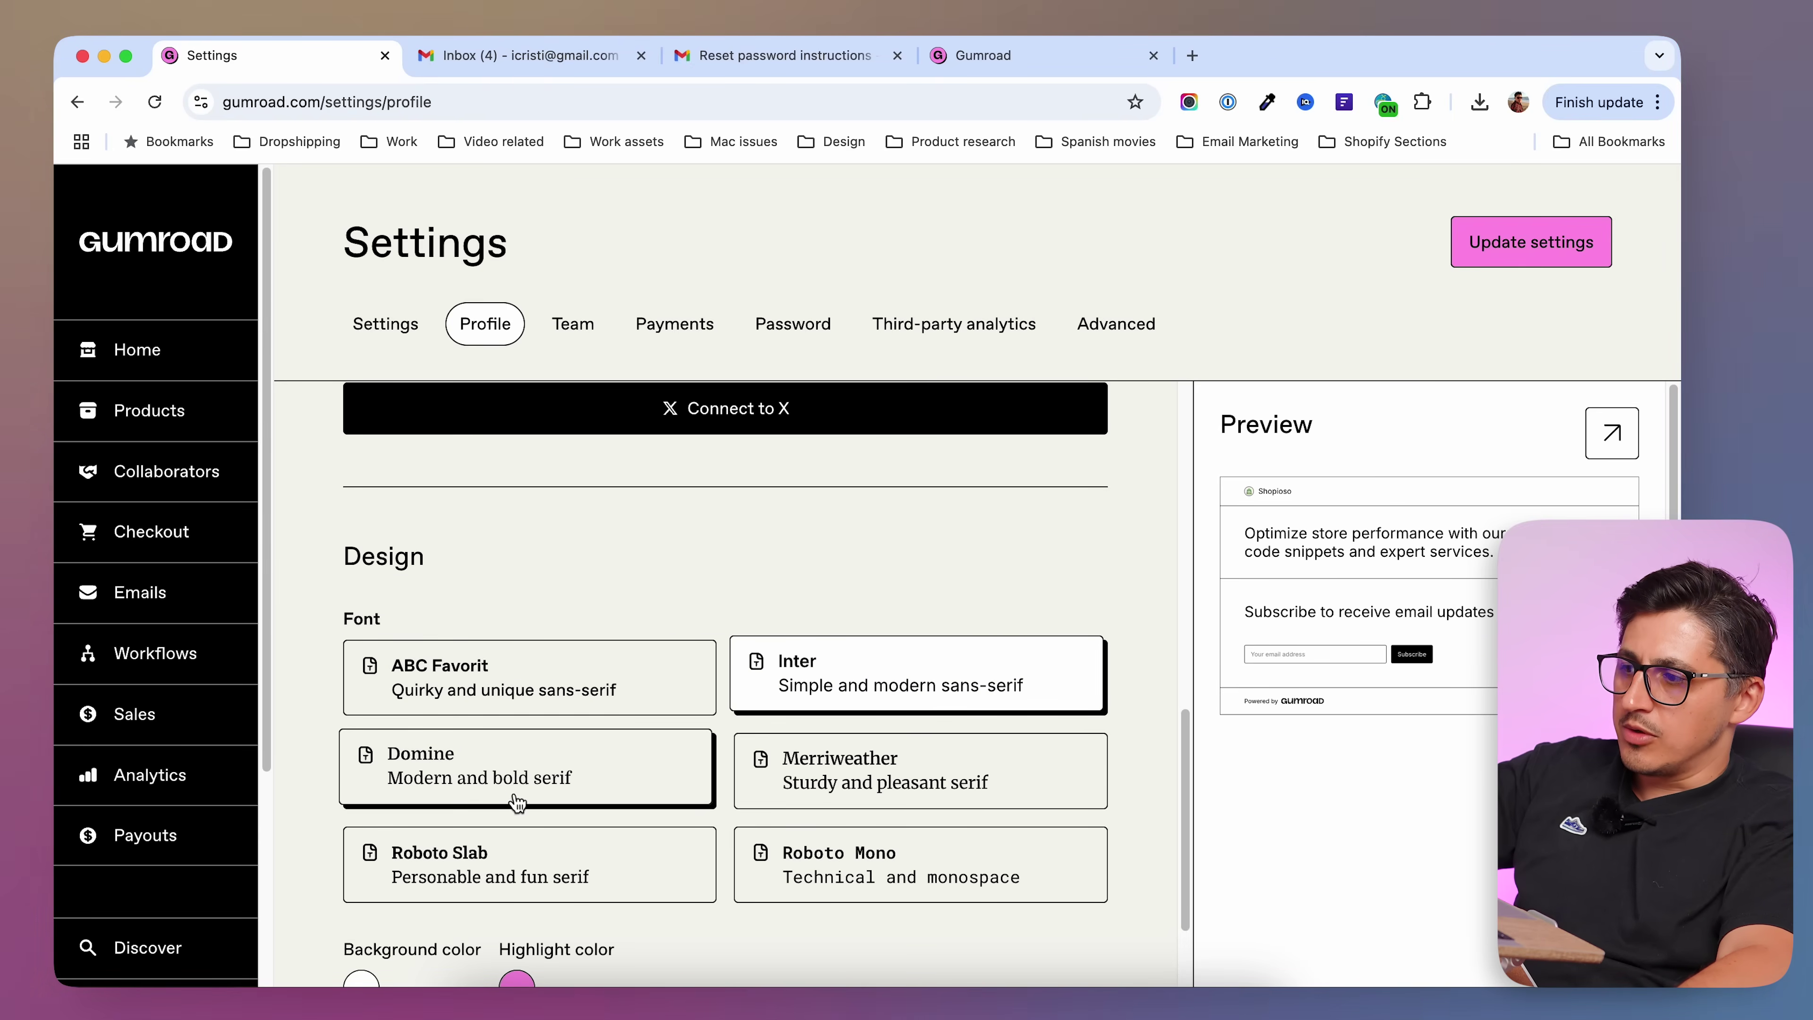
pyautogui.click(564, 791)
pyautogui.click(901, 786)
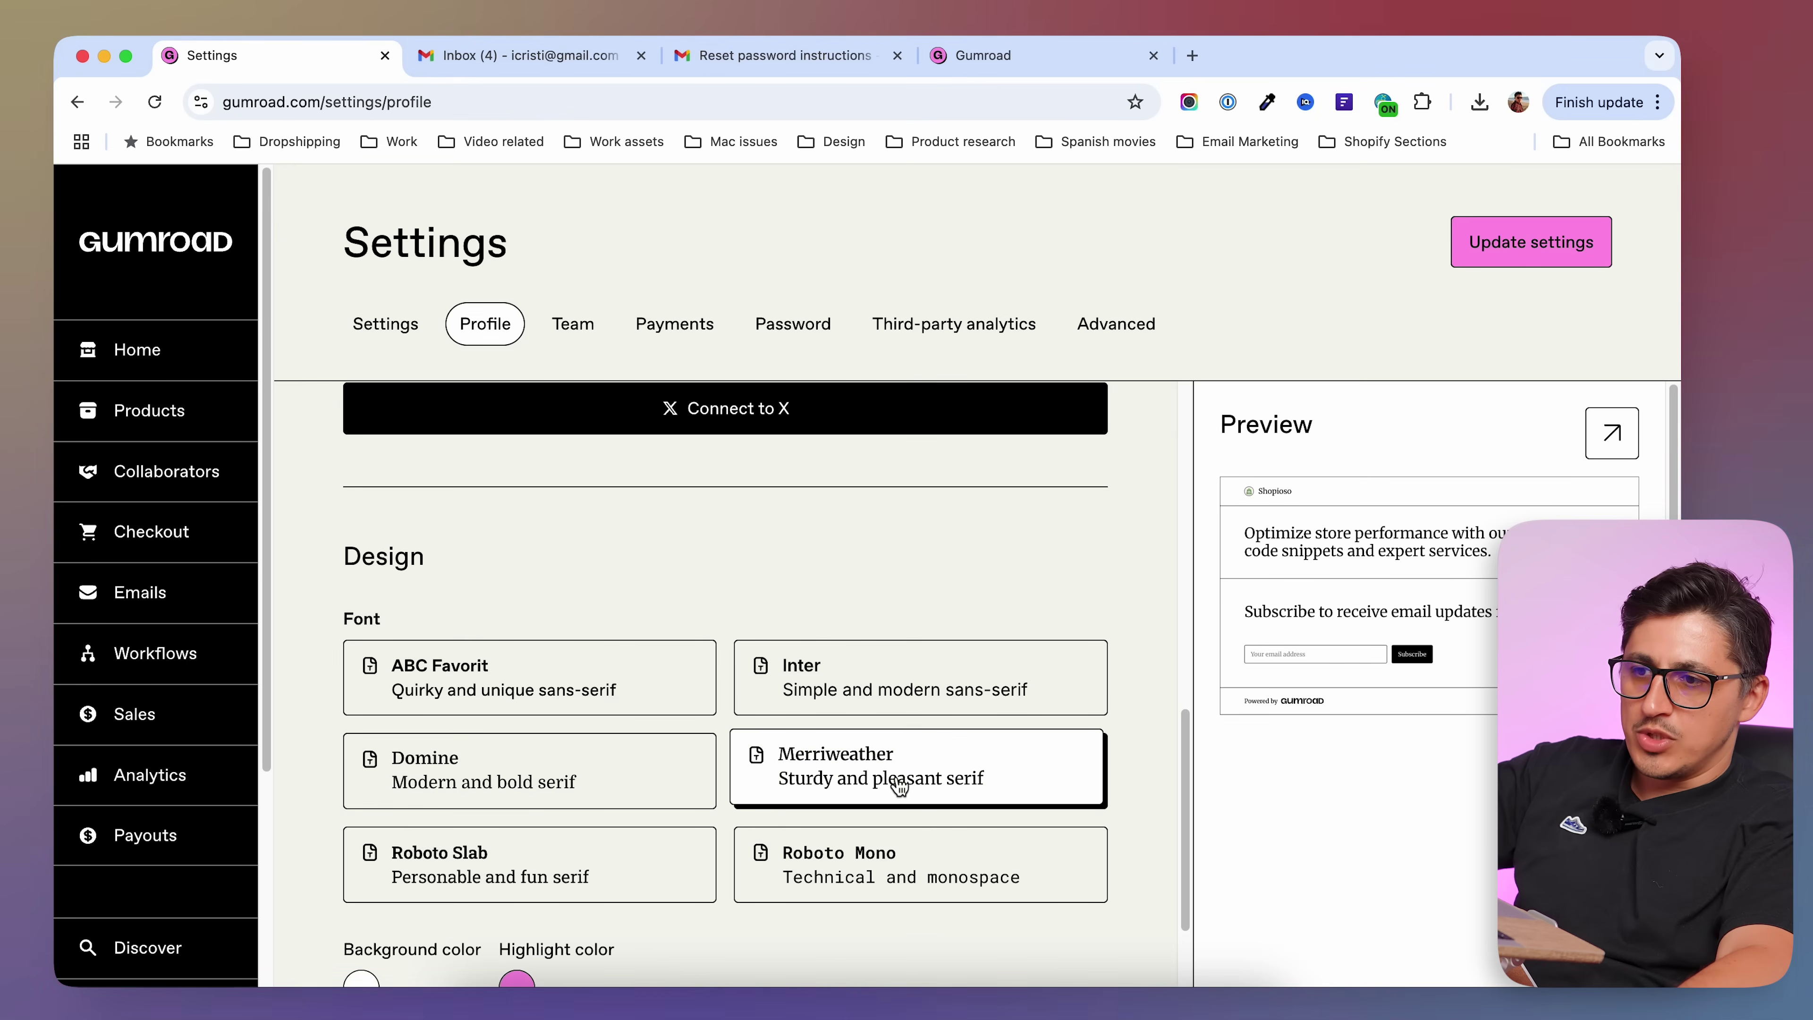
pyautogui.click(907, 877)
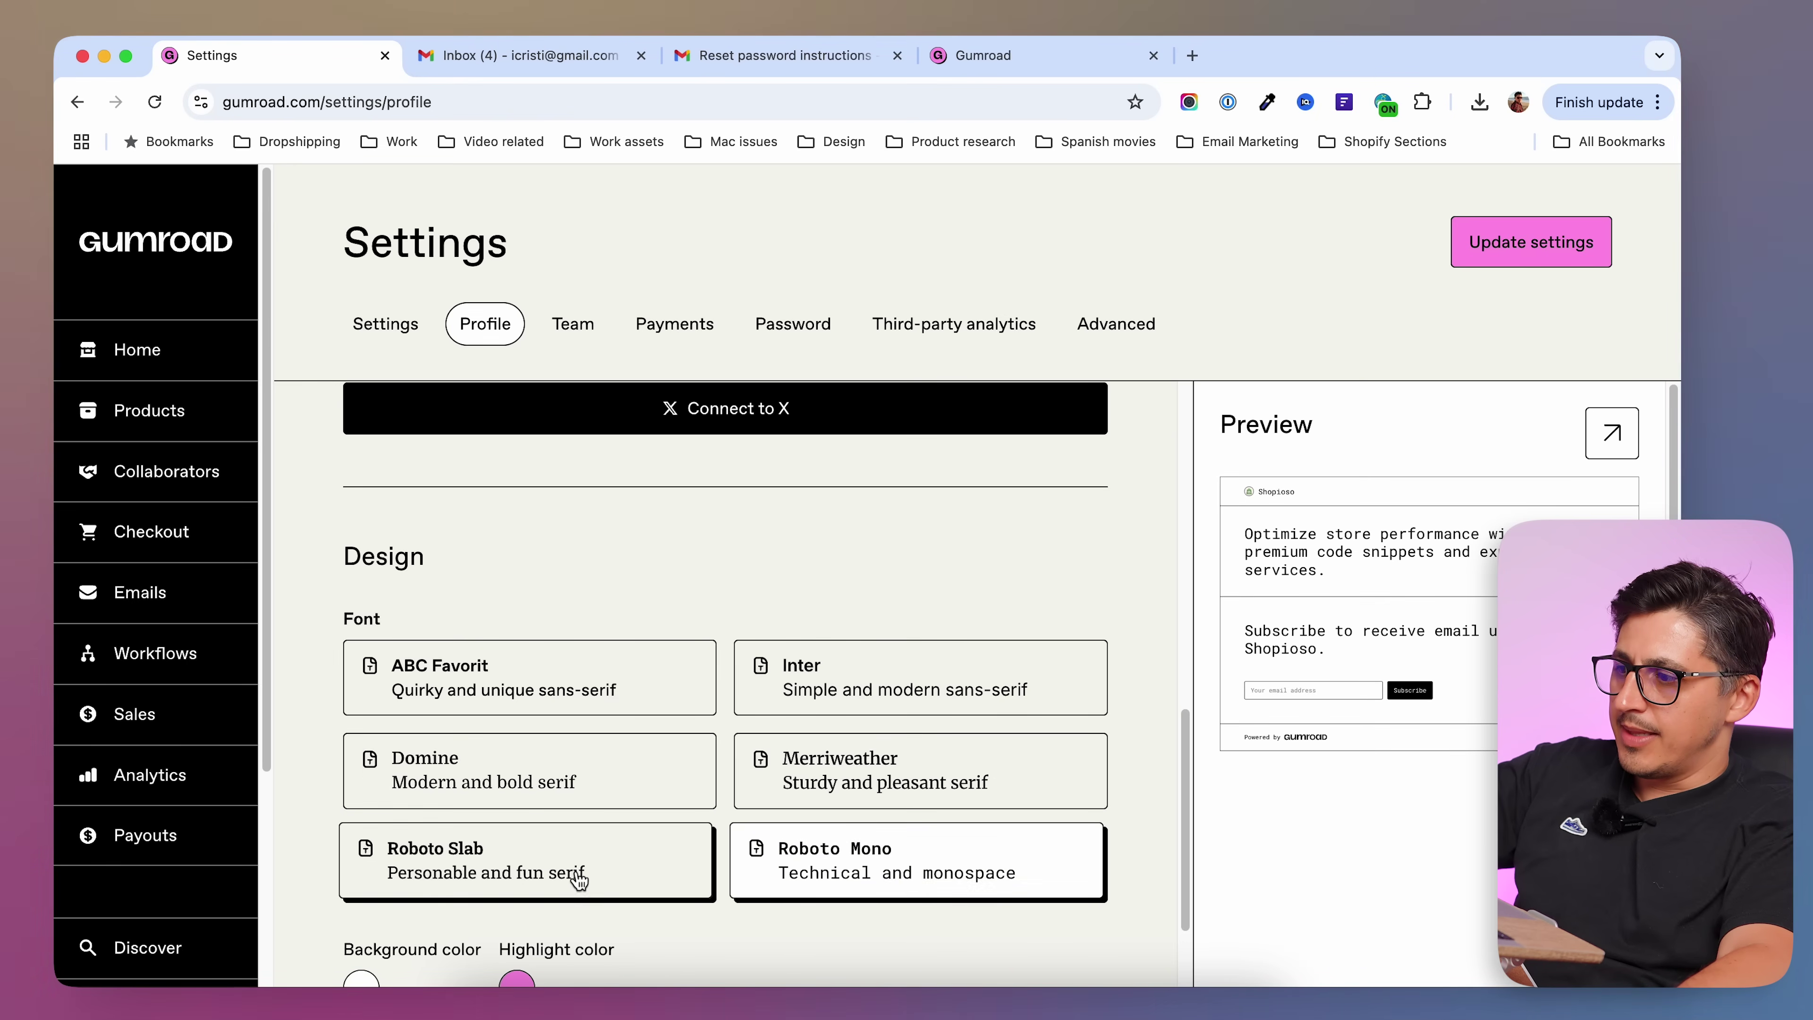
pyautogui.click(540, 879)
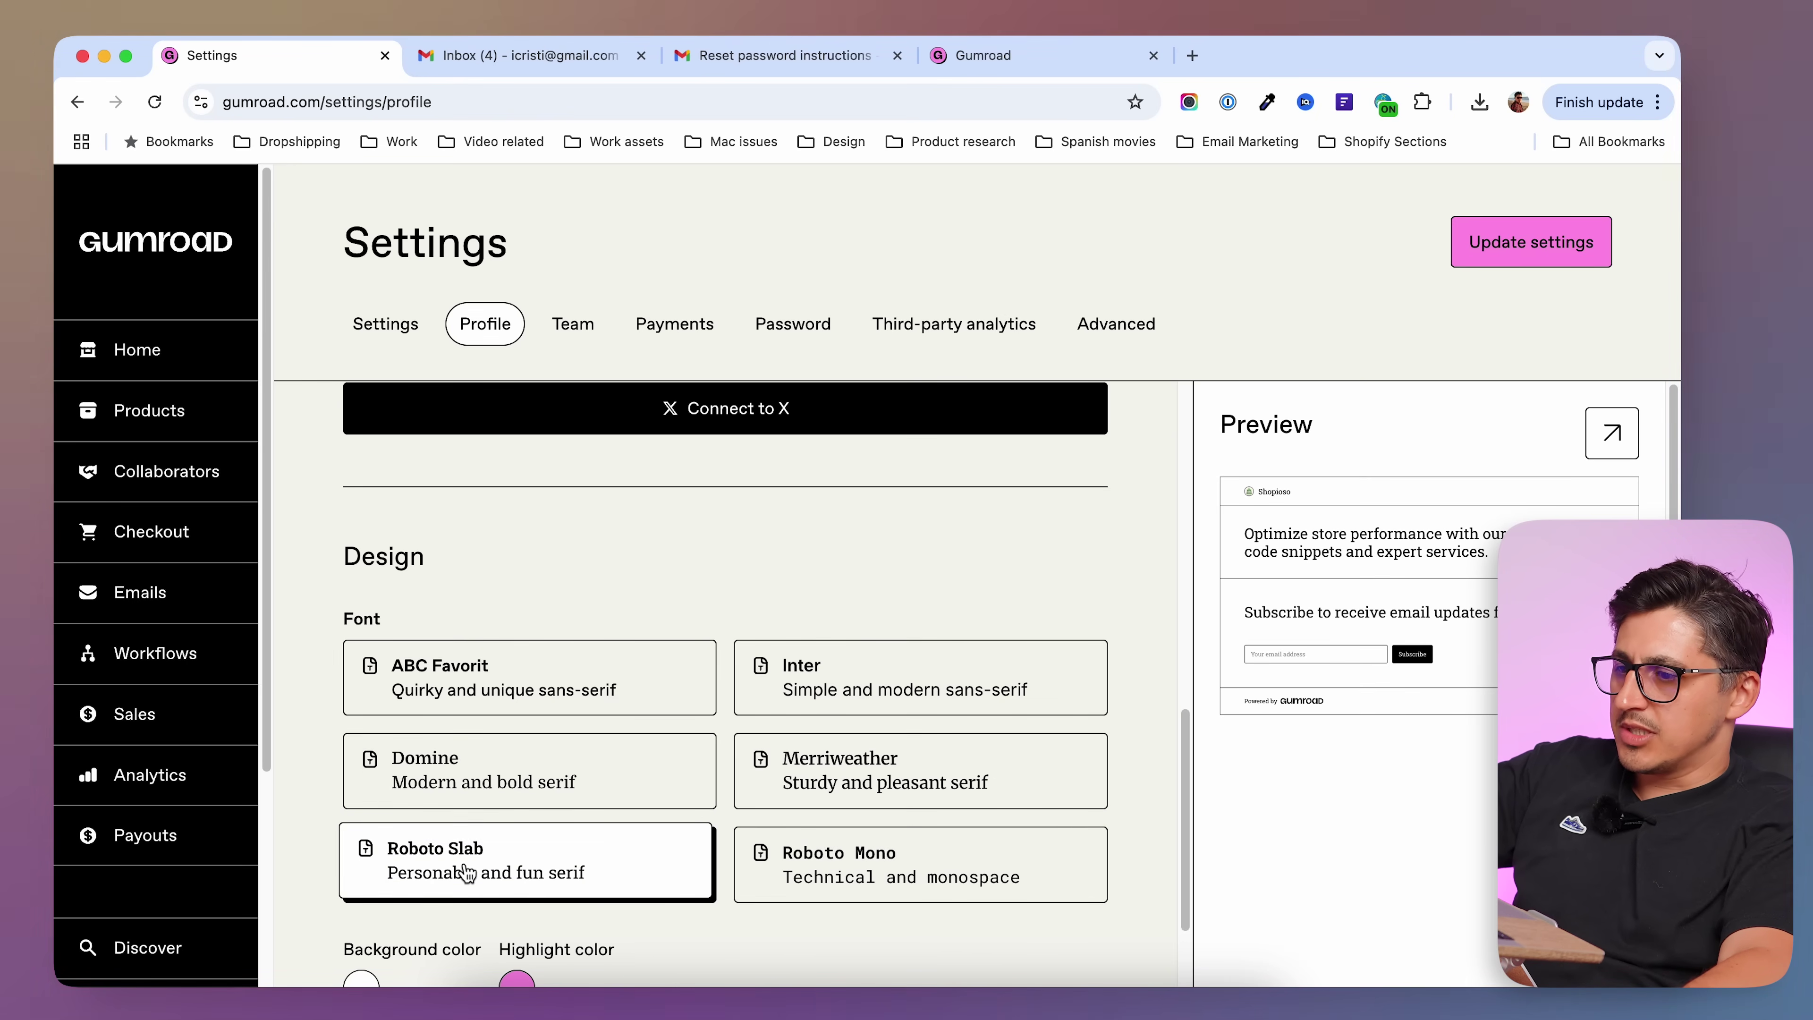
# - Preview a dark grey background, then set the highlight colour to green (RGB 99, 190, 60)
pyautogui.scroll(-2, 1149, 871)
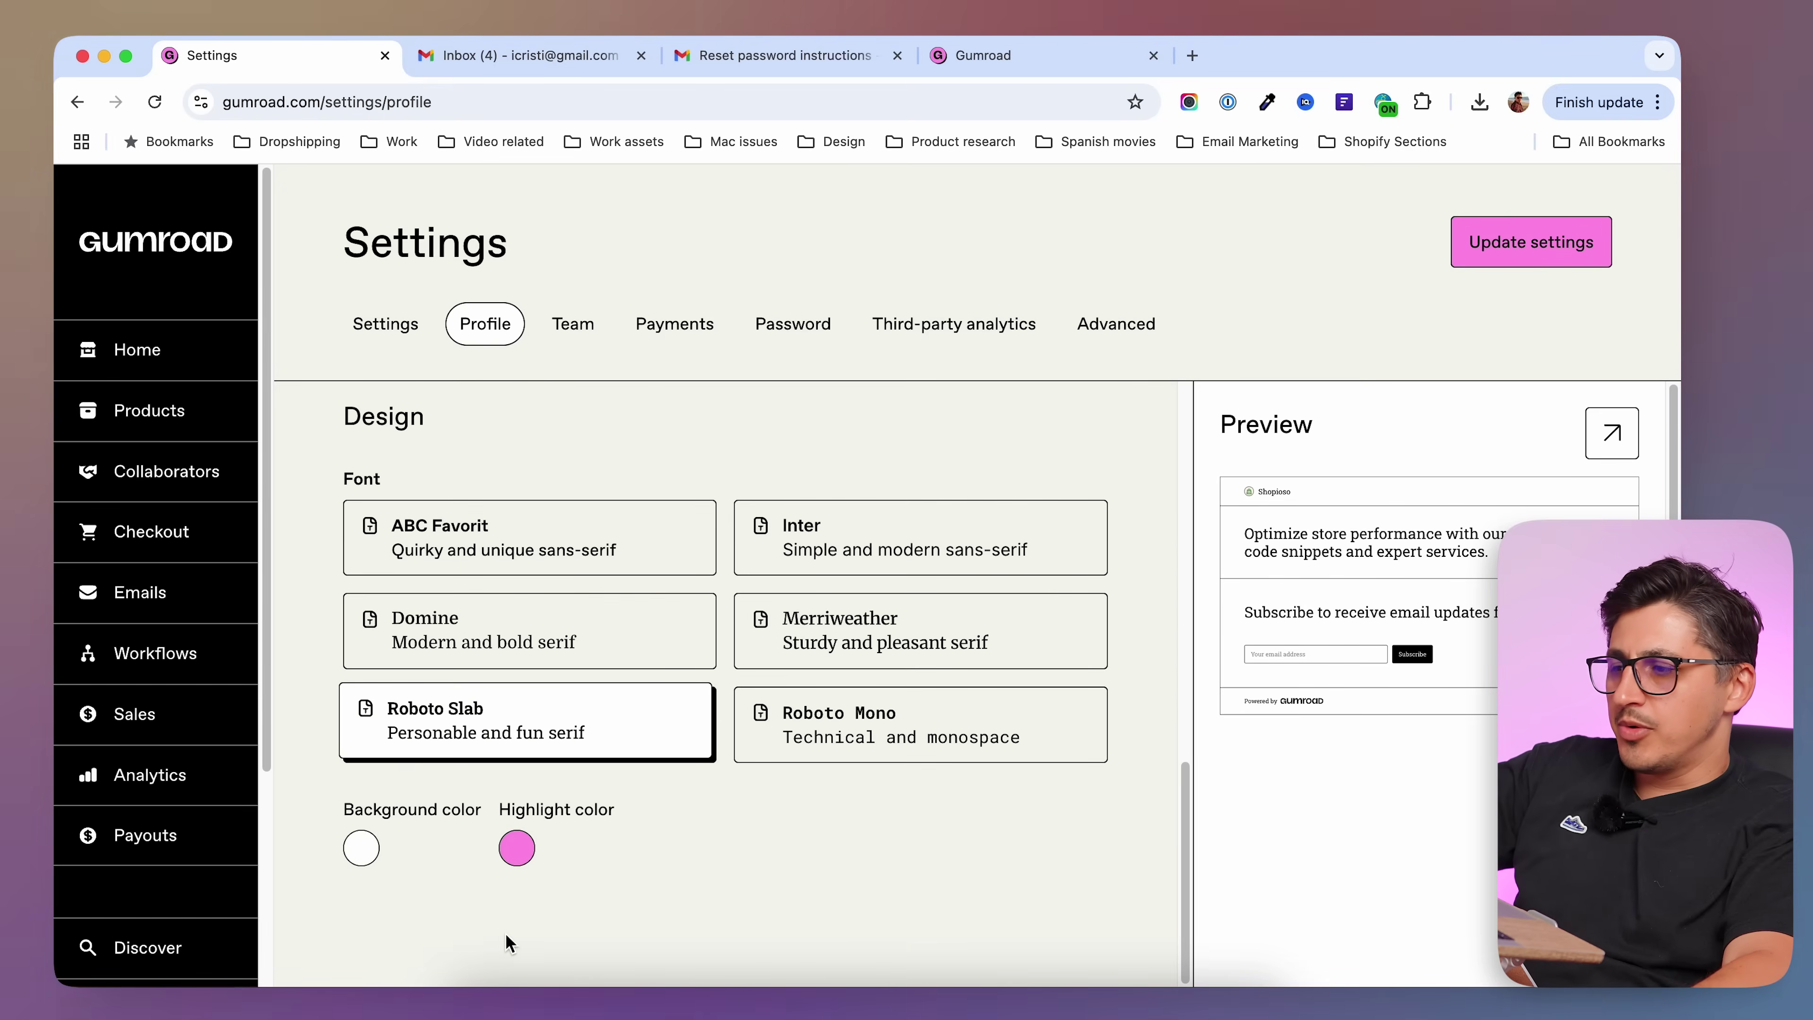
pyautogui.click(377, 856)
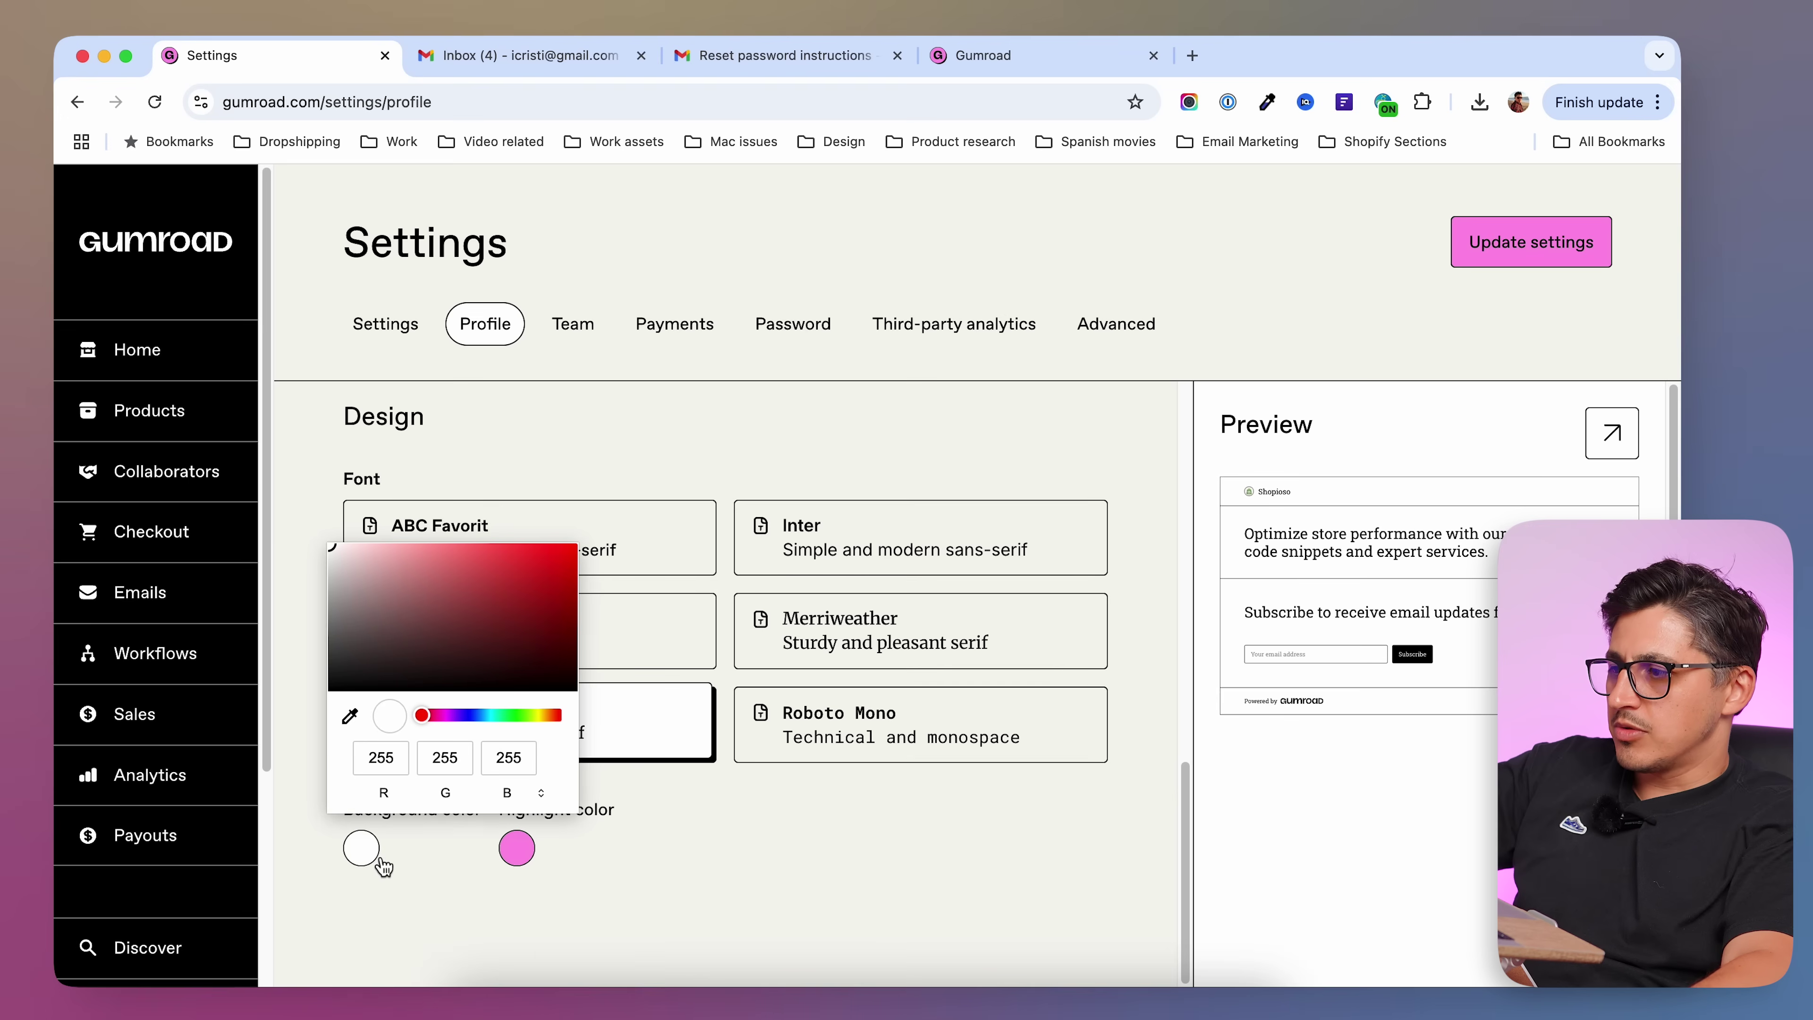
pyautogui.moveTo(333, 546); pyautogui.dragTo(232, 511)
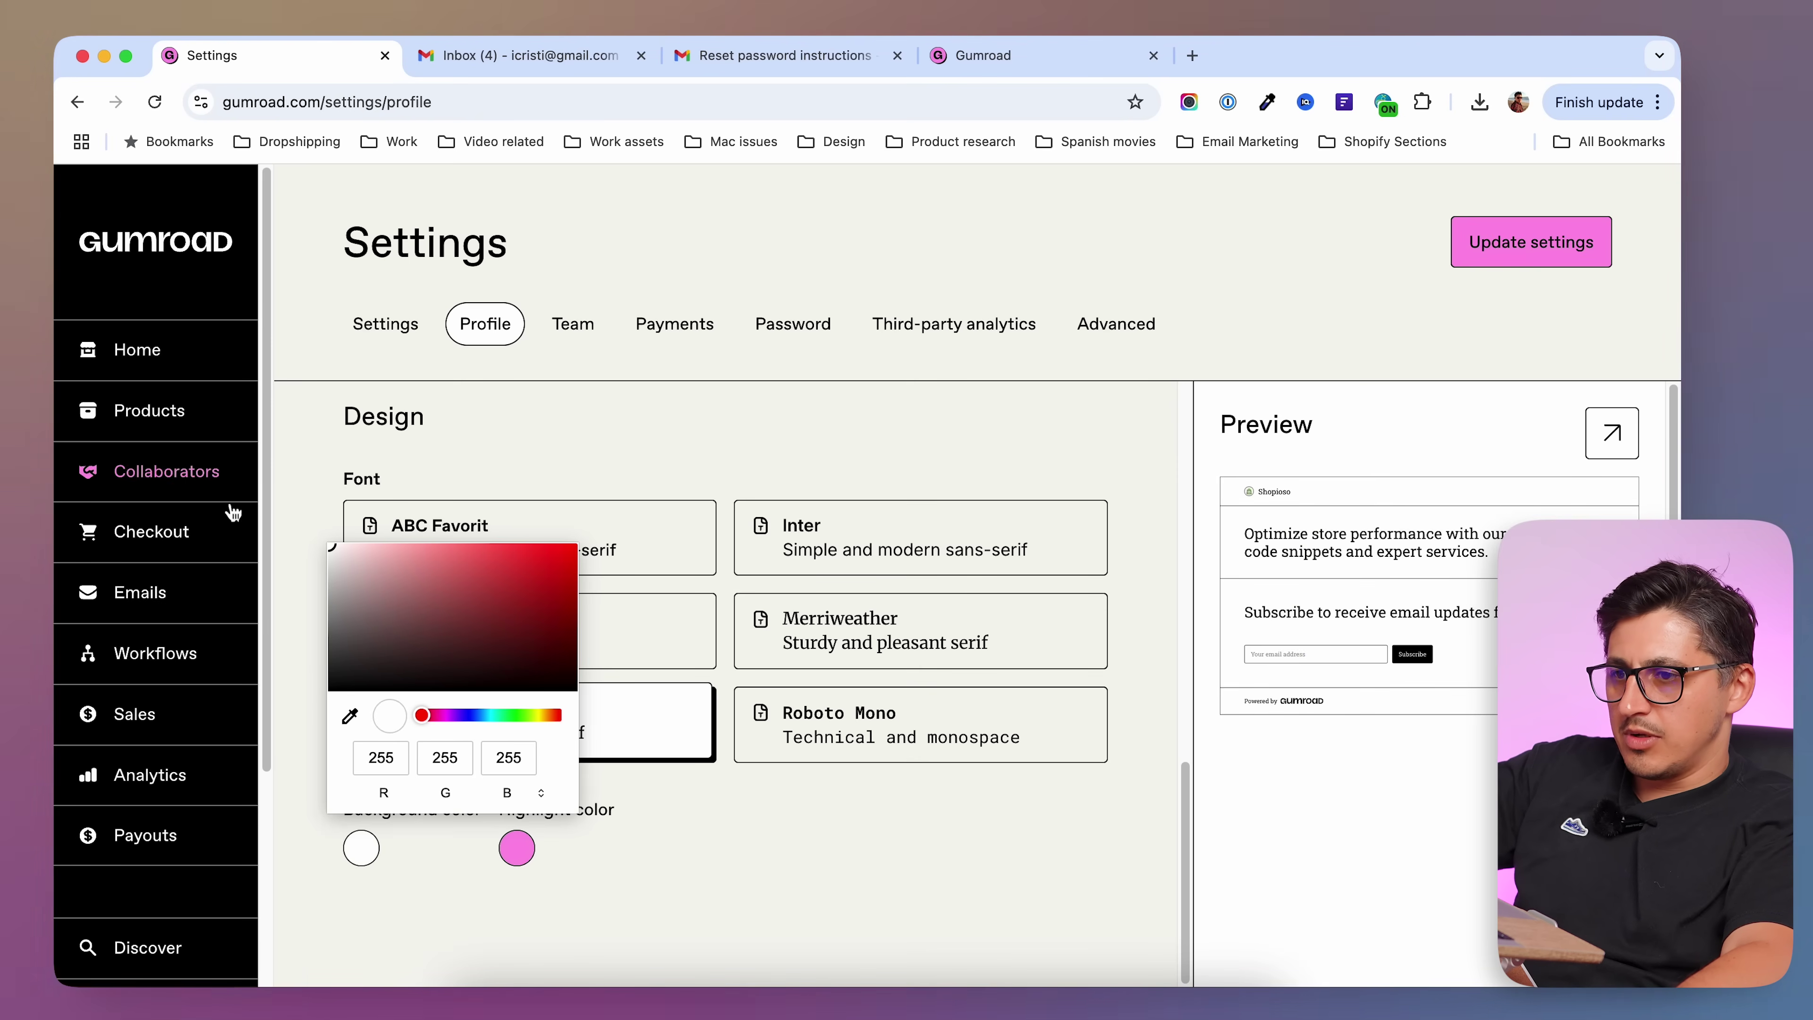
pyautogui.click(651, 889)
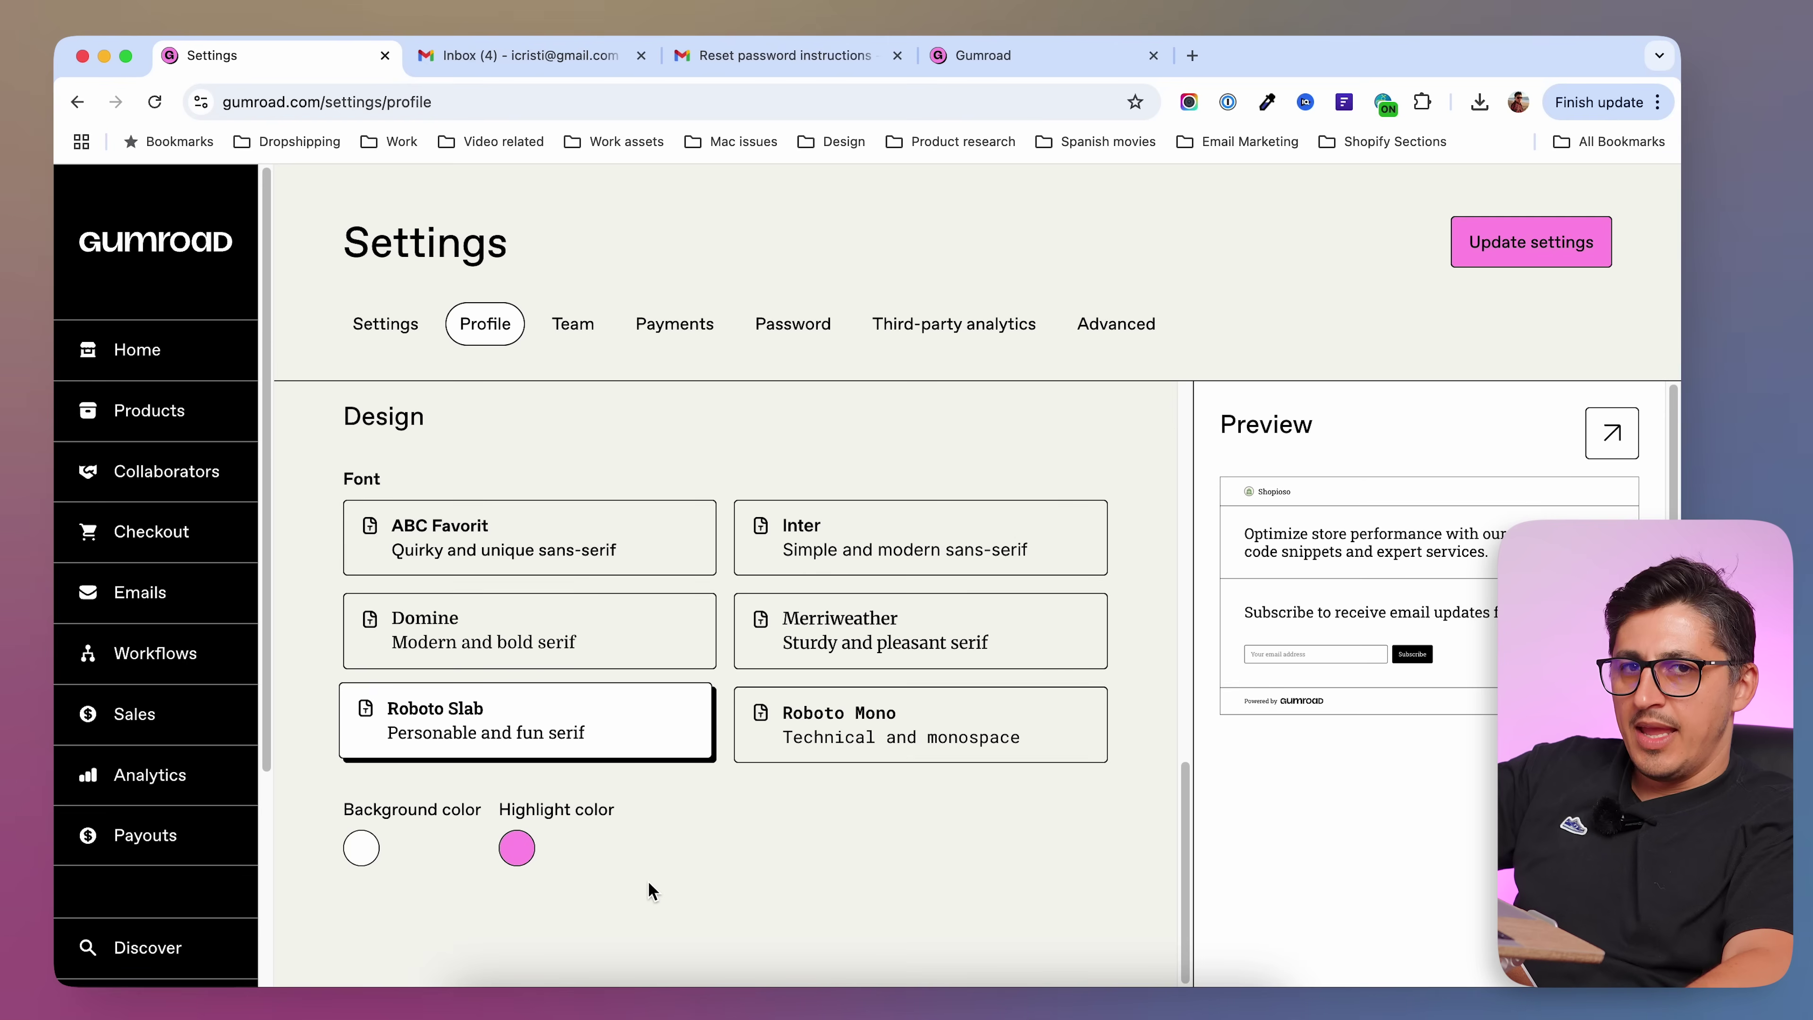
pyautogui.click(517, 847)
pyautogui.click(658, 715)
pyautogui.moveTo(661, 720); pyautogui.dragTo(678, 716)
pyautogui.click(687, 584)
pyautogui.moveTo(687, 583); pyautogui.dragTo(649, 589)
pyautogui.click(1385, 536)
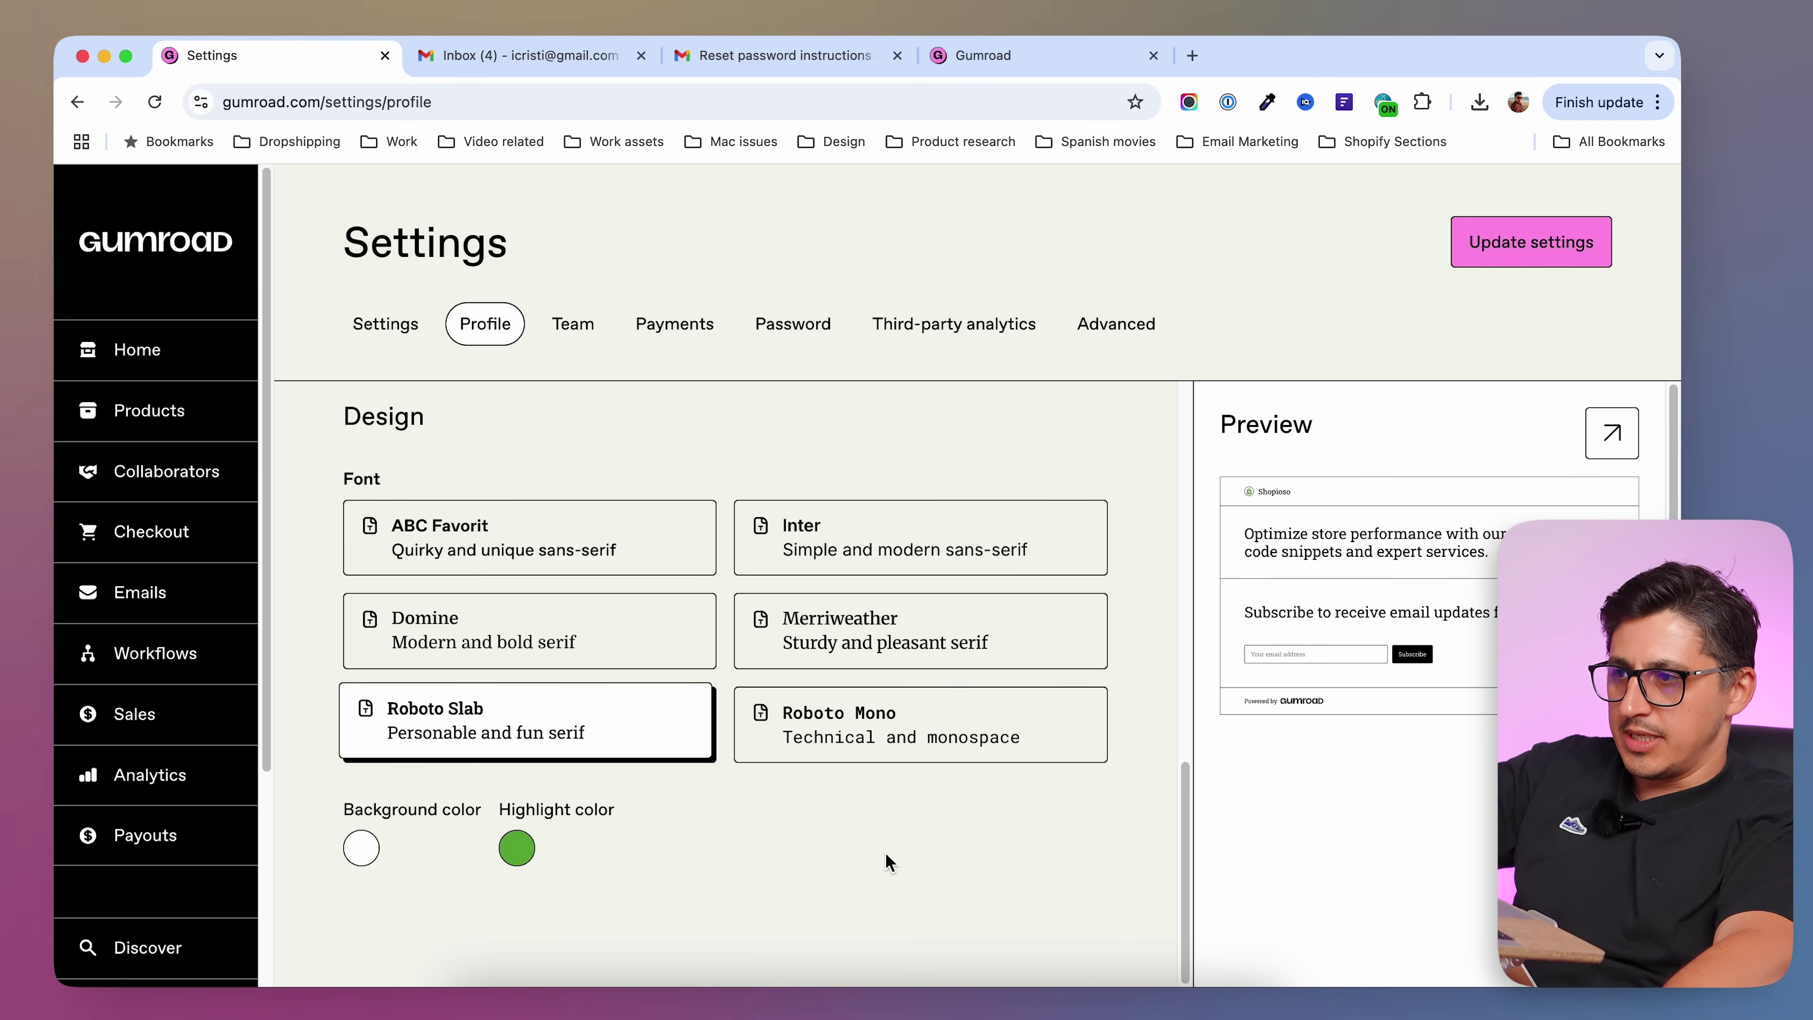
# - Save the profile with Update settings, view the live storefront, then switch to the Team tab
pyautogui.click(1521, 251)
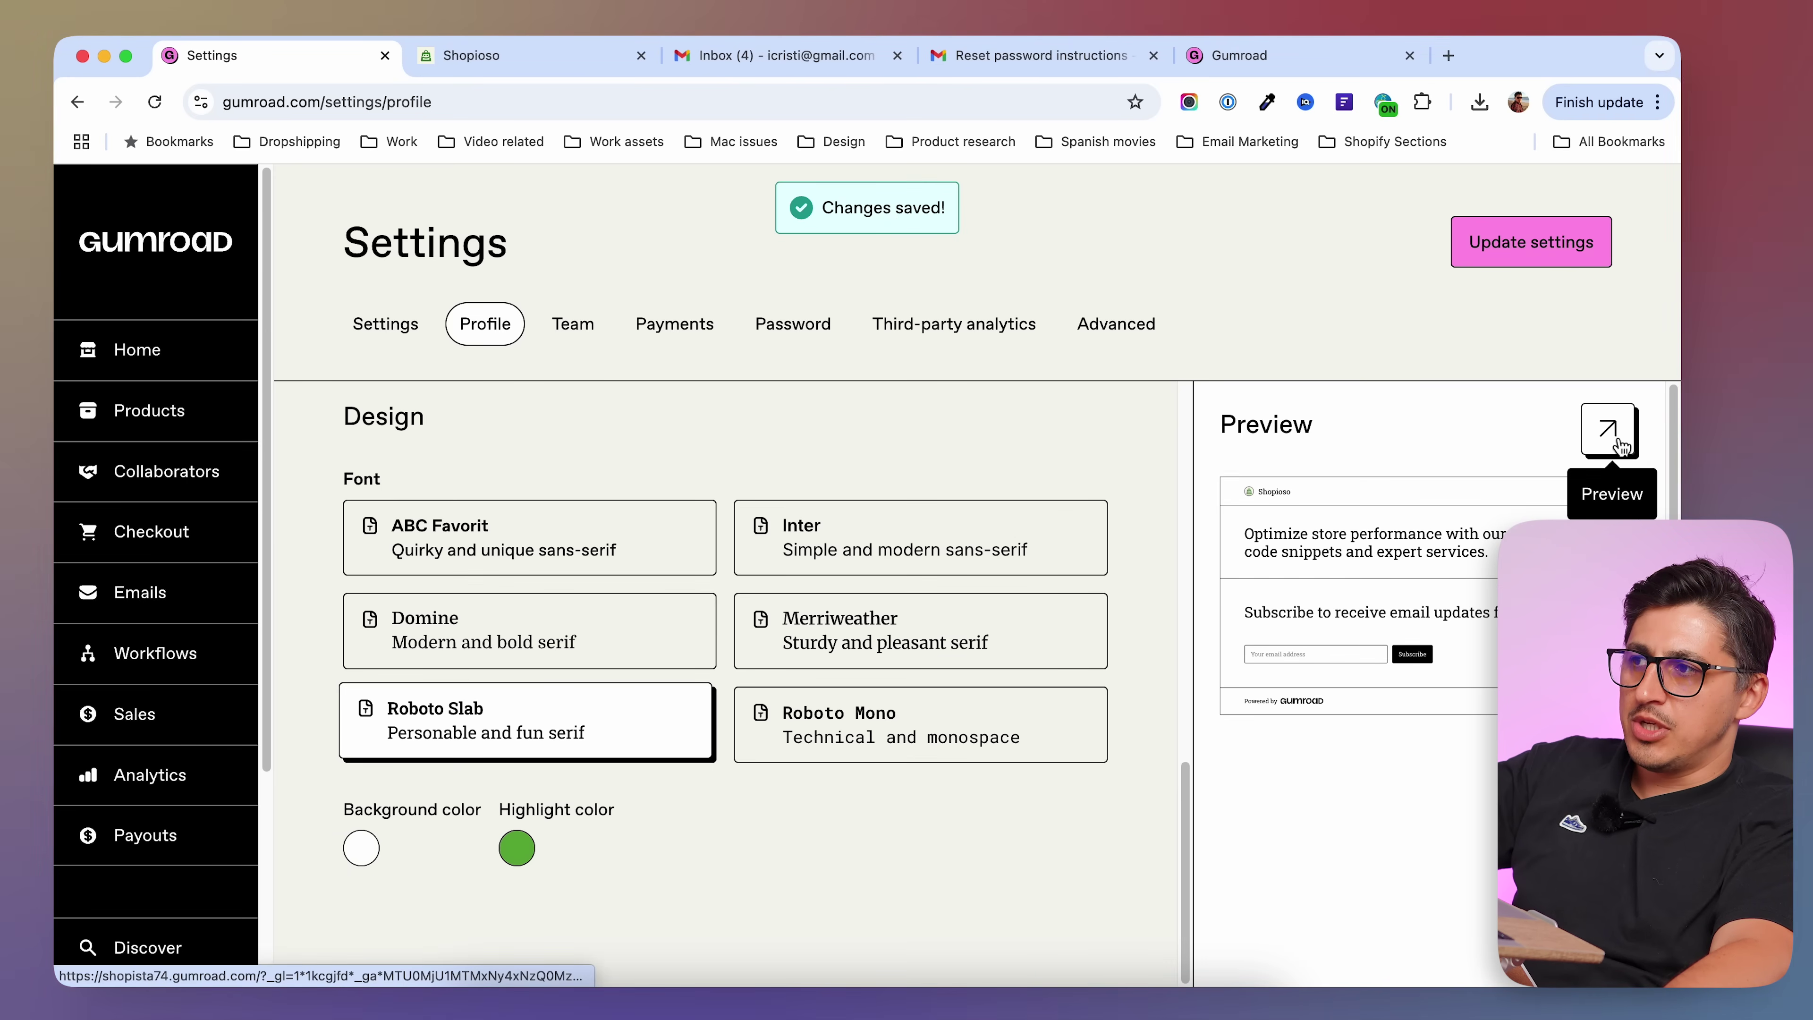
pyautogui.click(491, 55)
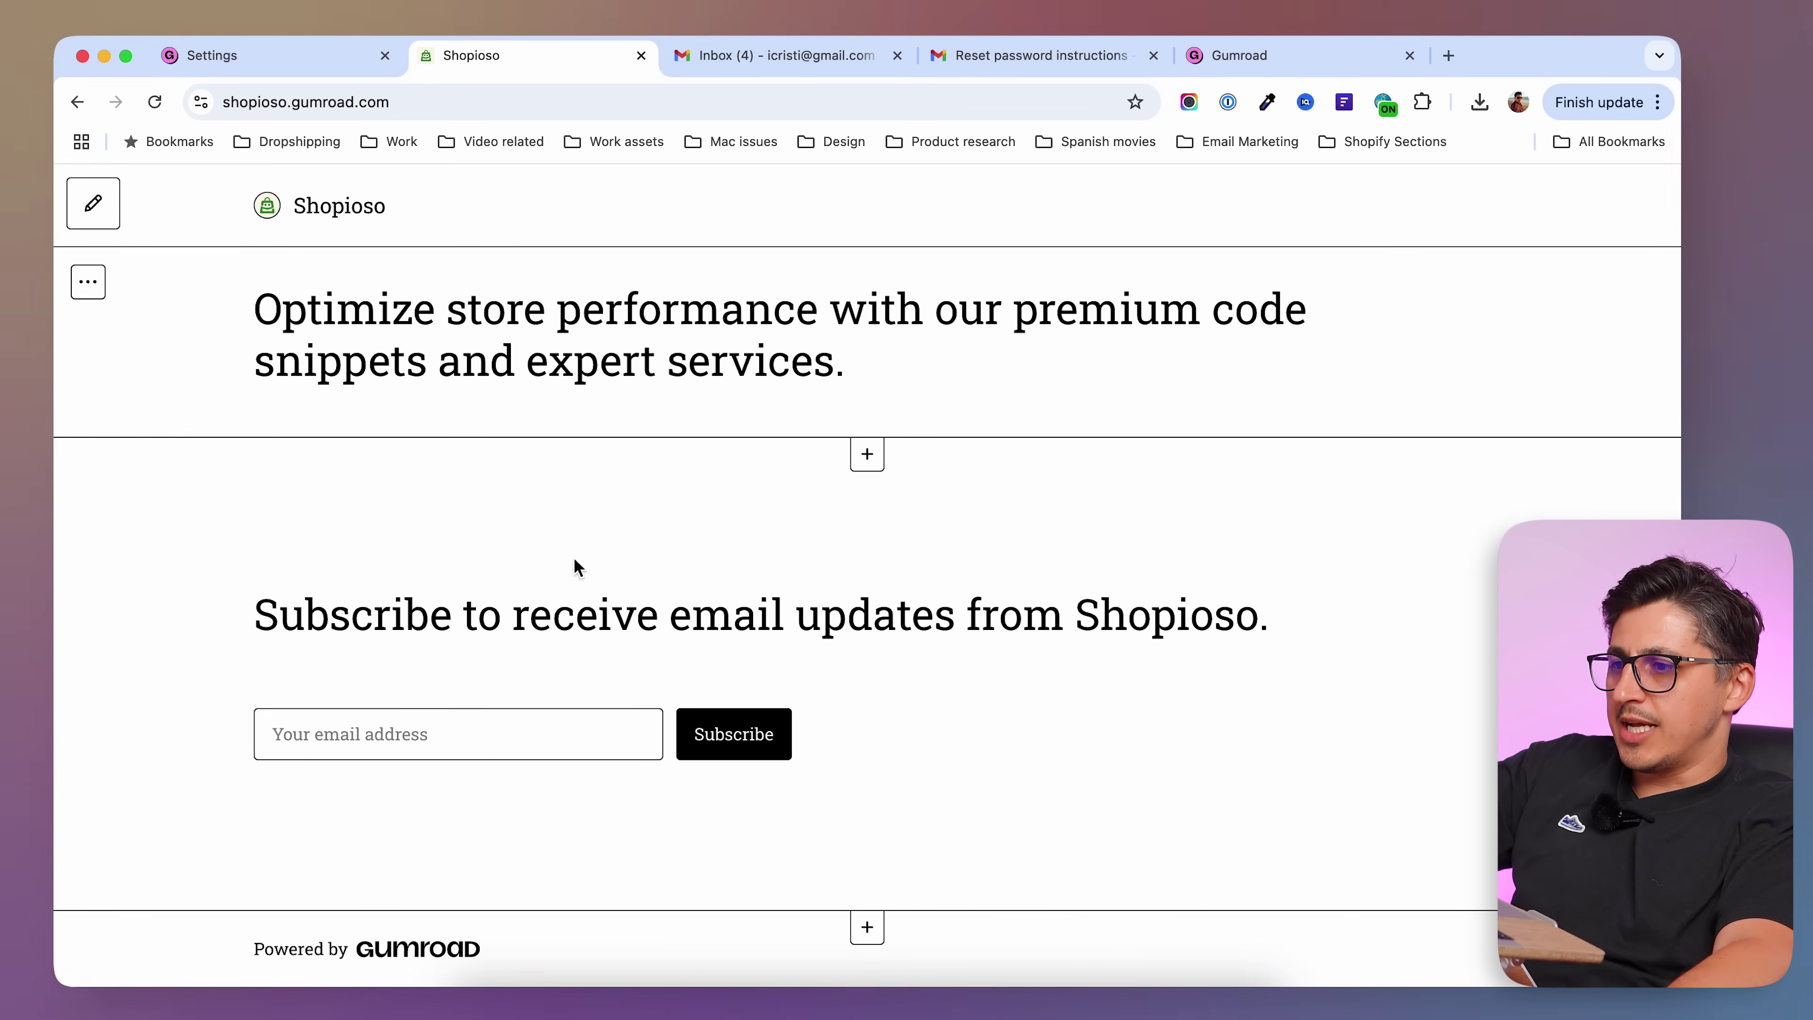
pyautogui.click(307, 61)
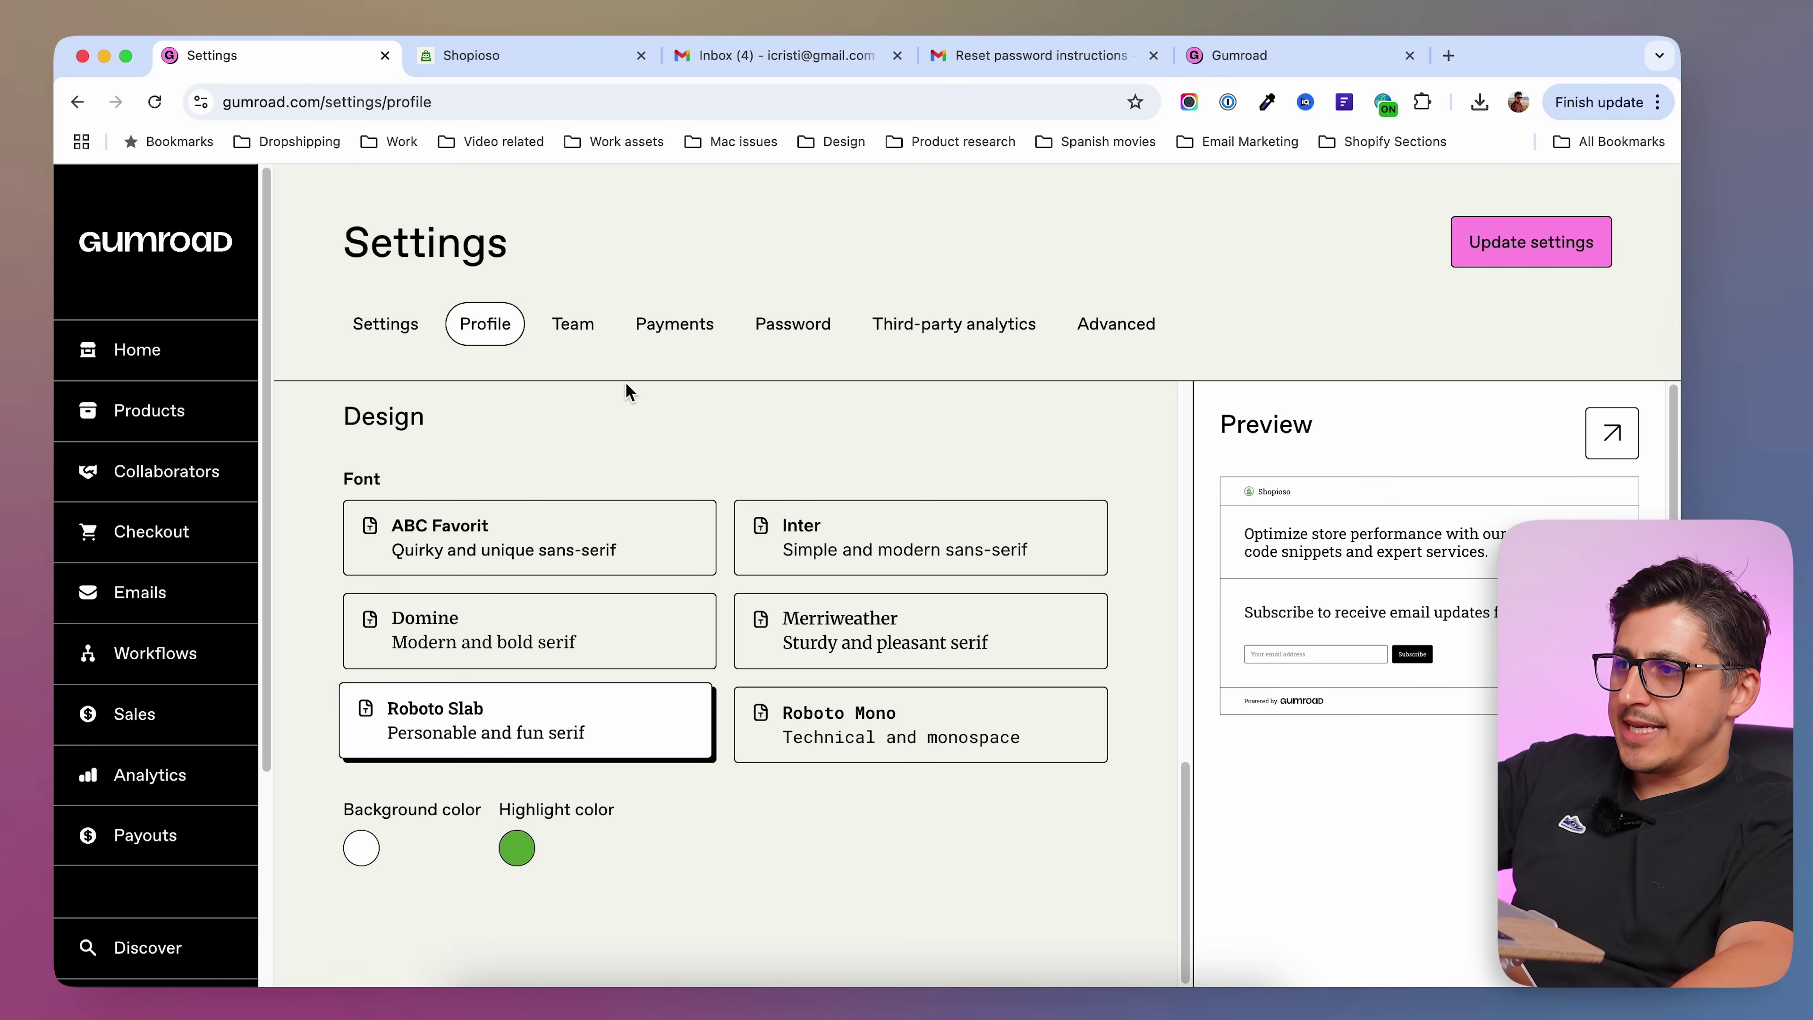
pyautogui.click(573, 339)
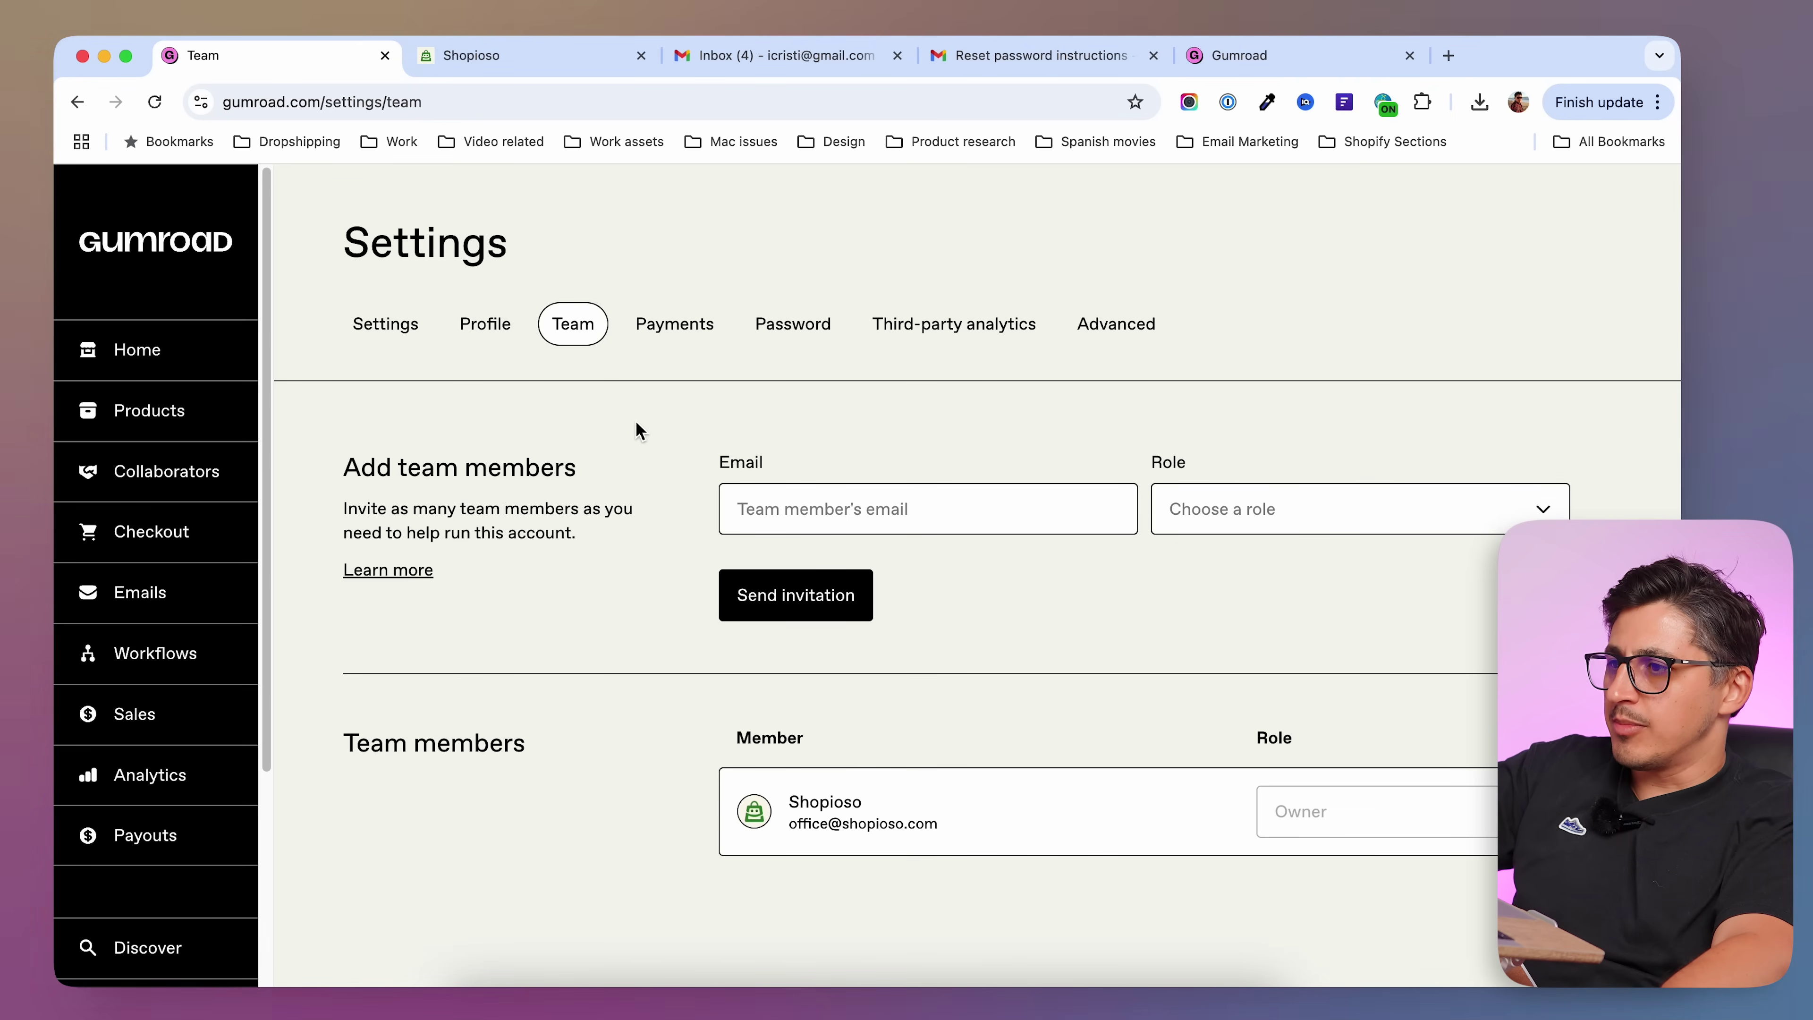
# - Look over the team member Role options, then switch to the Payments tab
pyautogui.click(1293, 510)
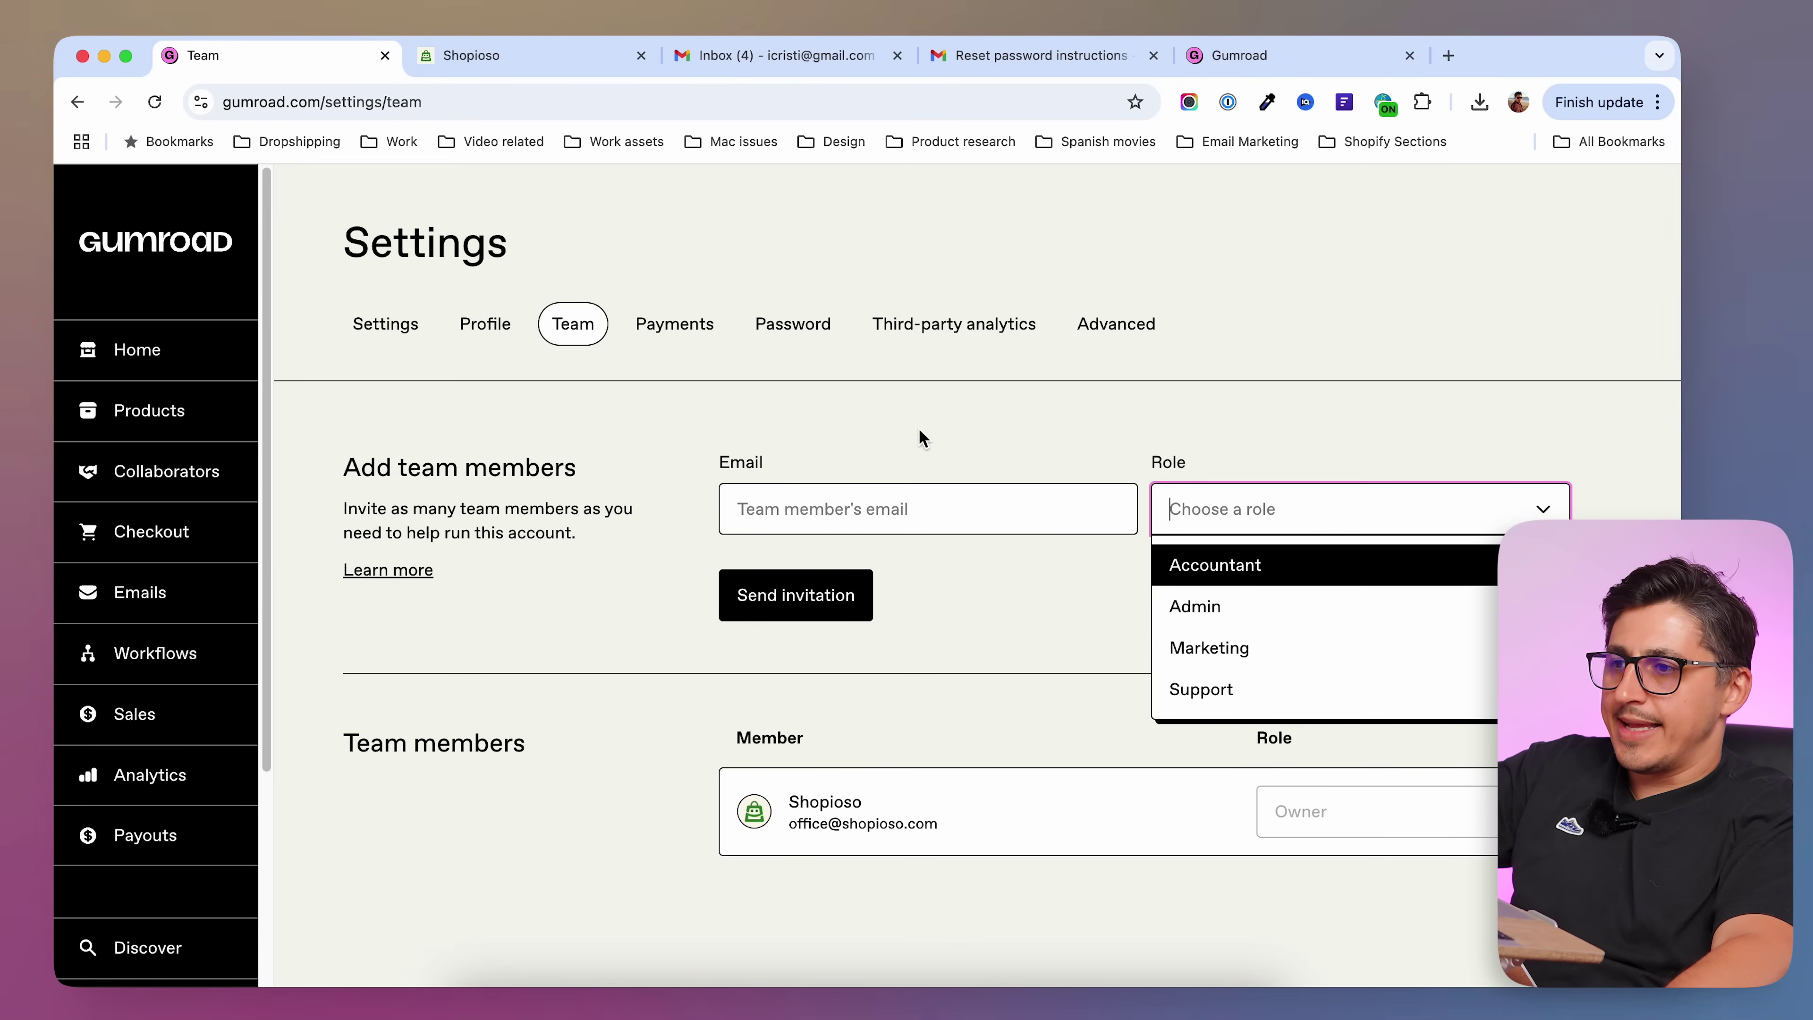
pyautogui.click(726, 407)
pyautogui.click(675, 342)
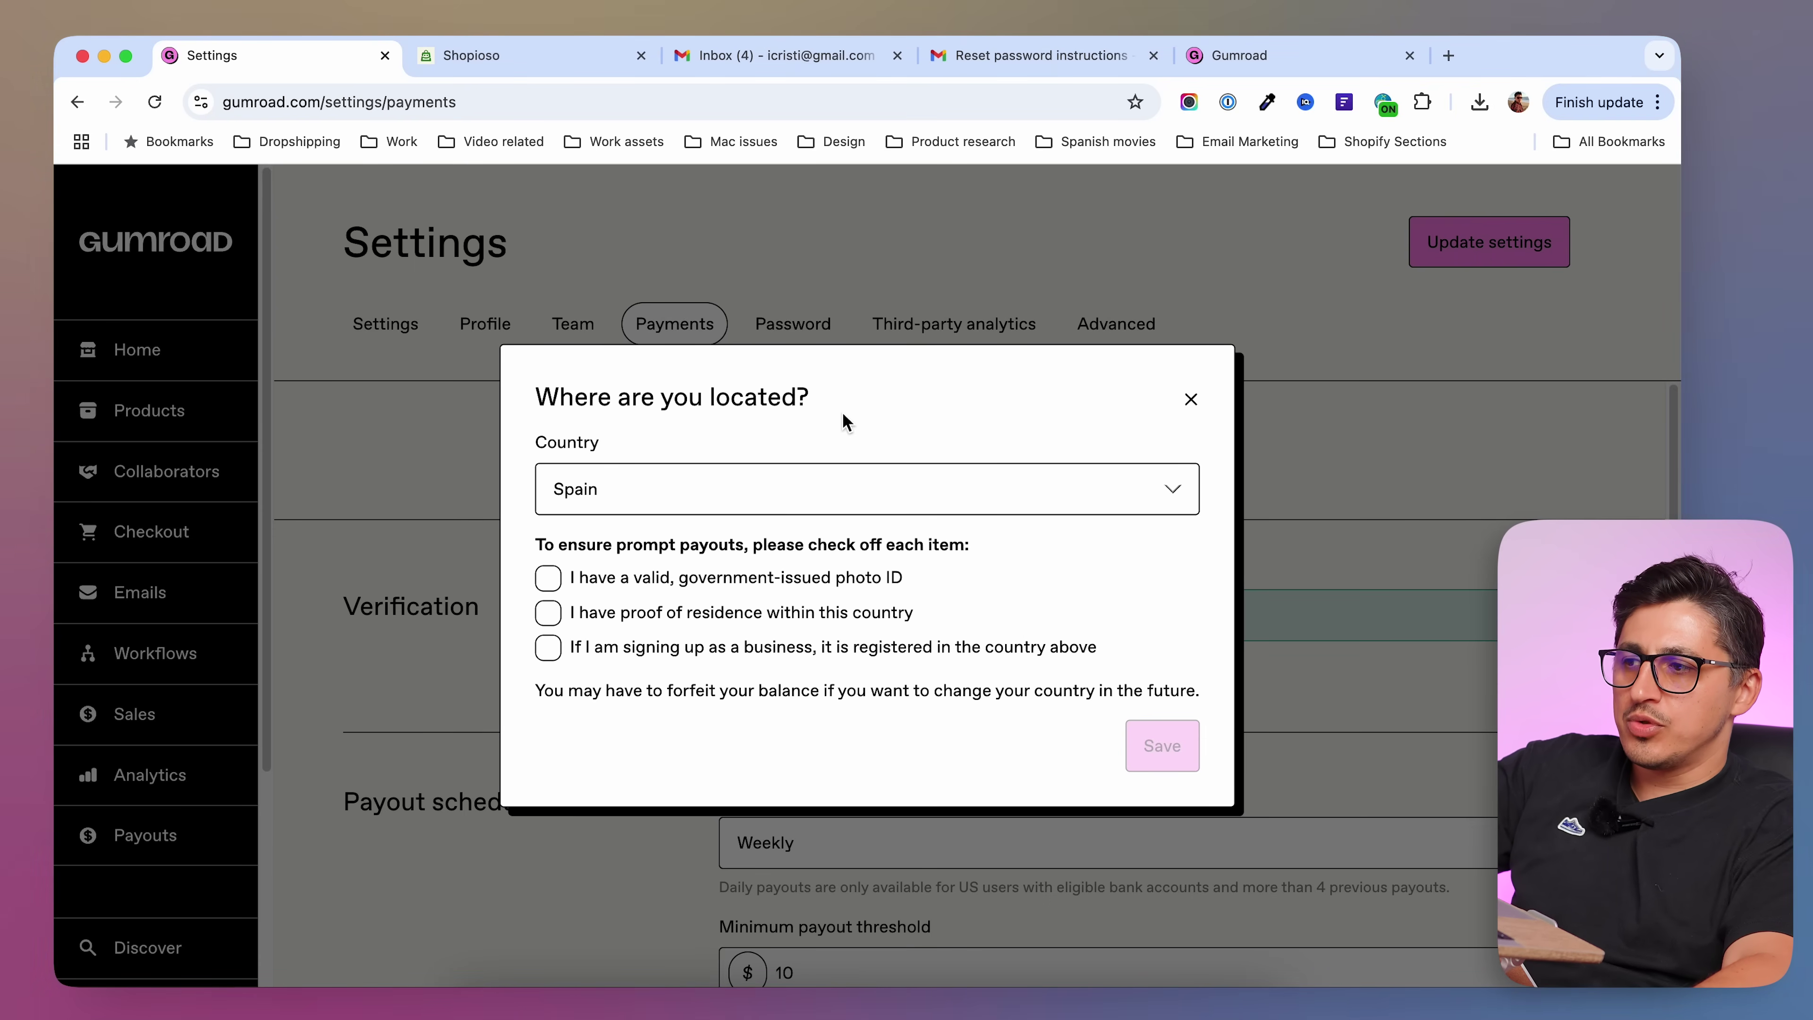
# - Keep Spain as the country and read the verification message
pyautogui.click(762, 489)
pyautogui.click(1216, 452)
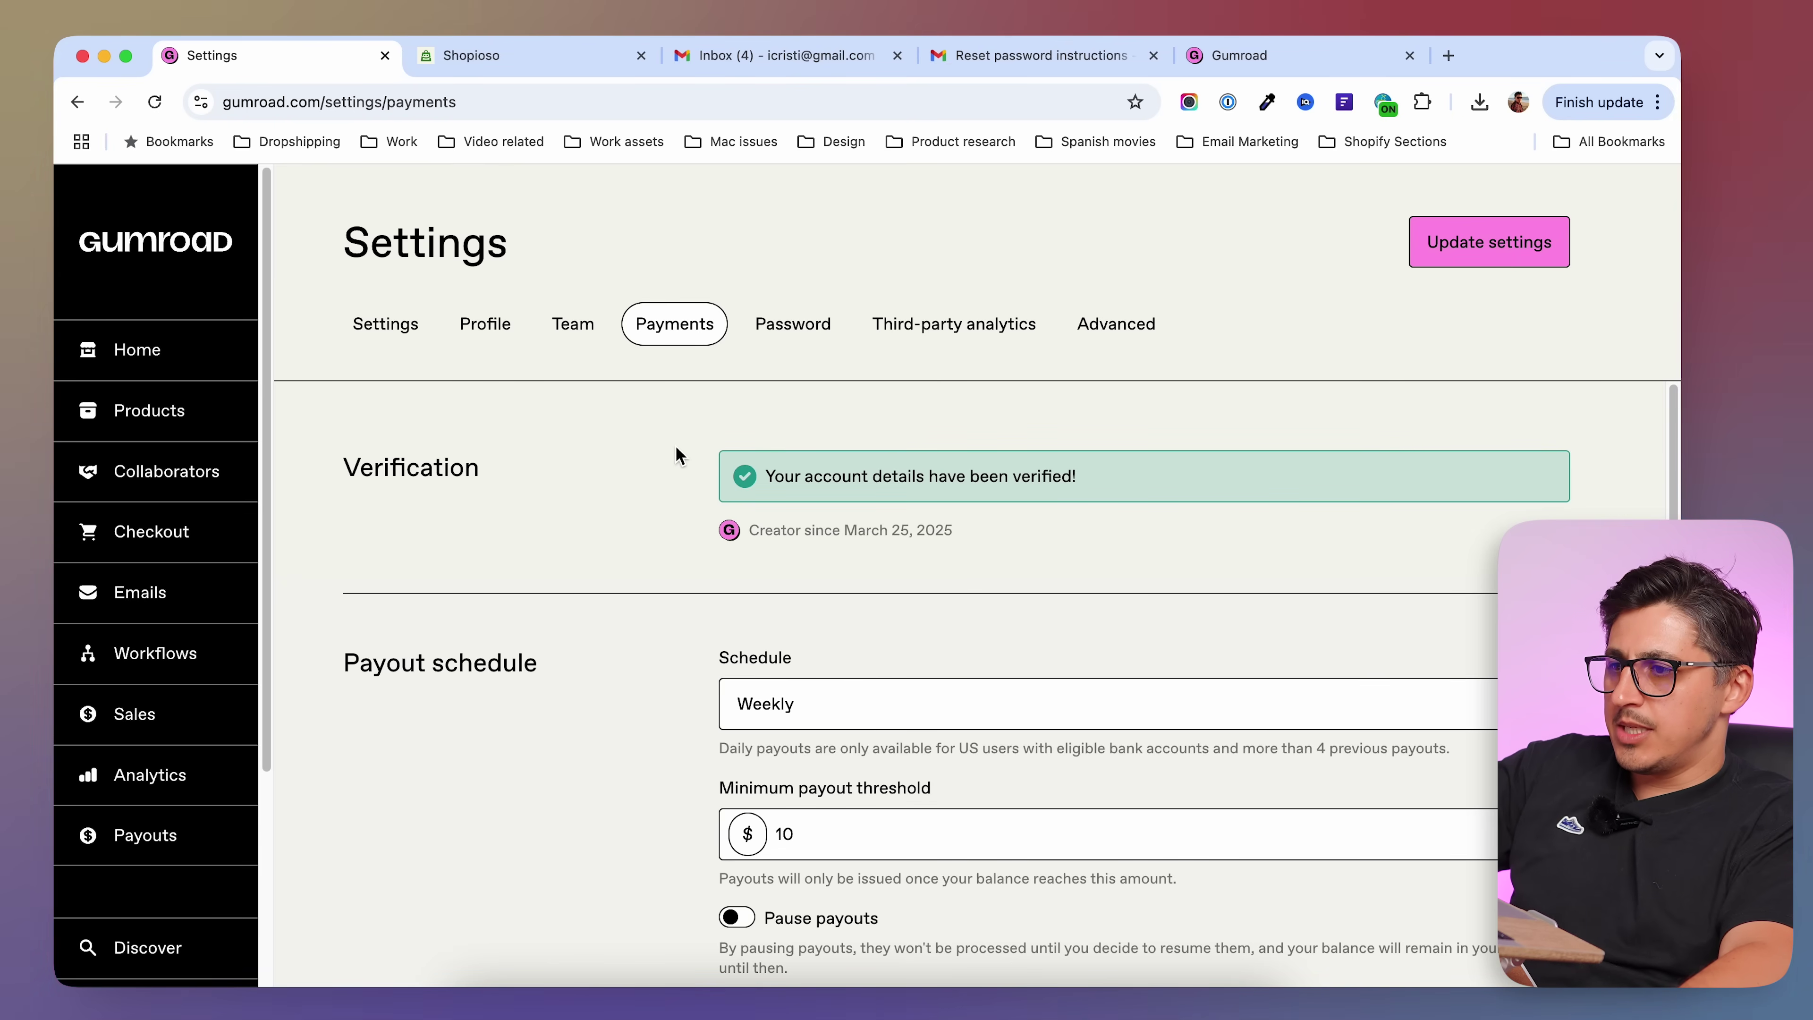
pyautogui.moveTo(1079, 477); pyautogui.dragTo(732, 477)
pyautogui.click(584, 449)
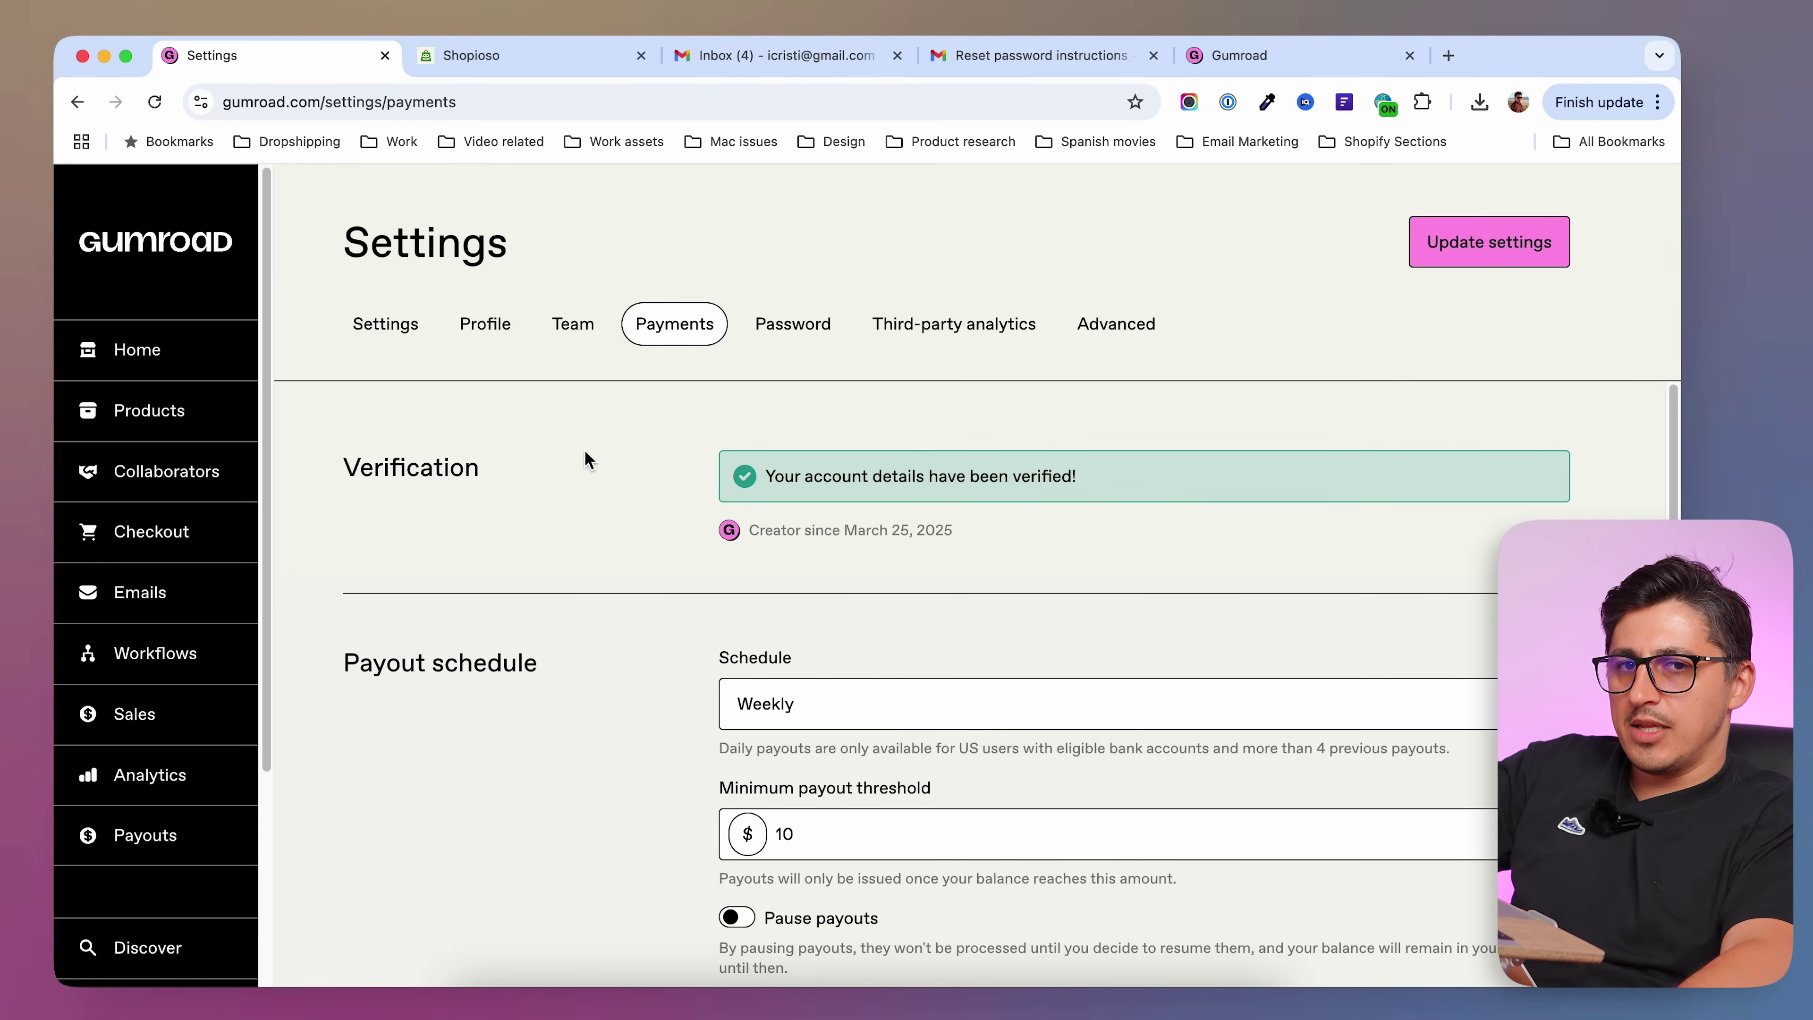
# - Keep the payout schedule at Weekly and the minimum payout threshold at 10
pyautogui.scroll(-2, 613, 632)
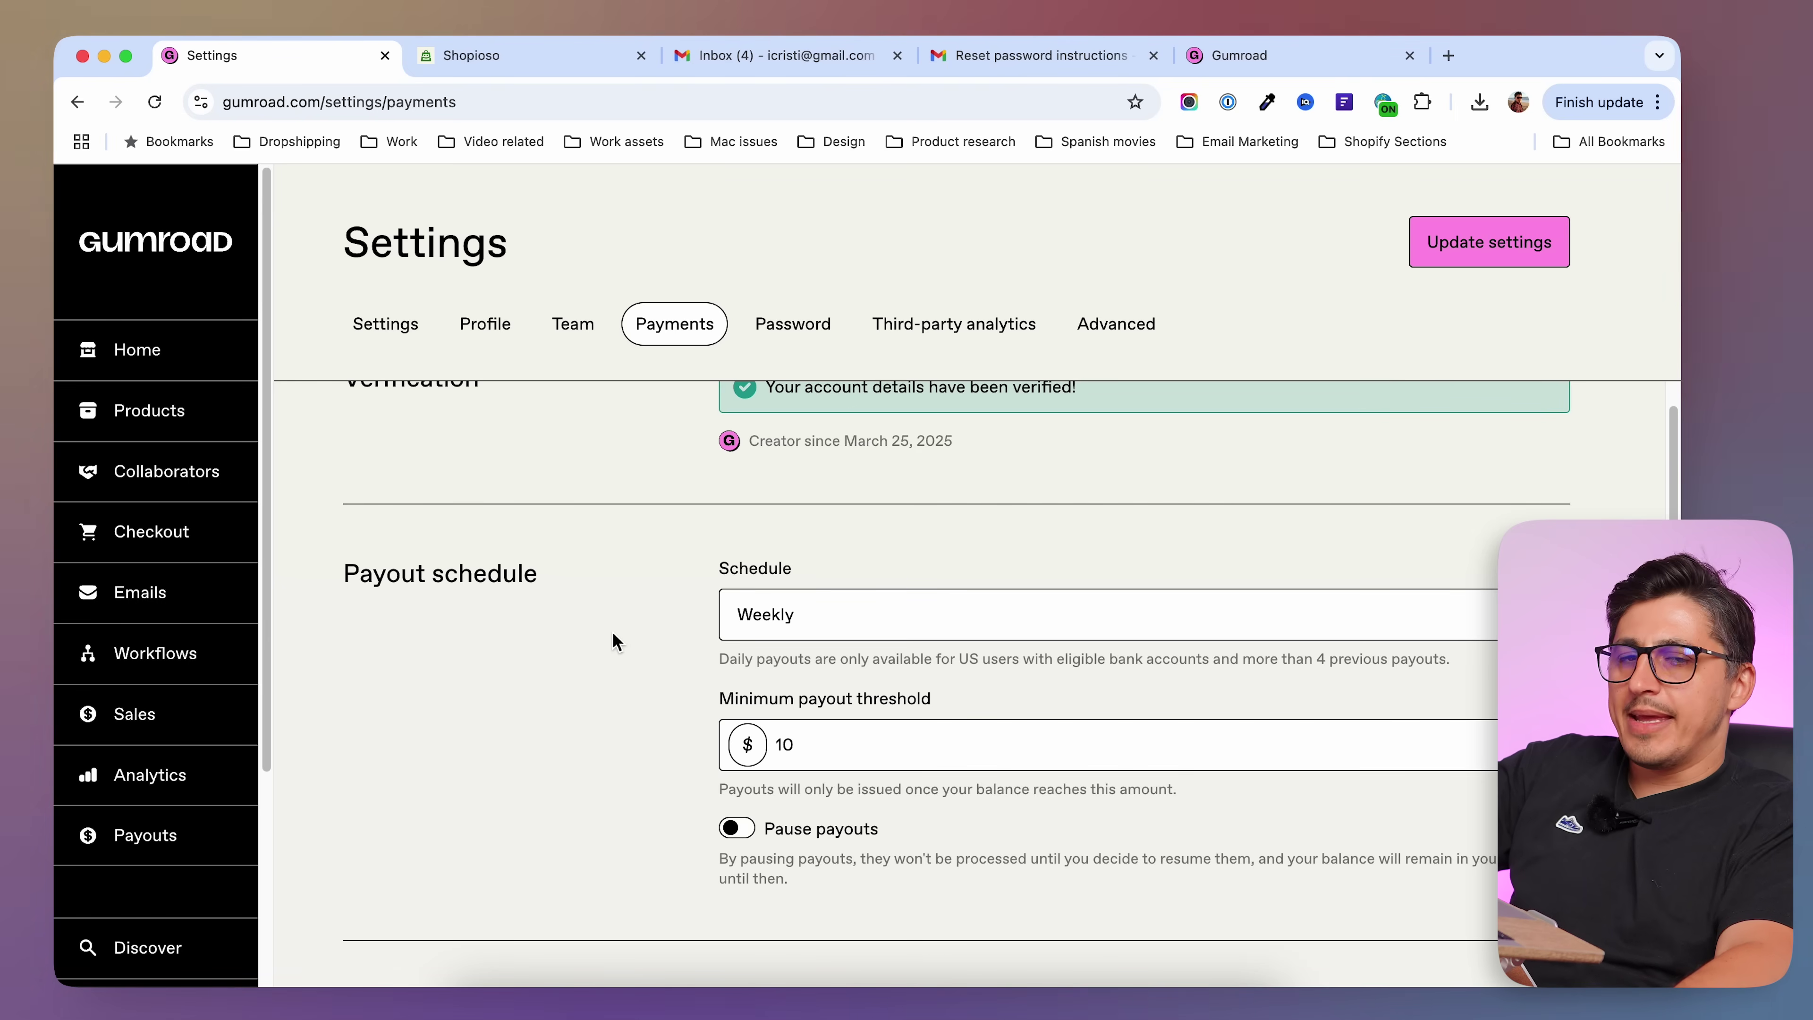
pyautogui.scroll(-1, 612, 633)
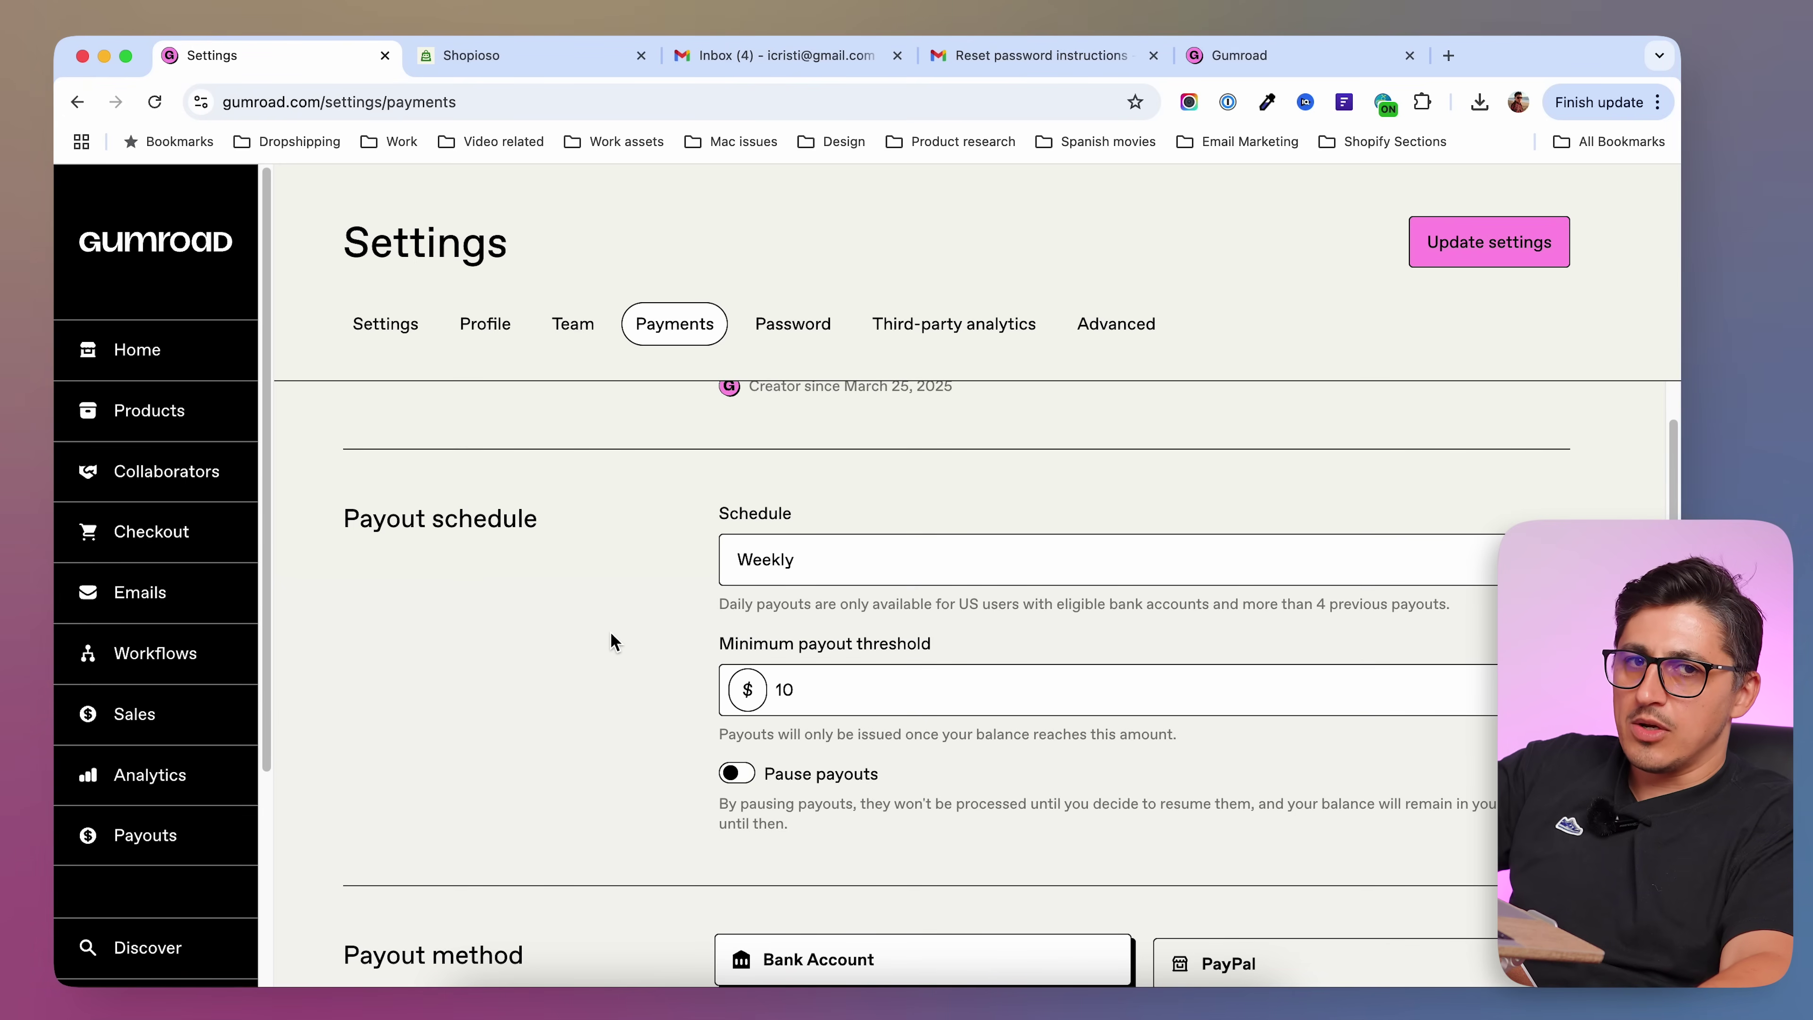
pyautogui.click(866, 560)
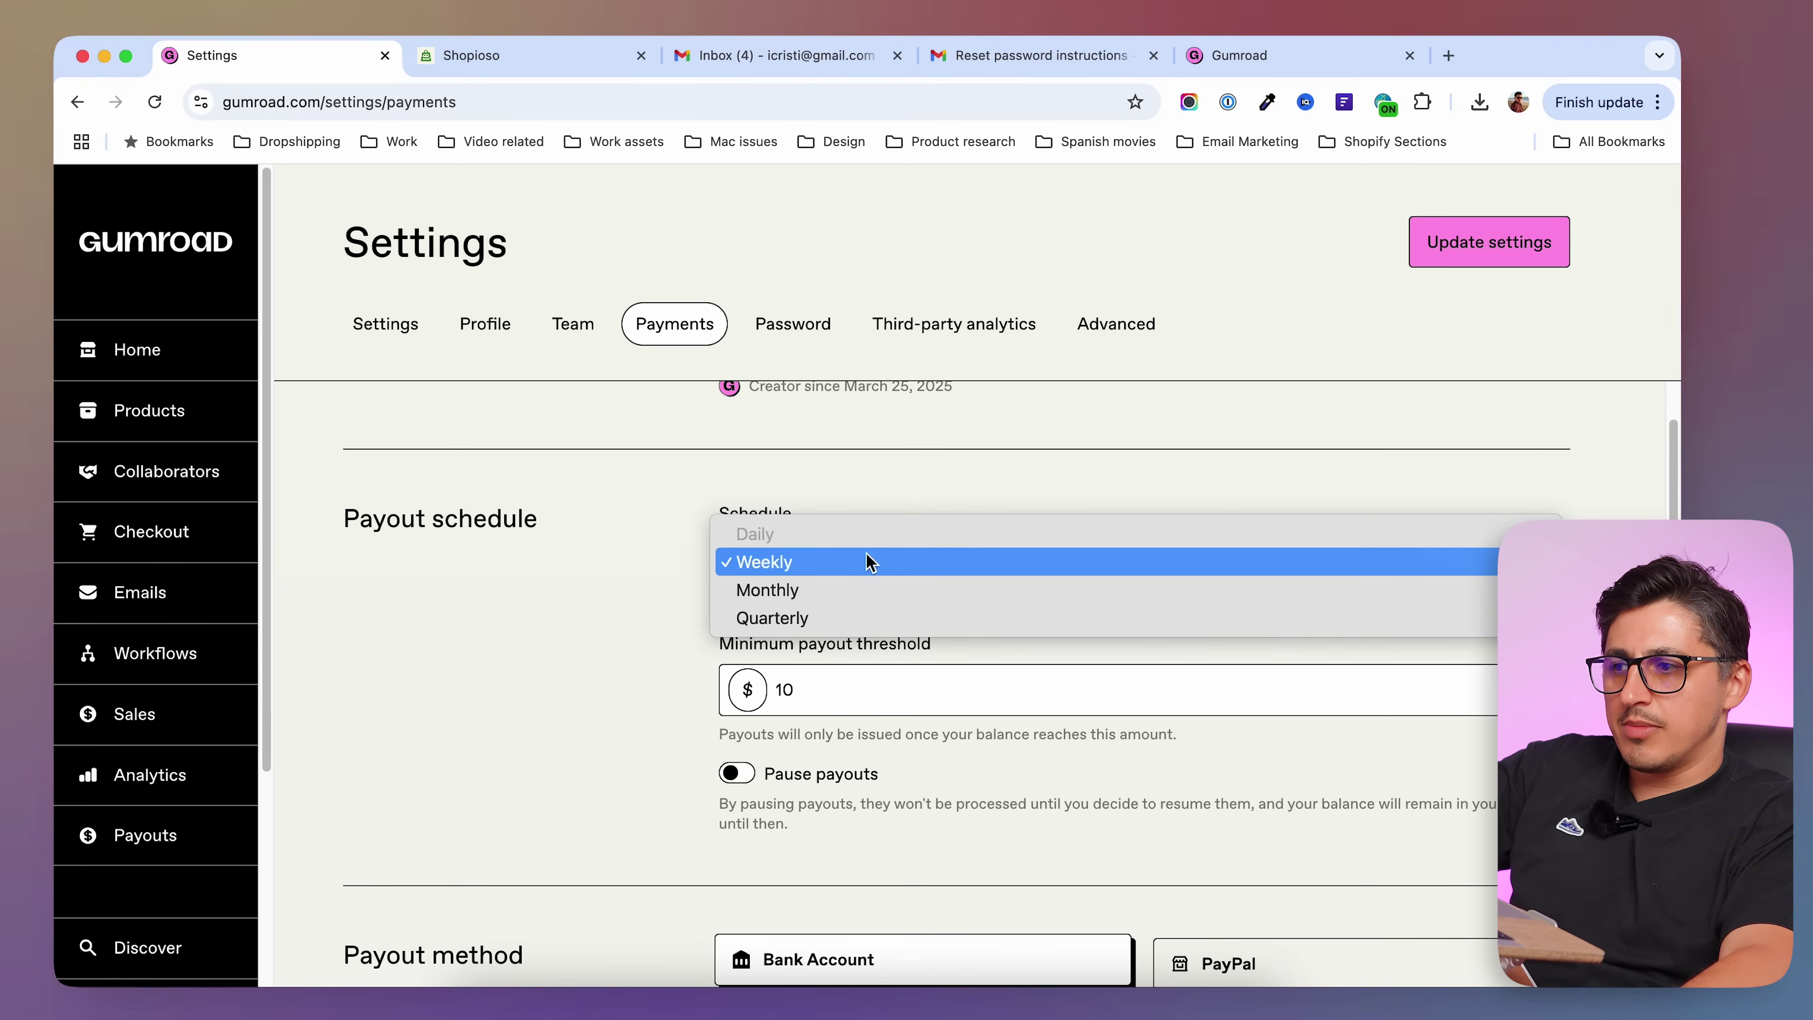
pyautogui.click(615, 643)
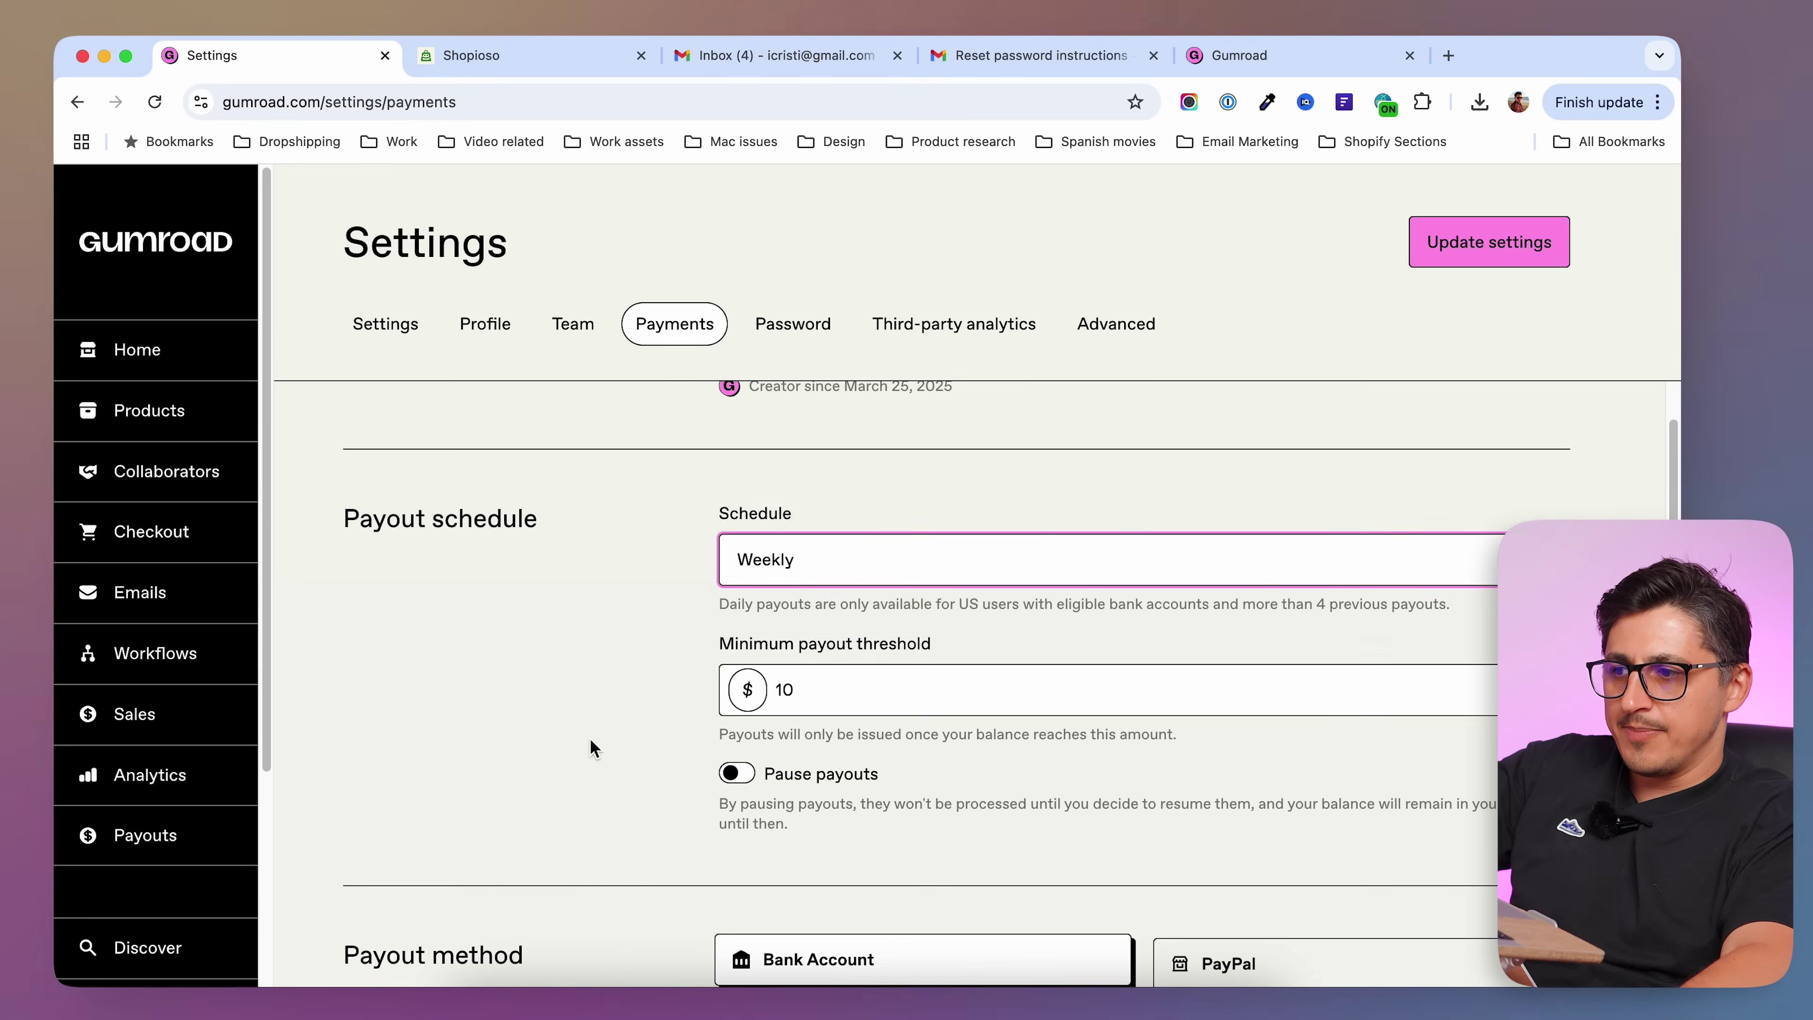
pyautogui.scroll(-1, 590, 738)
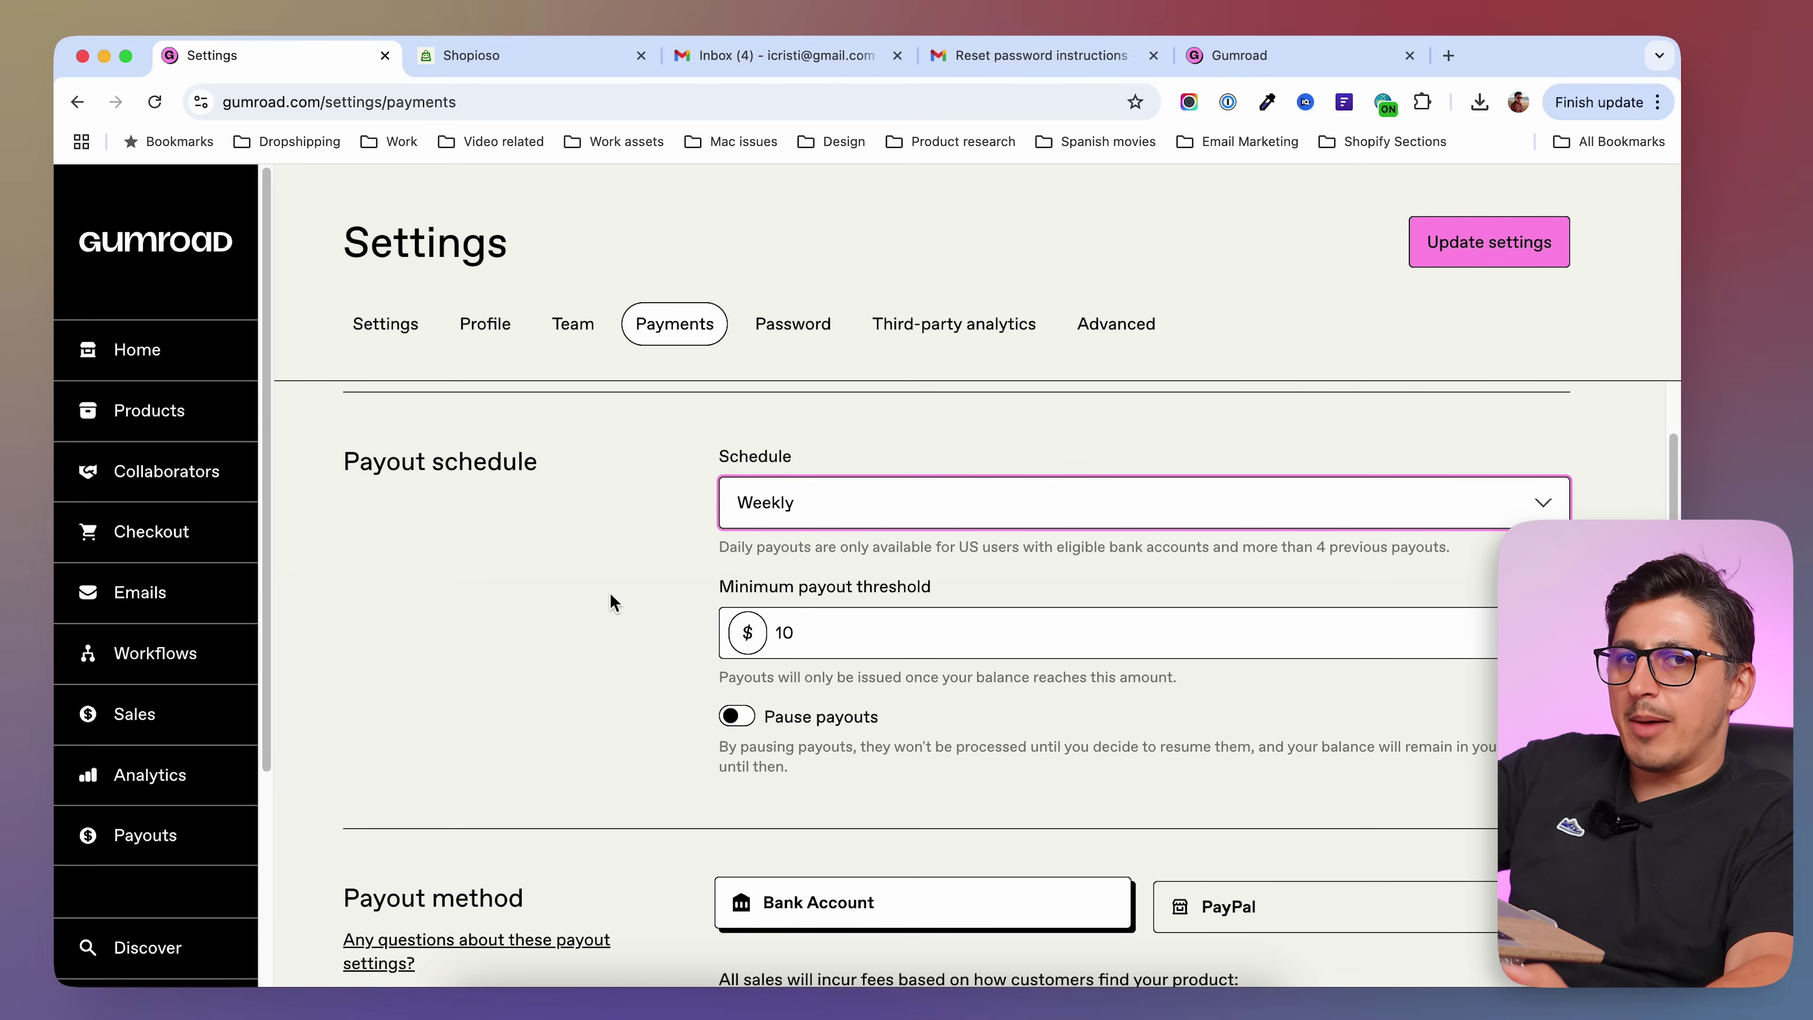
pyautogui.click(632, 625)
pyautogui.scroll(1, 633, 627)
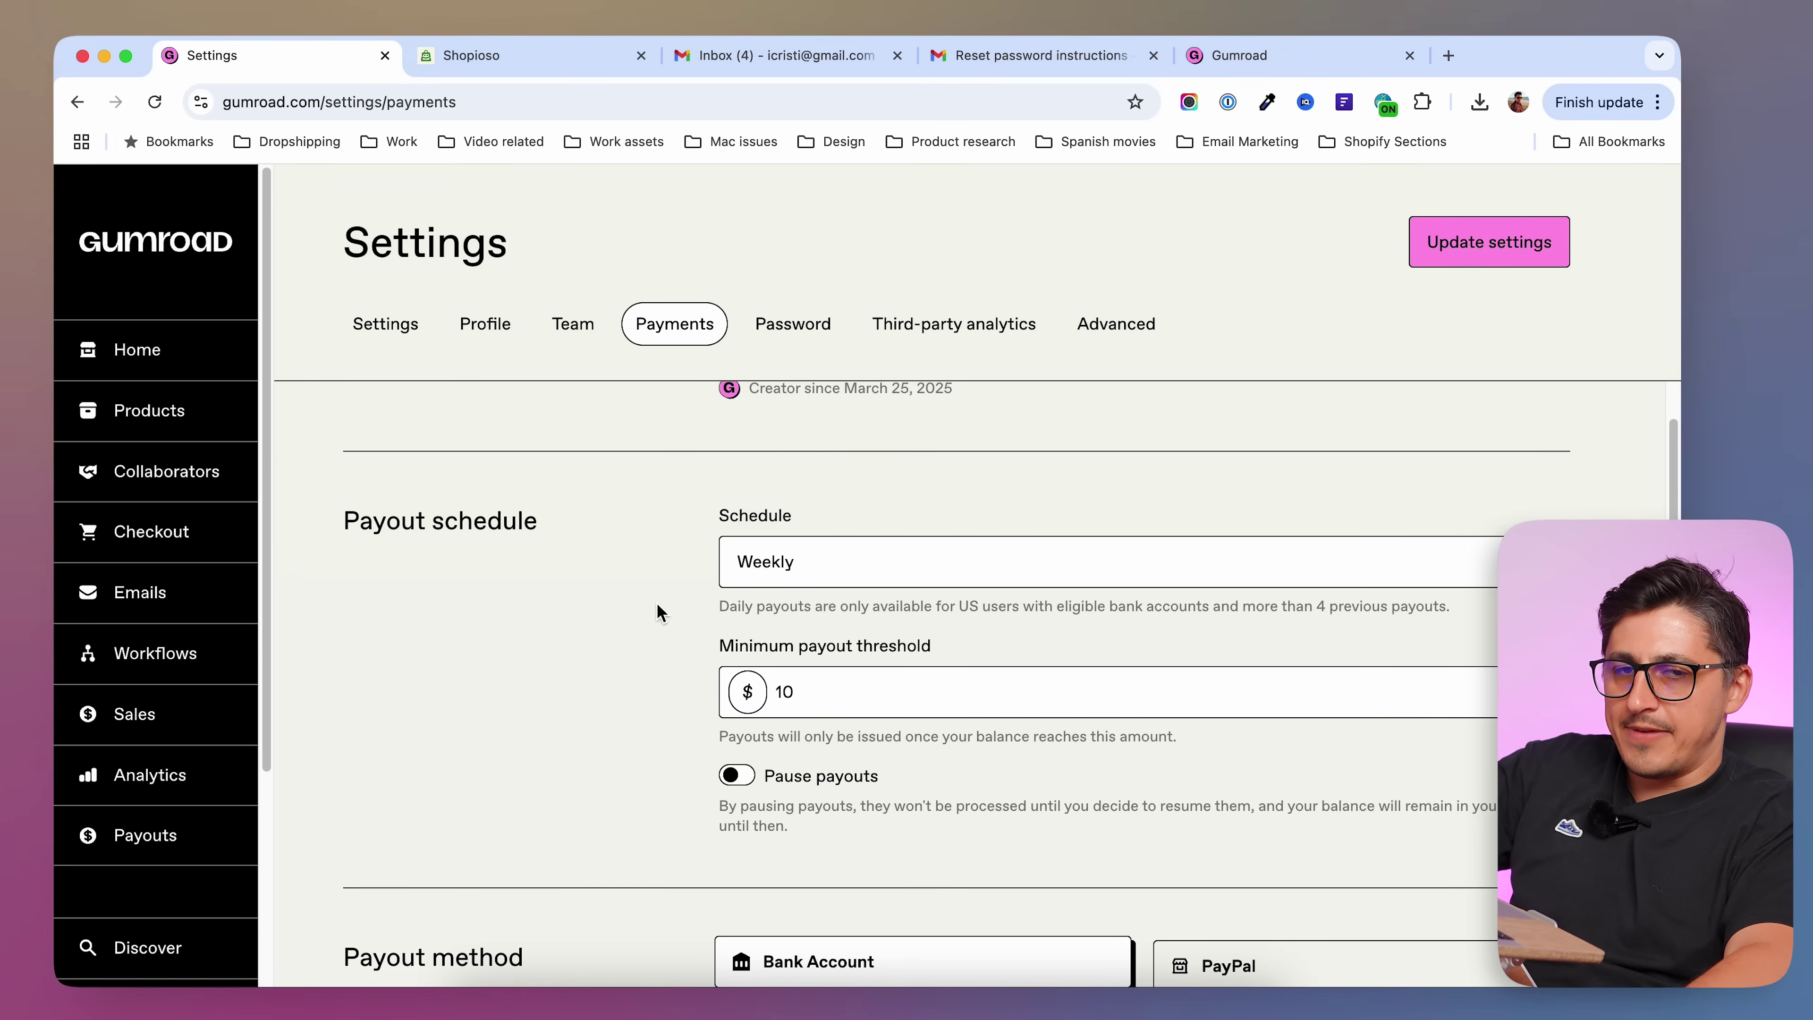
pyautogui.click(831, 690)
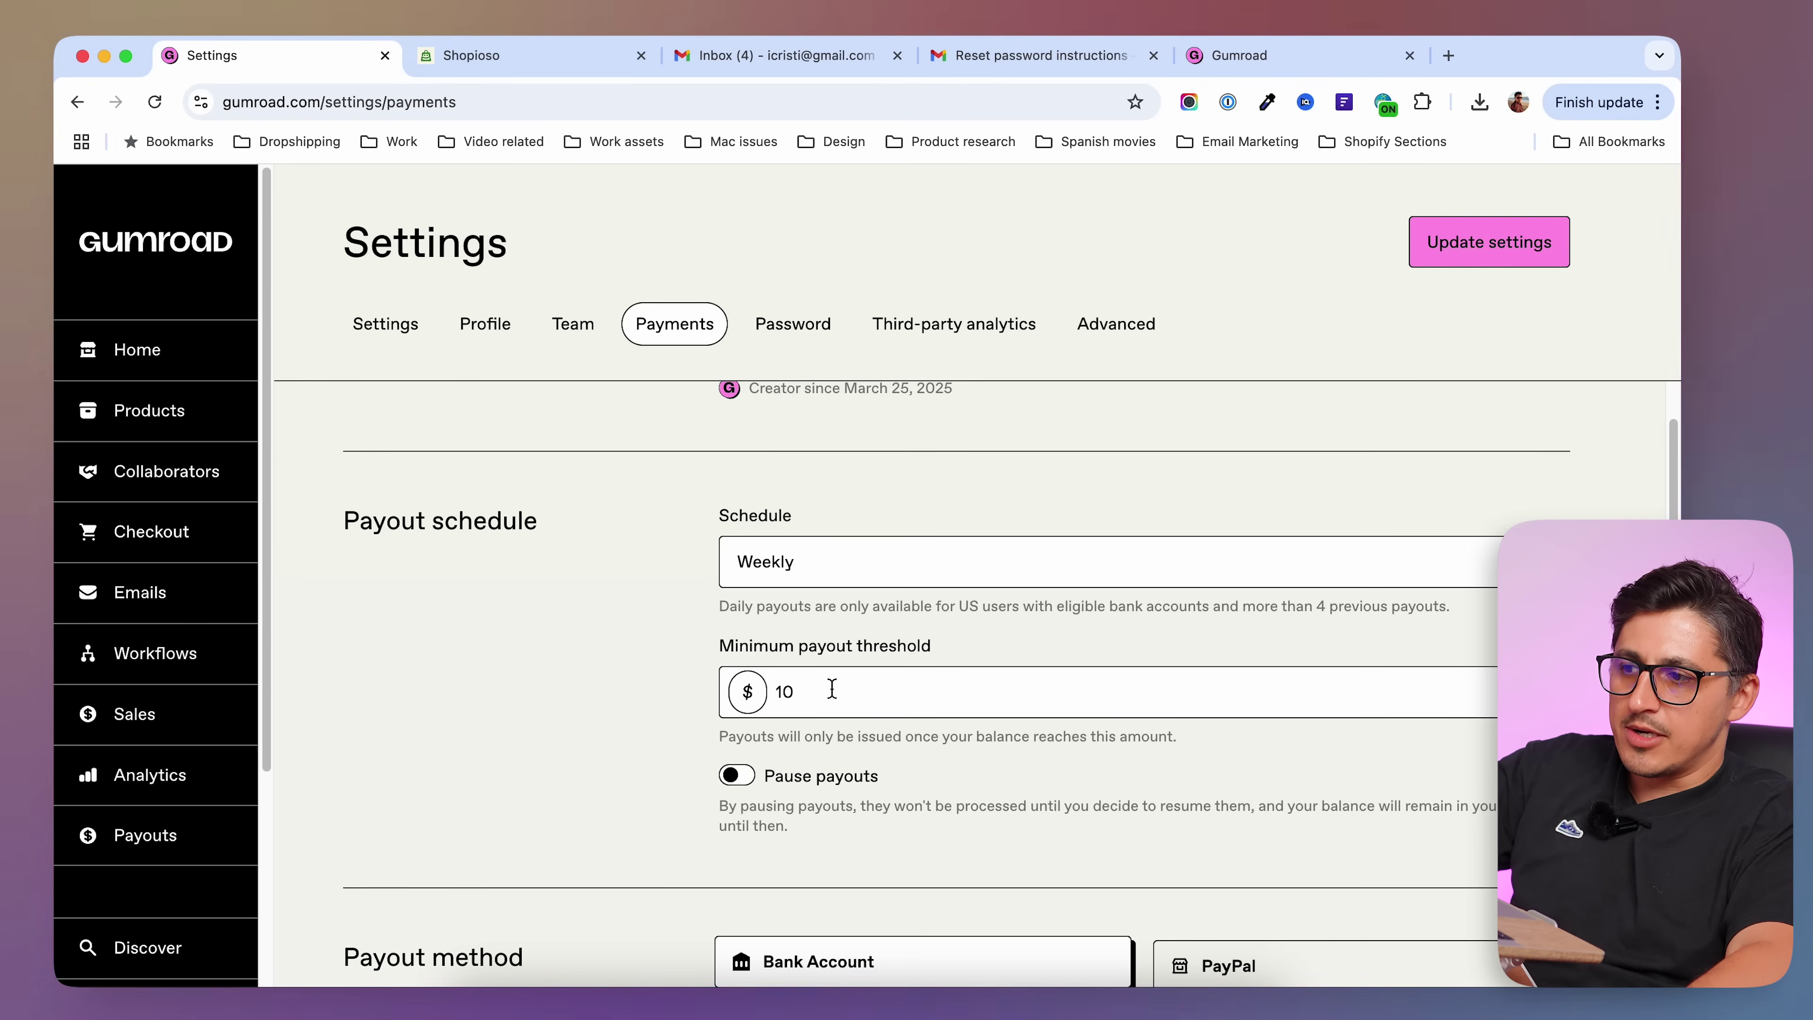
pyautogui.moveTo(854, 694); pyautogui.dragTo(780, 689)
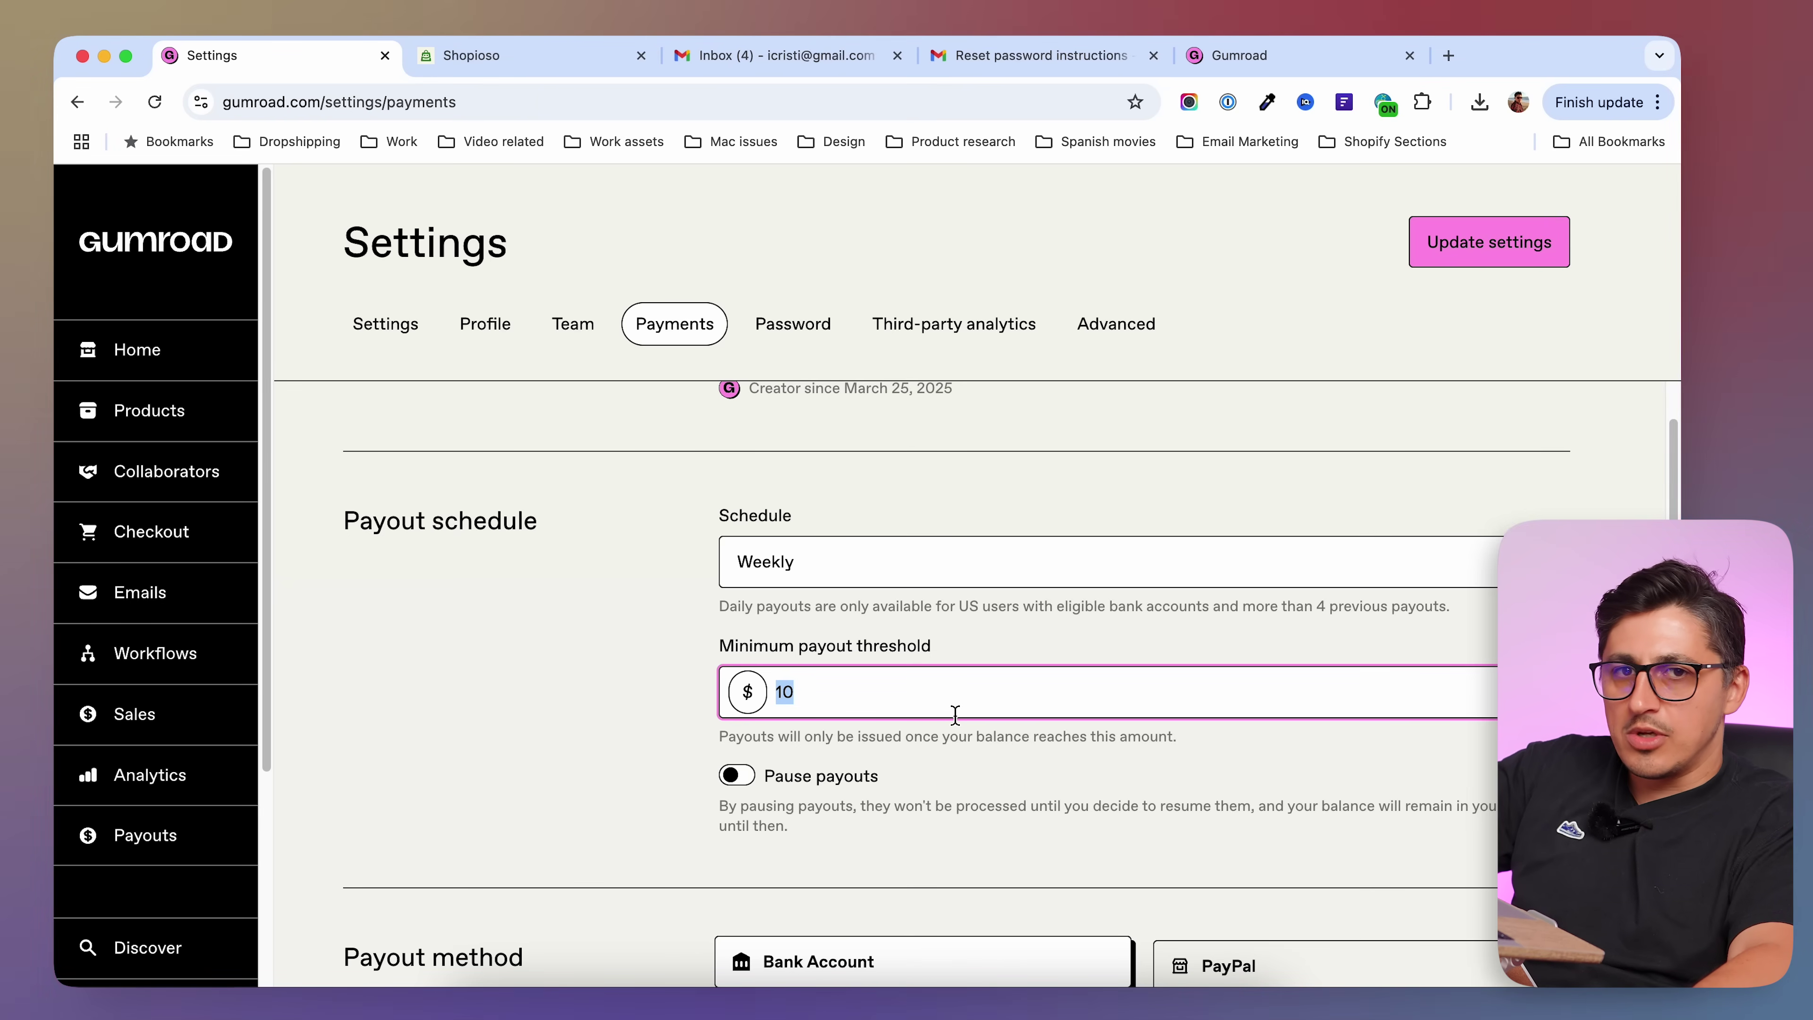
pyautogui.click(594, 707)
# - Review the bank payout method section, then go to the Password settings
pyautogui.scroll(1, 595, 707)
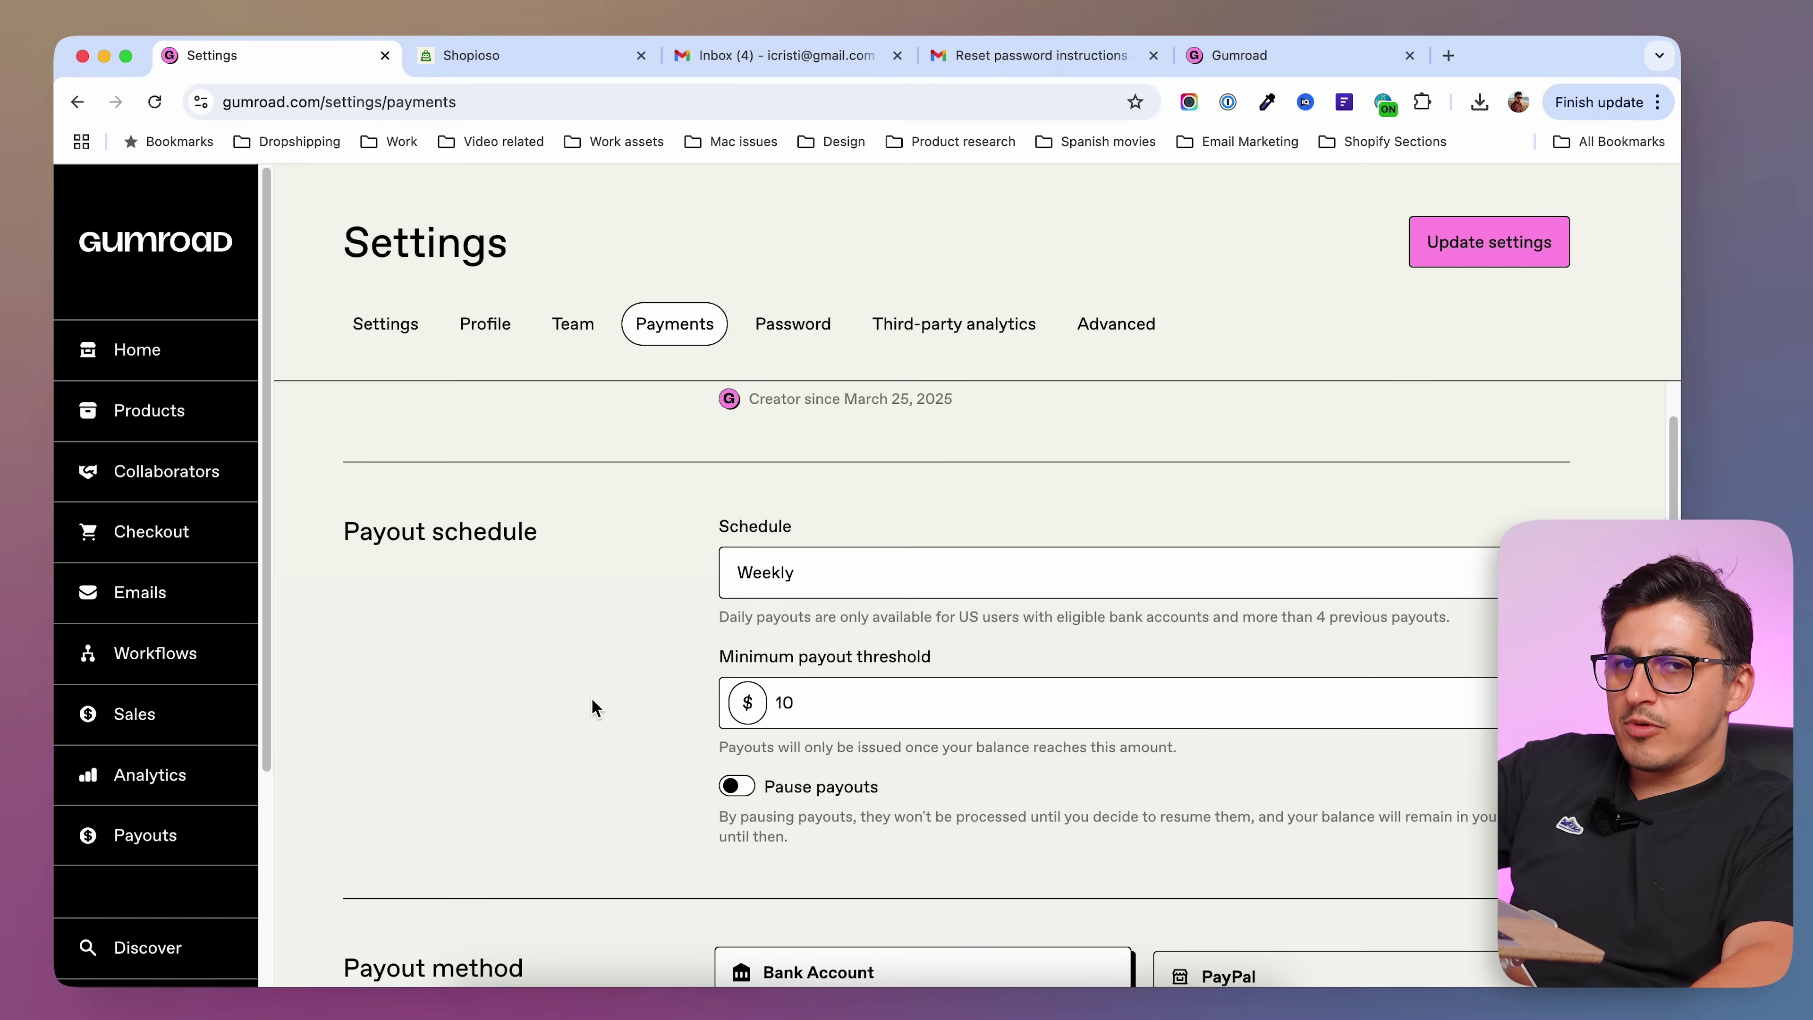
pyautogui.scroll(-3, 595, 707)
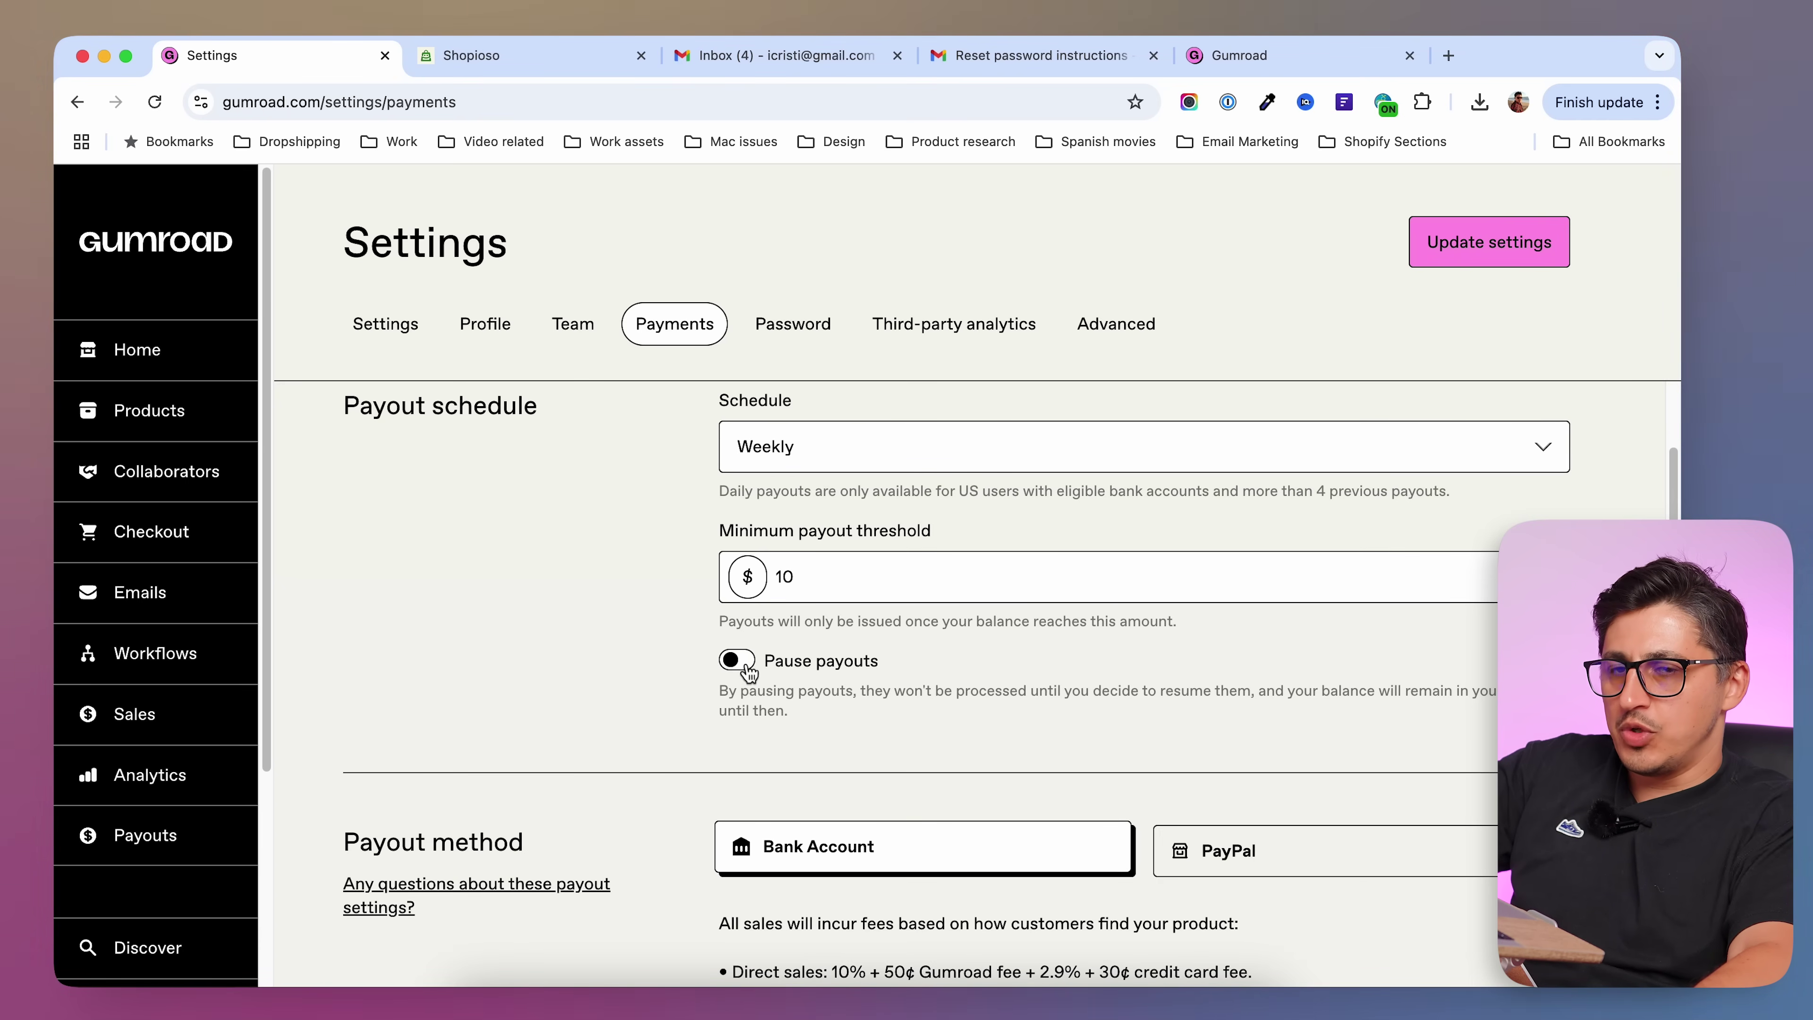
pyautogui.scroll(-7, 629, 688)
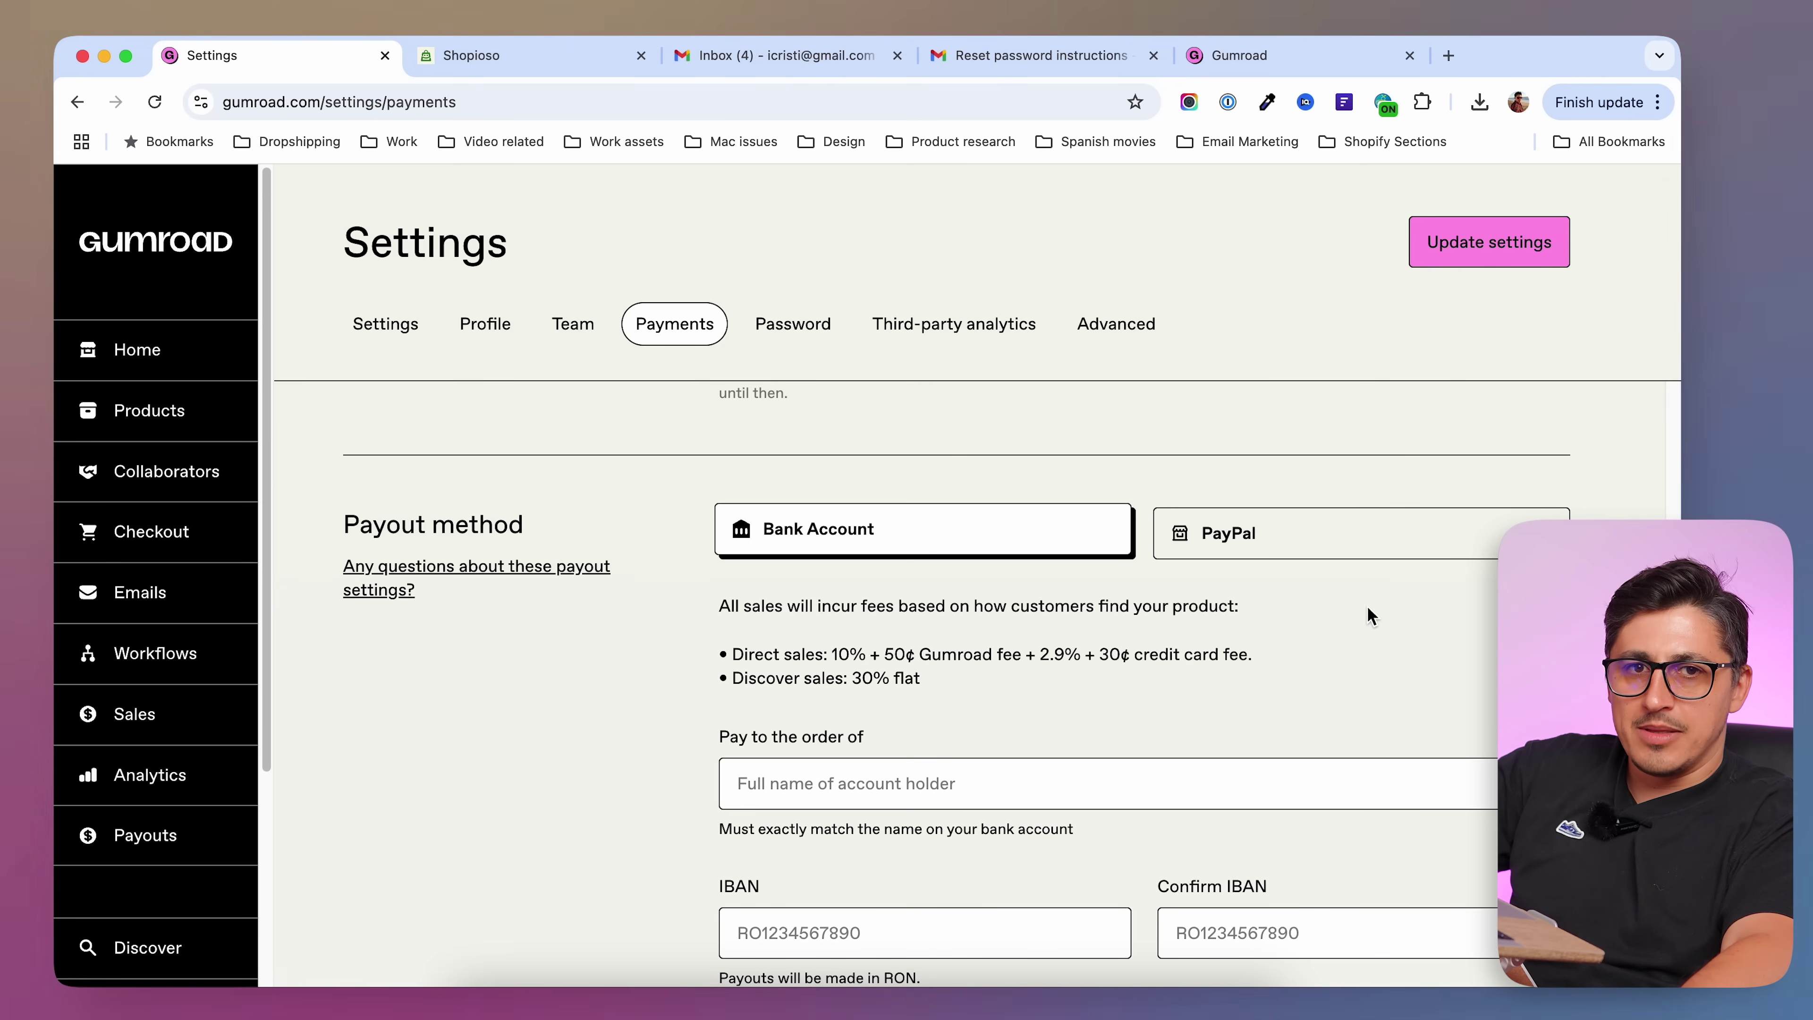
pyautogui.scroll(-2, 628, 784)
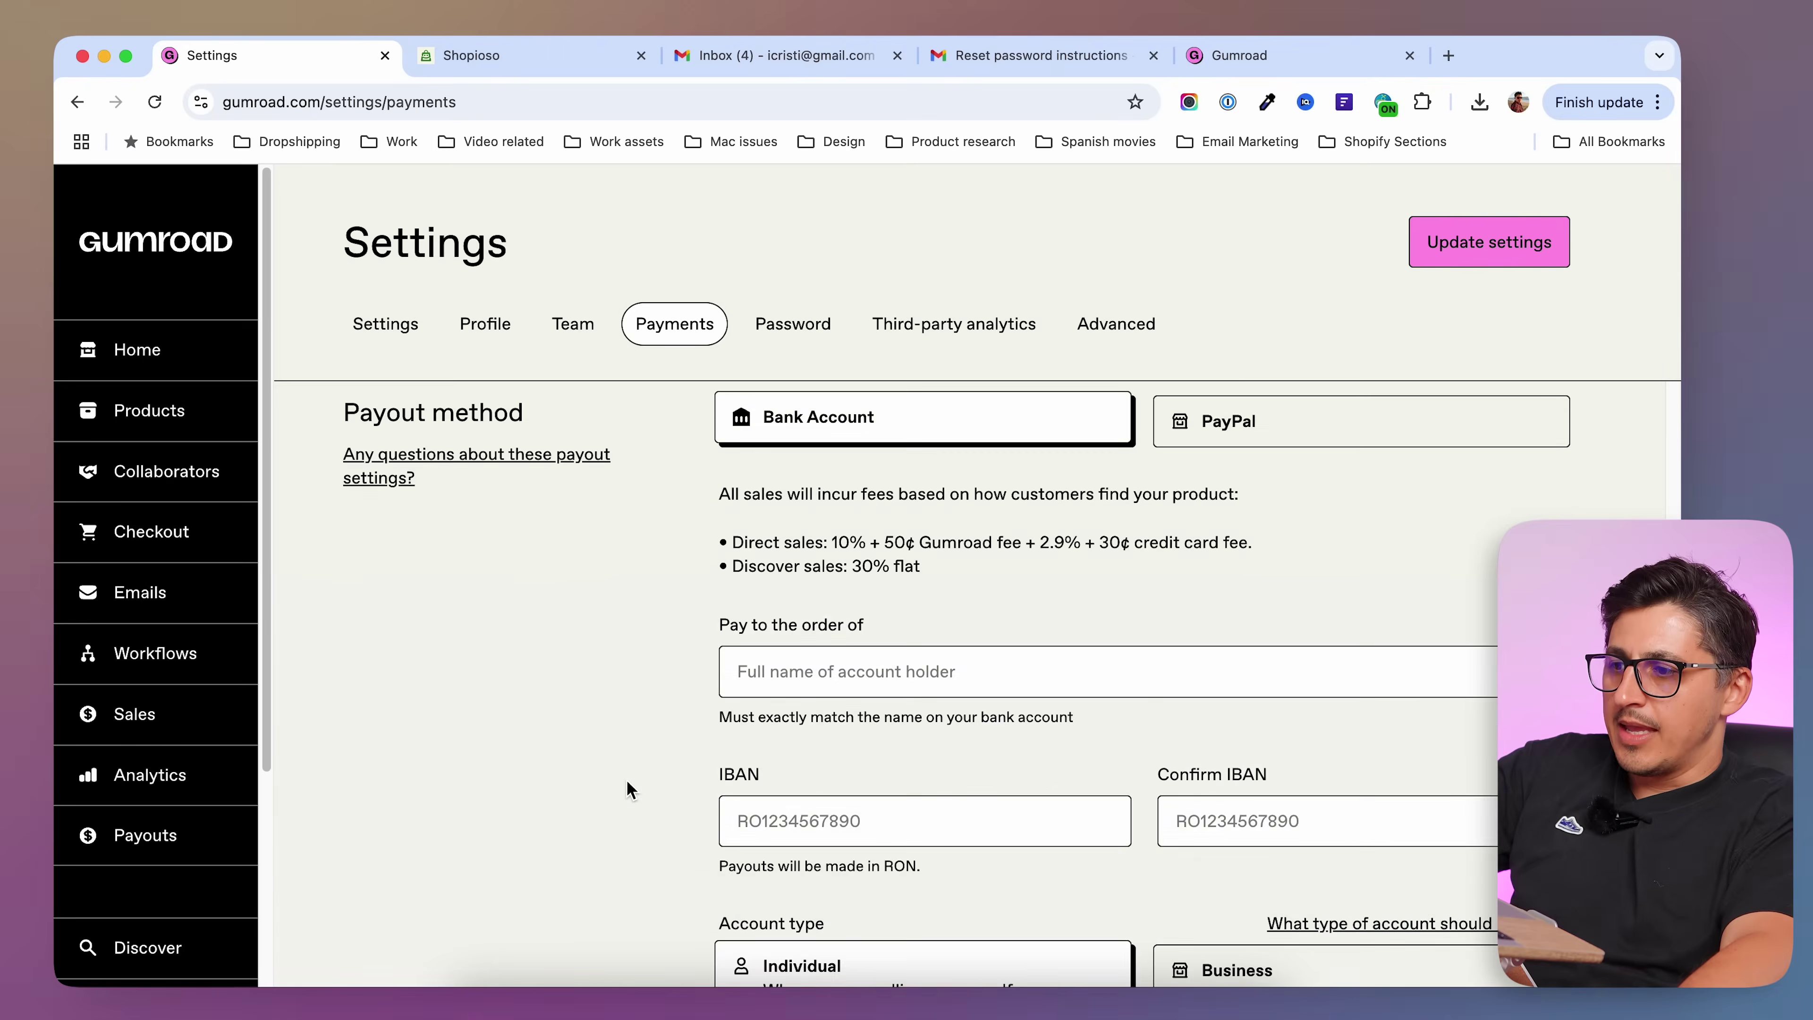
pyautogui.scroll(2, 627, 785)
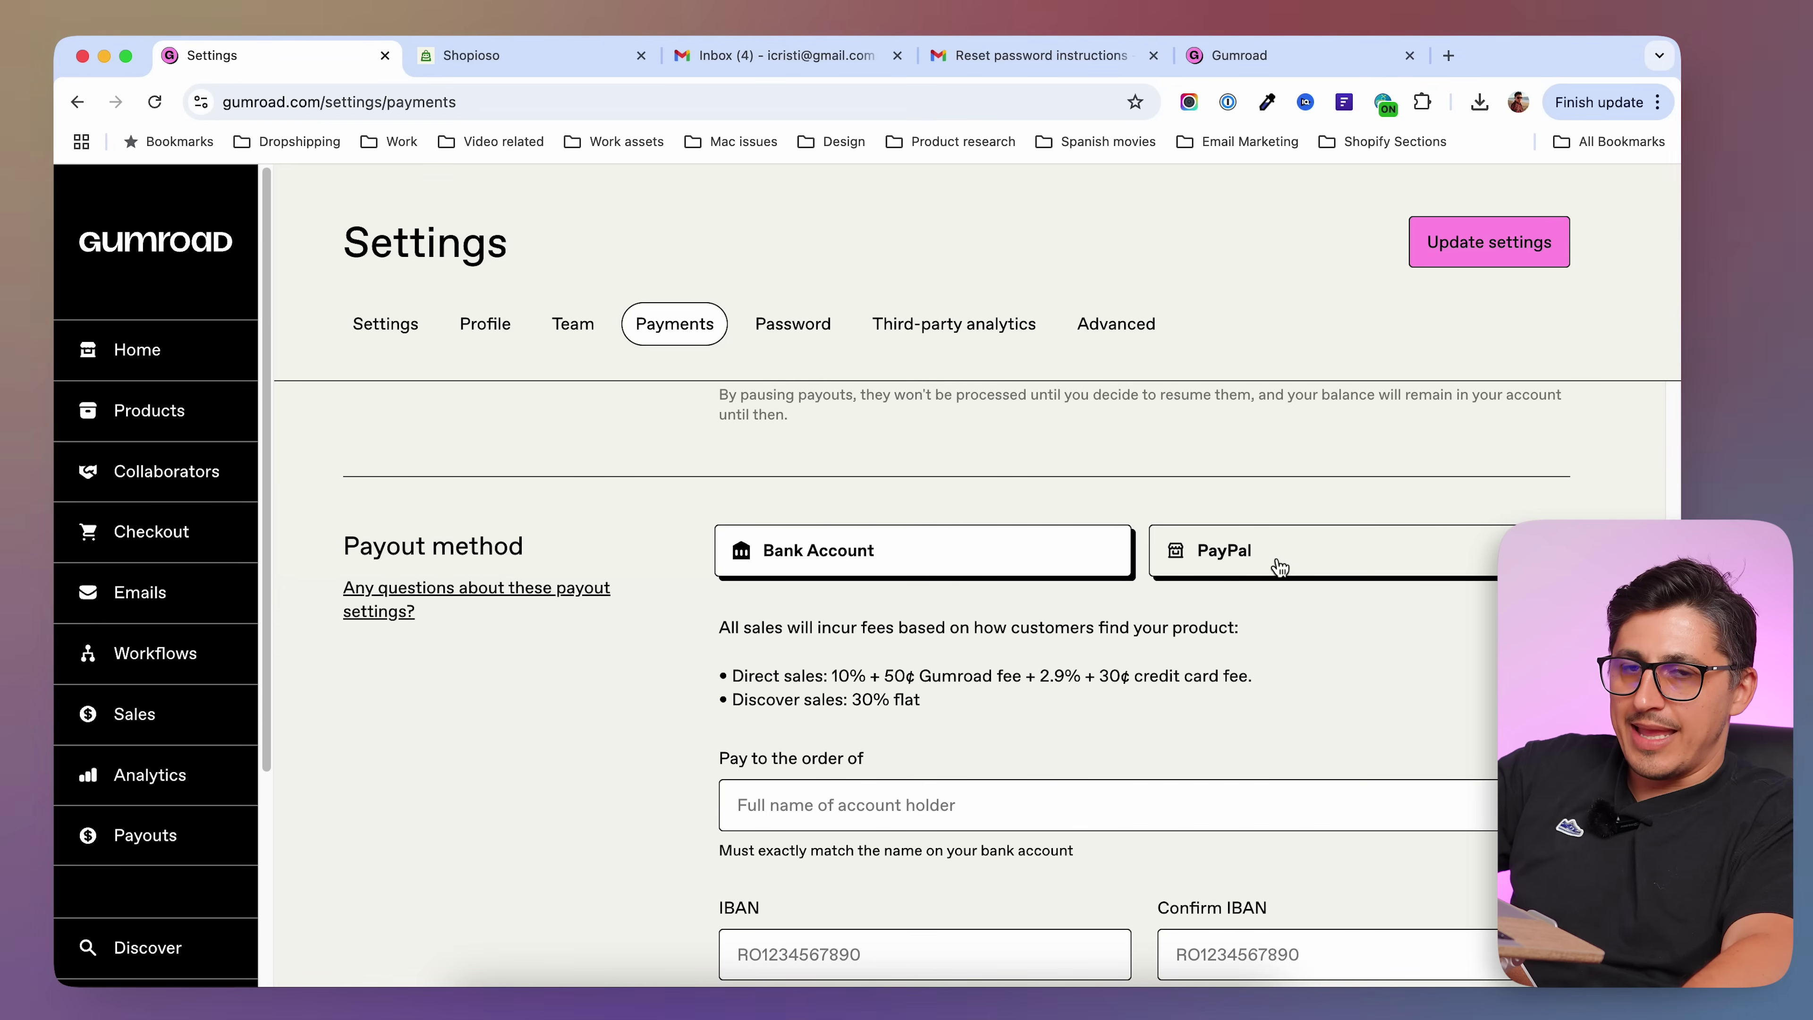
pyautogui.scroll(1, 629, 682)
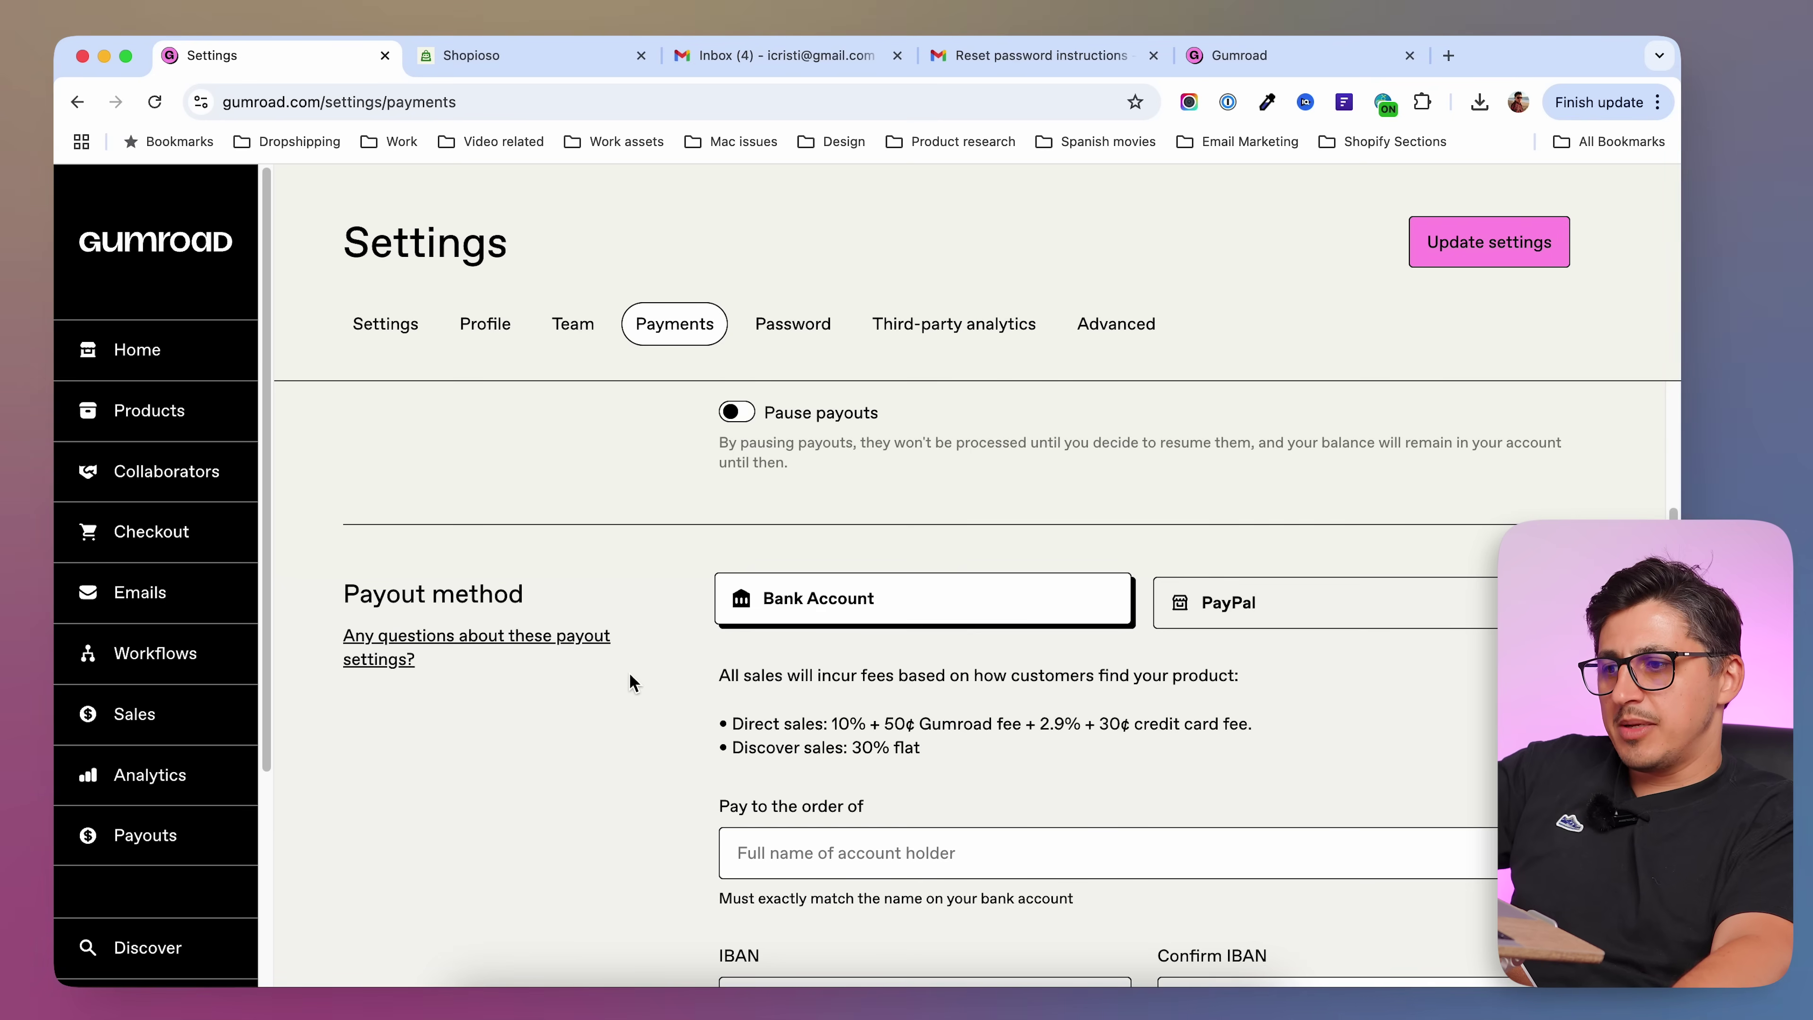
pyautogui.scroll(-7, 630, 671)
pyautogui.scroll(5, 630, 675)
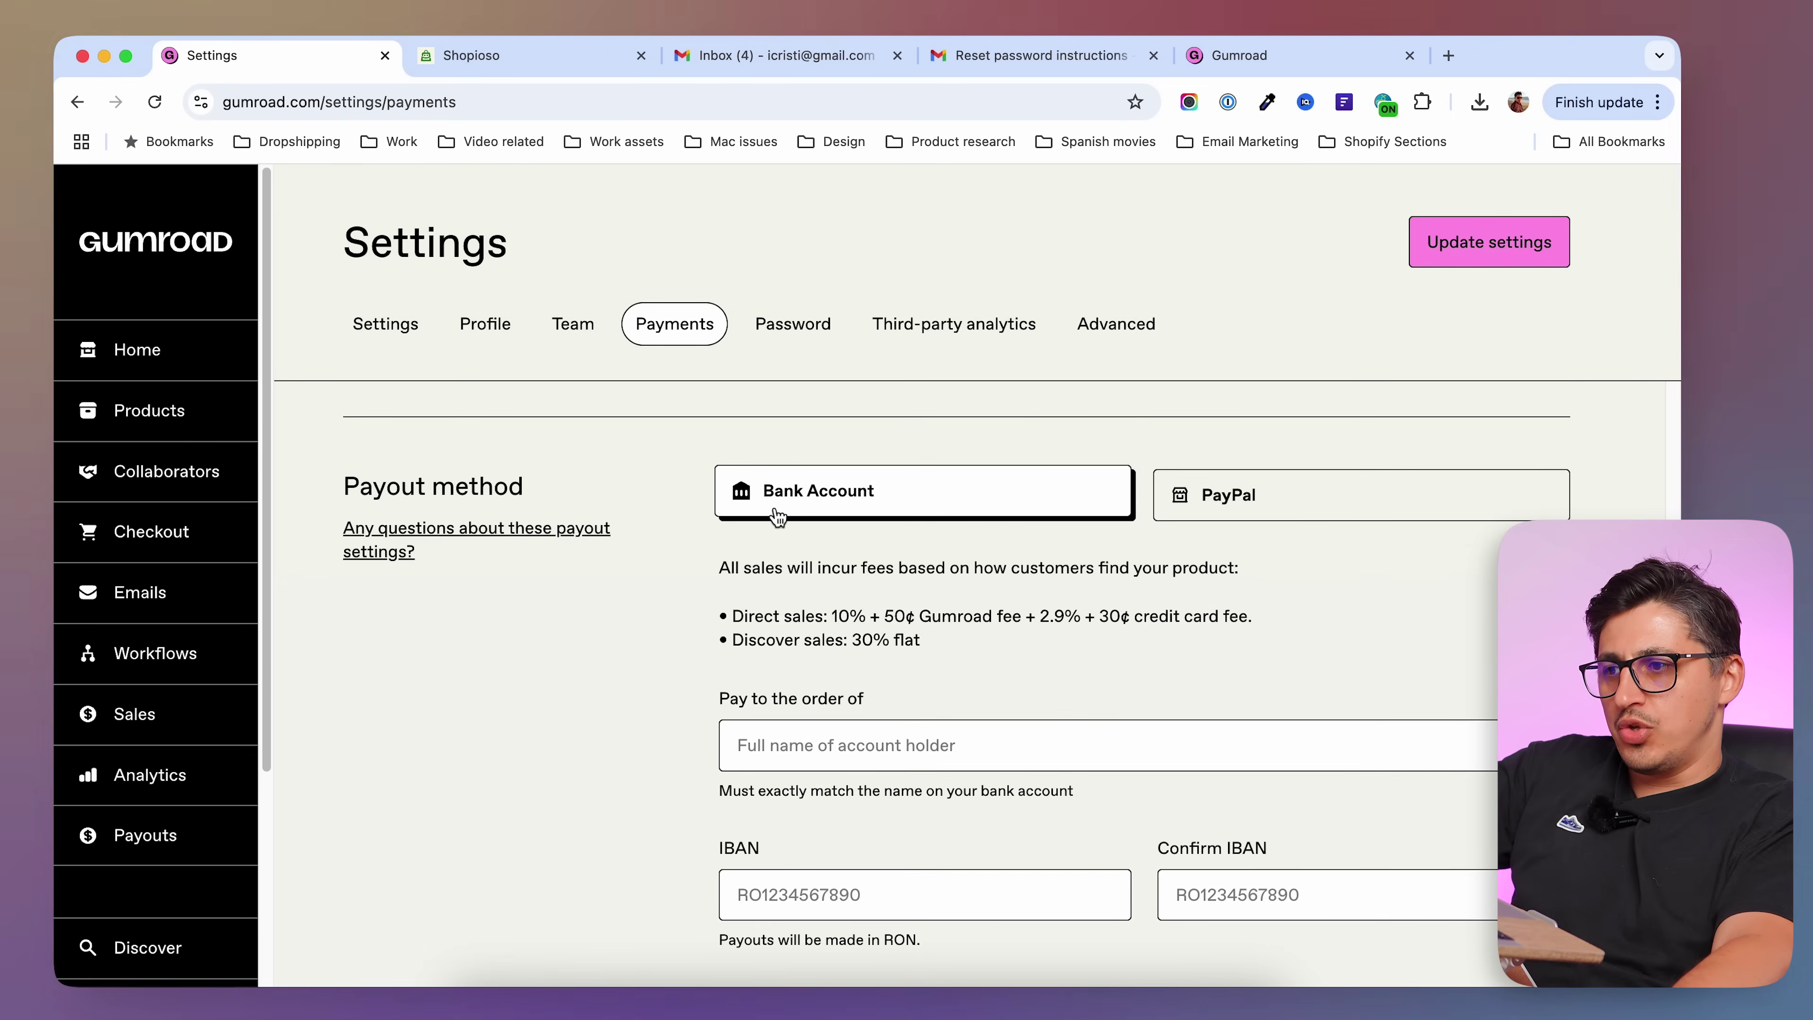
pyautogui.scroll(-15, 659, 786)
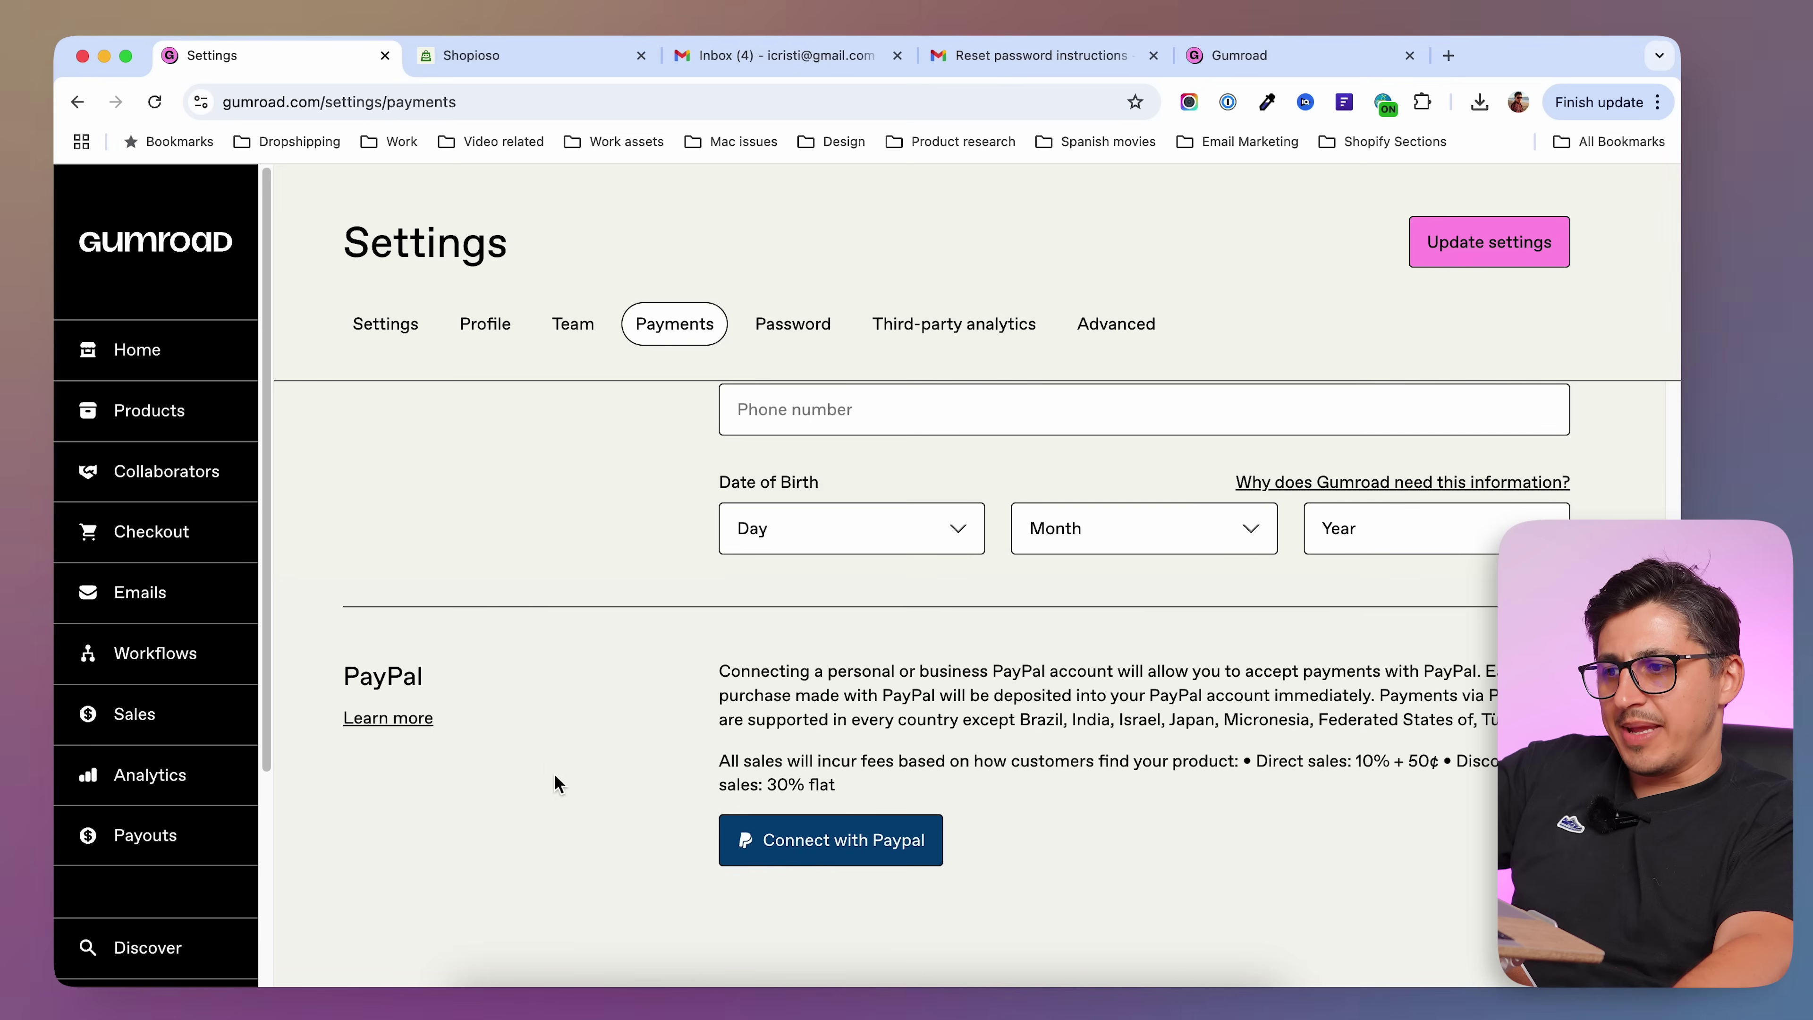
pyautogui.click(803, 327)
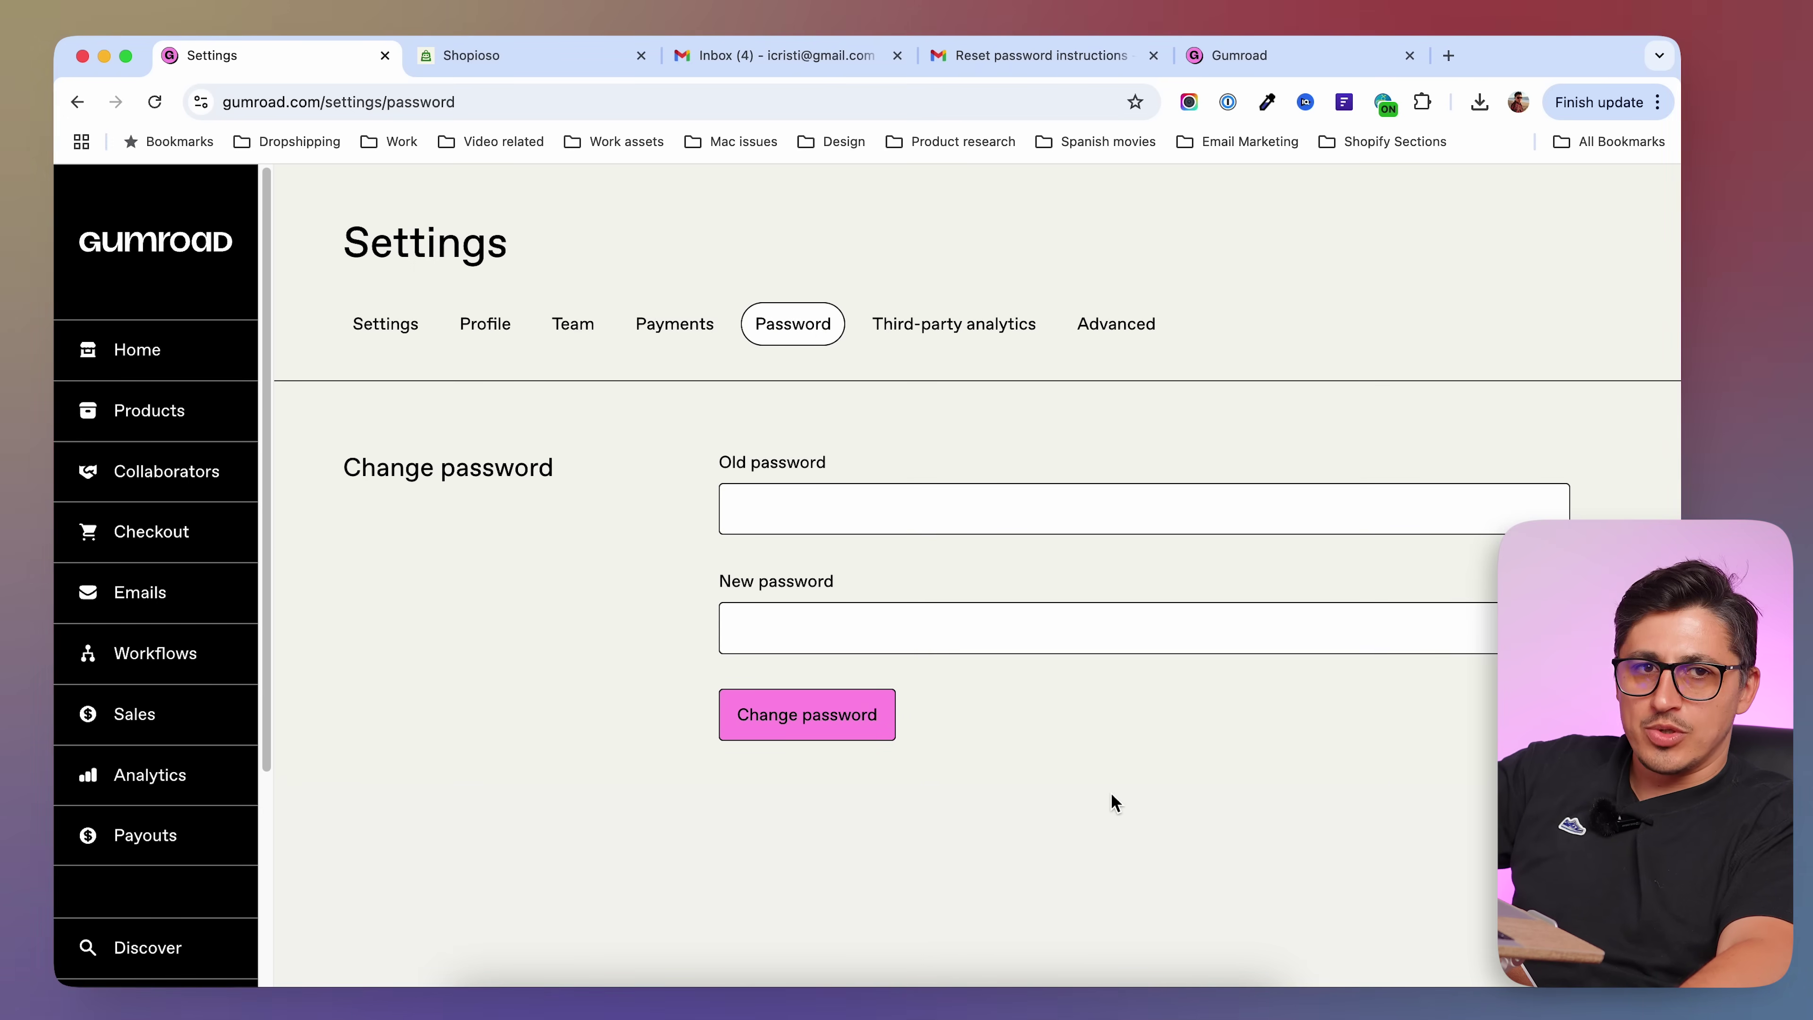
# - Scroll through the Third-party analytics settings, then switch to the Advanced settings
pyautogui.click(954, 325)
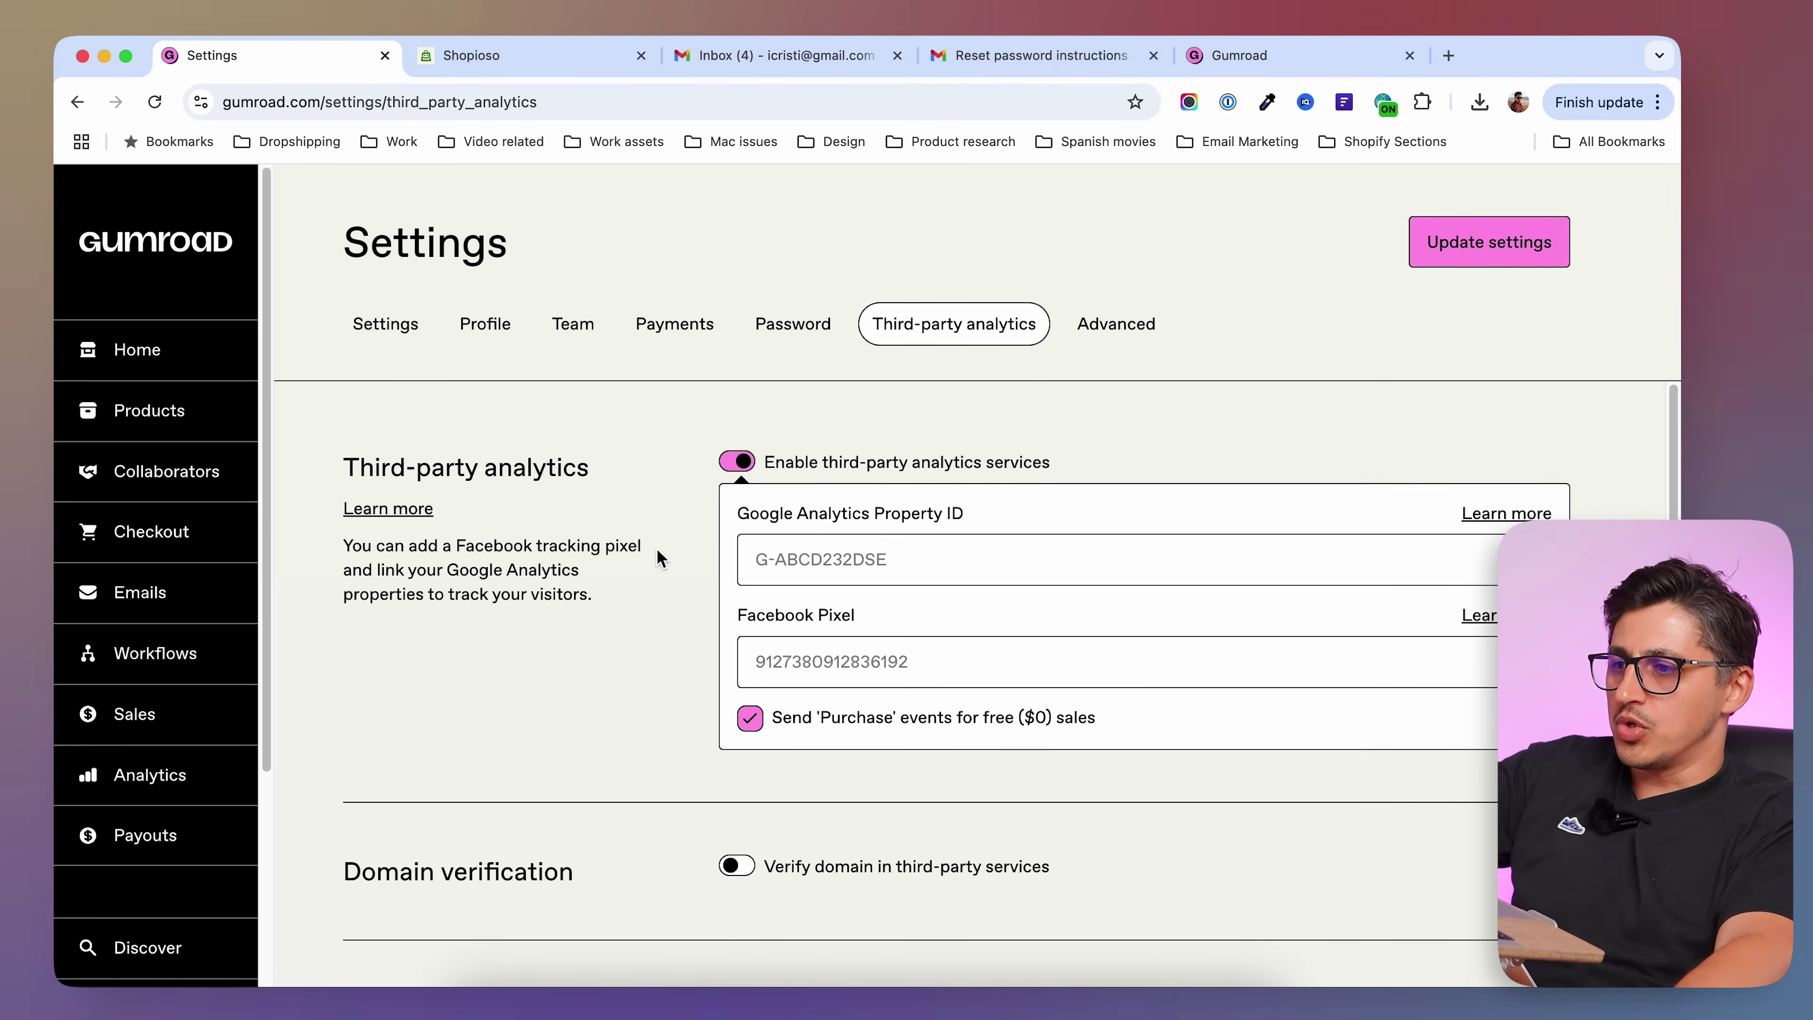
pyautogui.scroll(-4, 658, 550)
pyautogui.scroll(4, 660, 546)
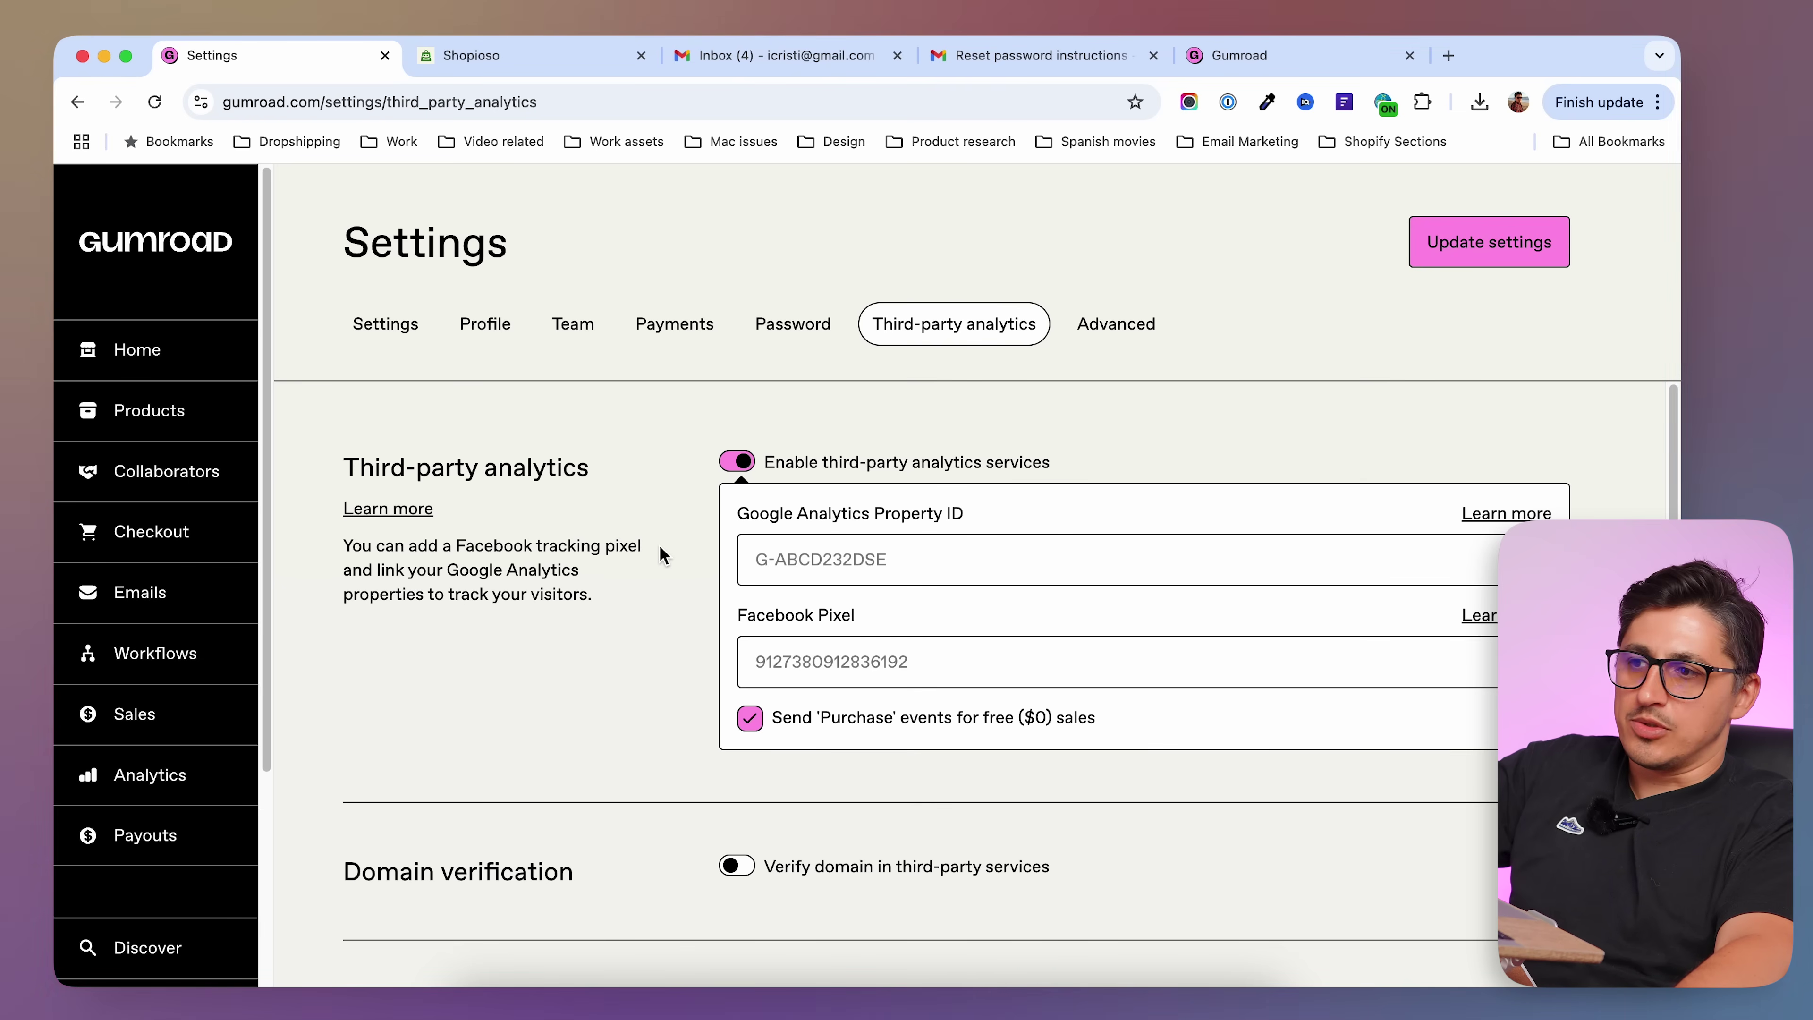
pyautogui.click(1122, 330)
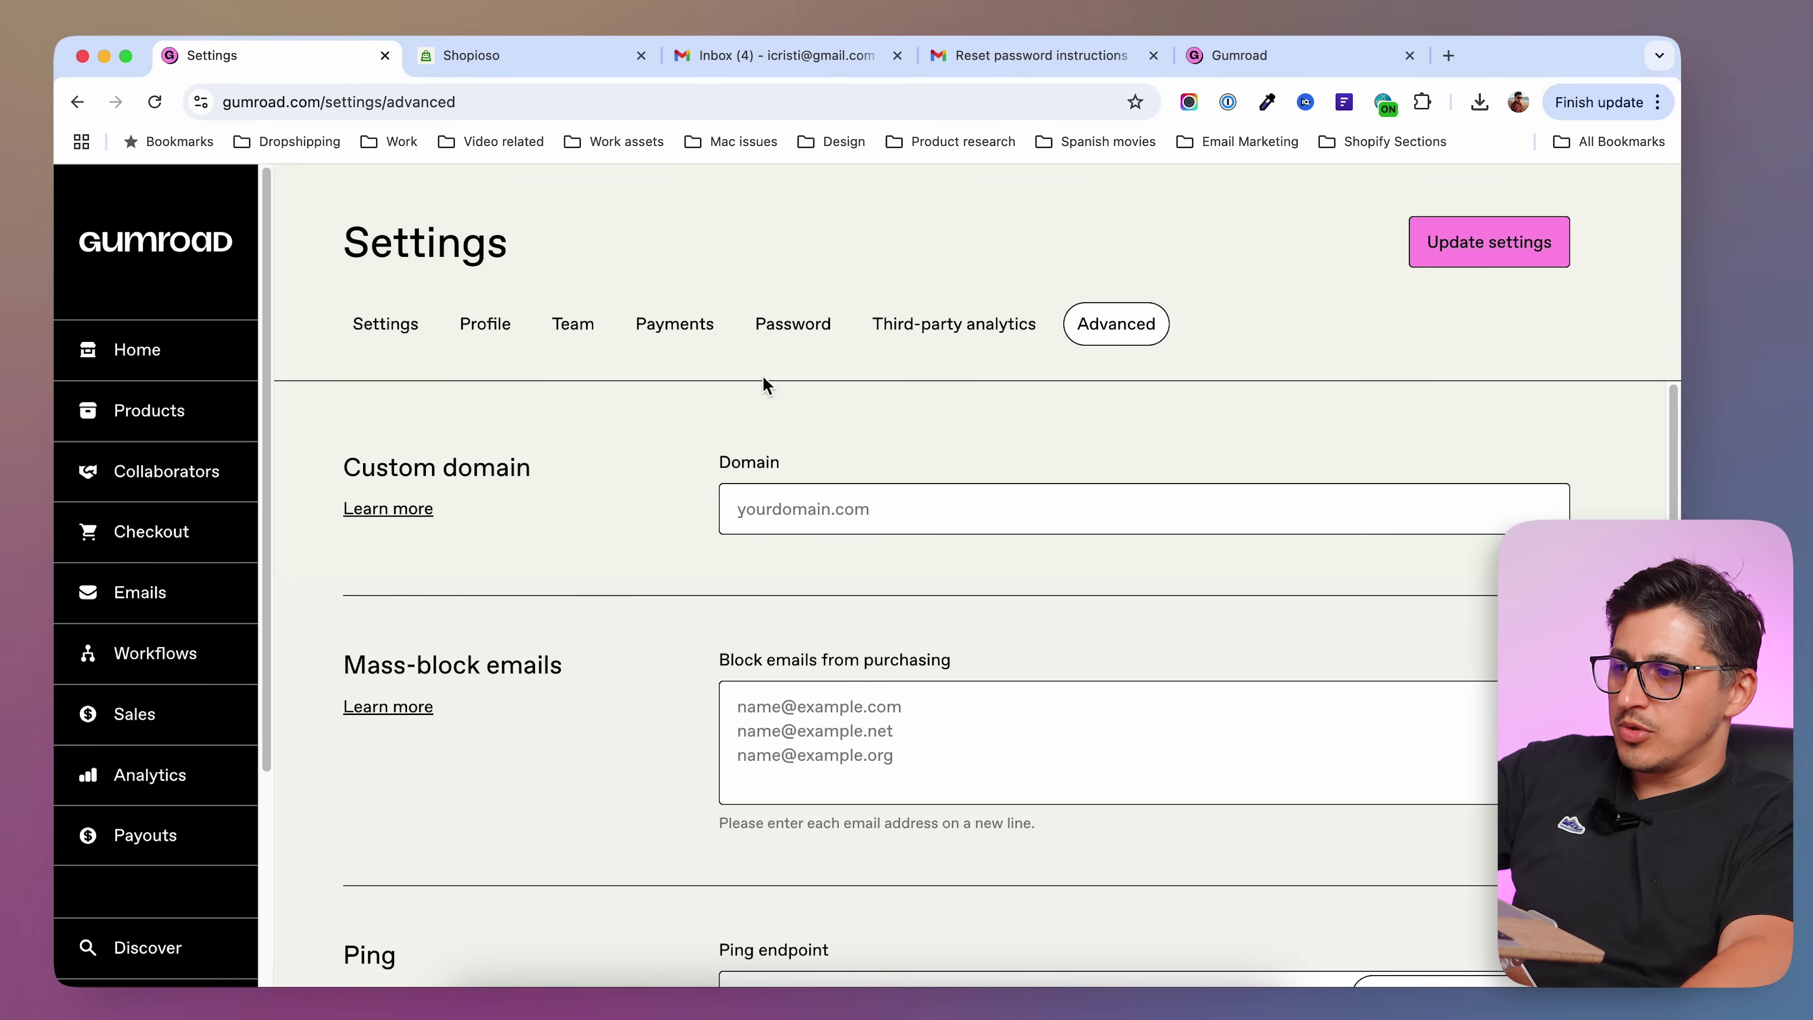
# - Glance at the Shopioso storefront tab, review the Advanced settings again, then go to Products
pyautogui.click(529, 57)
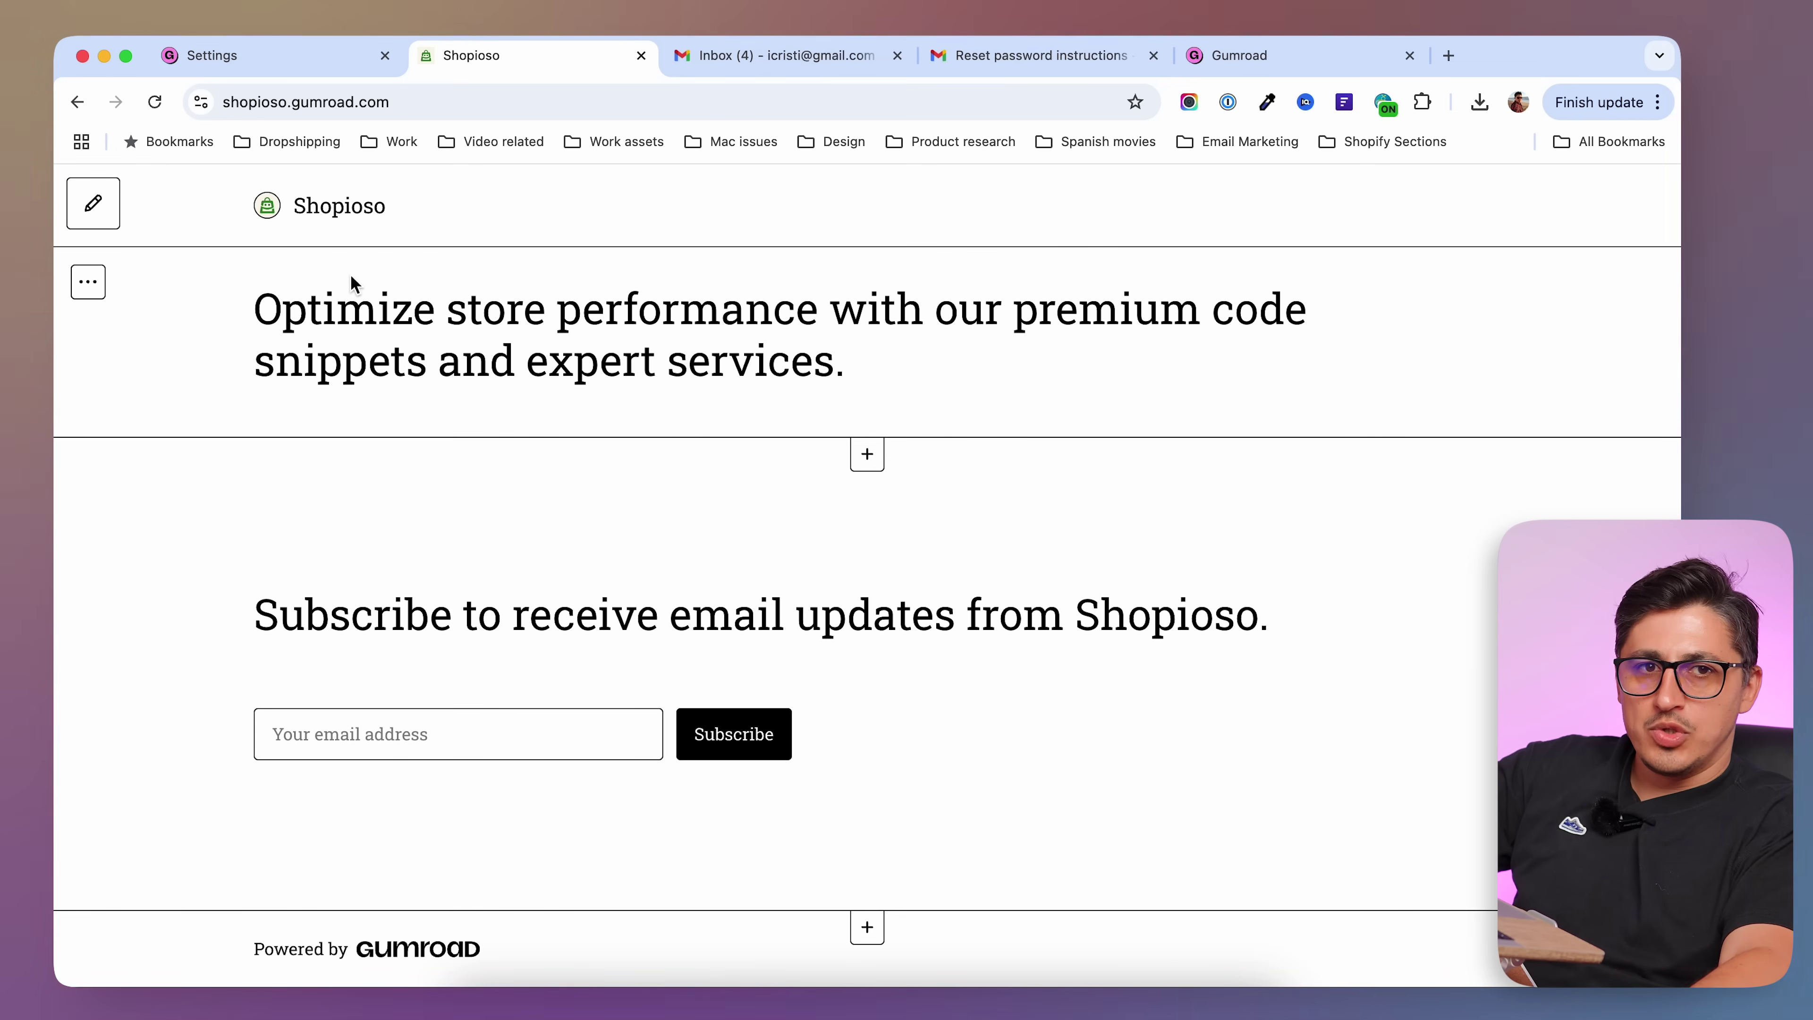
pyautogui.hotkey('ctrl', 'shift', 'Tab')
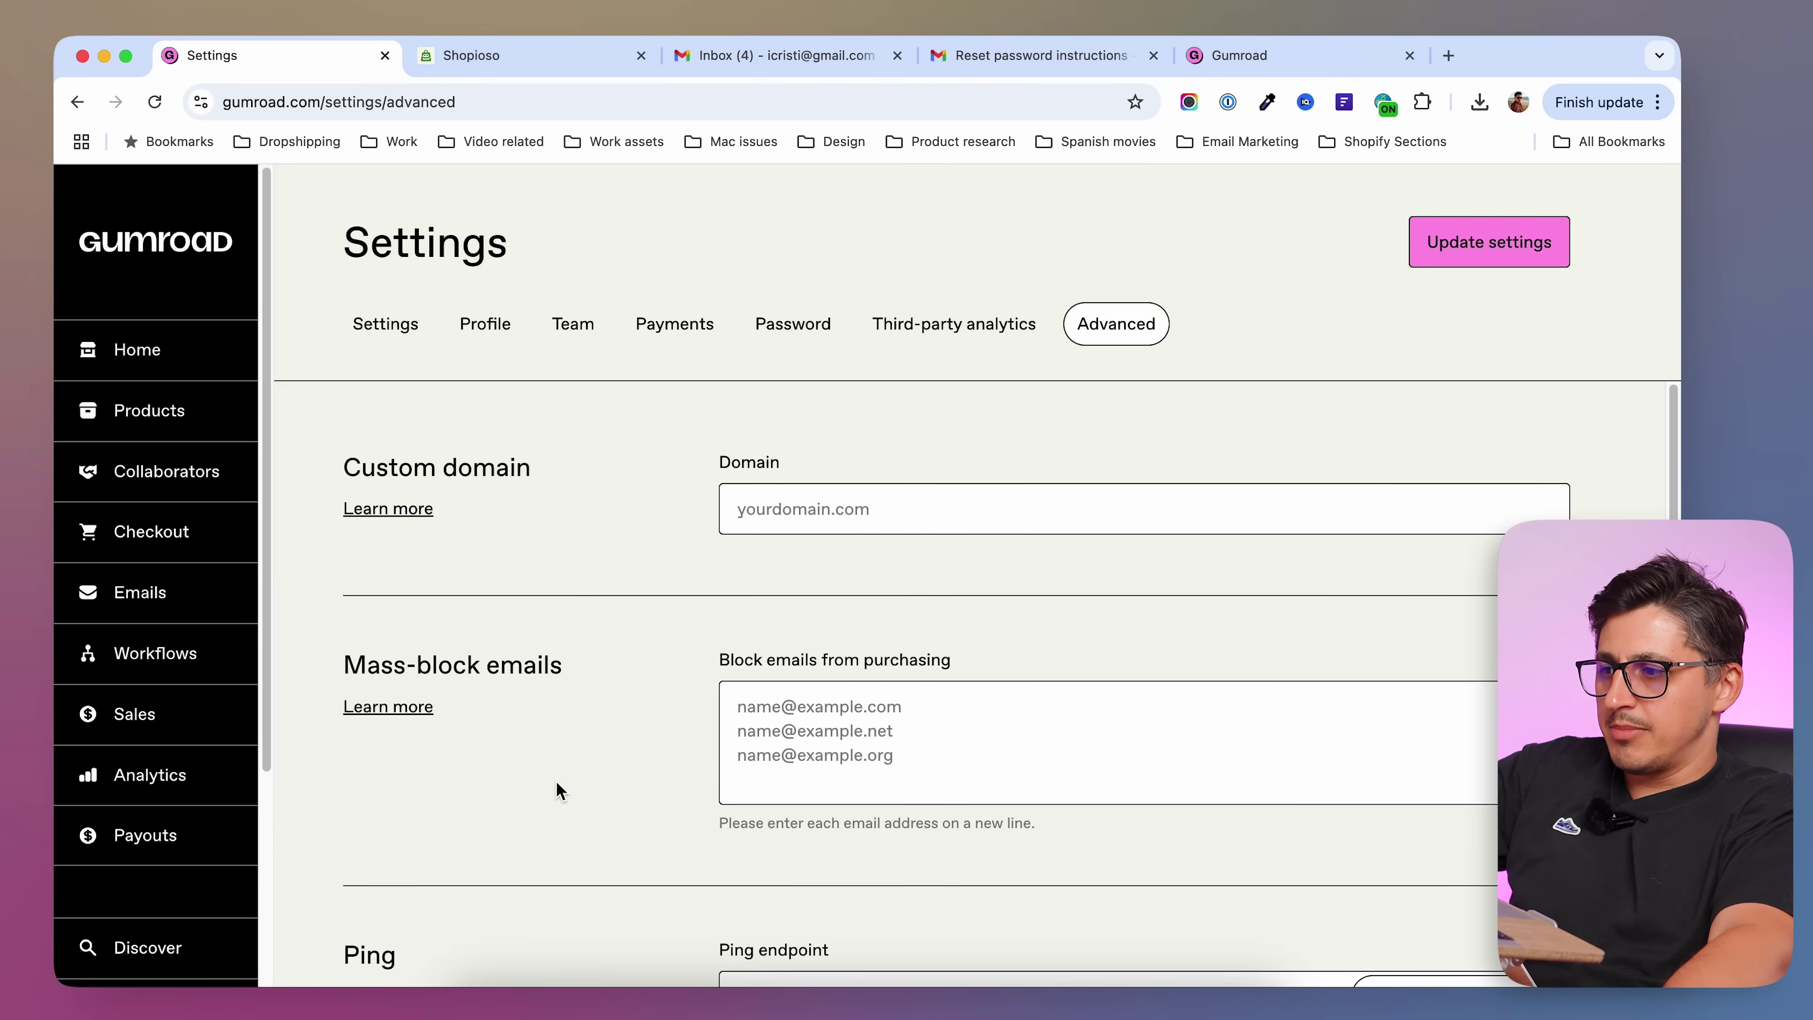
pyautogui.scroll(-10, 557, 784)
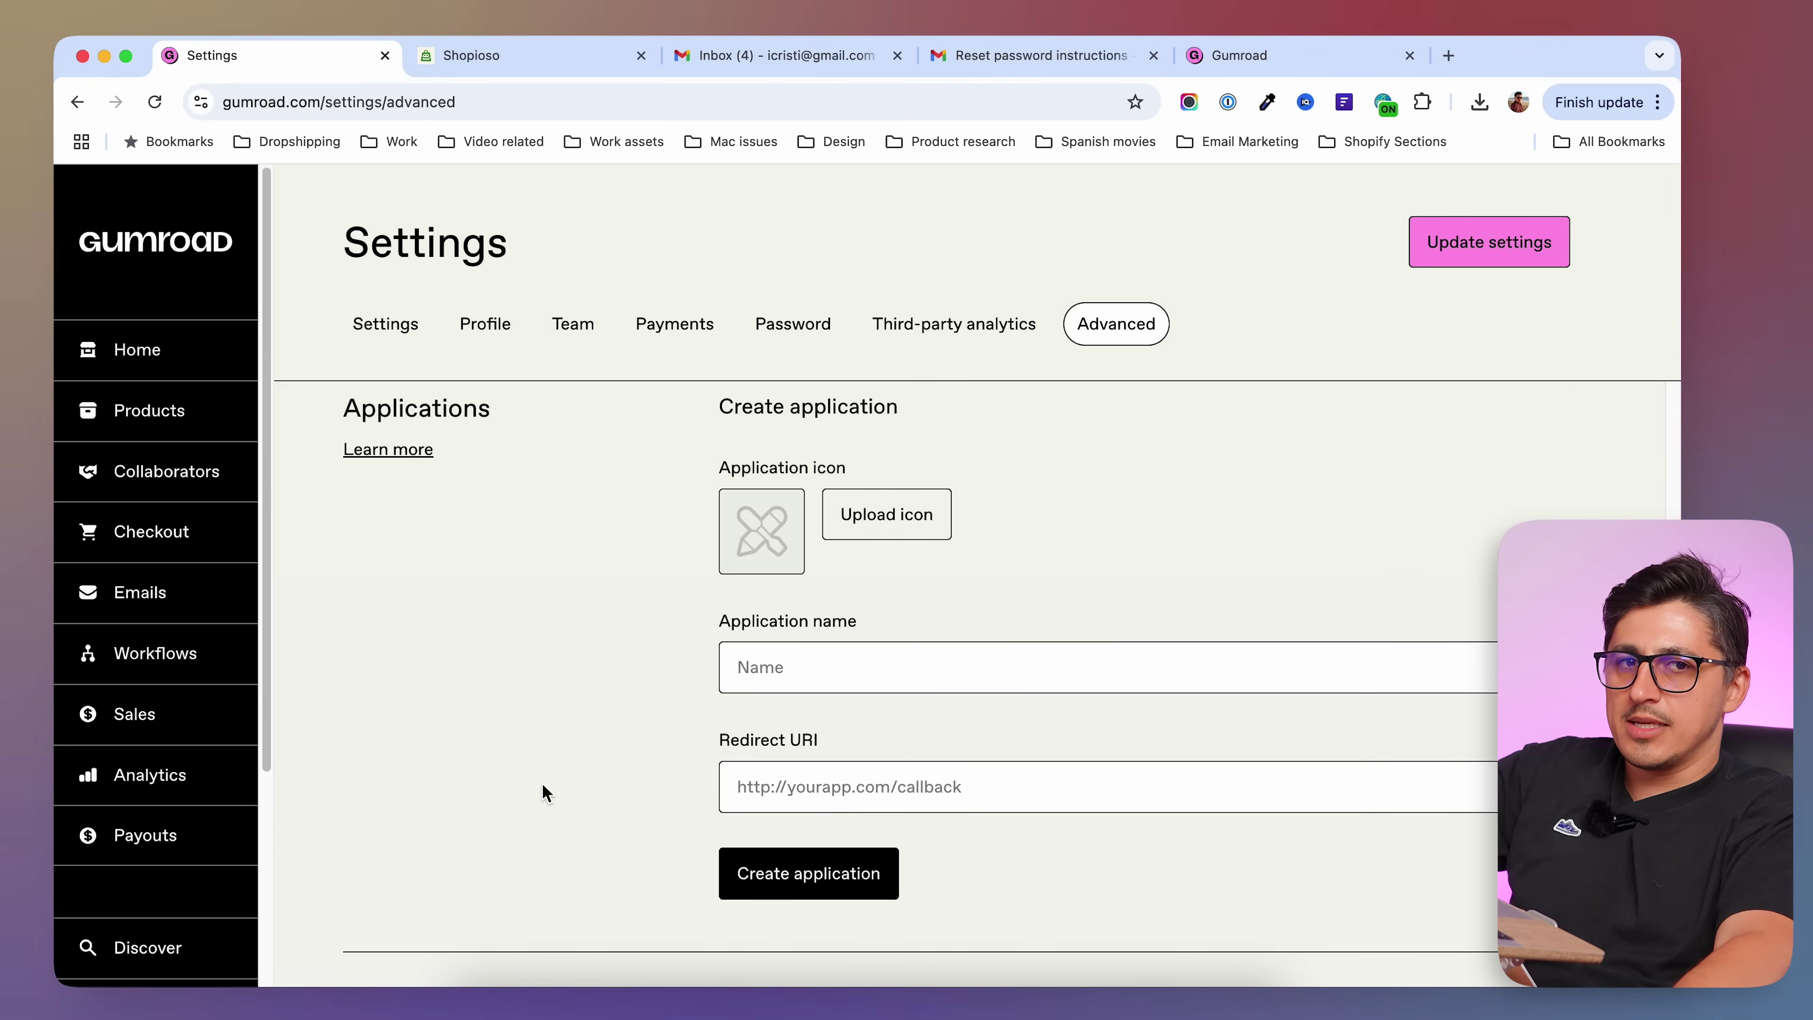
pyautogui.scroll(-5, 544, 791)
pyautogui.scroll(15, 544, 793)
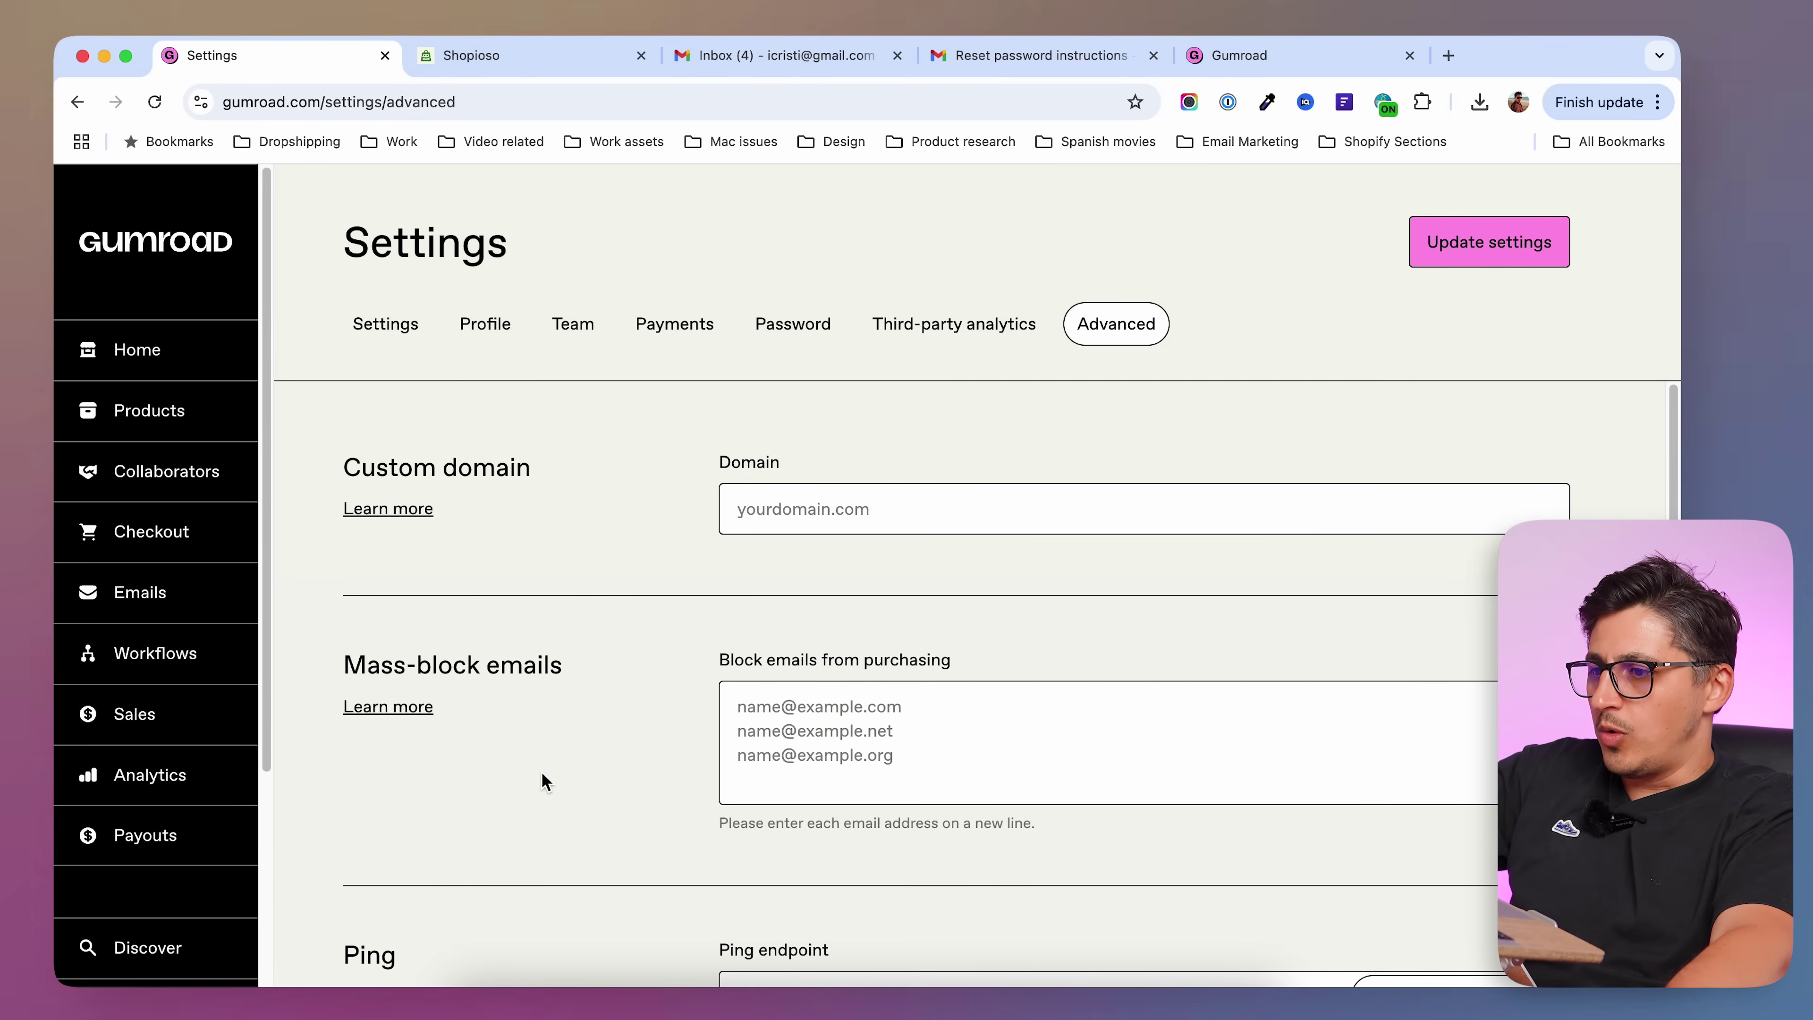
pyautogui.click(164, 423)
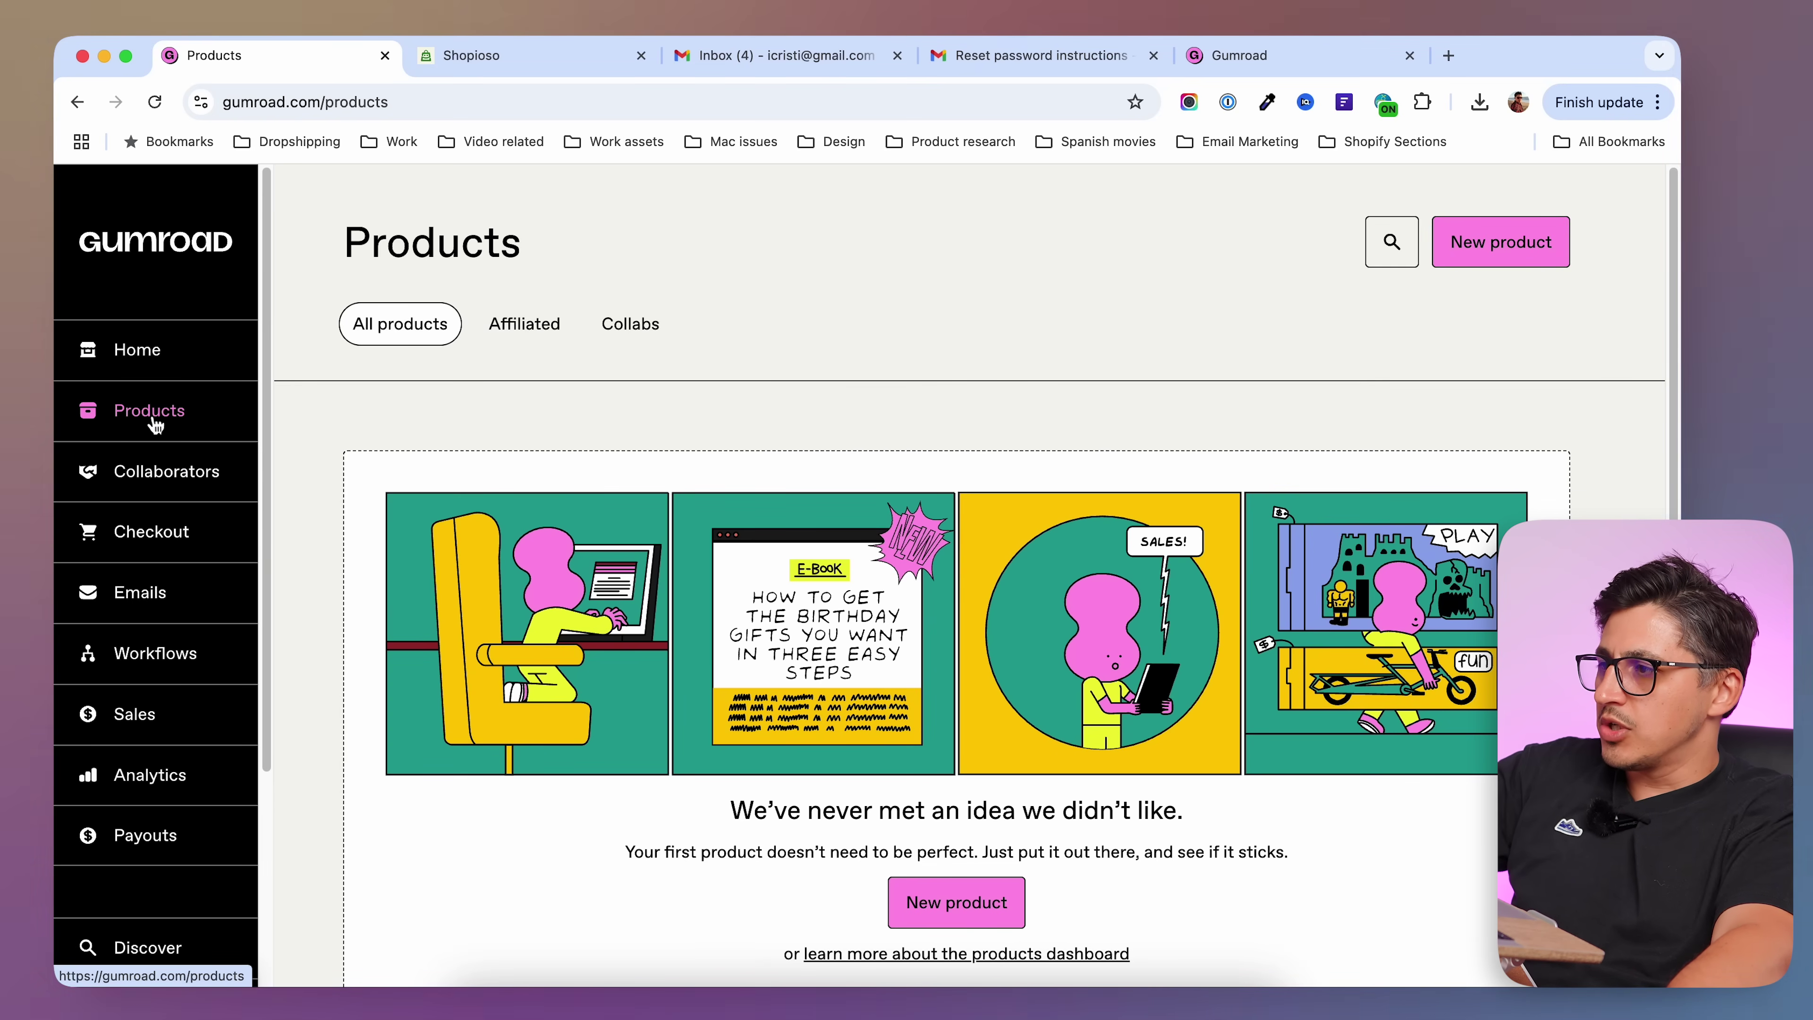
# - Start a new digital product and paste in the name 'Shopify Speed Booster Snippet'
pyautogui.click(1493, 243)
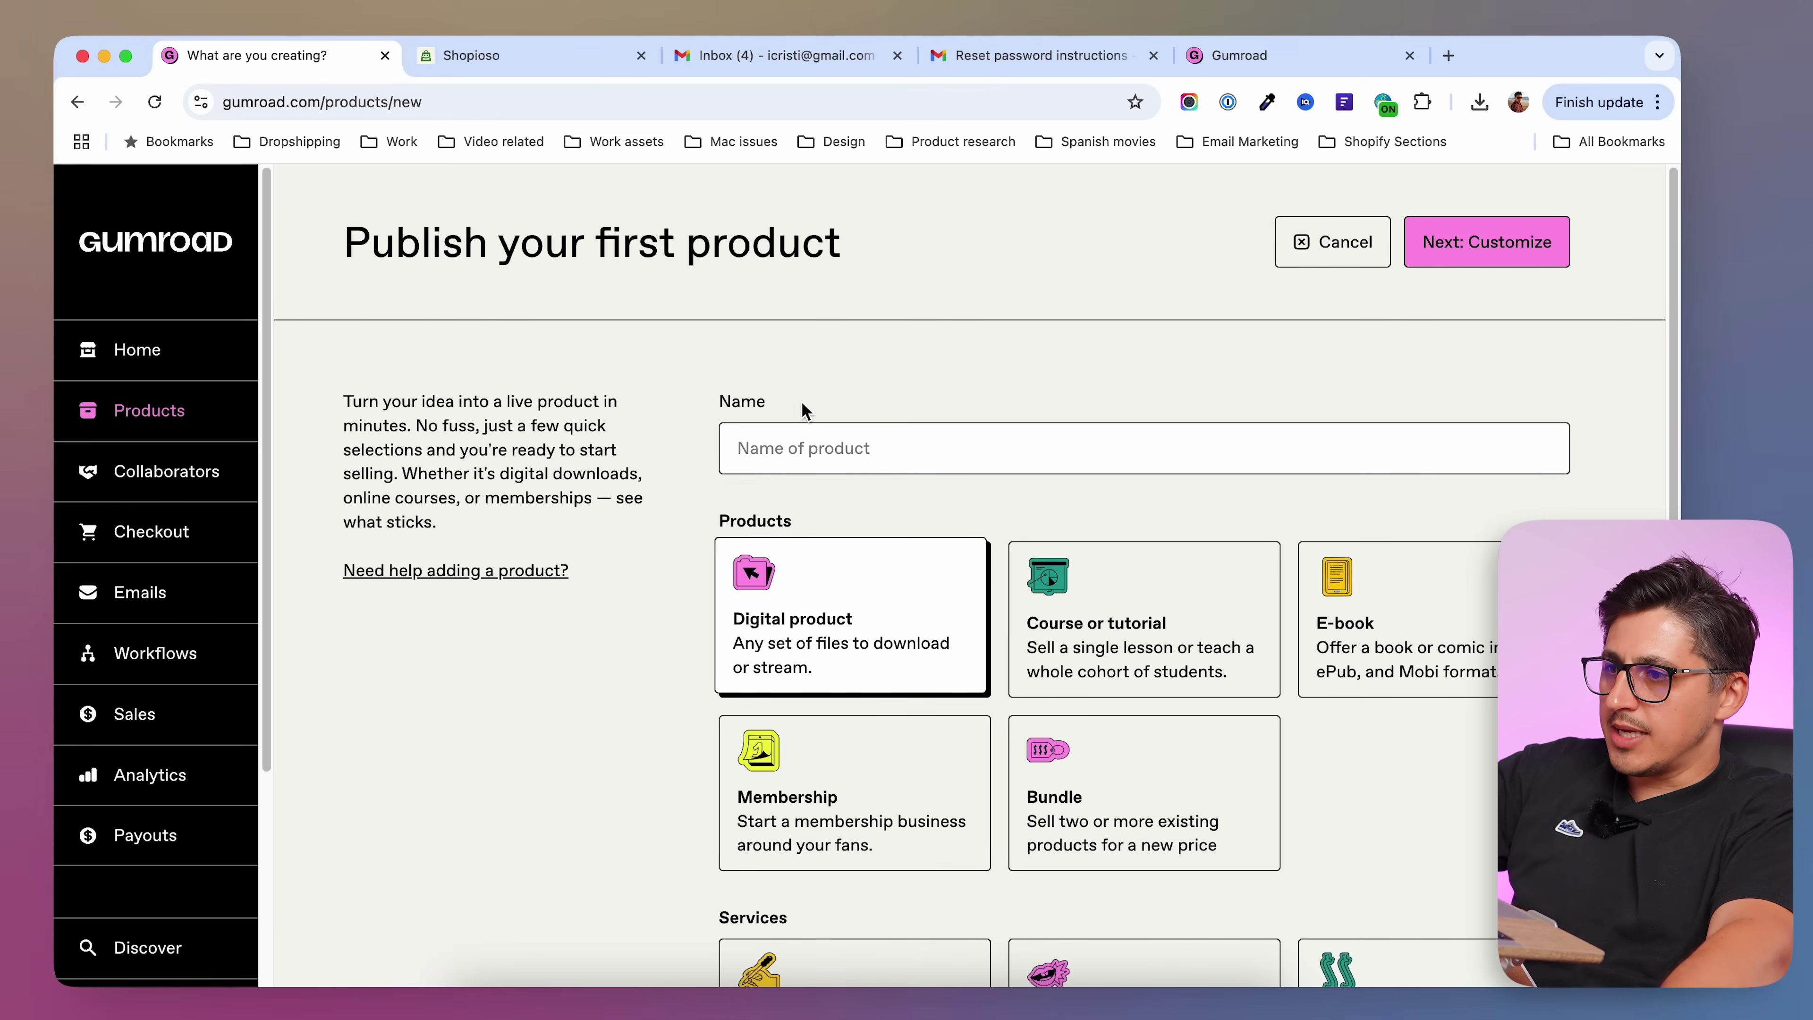
pyautogui.scroll(-1, 1639, 499)
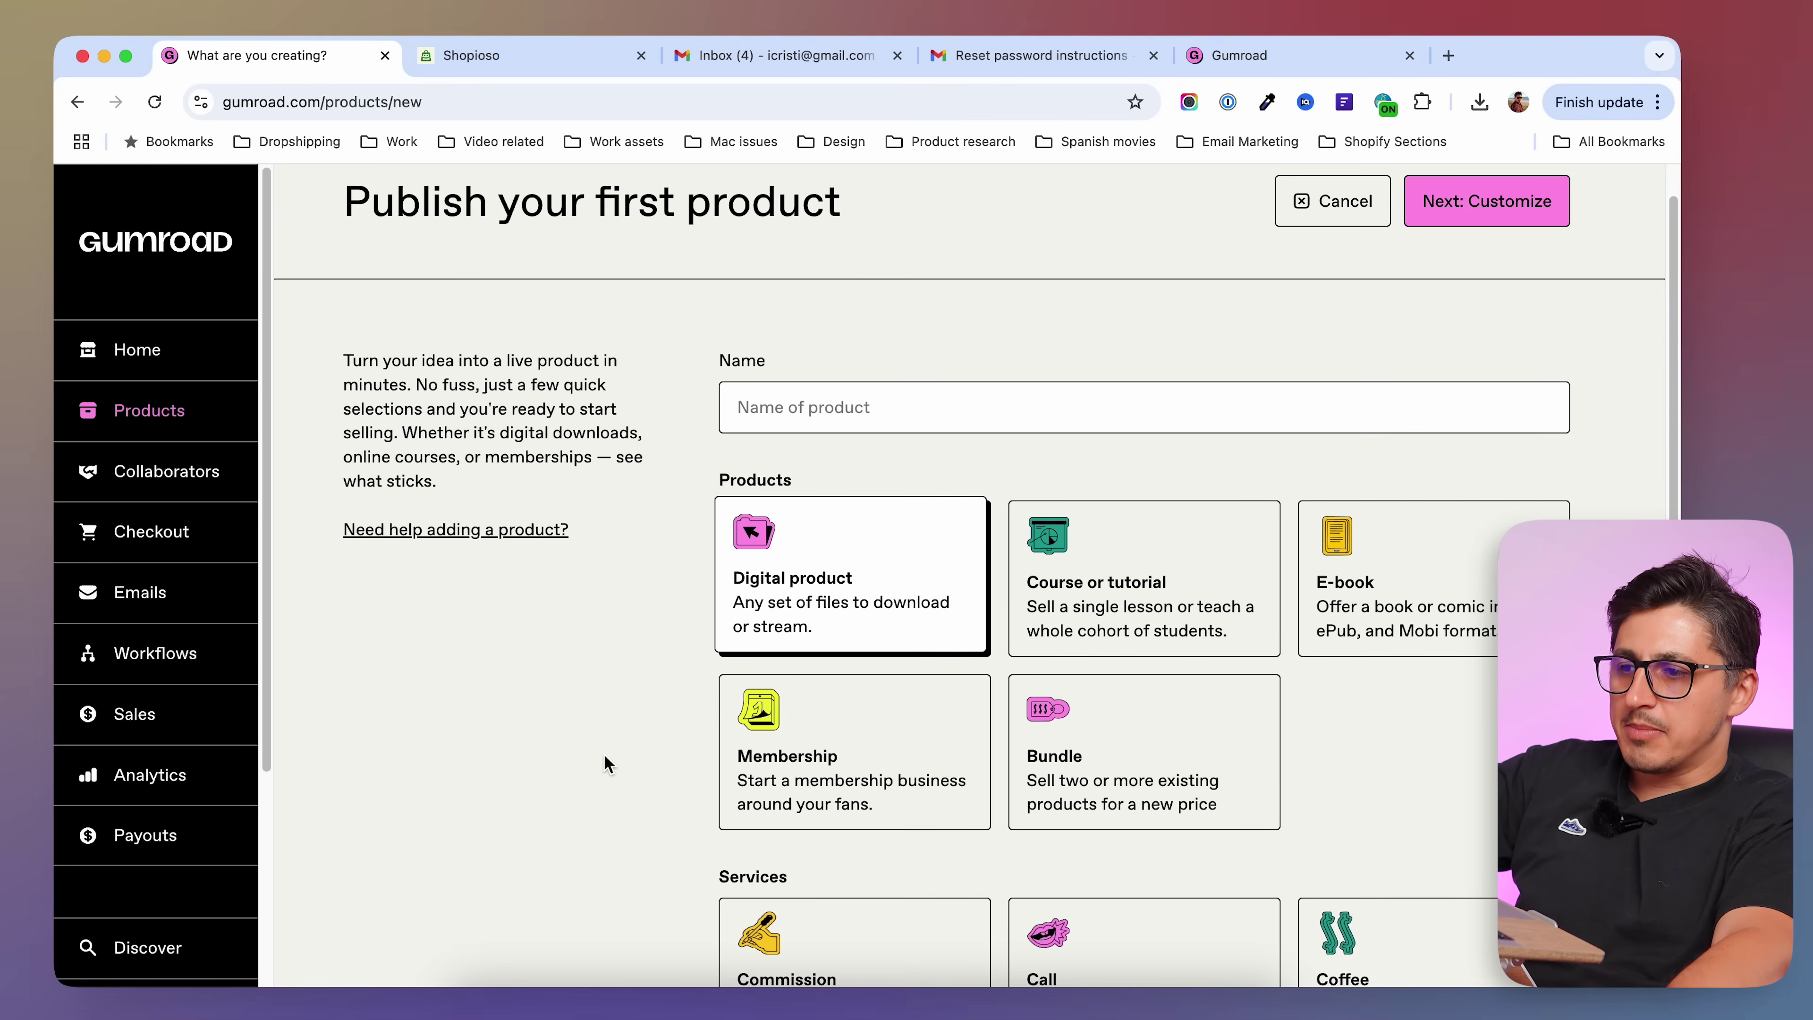
pyautogui.scroll(-5, 606, 762)
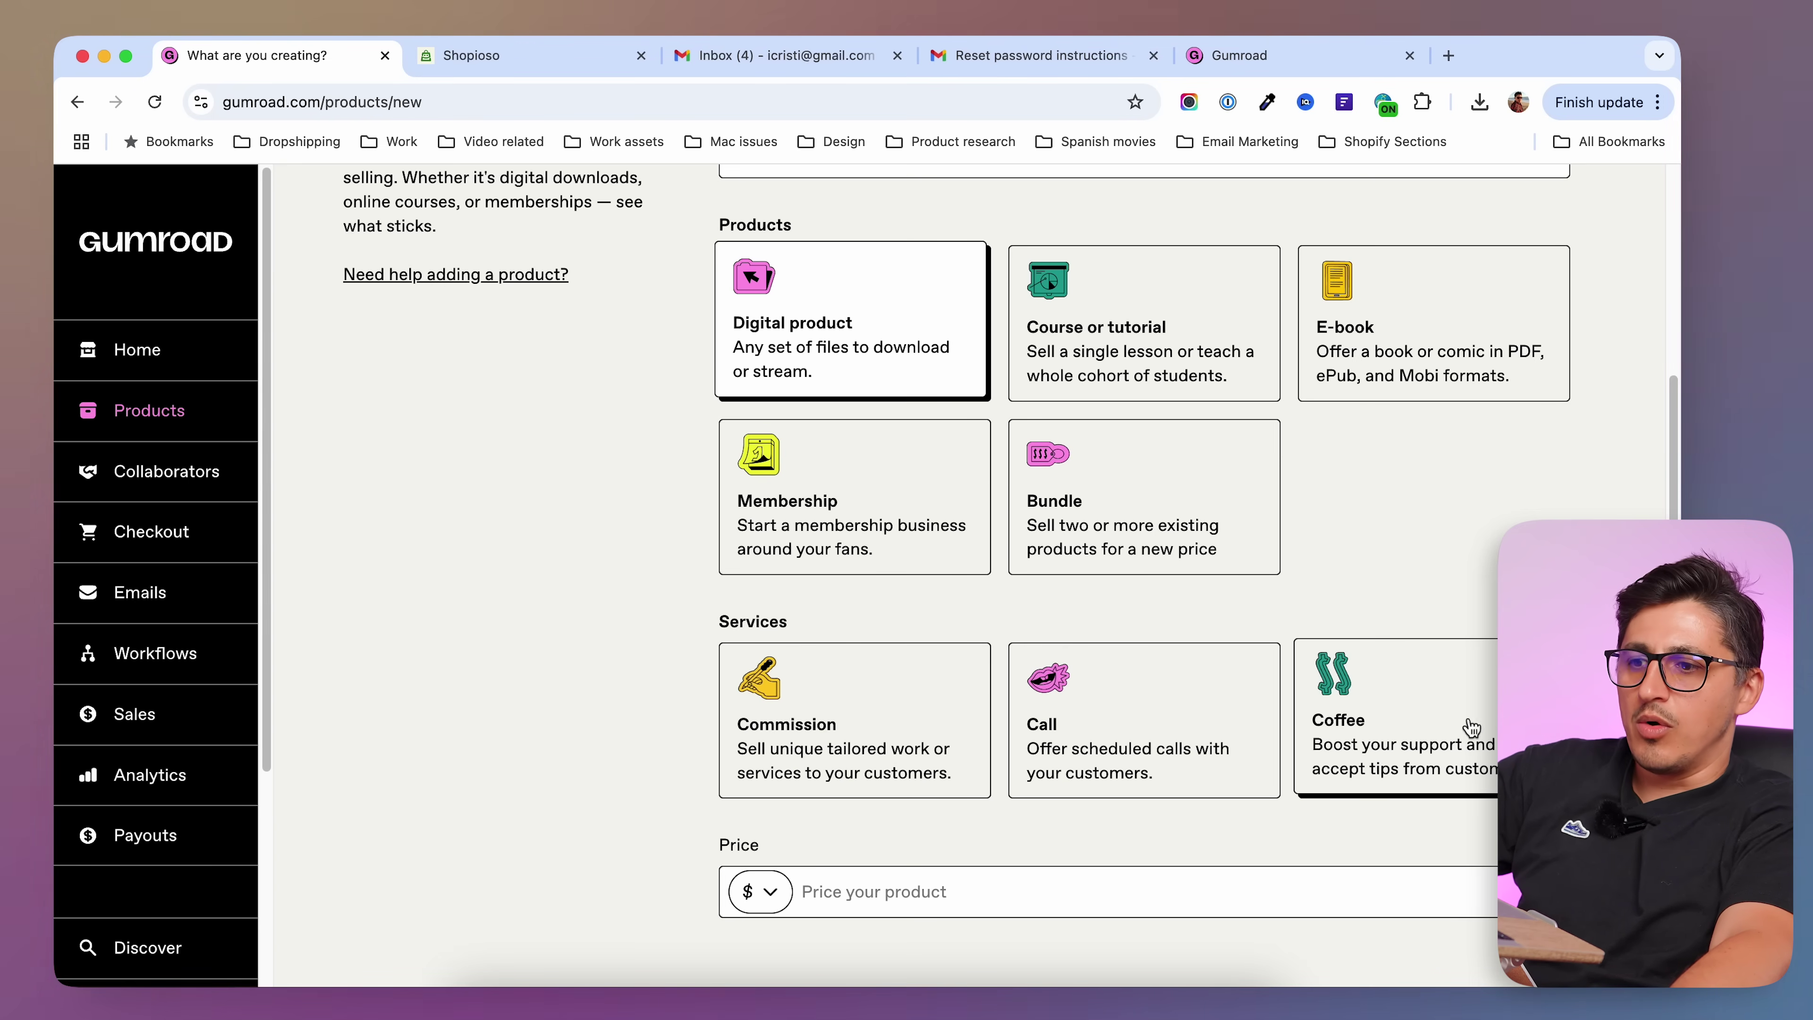
pyautogui.scroll(5, 1412, 741)
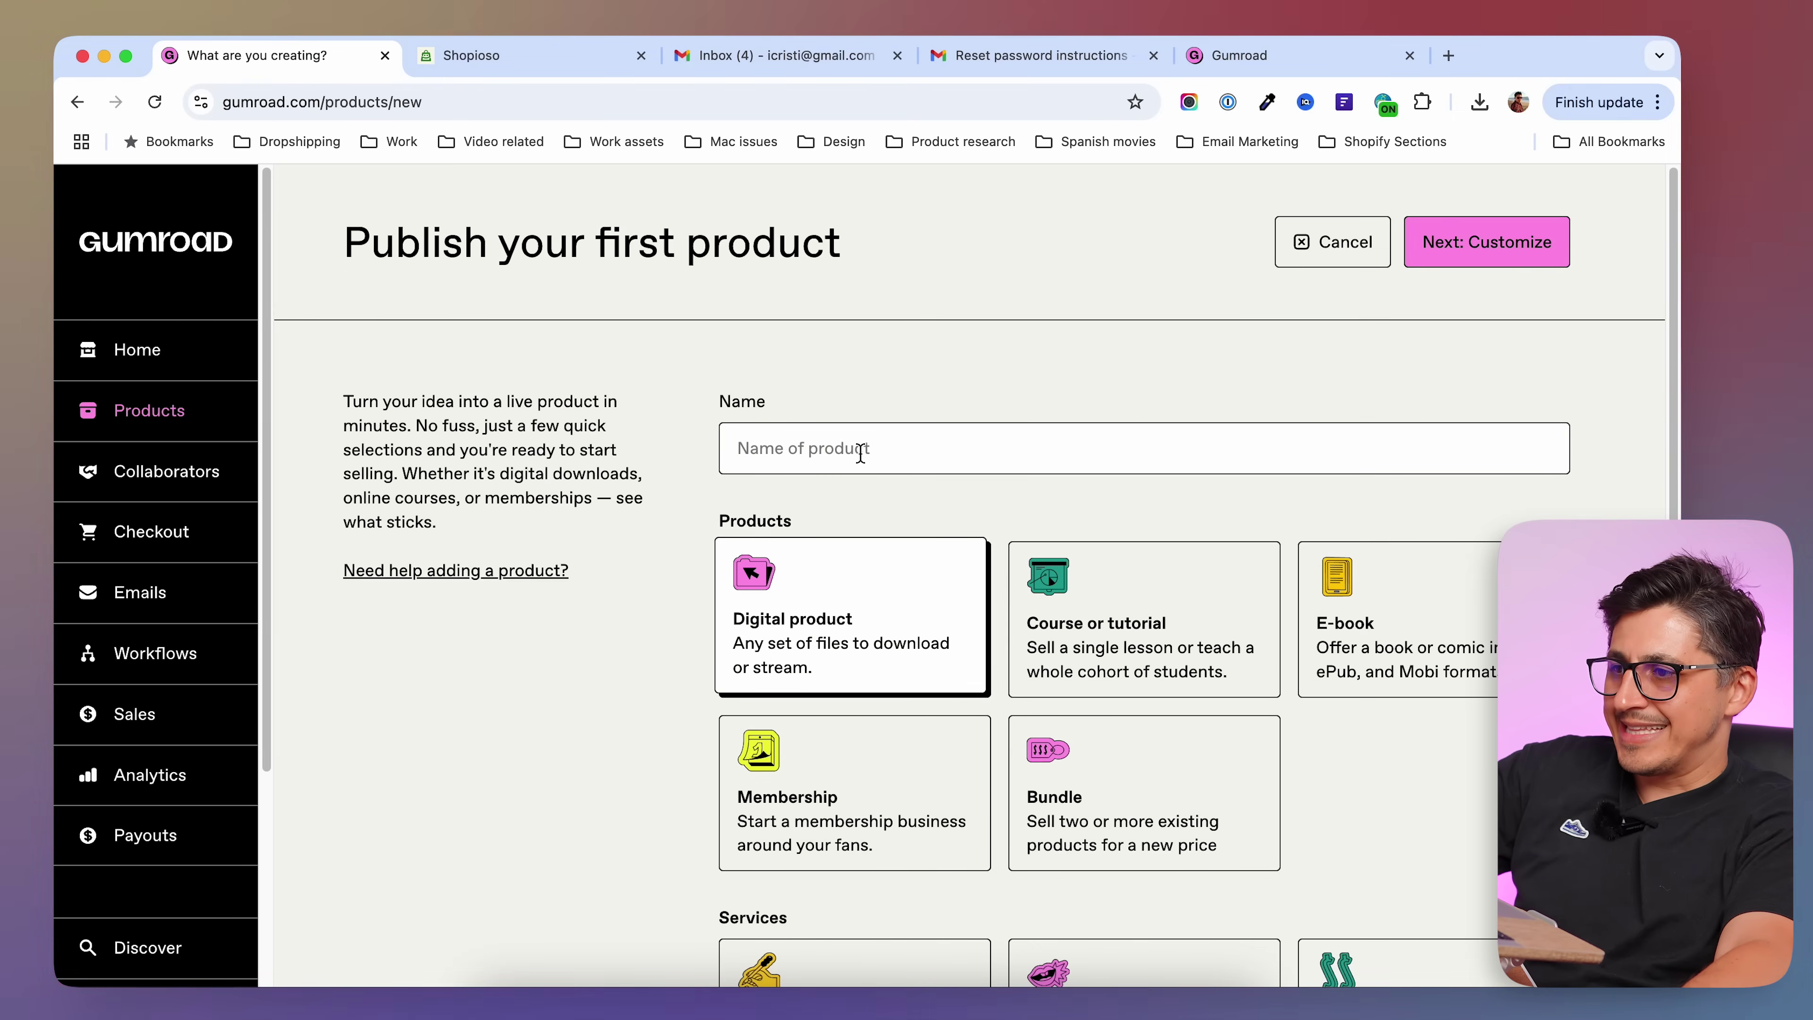
pyautogui.click(860, 450)
pyautogui.write('Shopify Speed Booster Snippet')
pyautogui.click(1629, 471)
# - Set the price to 49 in dollars and continue to Customize
pyautogui.scroll(-5, 1629, 475)
pyautogui.click(920, 839)
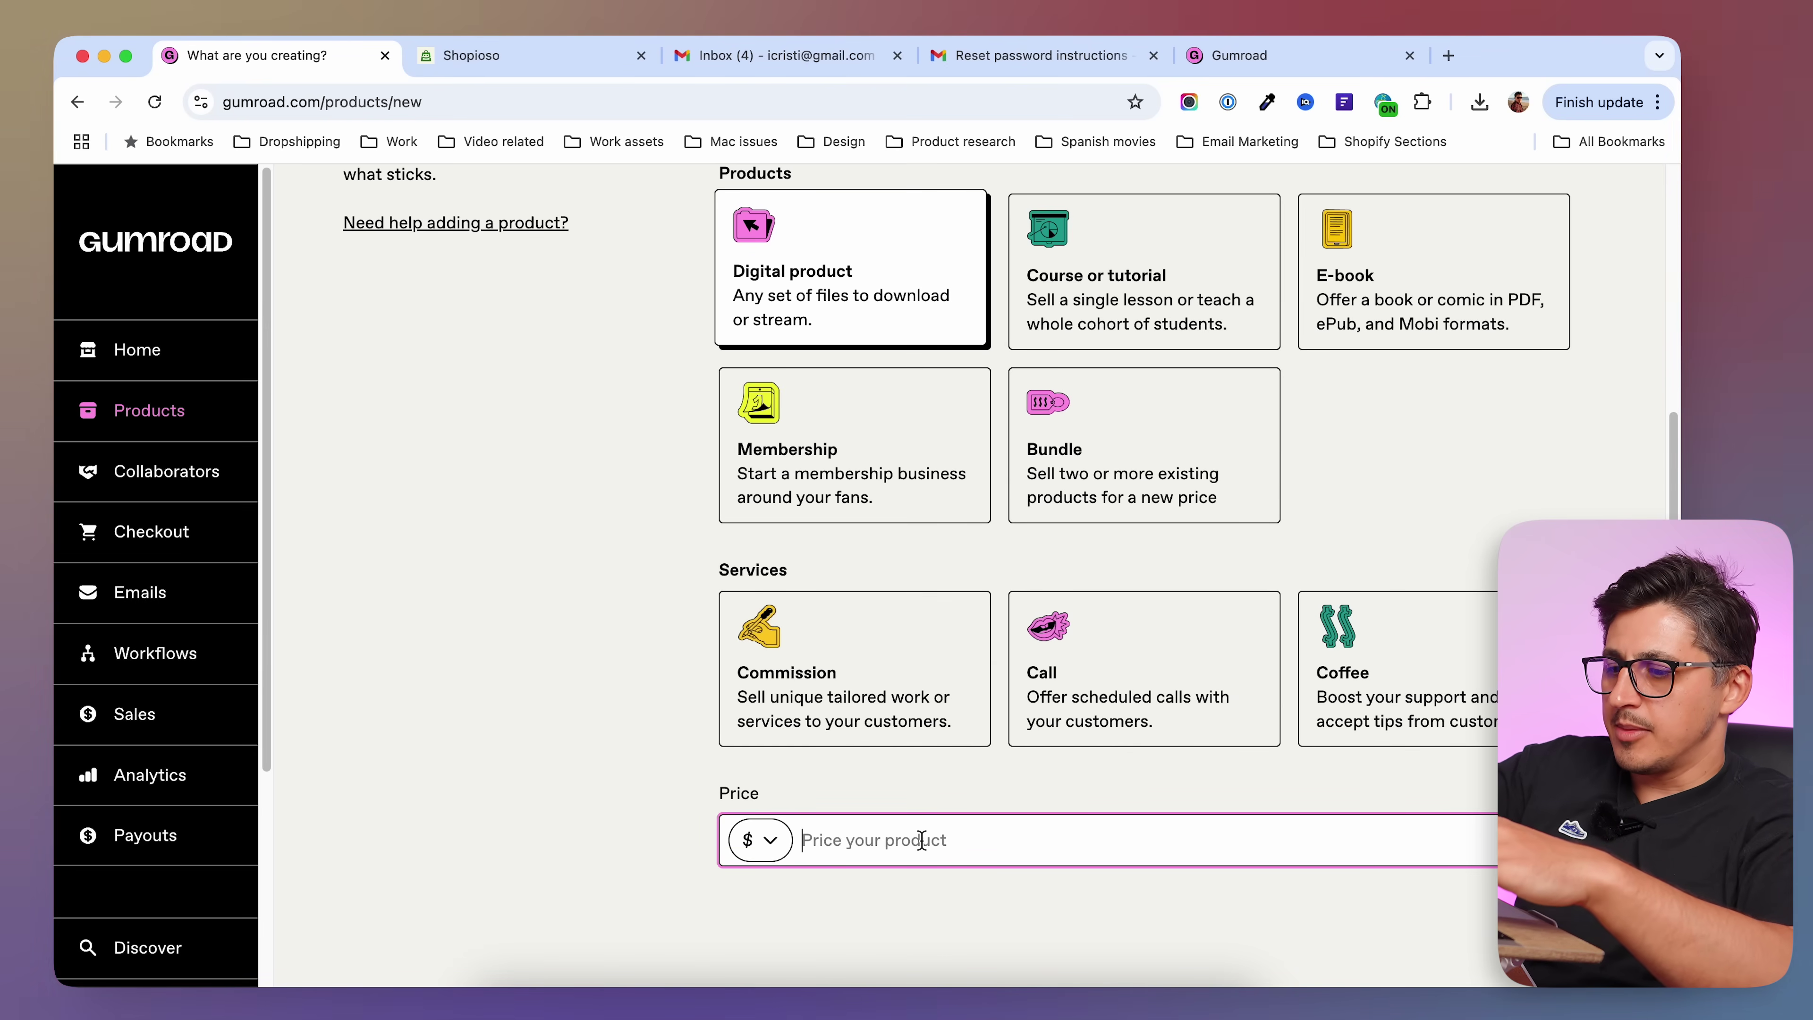
pyautogui.write('49')
pyautogui.press('Tab')
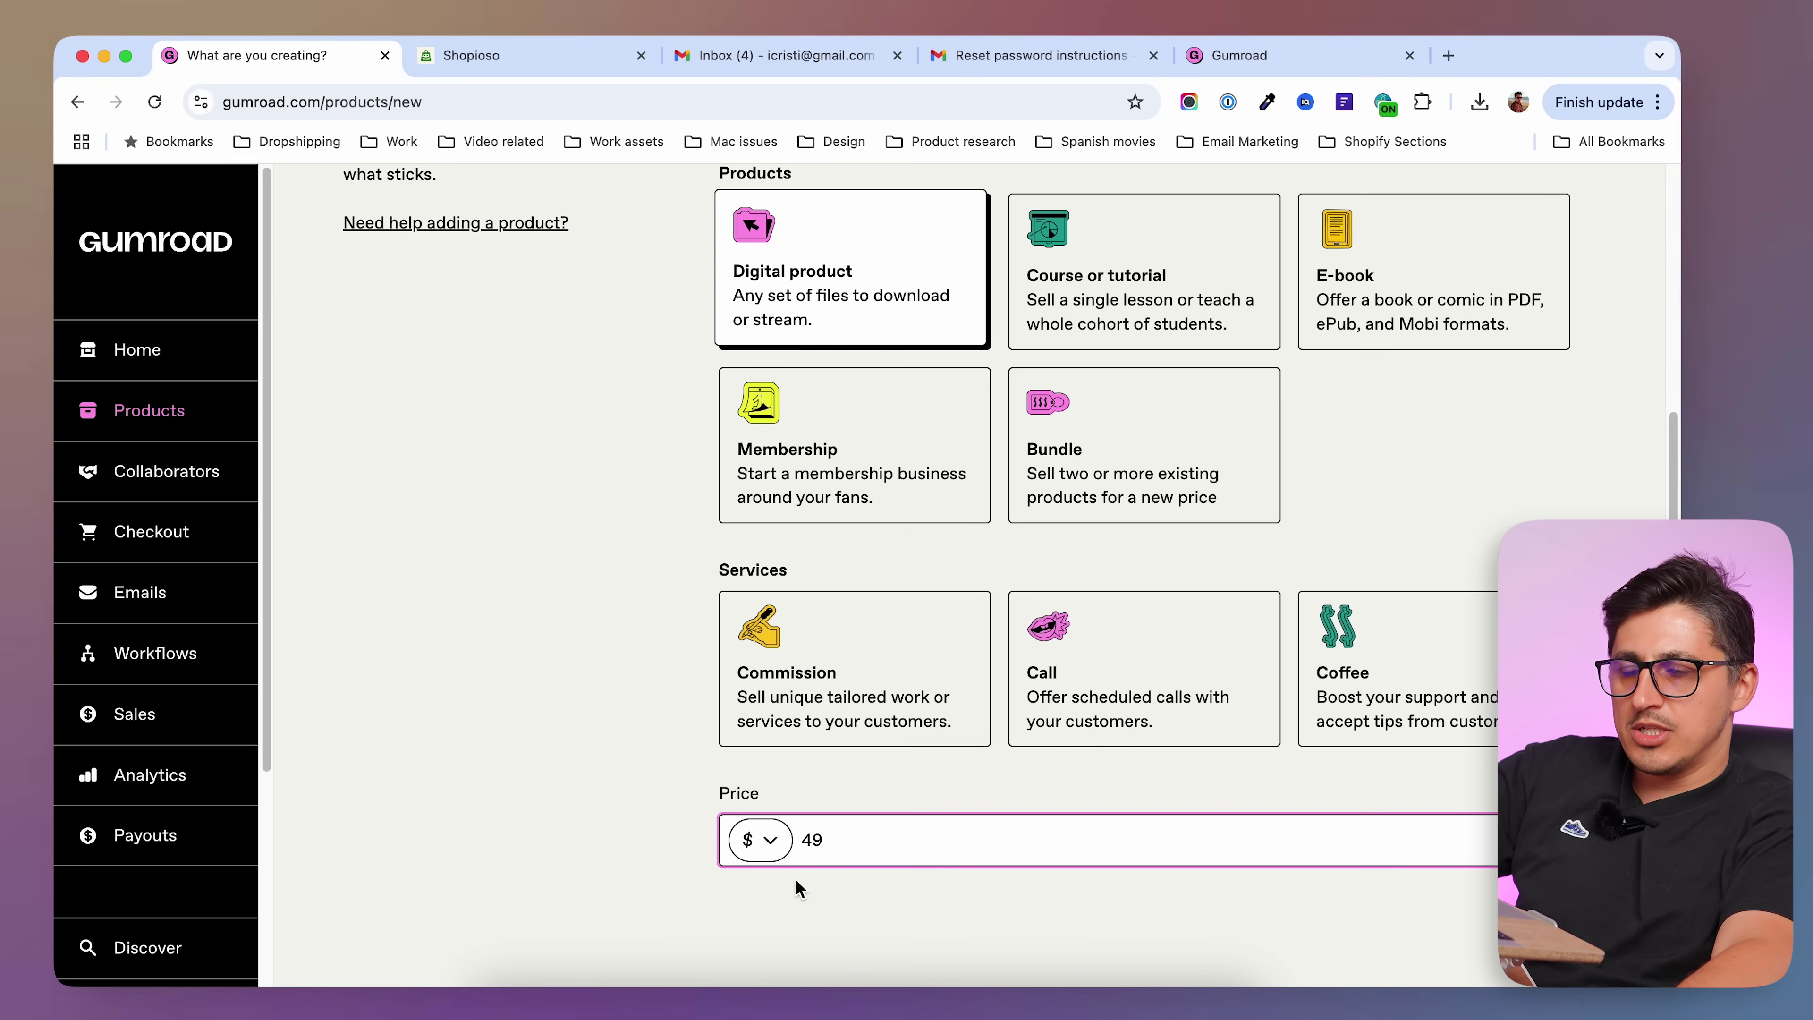
pyautogui.click(771, 853)
pyautogui.click(614, 805)
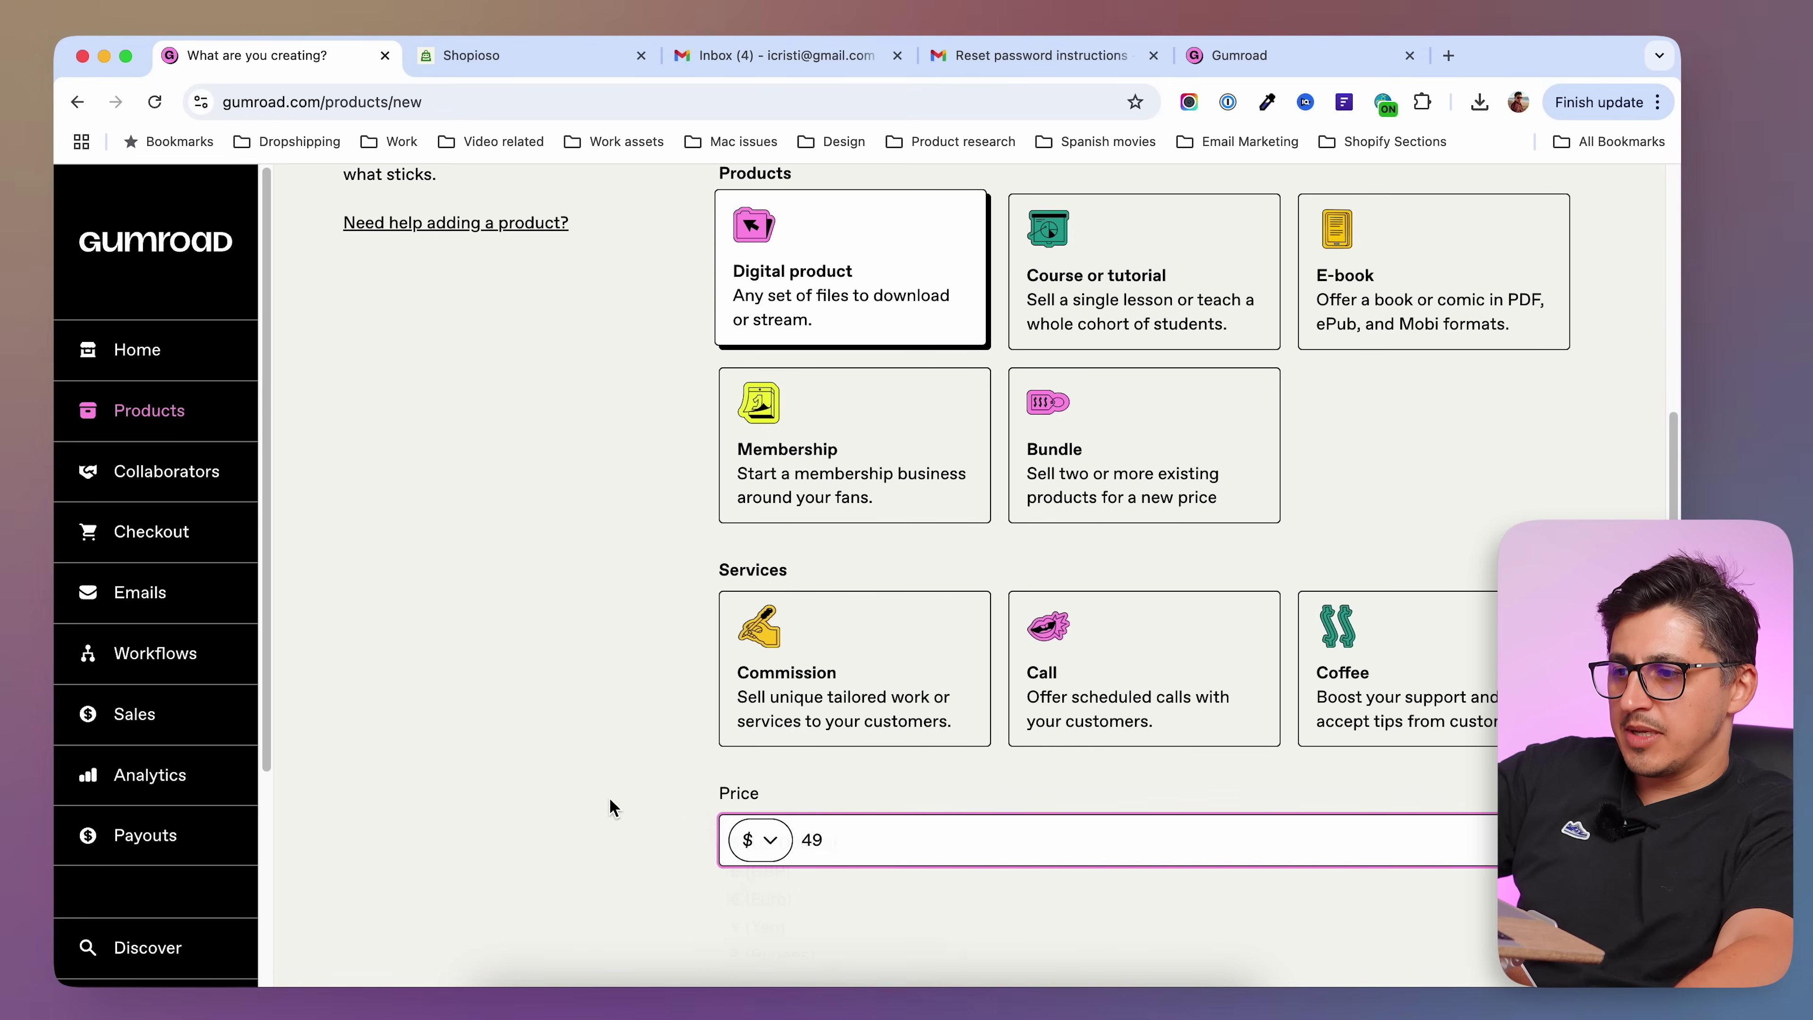
pyautogui.scroll(5, 625, 876)
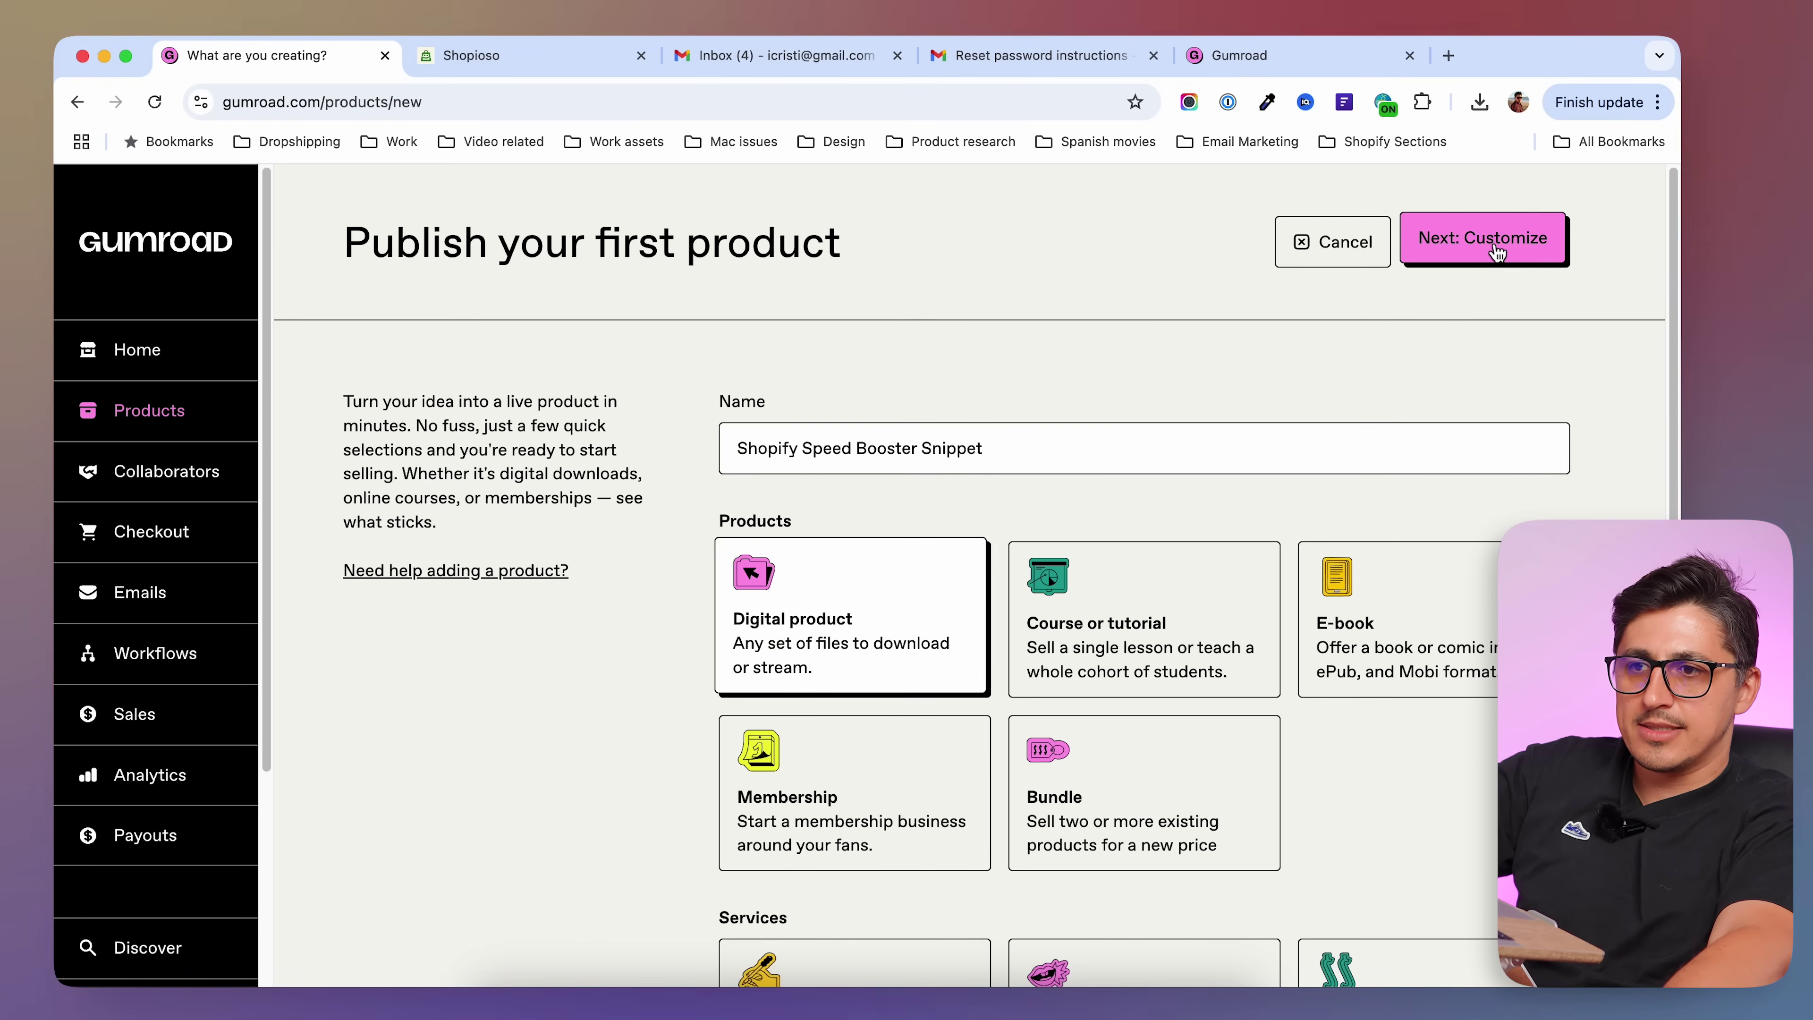
pyautogui.click(1495, 248)
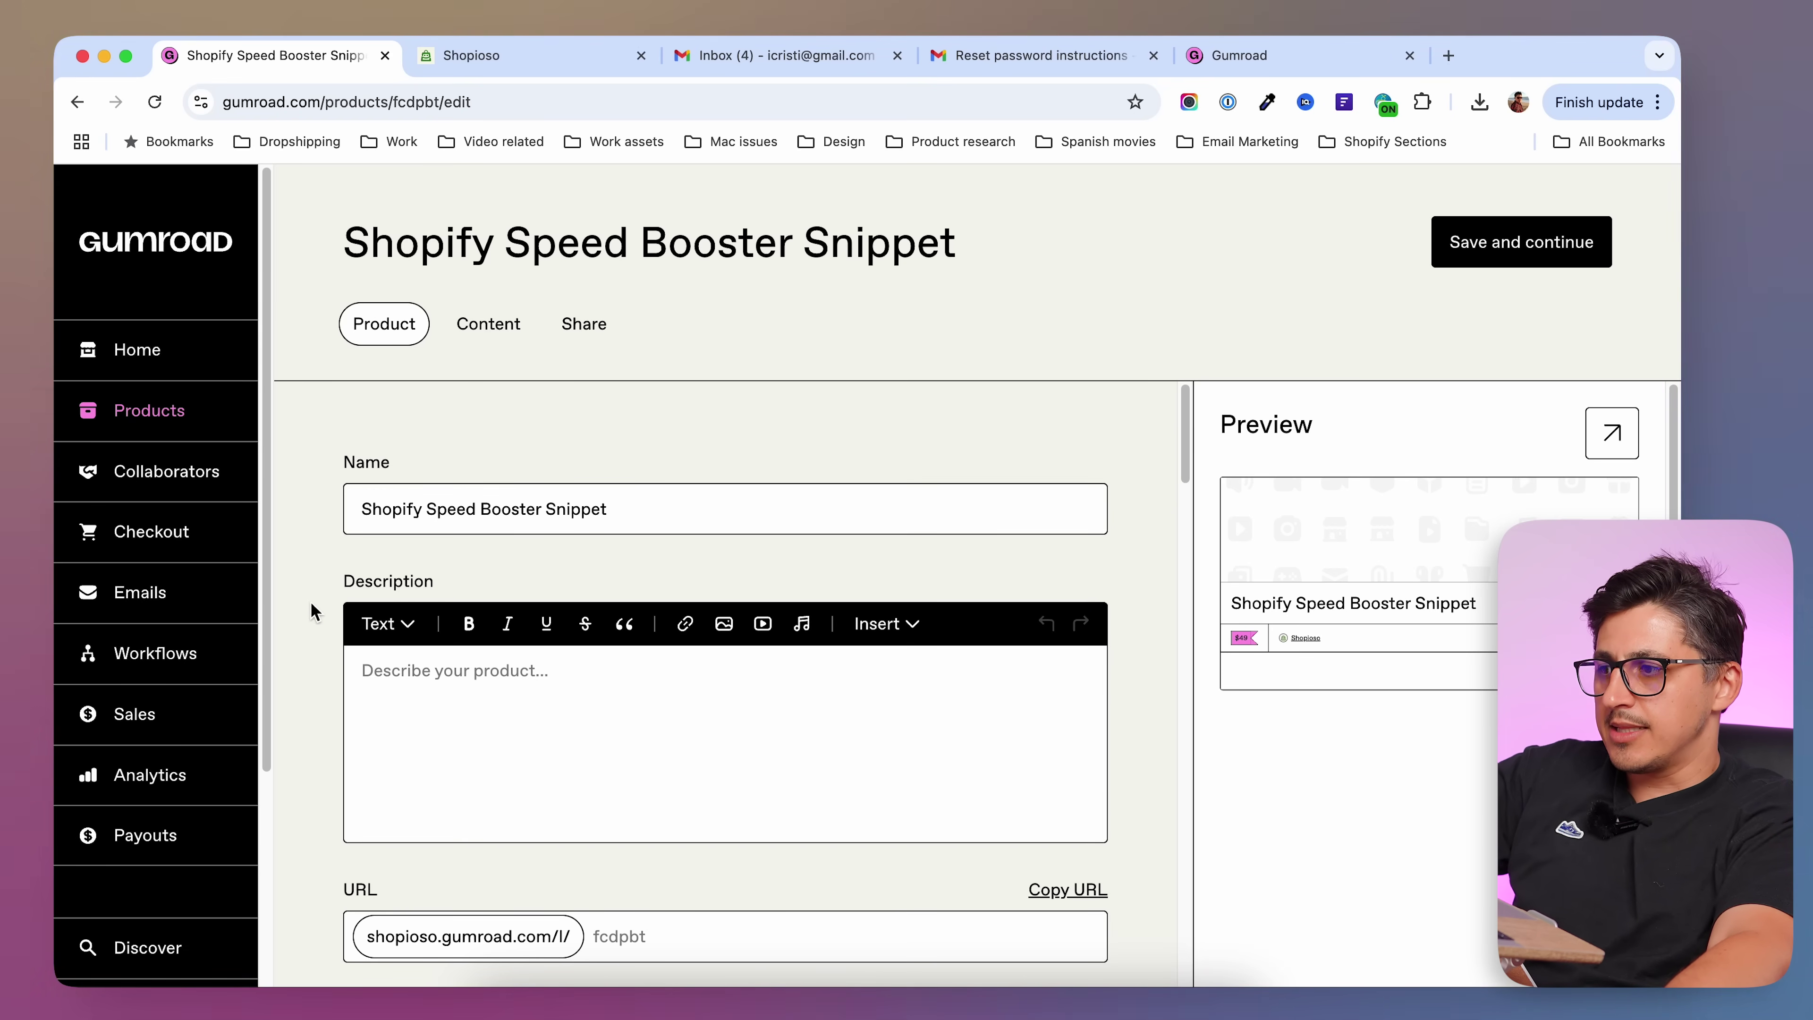
# - Paste the sales copy starting 'Is your Shopify store taking too long to load?' into Description
pyautogui.scroll(-2, 414, 589)
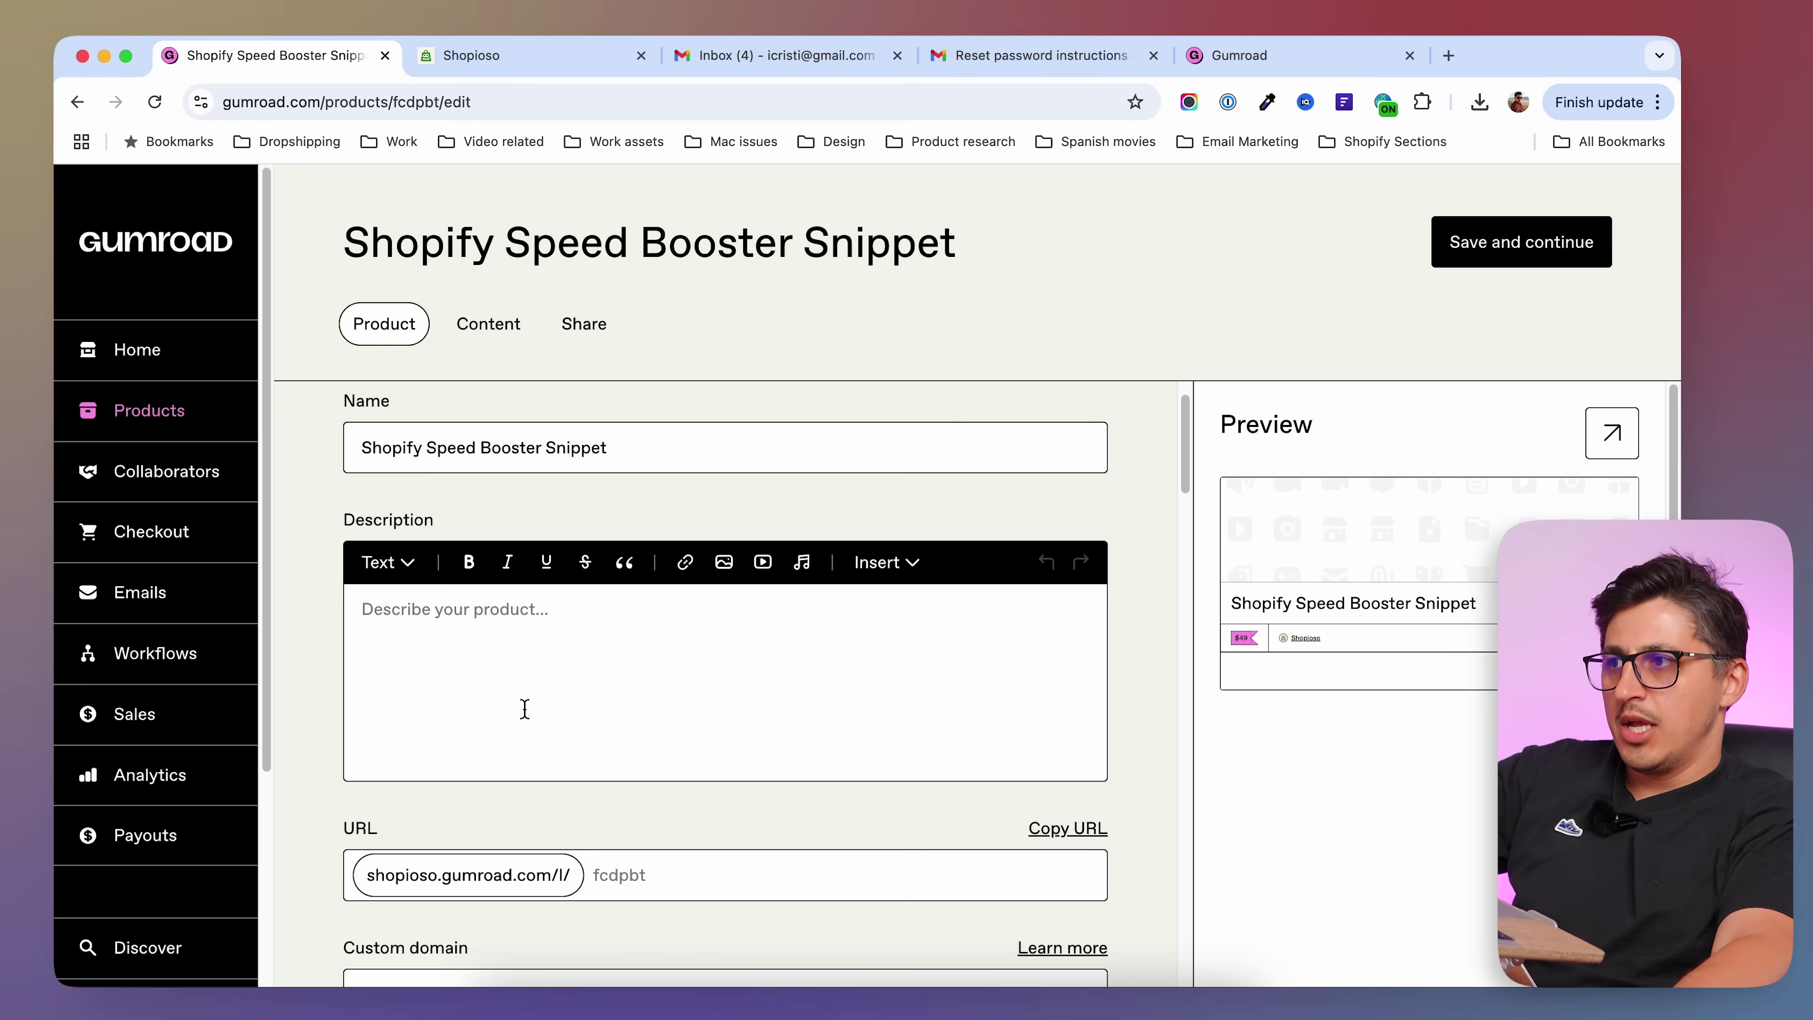
pyautogui.click(885, 1007)
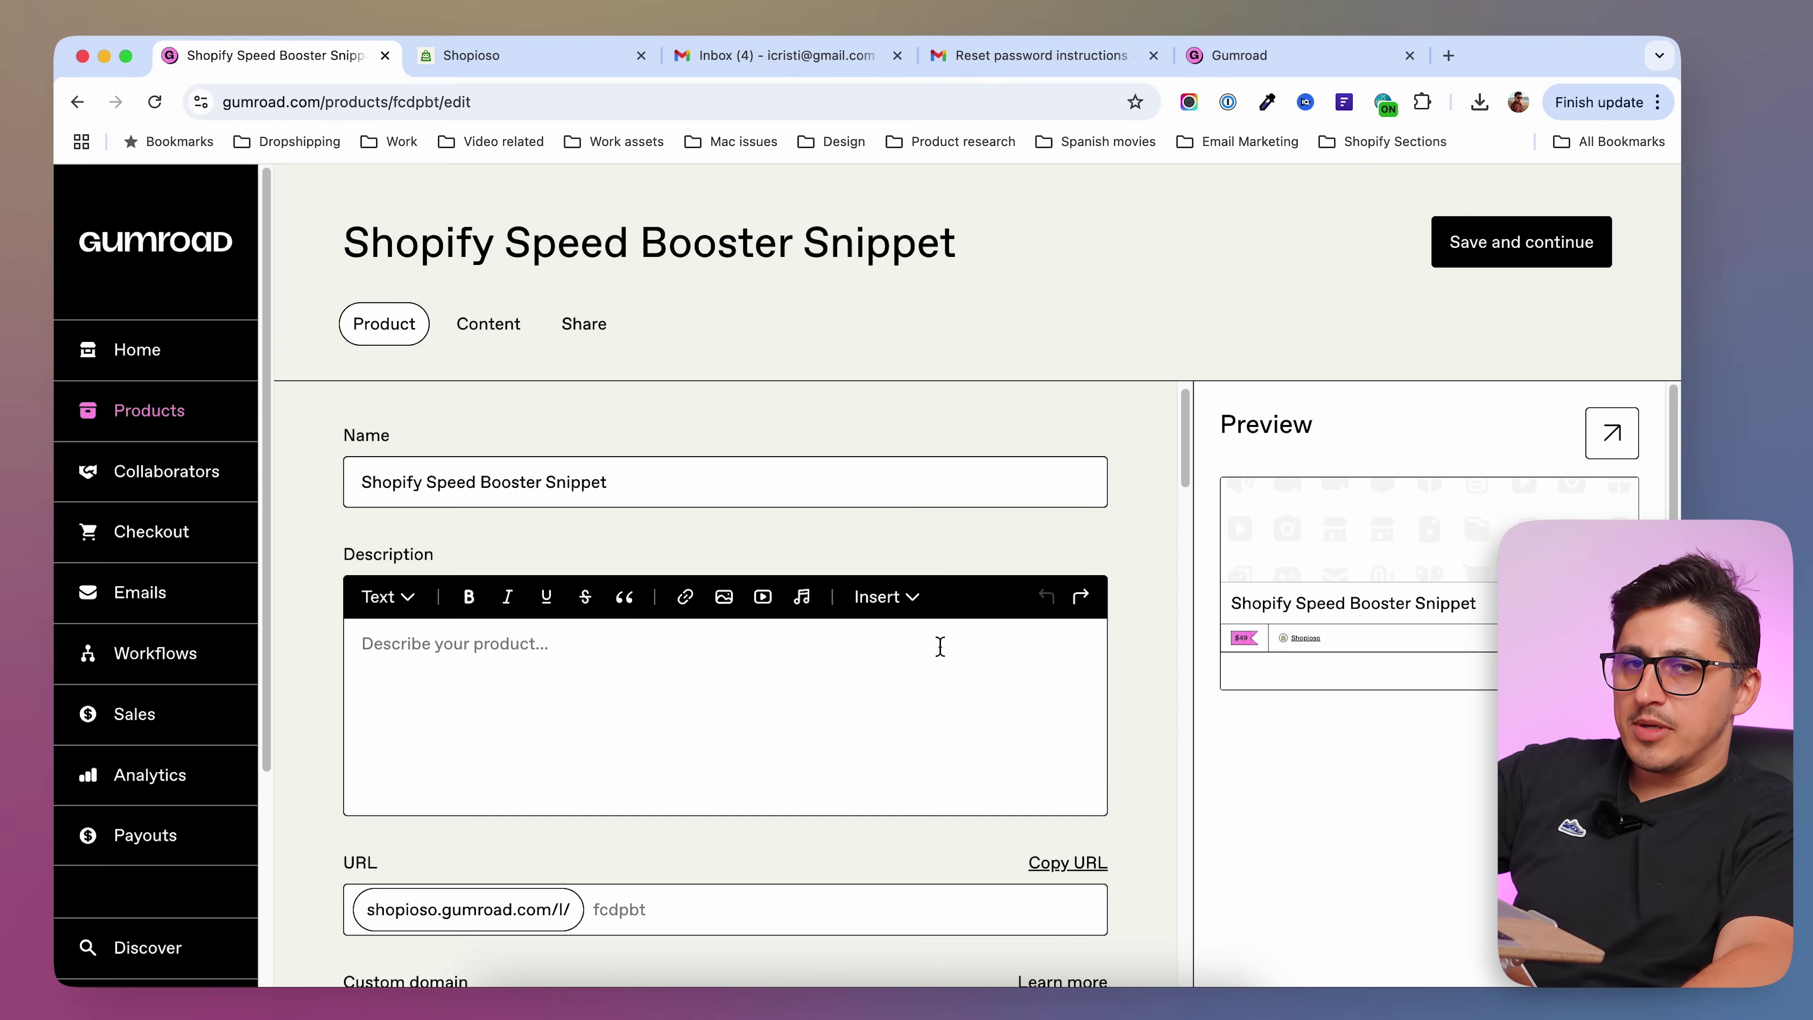
pyautogui.click(819, 687)
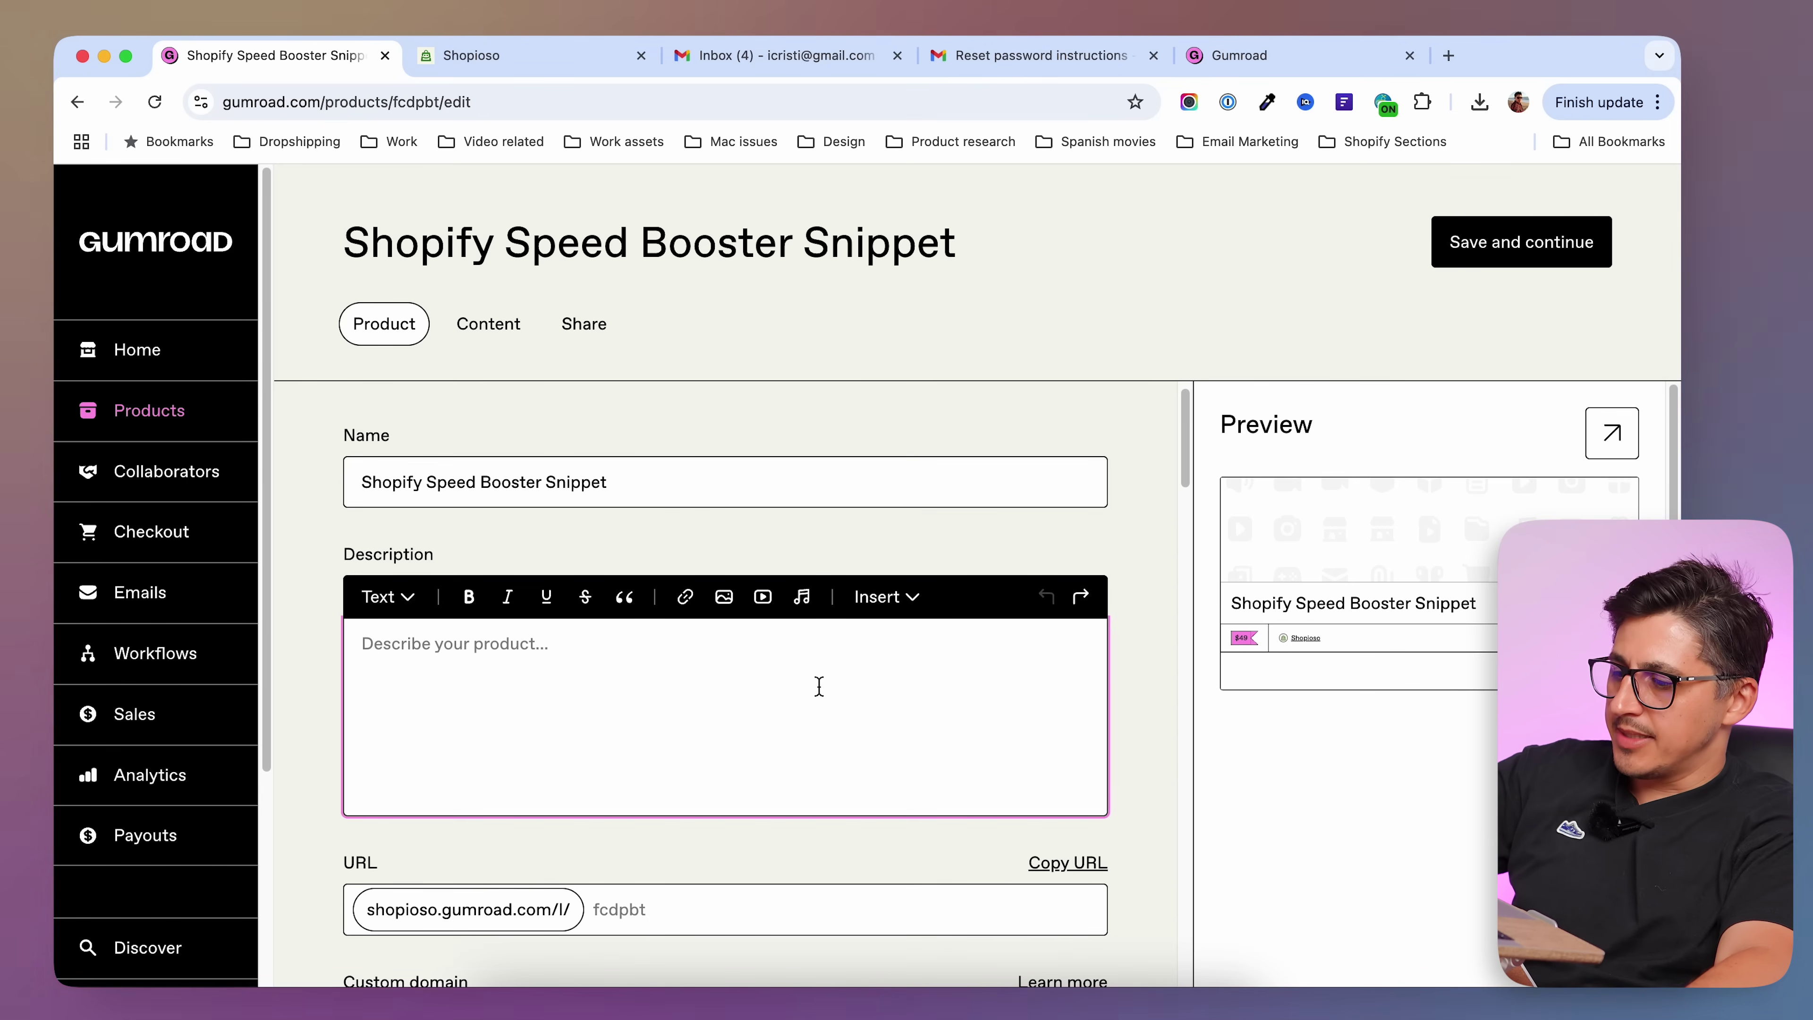
pyautogui.press('super+v')
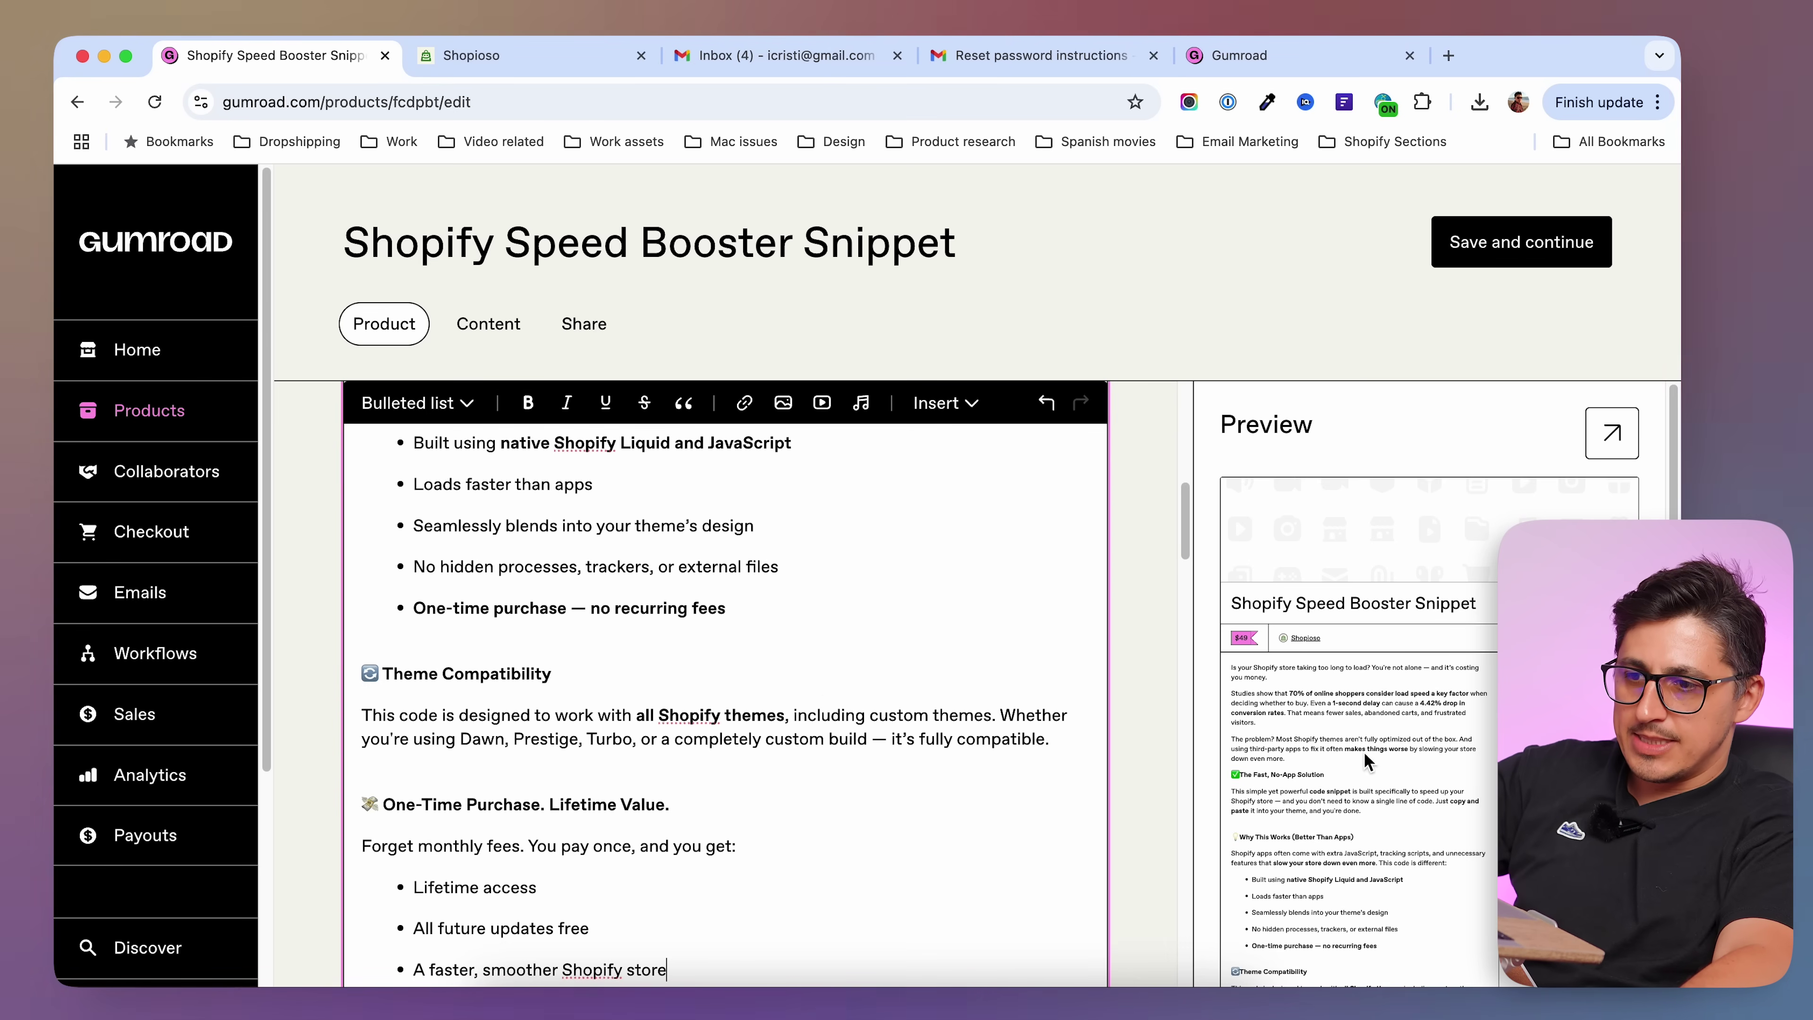
pyautogui.scroll(-3, 1365, 757)
pyautogui.scroll(3, 1409, 750)
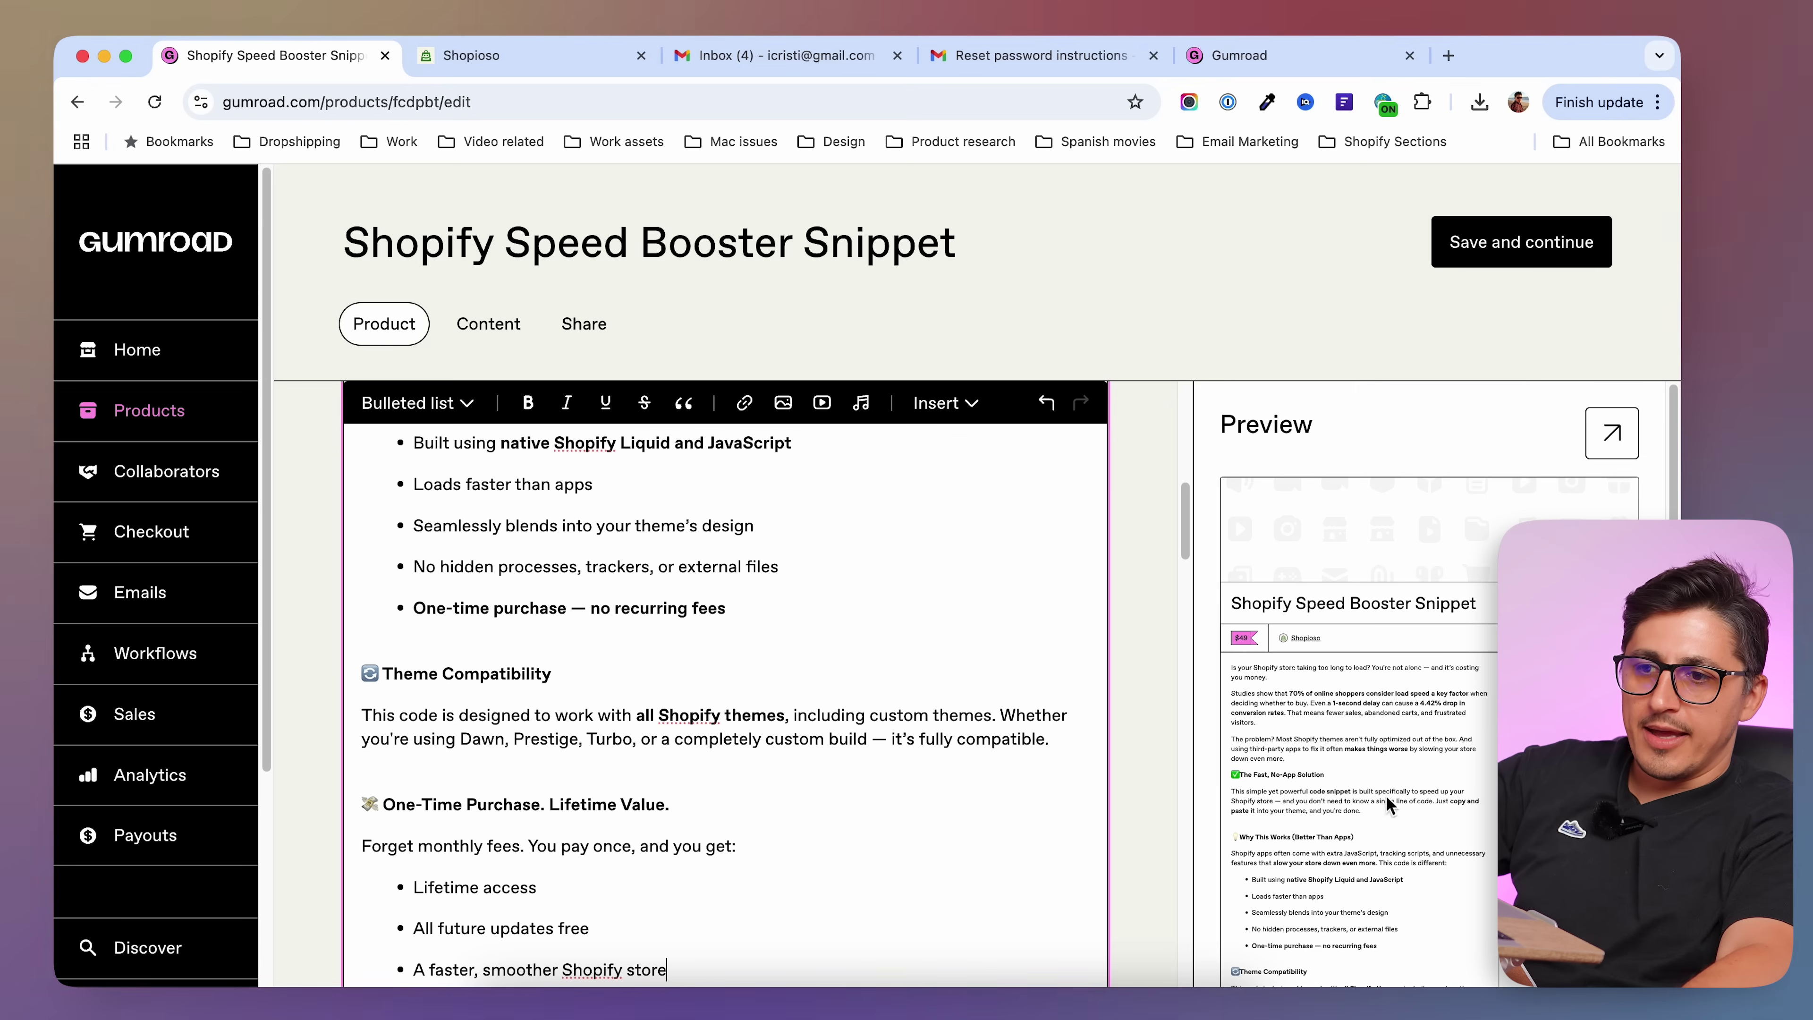
pyautogui.scroll(15, 1141, 592)
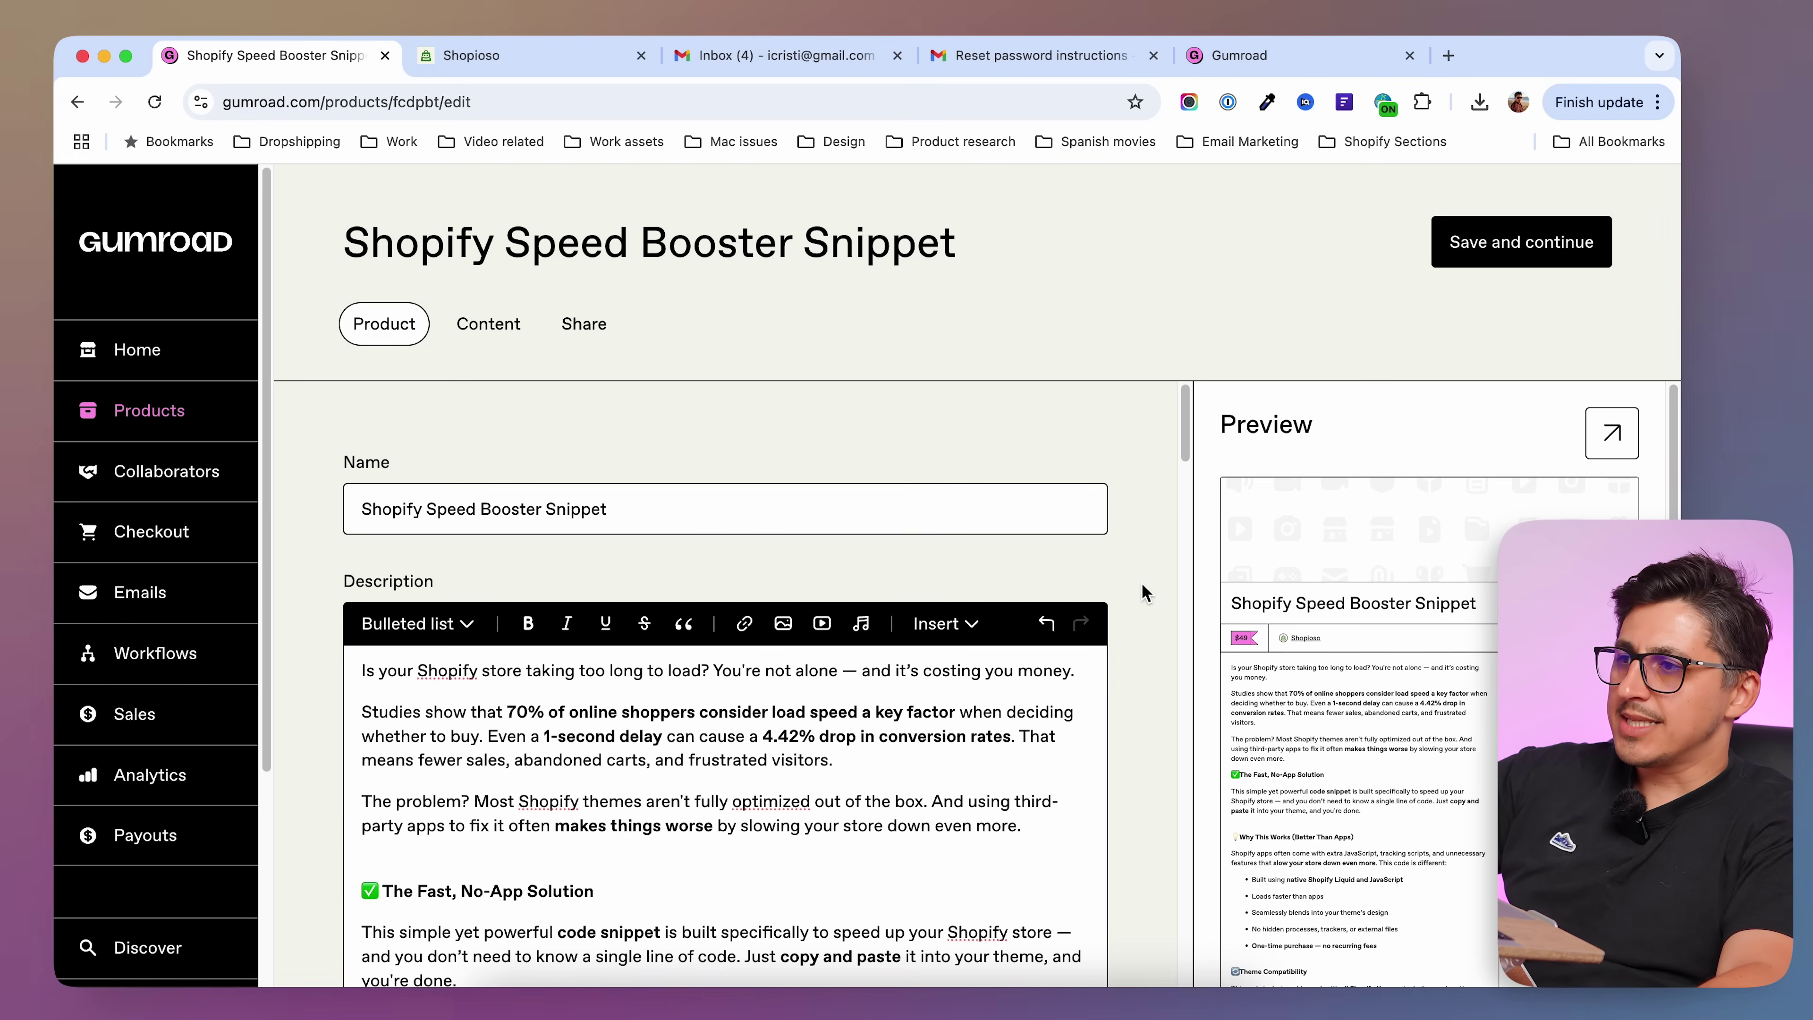
pyautogui.scroll(-15, 1143, 584)
pyautogui.click(717, 654)
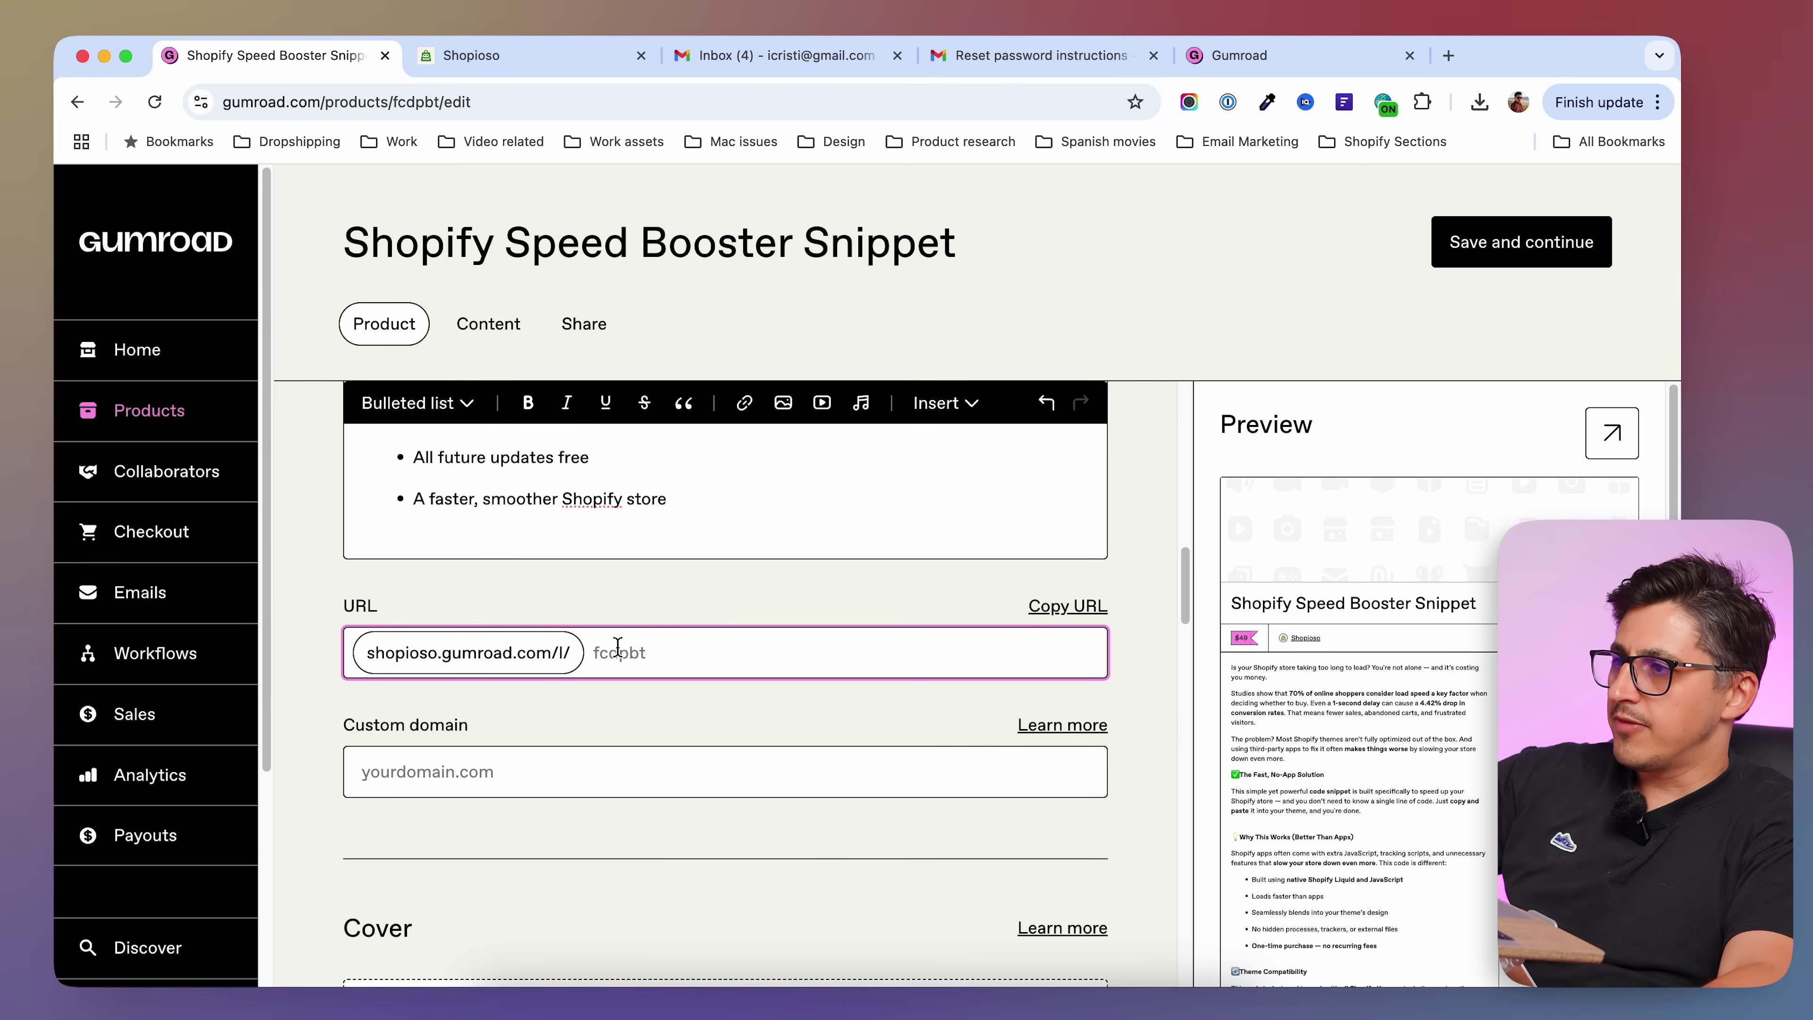
# - Copy the product title into the URL slug, hyphenated as 'Shopify-Speed-Booster-Snippet'
pyautogui.moveTo(338, 240); pyautogui.dragTo(932, 248)
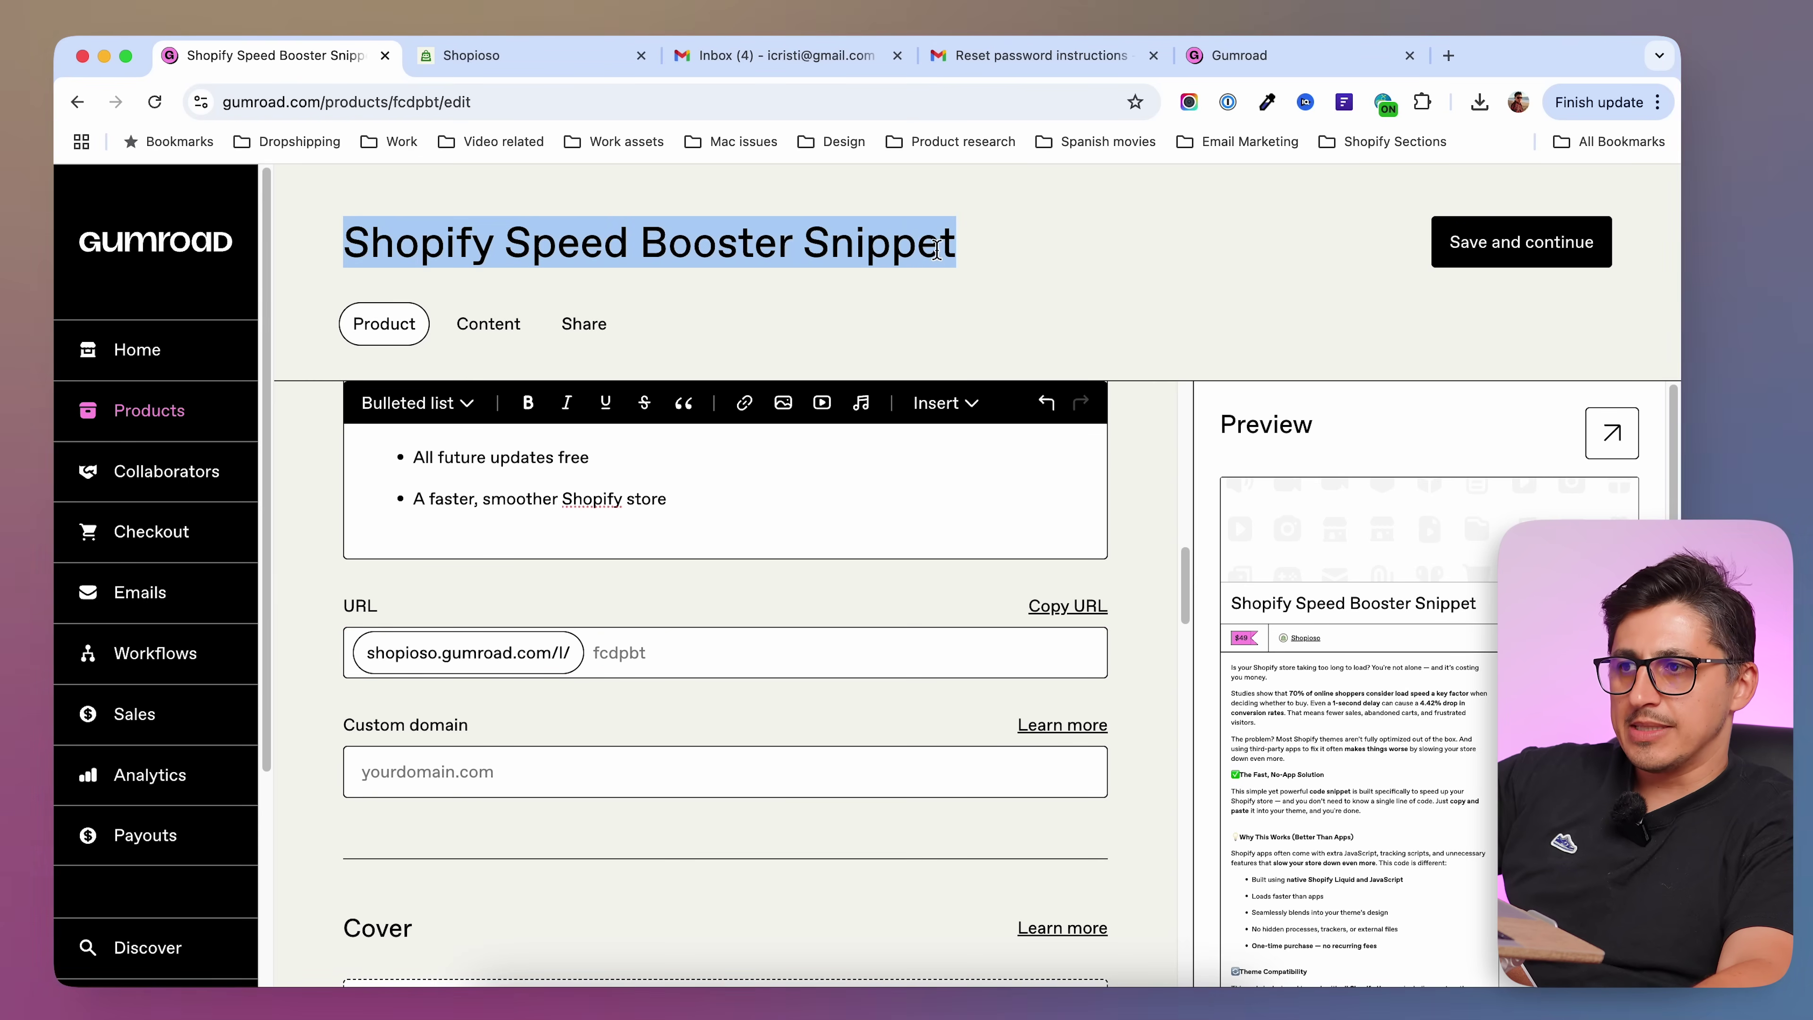
pyautogui.rightClick(926, 247)
pyautogui.click(1012, 296)
pyautogui.click(639, 653)
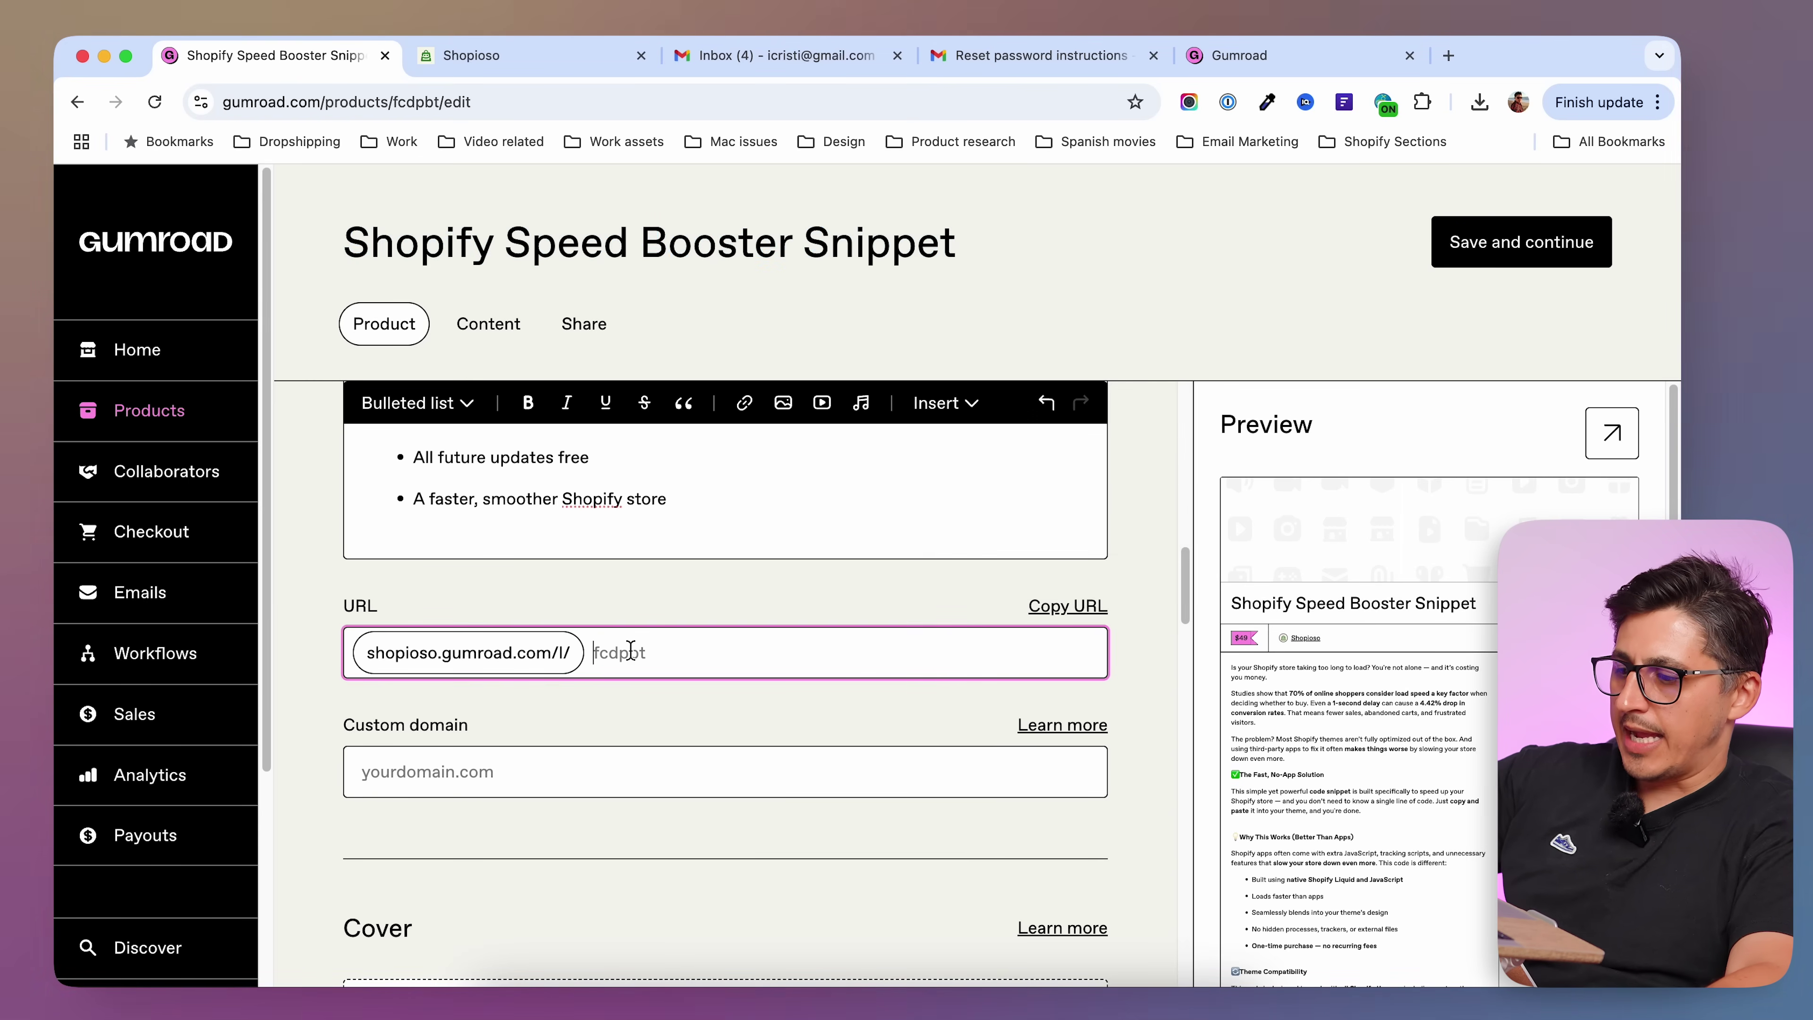
pyautogui.press('super+v')
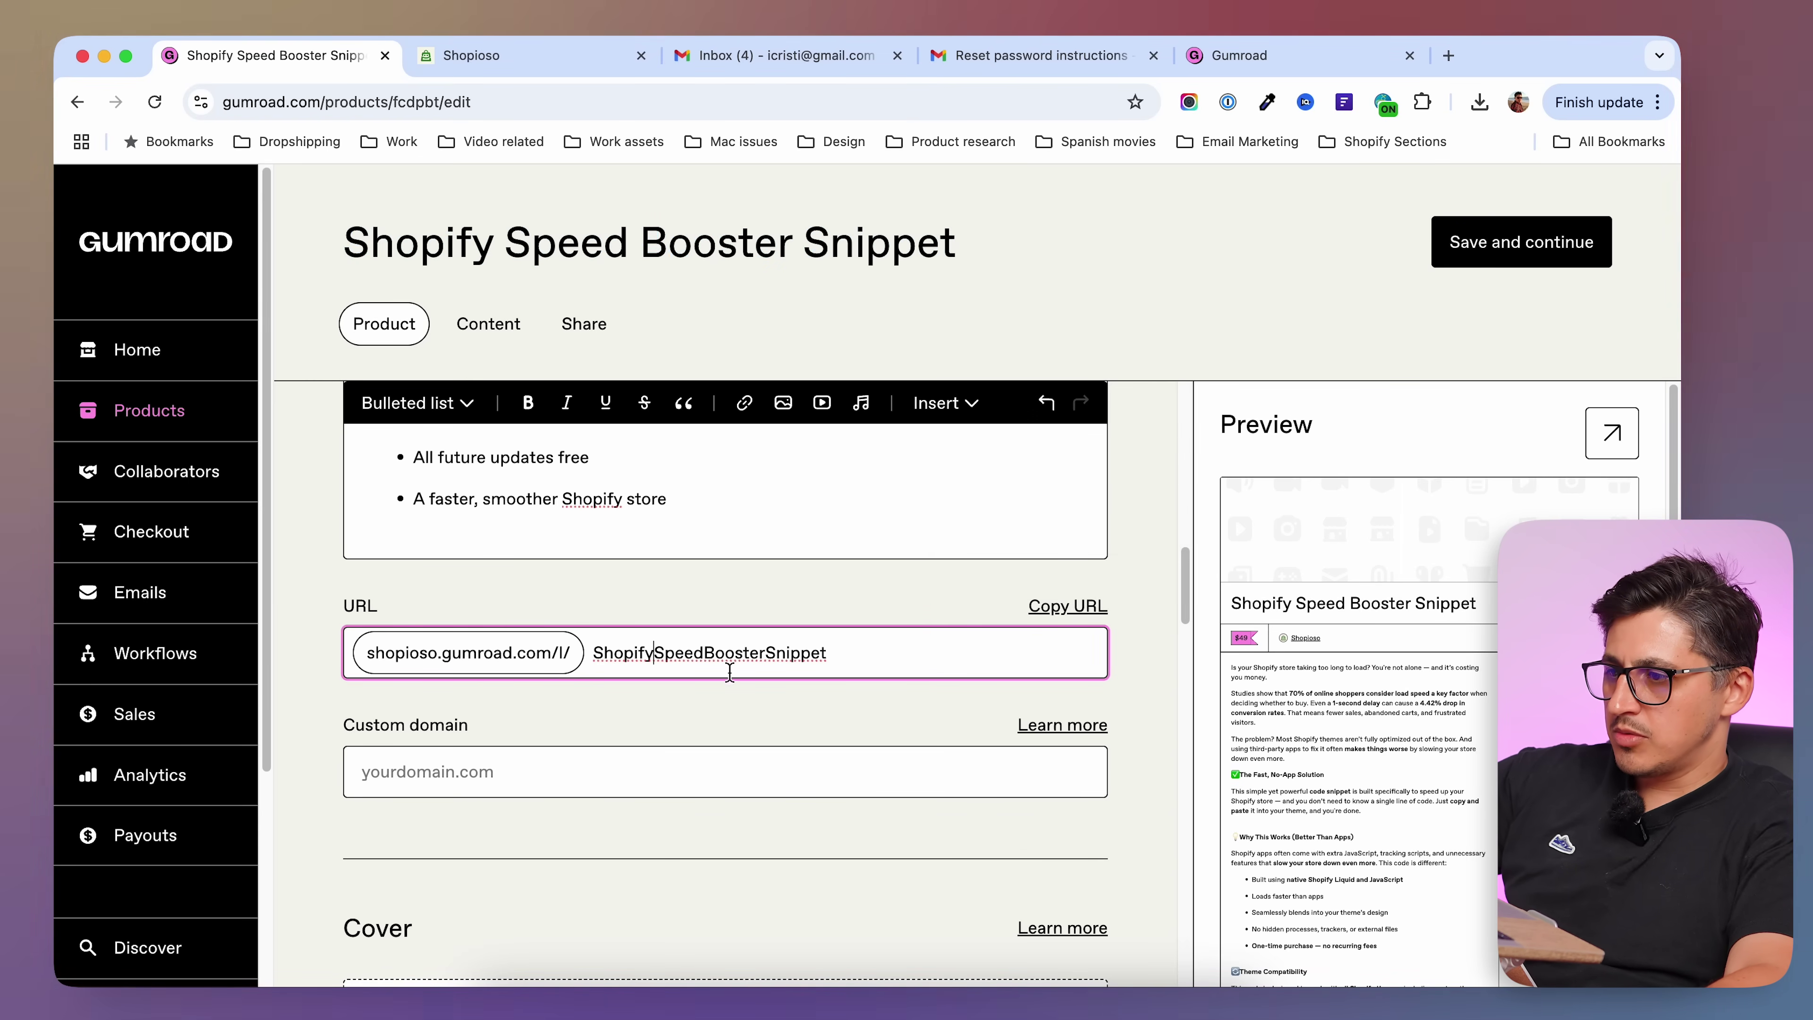
pyautogui.write('-')
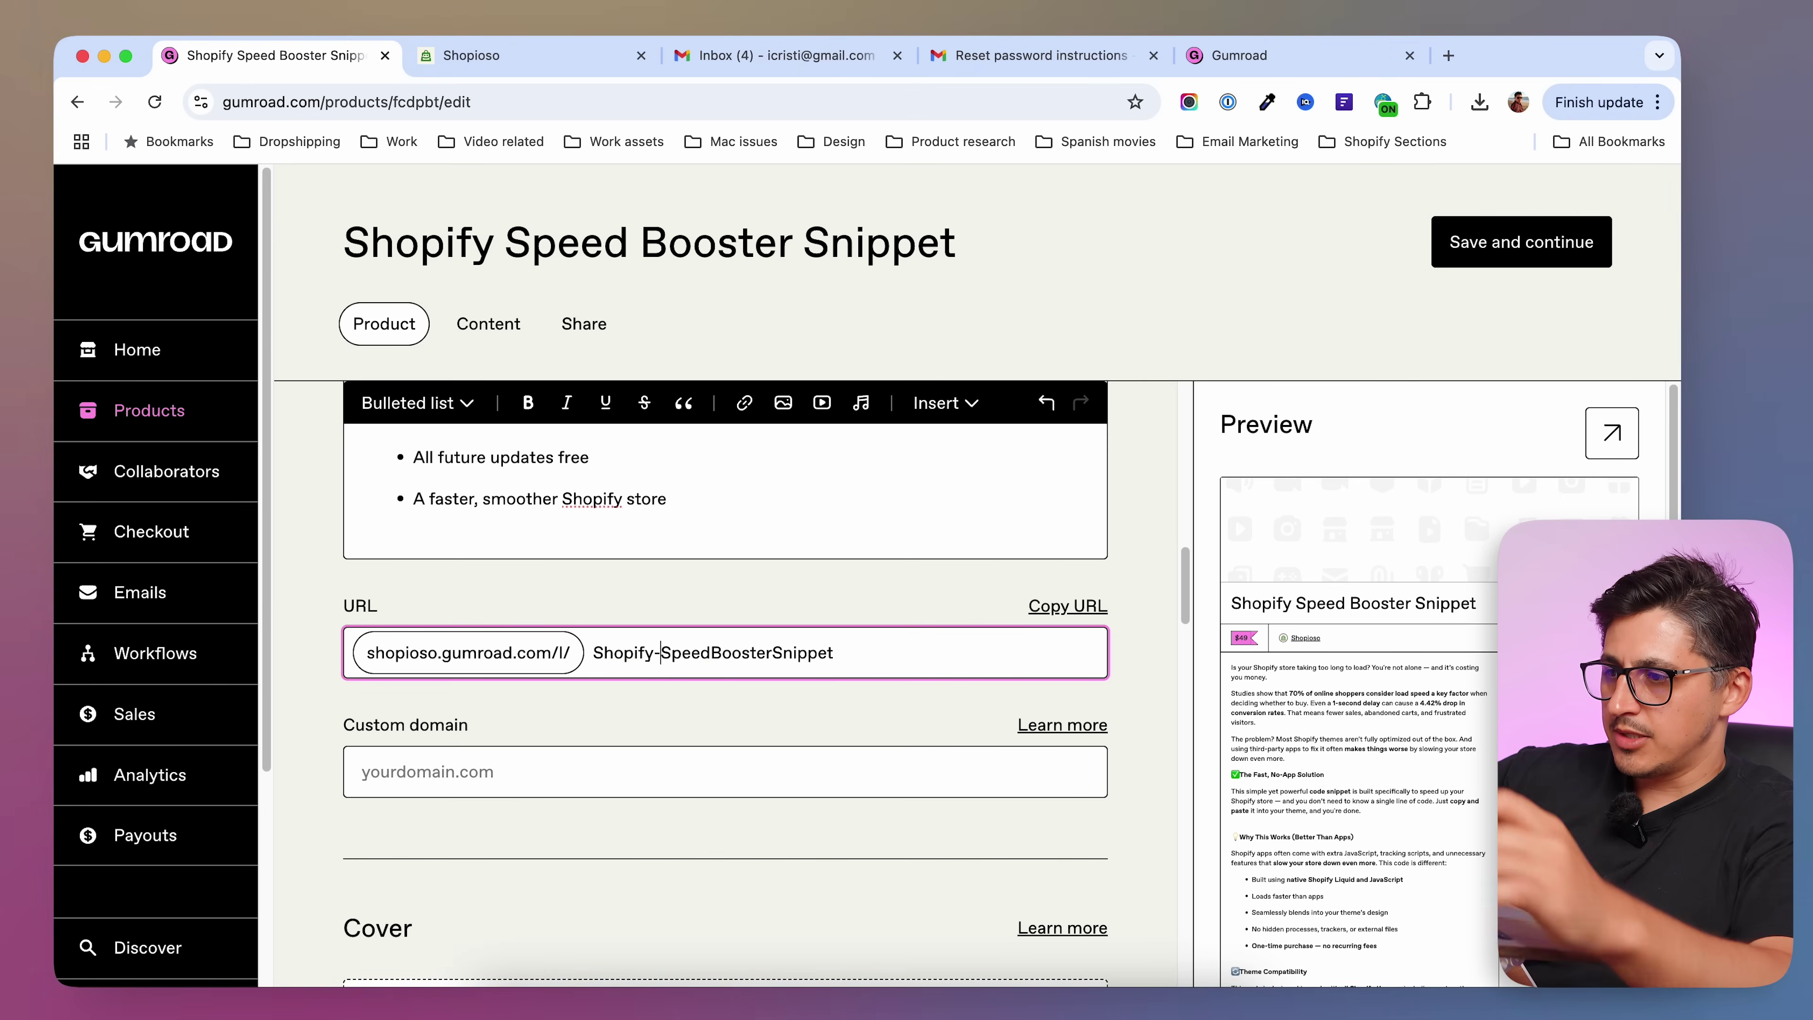
pyautogui.write('-')
pyautogui.click(777, 652)
pyautogui.write('-')
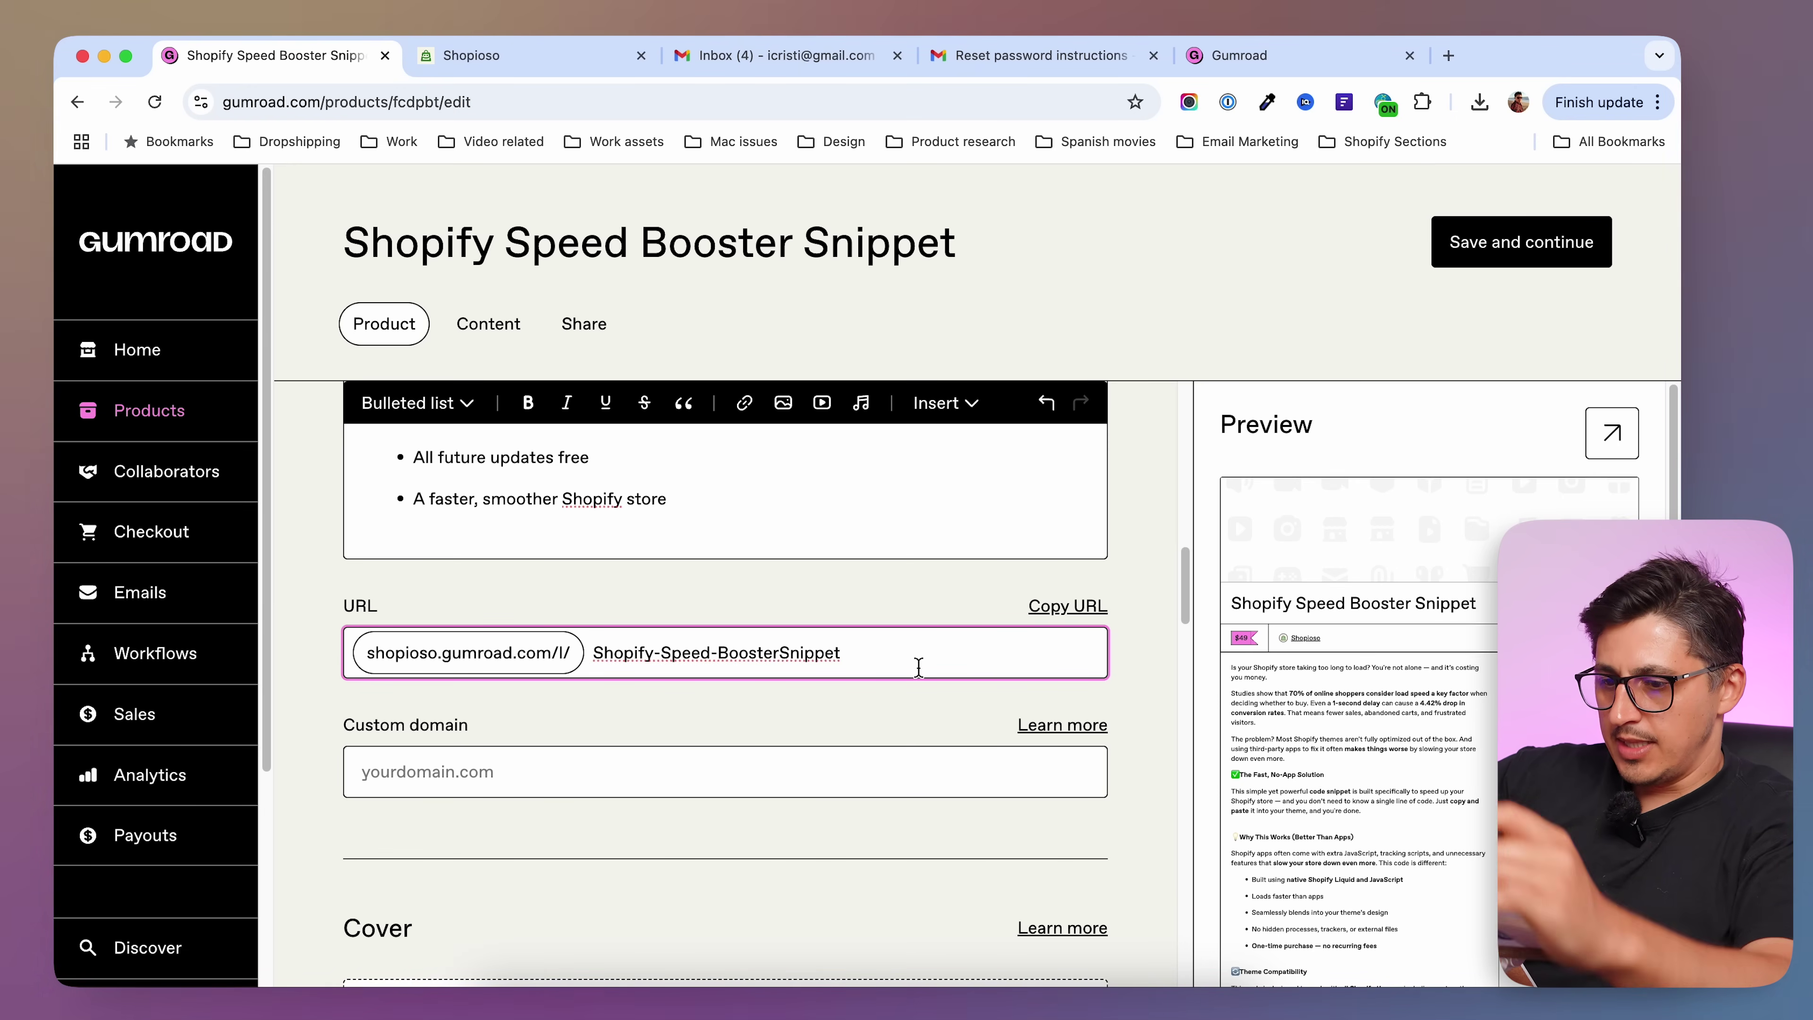
pyautogui.click(911, 709)
pyautogui.scroll(-2, 594, 761)
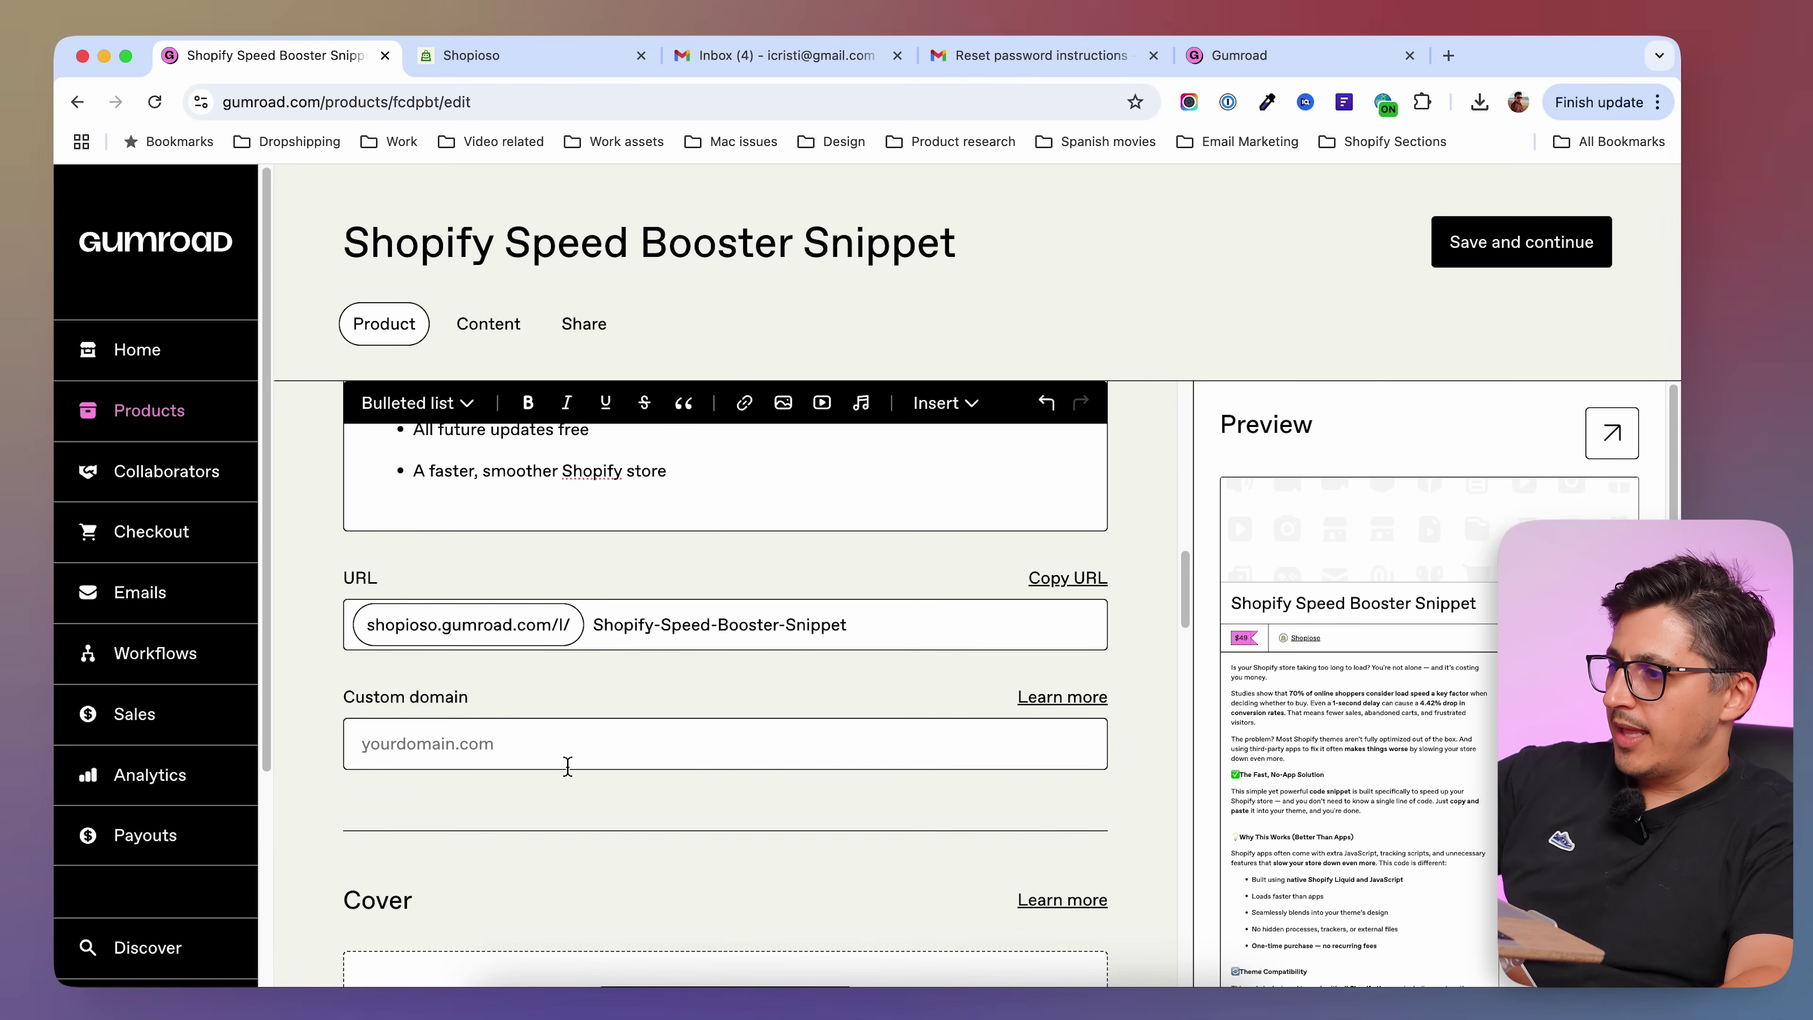
pyautogui.scroll(-1, 588, 739)
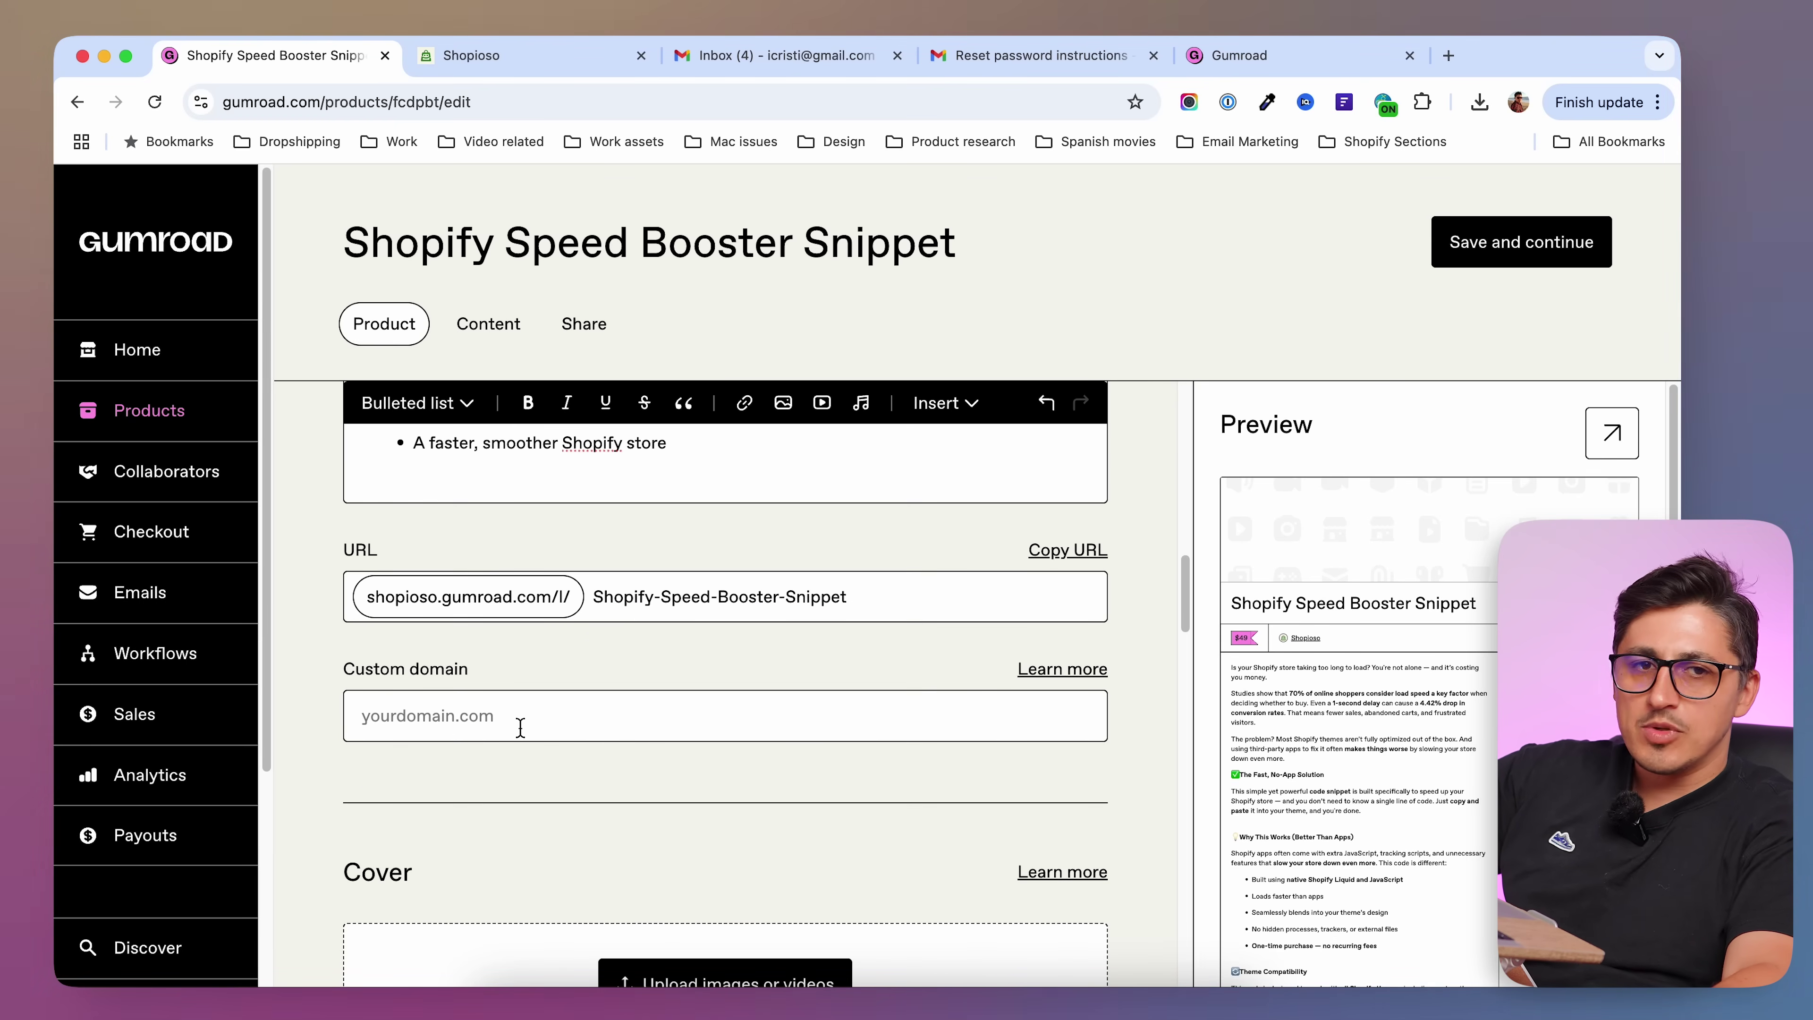
pyautogui.scroll(-5, 530, 733)
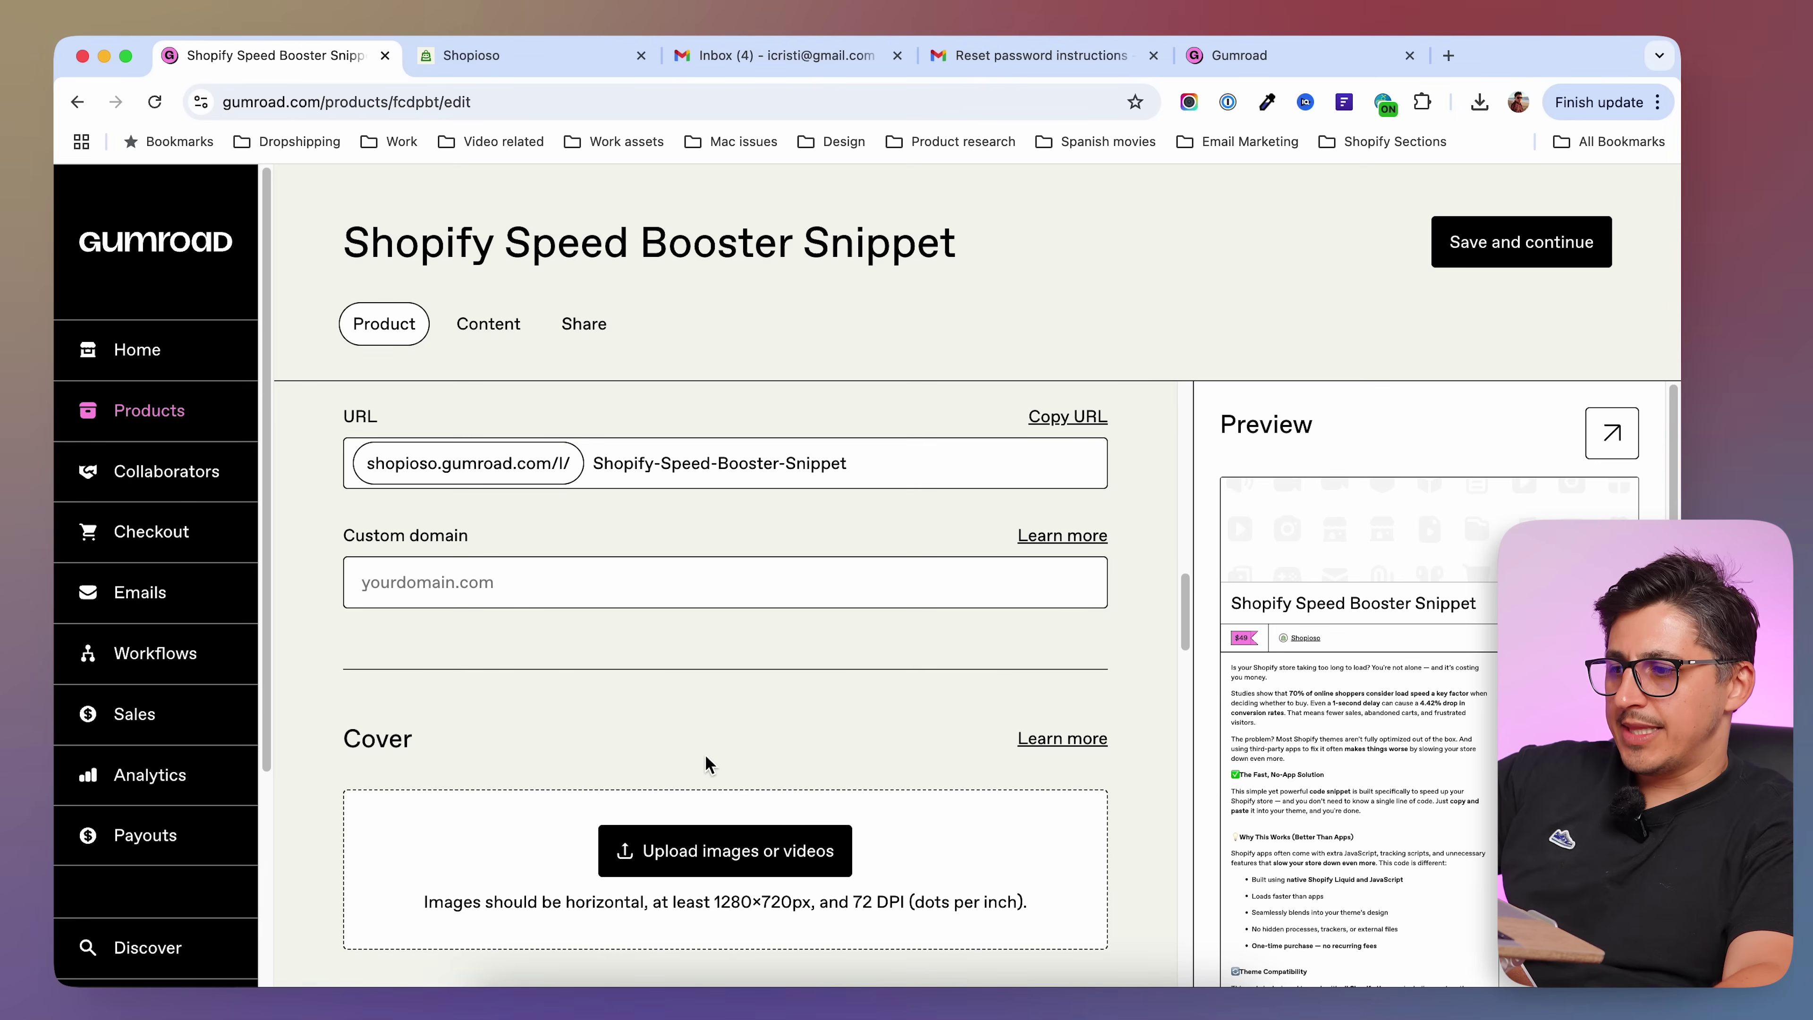
# - Upload the before-and-after speed PNG from the Desktop as the 1280×720px cover
pyautogui.moveTo(721, 906); pyautogui.dragTo(812, 905)
pyautogui.click(735, 906)
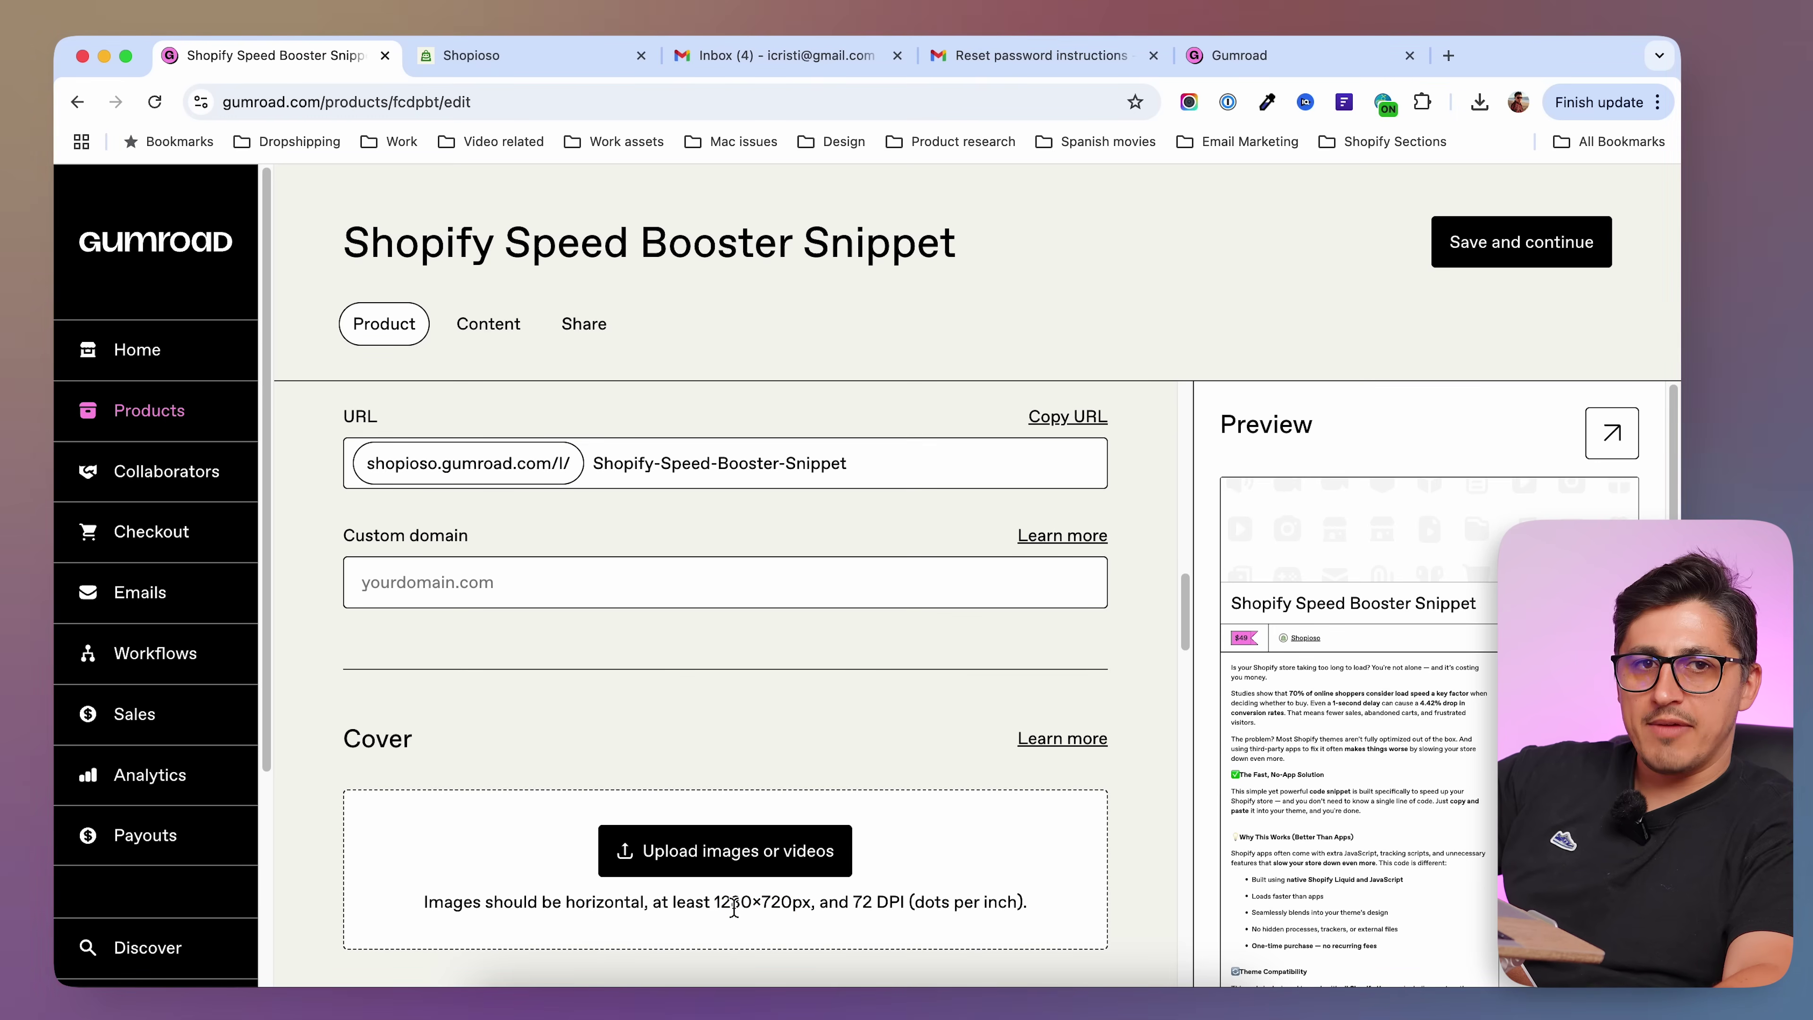
pyautogui.moveTo(715, 902); pyautogui.dragTo(802, 900)
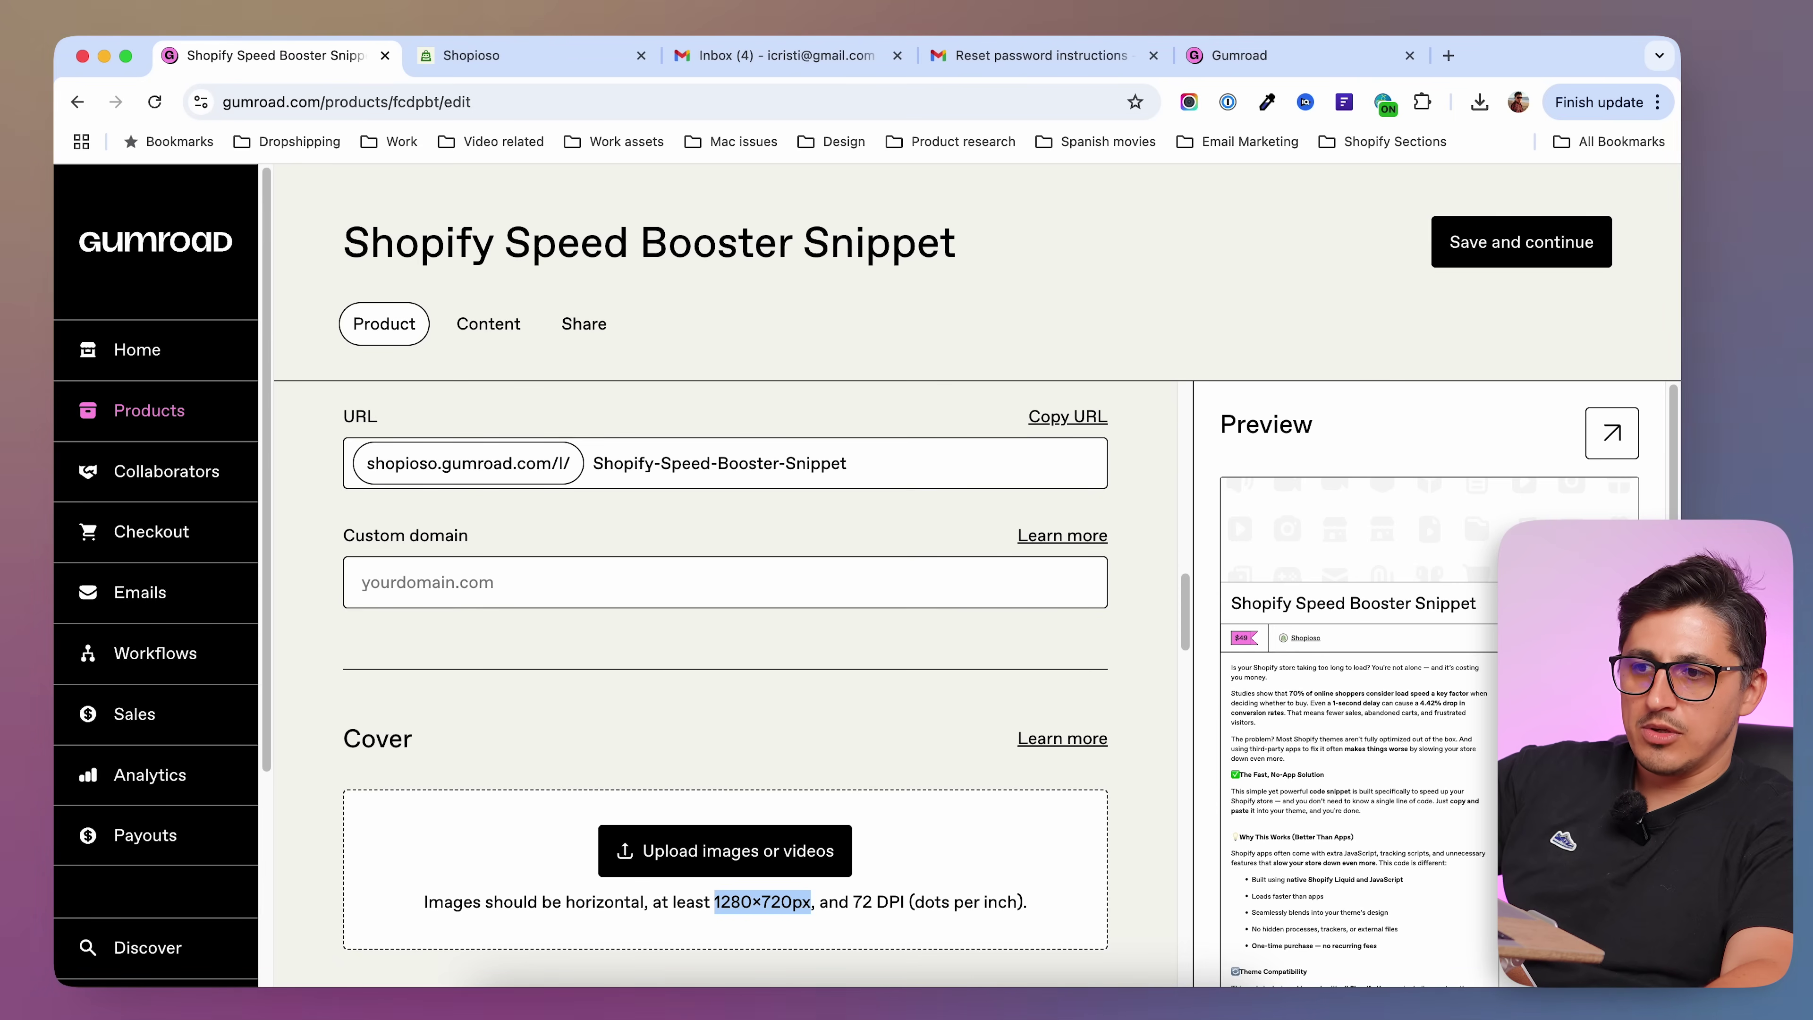
pyautogui.click(727, 850)
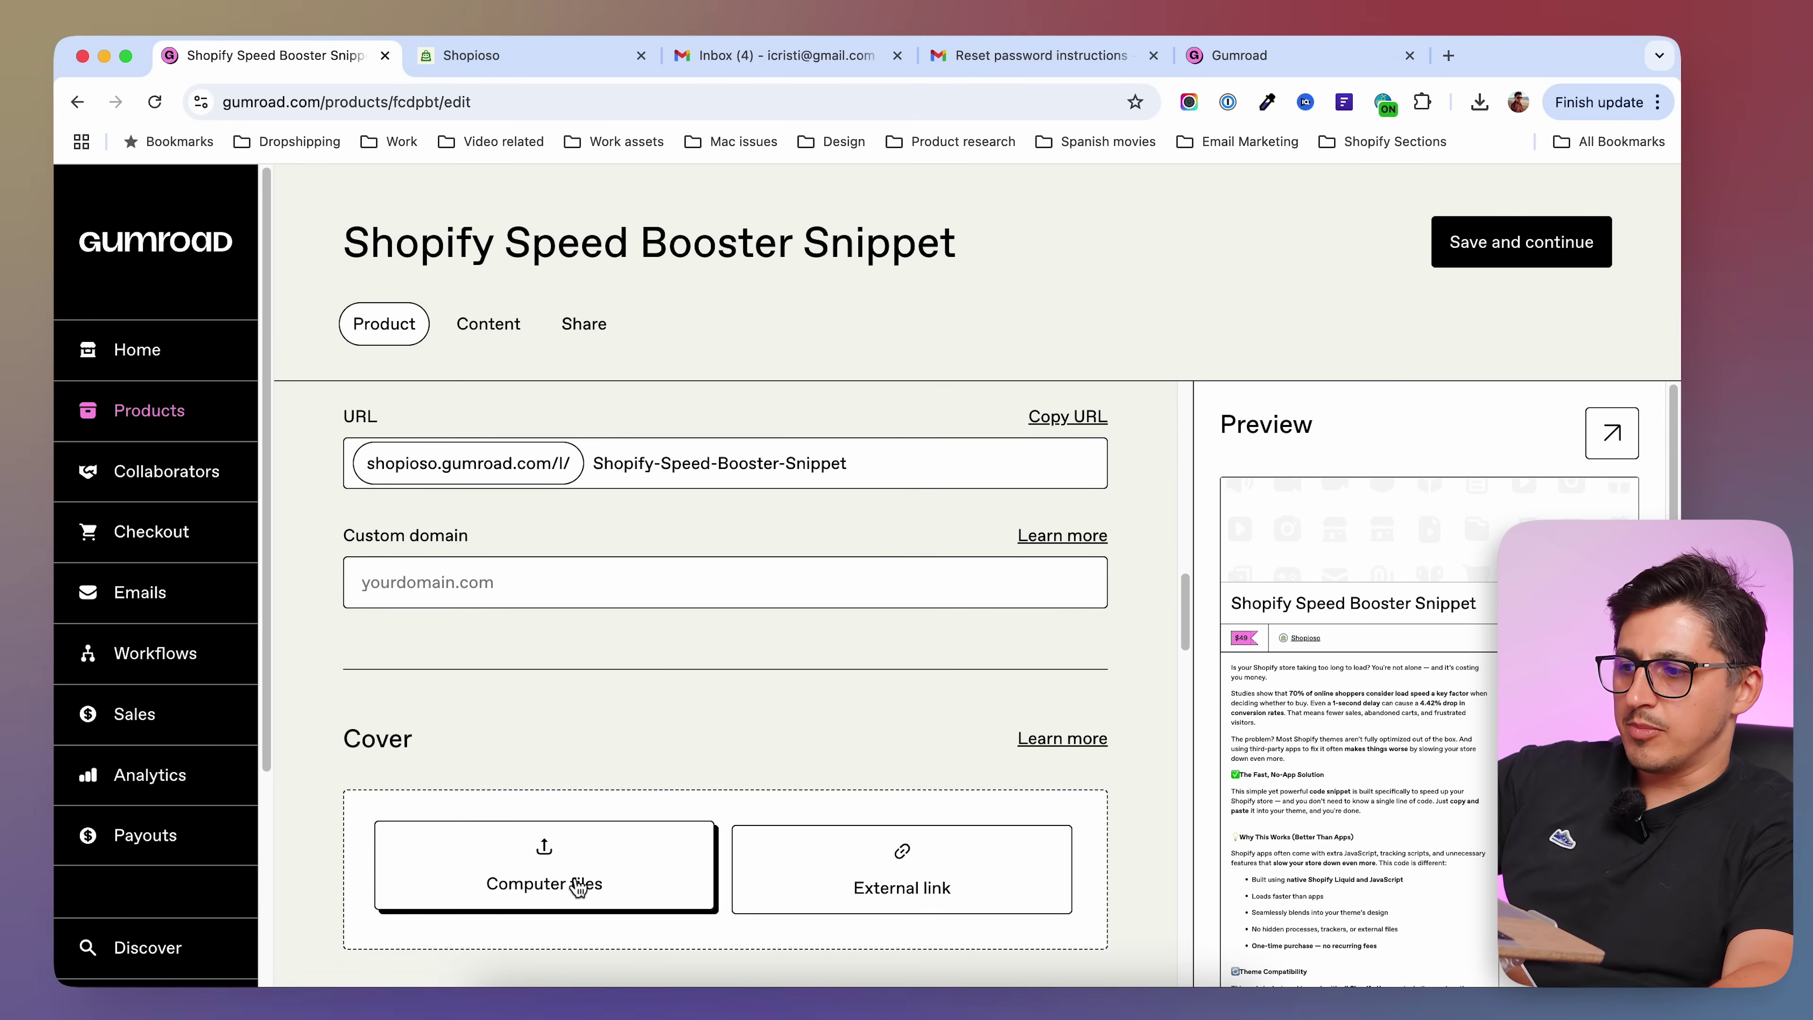
pyautogui.click(543, 883)
pyautogui.click(308, 291)
pyautogui.click(485, 361)
pyautogui.press('Return')
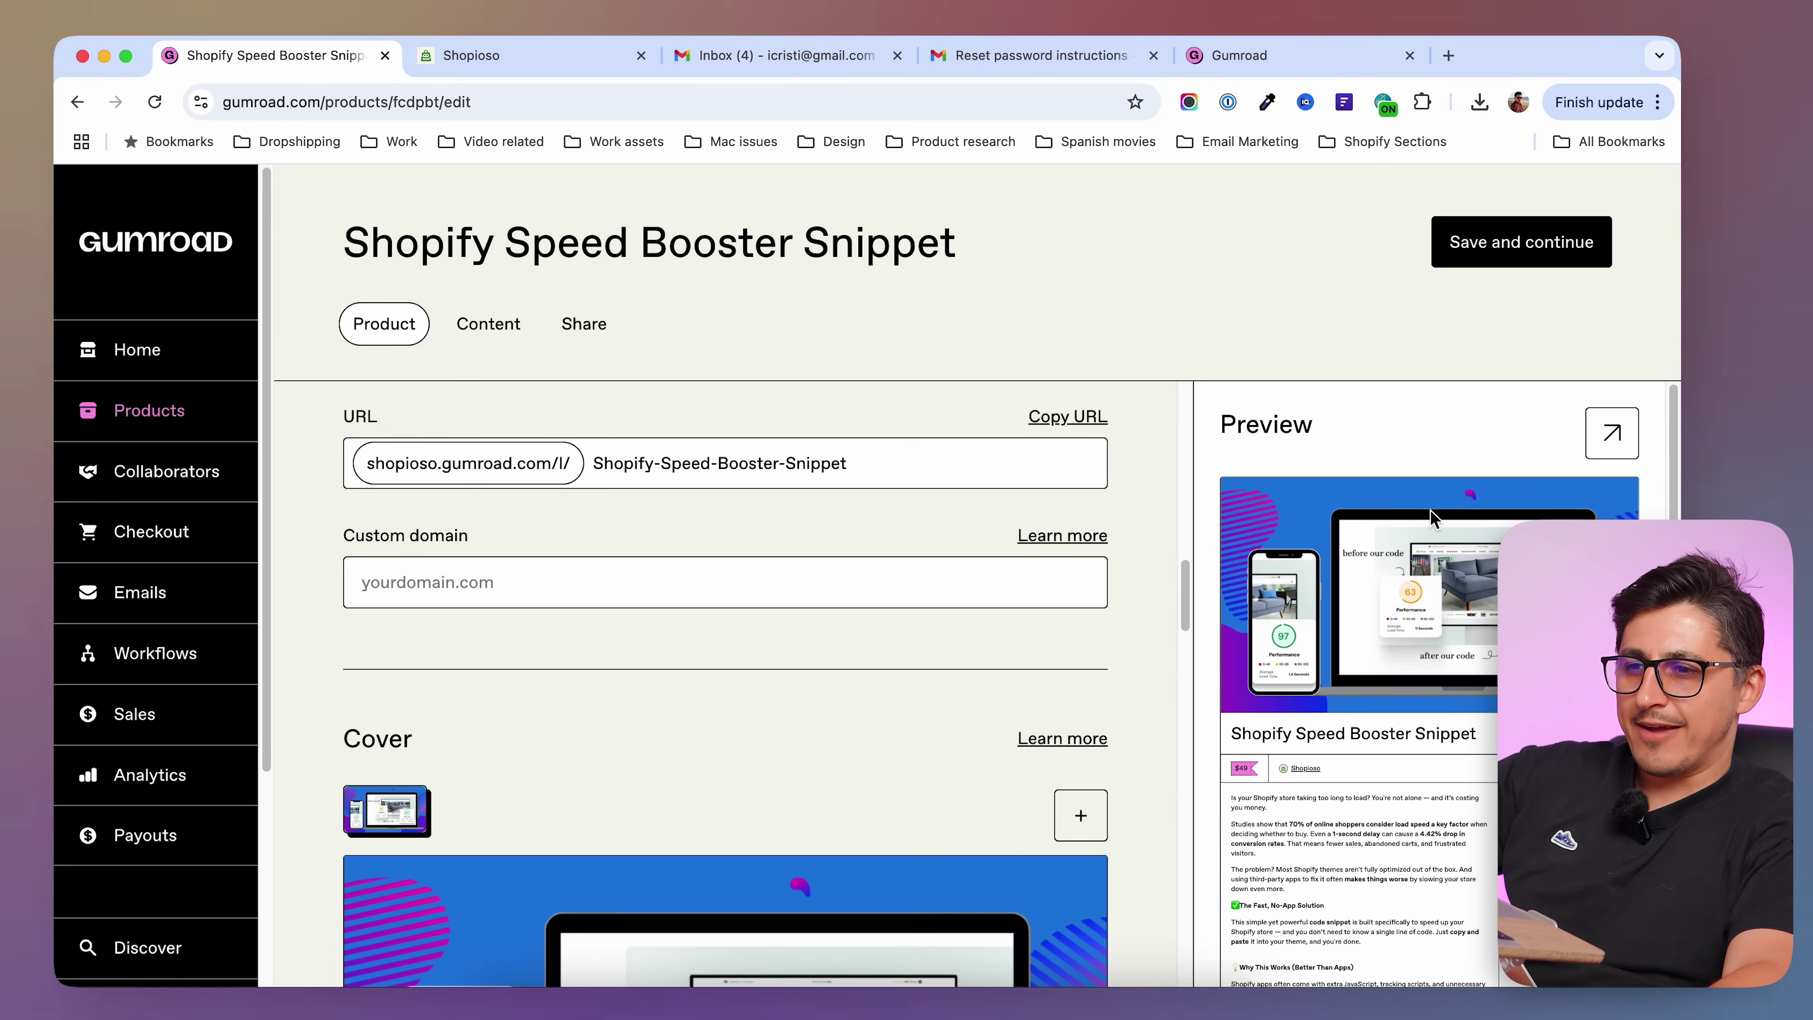
# - Scroll to the Thumbnail section and note its 600×600px size requirement
pyautogui.scroll(-1, 1429, 605)
pyautogui.scroll(-3, 1430, 603)
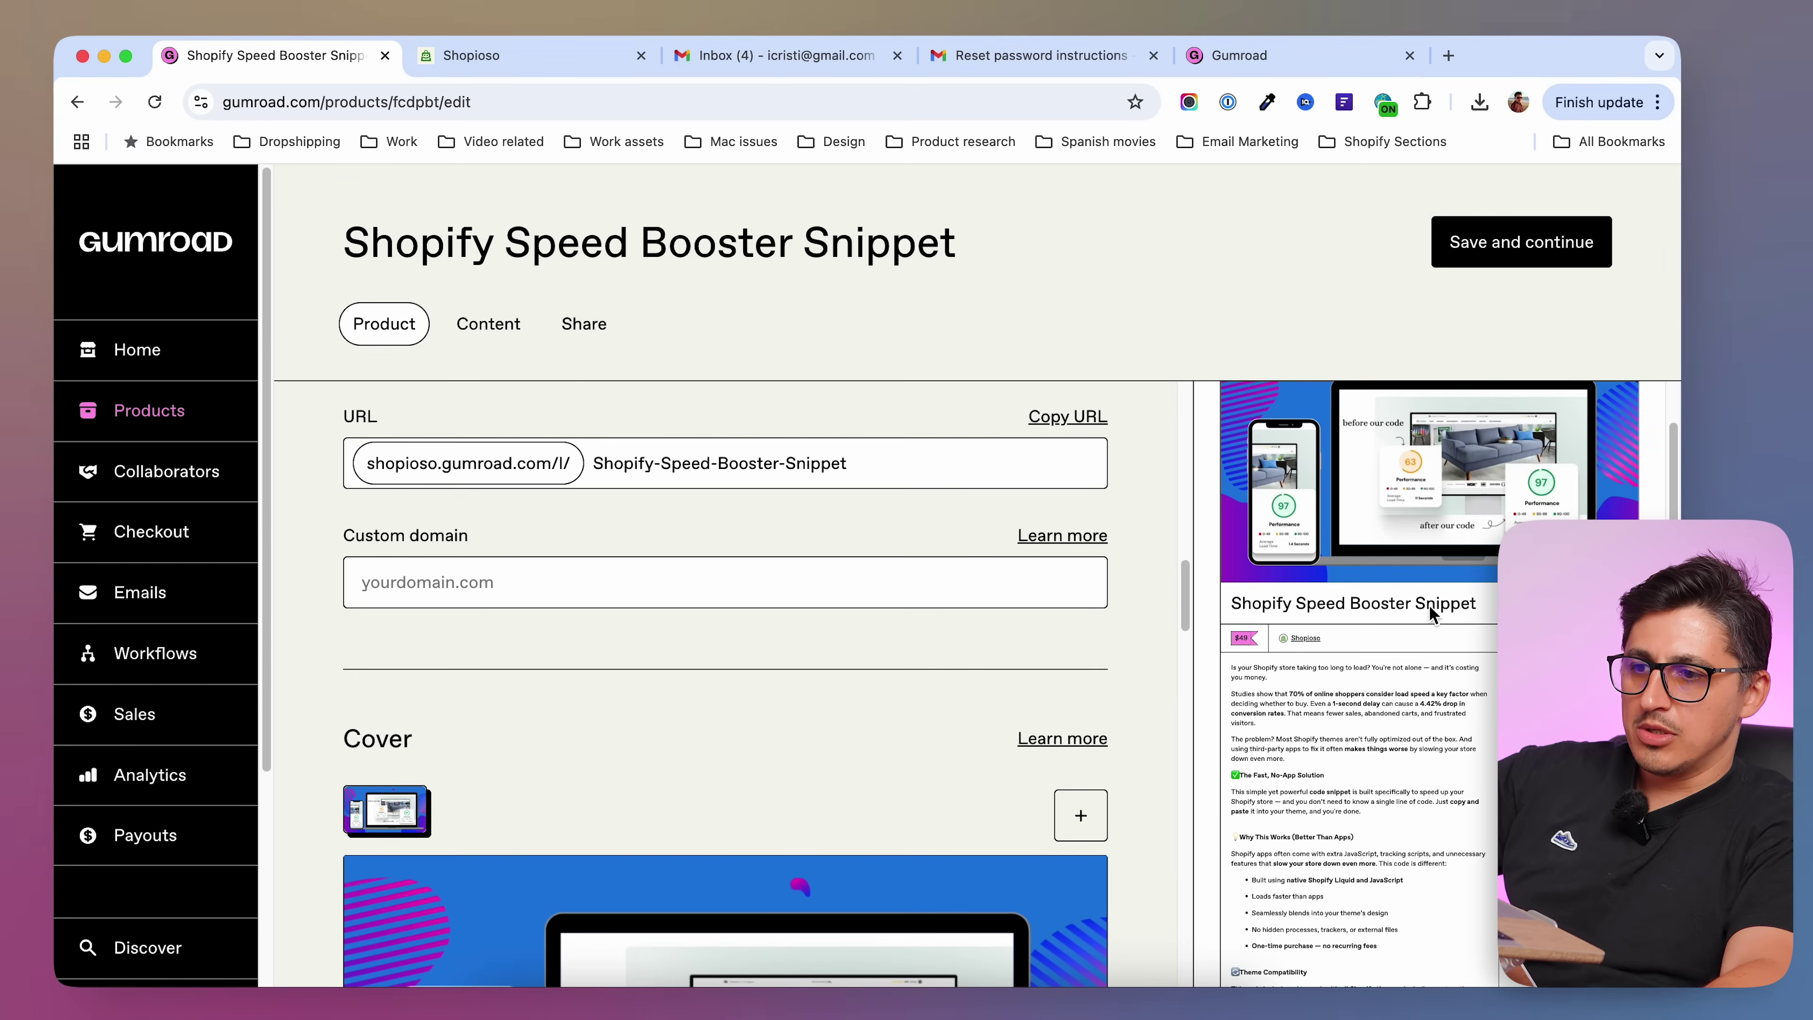
pyautogui.scroll(-10, 840, 839)
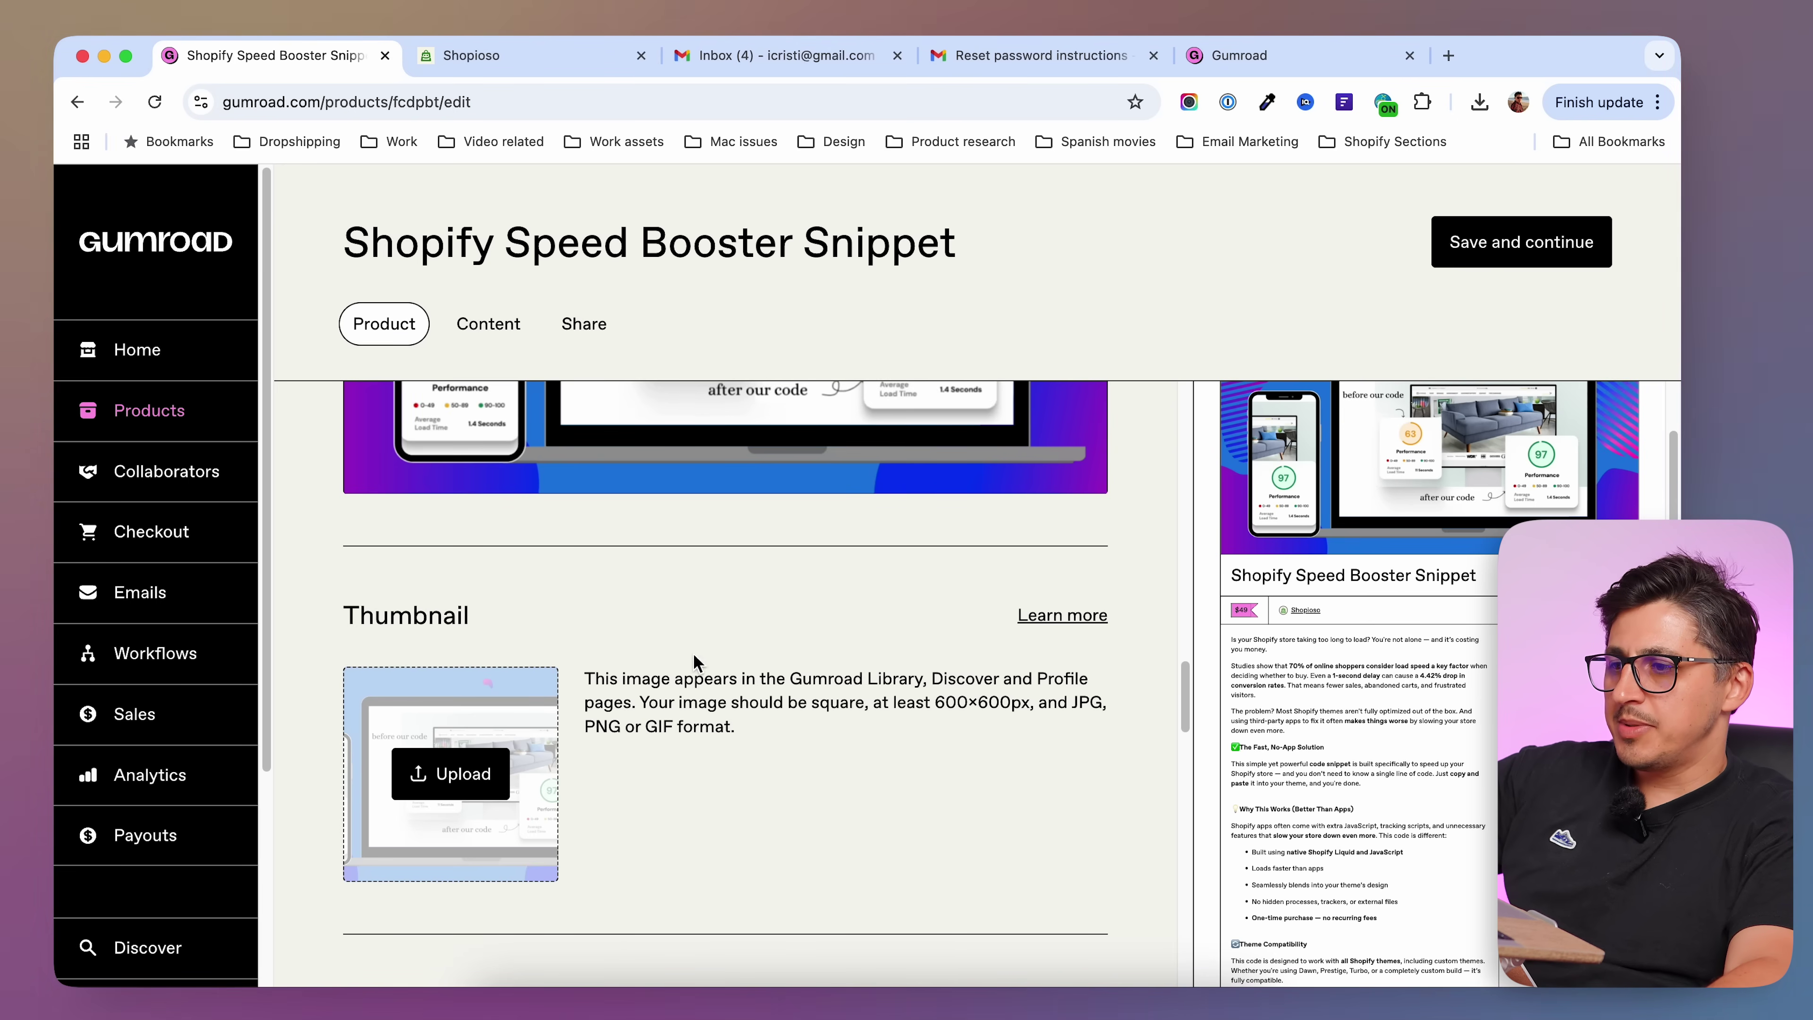
pyautogui.moveTo(935, 703); pyautogui.dragTo(1024, 699)
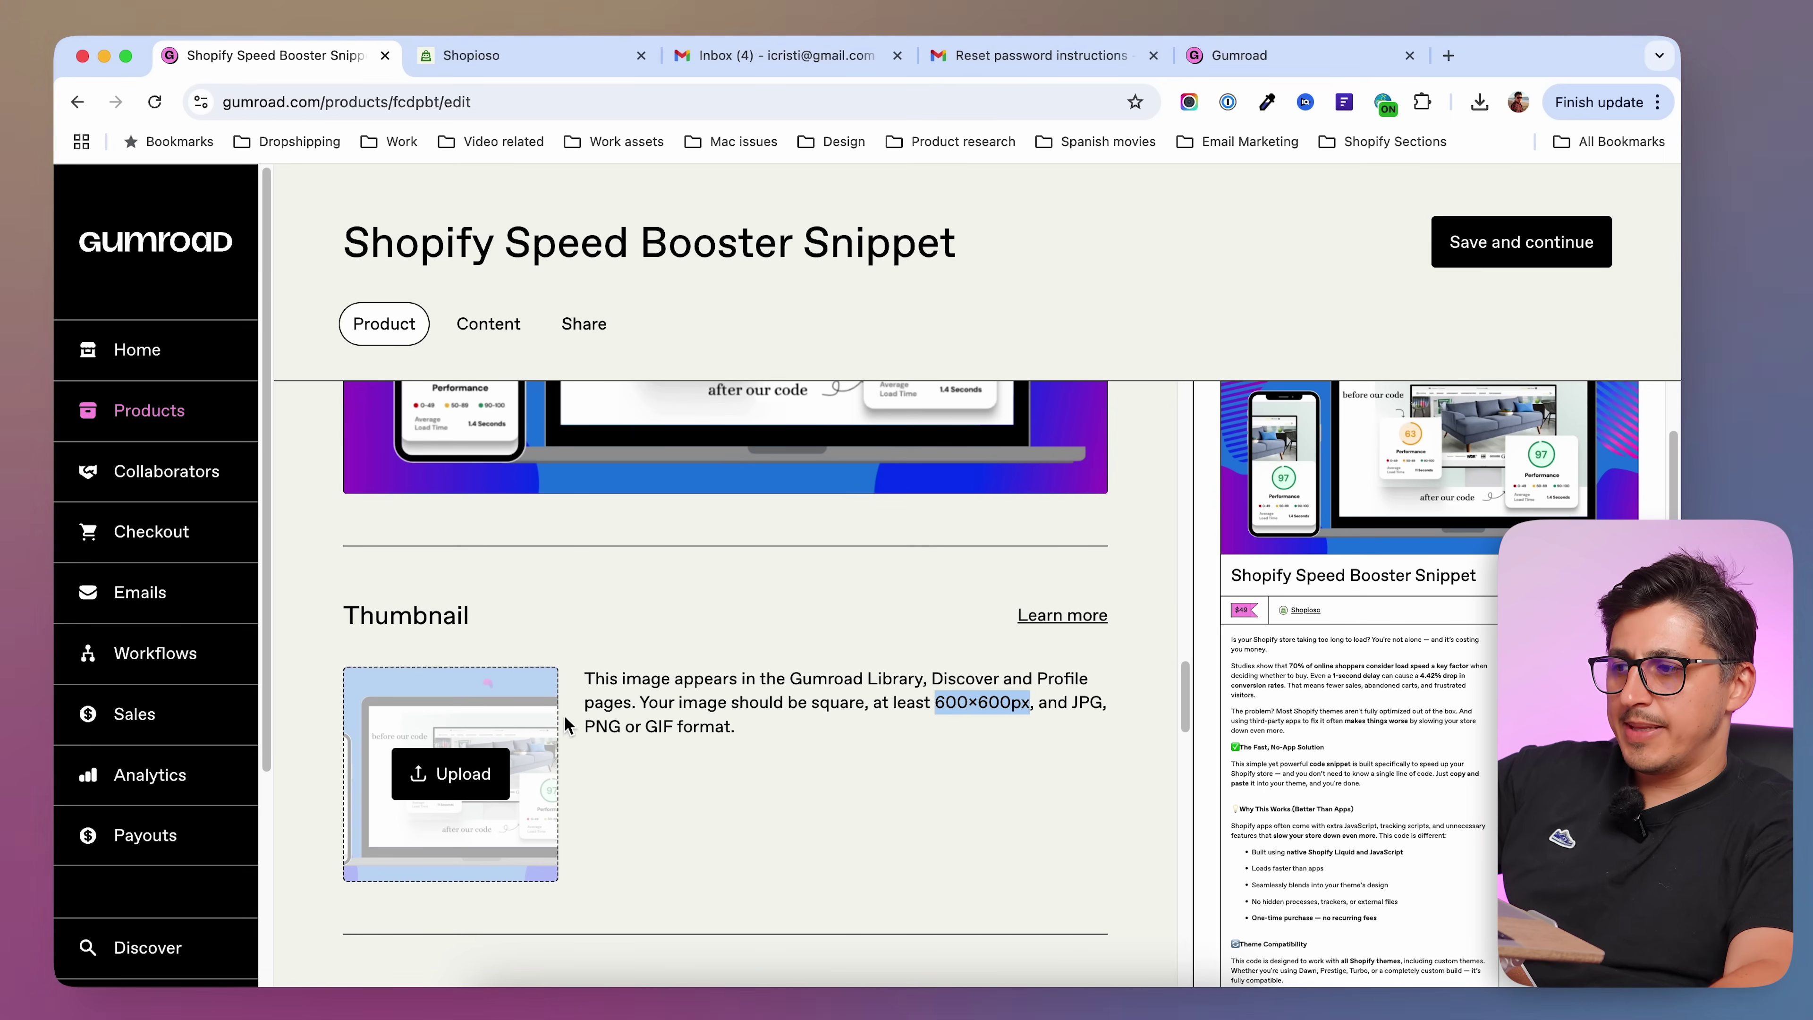
pyautogui.scroll(4, 707, 829)
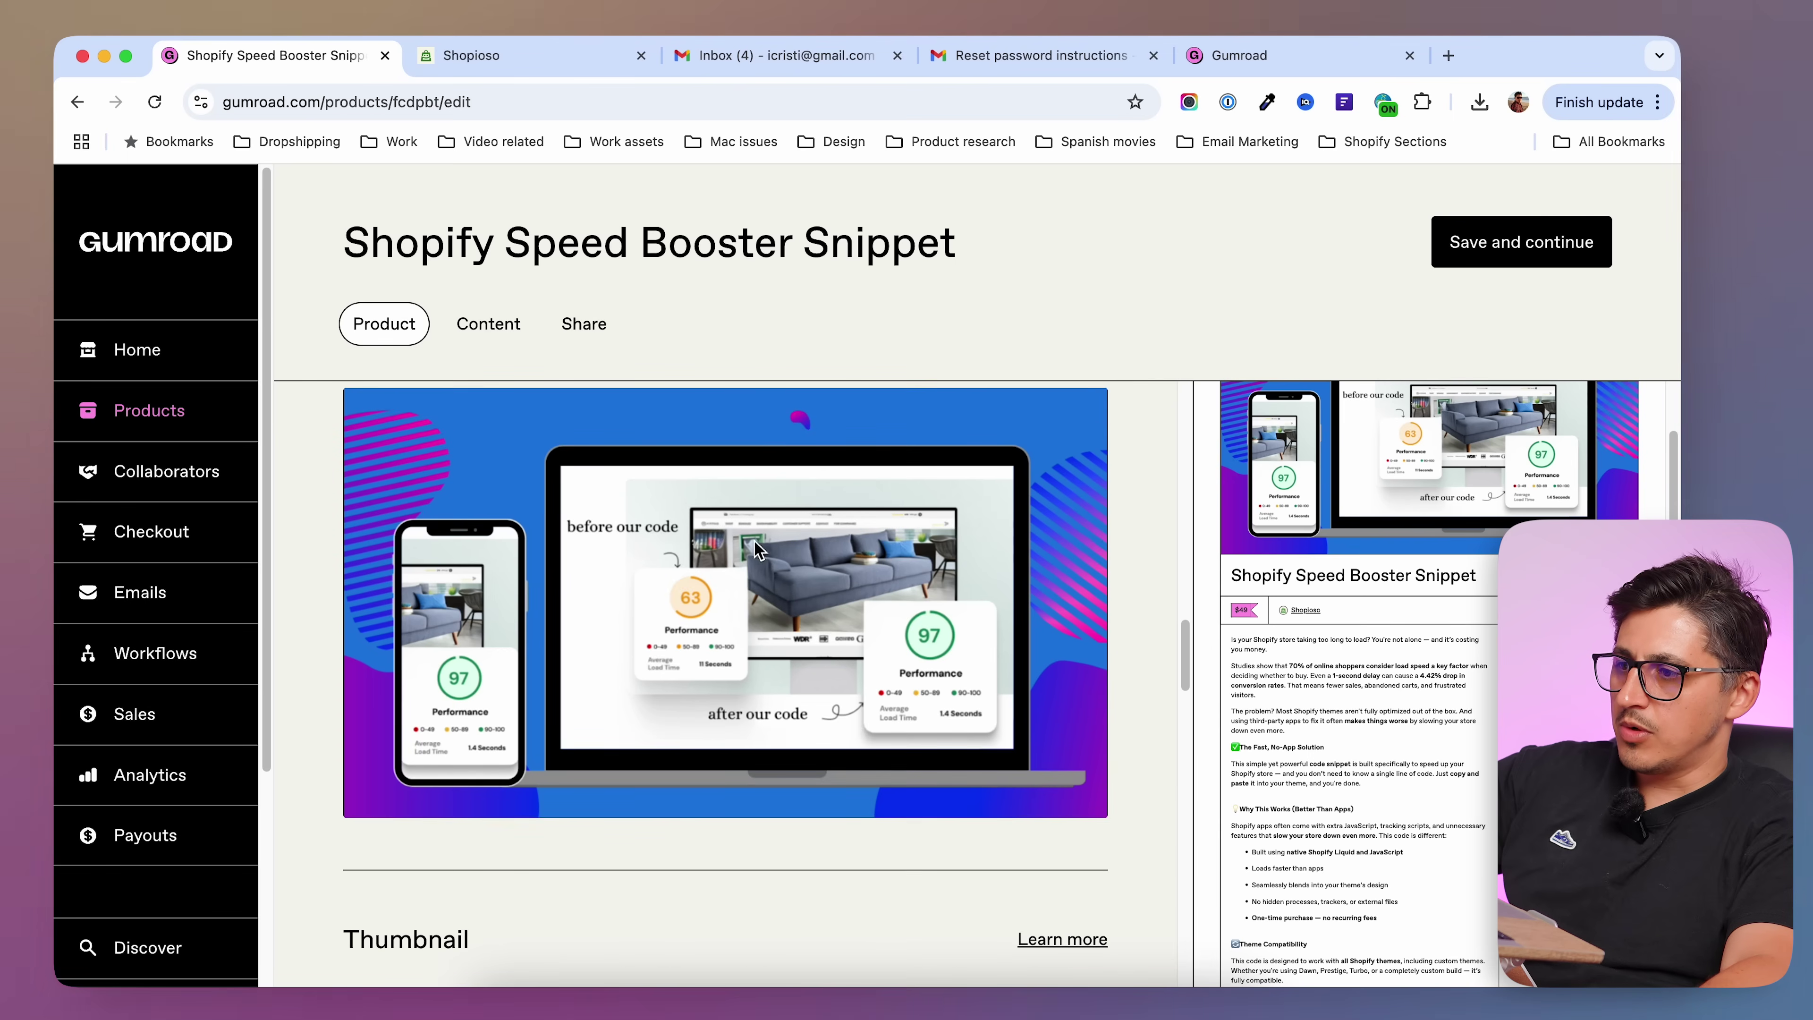
# - Upload a thumbnail image for the product
pyautogui.scroll(-3, 770, 822)
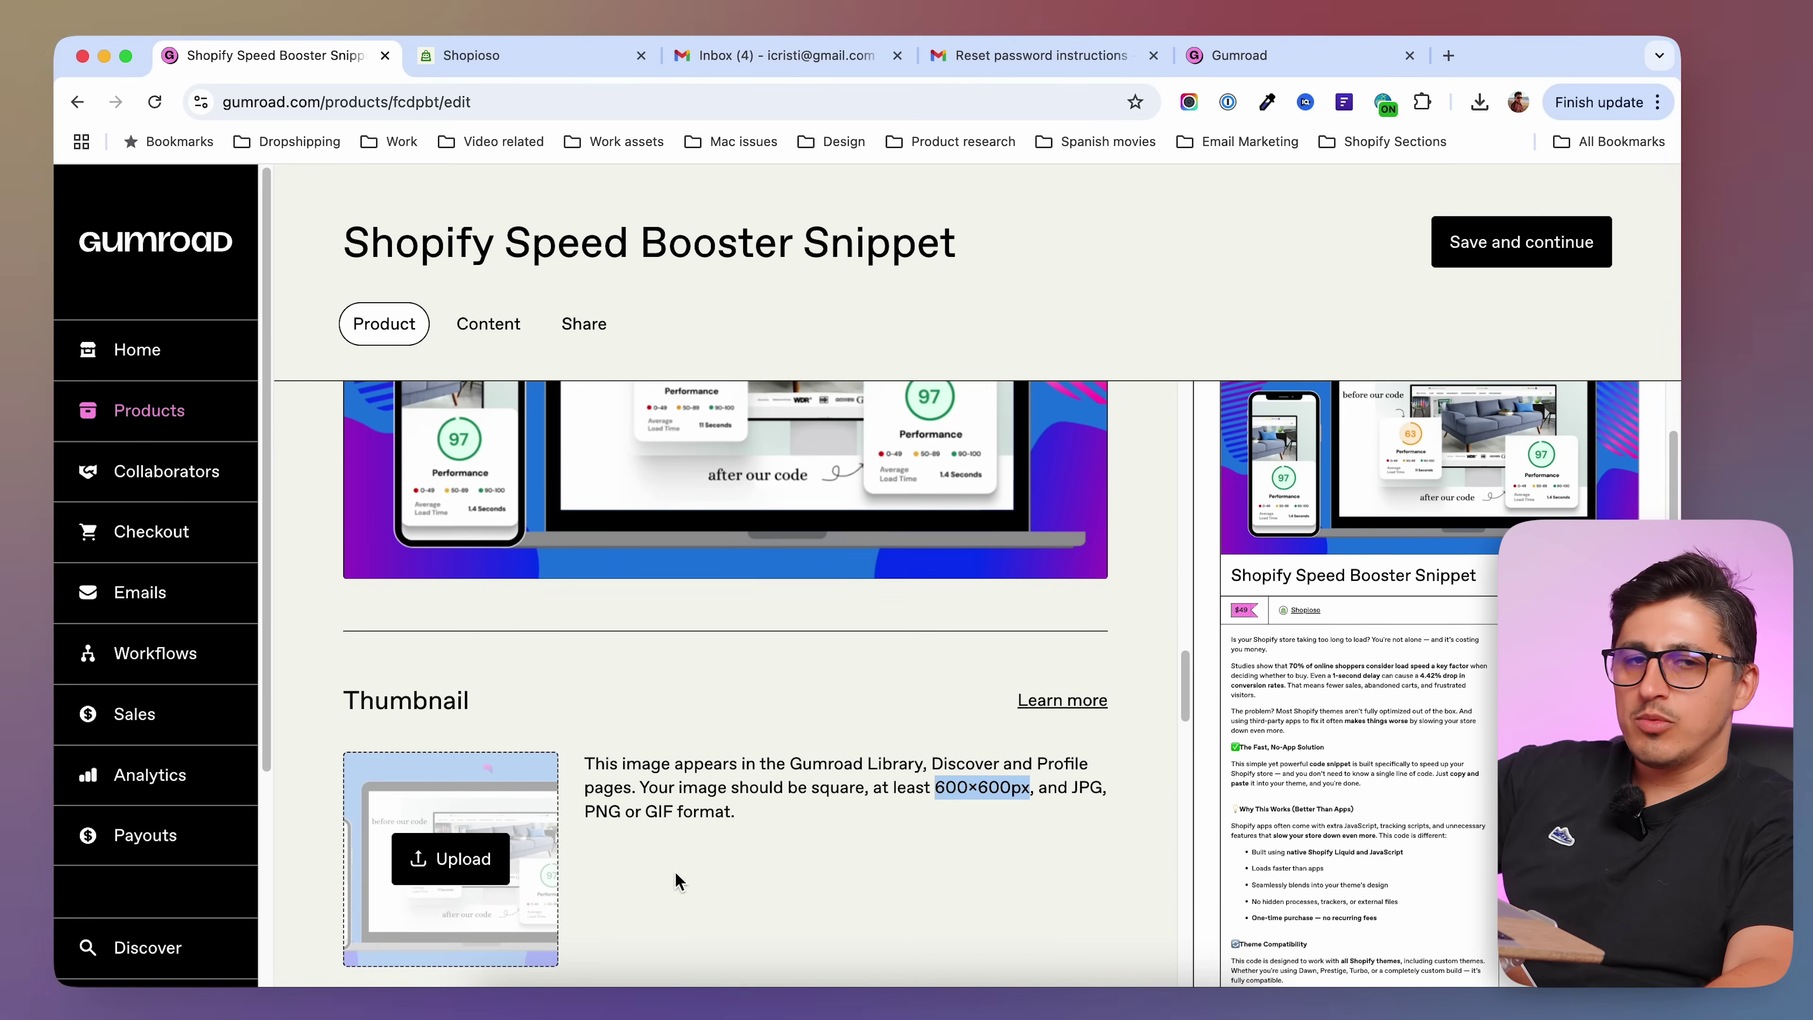
pyautogui.scroll(-1, 672, 875)
pyautogui.click(463, 814)
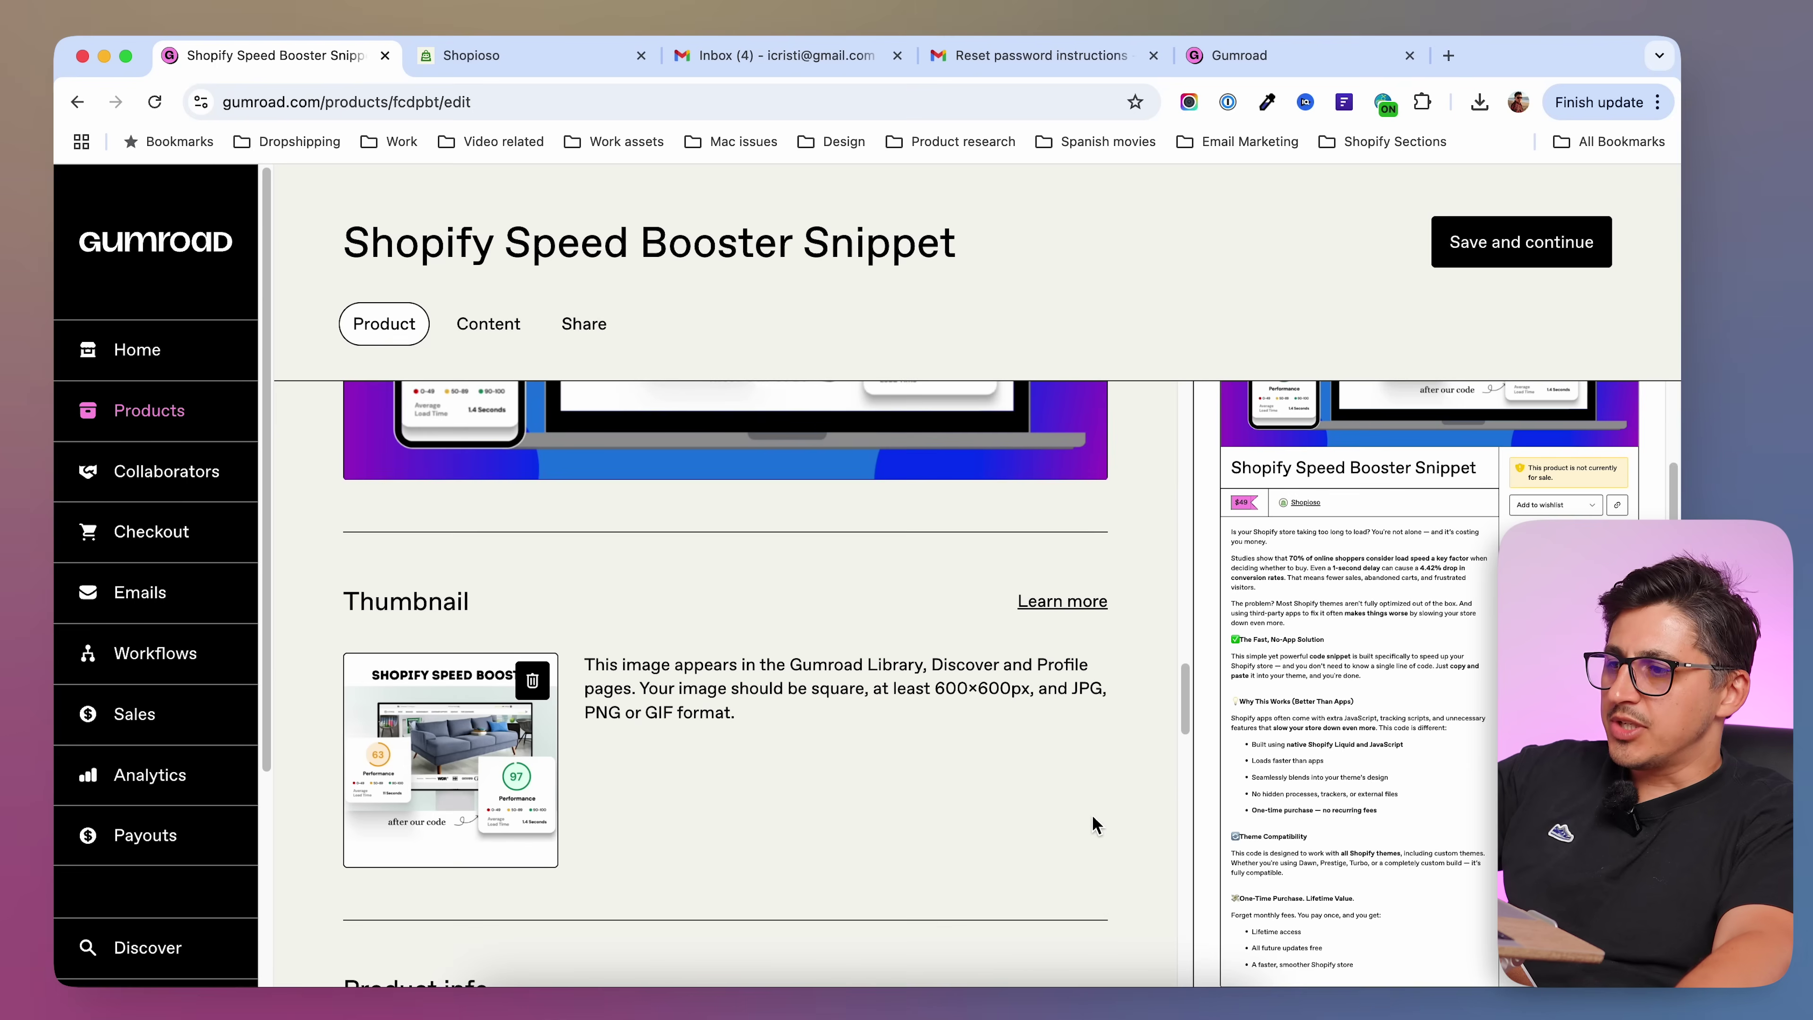
pyautogui.scroll(-5, 1114, 811)
pyautogui.scroll(-2, 1150, 802)
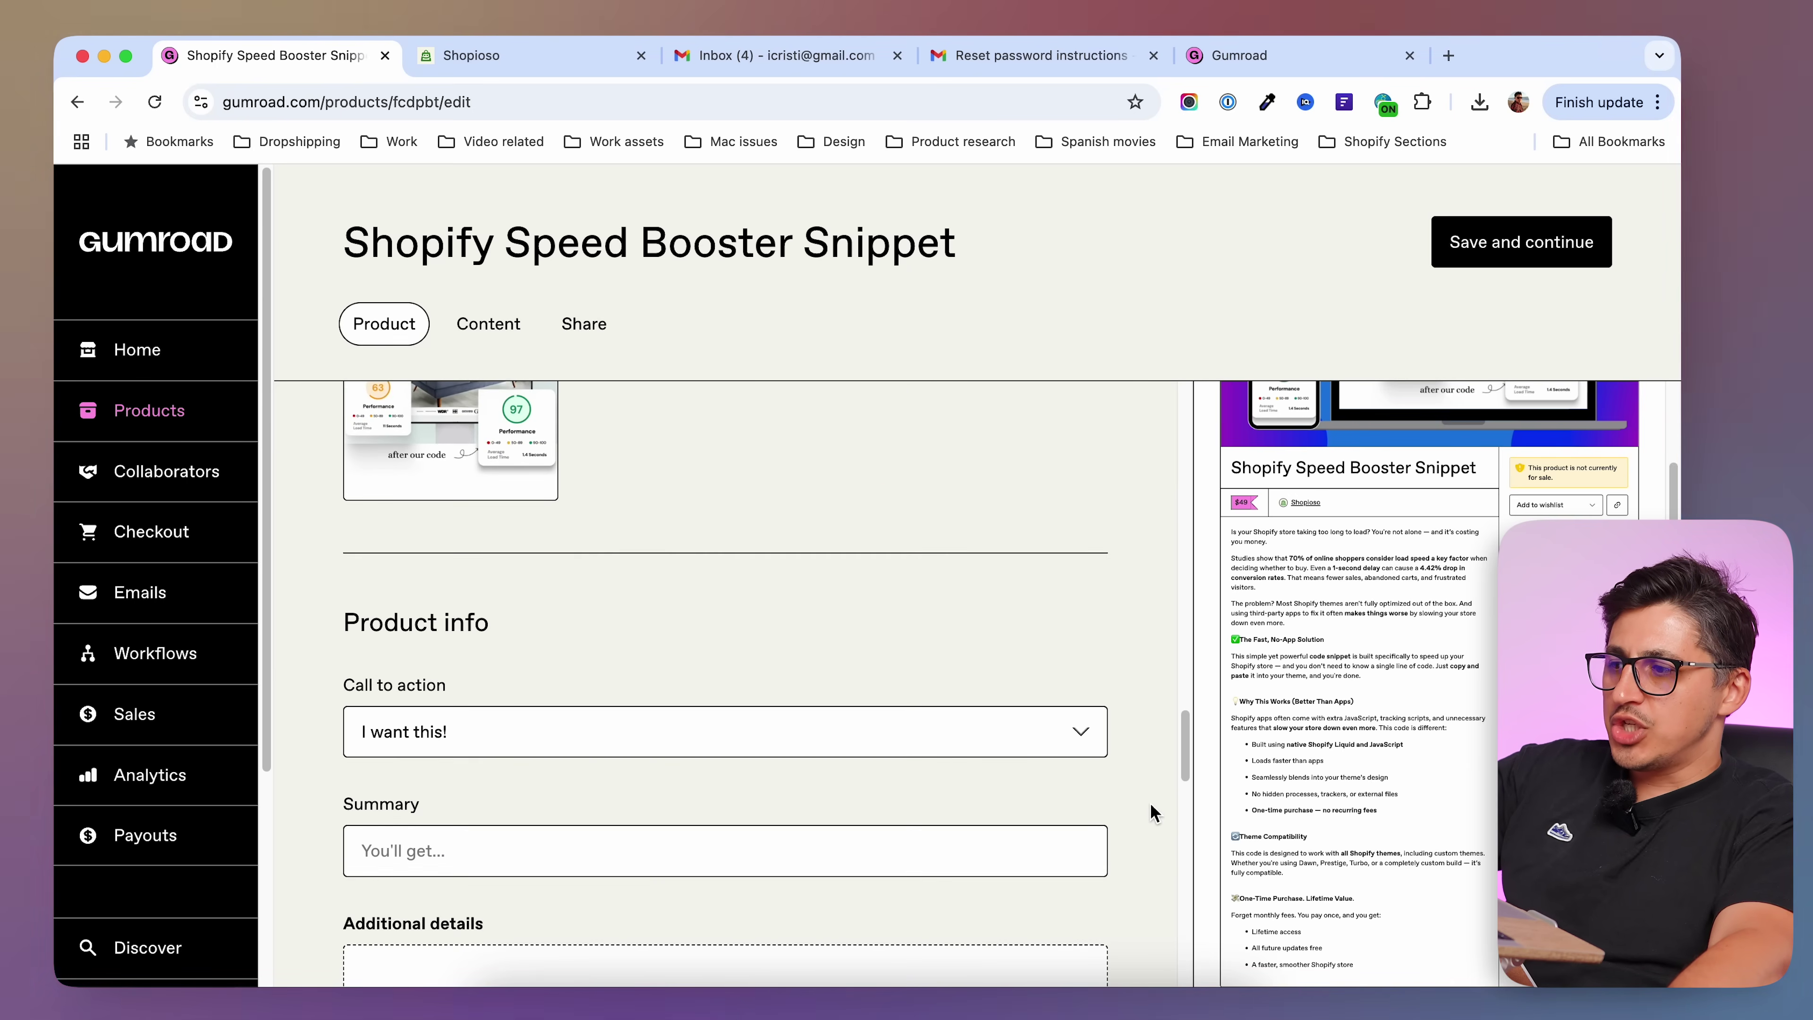
# - Keep 'I want this!' as the call to action and scroll down to Pricing
pyautogui.click(824, 682)
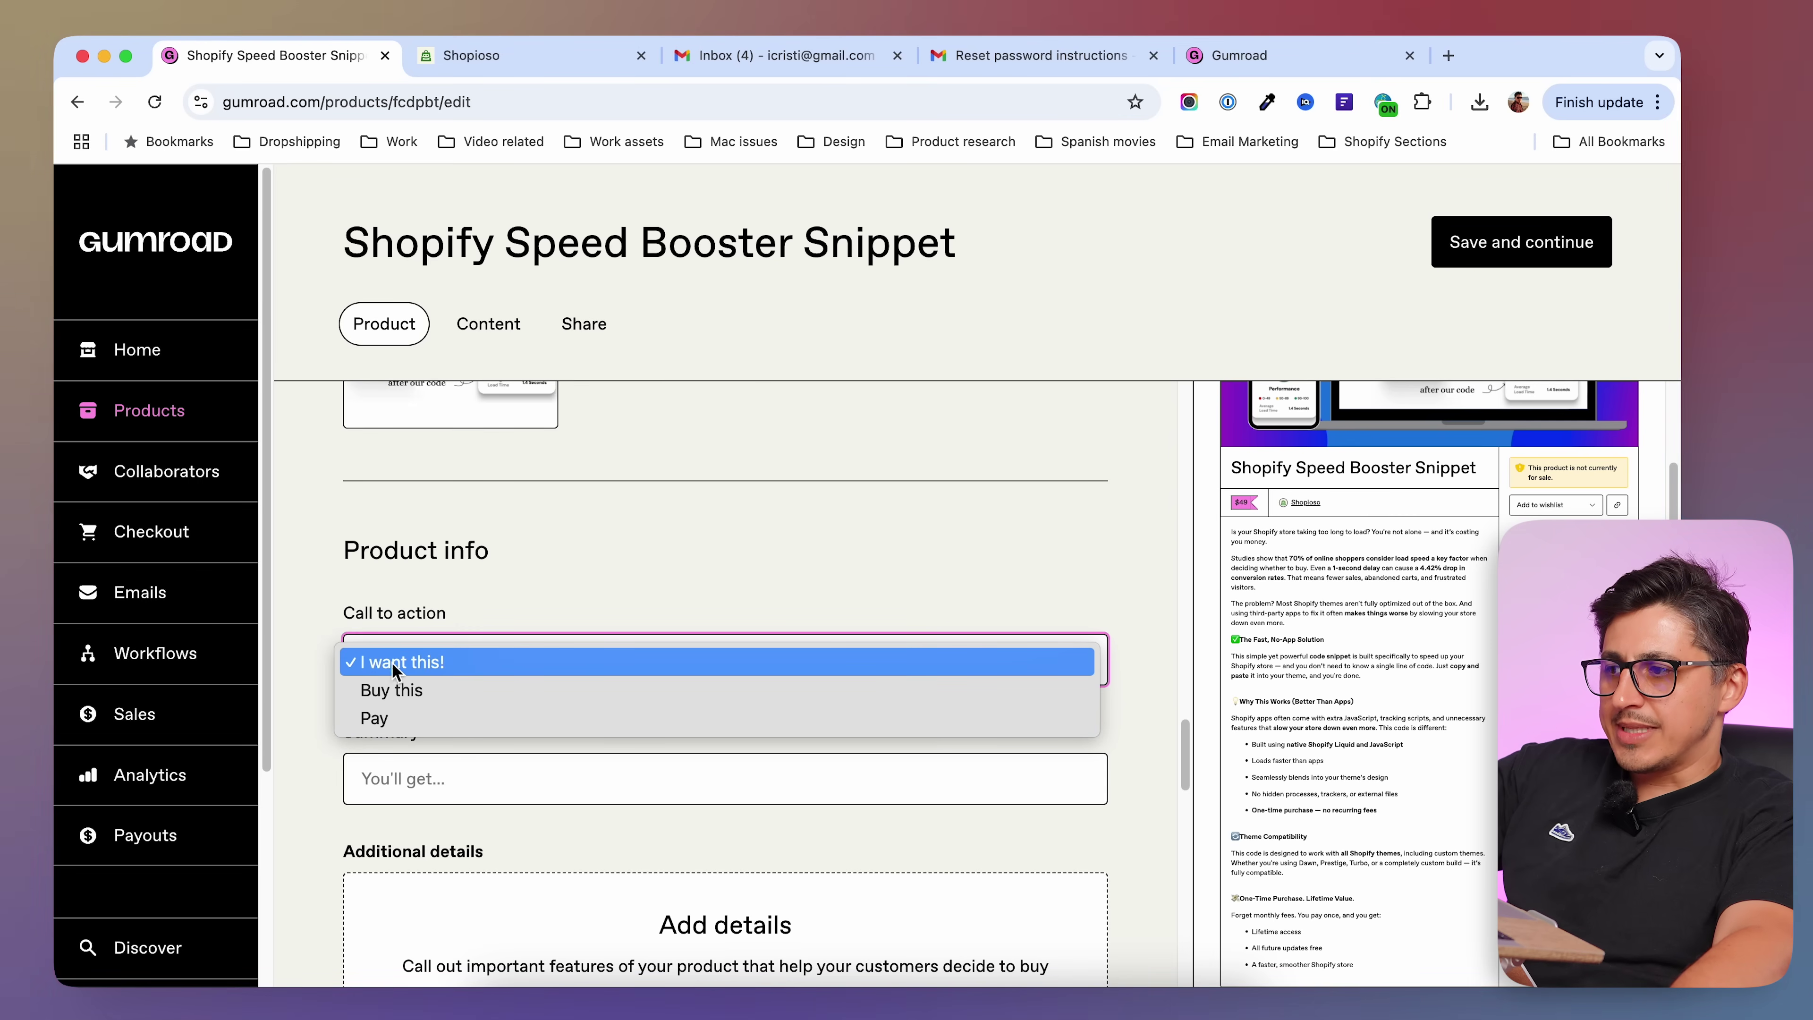
pyautogui.click(1135, 590)
pyautogui.scroll(-5, 1164, 736)
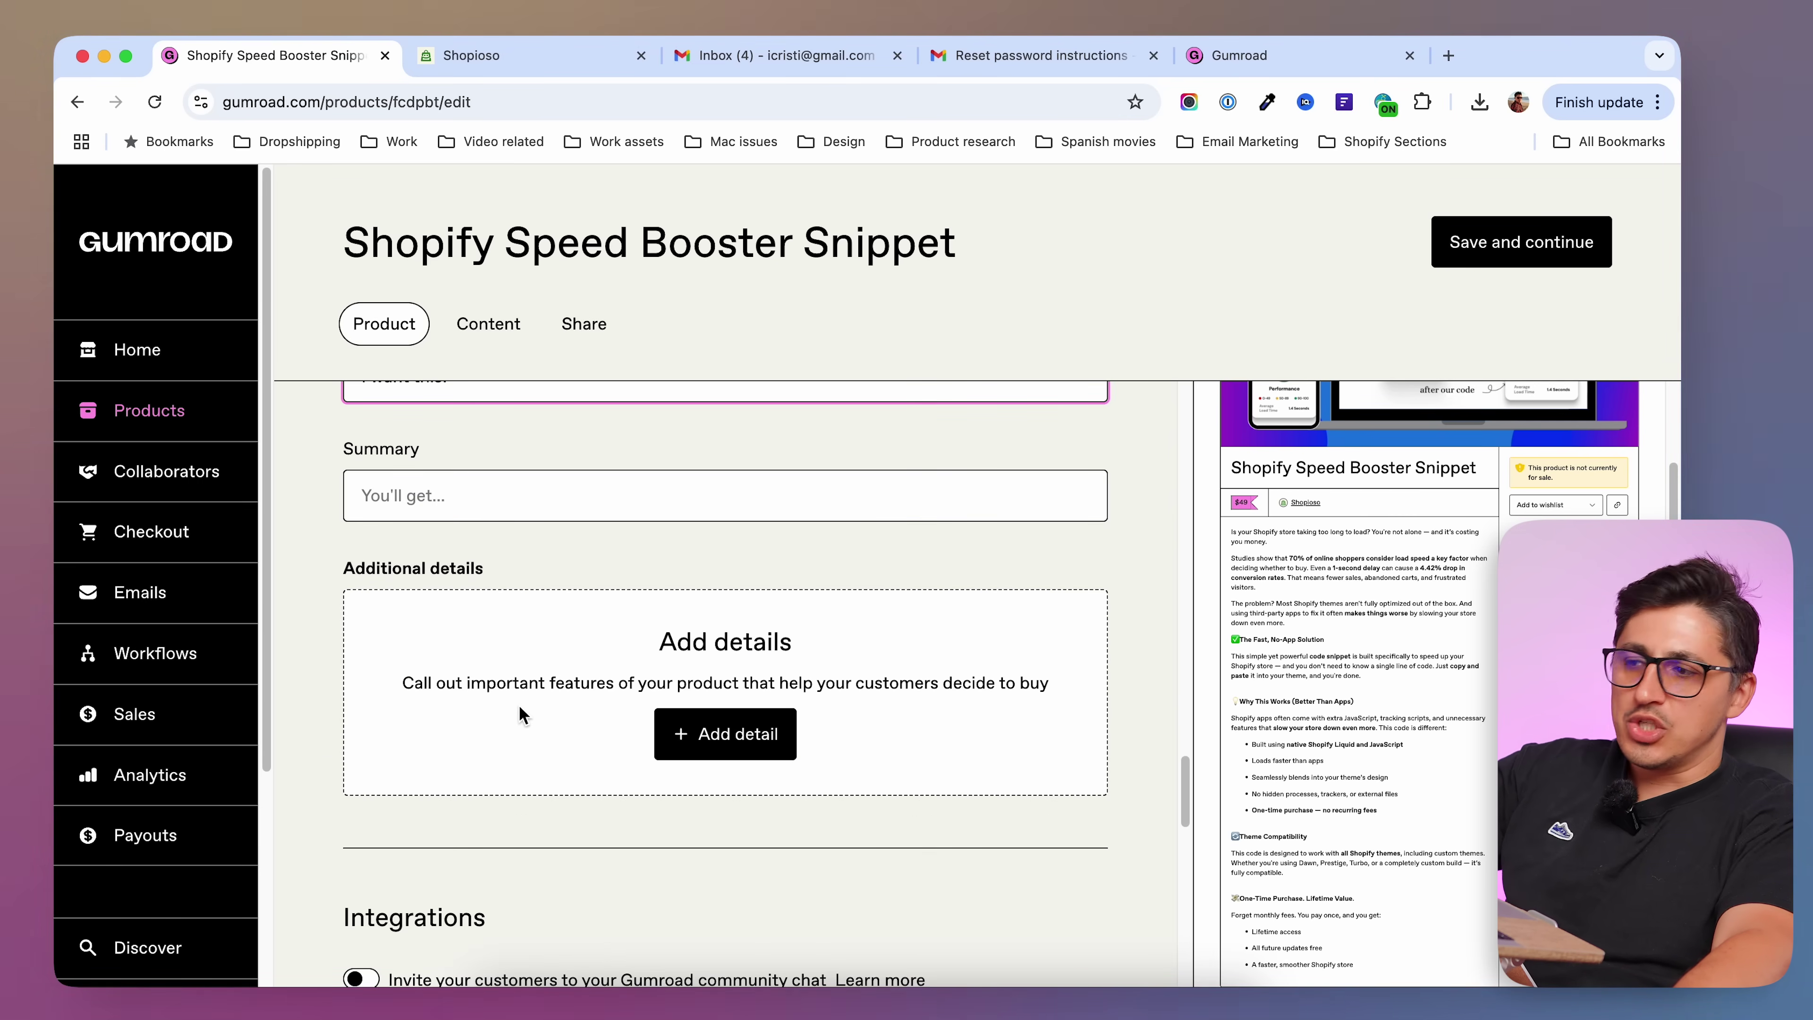
pyautogui.scroll(-4, 1099, 786)
pyautogui.scroll(3, 1126, 730)
pyautogui.scroll(-2, 1127, 739)
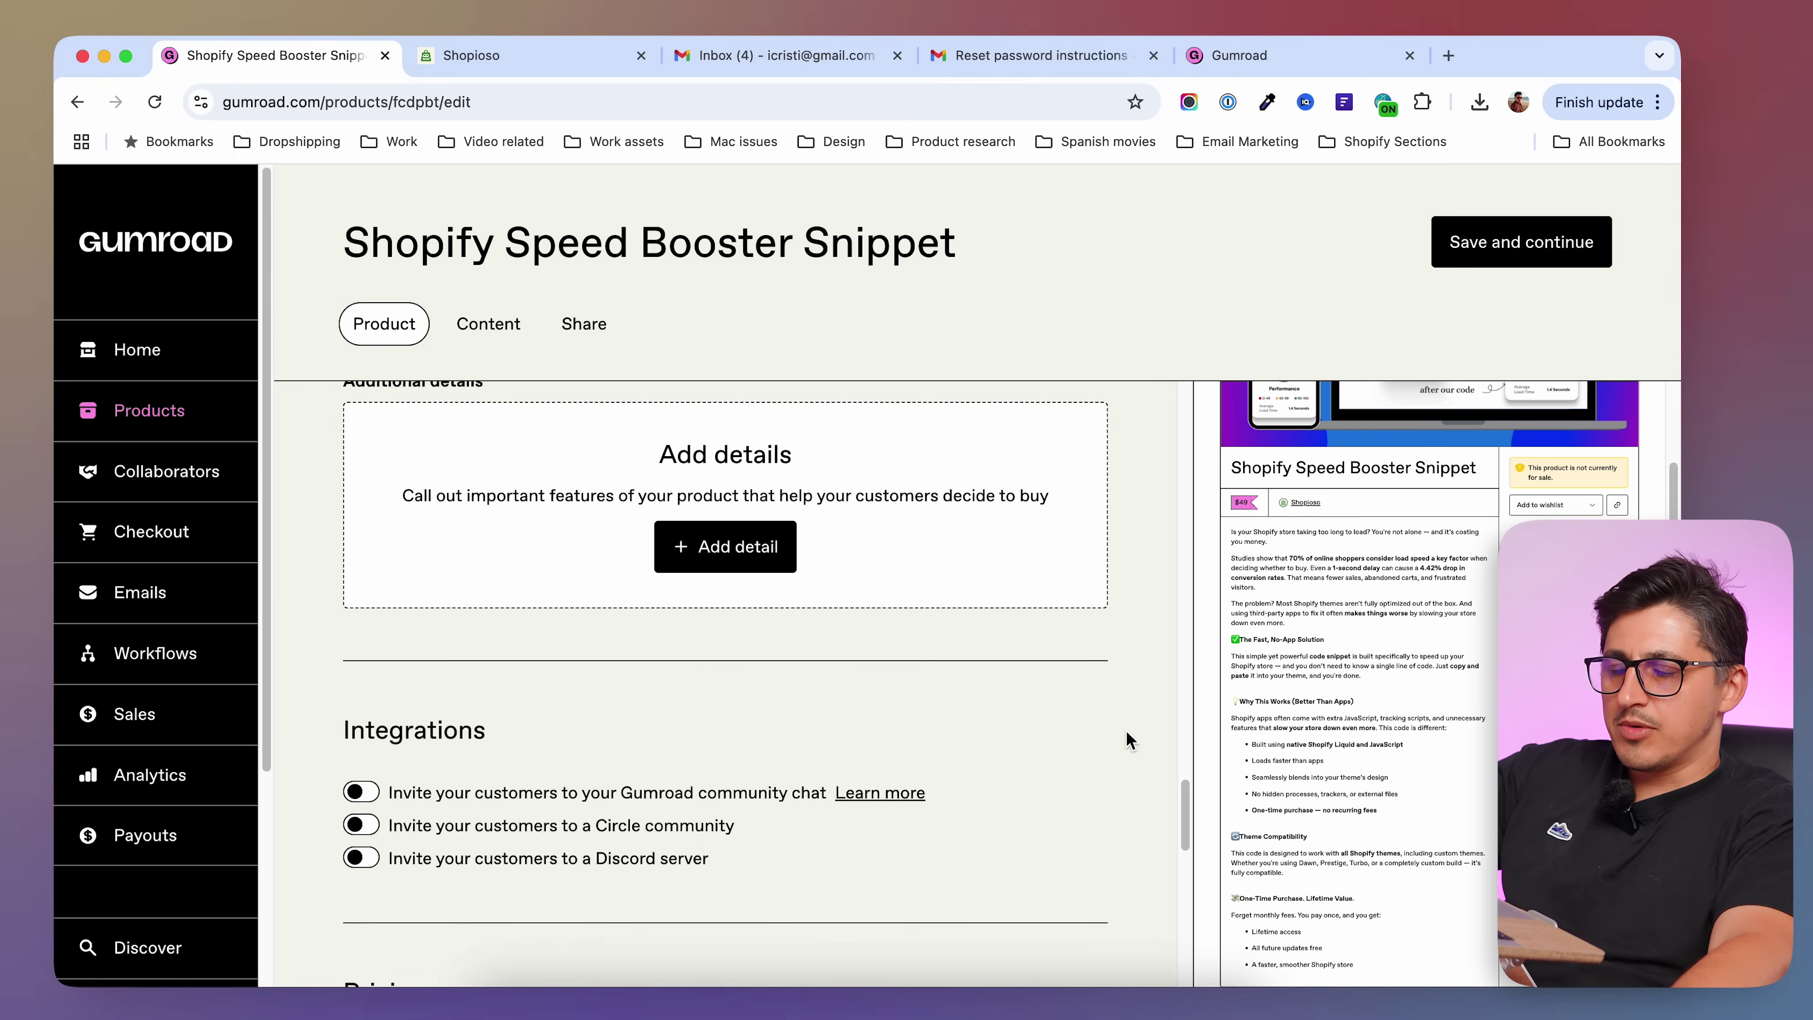
pyautogui.scroll(-1, 1128, 740)
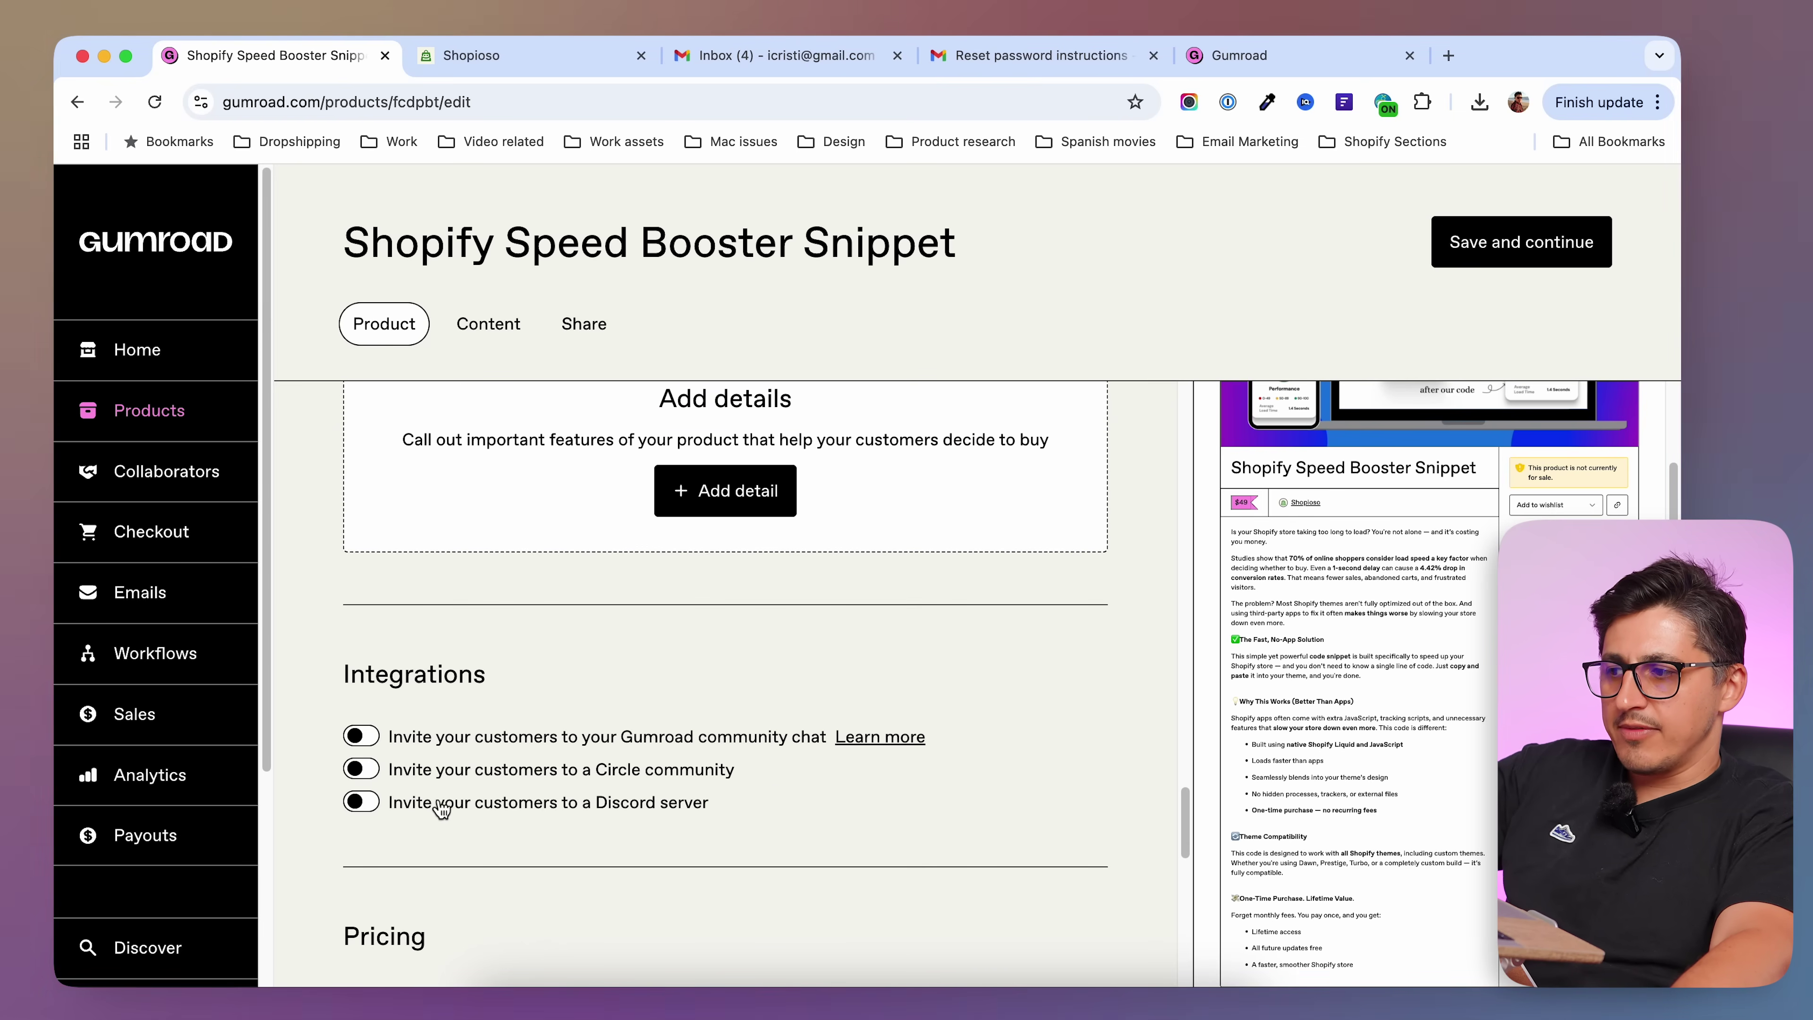
pyautogui.scroll(2, 960, 886)
pyautogui.scroll(-8, 1173, 741)
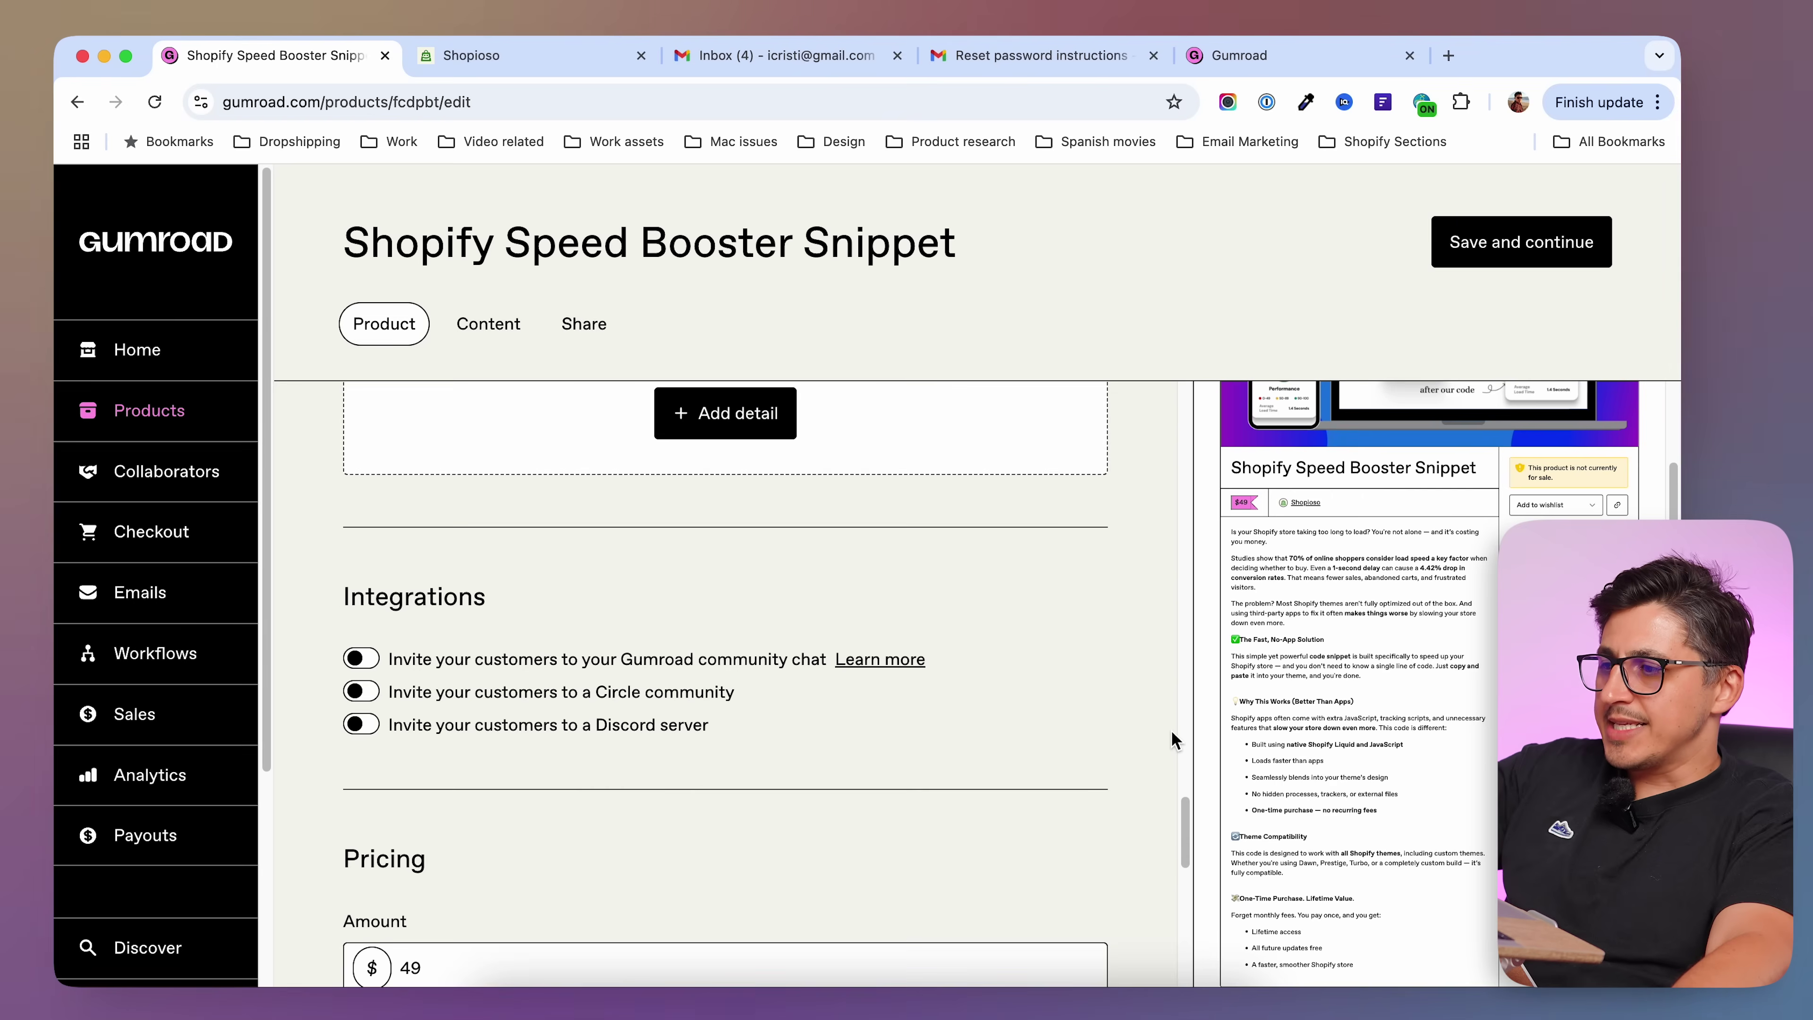
pyautogui.scroll(-1, 1113, 747)
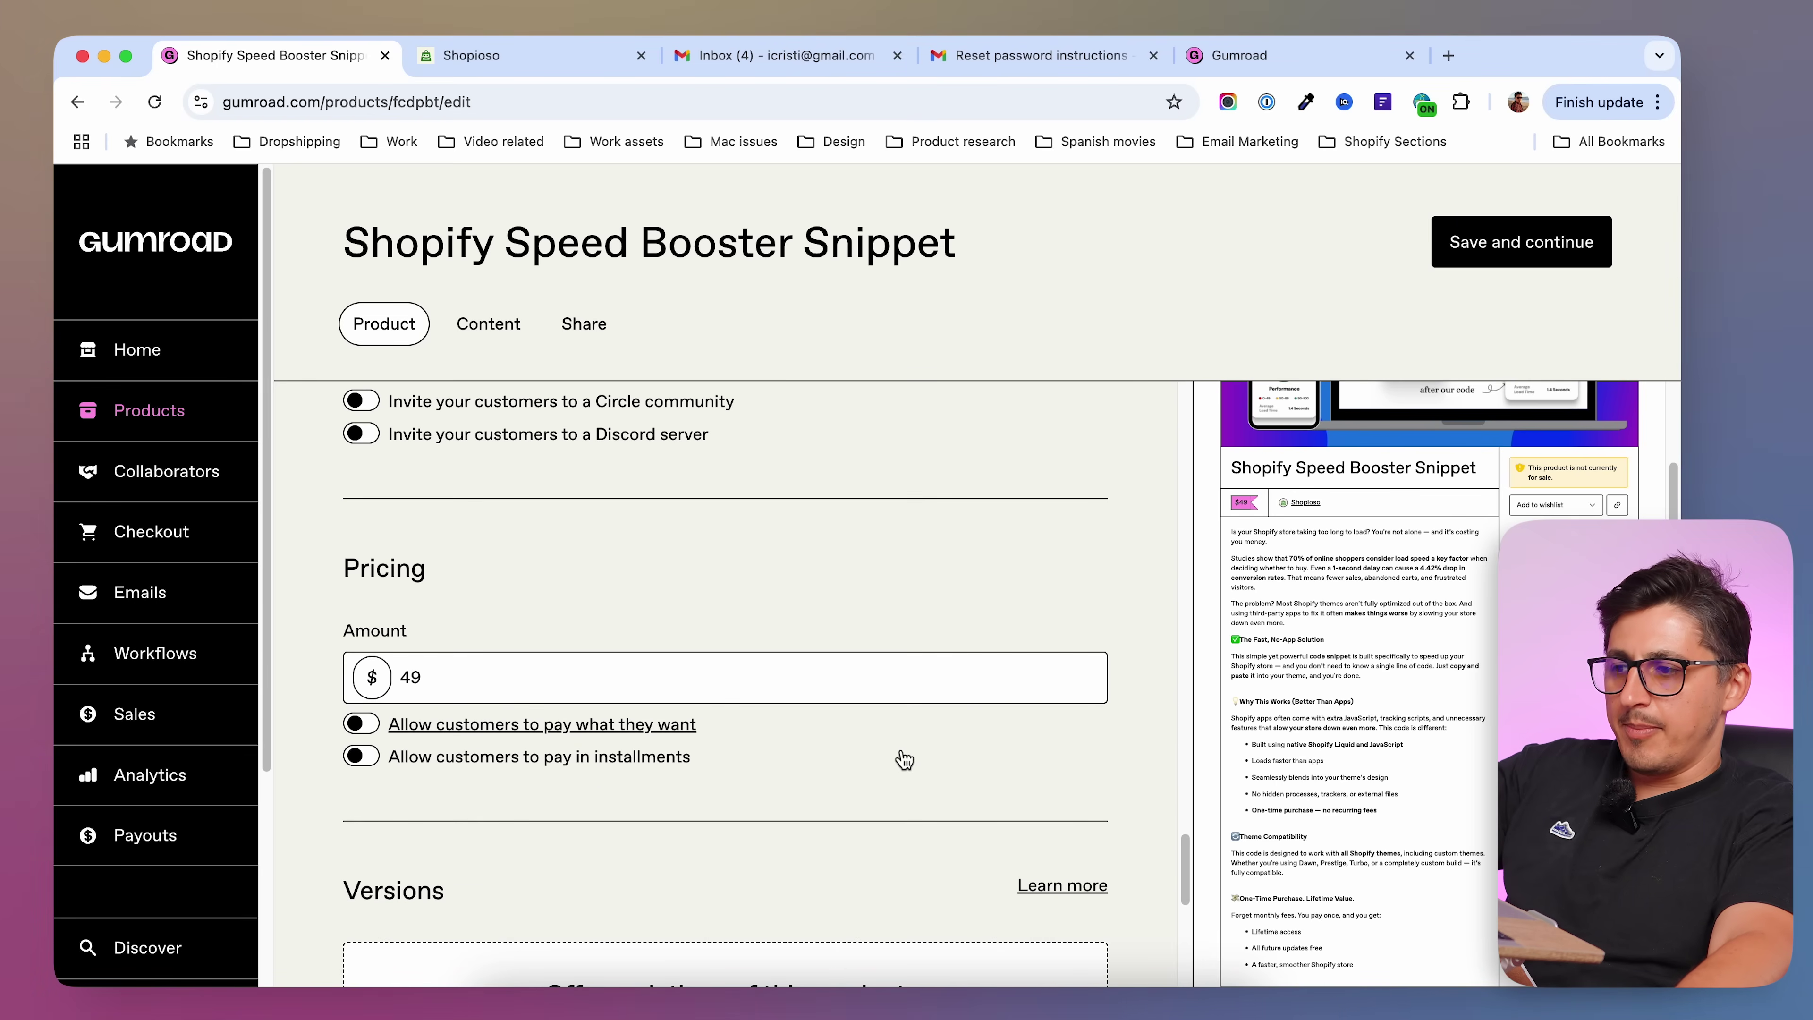
# - Try pay-what-you-want pricing, then switch it off to keep a fixed $49 price
pyautogui.click(363, 725)
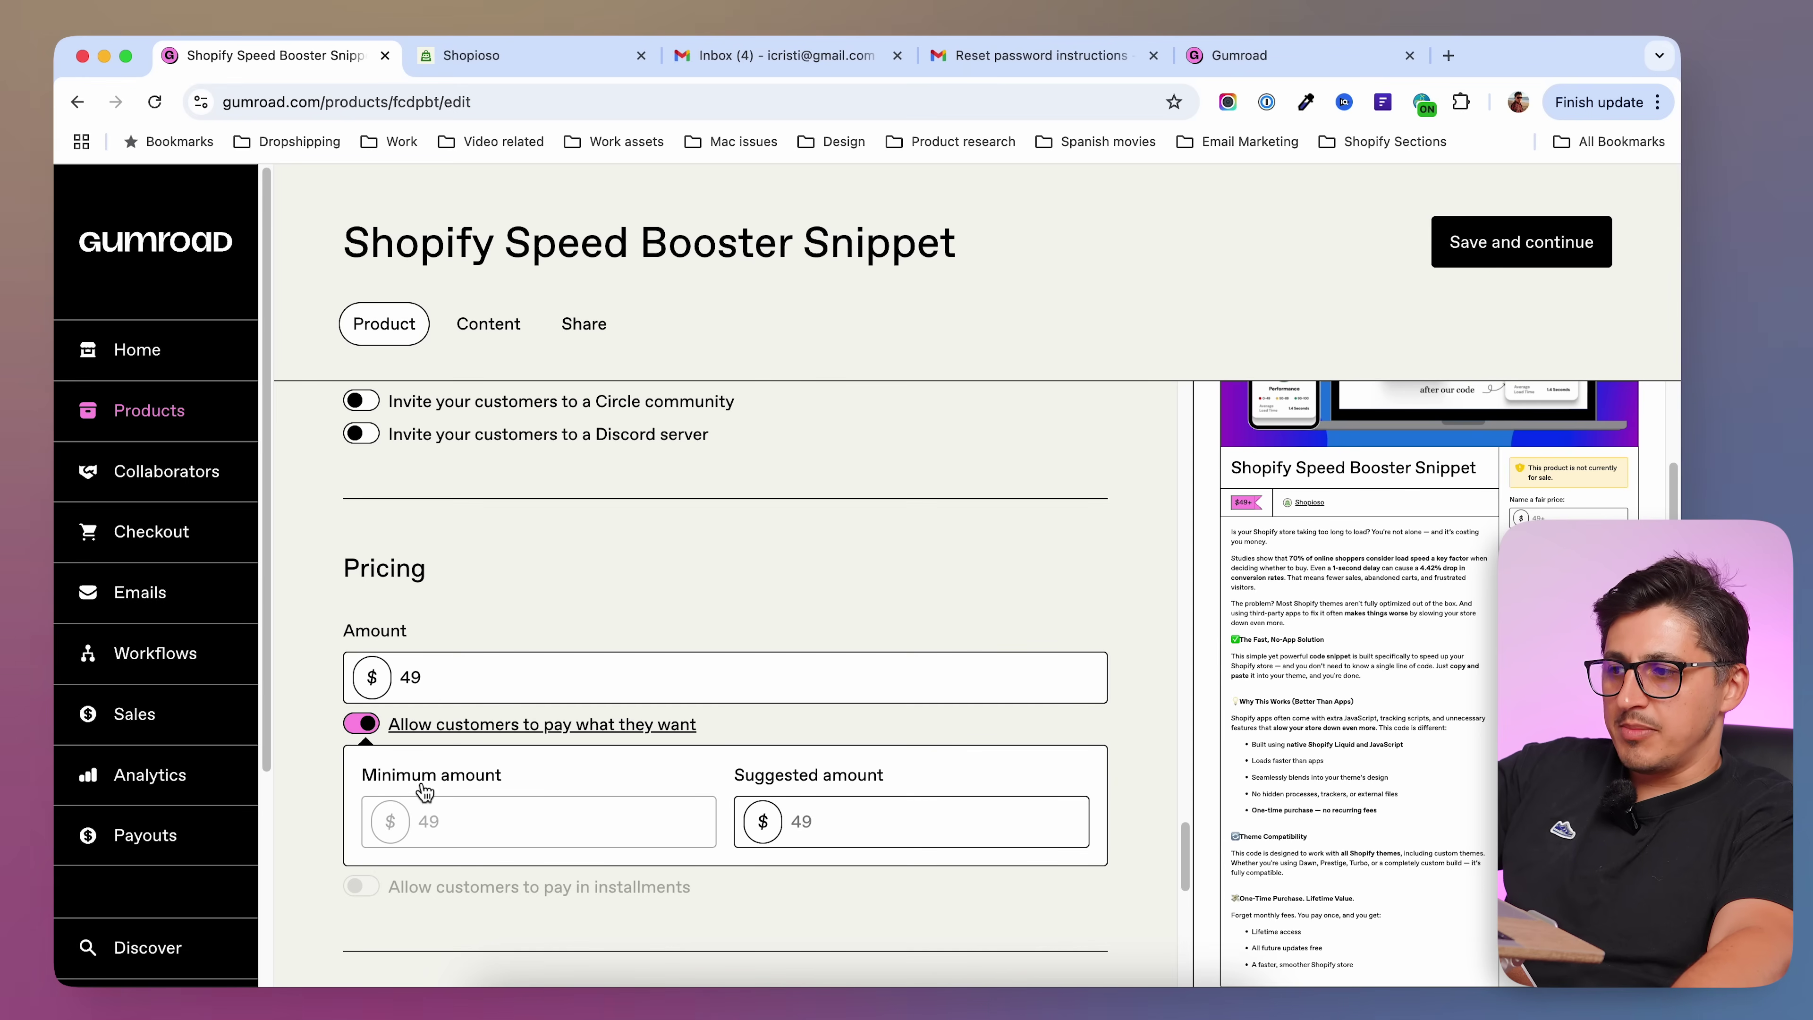
pyautogui.click(859, 828)
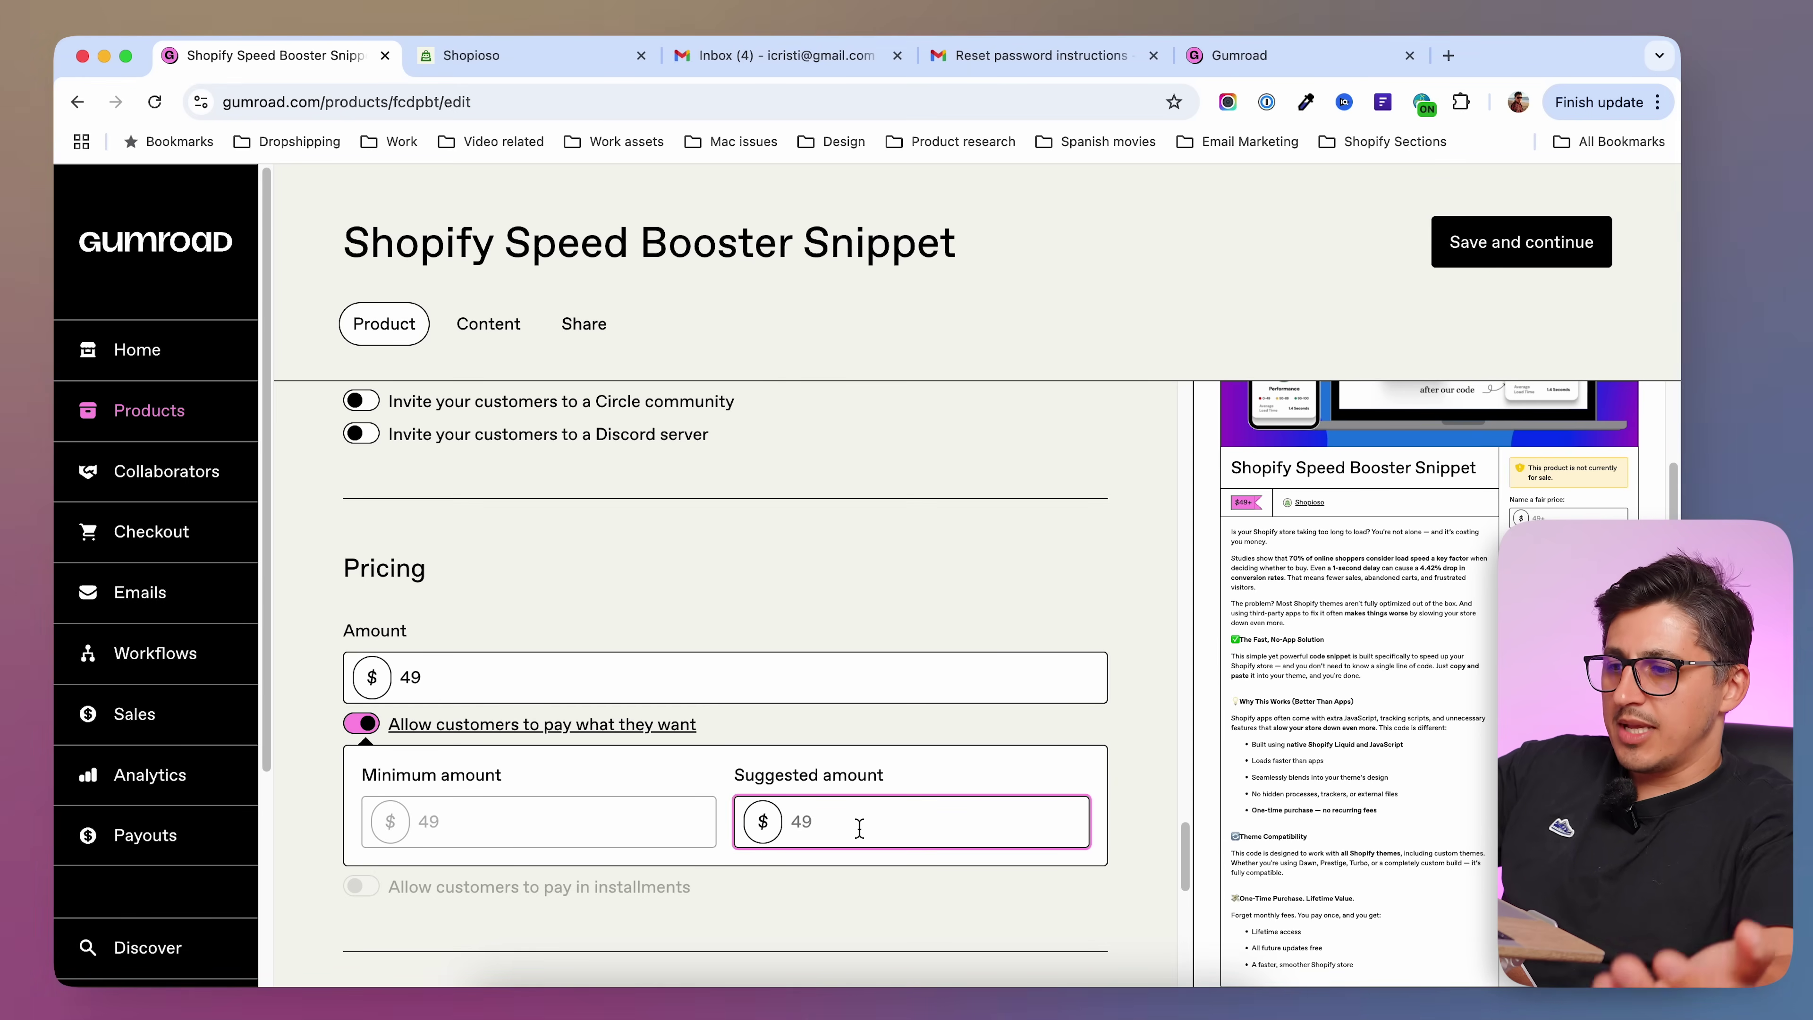
pyautogui.click(1124, 793)
pyautogui.scroll(-1, 1124, 793)
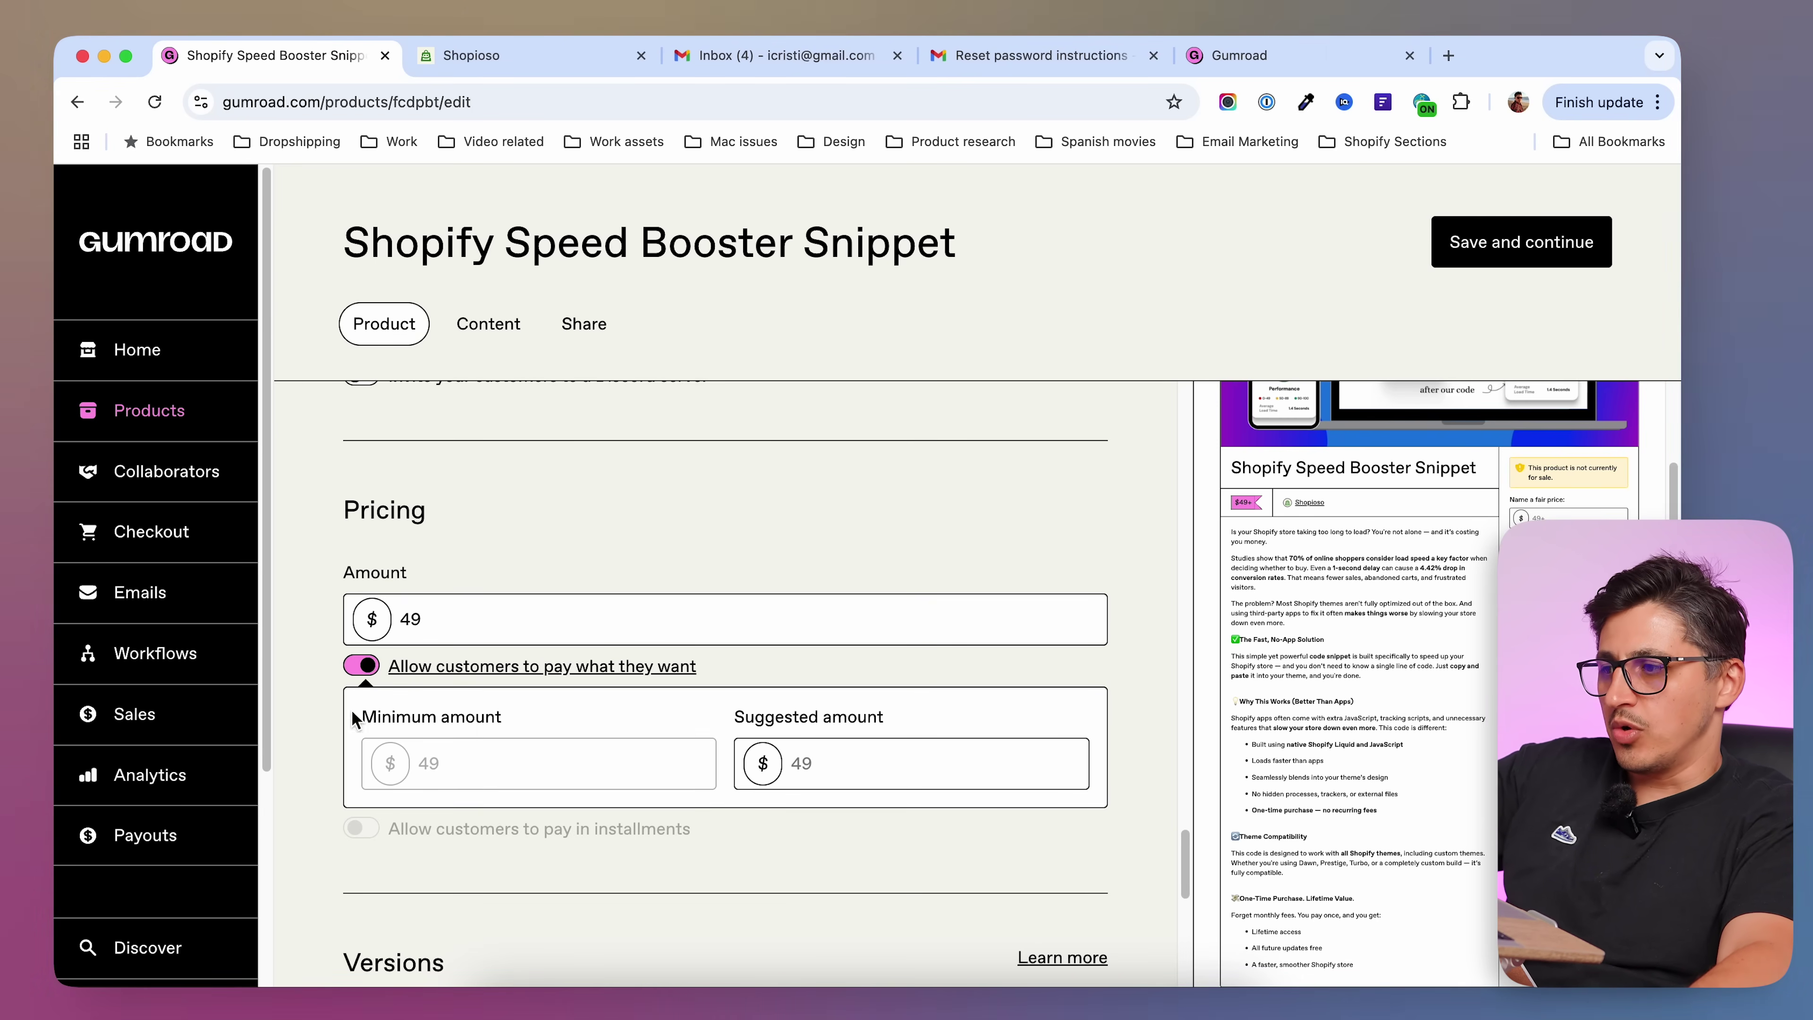
pyautogui.click(362, 666)
# - Toggle installment payments on and back off, leaving them disabled
pyautogui.click(362, 757)
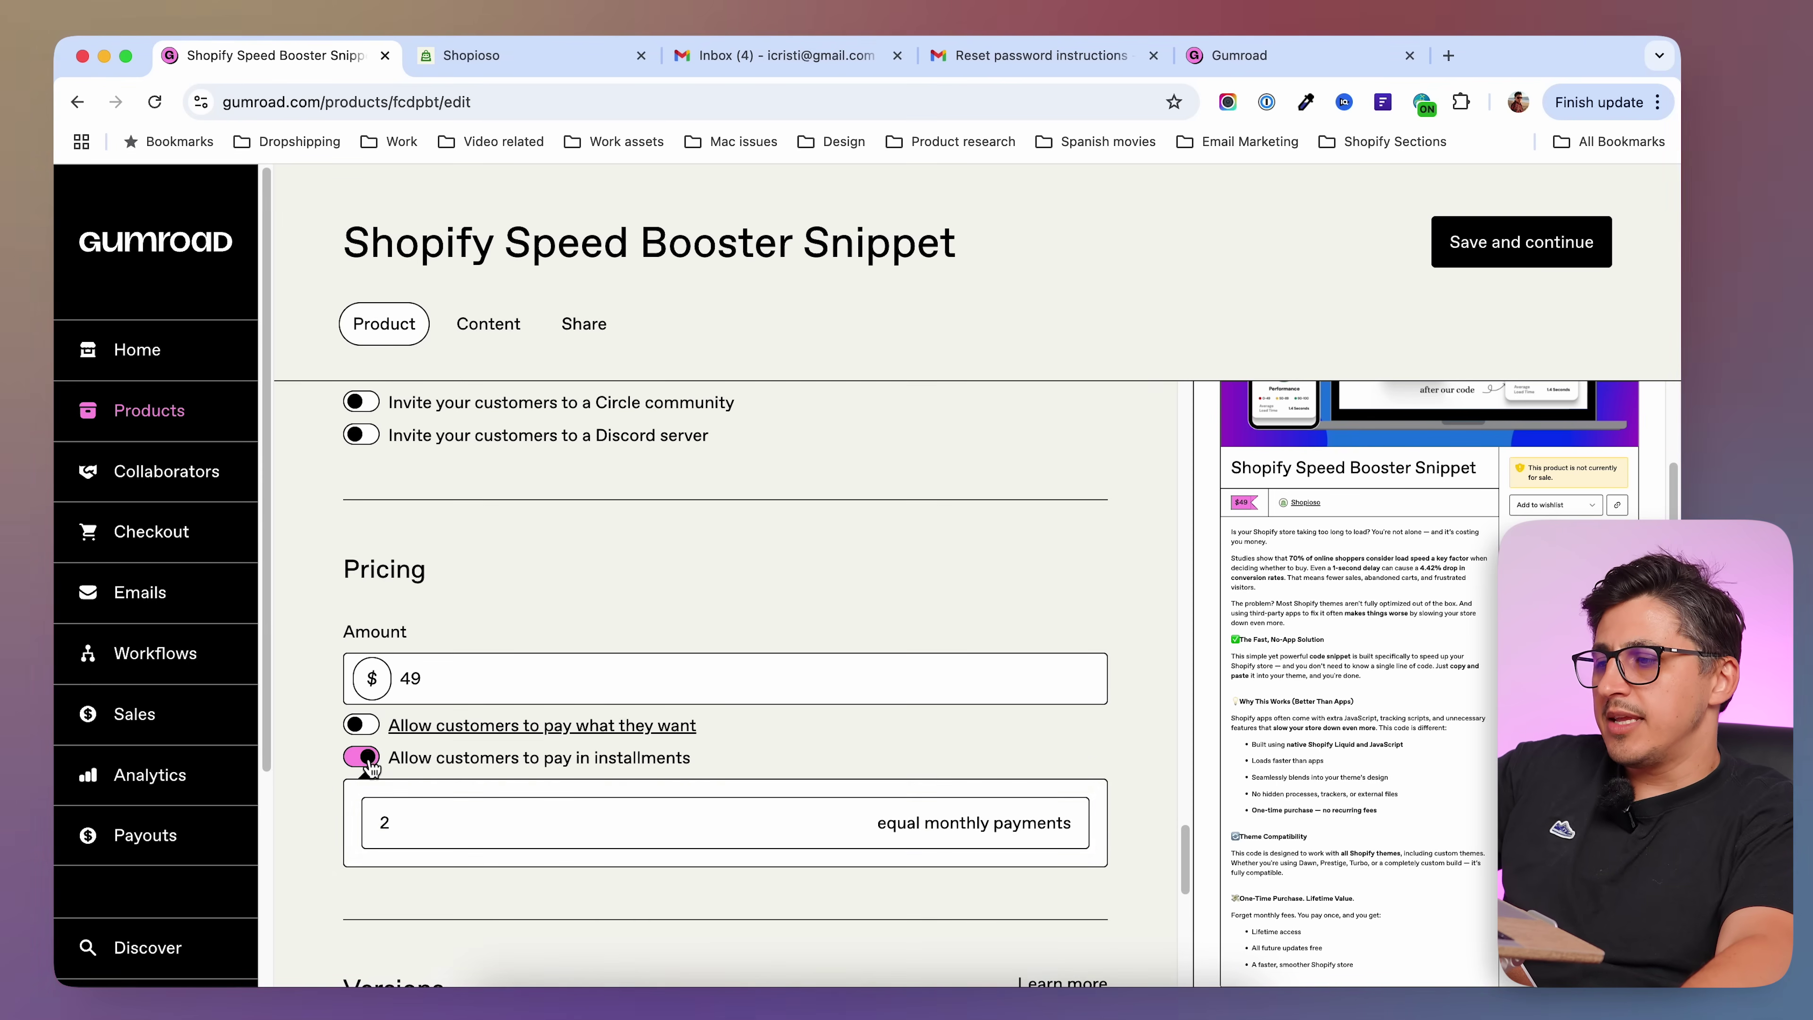
pyautogui.click(360, 757)
pyautogui.scroll(-5, 313, 871)
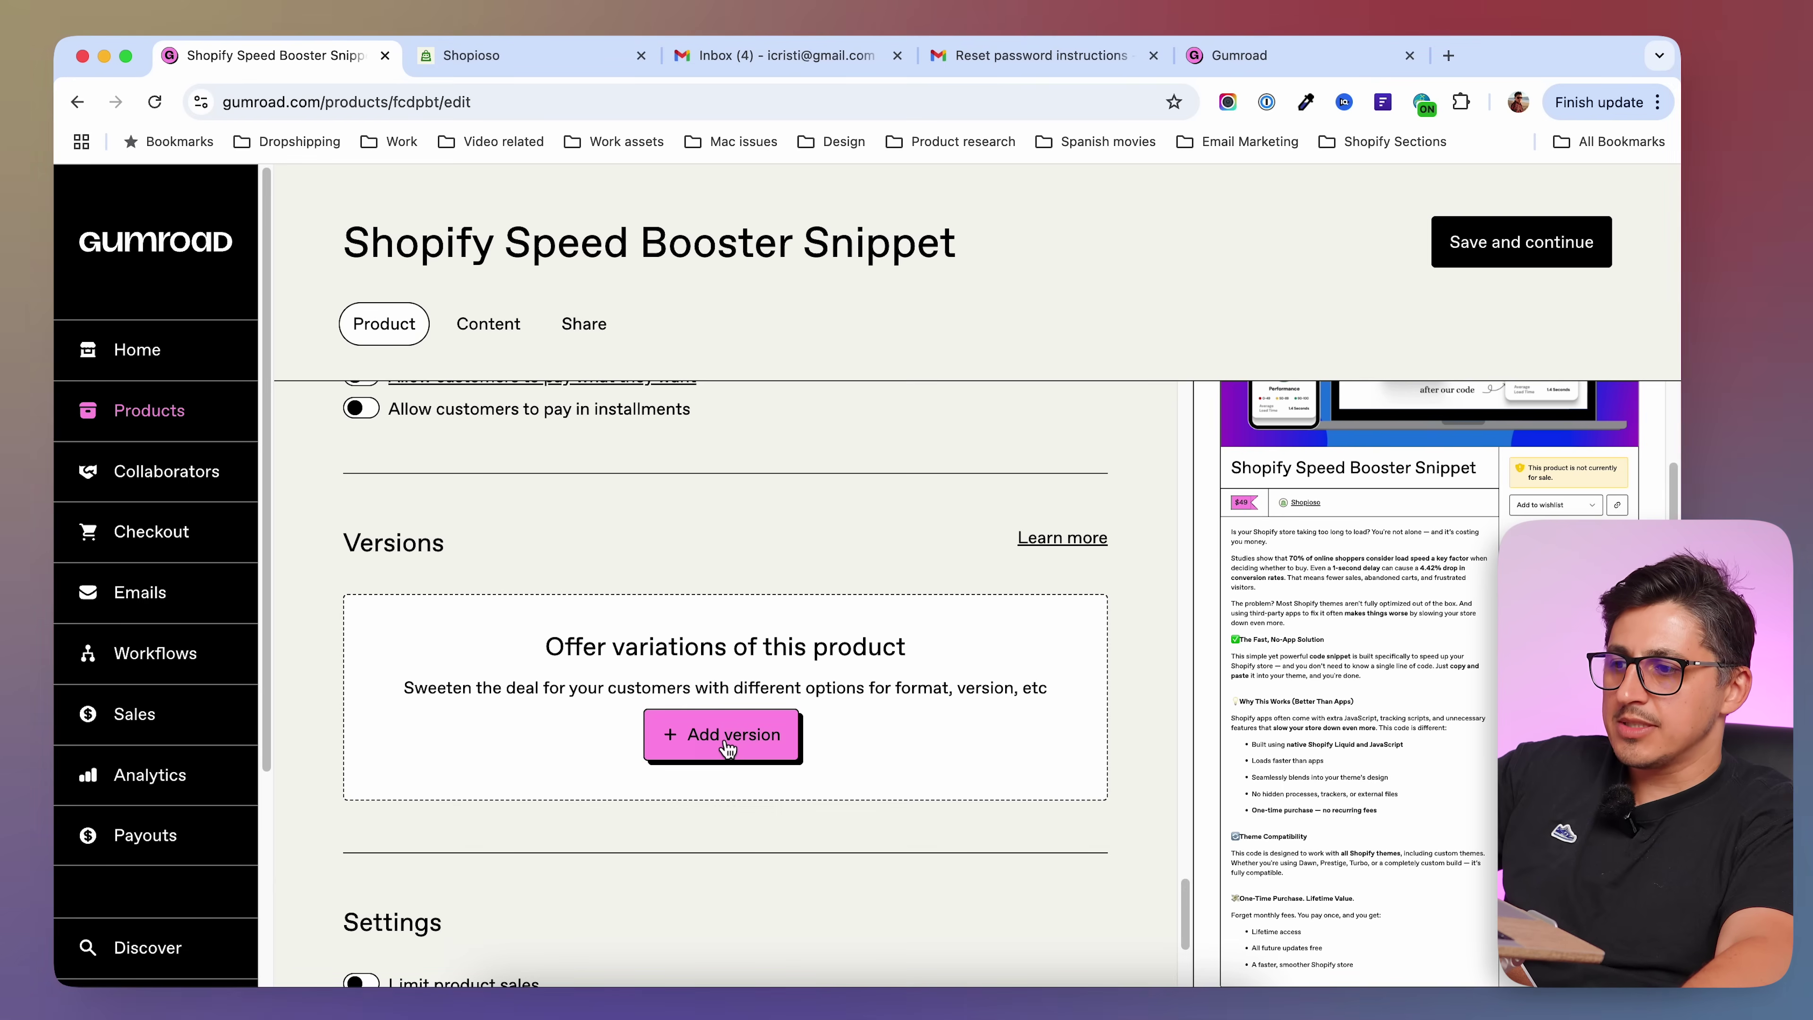
pyautogui.click(679, 736)
# - Remove the Untitled version so the product has no versions
pyautogui.scroll(-3, 343, 889)
pyautogui.scroll(2, 664, 750)
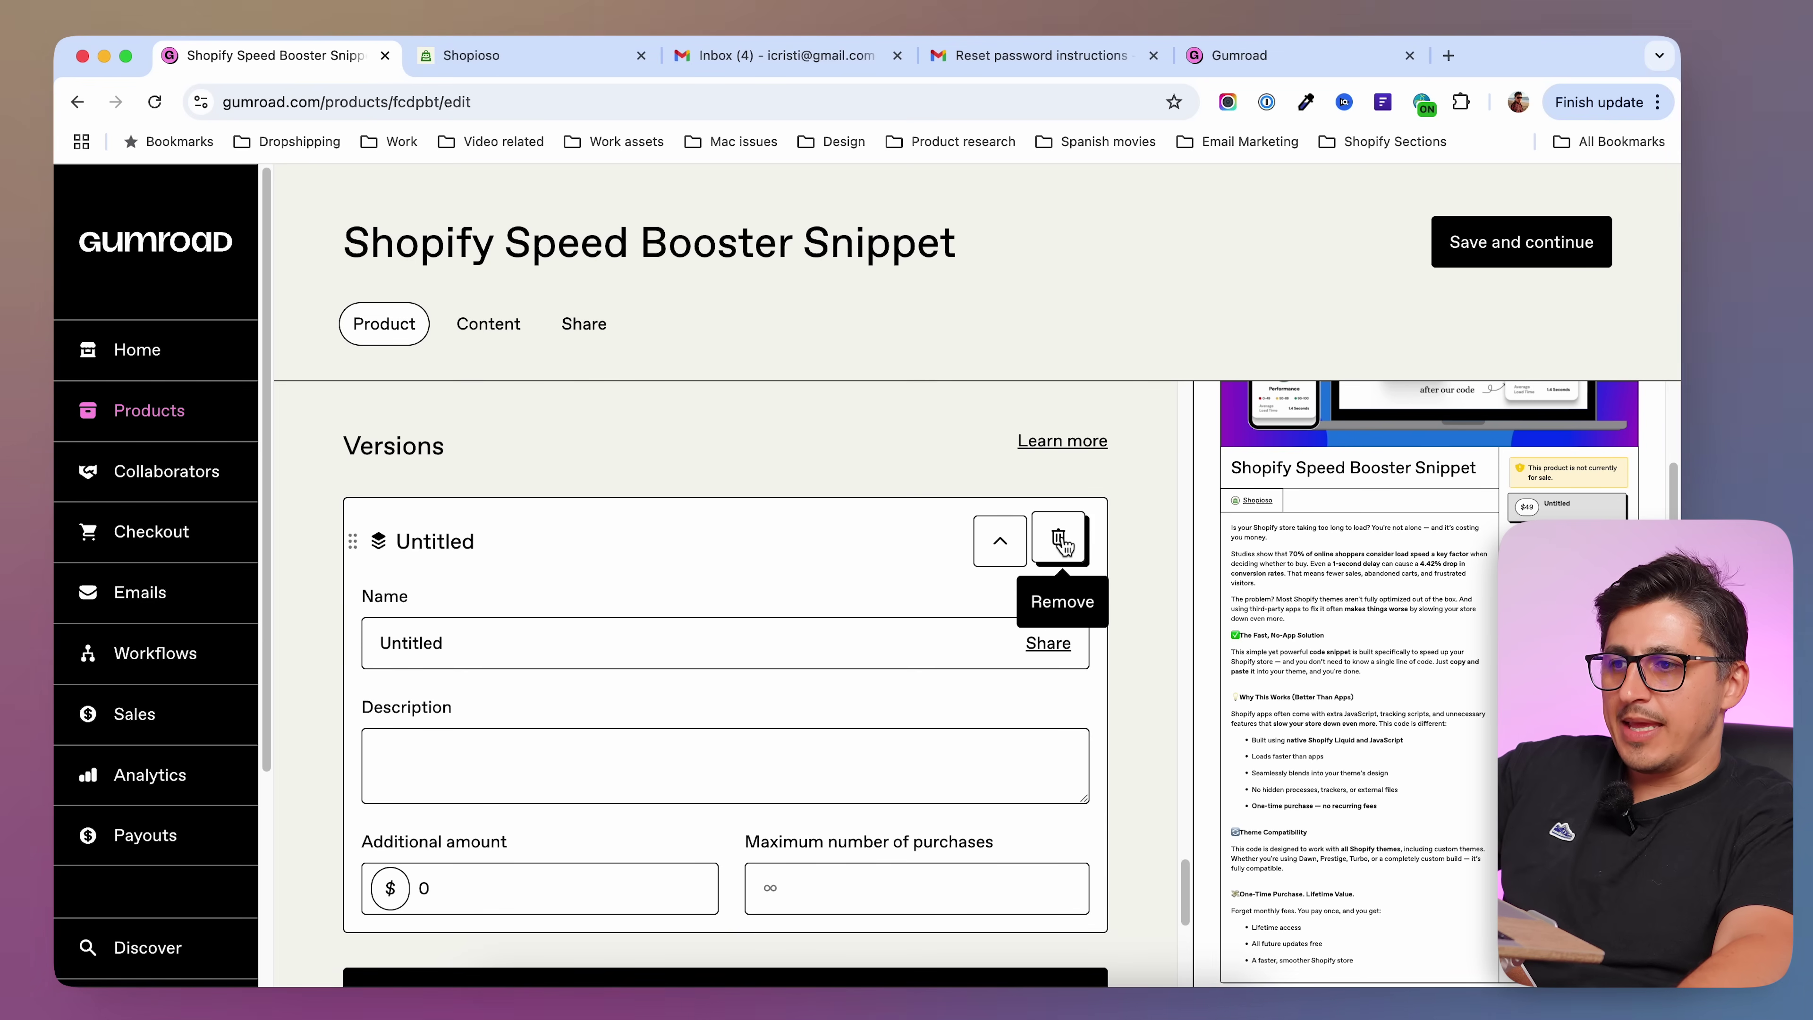
pyautogui.click(1061, 542)
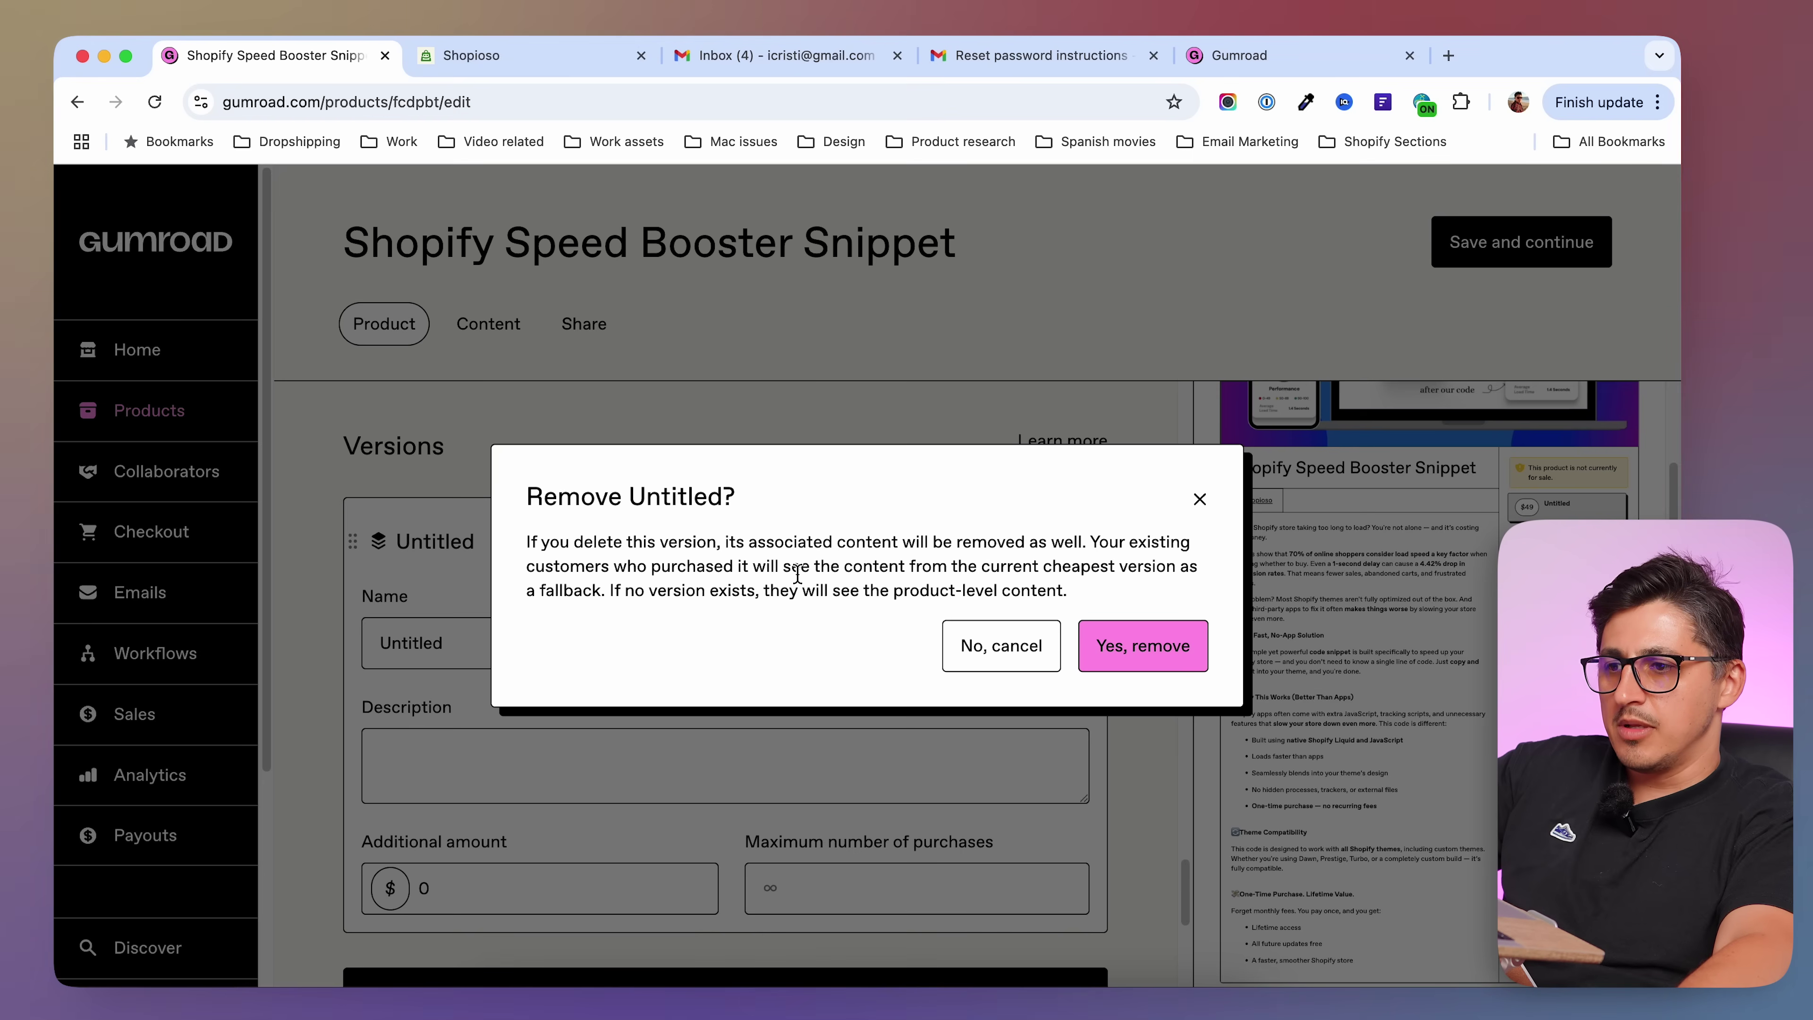
pyautogui.click(1143, 645)
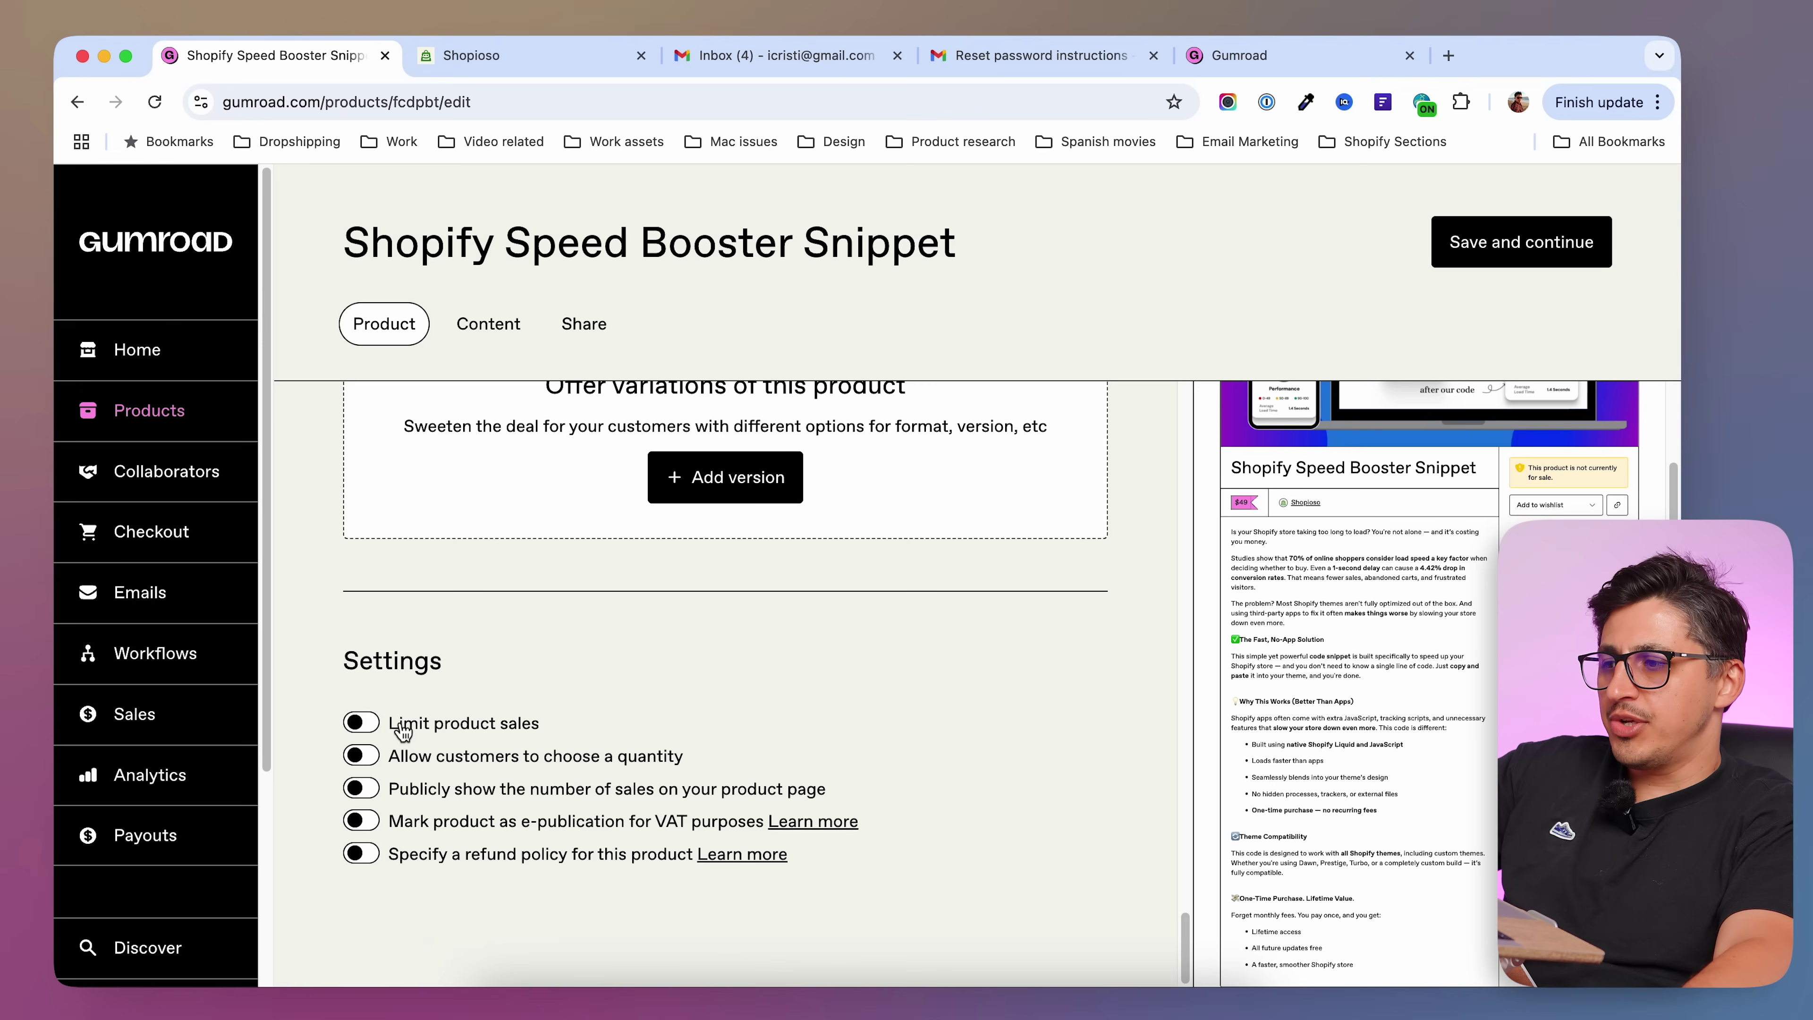
# - Toggle the sales limit and quantity selection on and off, leaving both disabled
pyautogui.click(363, 723)
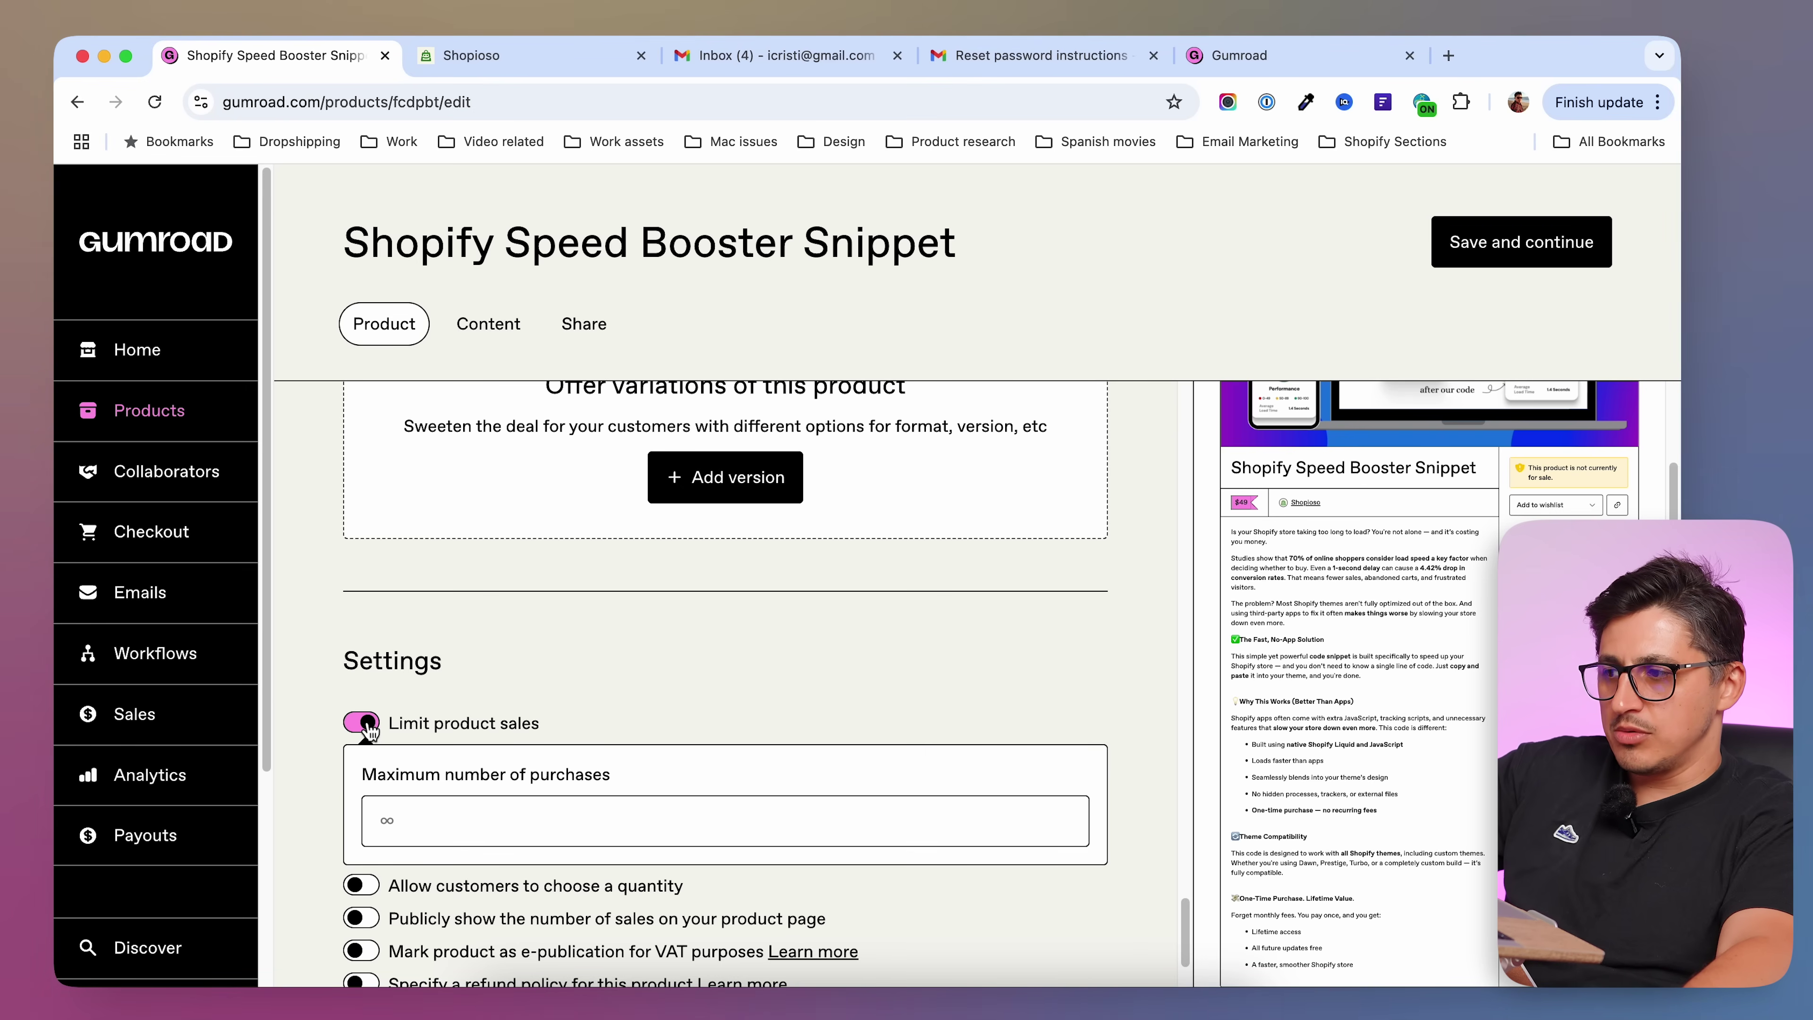
pyautogui.click(363, 724)
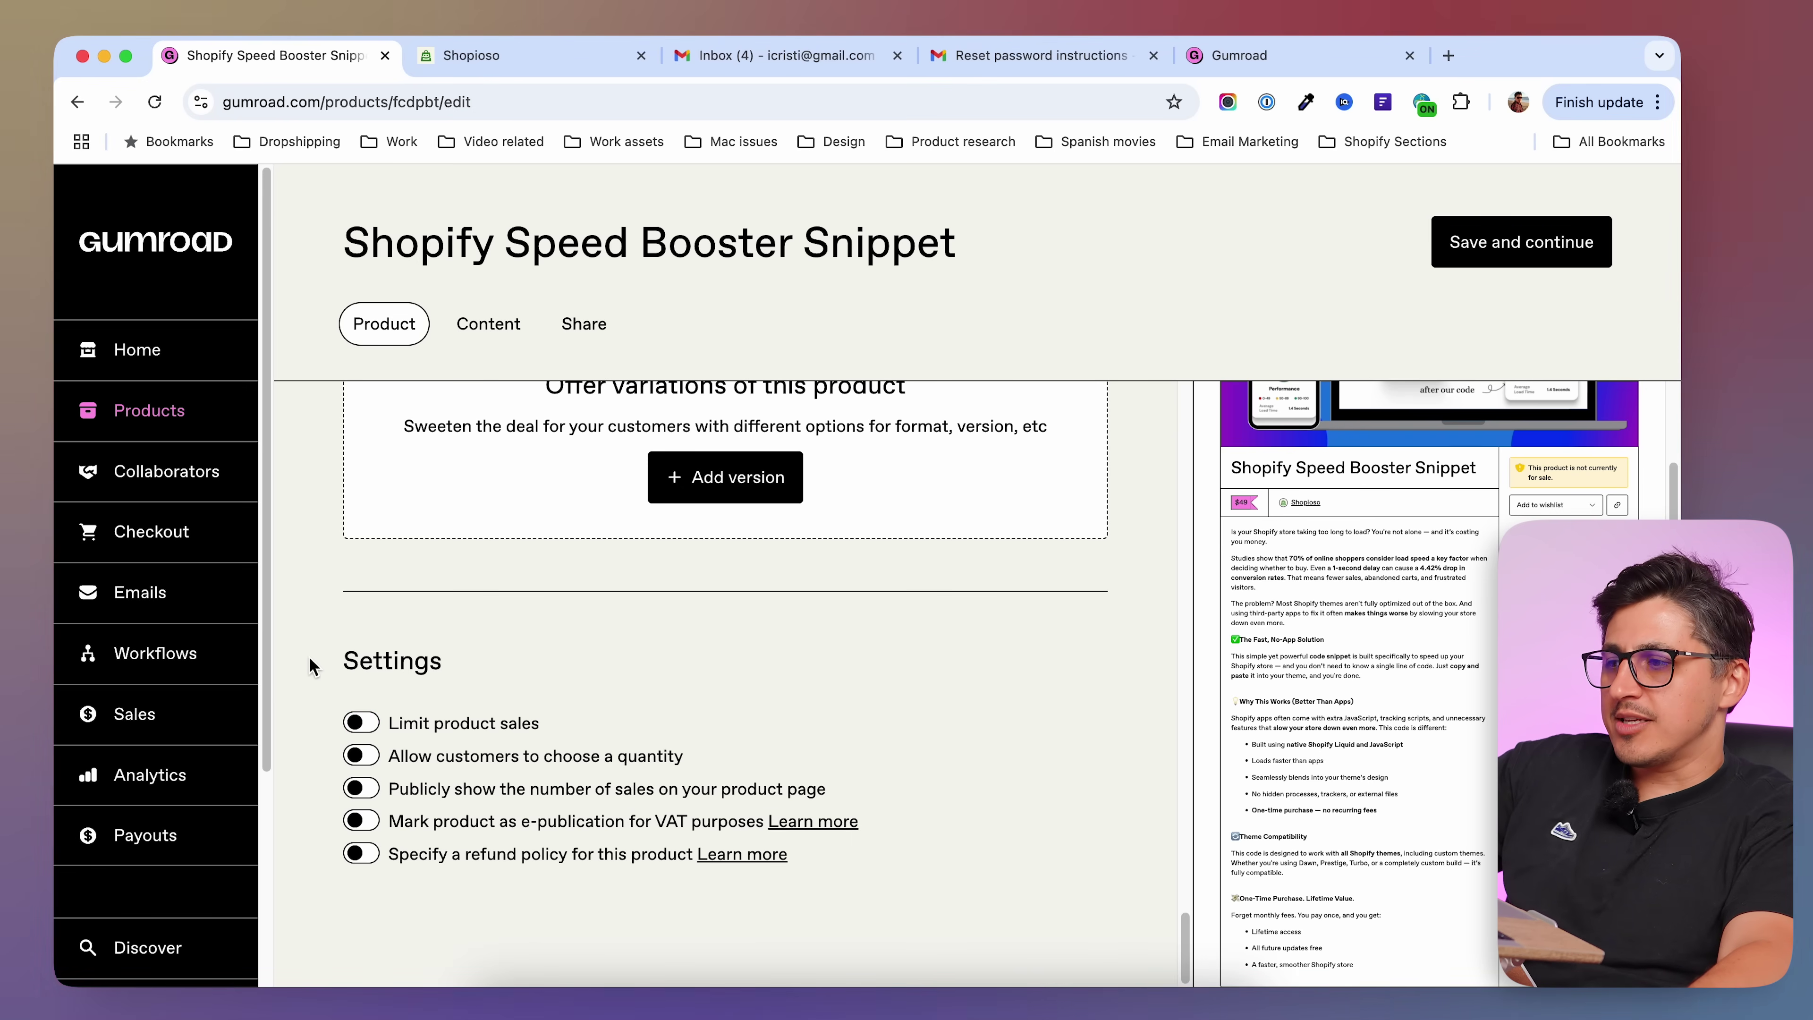
pyautogui.click(365, 757)
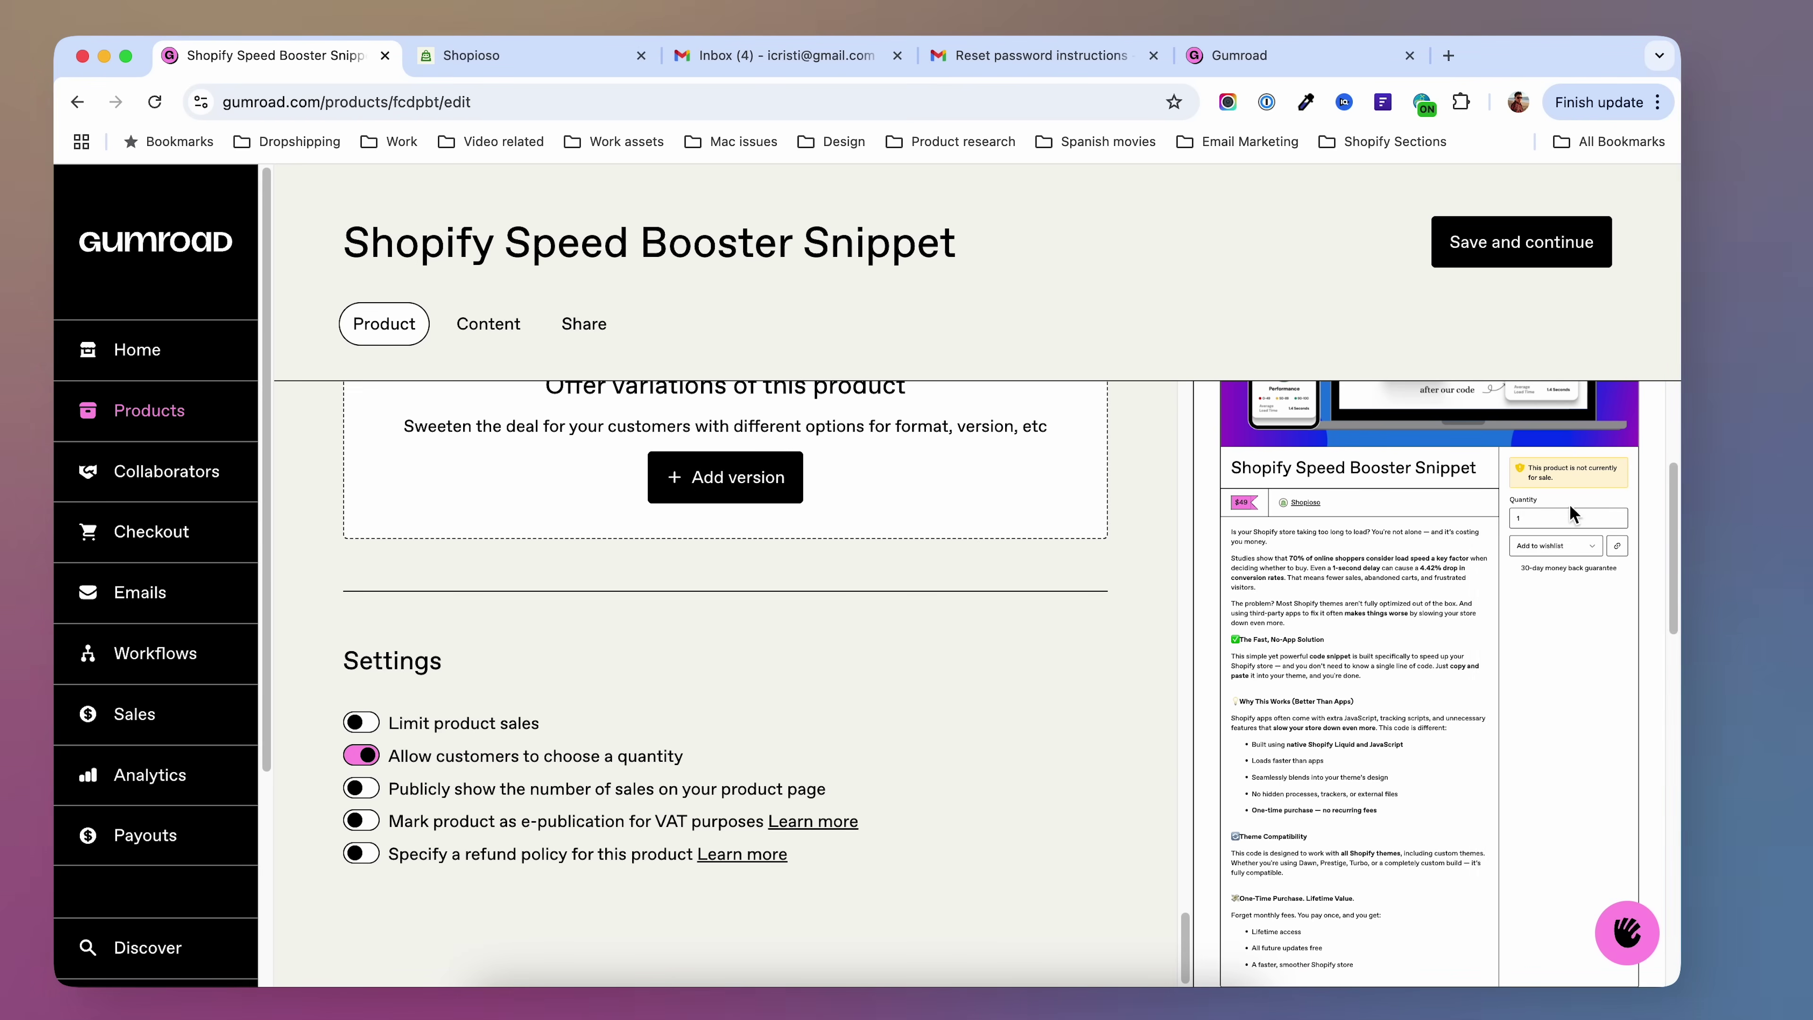
pyautogui.click(361, 756)
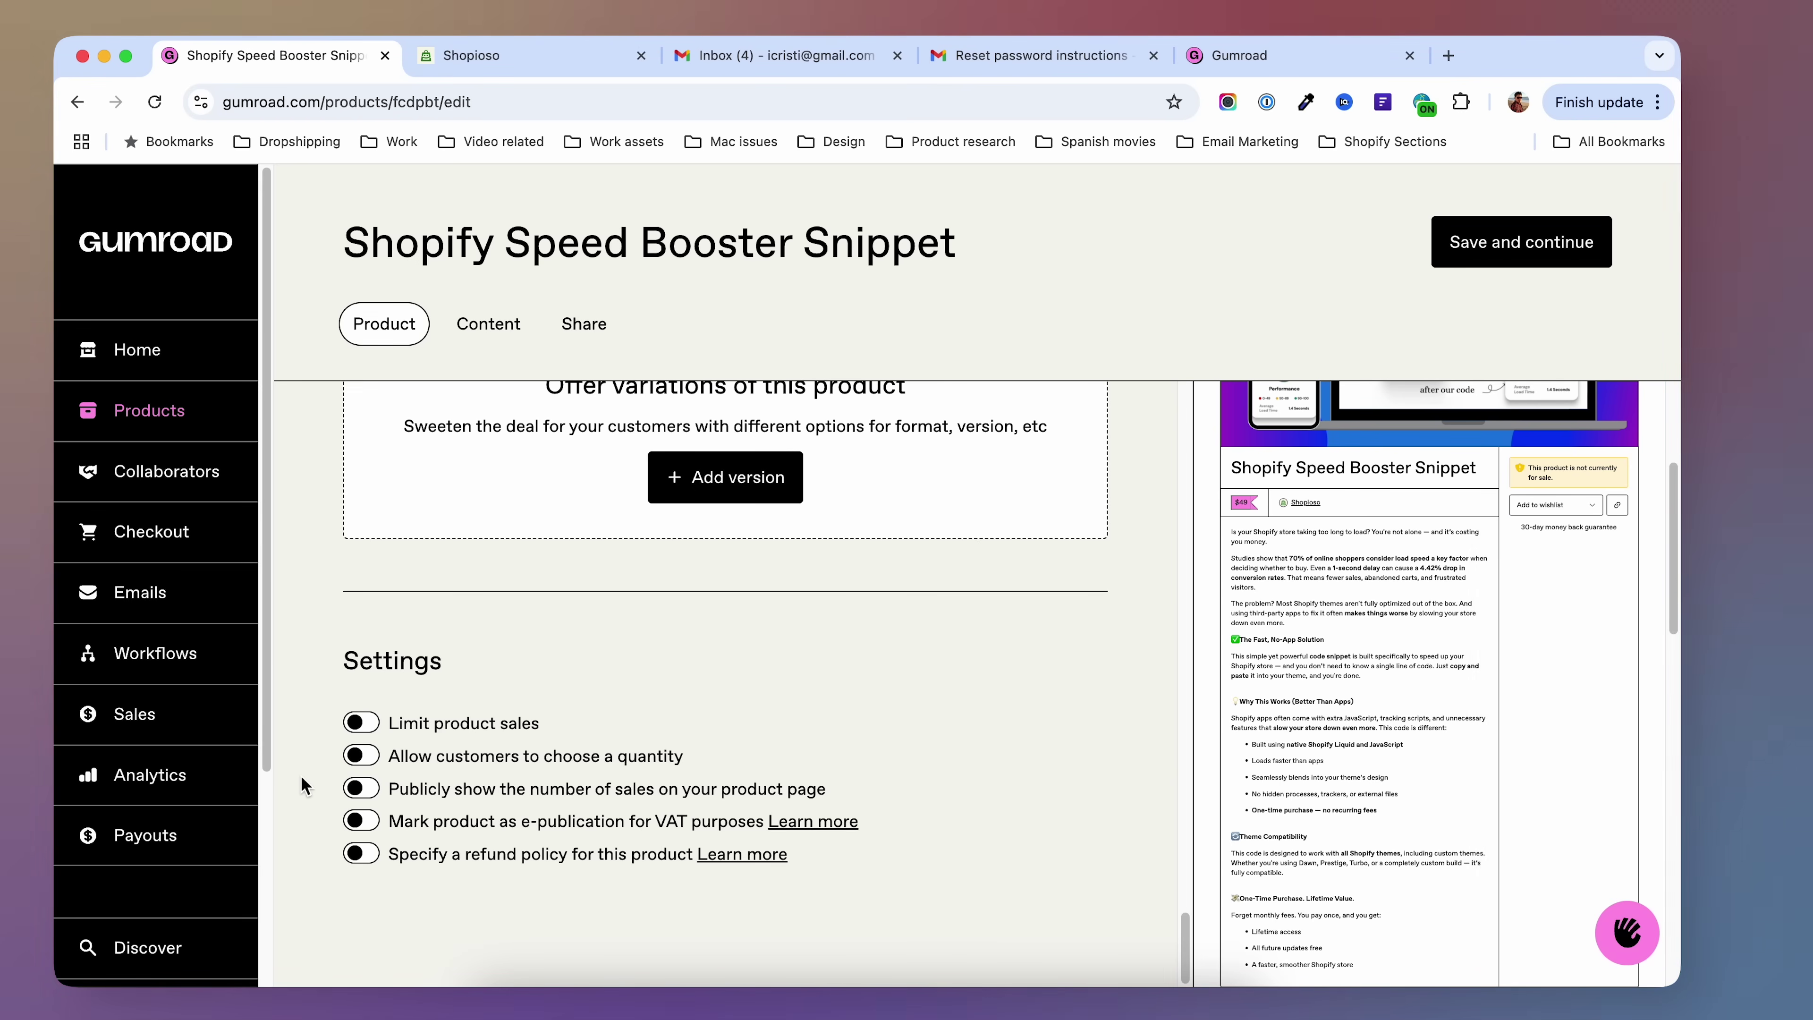
# - Leave the public sales count and refund policy off, then save the product
pyautogui.click(371, 791)
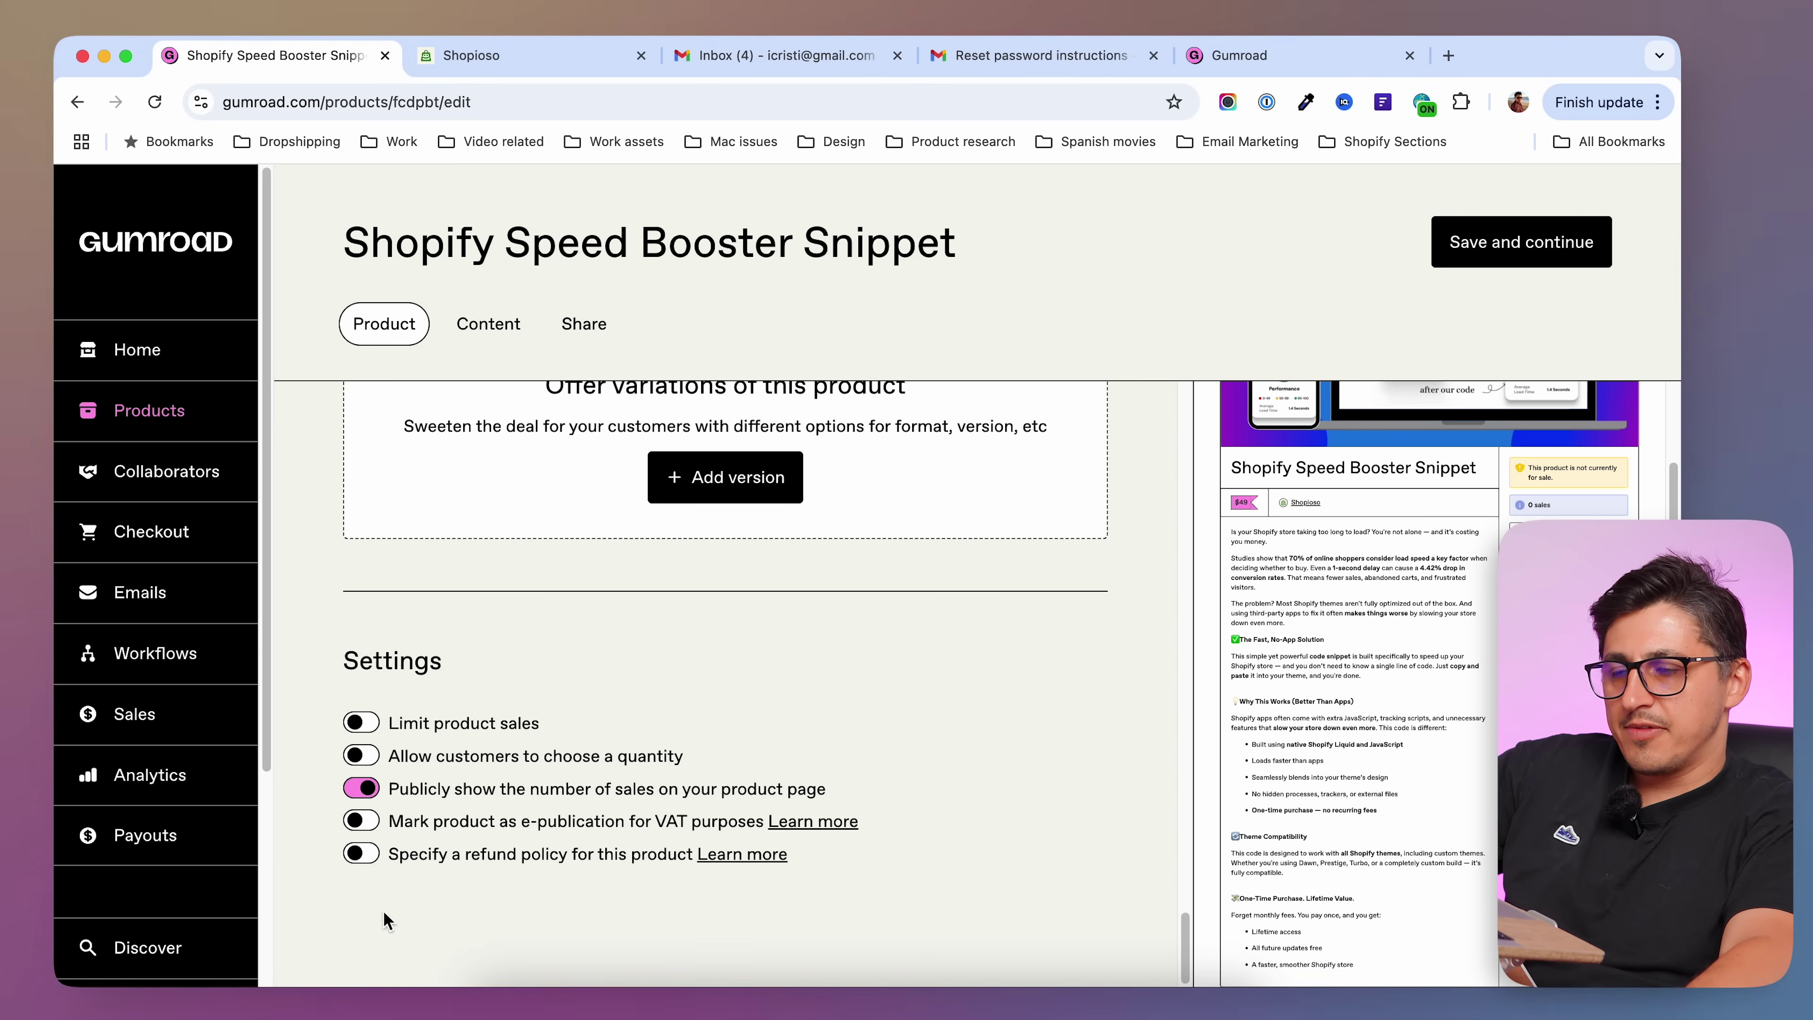
pyautogui.click(362, 856)
pyautogui.scroll(-5, 309, 901)
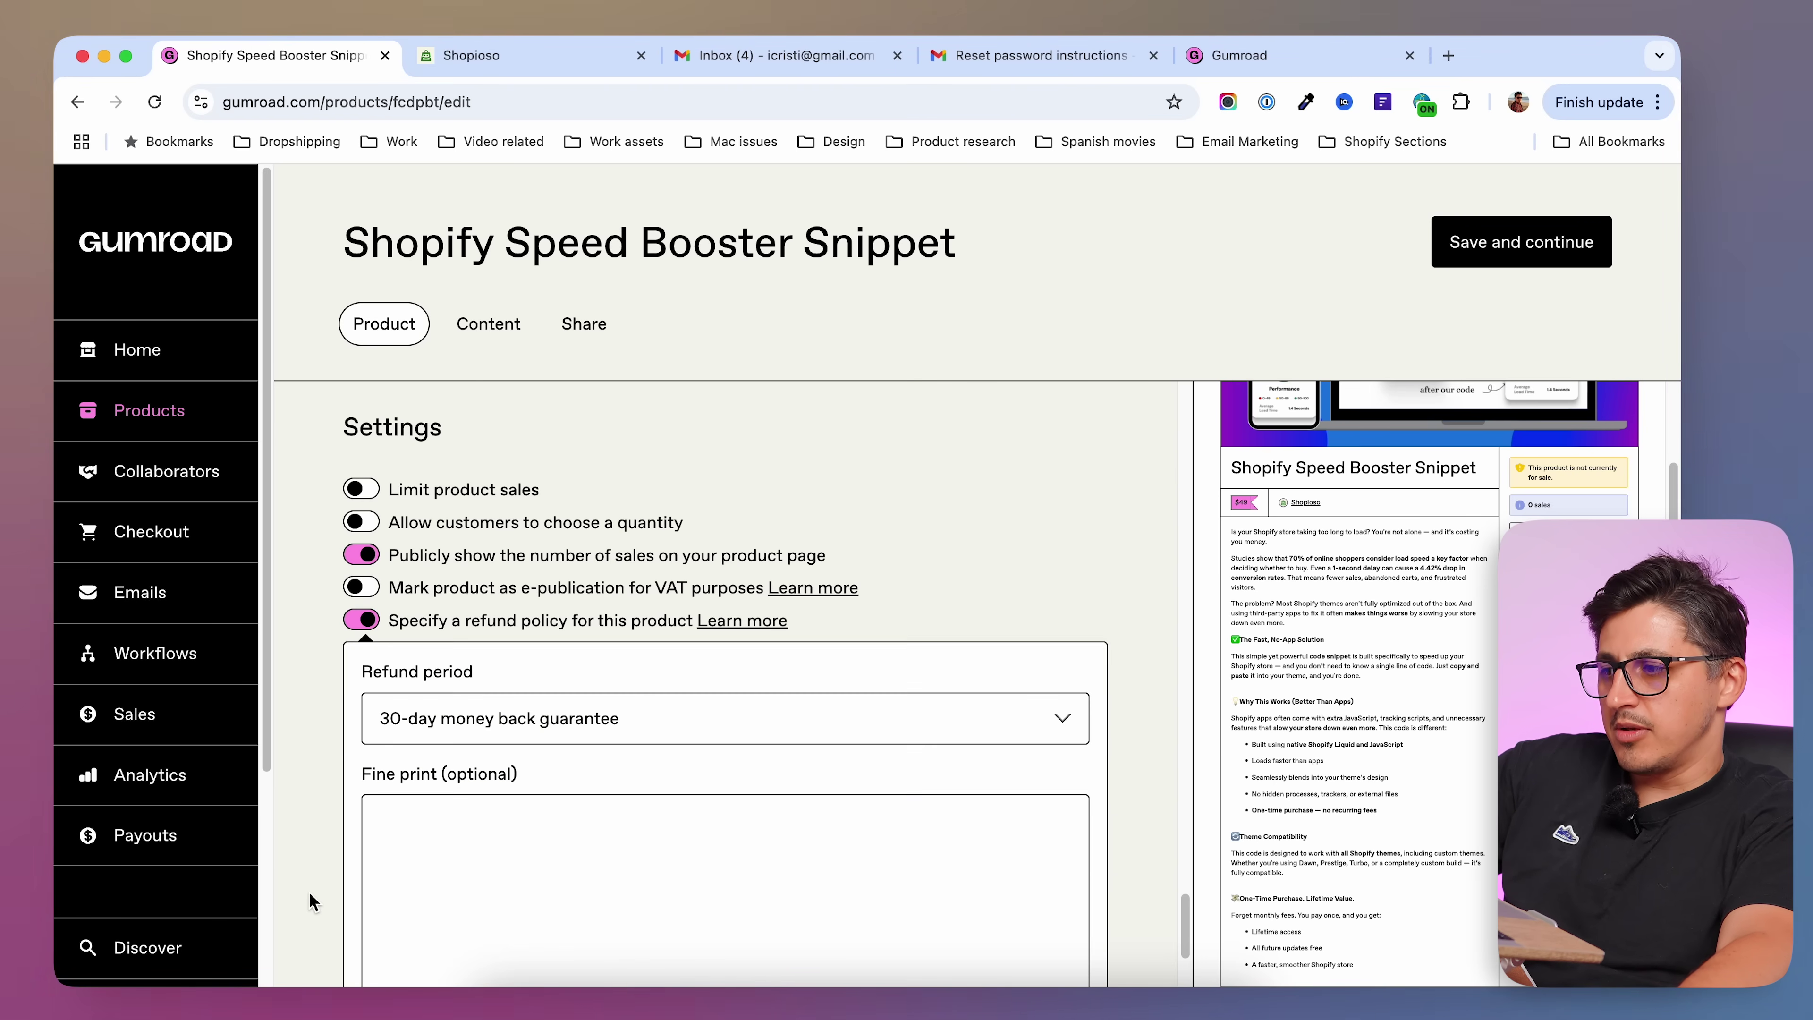
pyautogui.scroll(2, 309, 901)
pyautogui.click(376, 715)
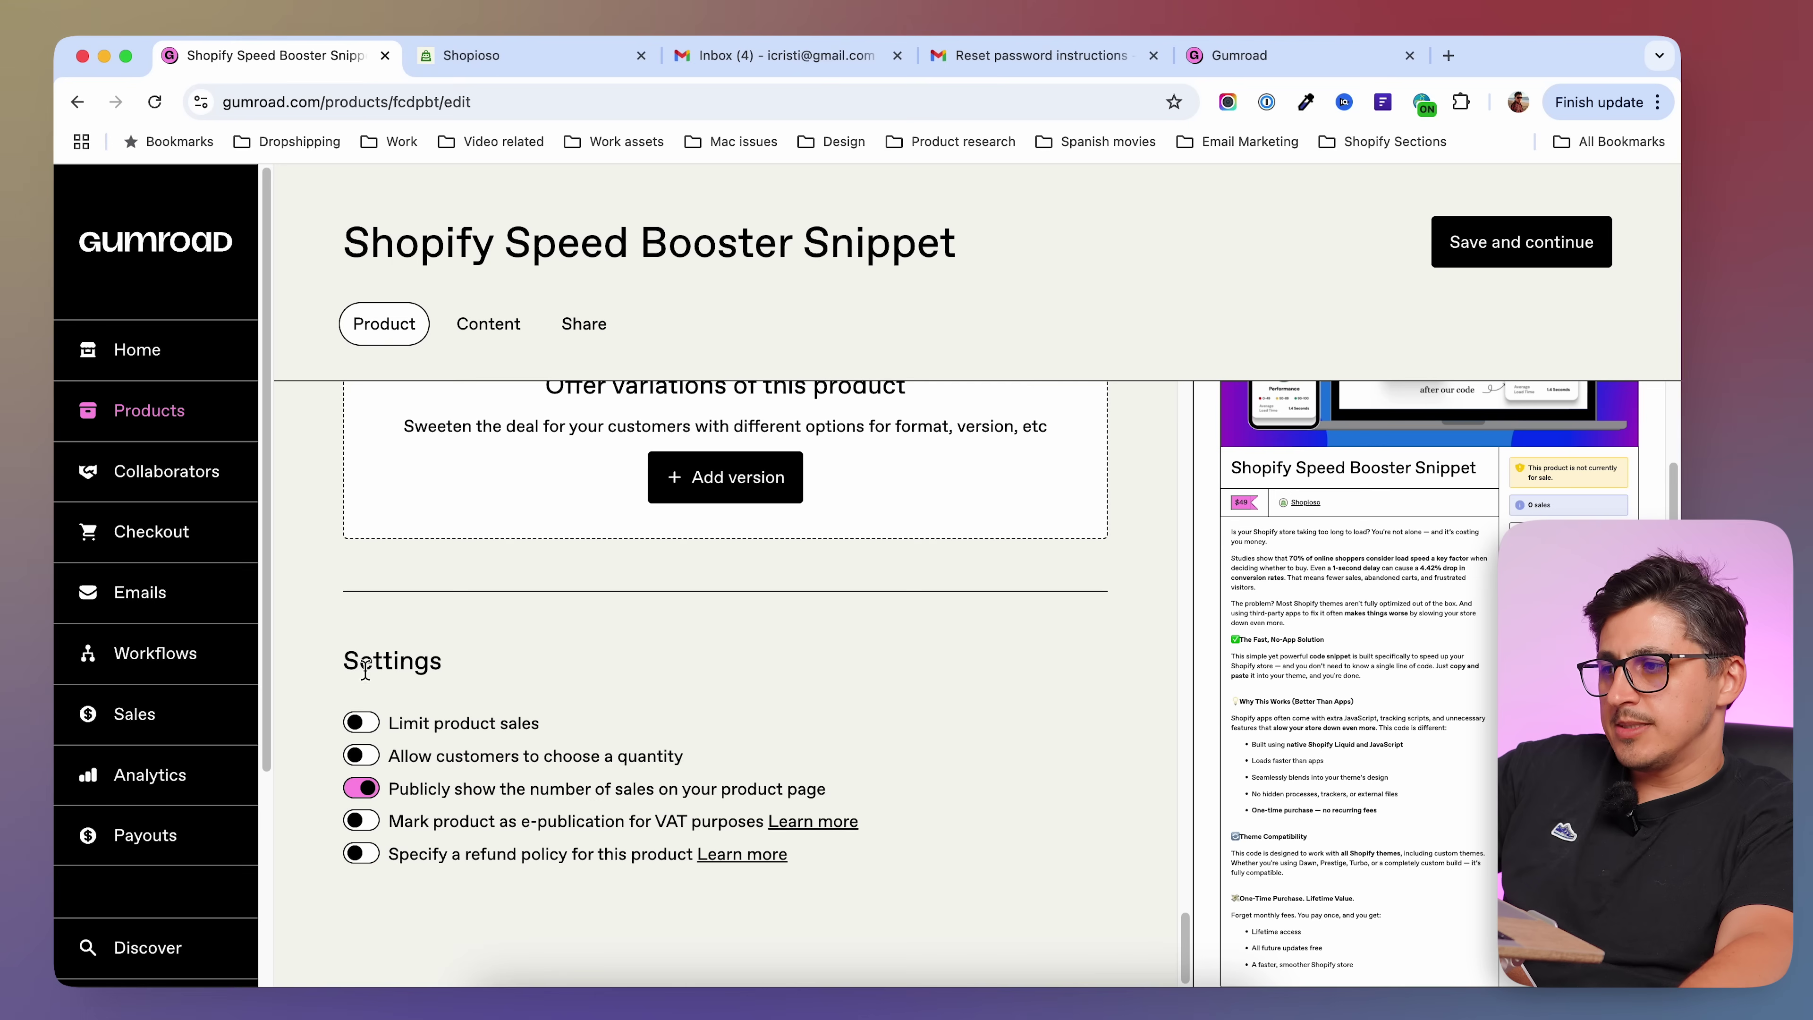
pyautogui.click(361, 789)
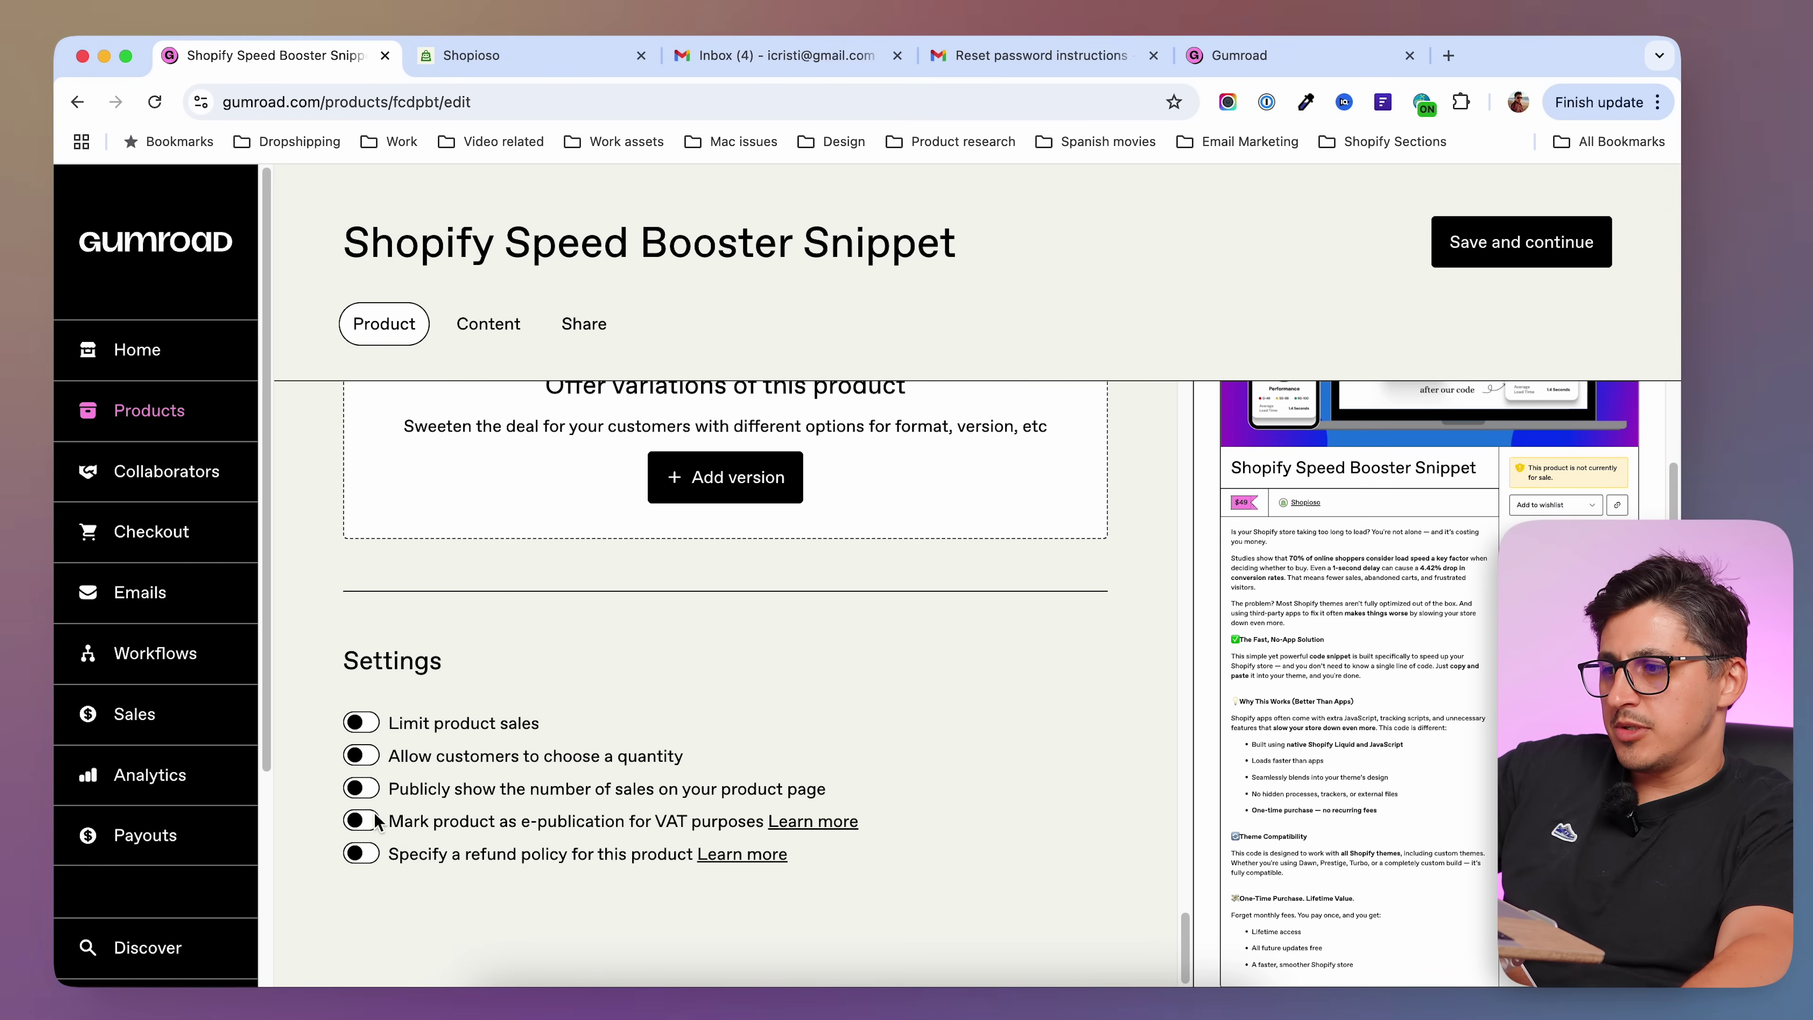
pyautogui.click(1519, 240)
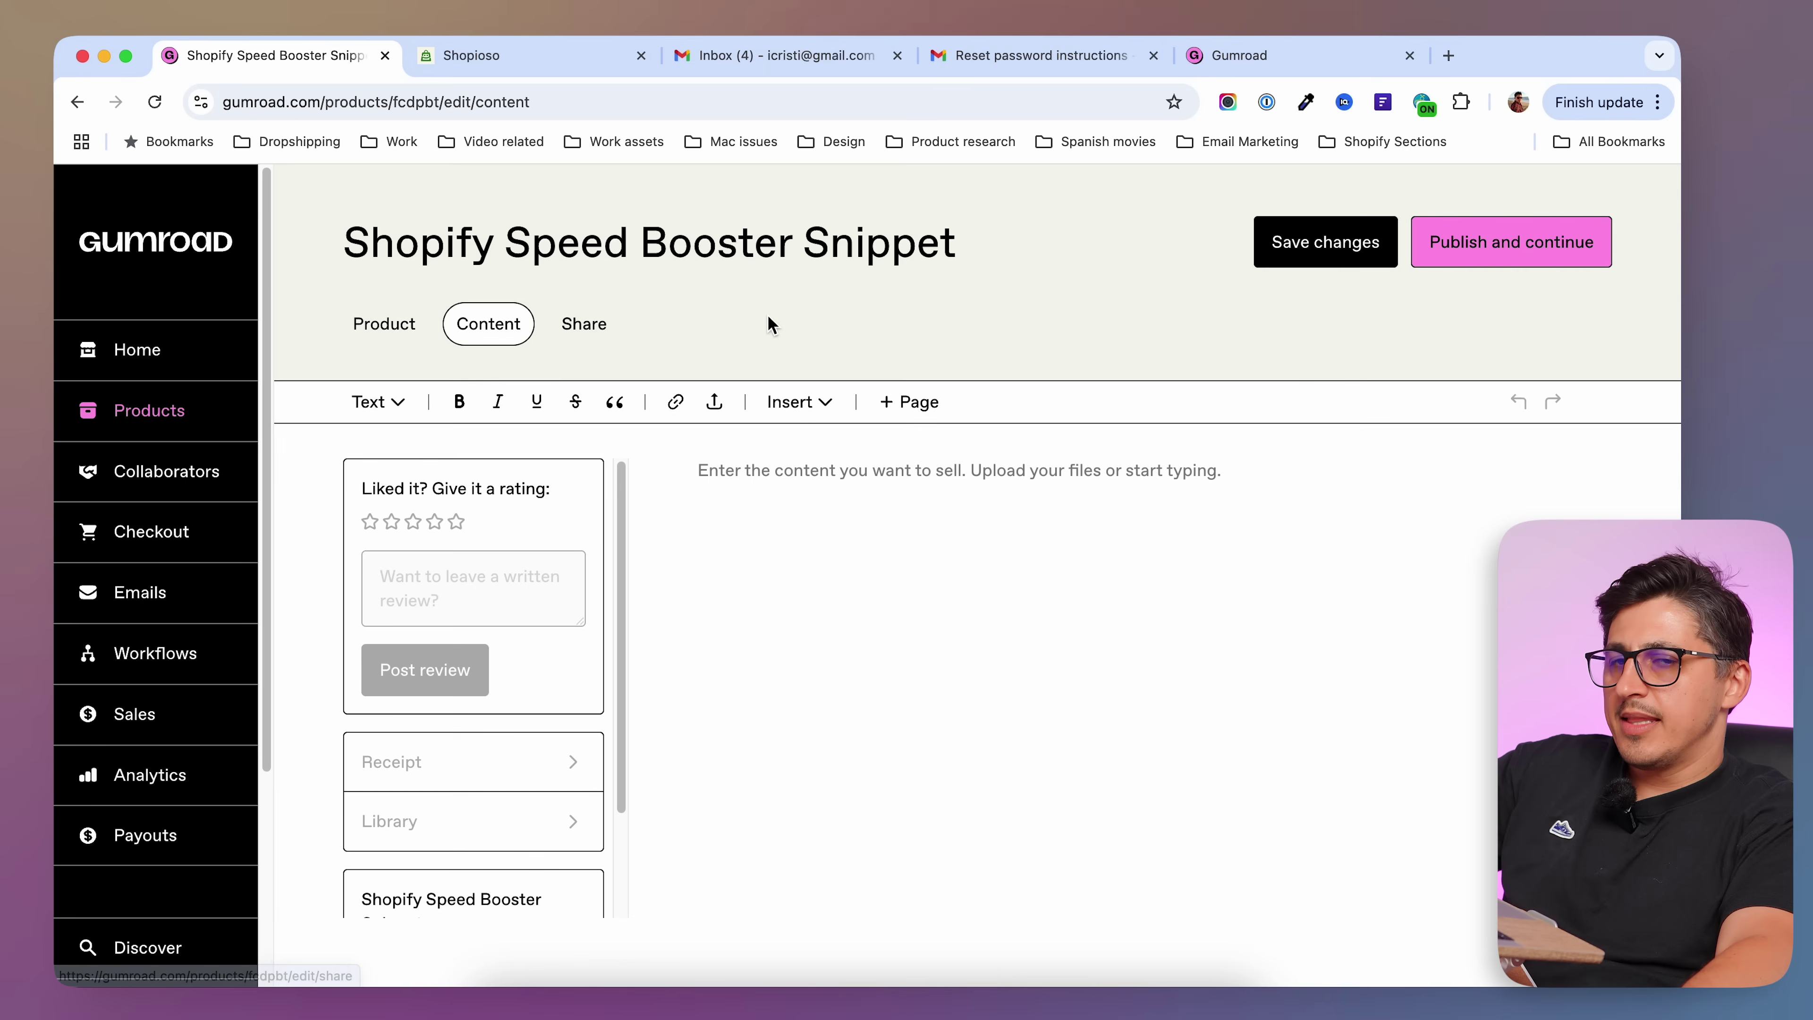
# - Paste 'Thank you for purchasing my product! Hope you enjoy it.' into the Content editor
pyautogui.click(384, 330)
pyautogui.click(500, 333)
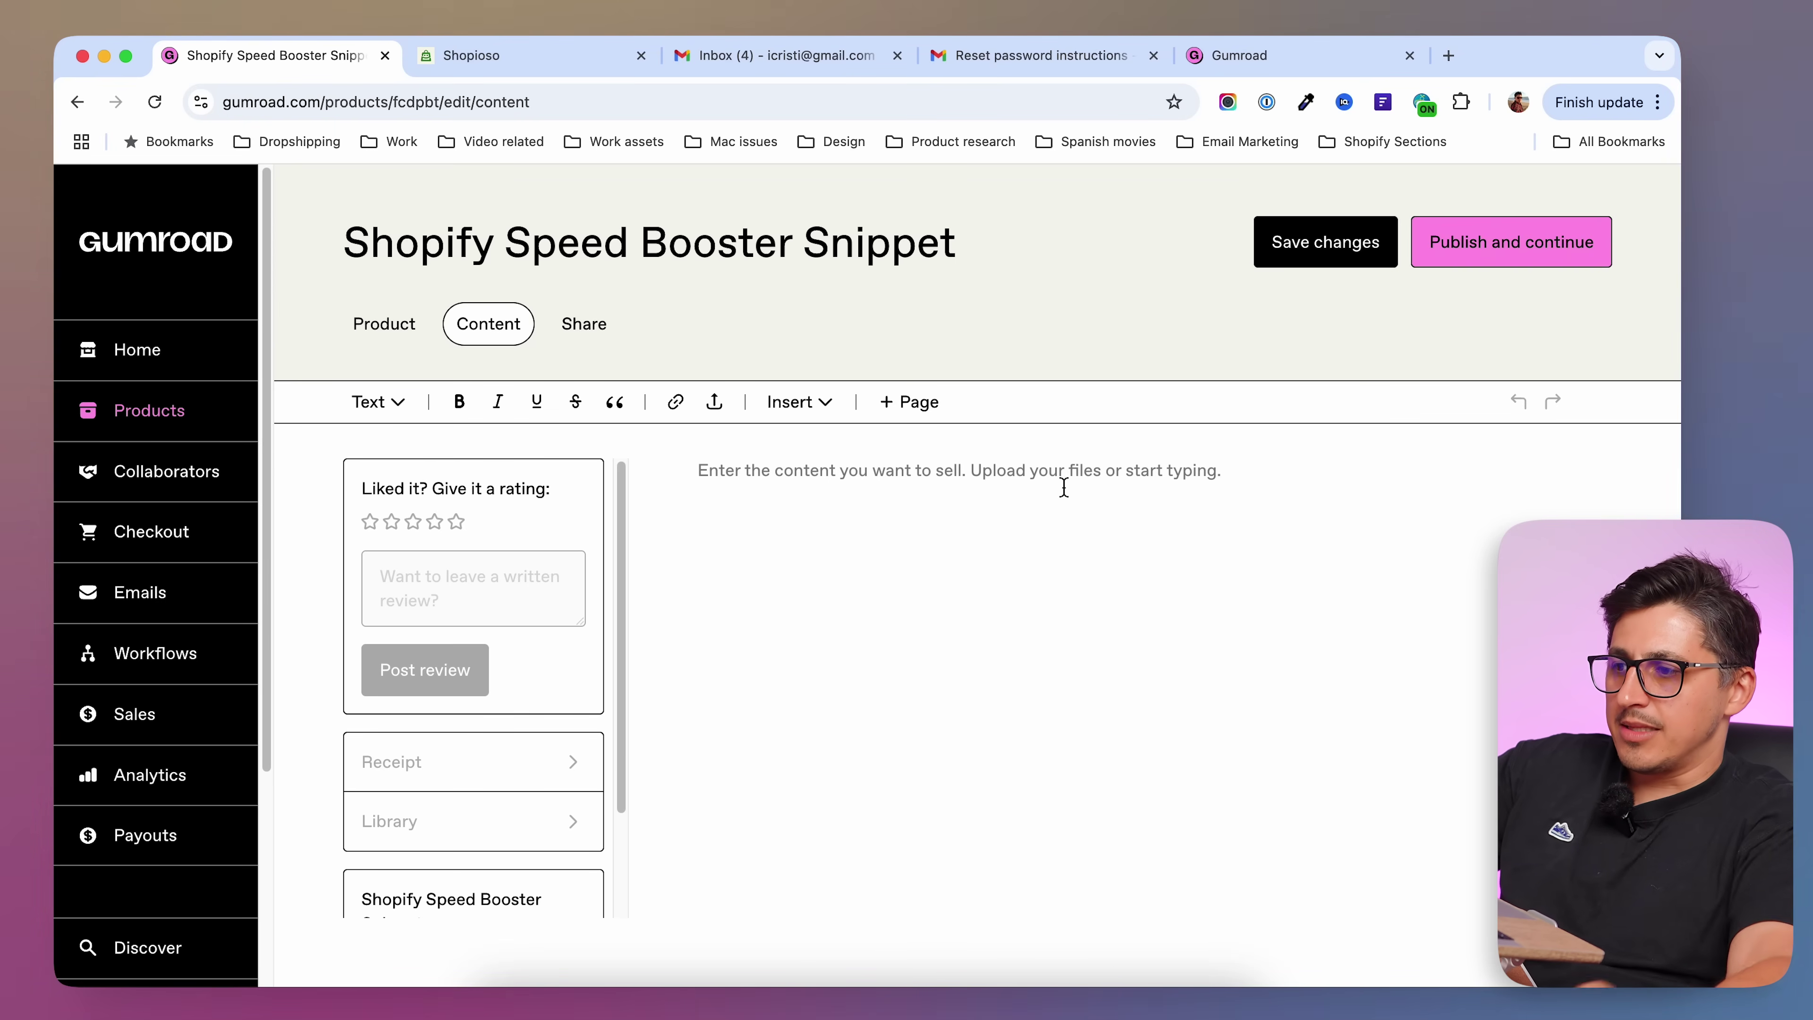
pyautogui.click(699, 476)
pyautogui.write('Thank you for purchasing my product! Hope you enjoy it.')
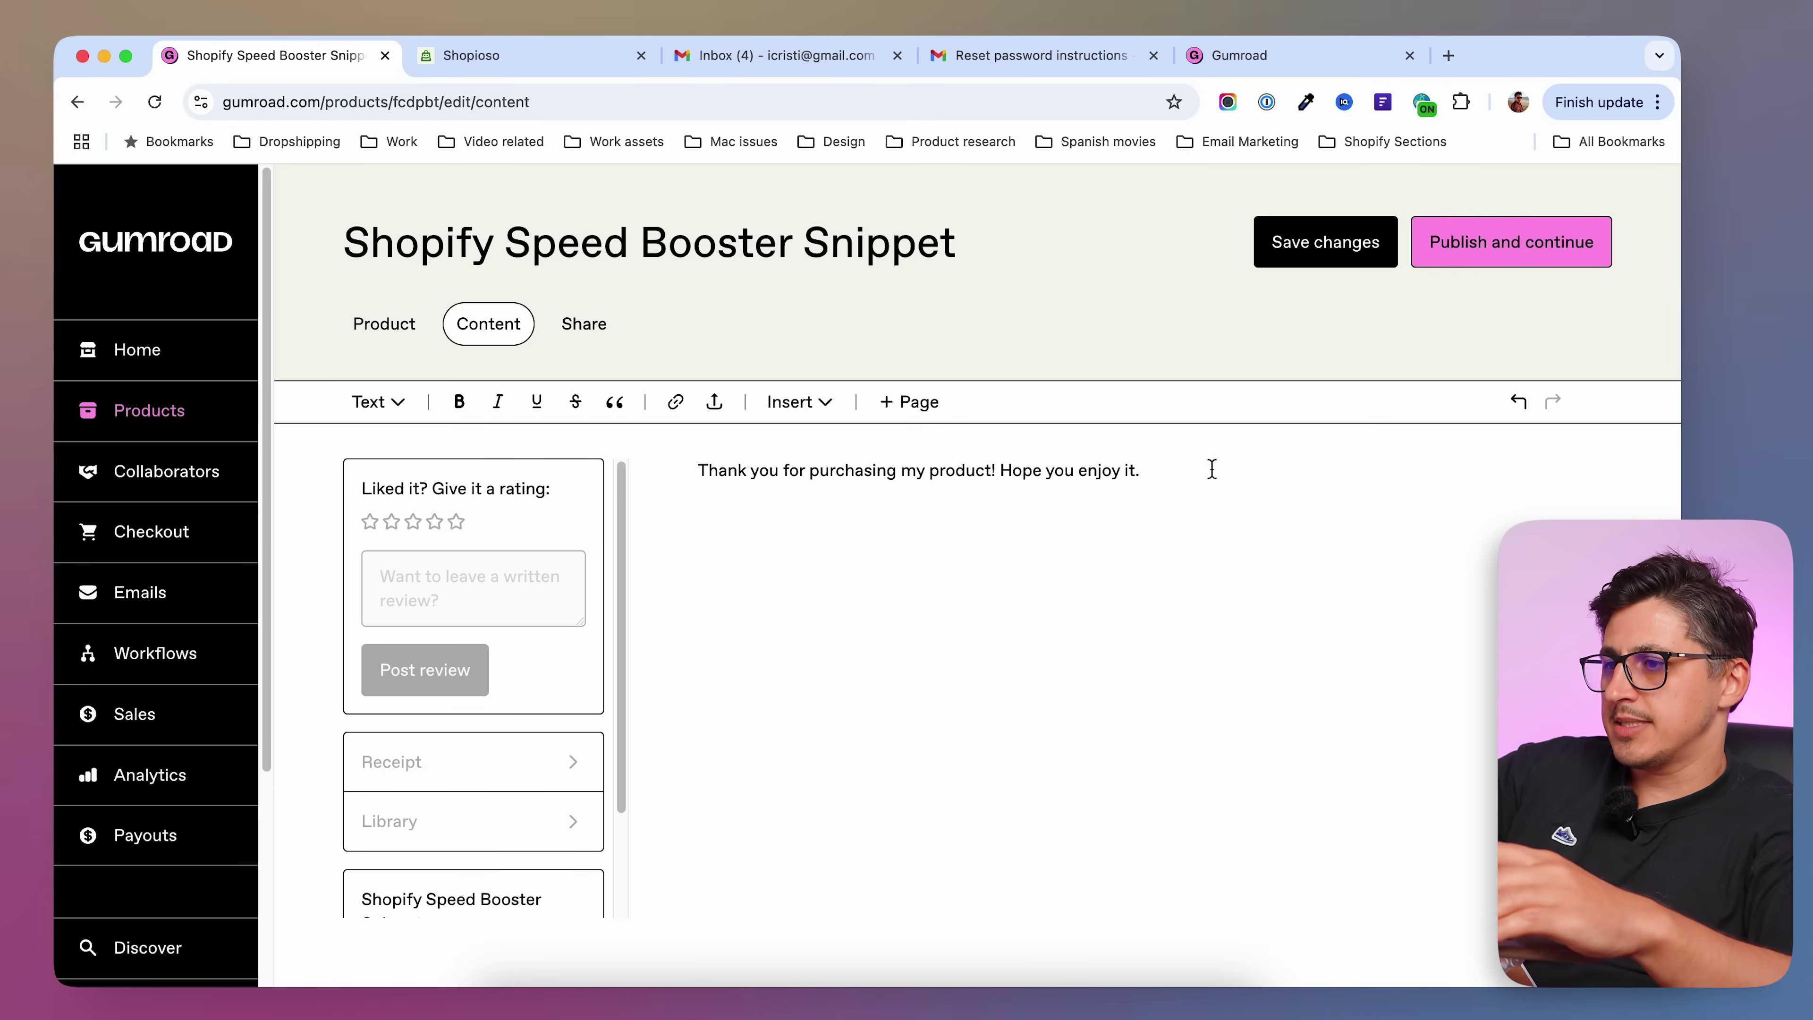
pyautogui.click(828, 512)
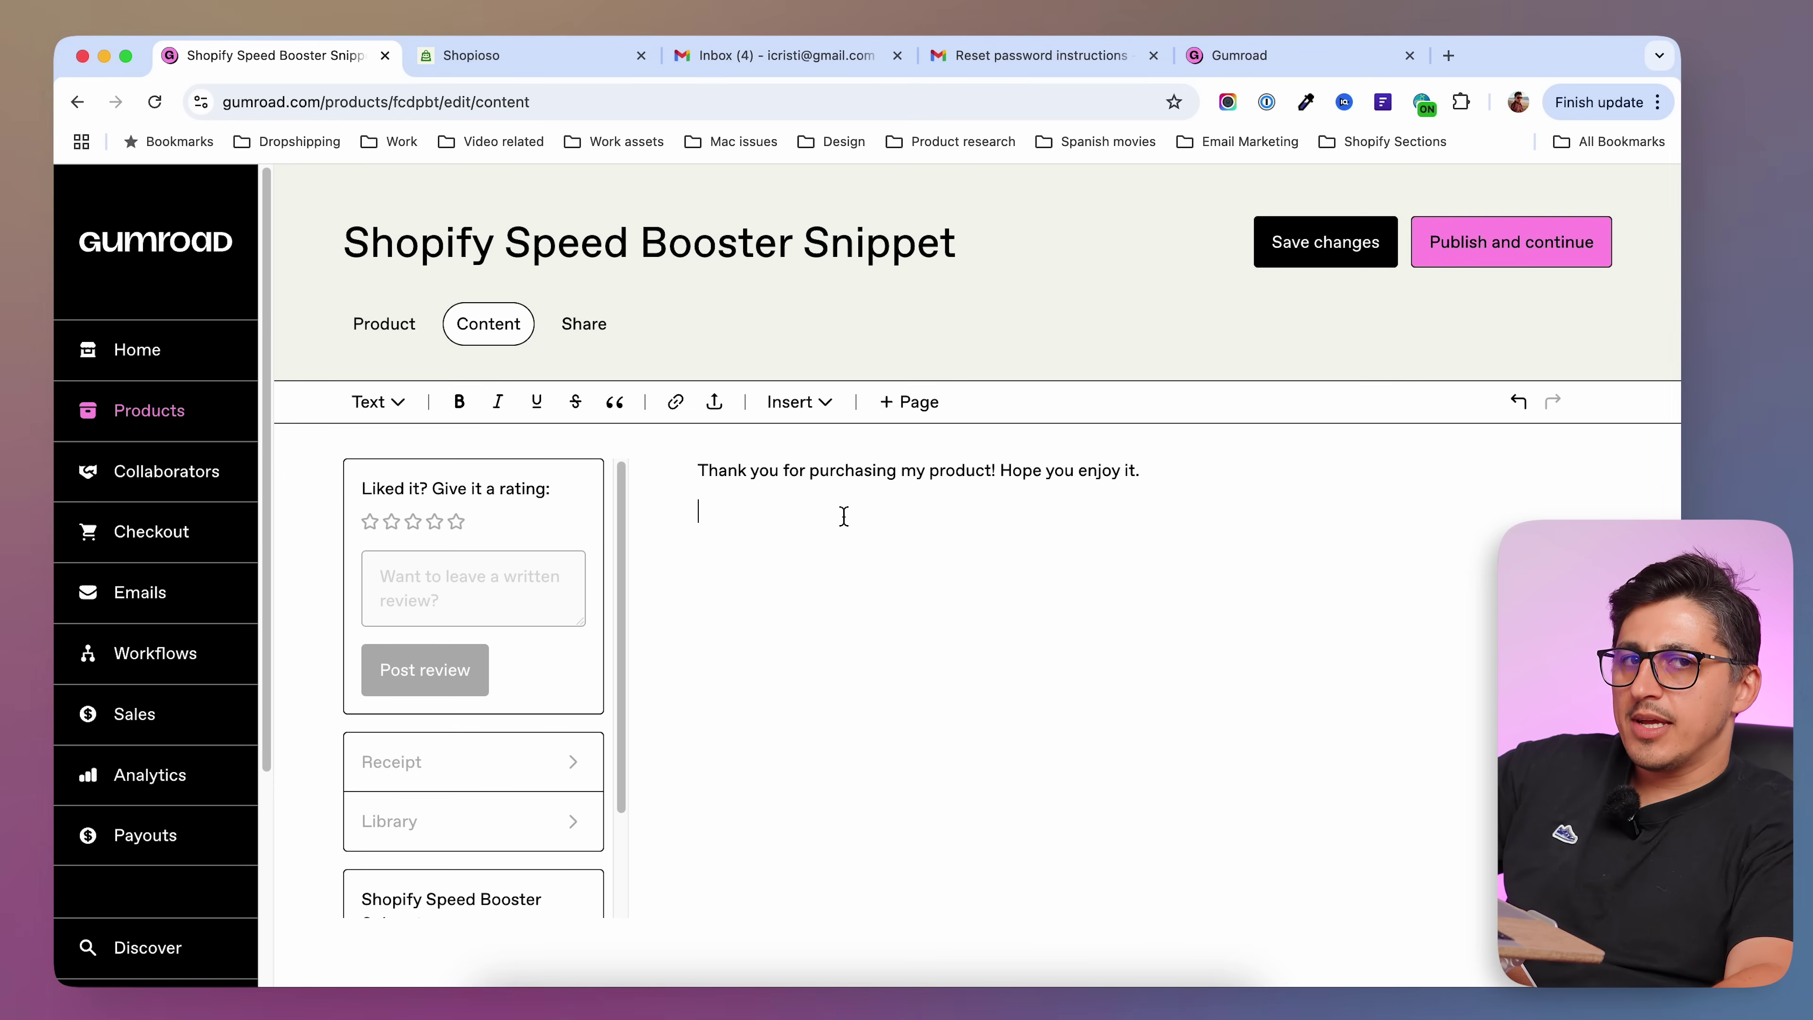
pyautogui.click(715, 404)
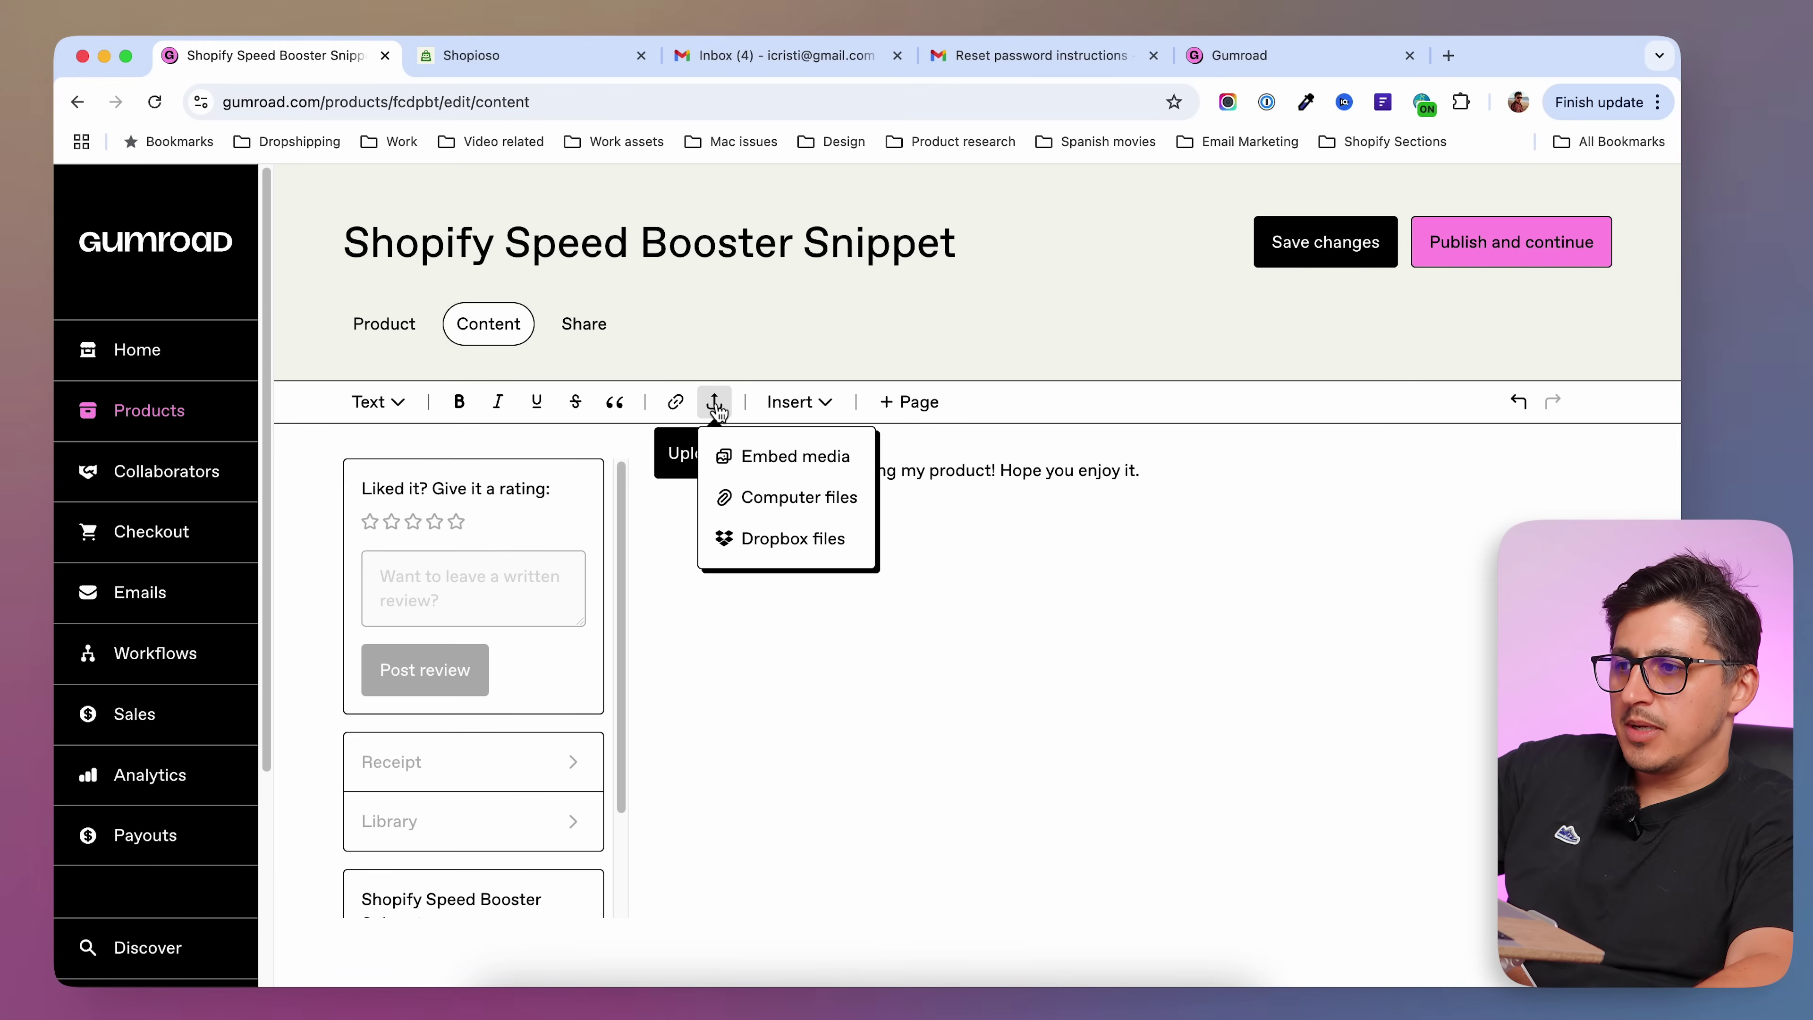
# - Attach 'Shopioso - Speed Boost Code Snippet.zip' below the thank-you message, save, and publish the product
pyautogui.click(794, 503)
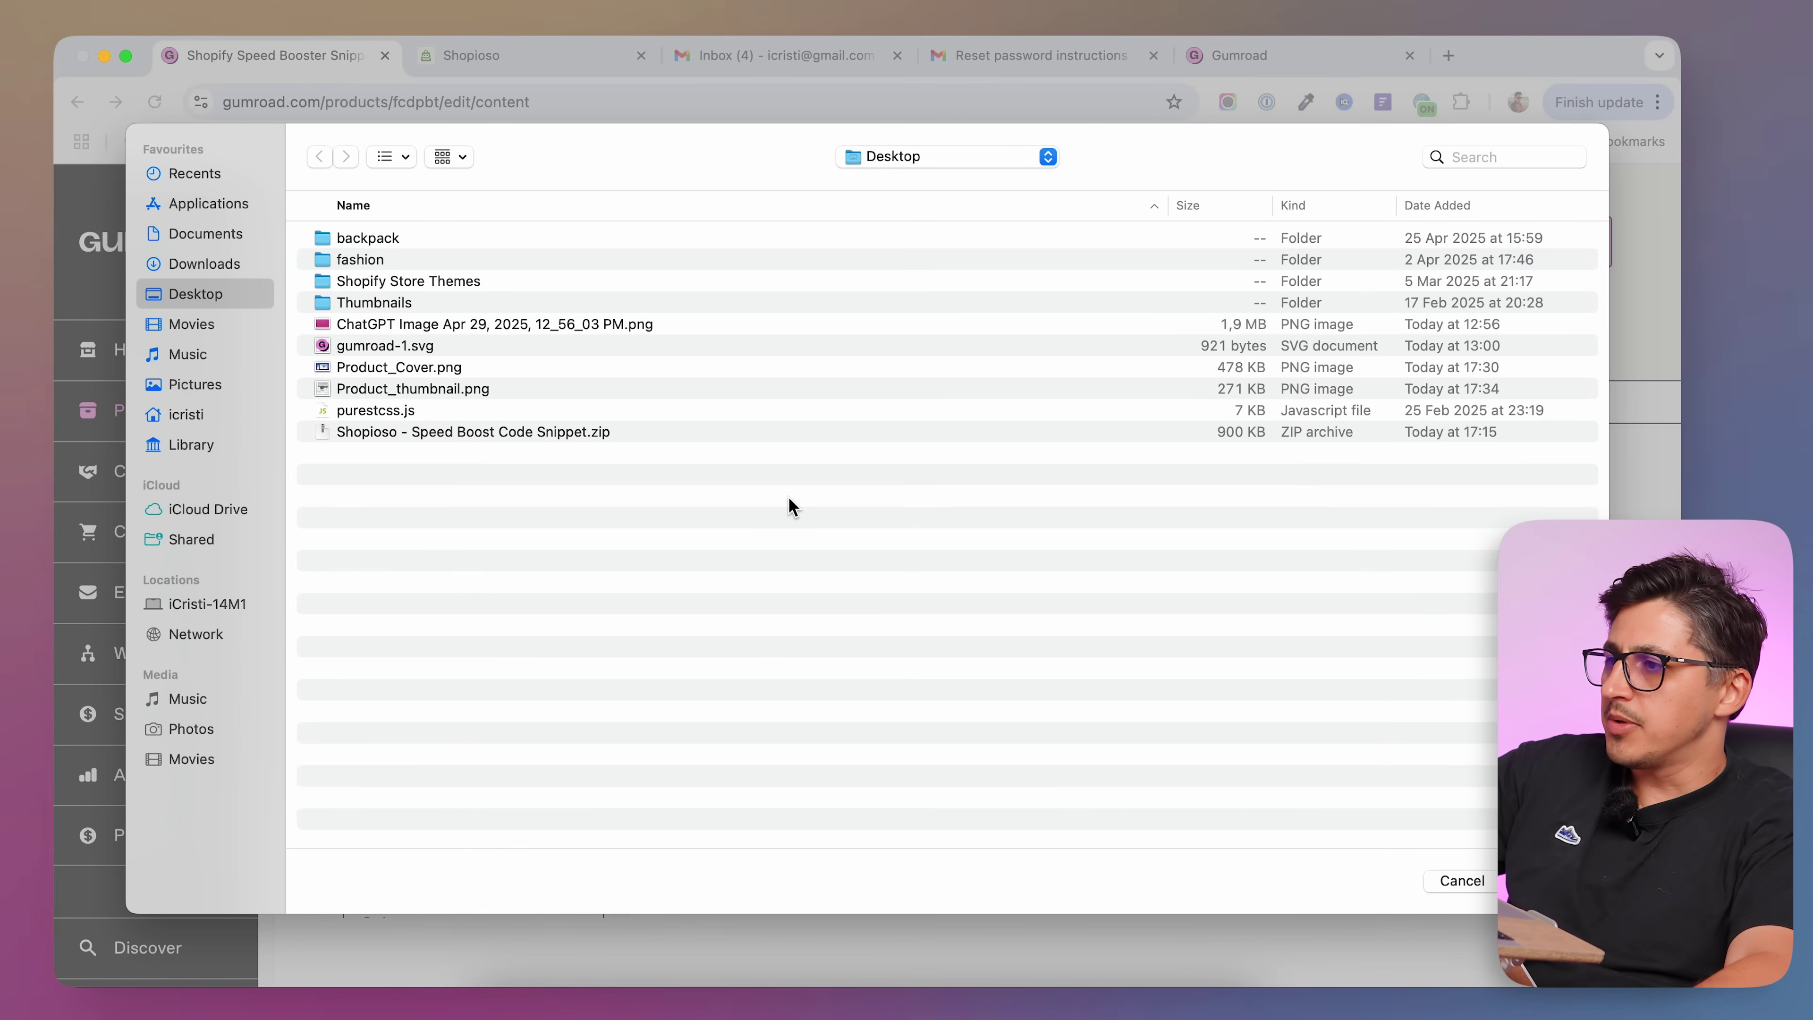
pyautogui.click(527, 432)
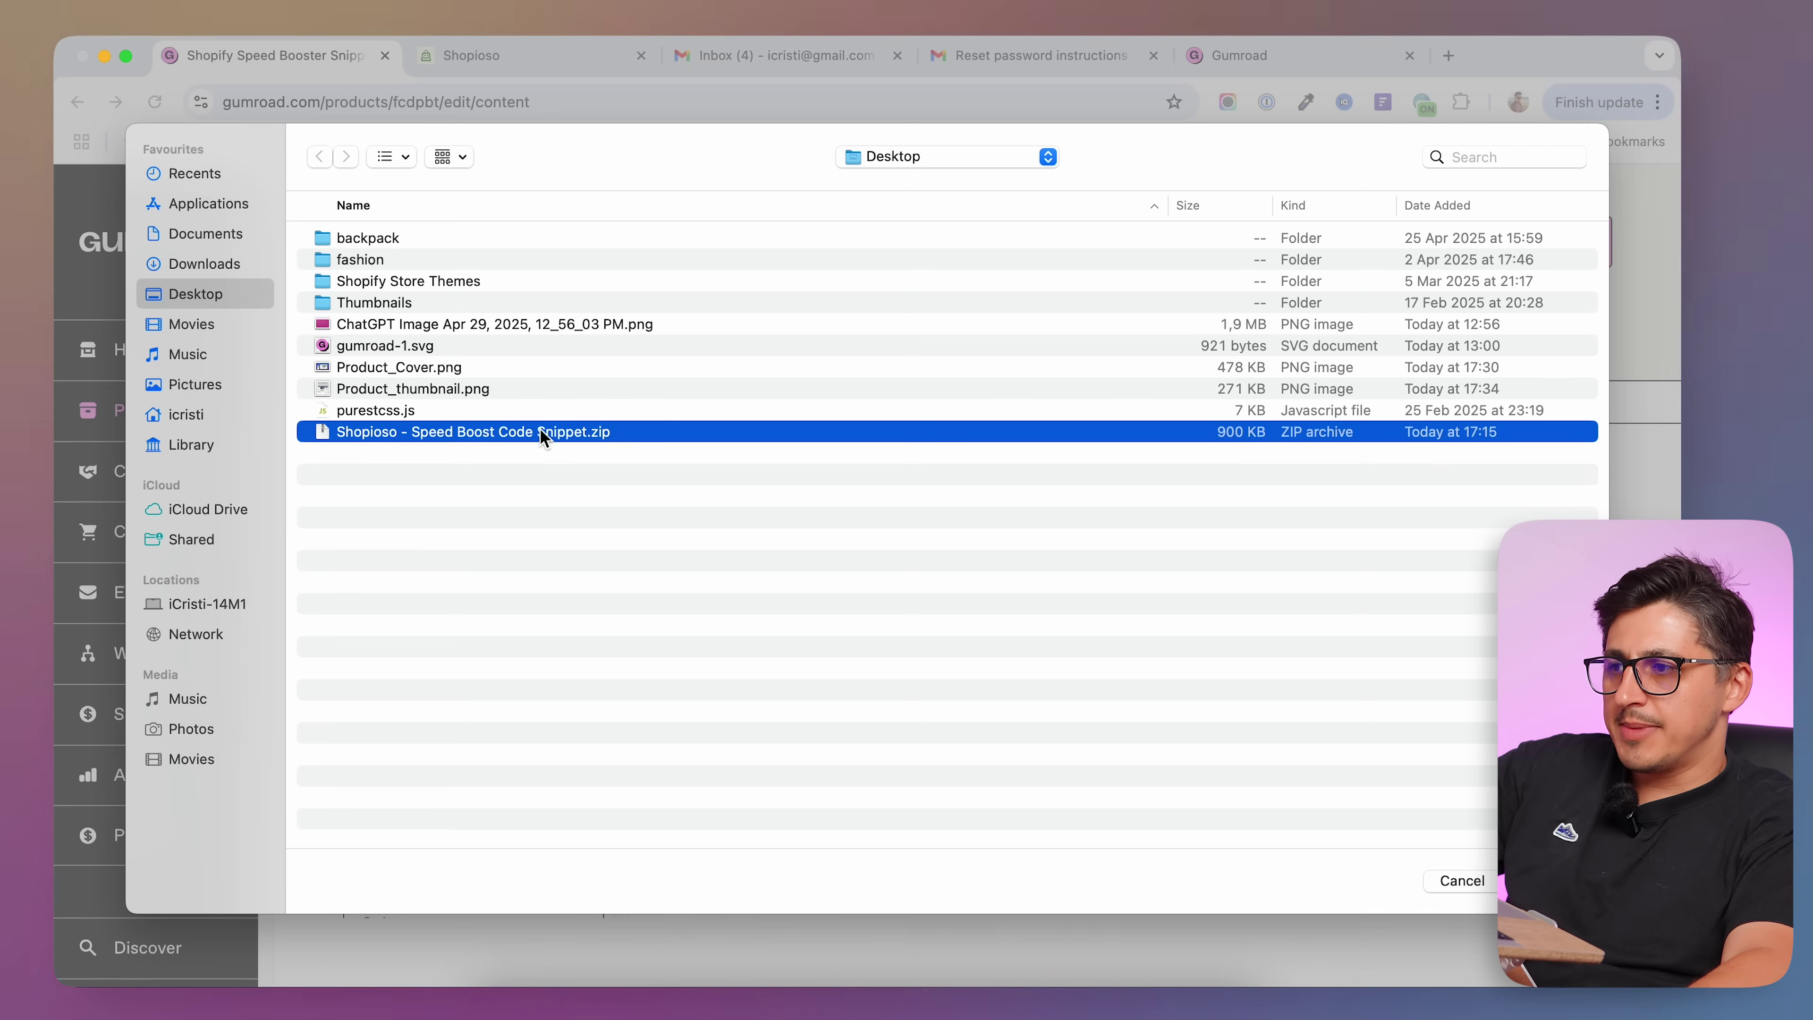
pyautogui.press('Return')
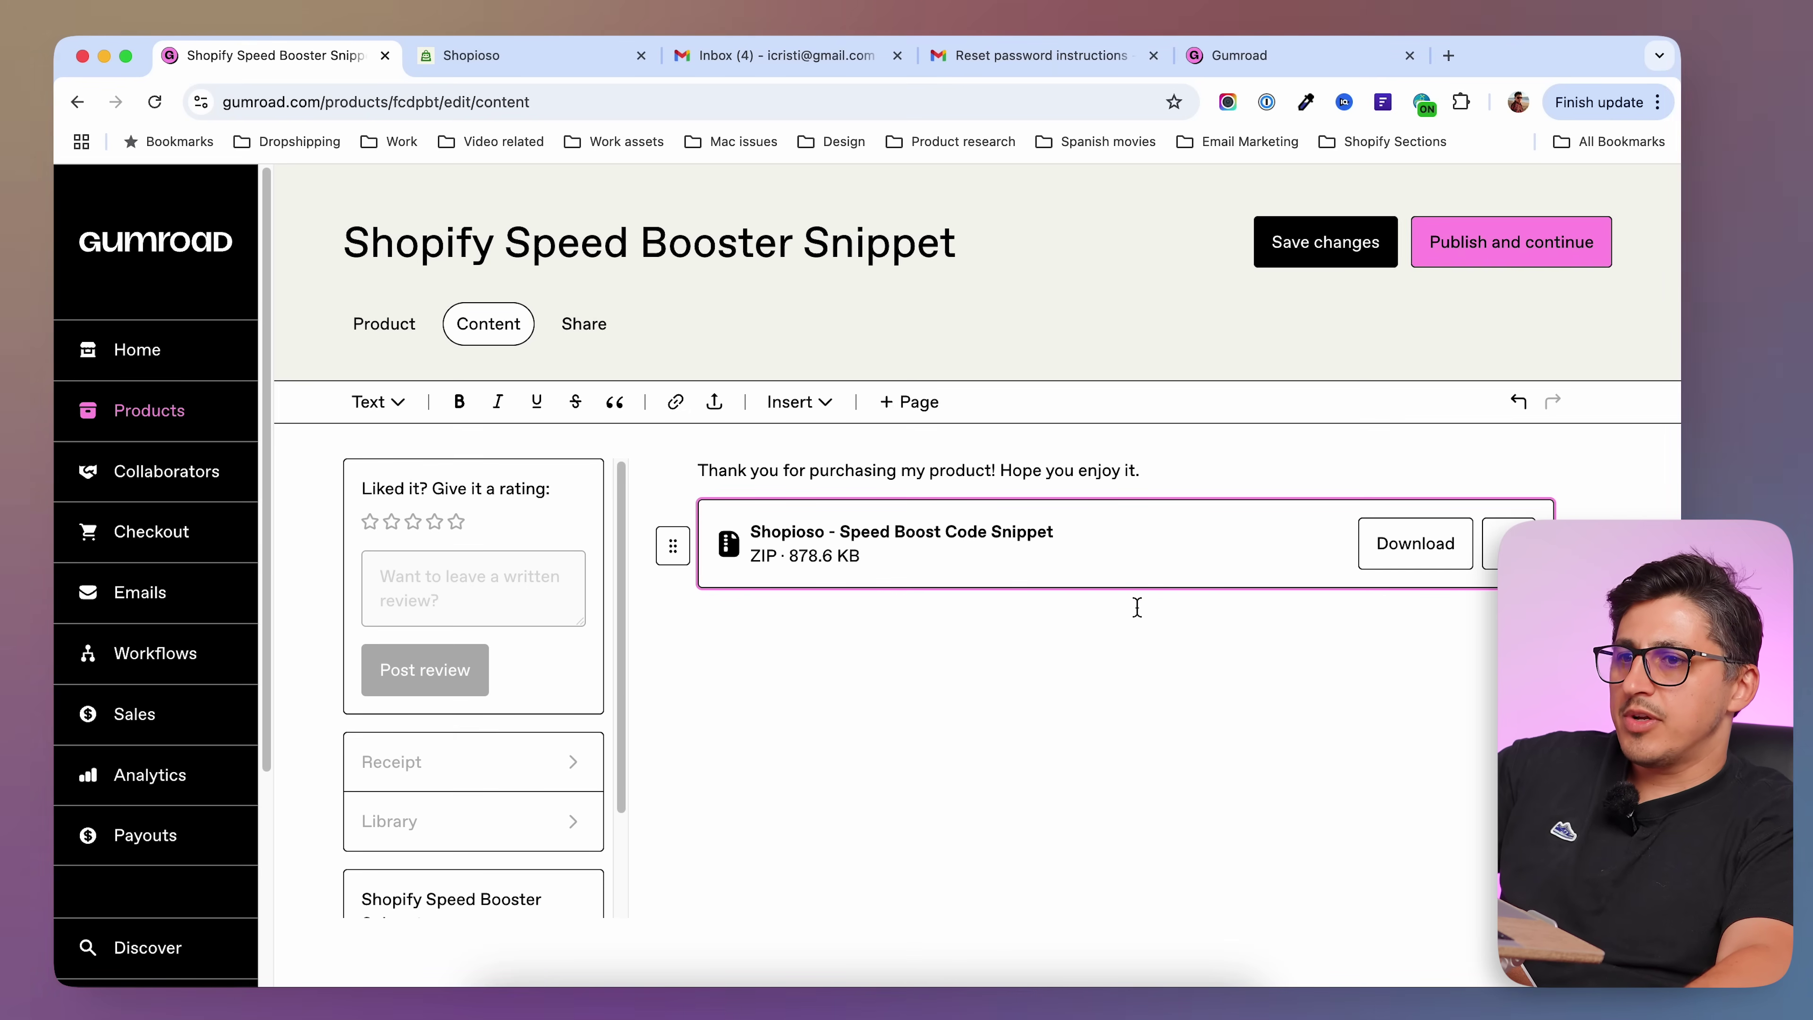
pyautogui.click(1334, 248)
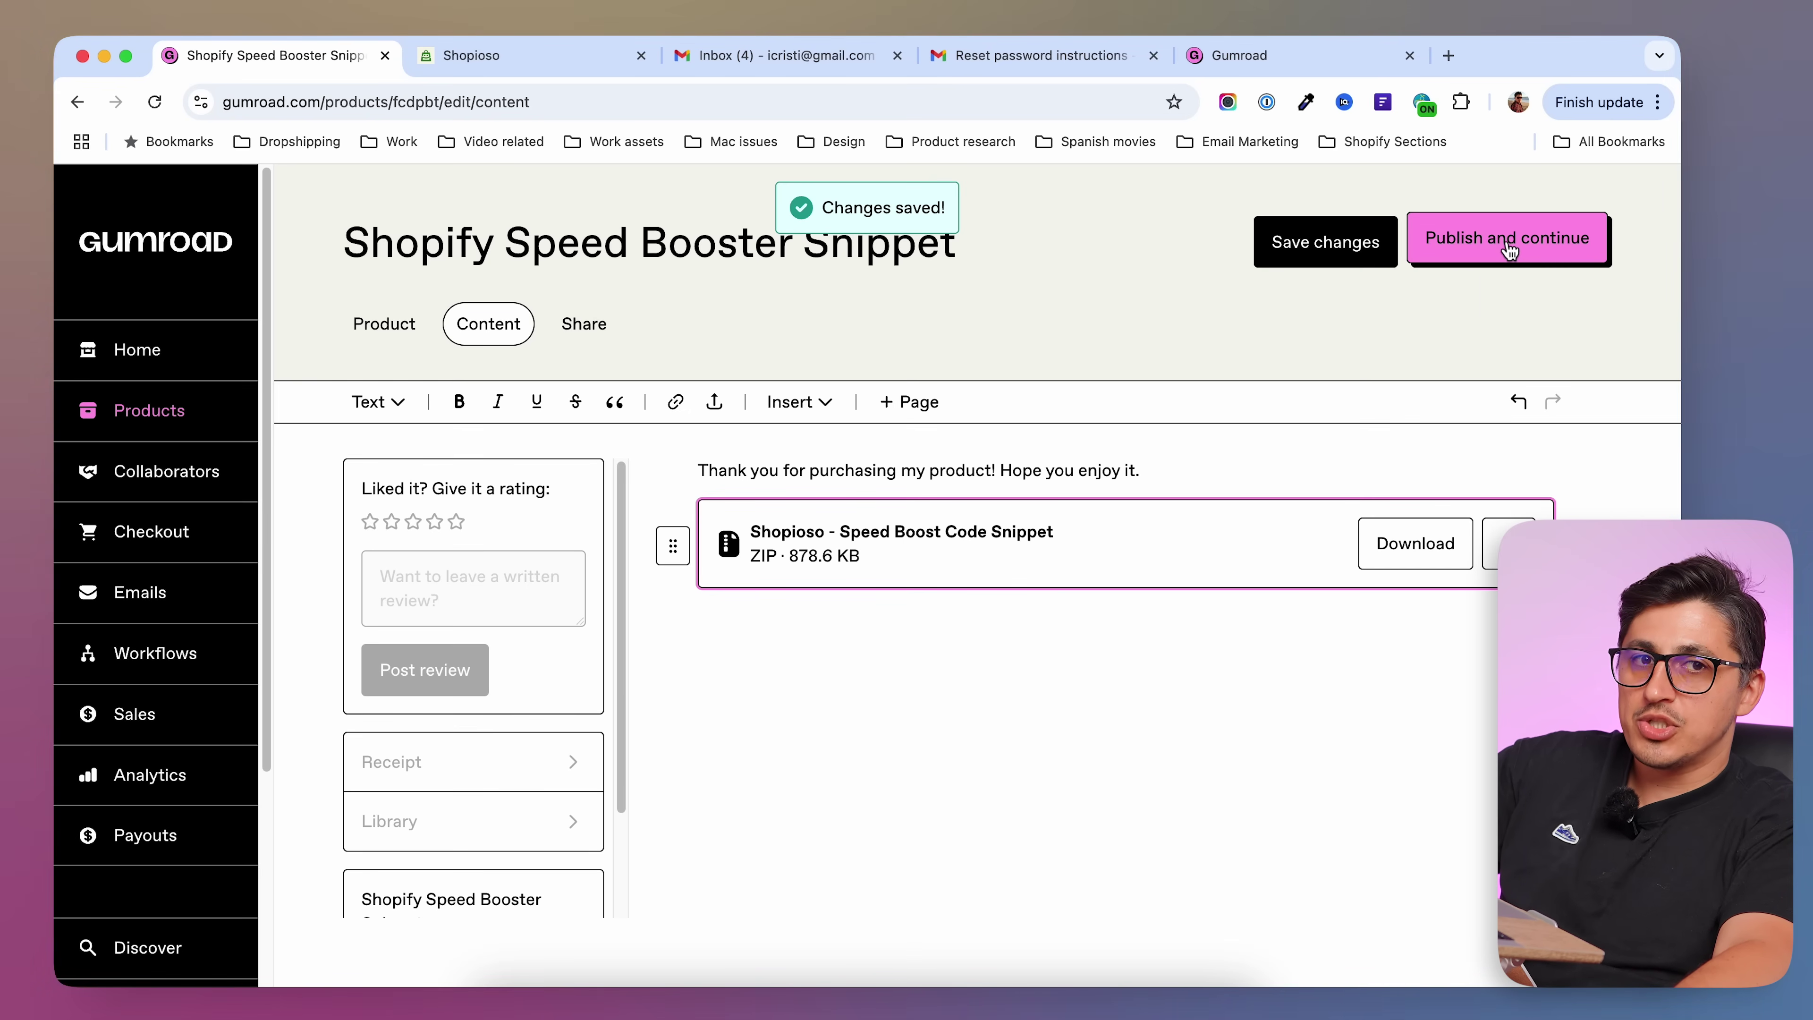
pyautogui.click(1491, 247)
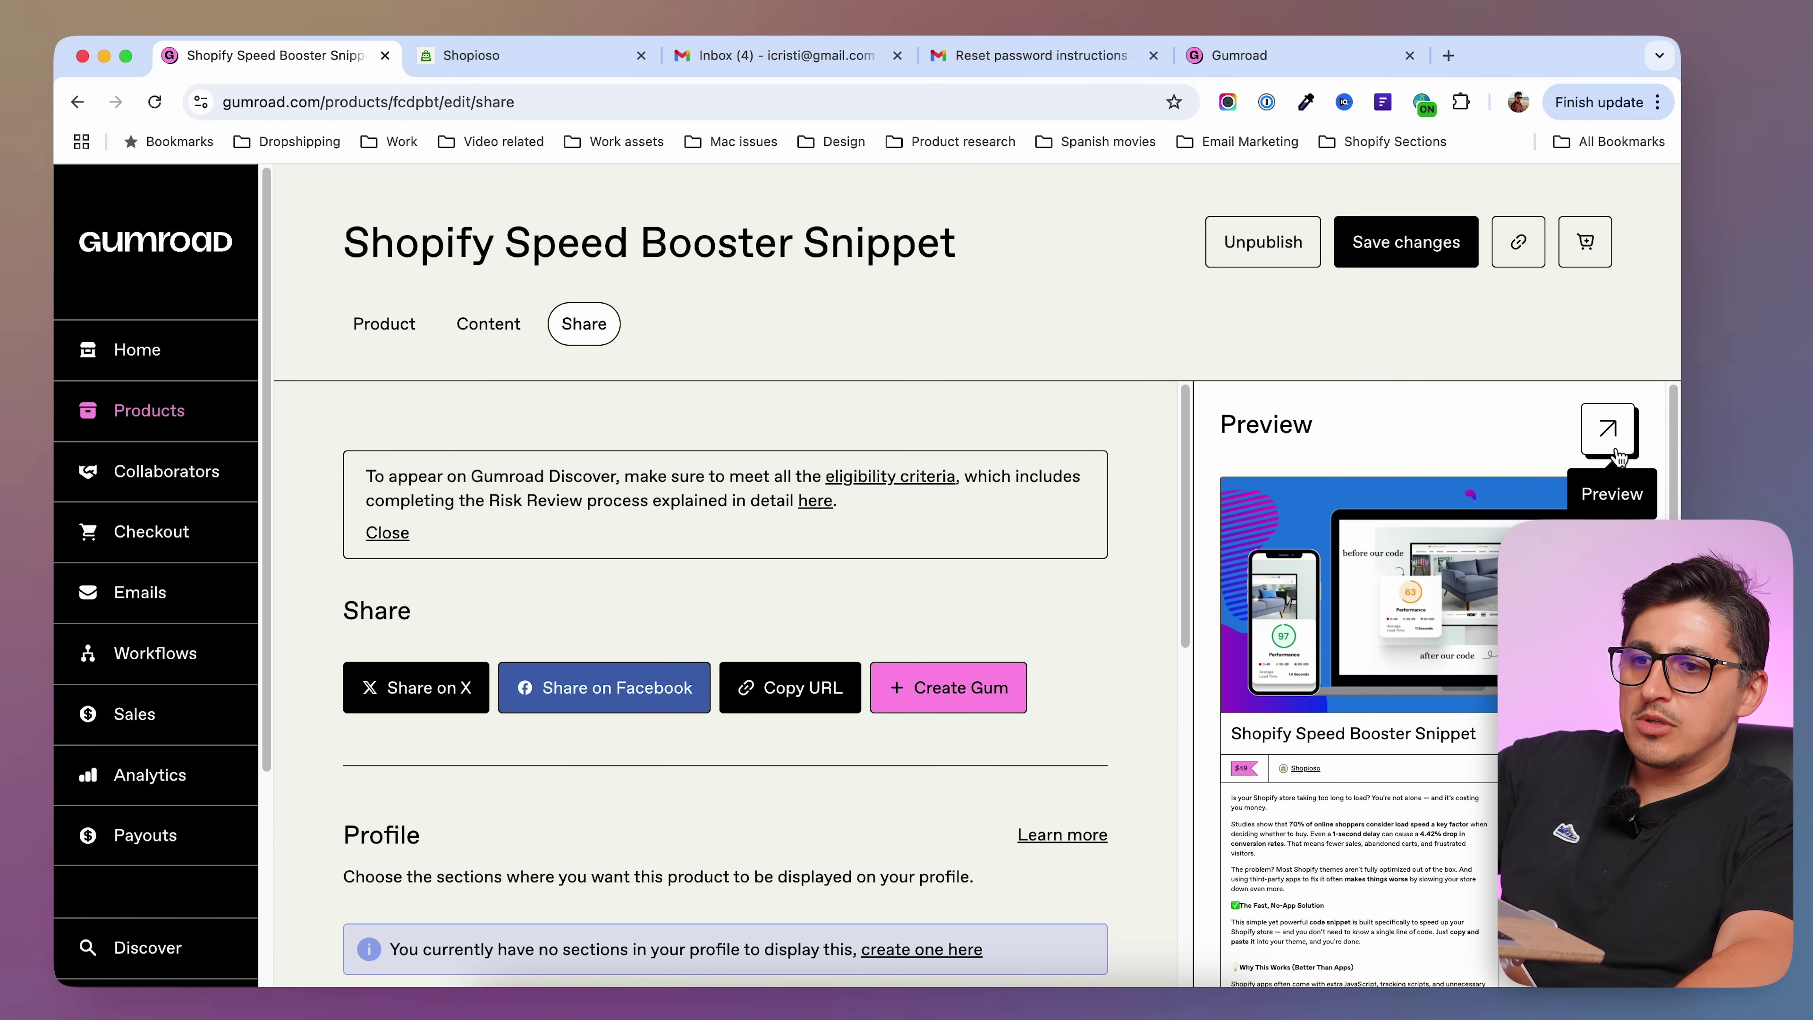
# - Preview the live Shopify Speed Booster Snippet product page and scroll through it
pyautogui.click(1609, 433)
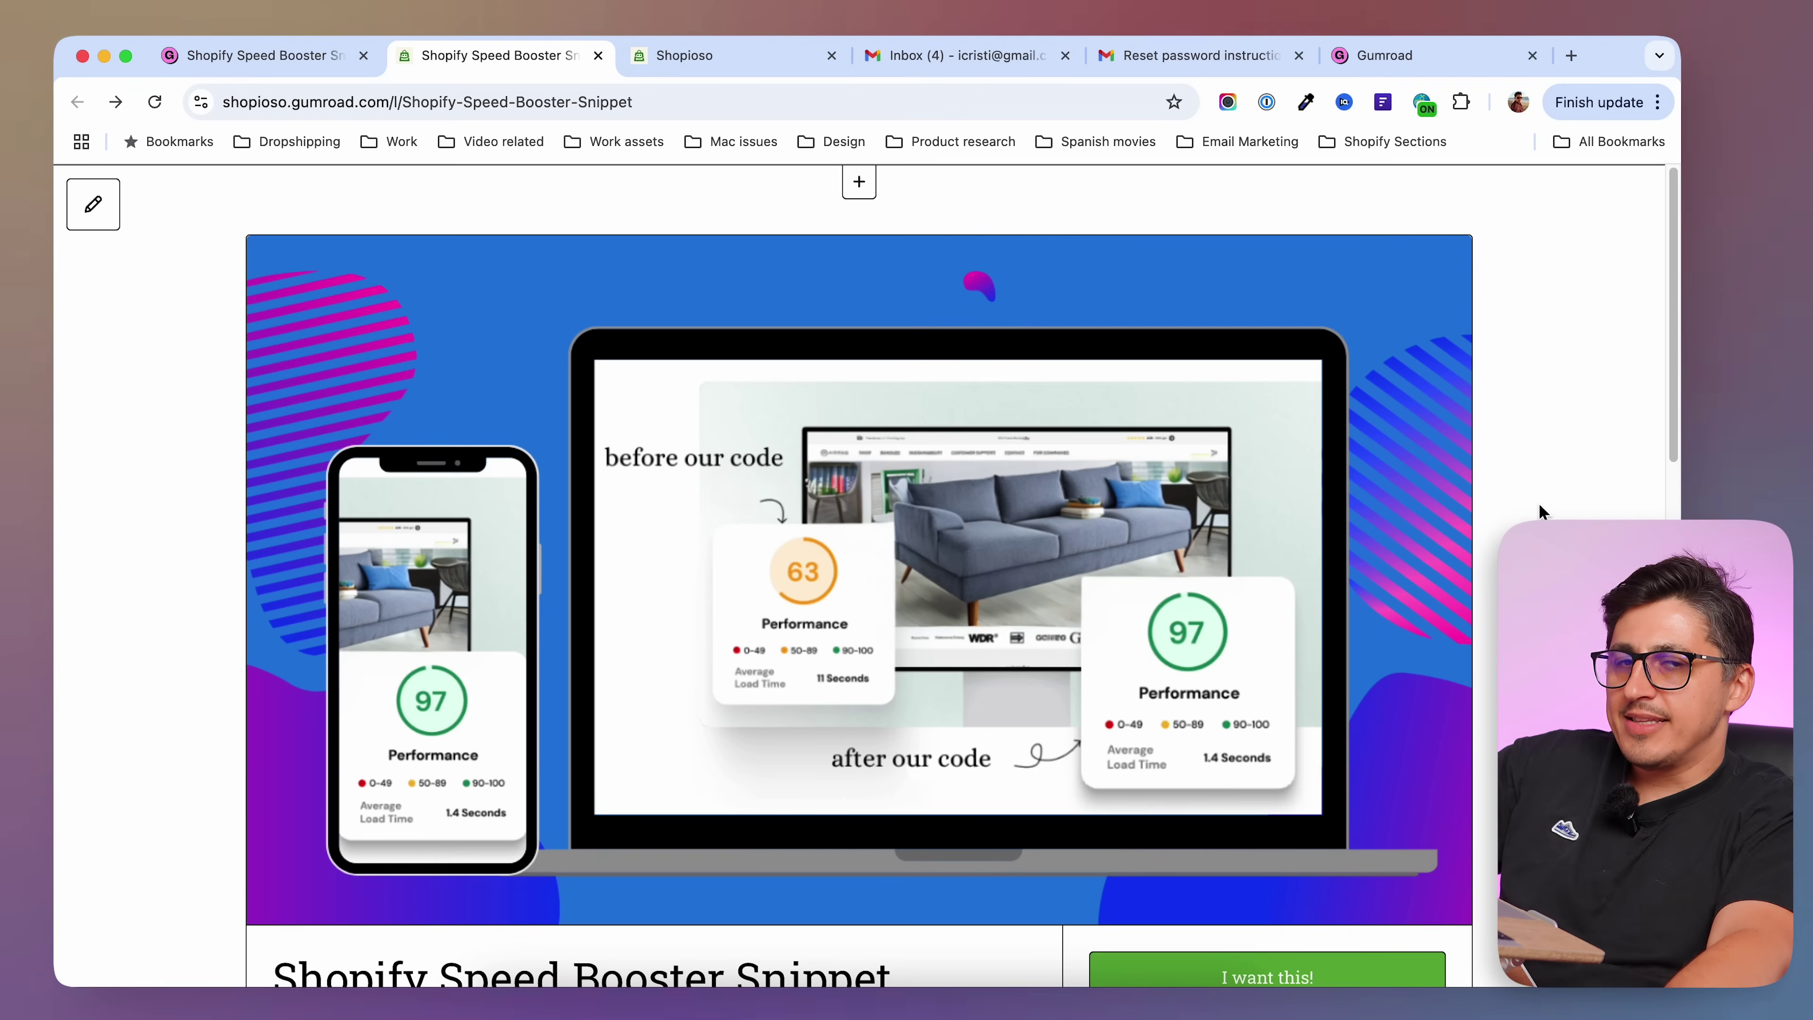
pyautogui.scroll(-5, 856, 572)
pyautogui.scroll(1, 230, 595)
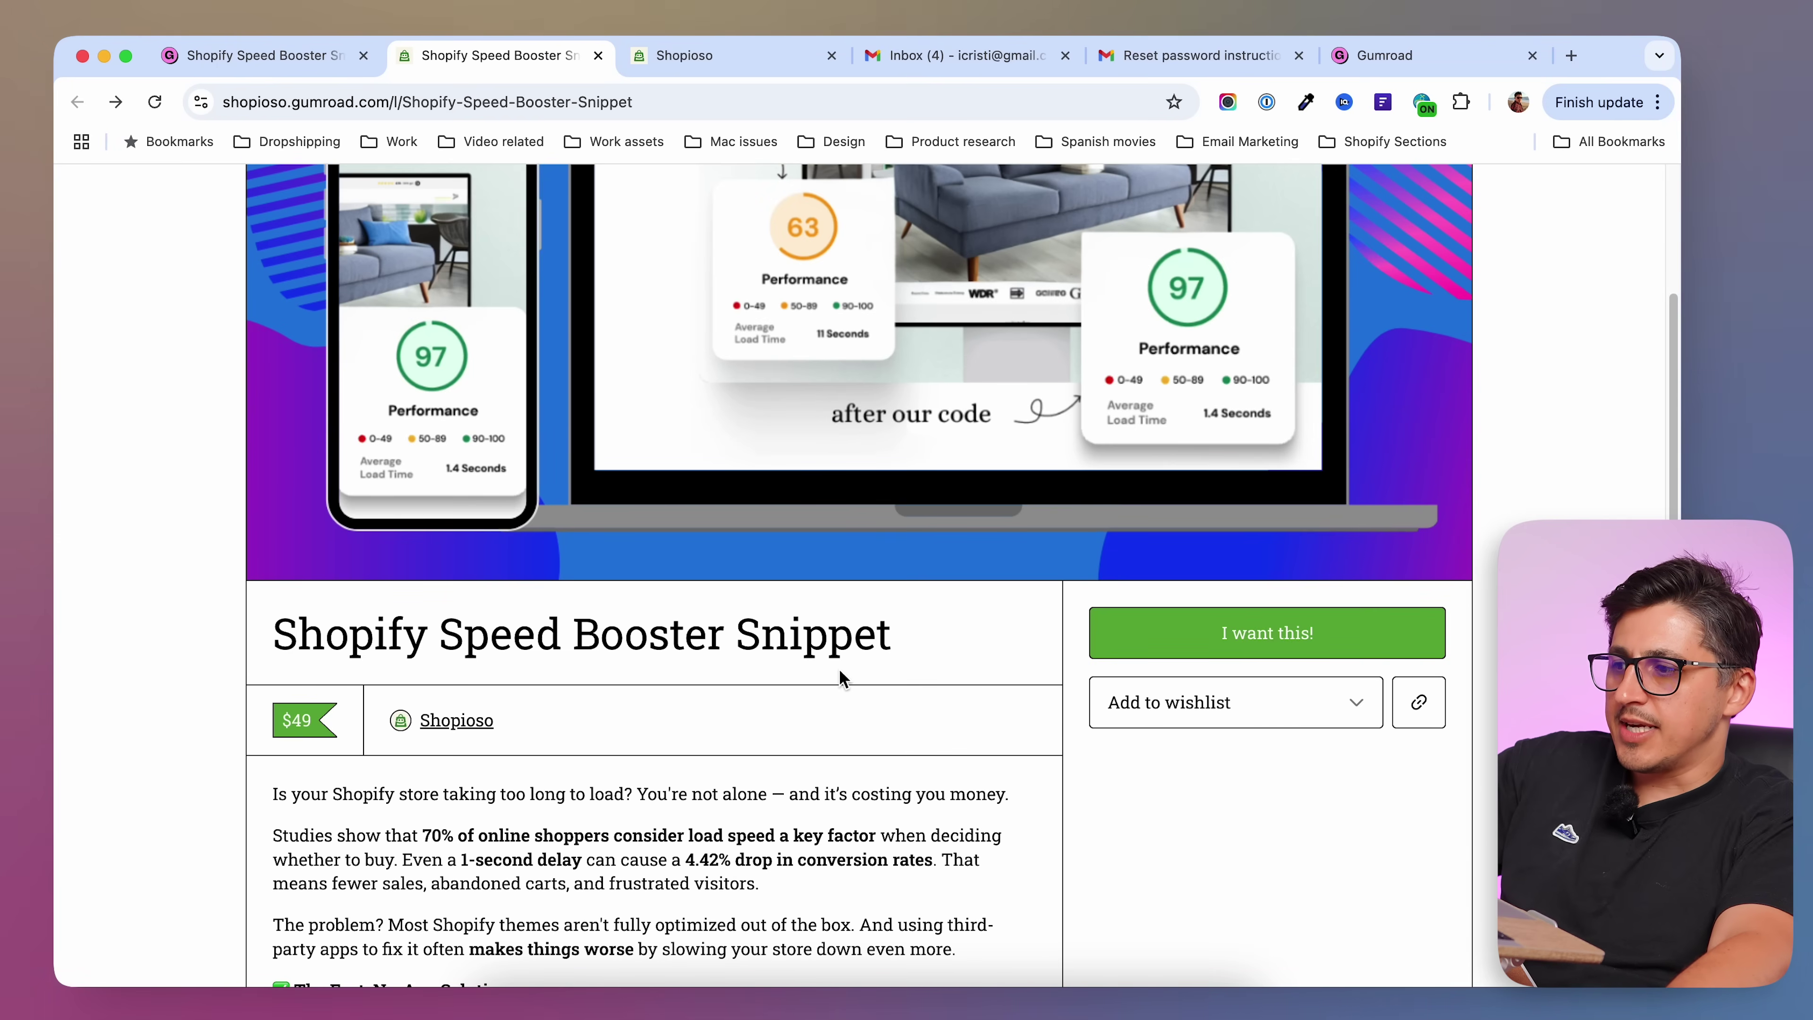
pyautogui.scroll(-5, 739, 682)
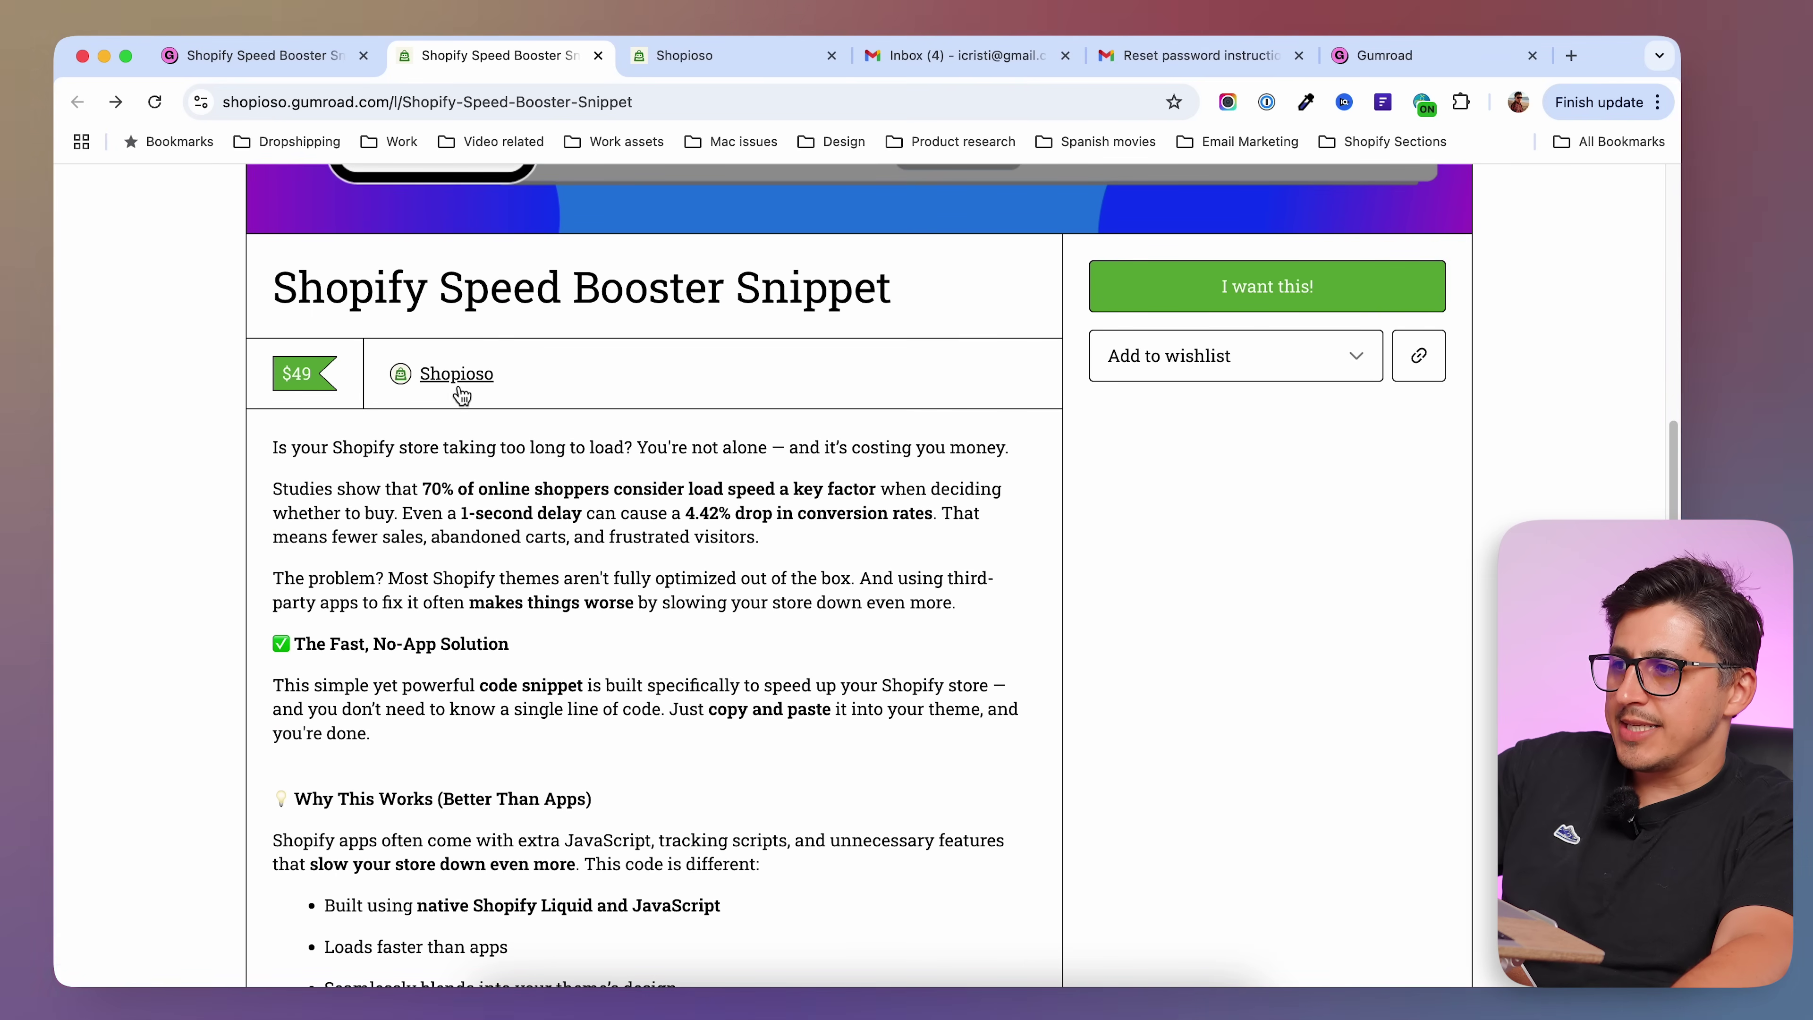
pyautogui.scroll(-15, 773, 661)
pyautogui.scroll(20, 773, 661)
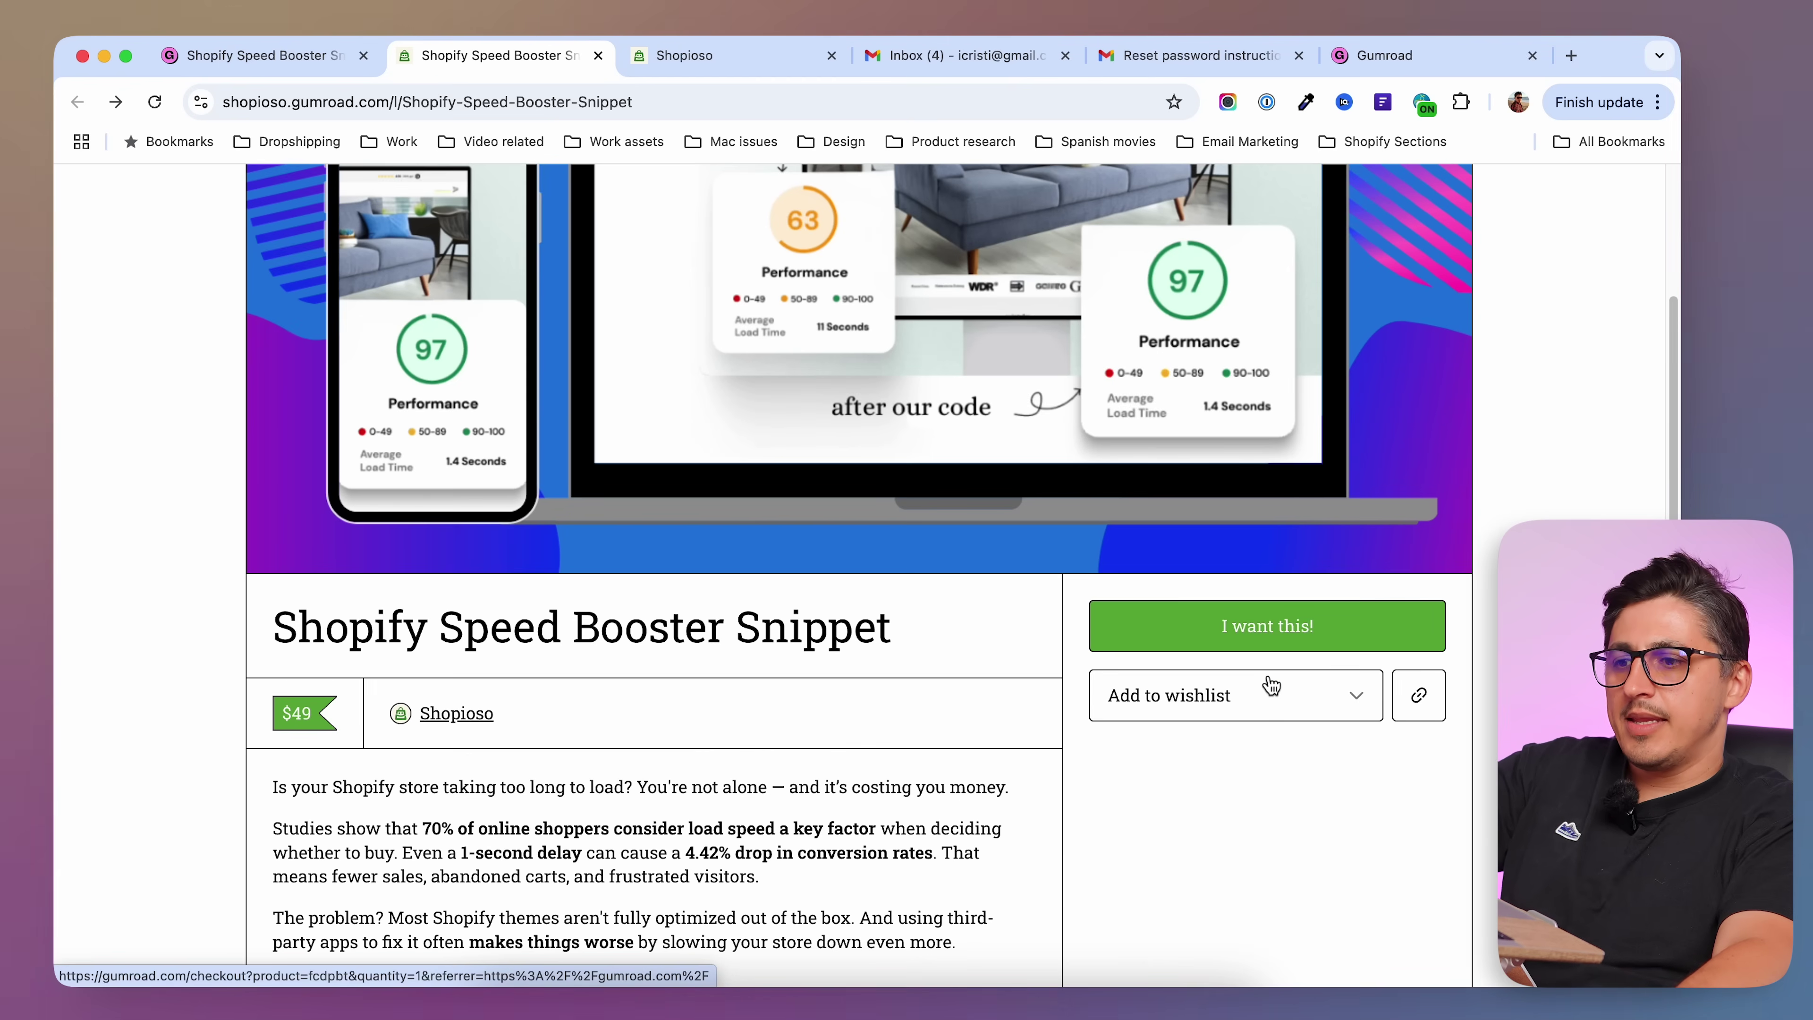
# - Check the wishlist options and the 'I want this!' checkout as a buyer
pyautogui.click(1227, 704)
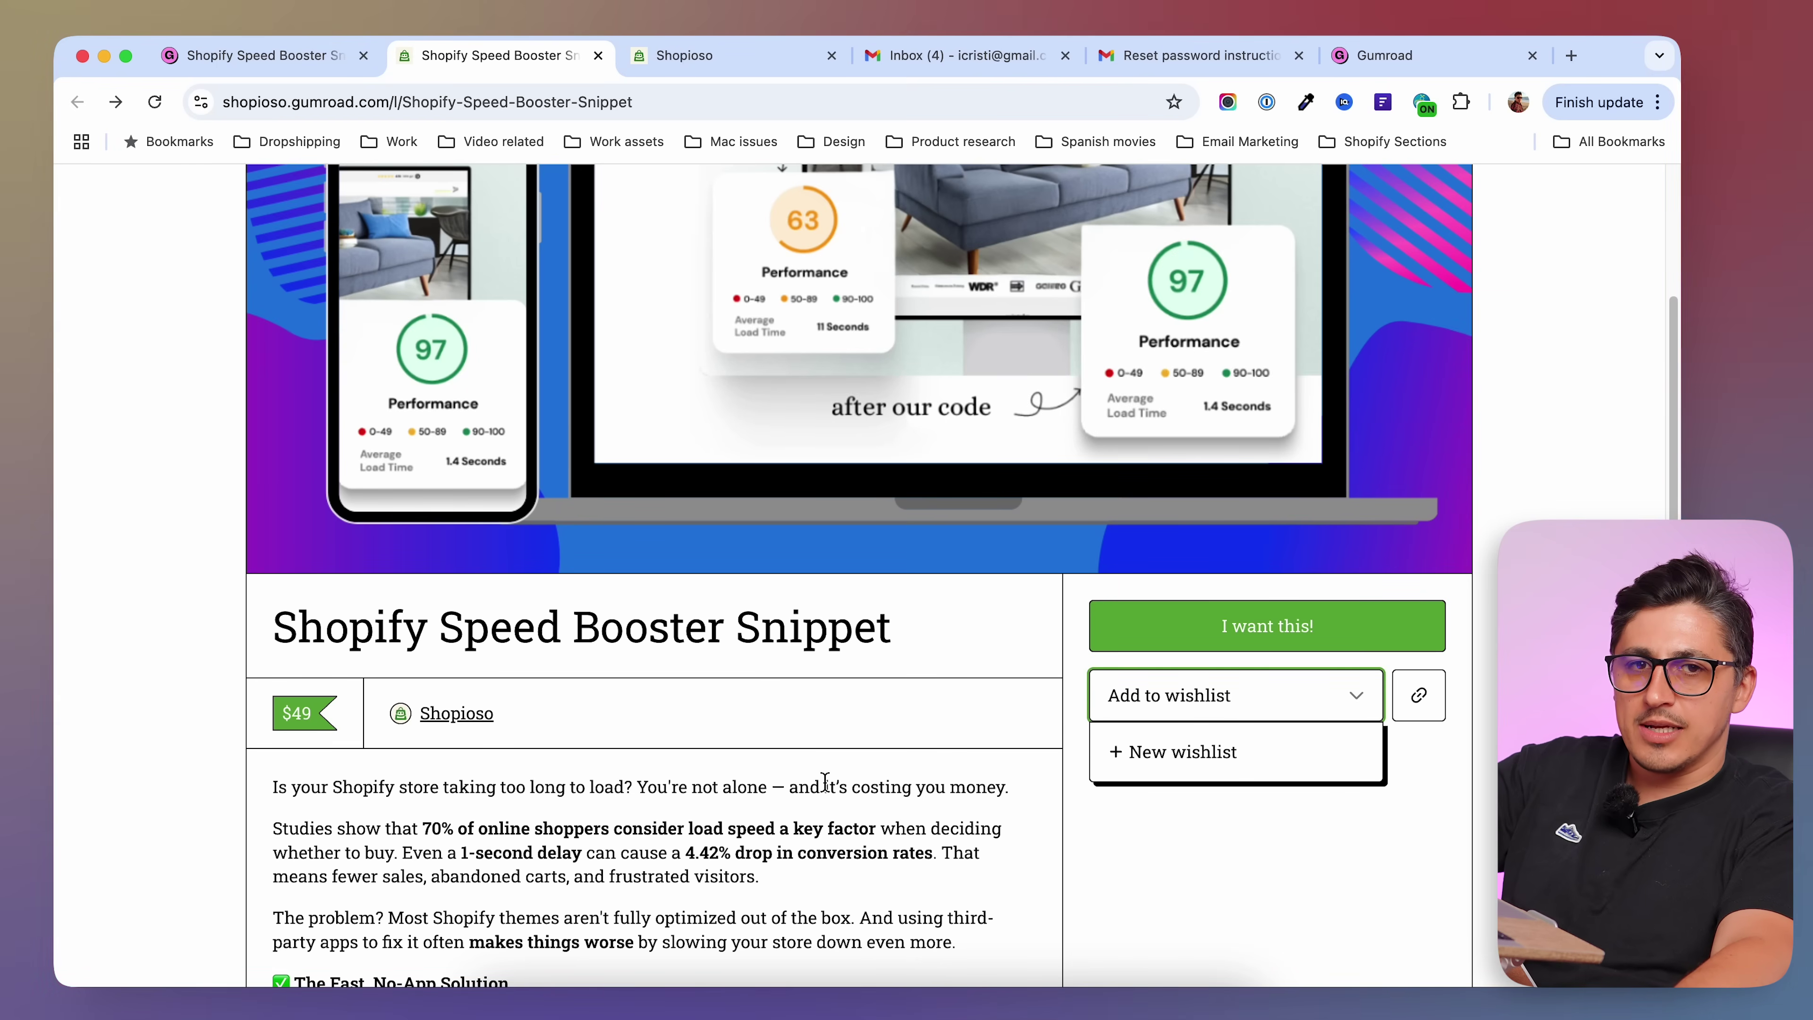
pyautogui.scroll(3, 1071, 785)
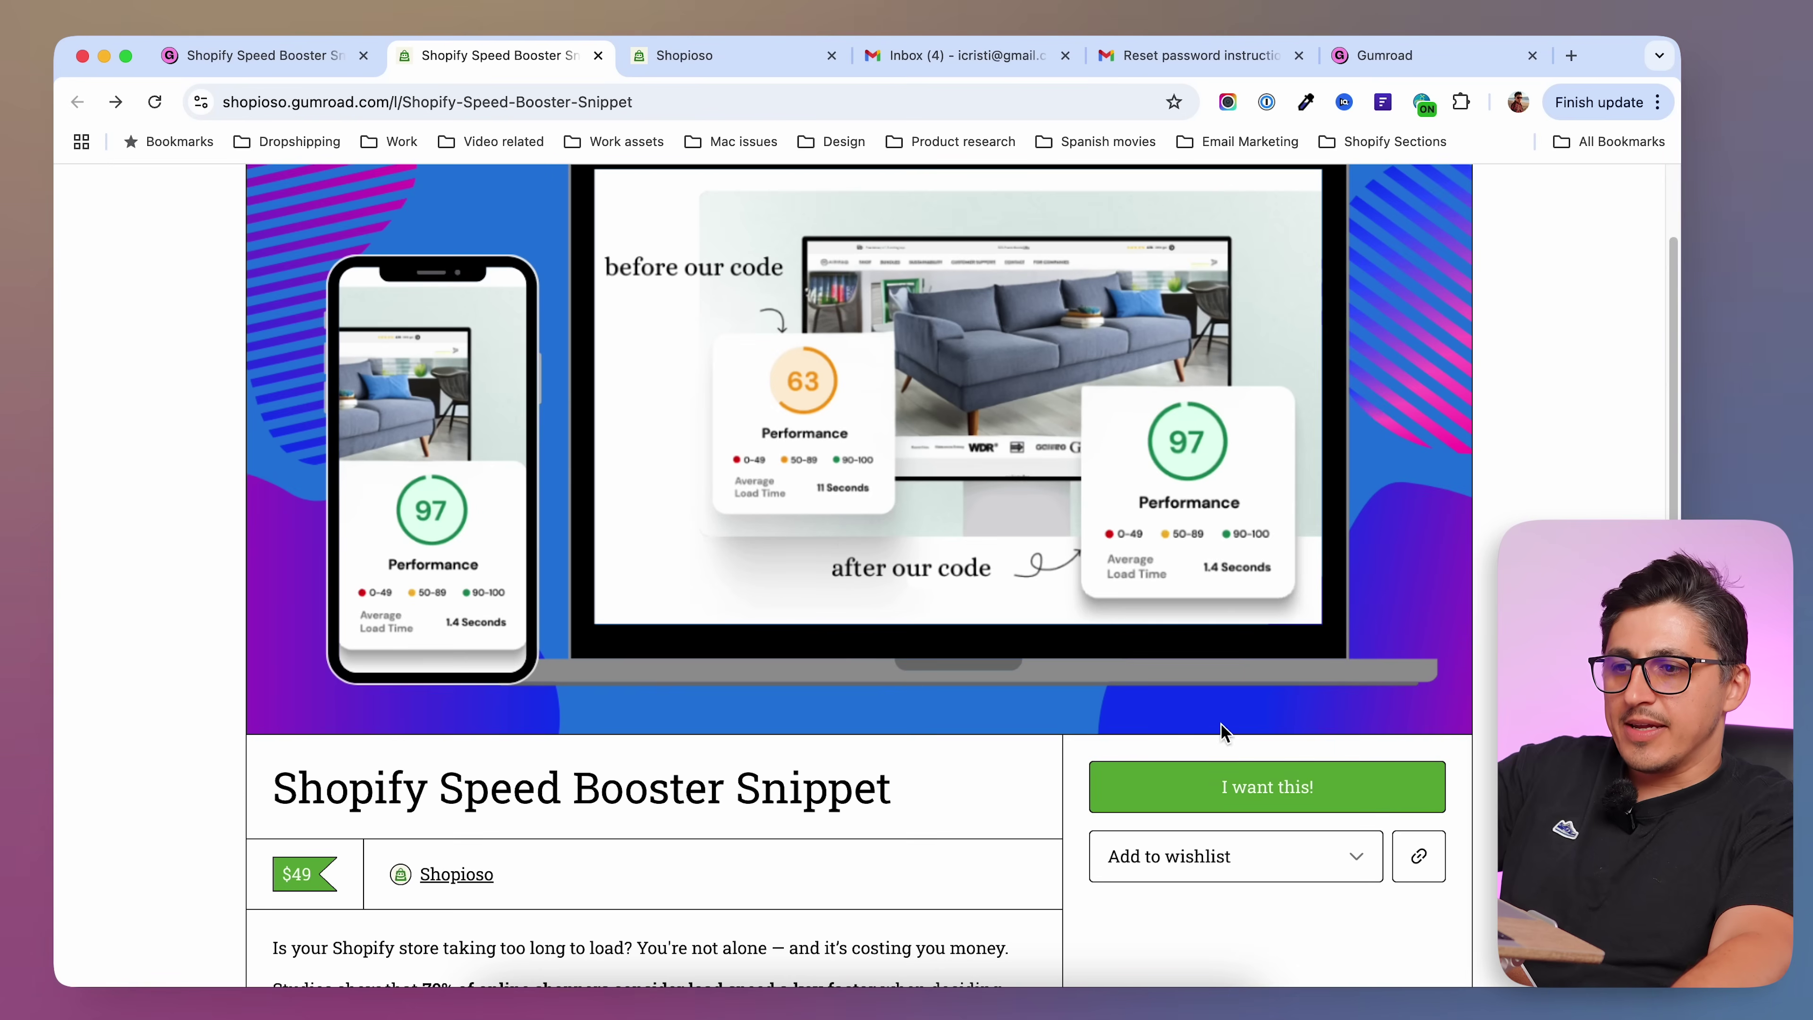
pyautogui.click(1293, 798)
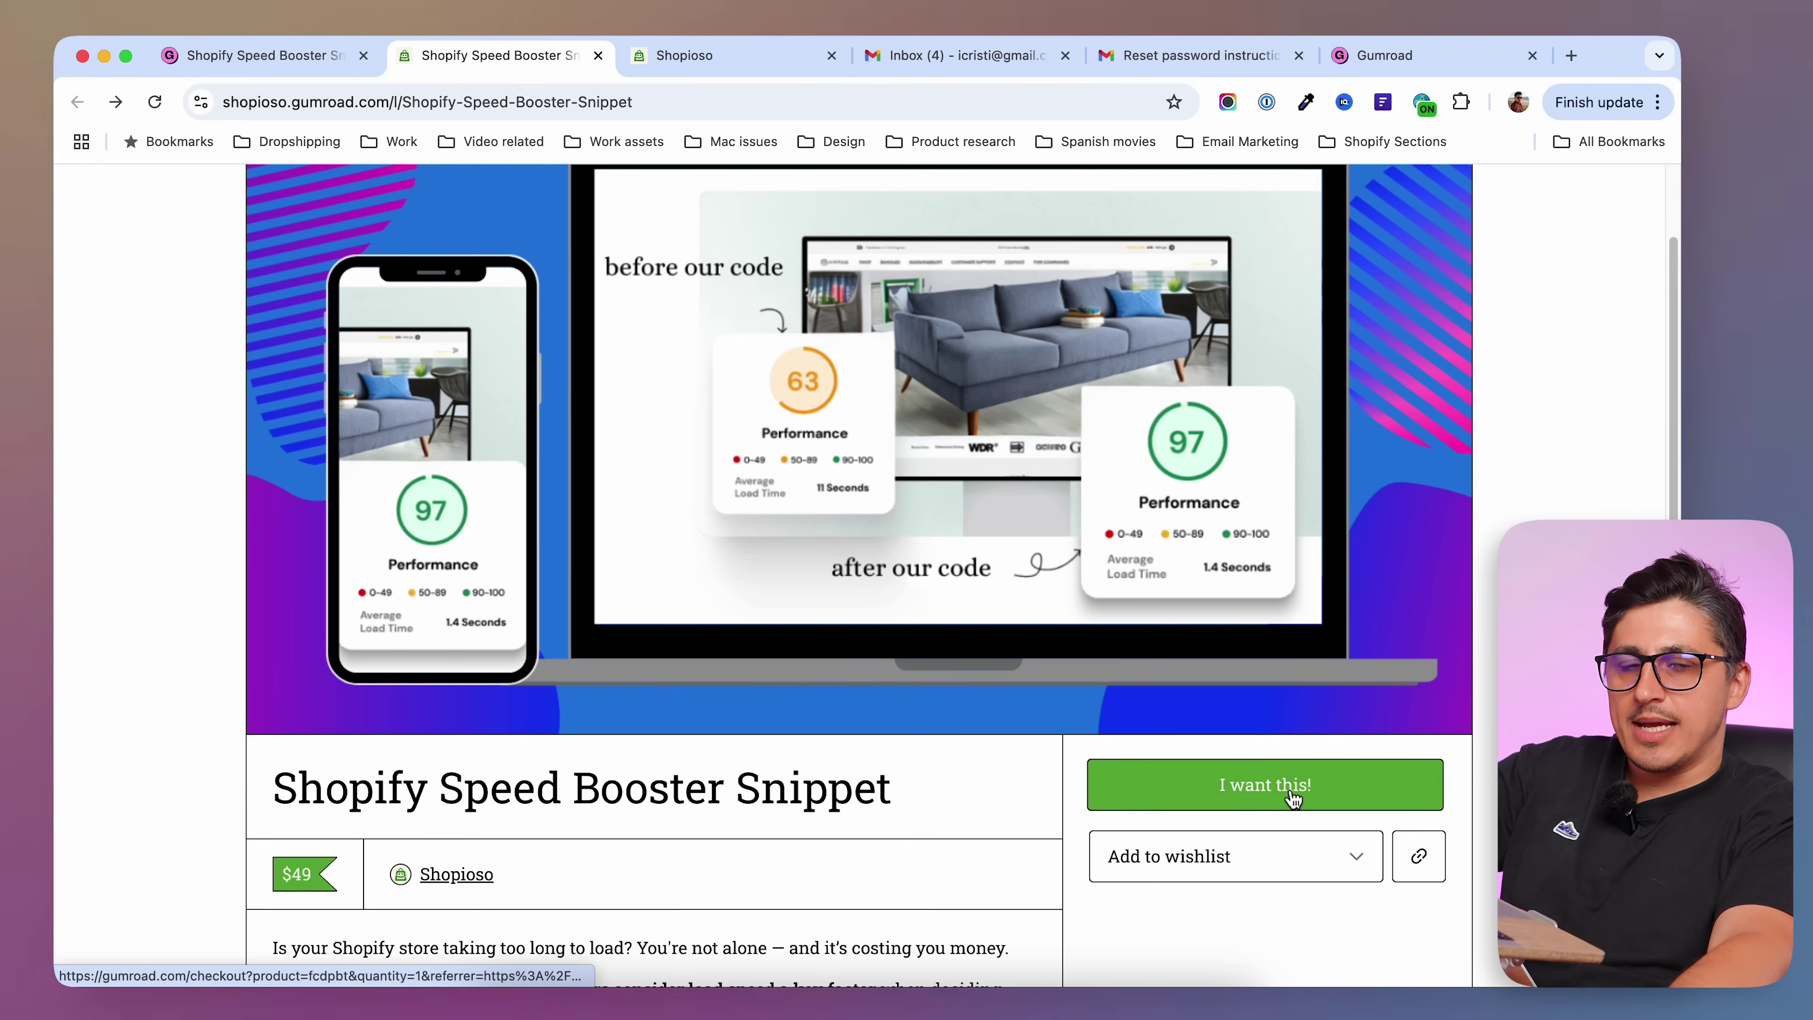
pyautogui.scroll(-2, 975, 907)
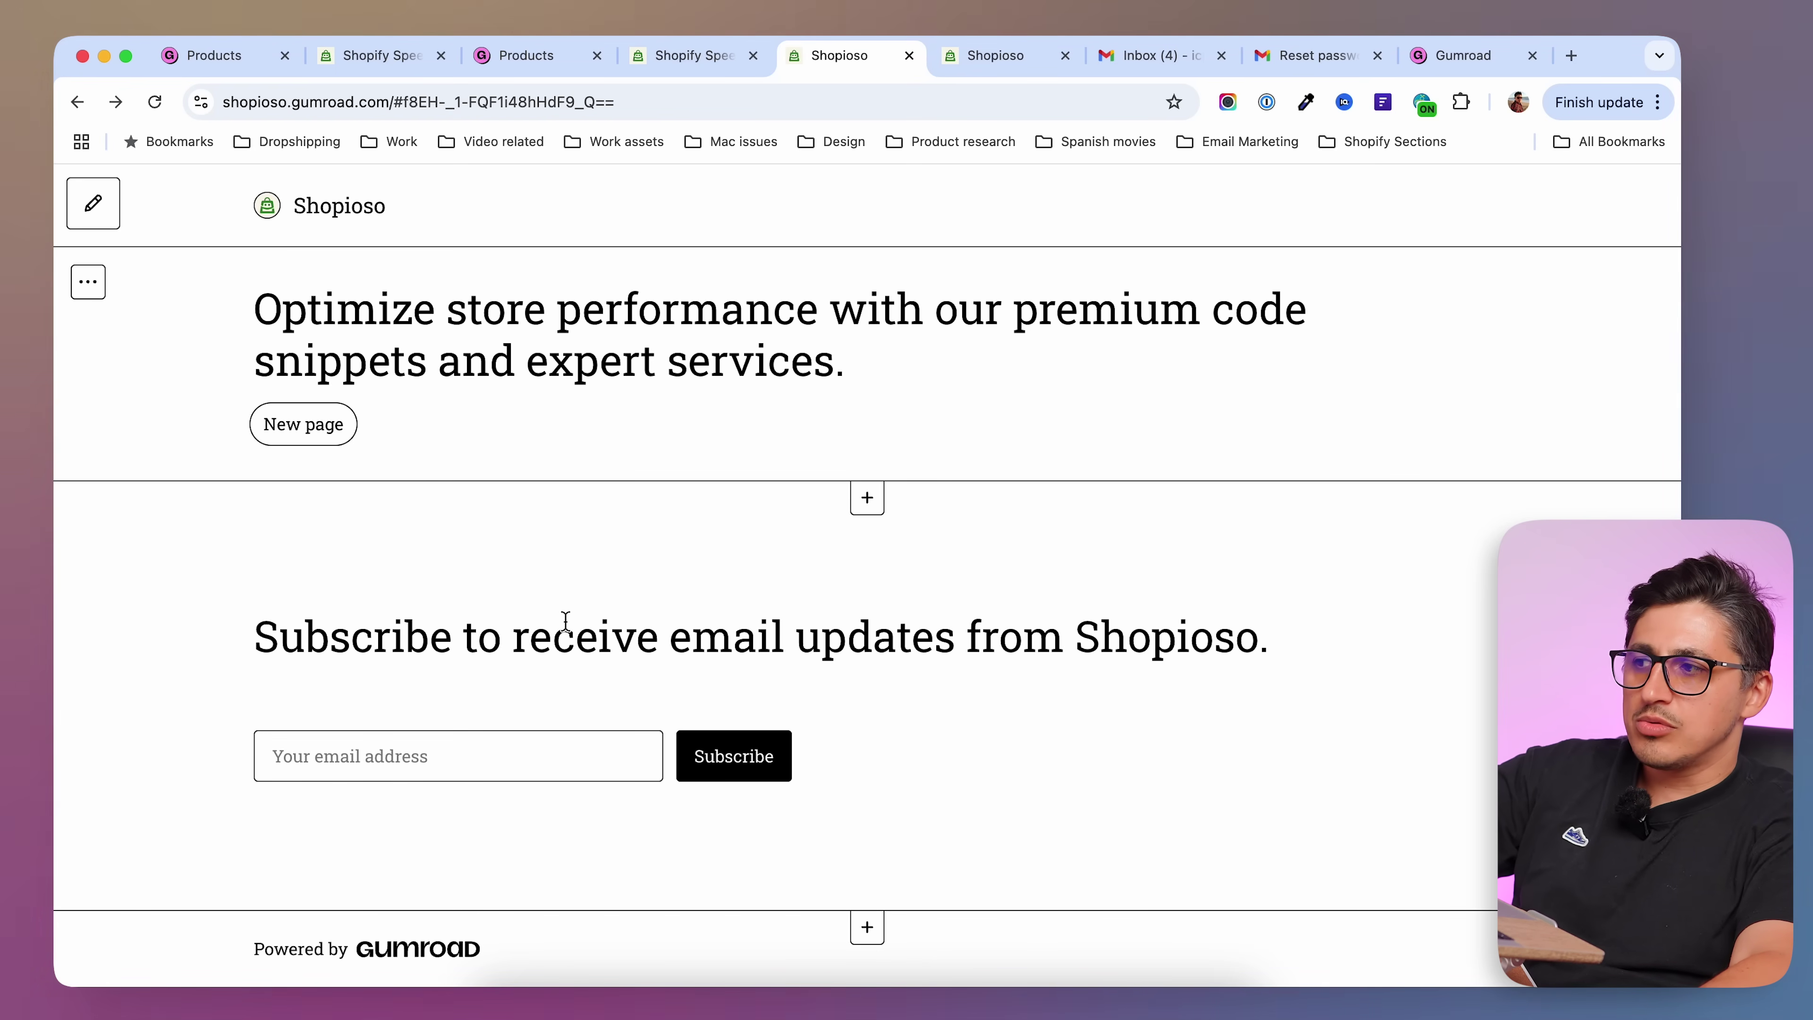
# - Add a Products section and a Rich text section under the hero, with text placed above Products
pyautogui.click(872, 504)
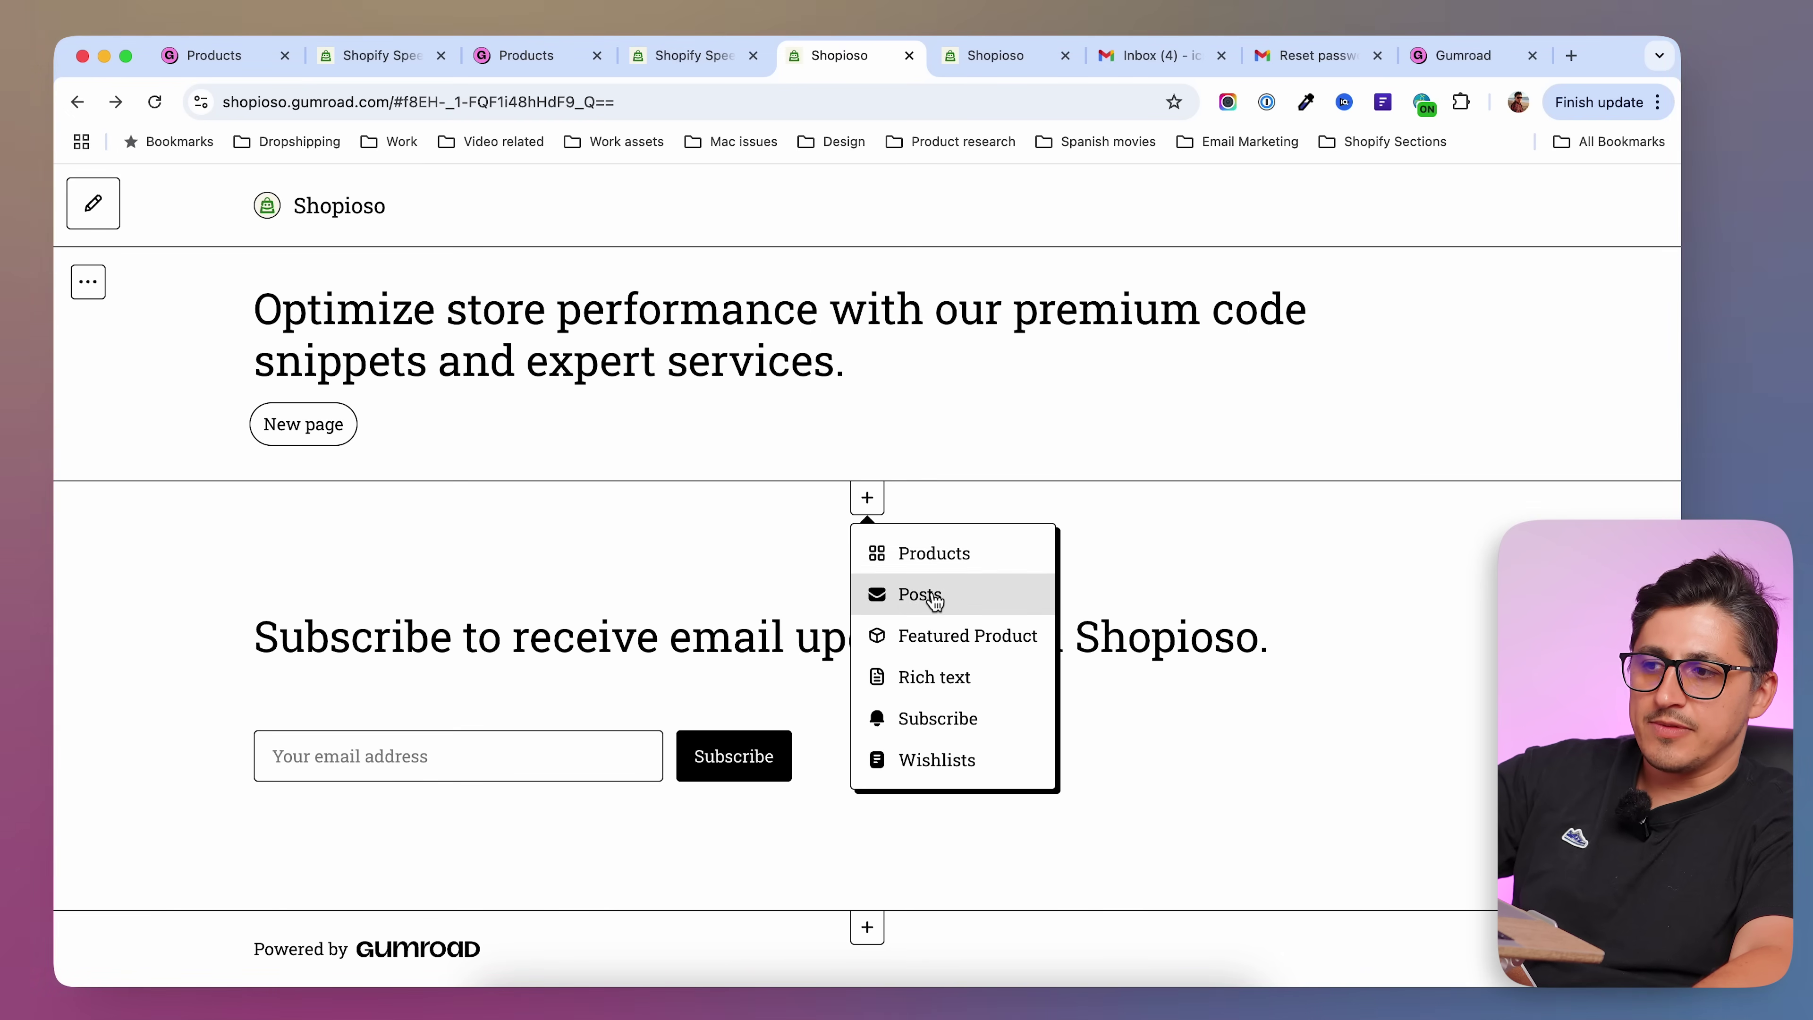
pyautogui.click(934, 555)
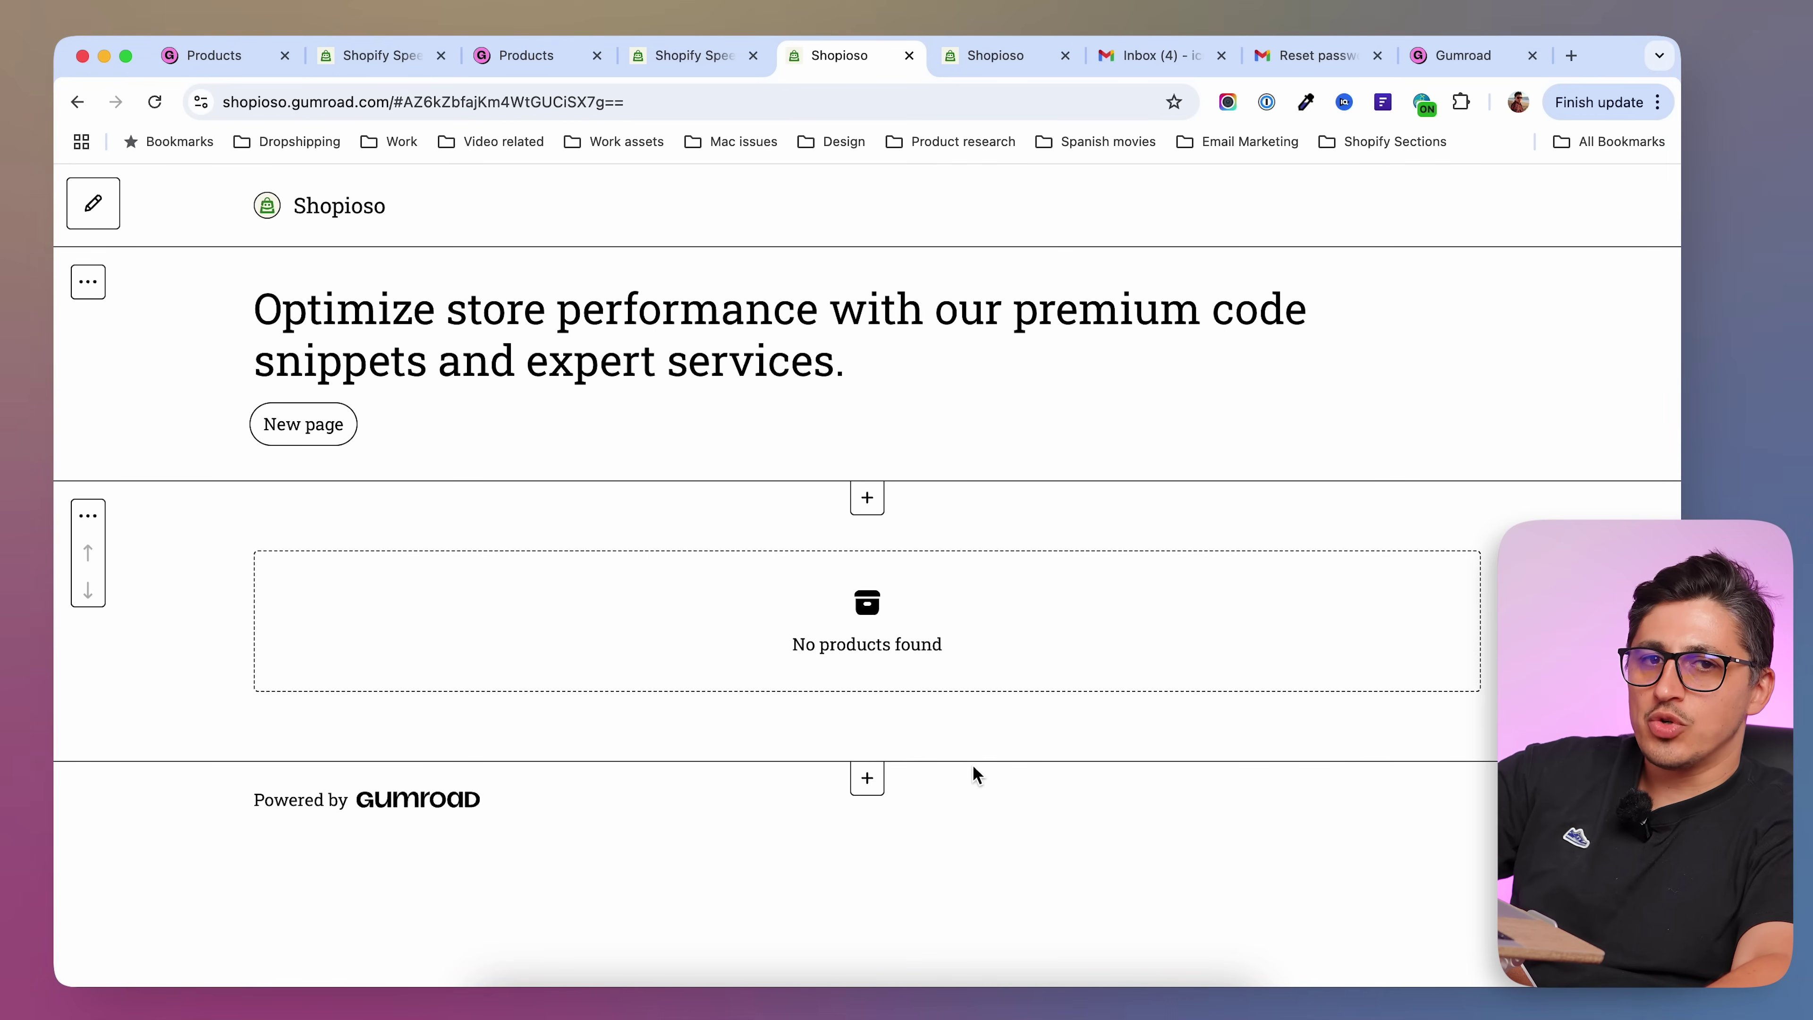
pyautogui.click(868, 778)
pyautogui.click(891, 584)
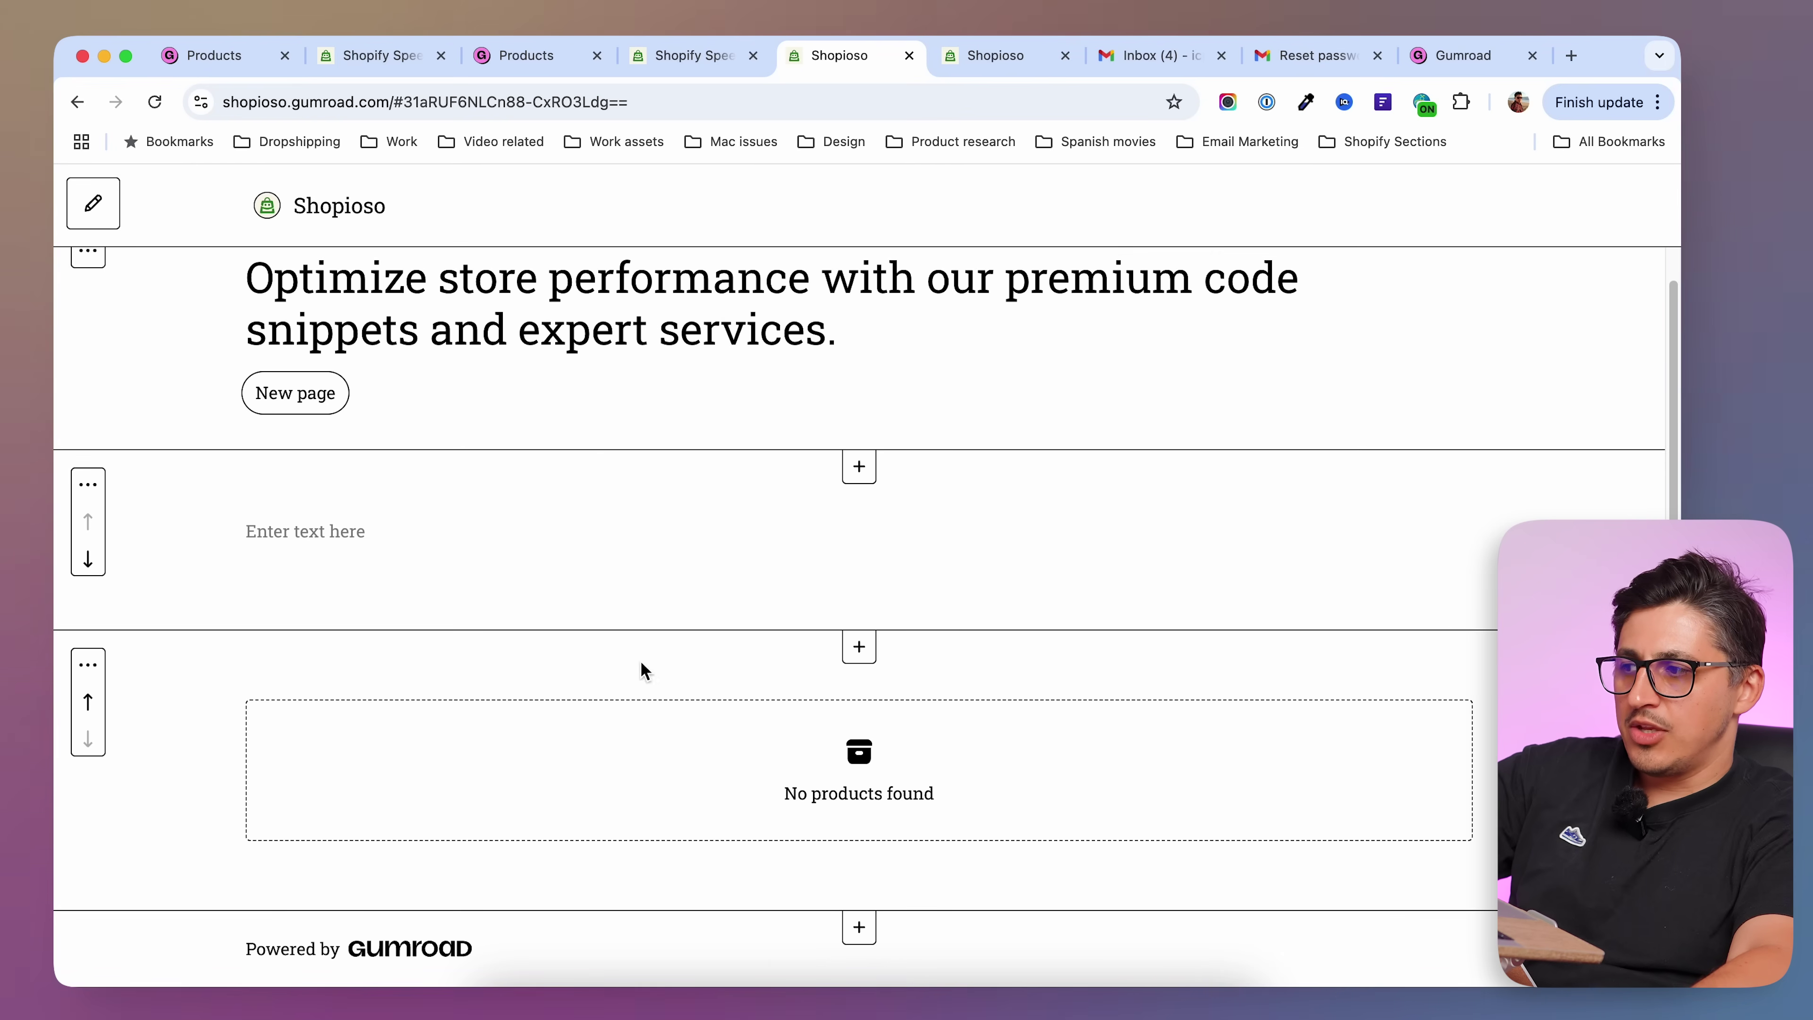
pyautogui.click(88, 560)
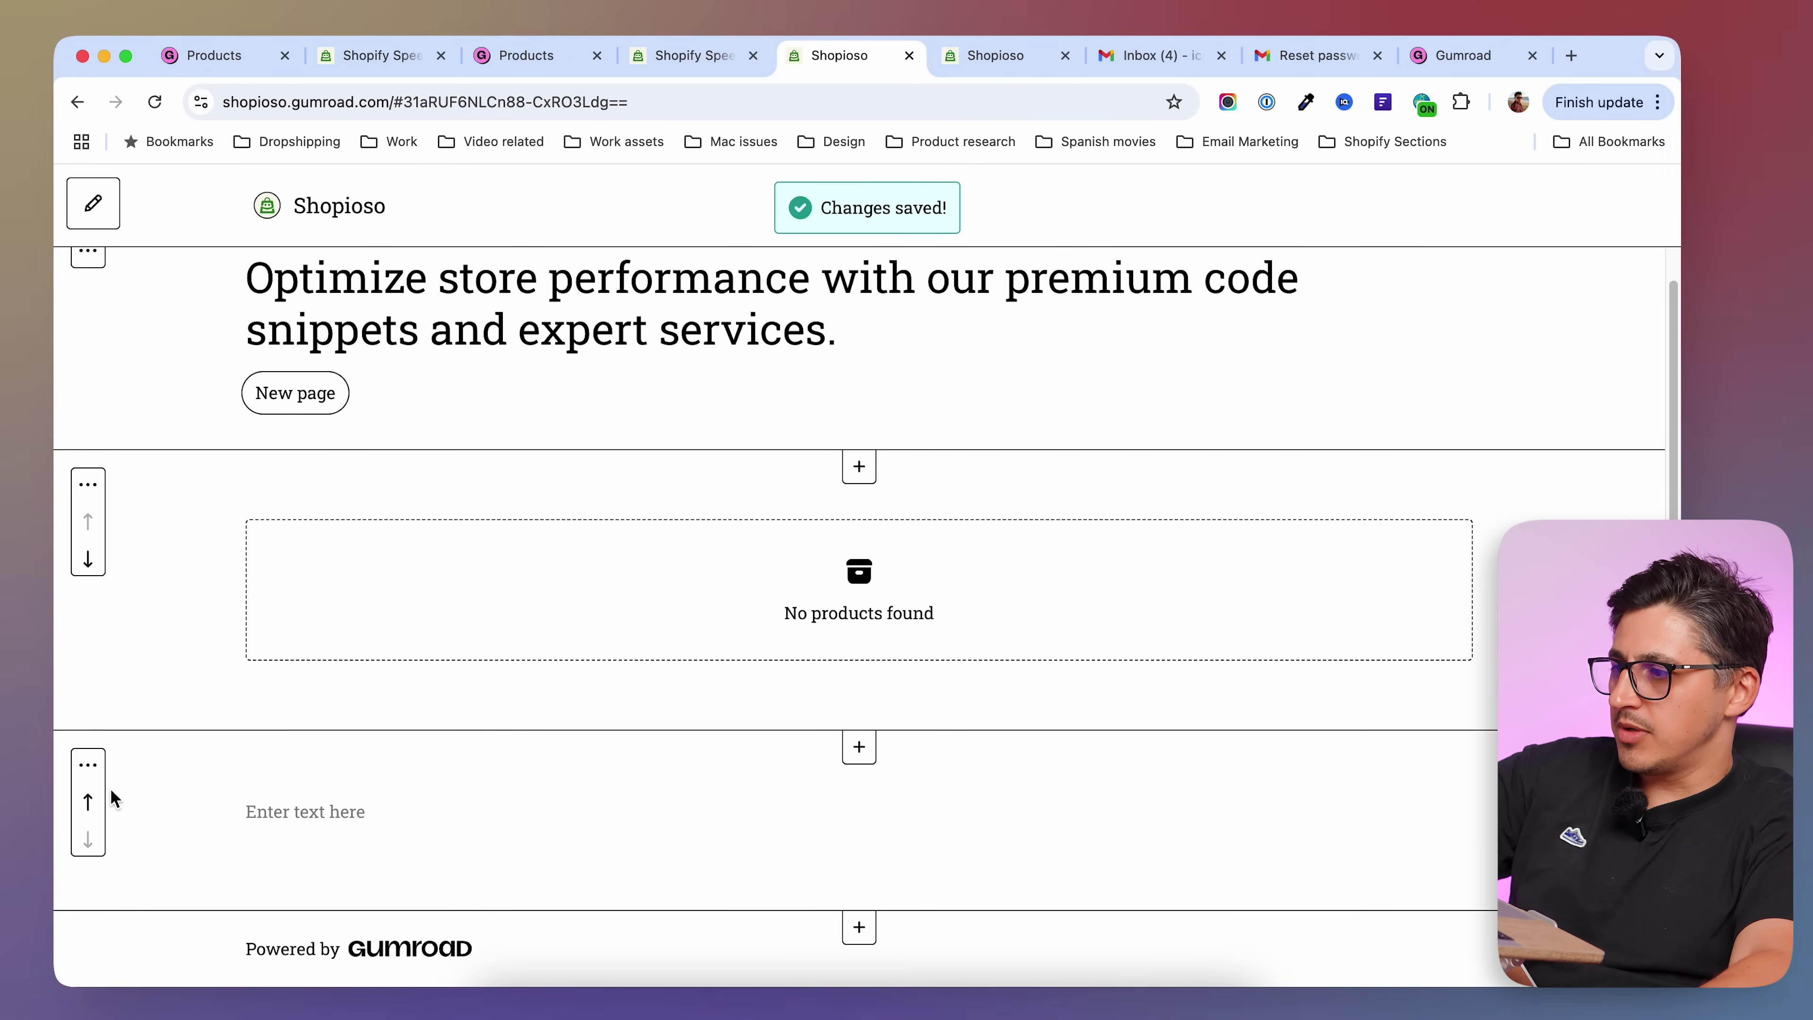
pyautogui.click(88, 803)
pyautogui.scroll(-1, 606, 478)
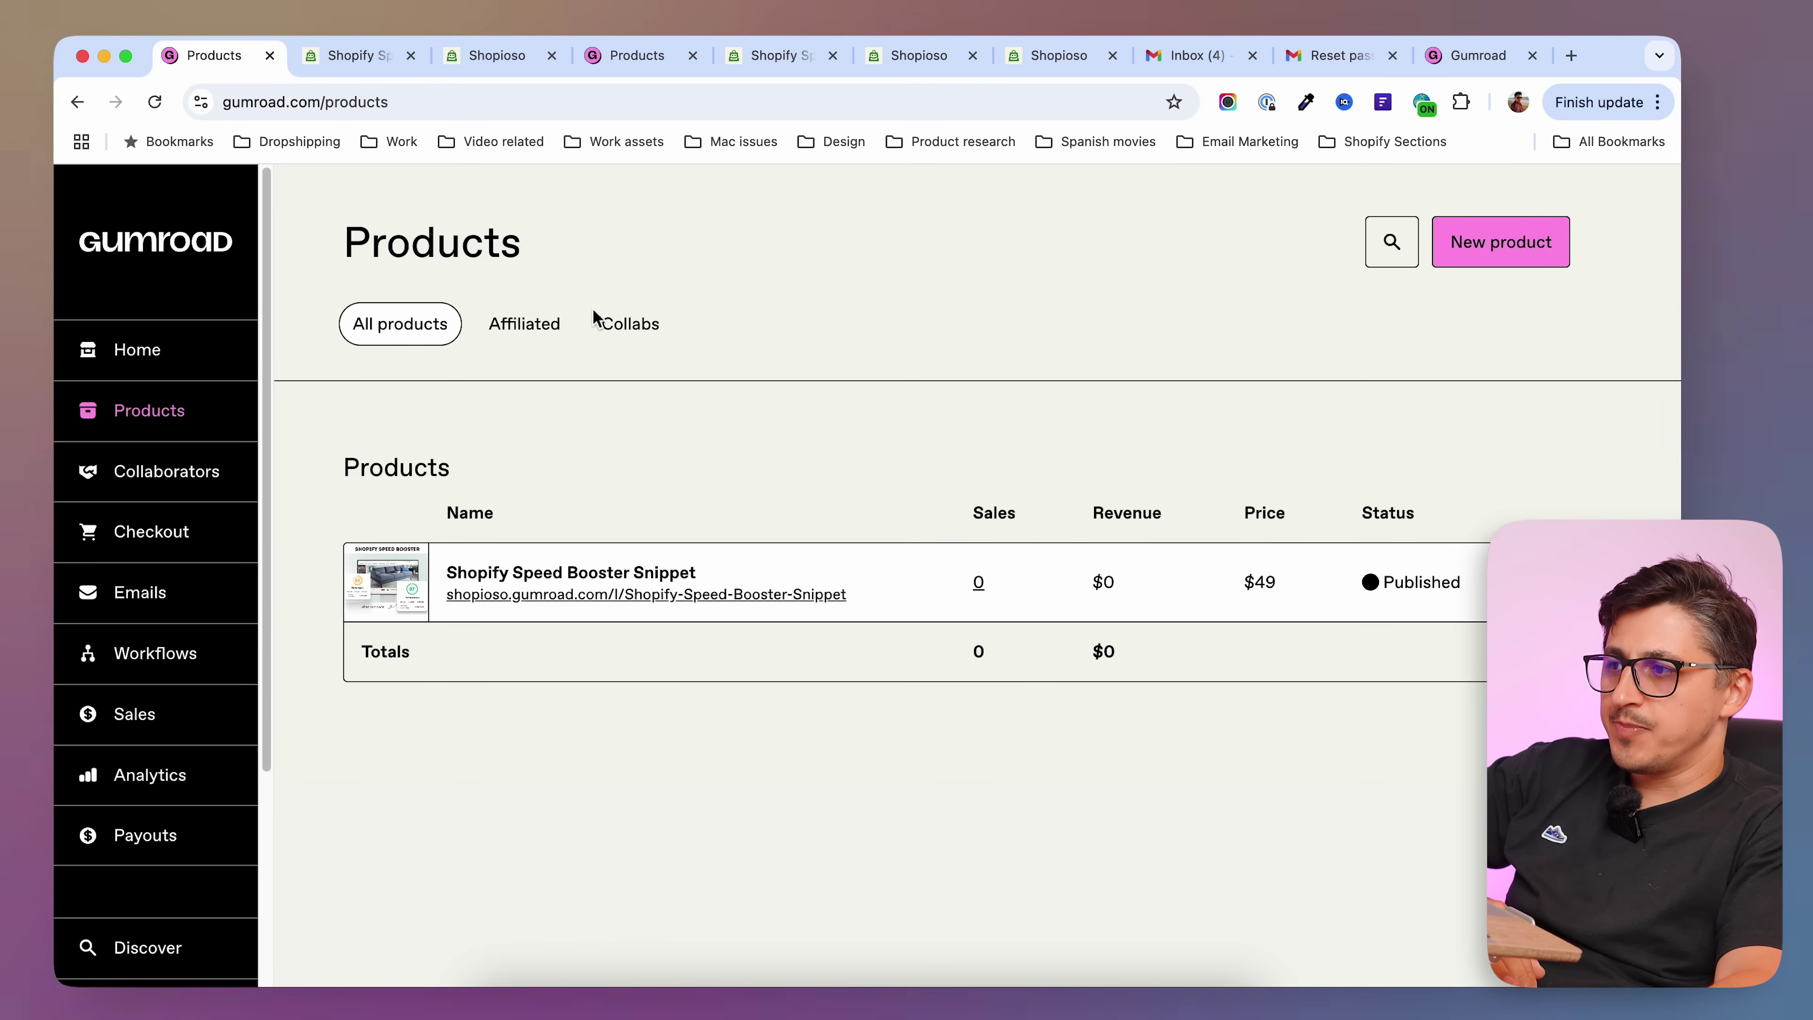
# - Look through the Affiliated products list
pyautogui.click(516, 337)
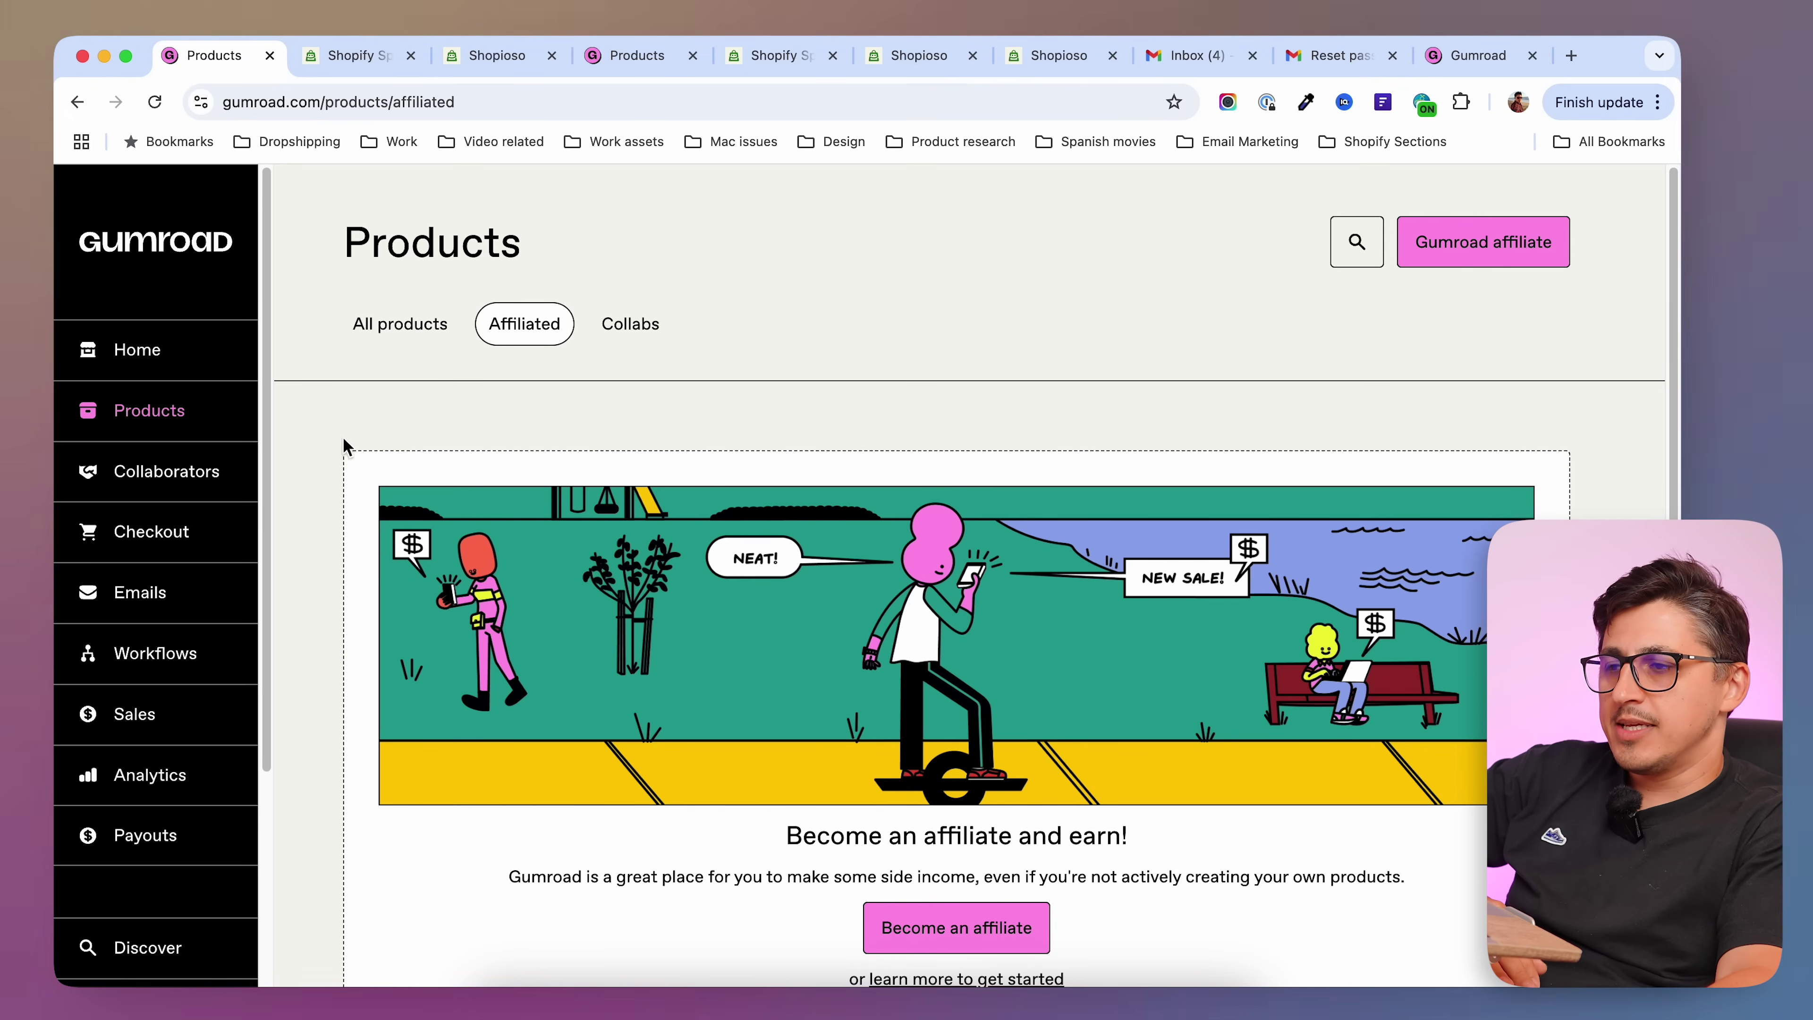
pyautogui.scroll(-2, 328, 496)
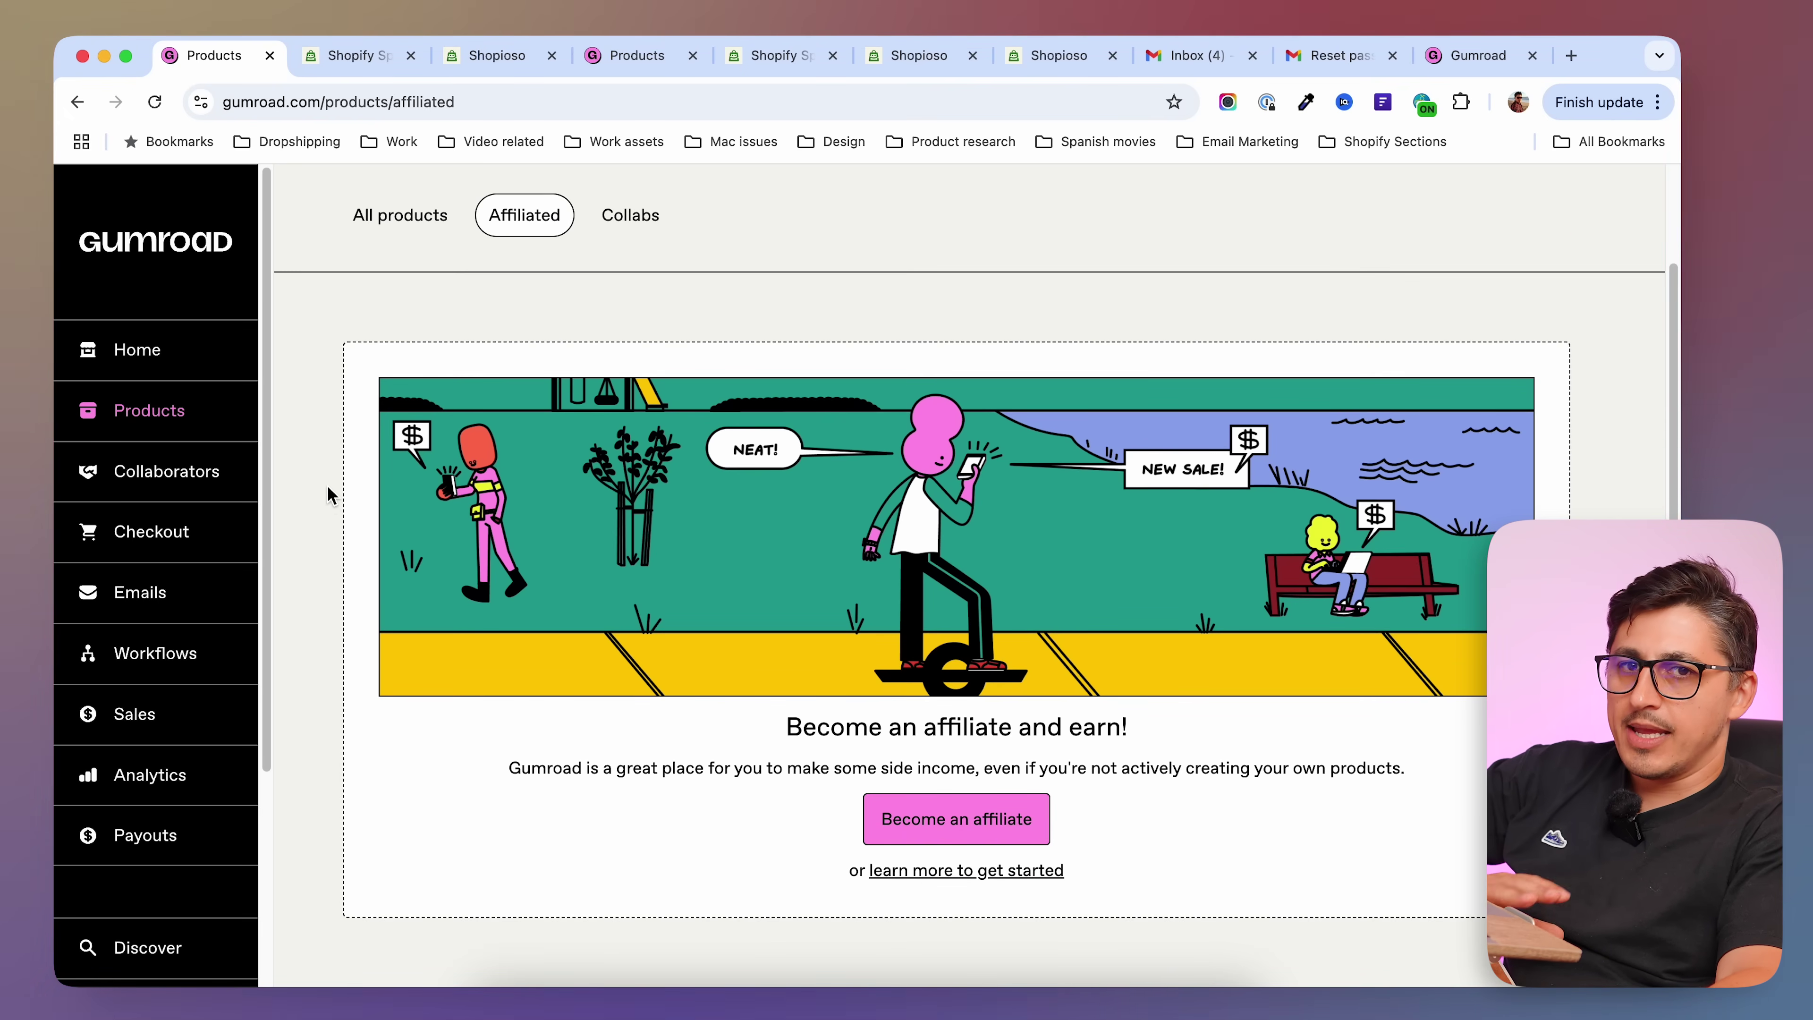
pyautogui.scroll(2, 326, 485)
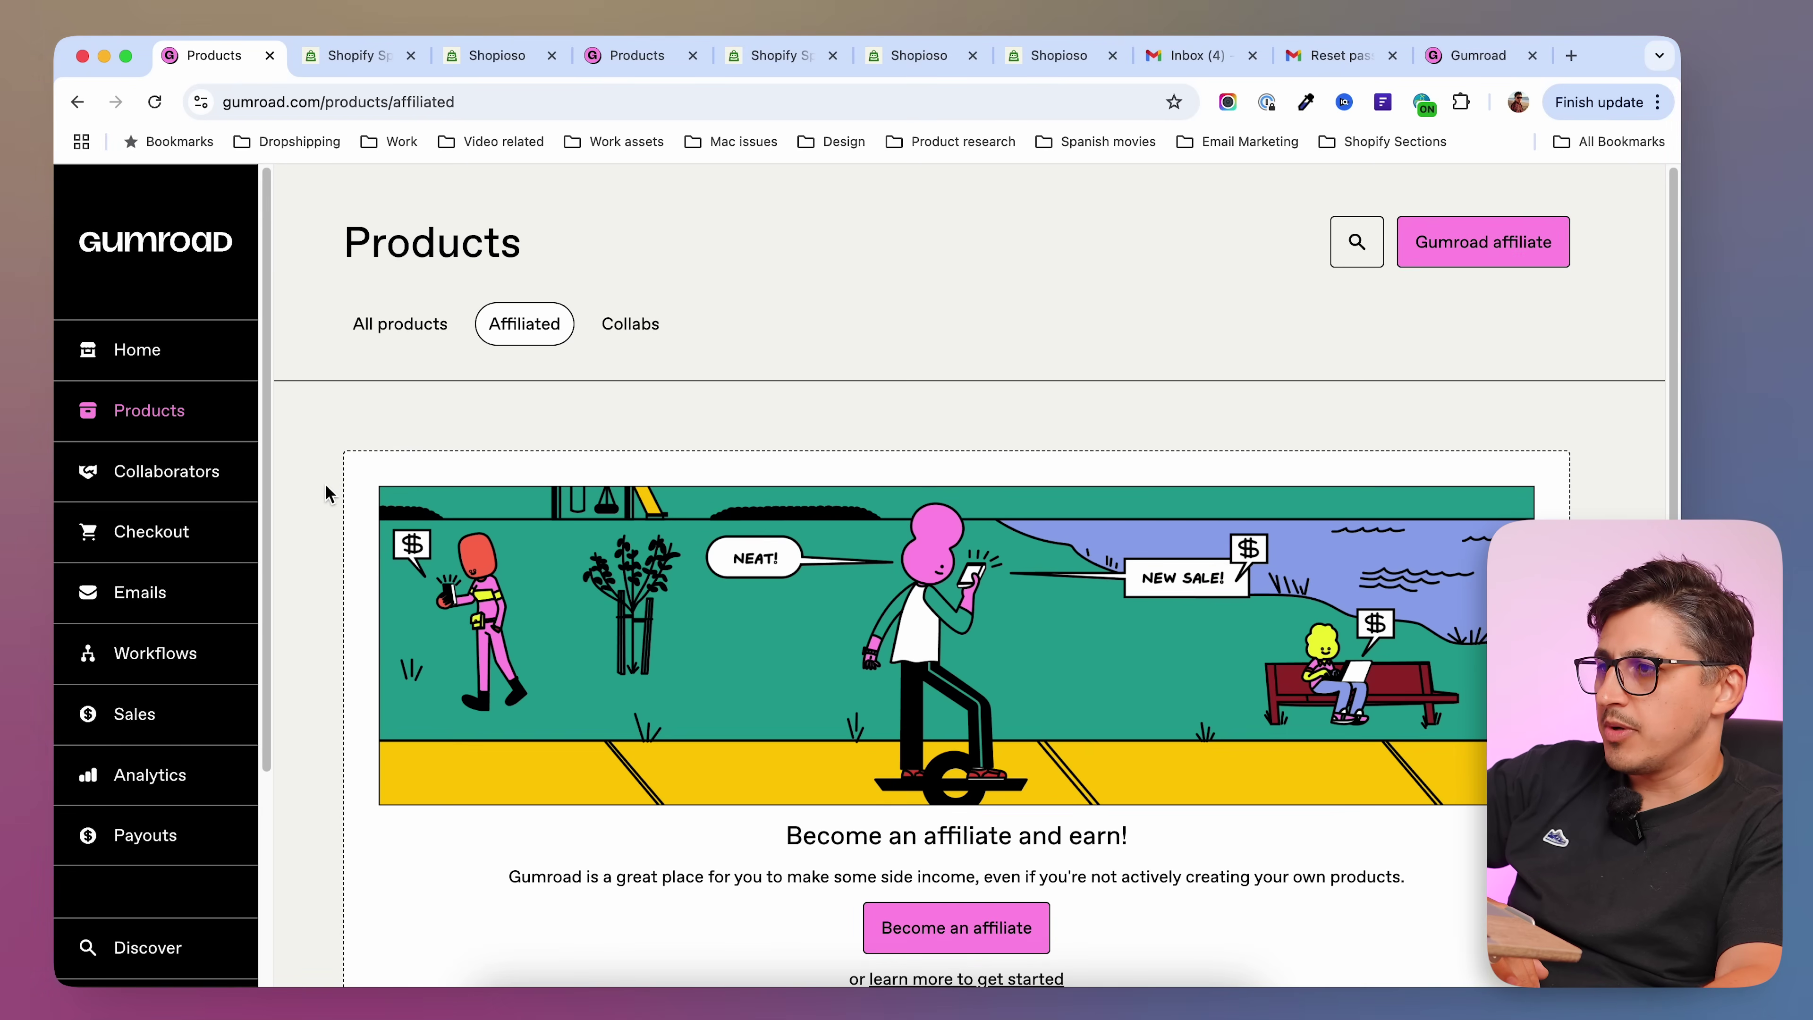
# - Look through the Collabs products list, then go to the Collaborators page
pyautogui.click(643, 326)
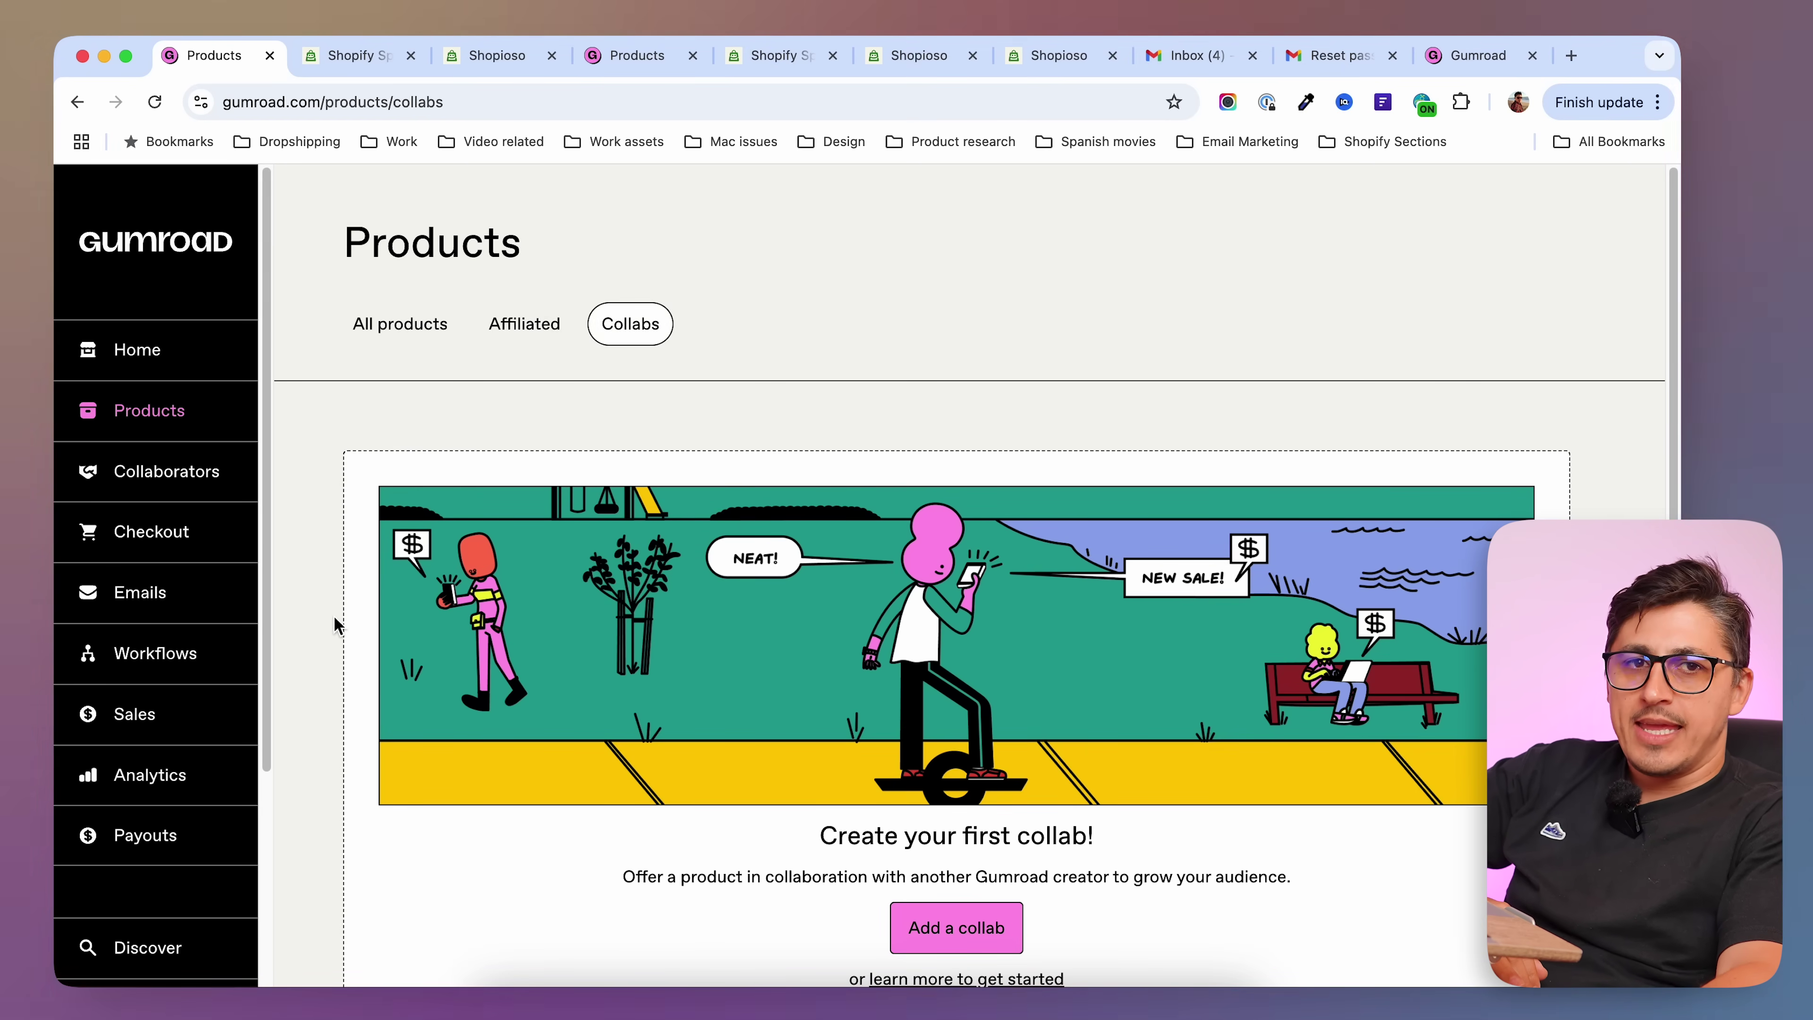
pyautogui.scroll(-2, 334, 625)
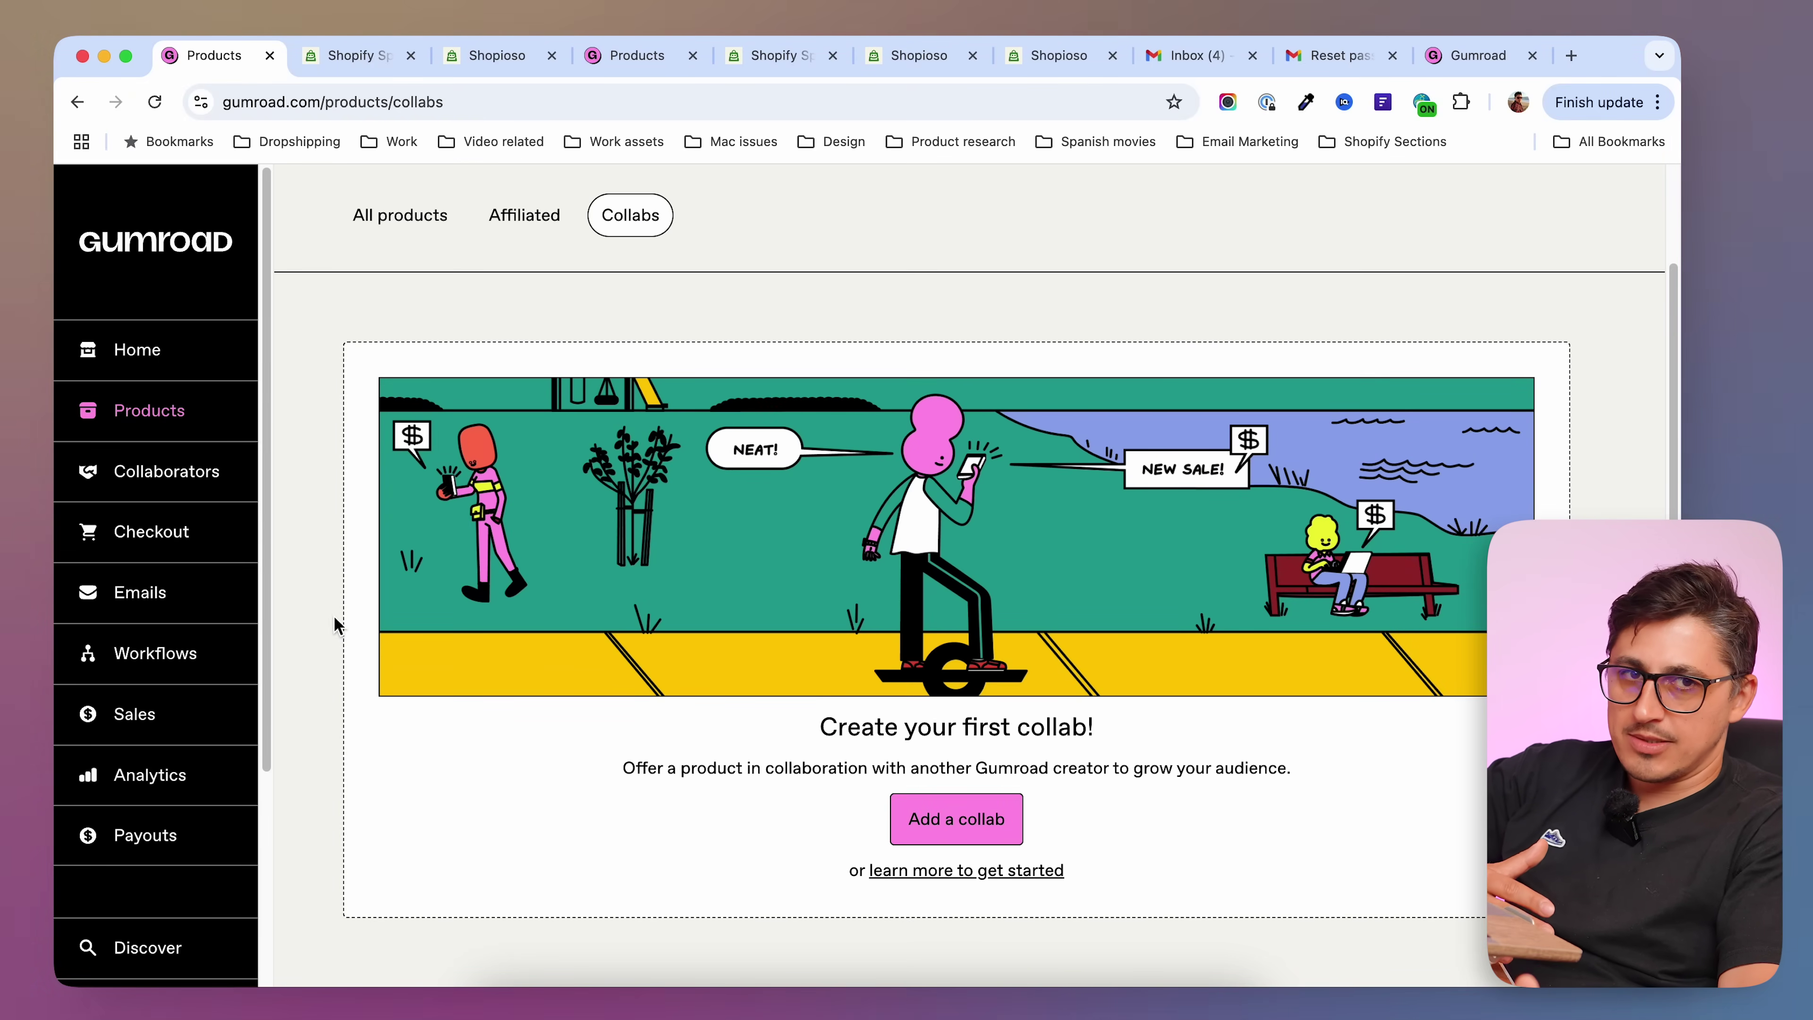
pyautogui.scroll(1, 334, 625)
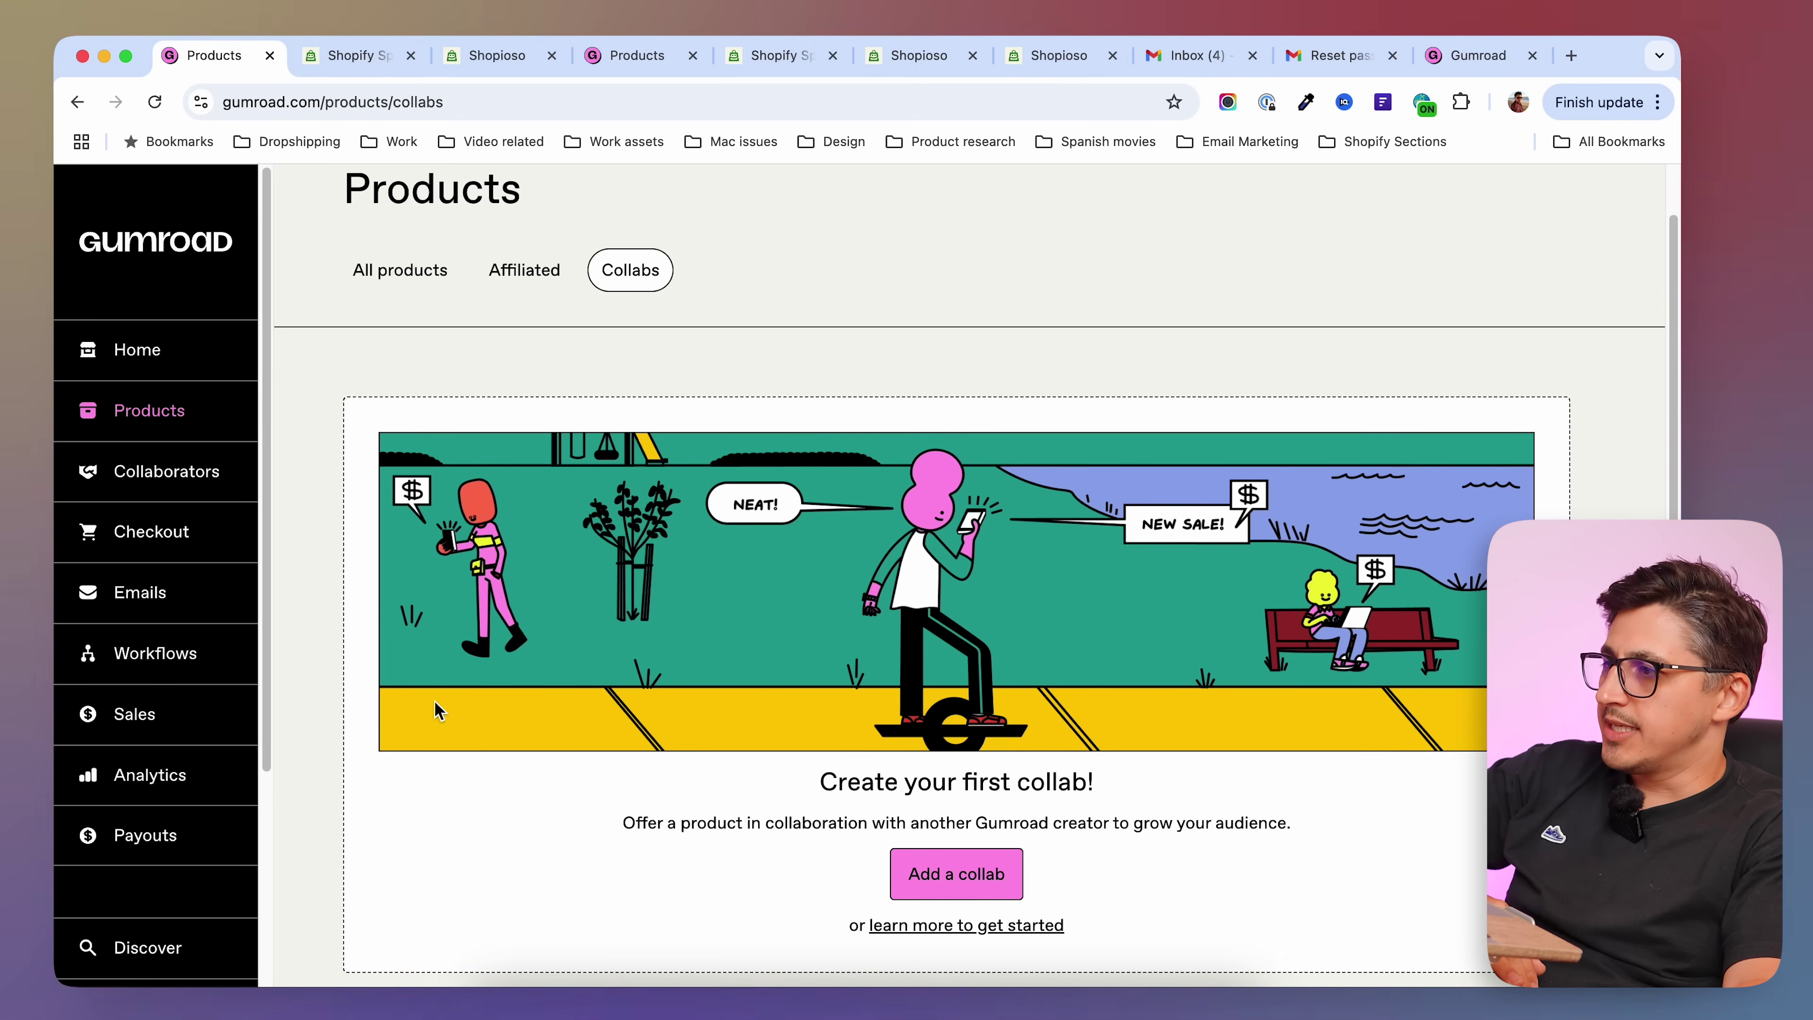
pyautogui.scroll(-1, 559, 752)
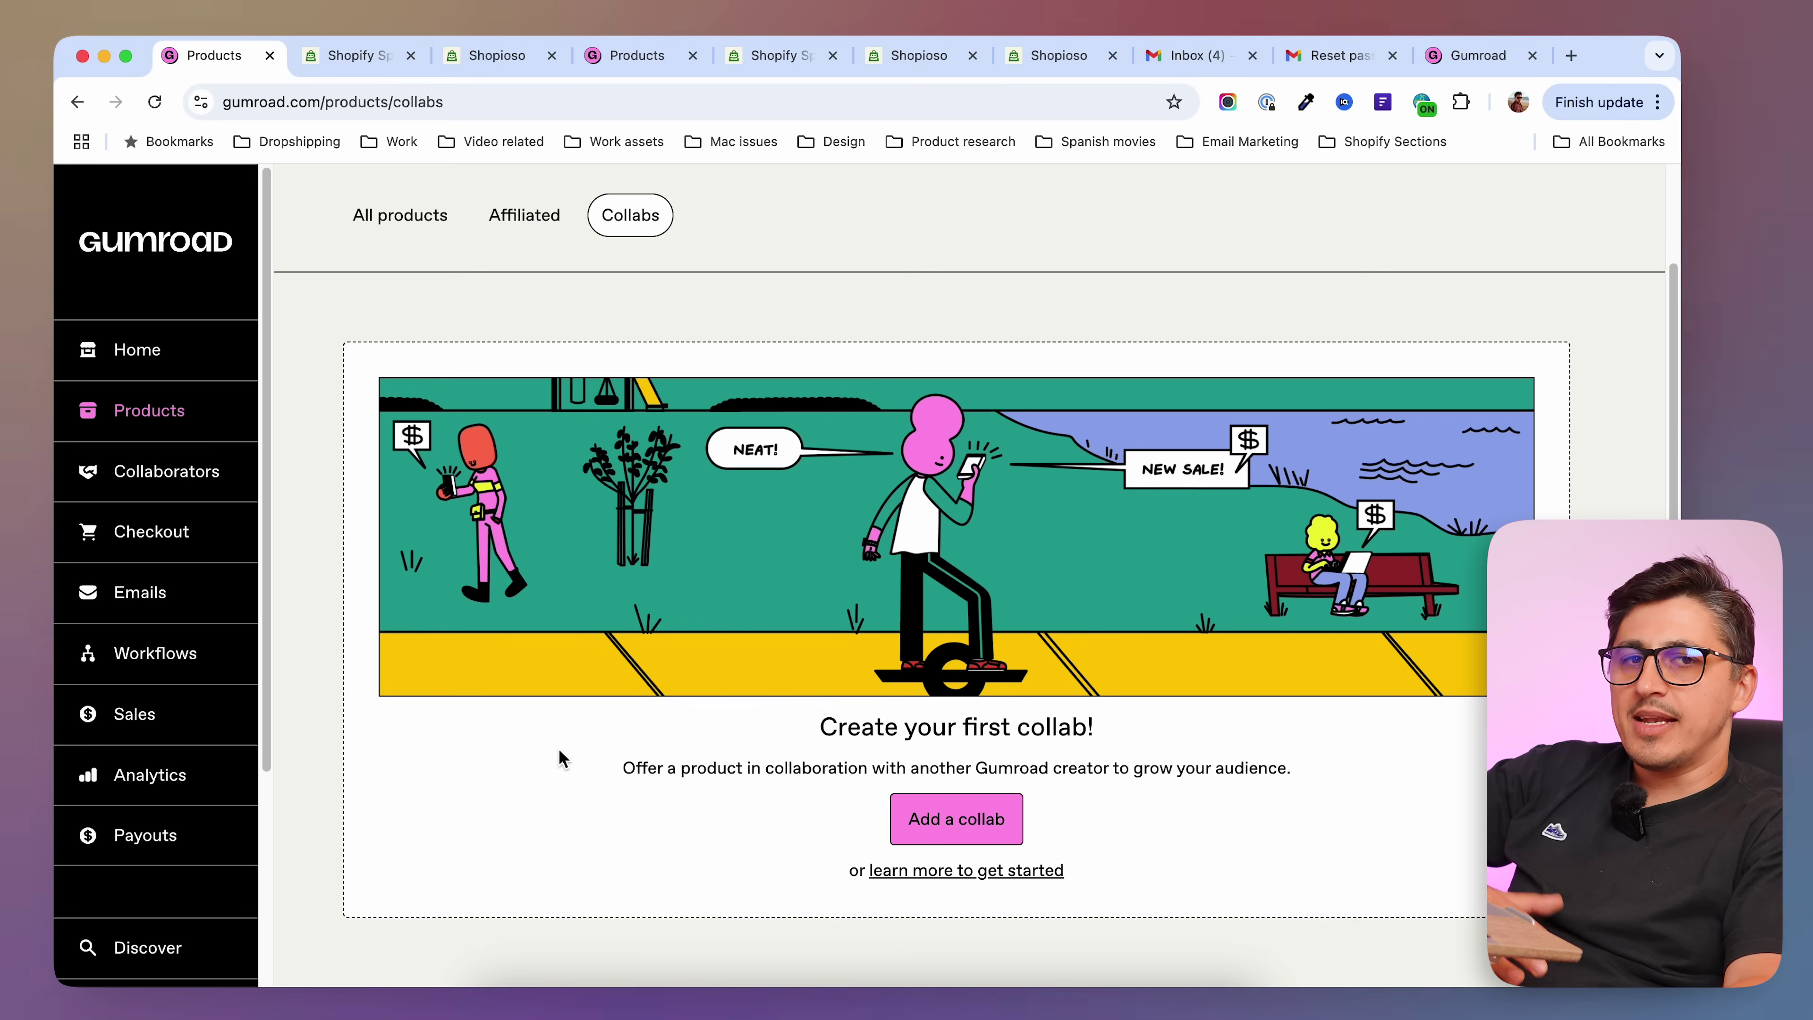
pyautogui.click(189, 486)
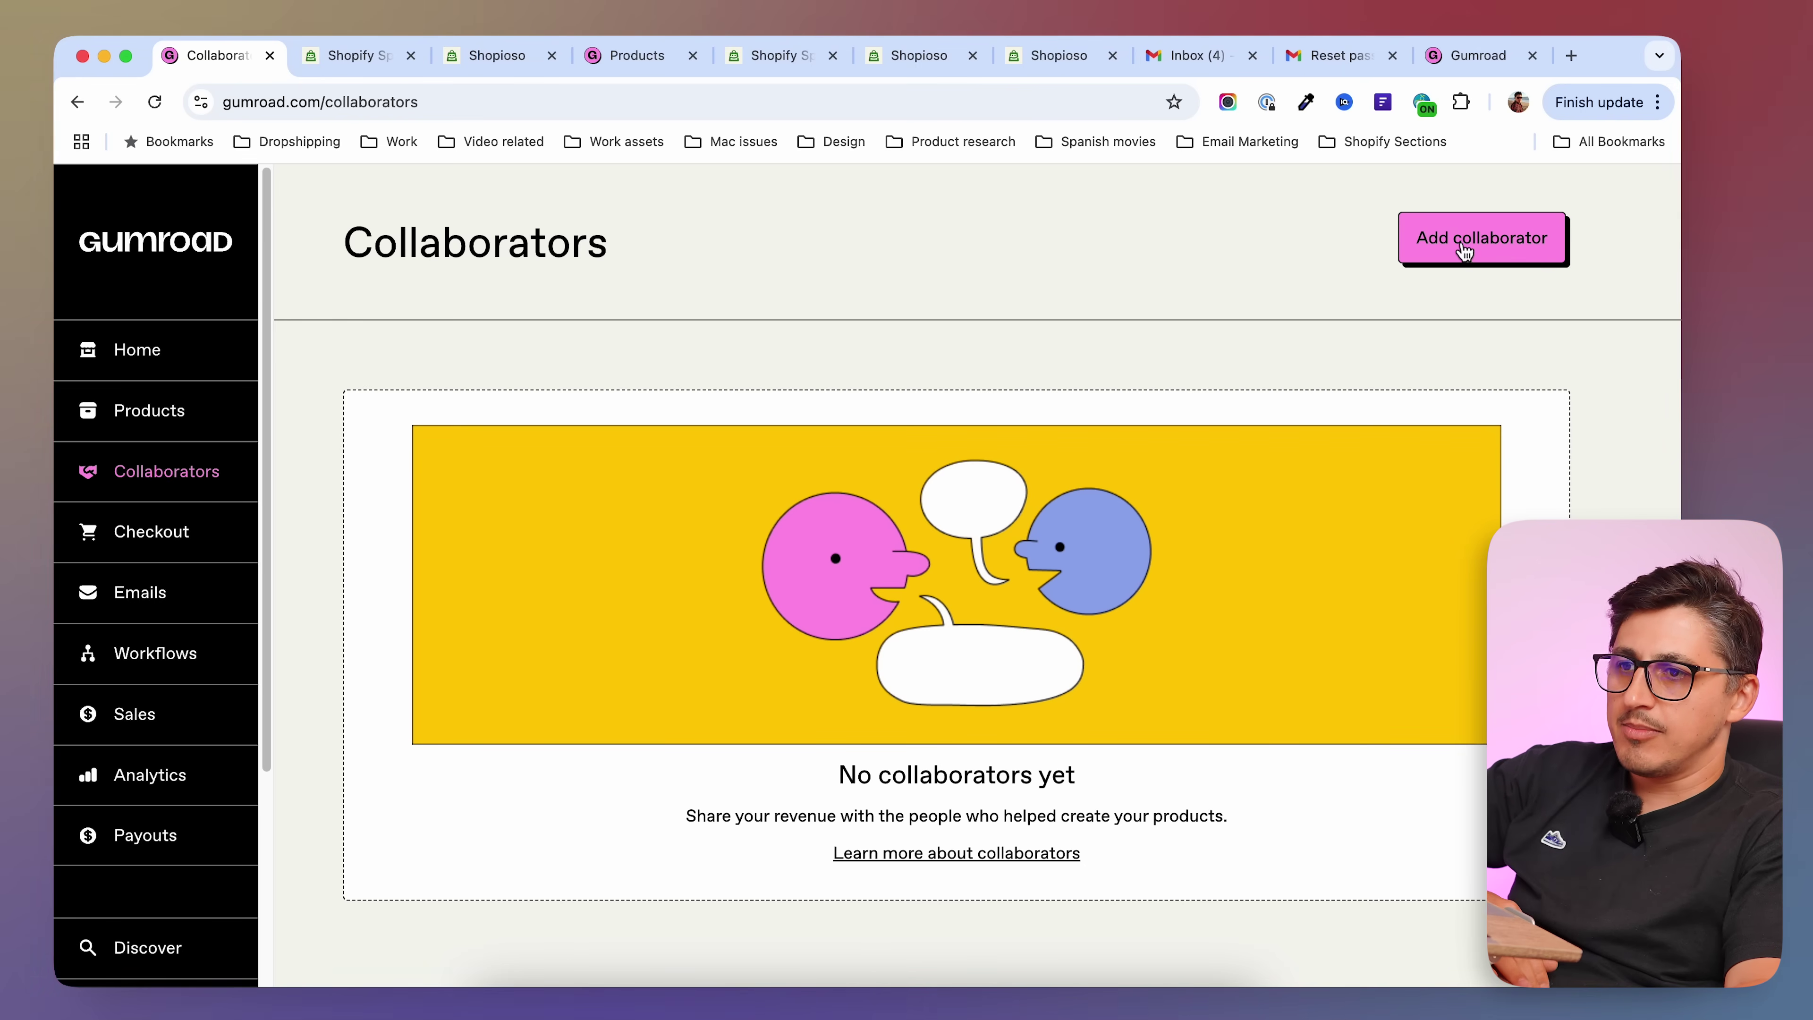
# - Go from Collaborators to the Checkout Discounts page, then its Checkout form tab
pyautogui.click(174, 541)
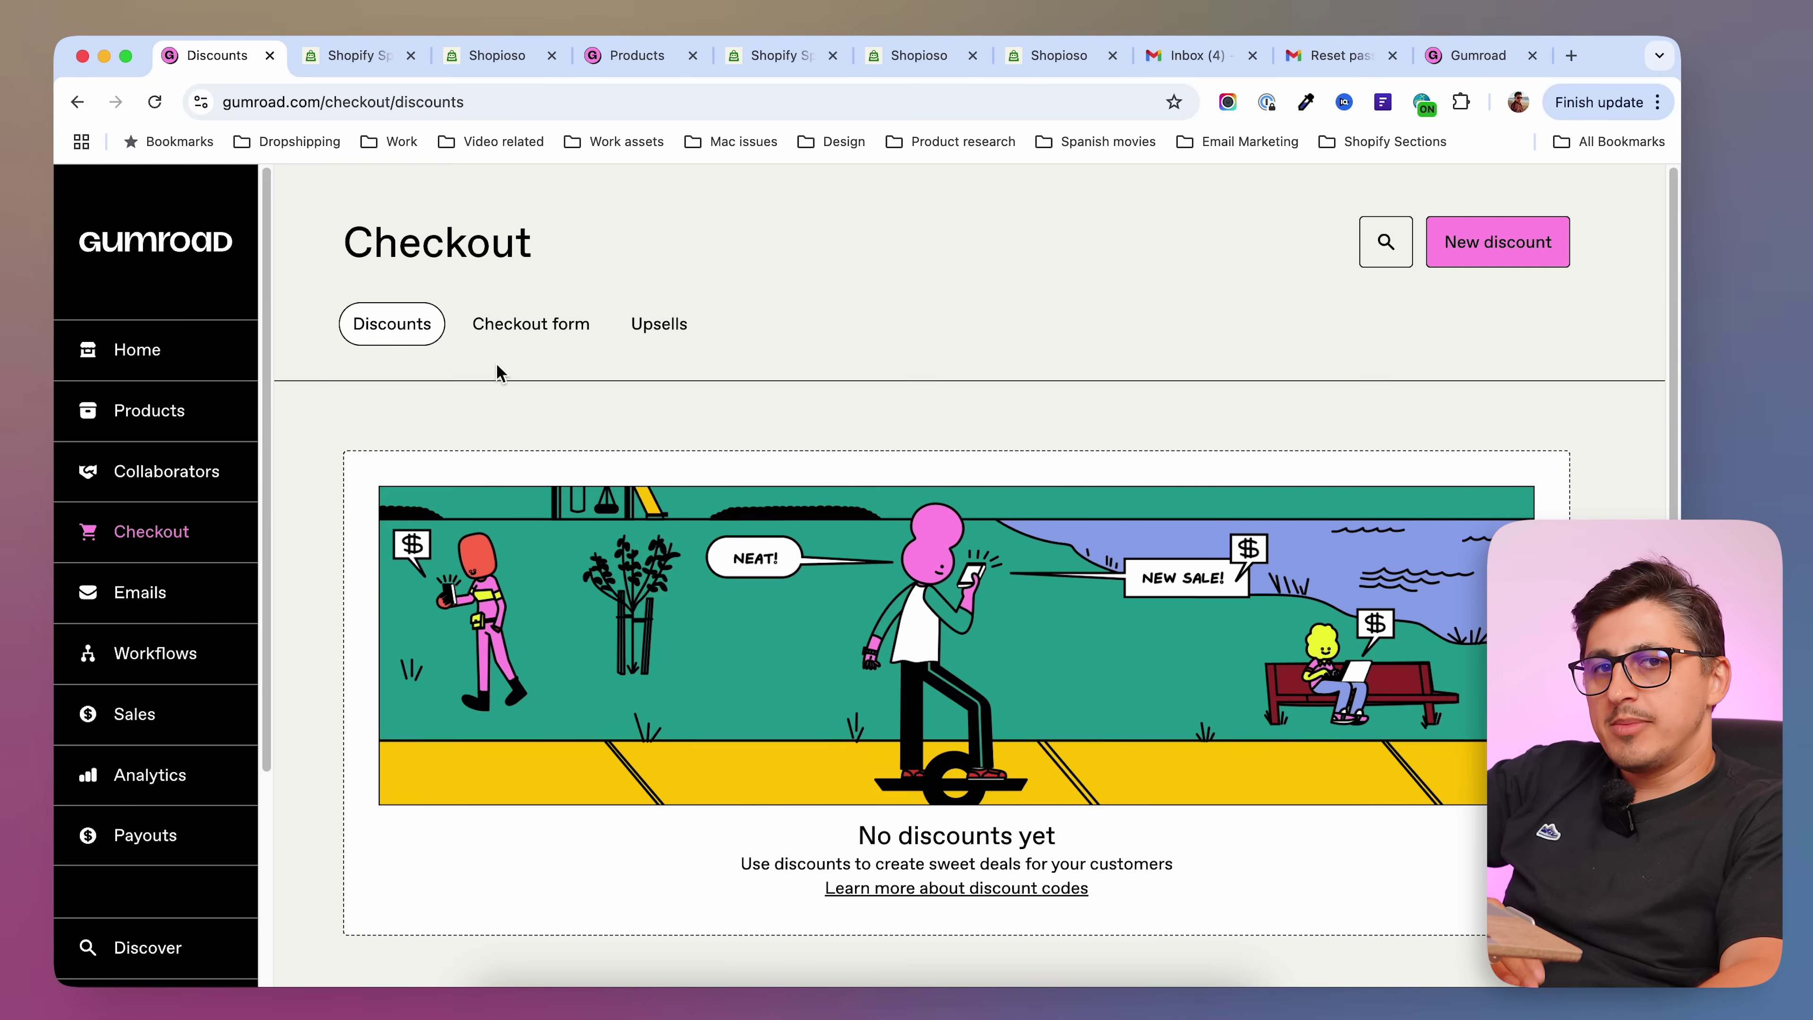
pyautogui.click(517, 330)
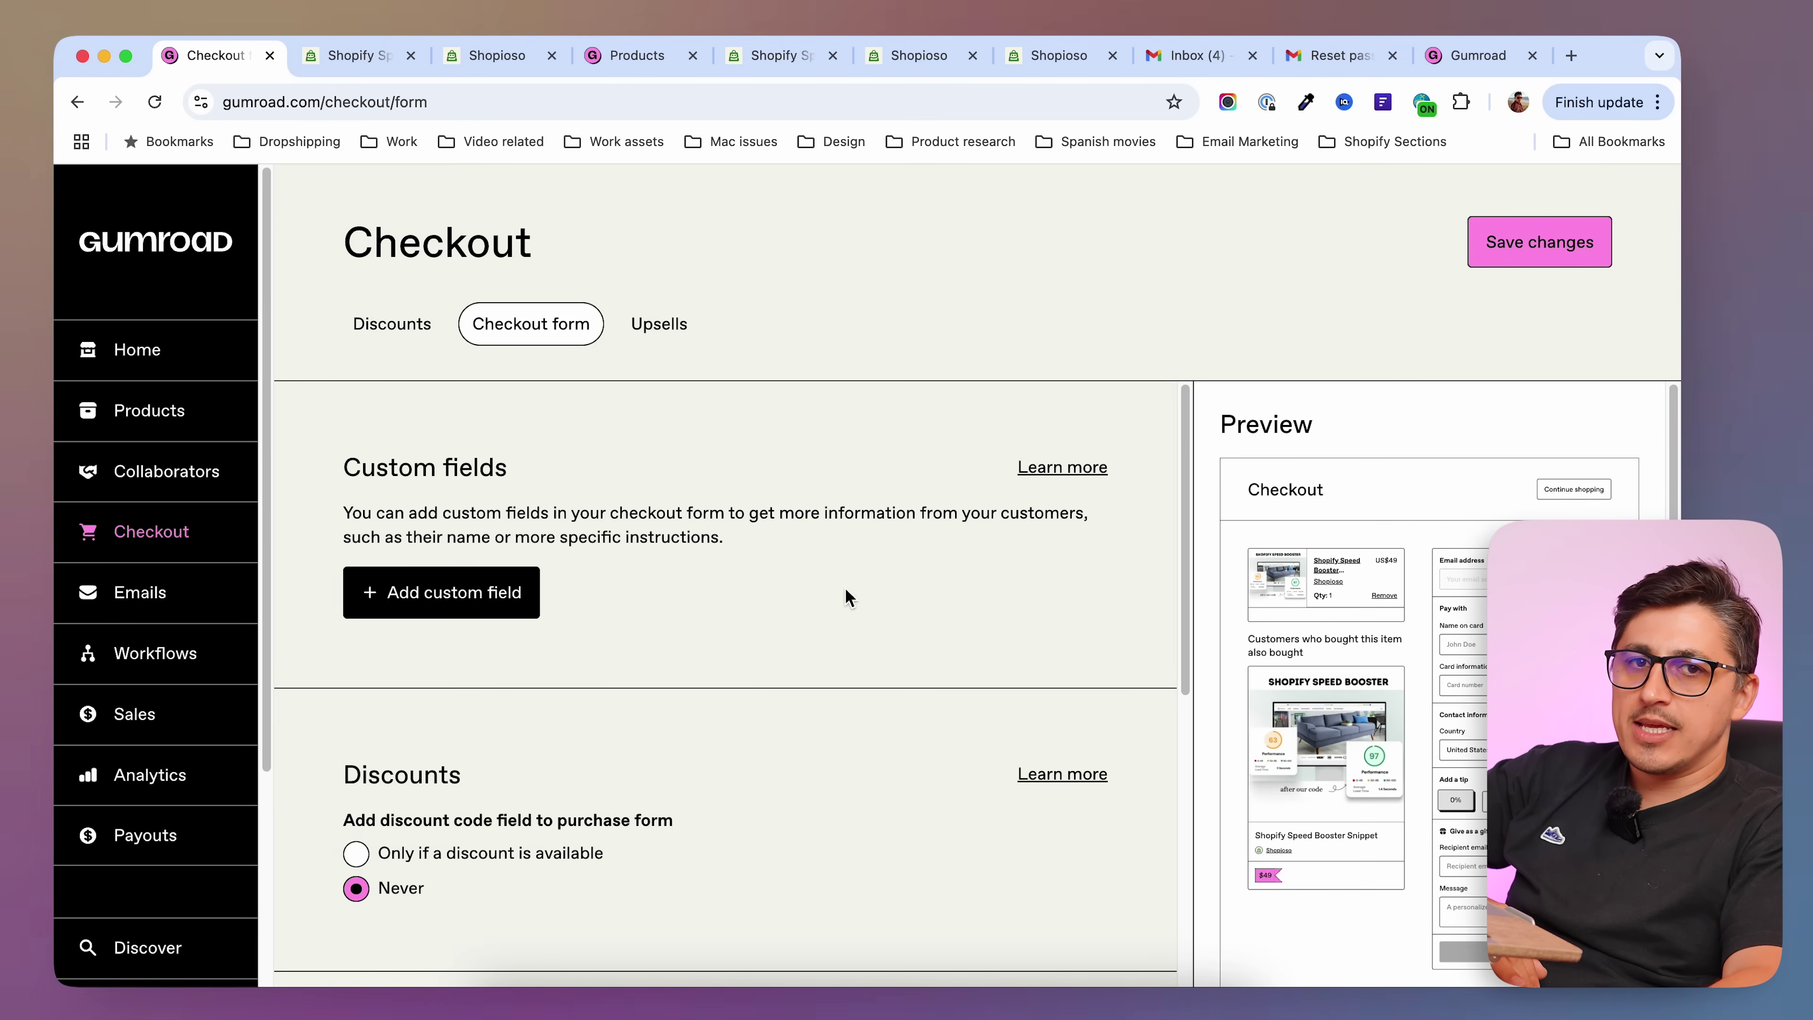
# - Review the recommendation and tipping checkout form settings, save them, and go to Emails
pyautogui.scroll(-2, 708, 667)
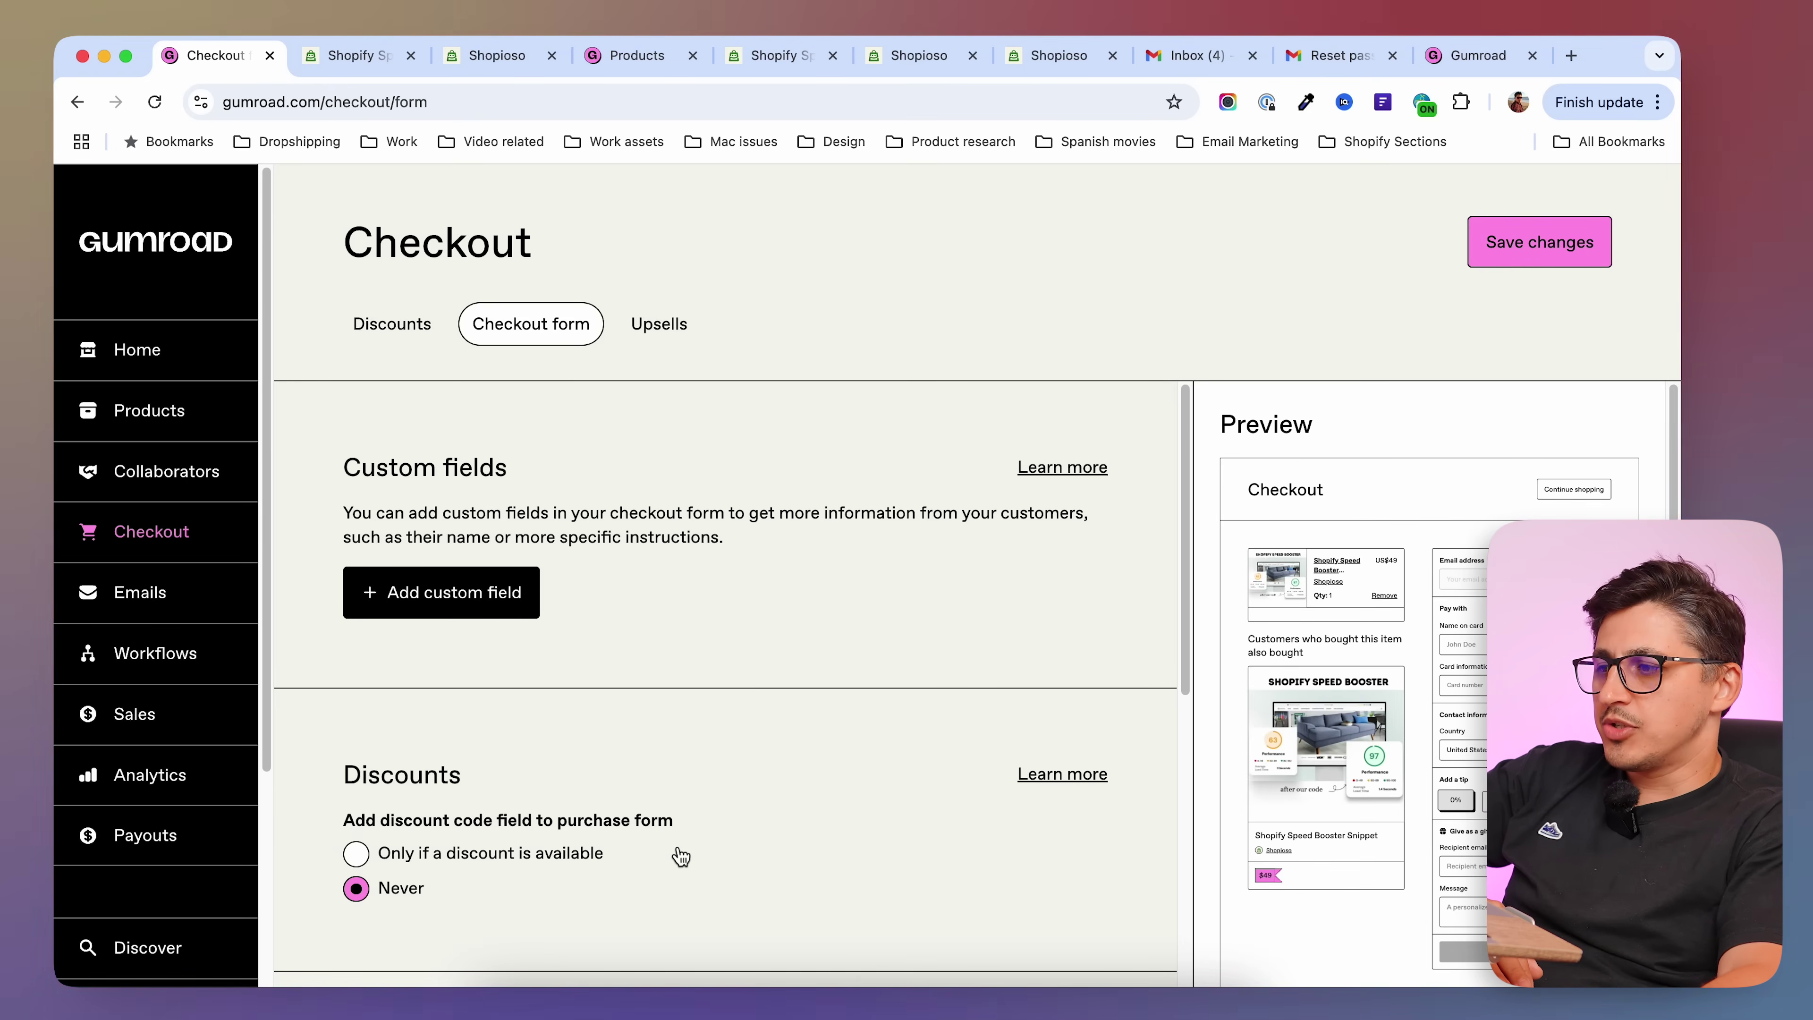
pyautogui.scroll(-5, 681, 854)
pyautogui.scroll(-2, 705, 866)
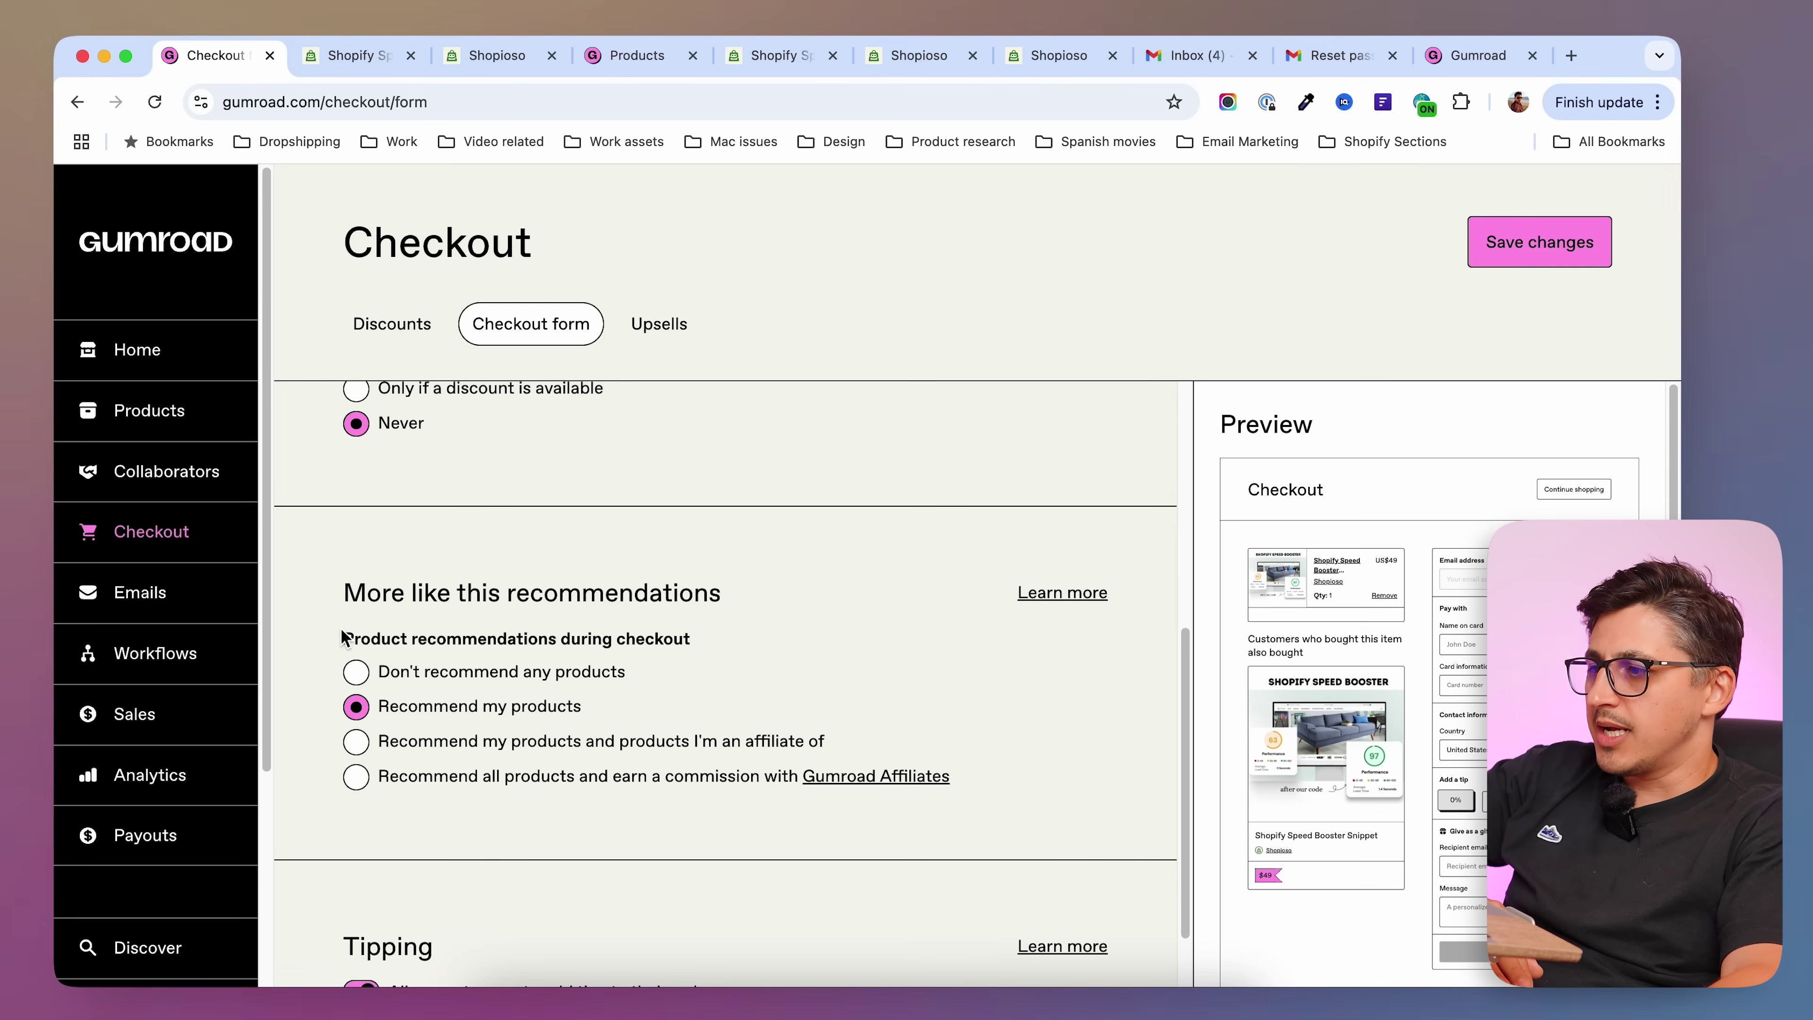
pyautogui.scroll(-1, 530, 843)
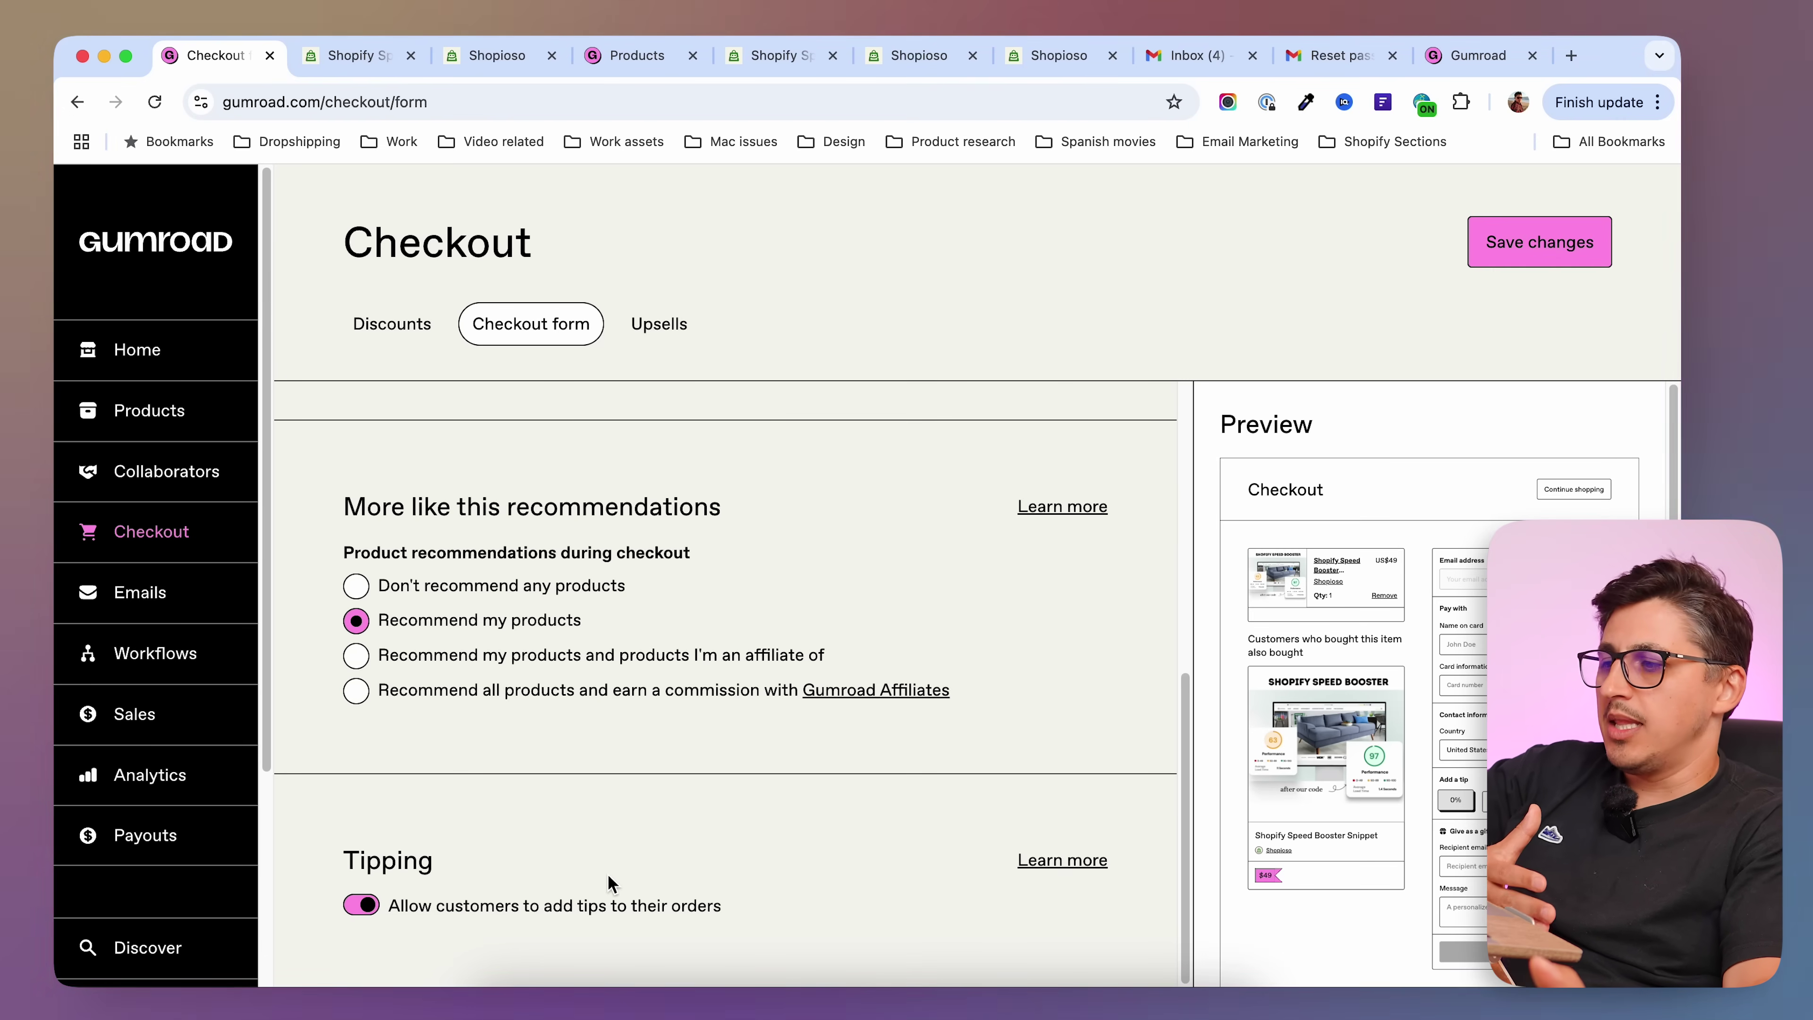
pyautogui.click(1514, 241)
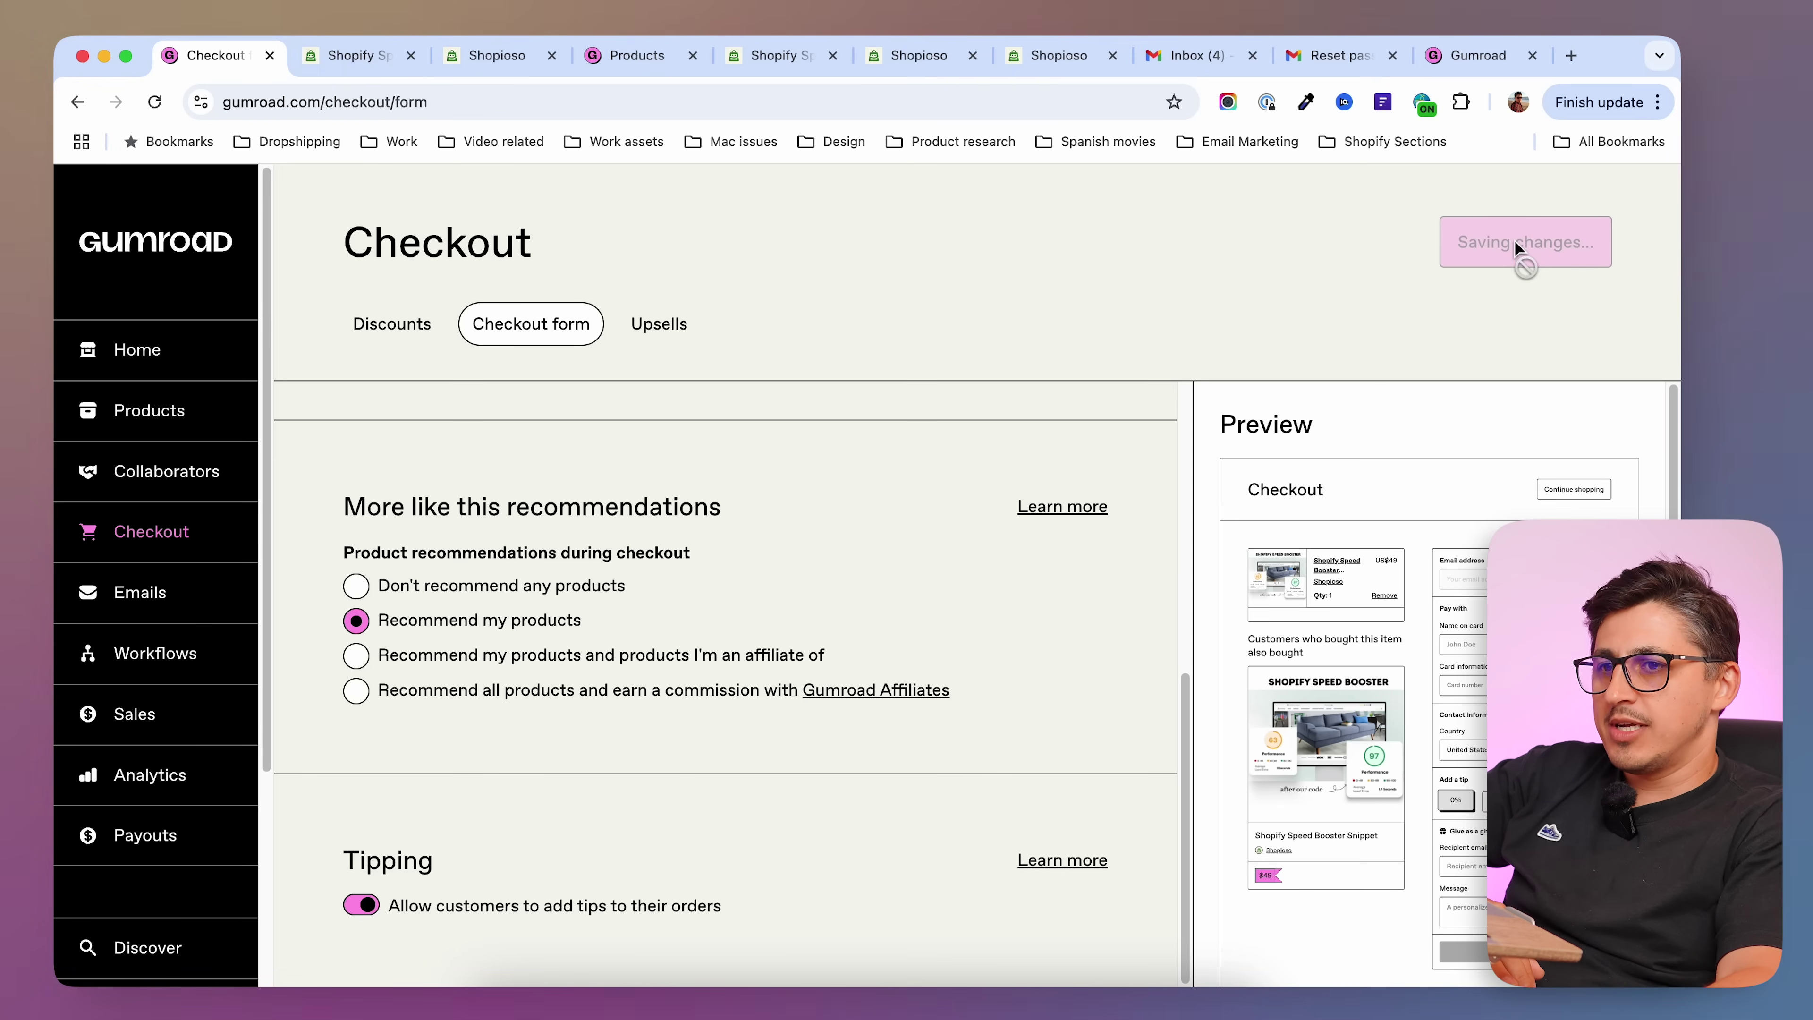
pyautogui.click(152, 606)
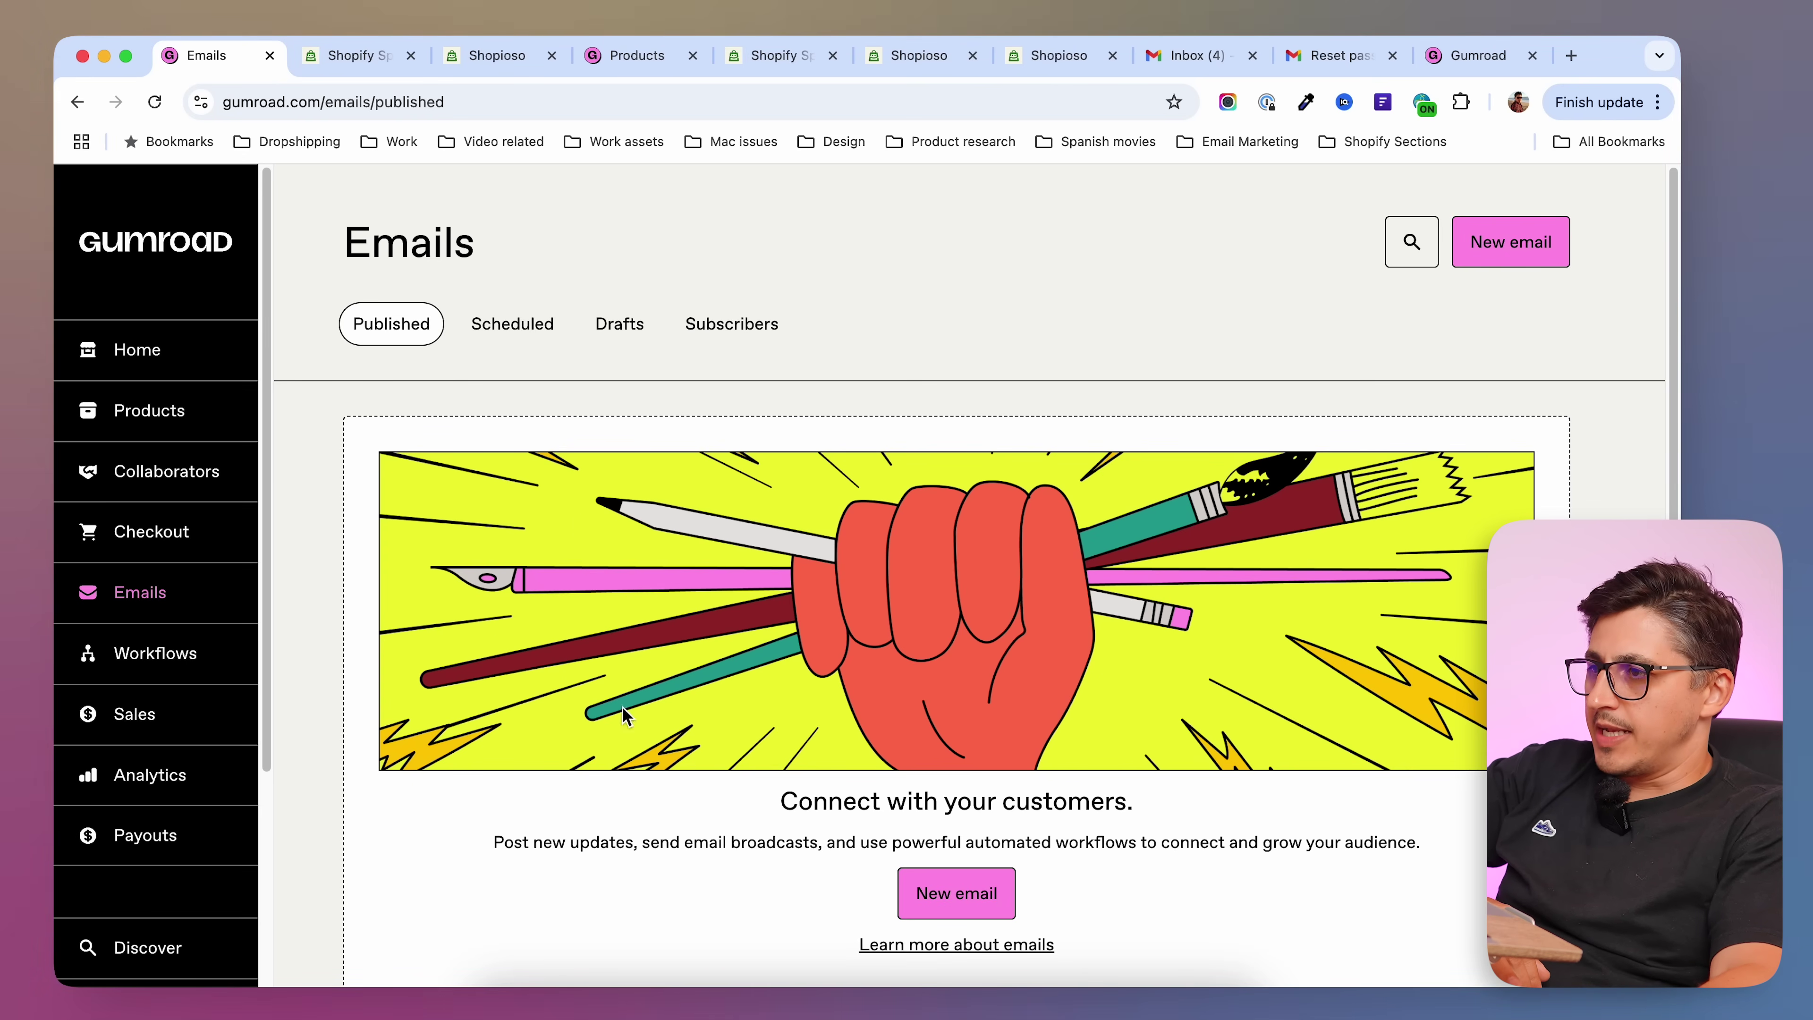
pyautogui.click(523, 340)
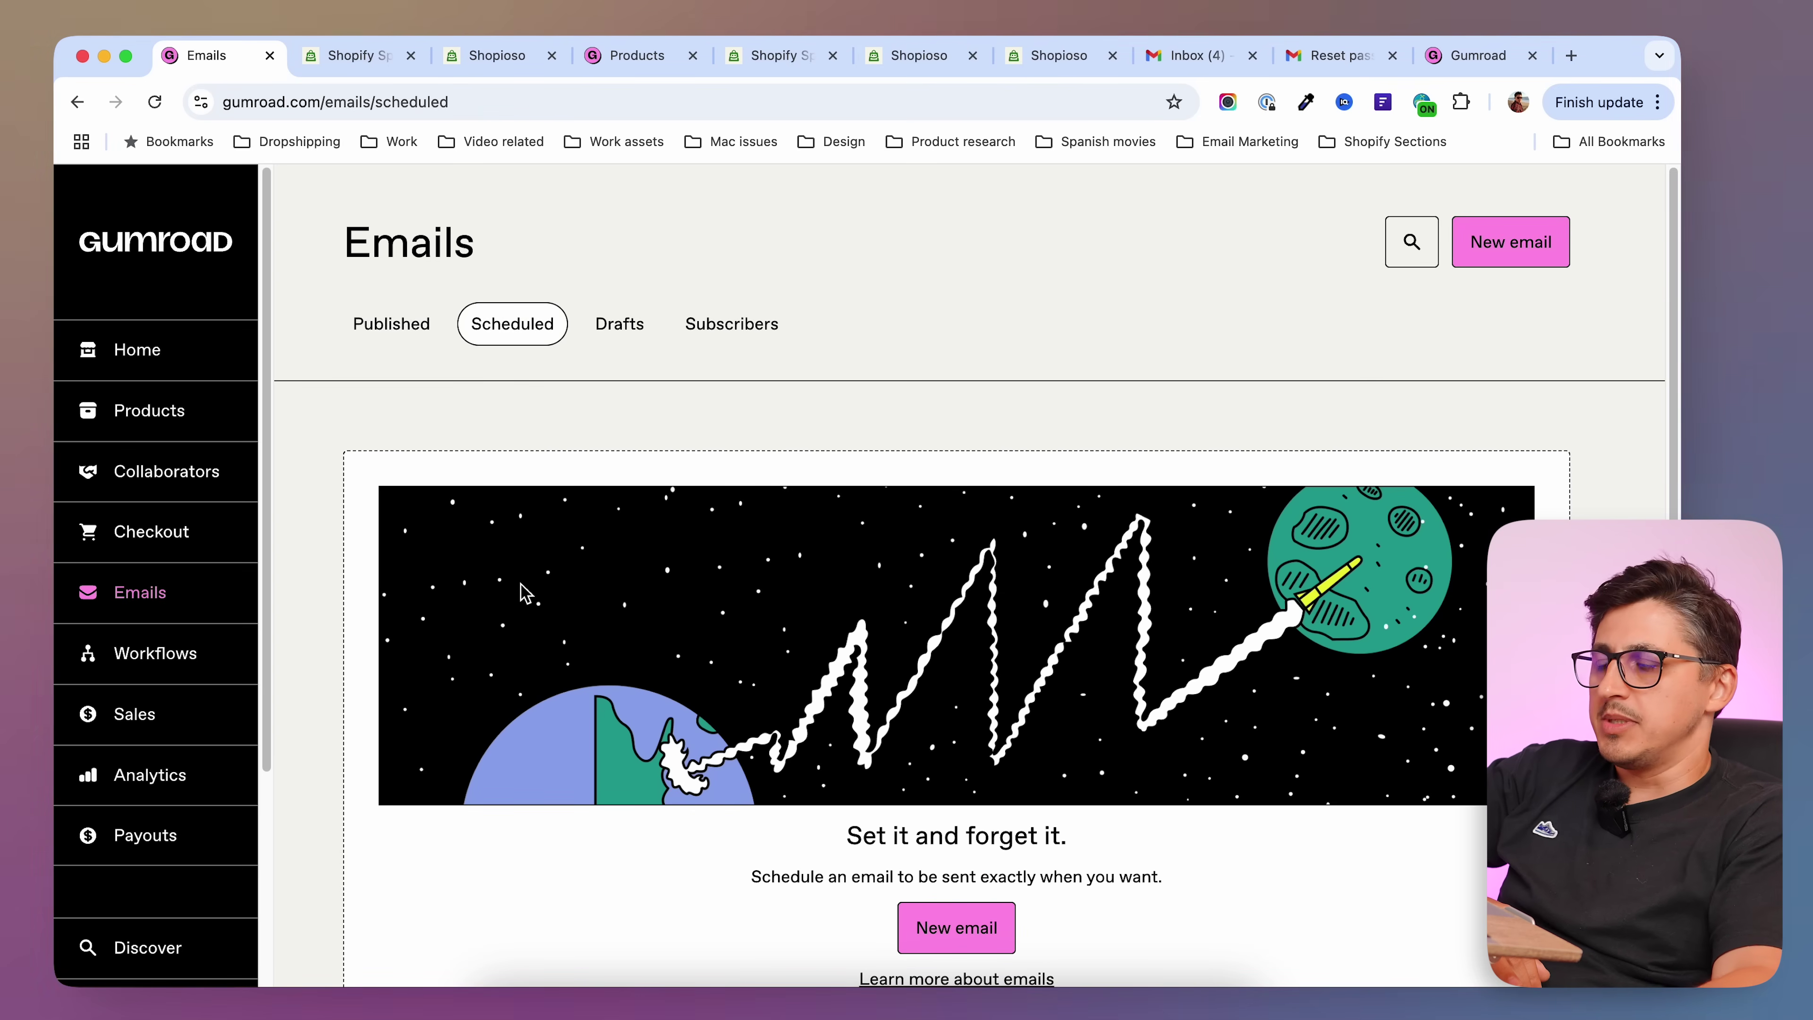
pyautogui.click(642, 340)
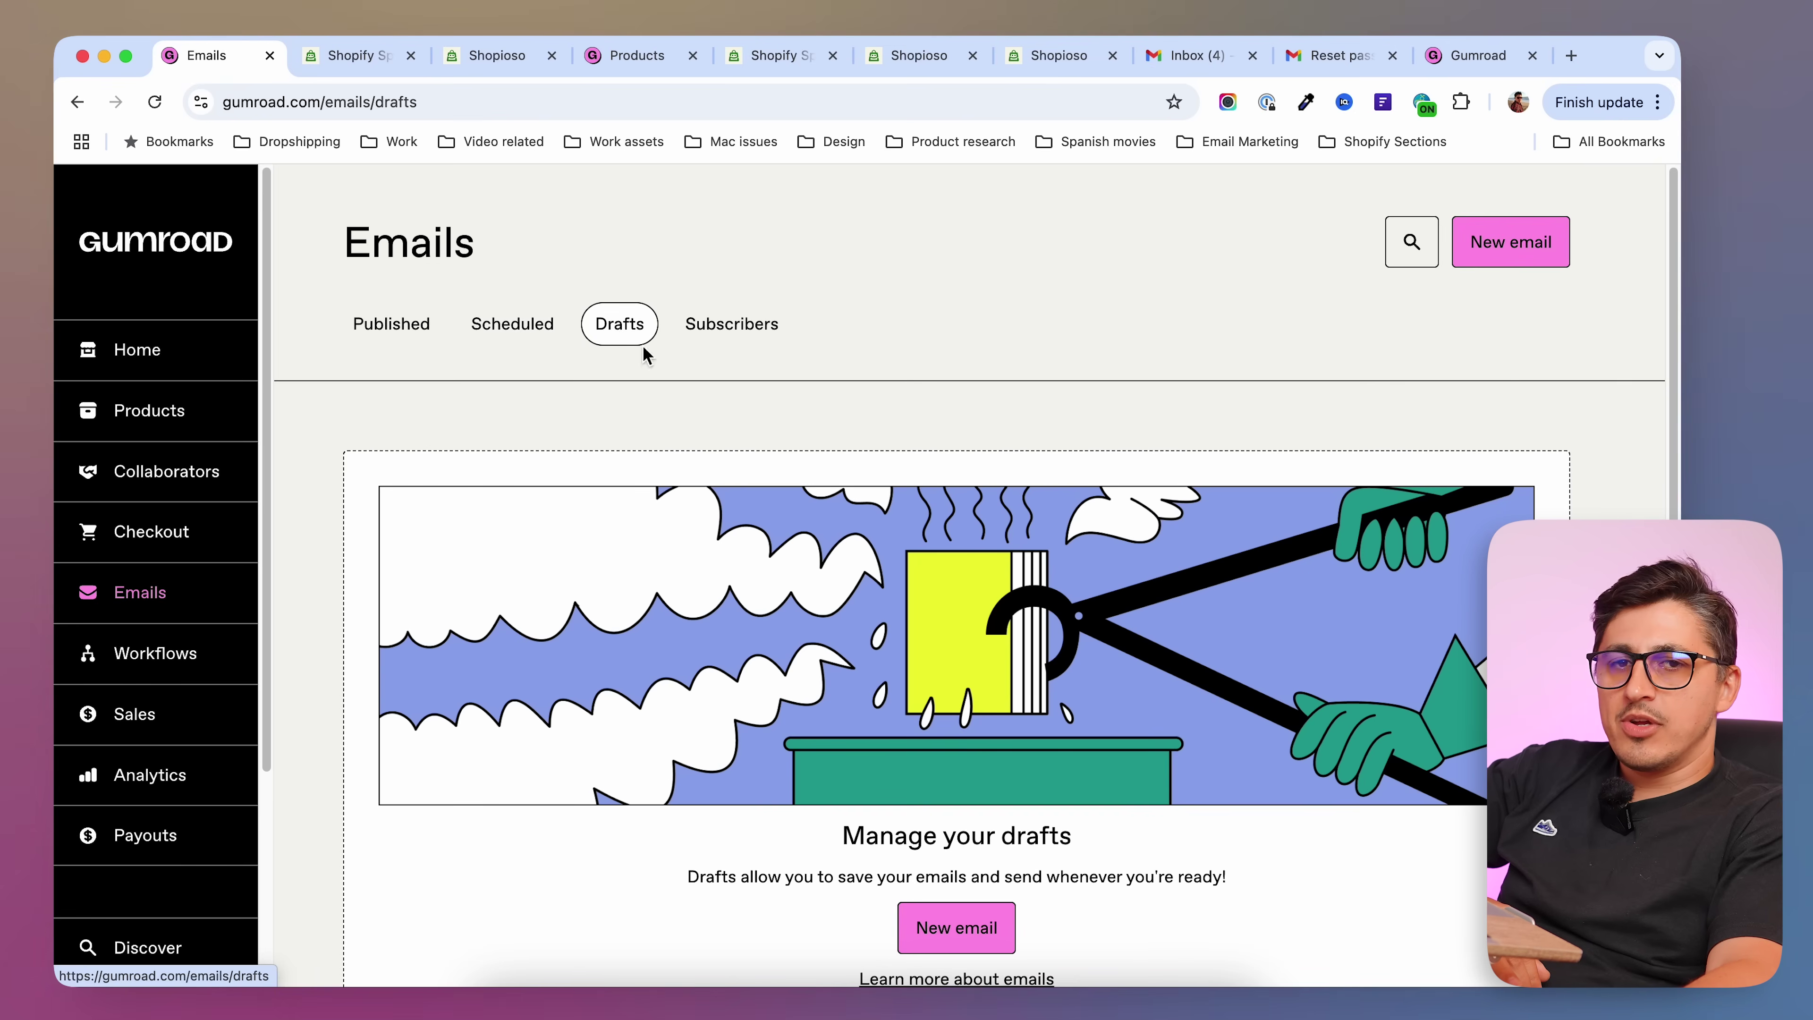
pyautogui.click(741, 338)
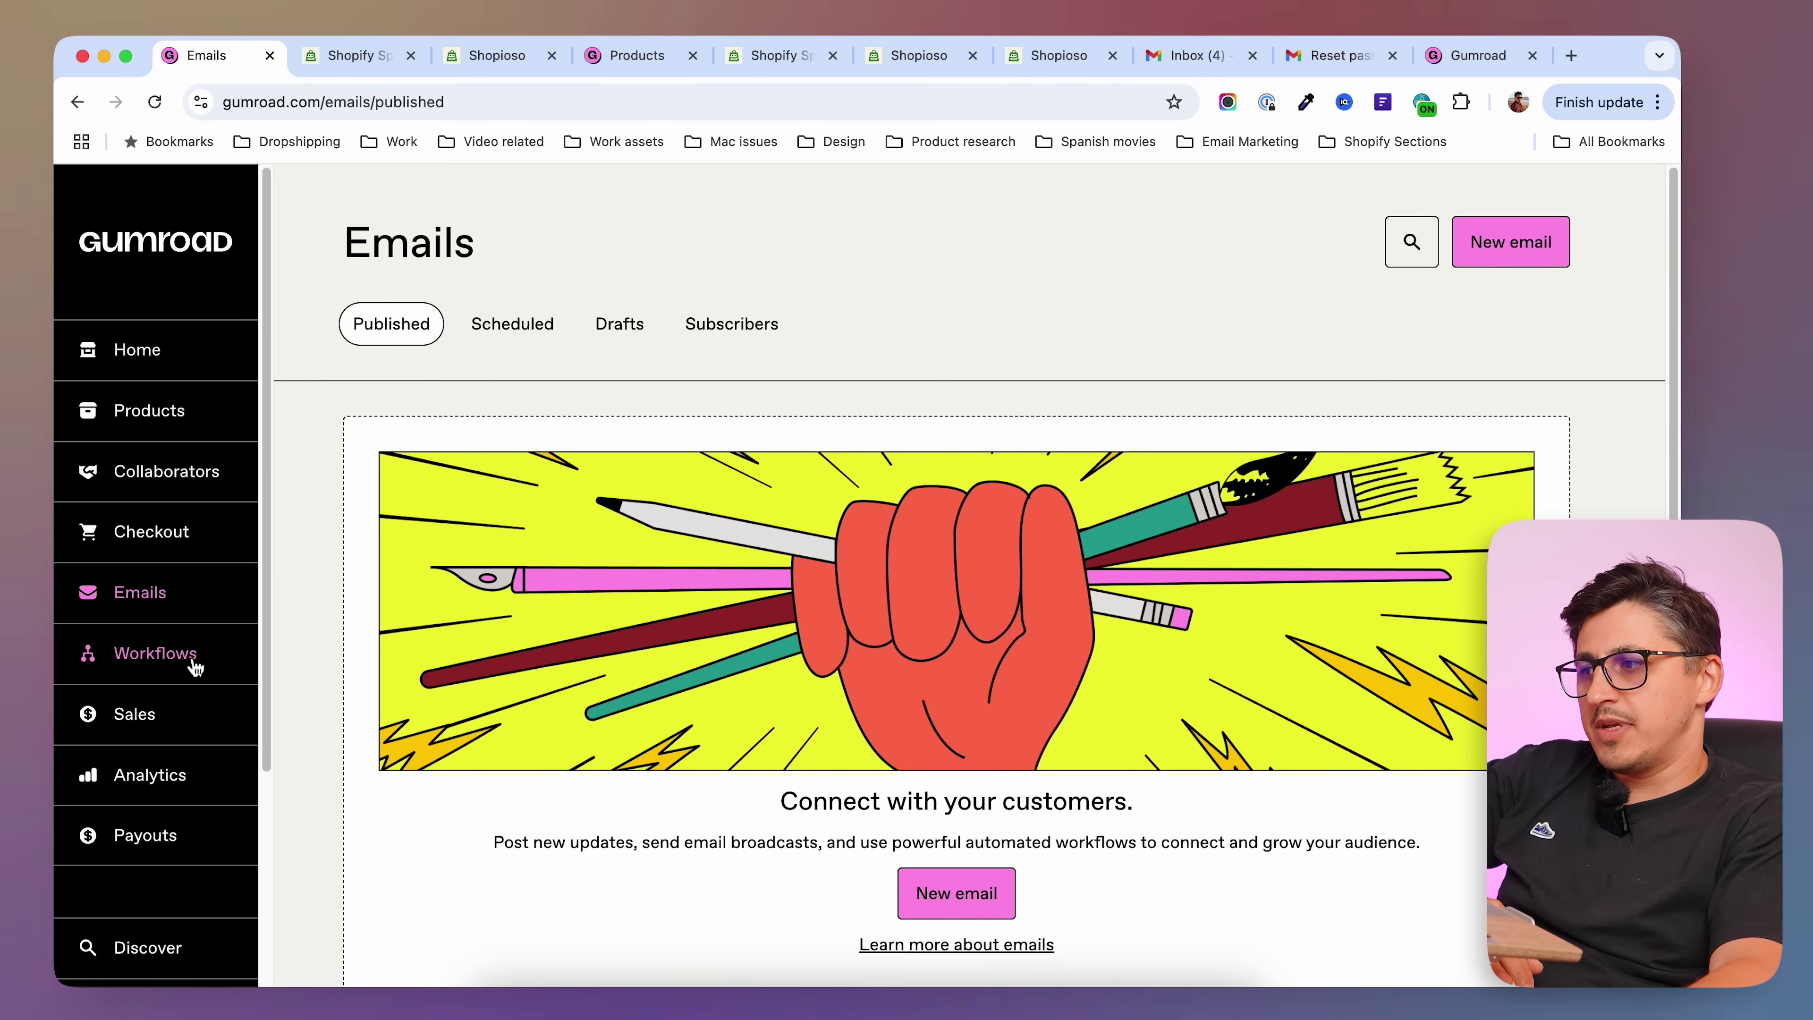
# - Browse the Workflows page, then open Sales analytics and its grouping options
pyautogui.click(155, 653)
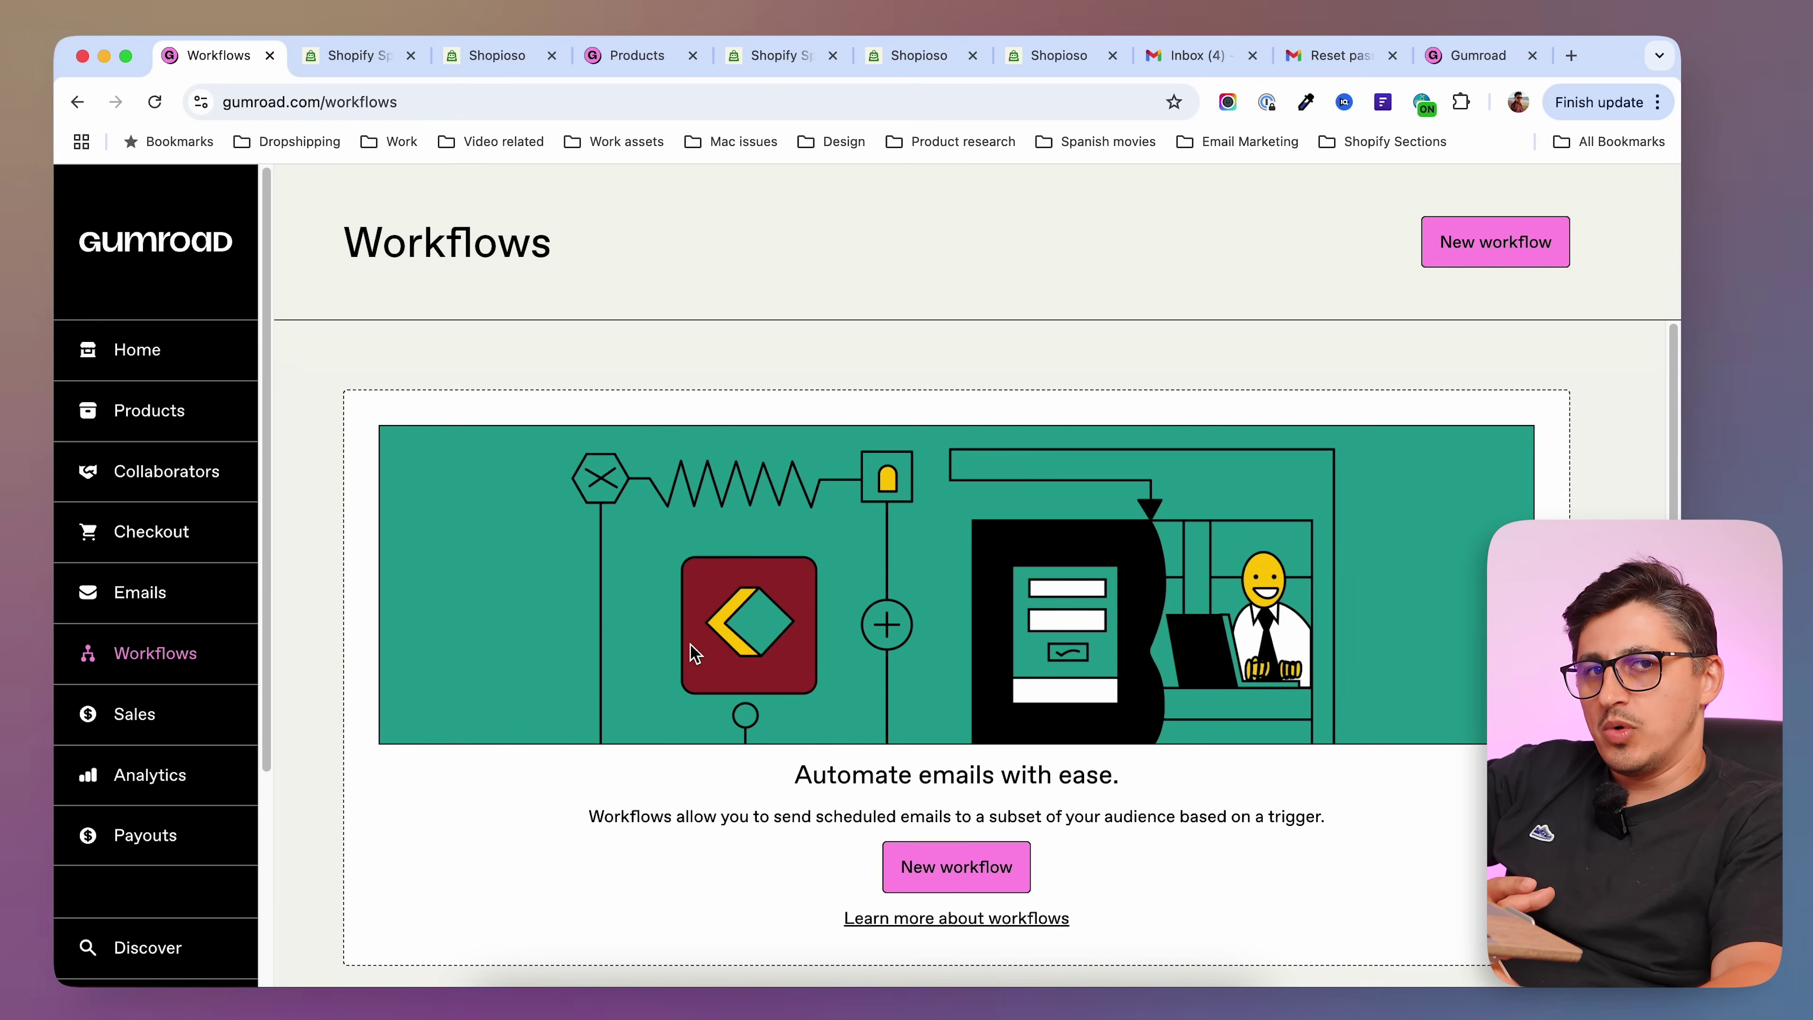
pyautogui.scroll(-1, 690, 644)
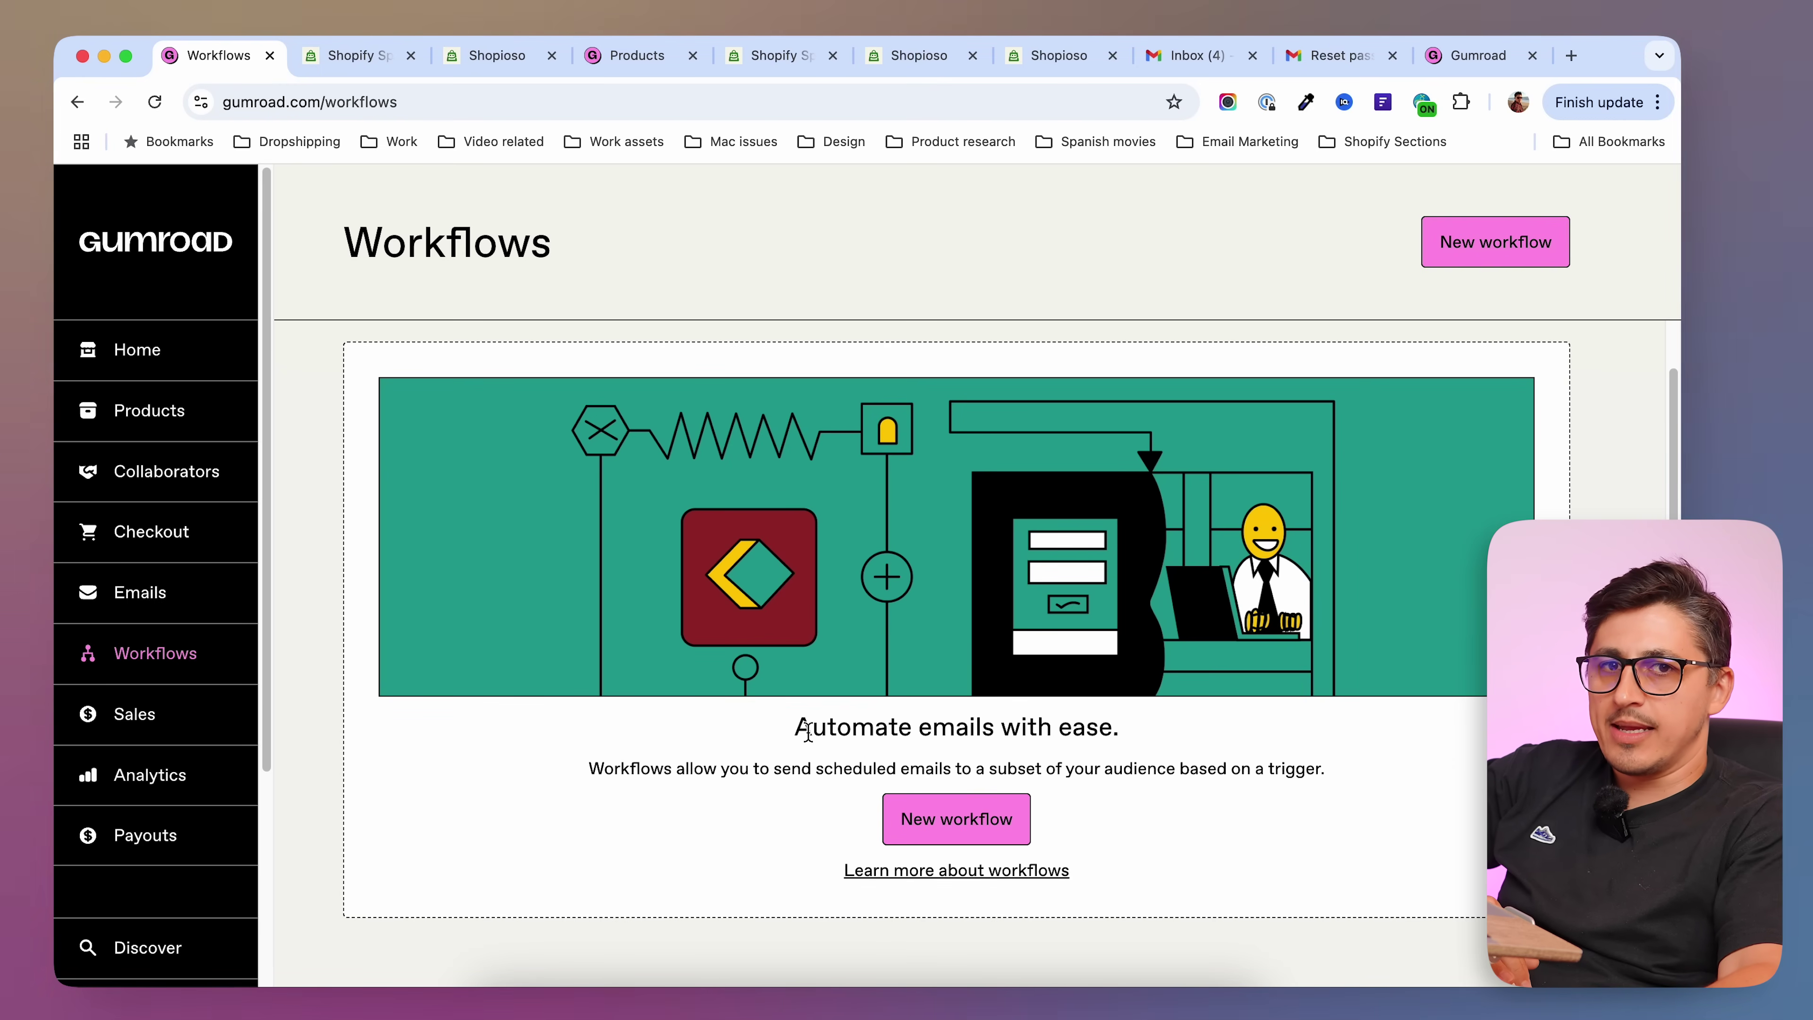
pyautogui.scroll(1, 808, 730)
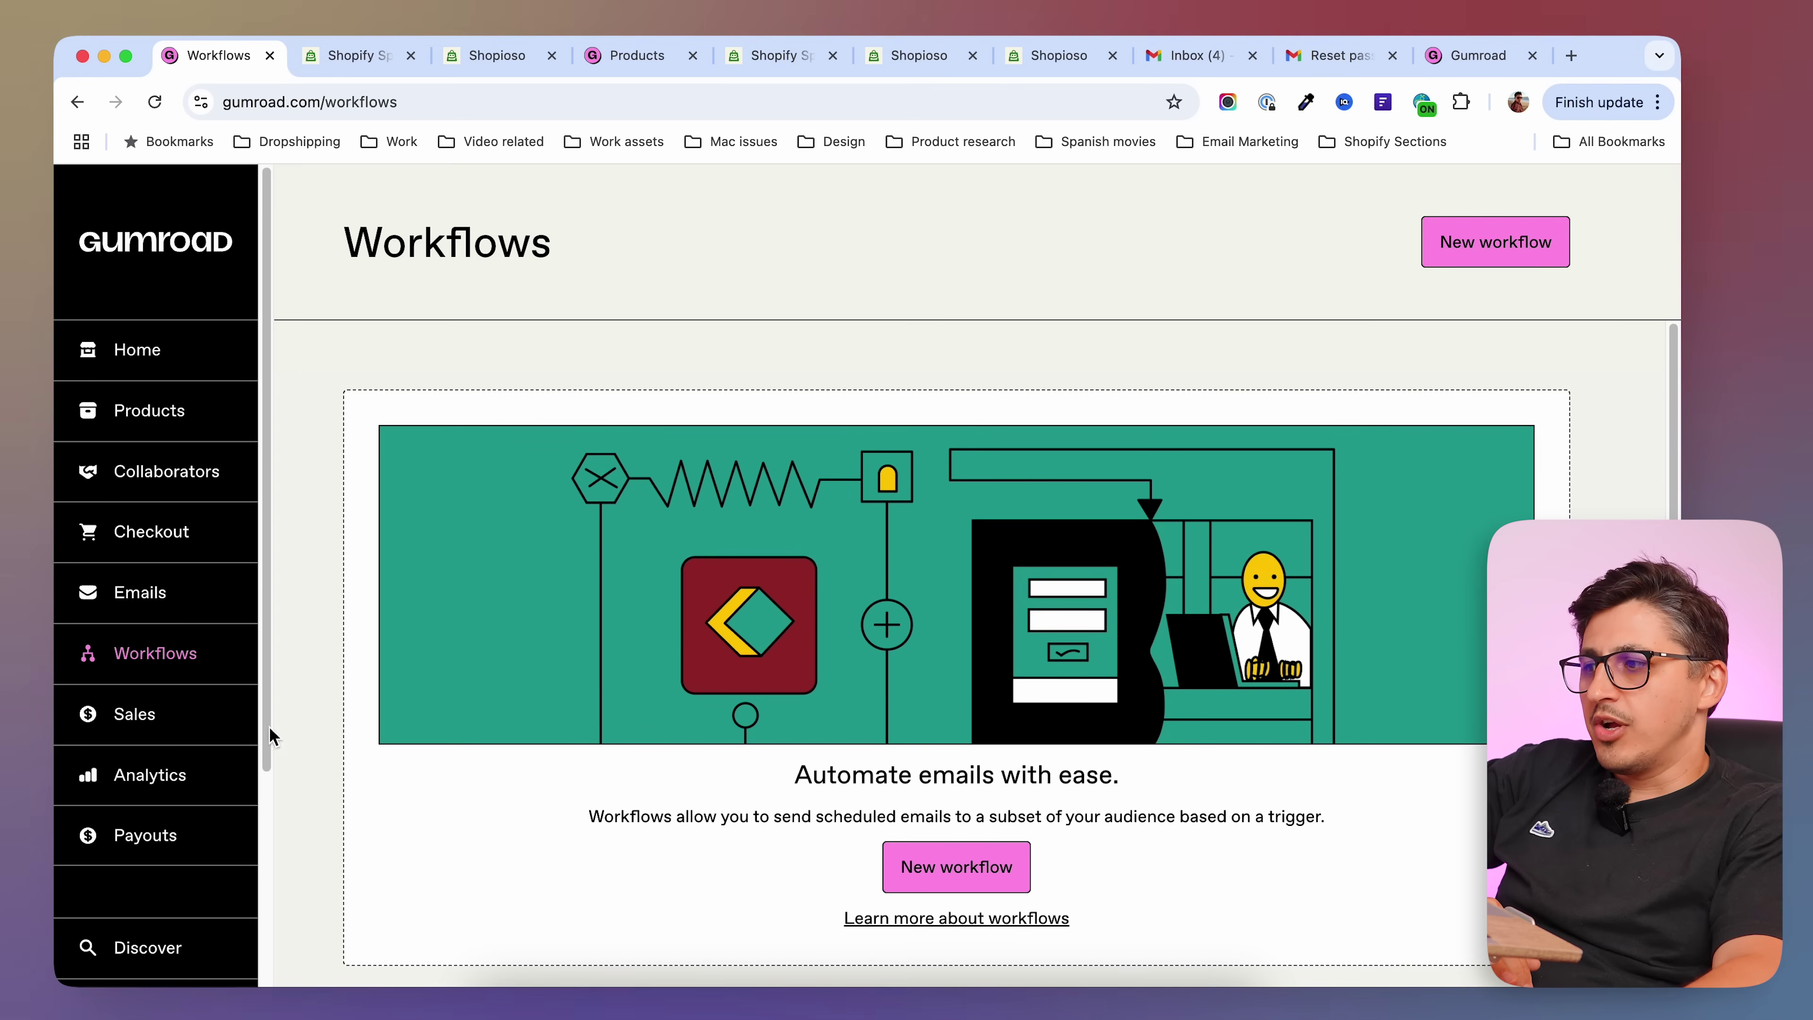
pyautogui.click(146, 775)
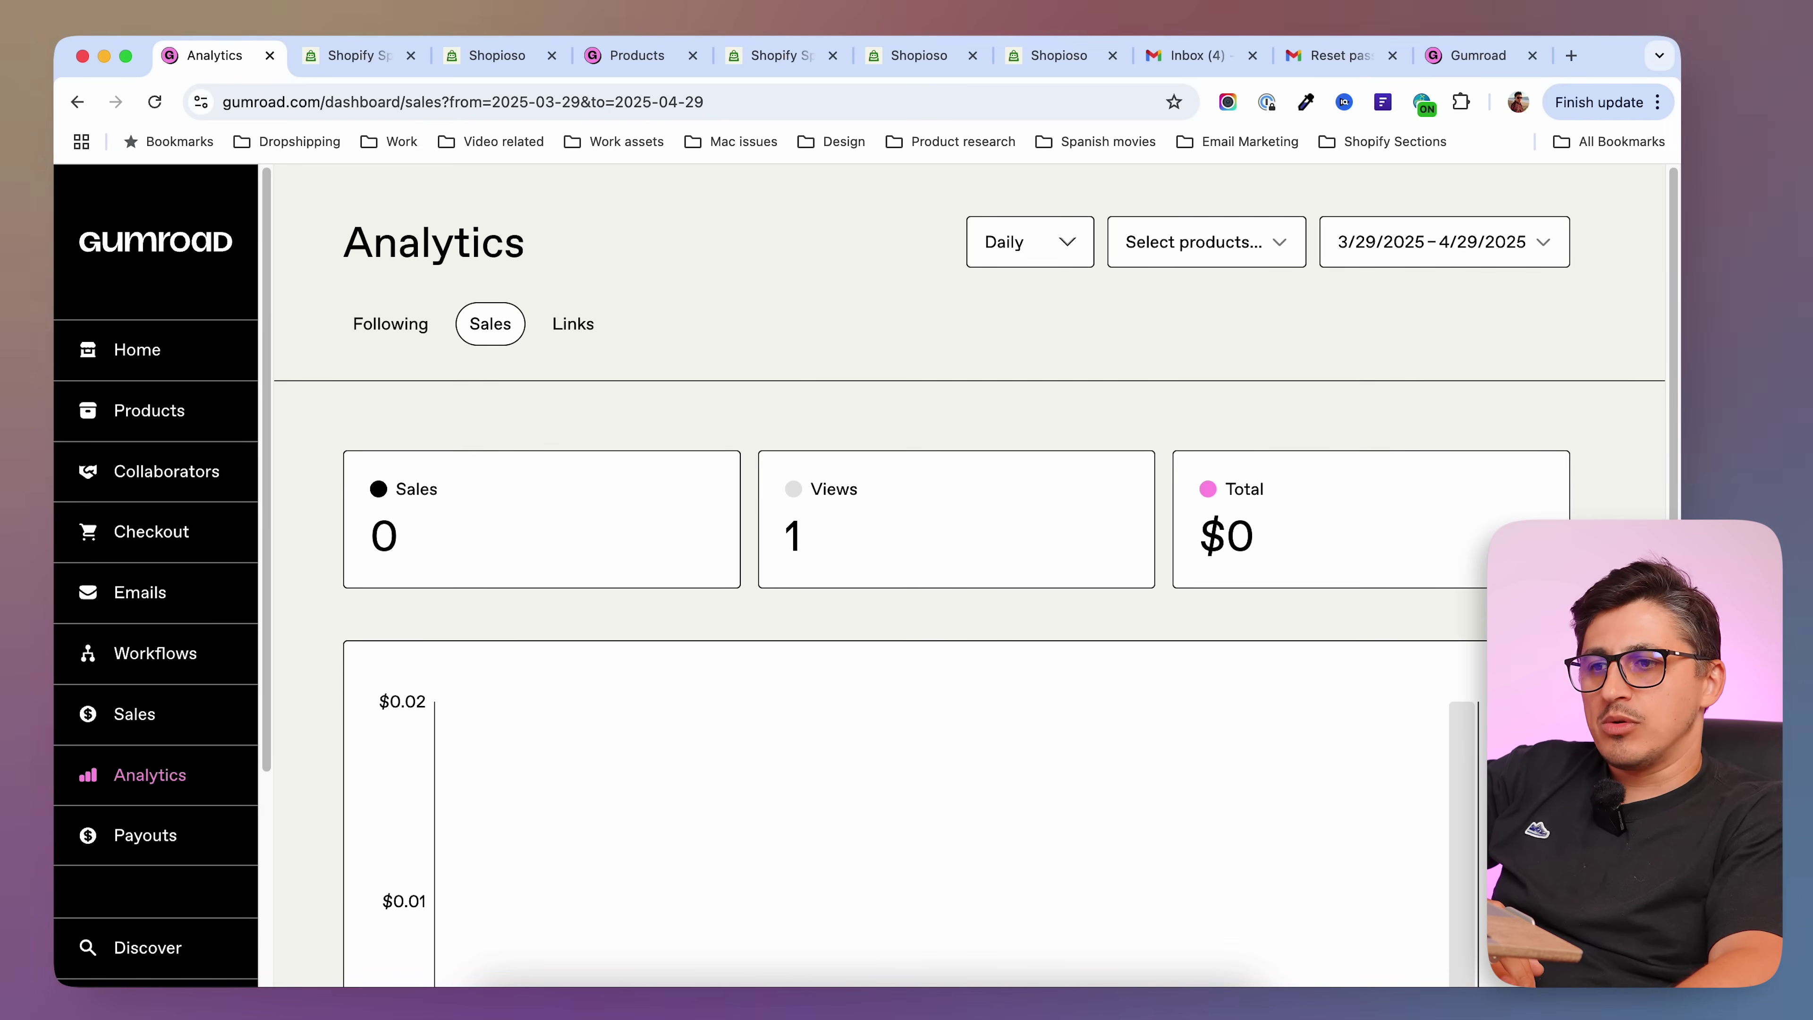
pyautogui.click(1031, 256)
# - Keep sales analytics grouped by Daily, scroll the chart, then go to Payouts
pyautogui.click(1315, 304)
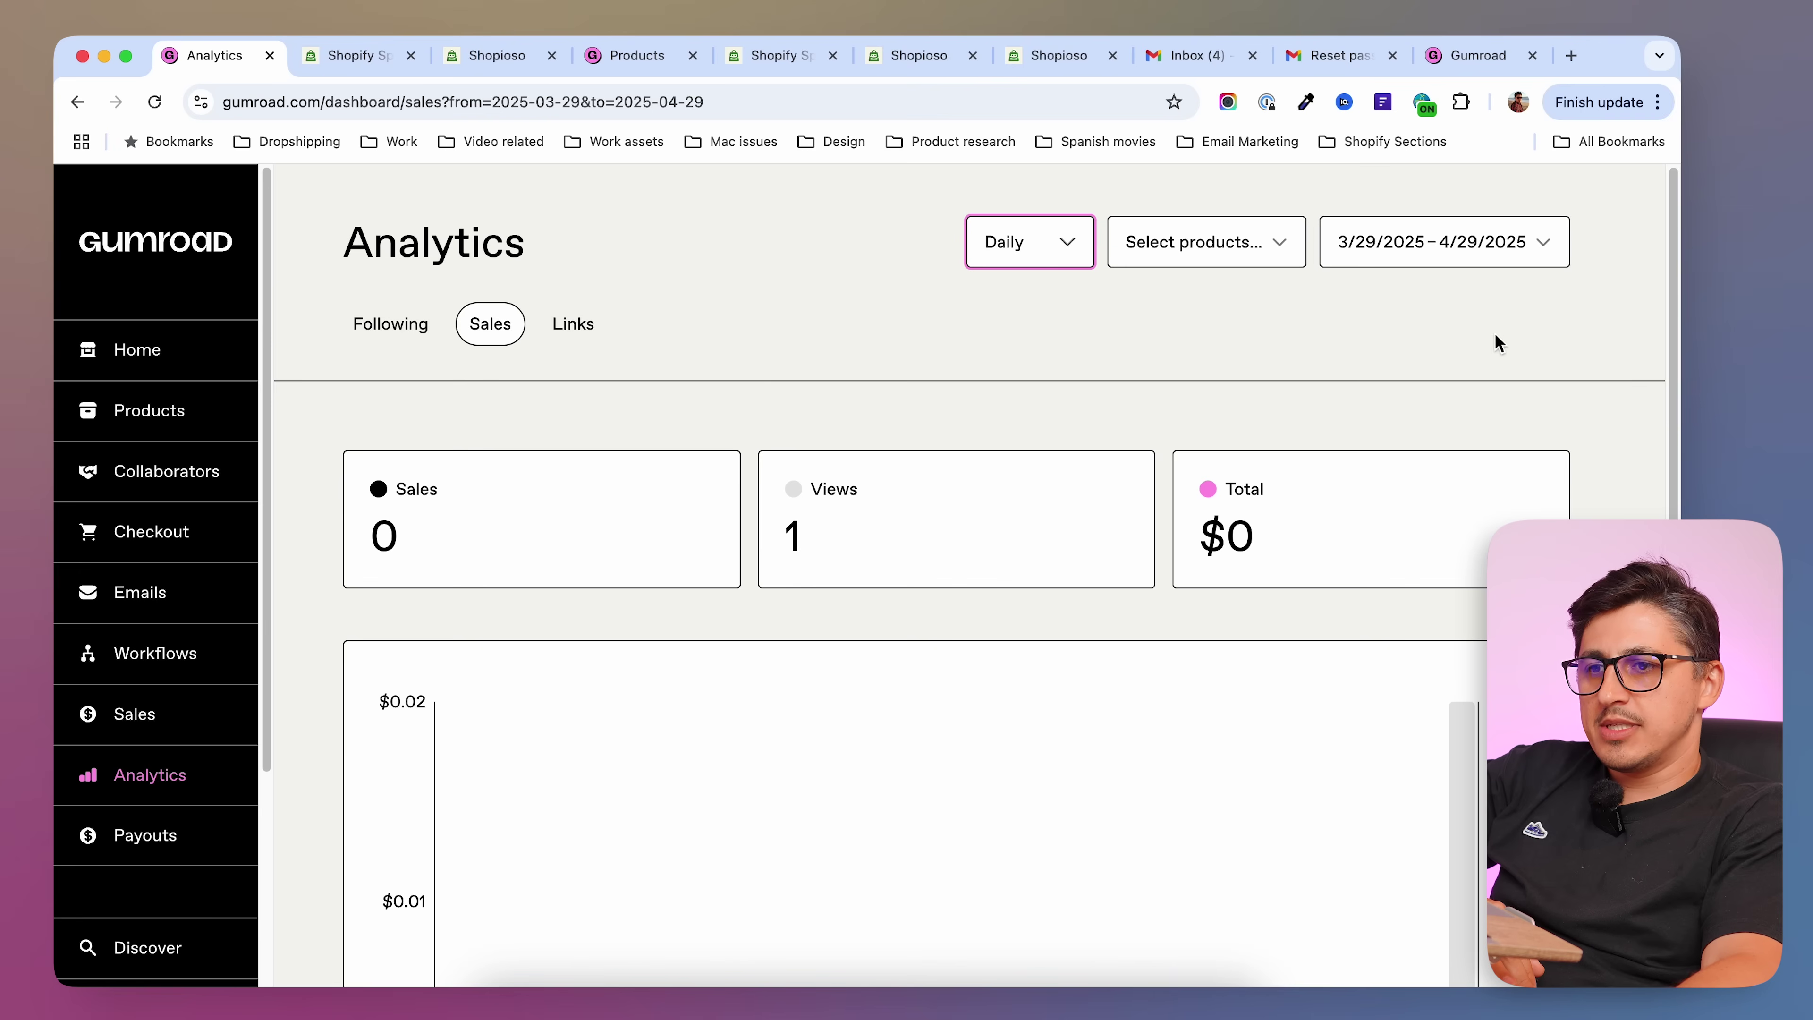
pyautogui.scroll(-1, 1620, 503)
pyautogui.scroll(-2, 1623, 507)
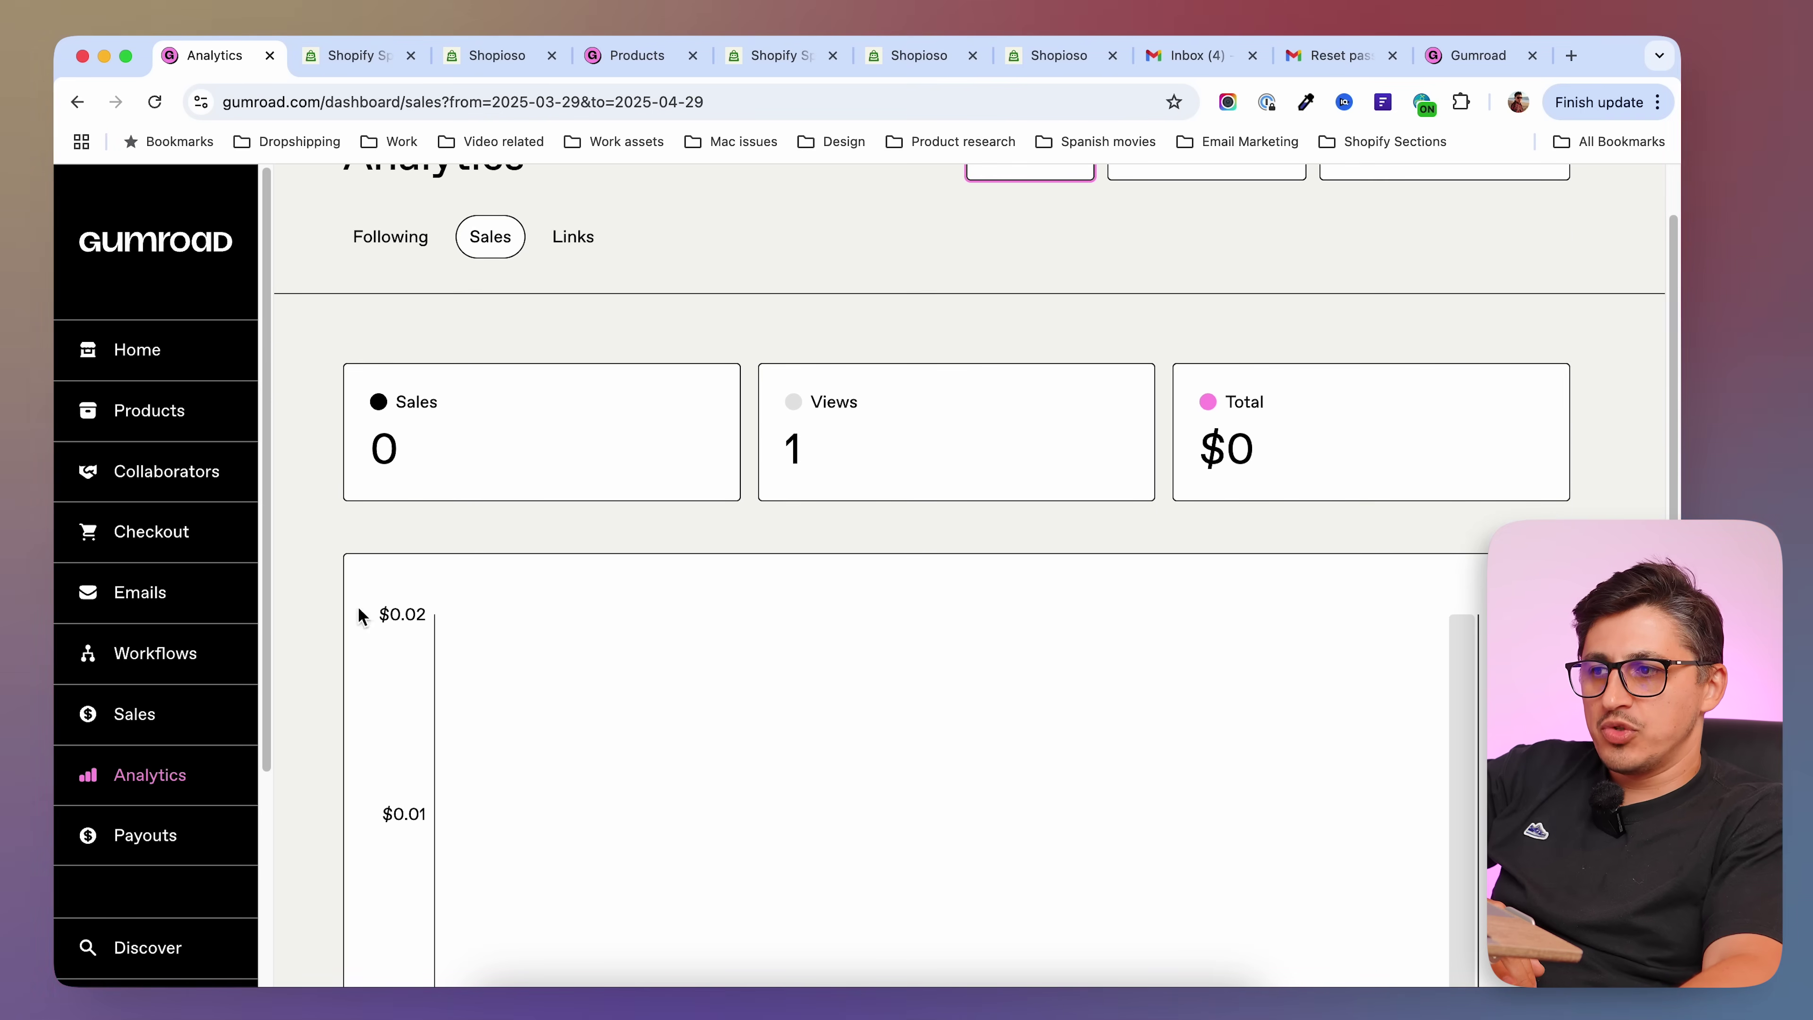
pyautogui.scroll(3, 304, 648)
pyautogui.click(165, 840)
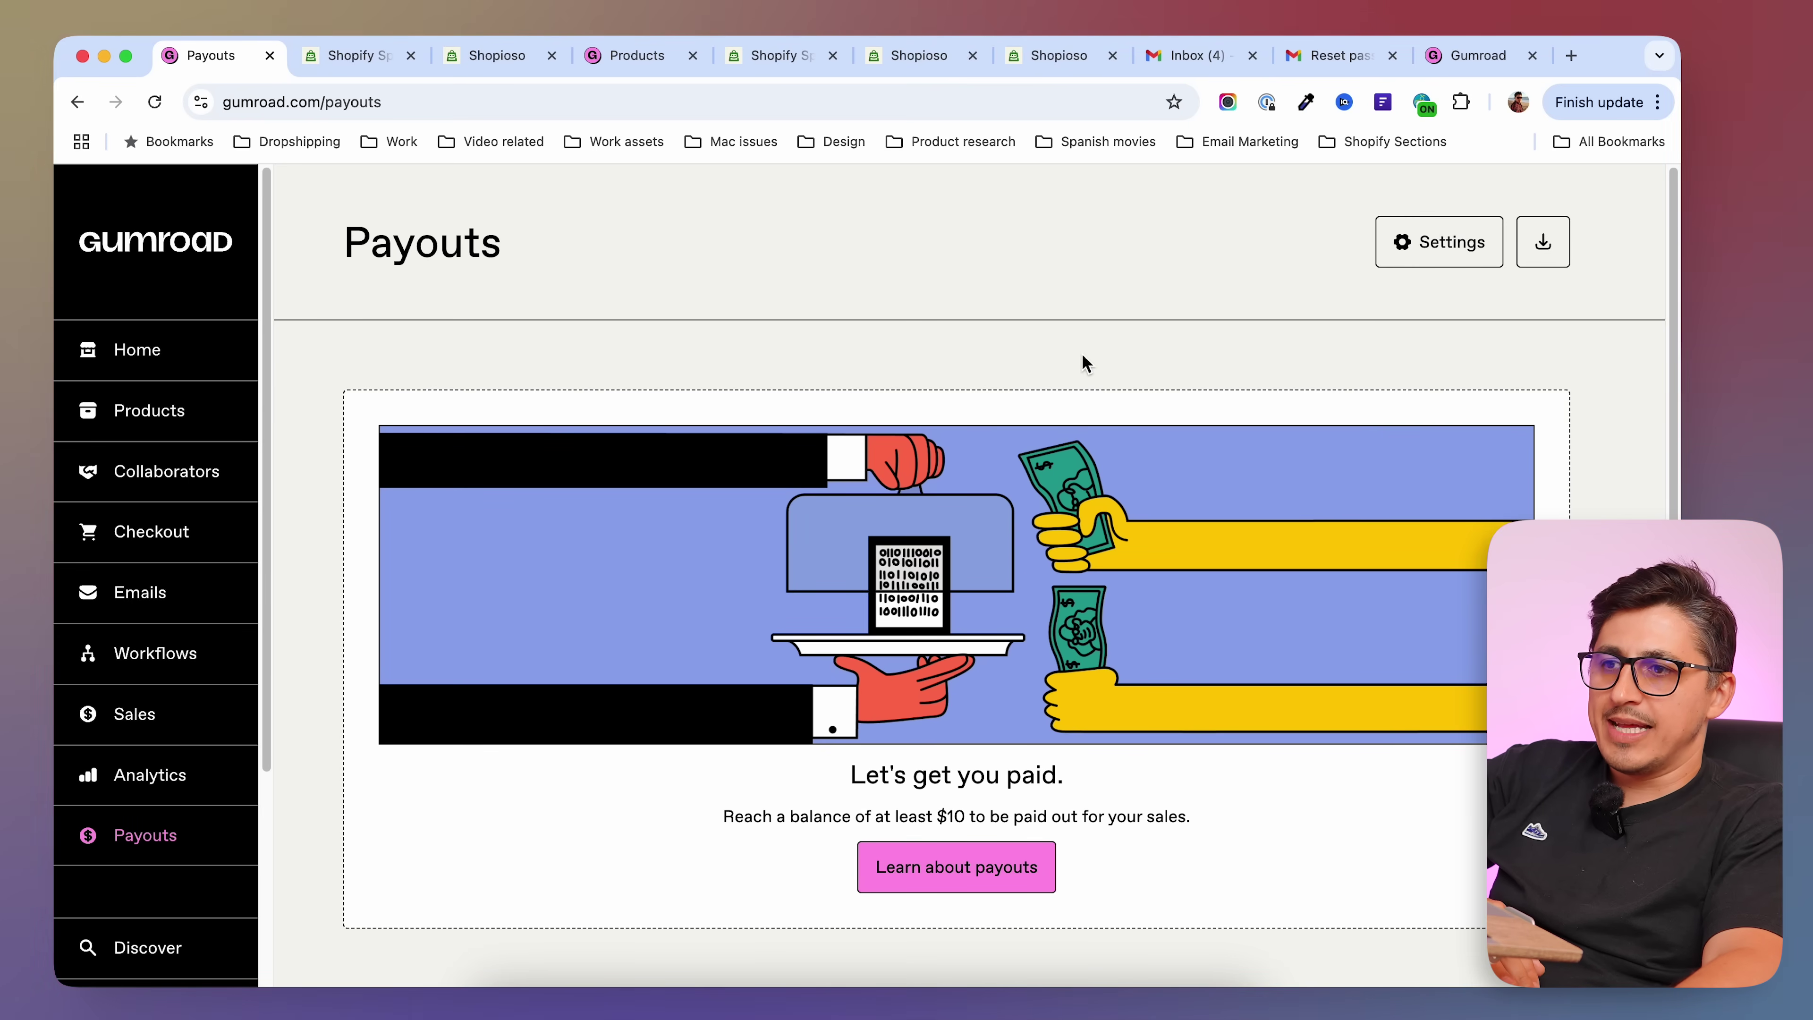
# - Check the Weekly payout schedule and $10 minimum in Payments settings, then open Discover help
pyautogui.click(1449, 243)
pyautogui.scroll(-5, 696, 752)
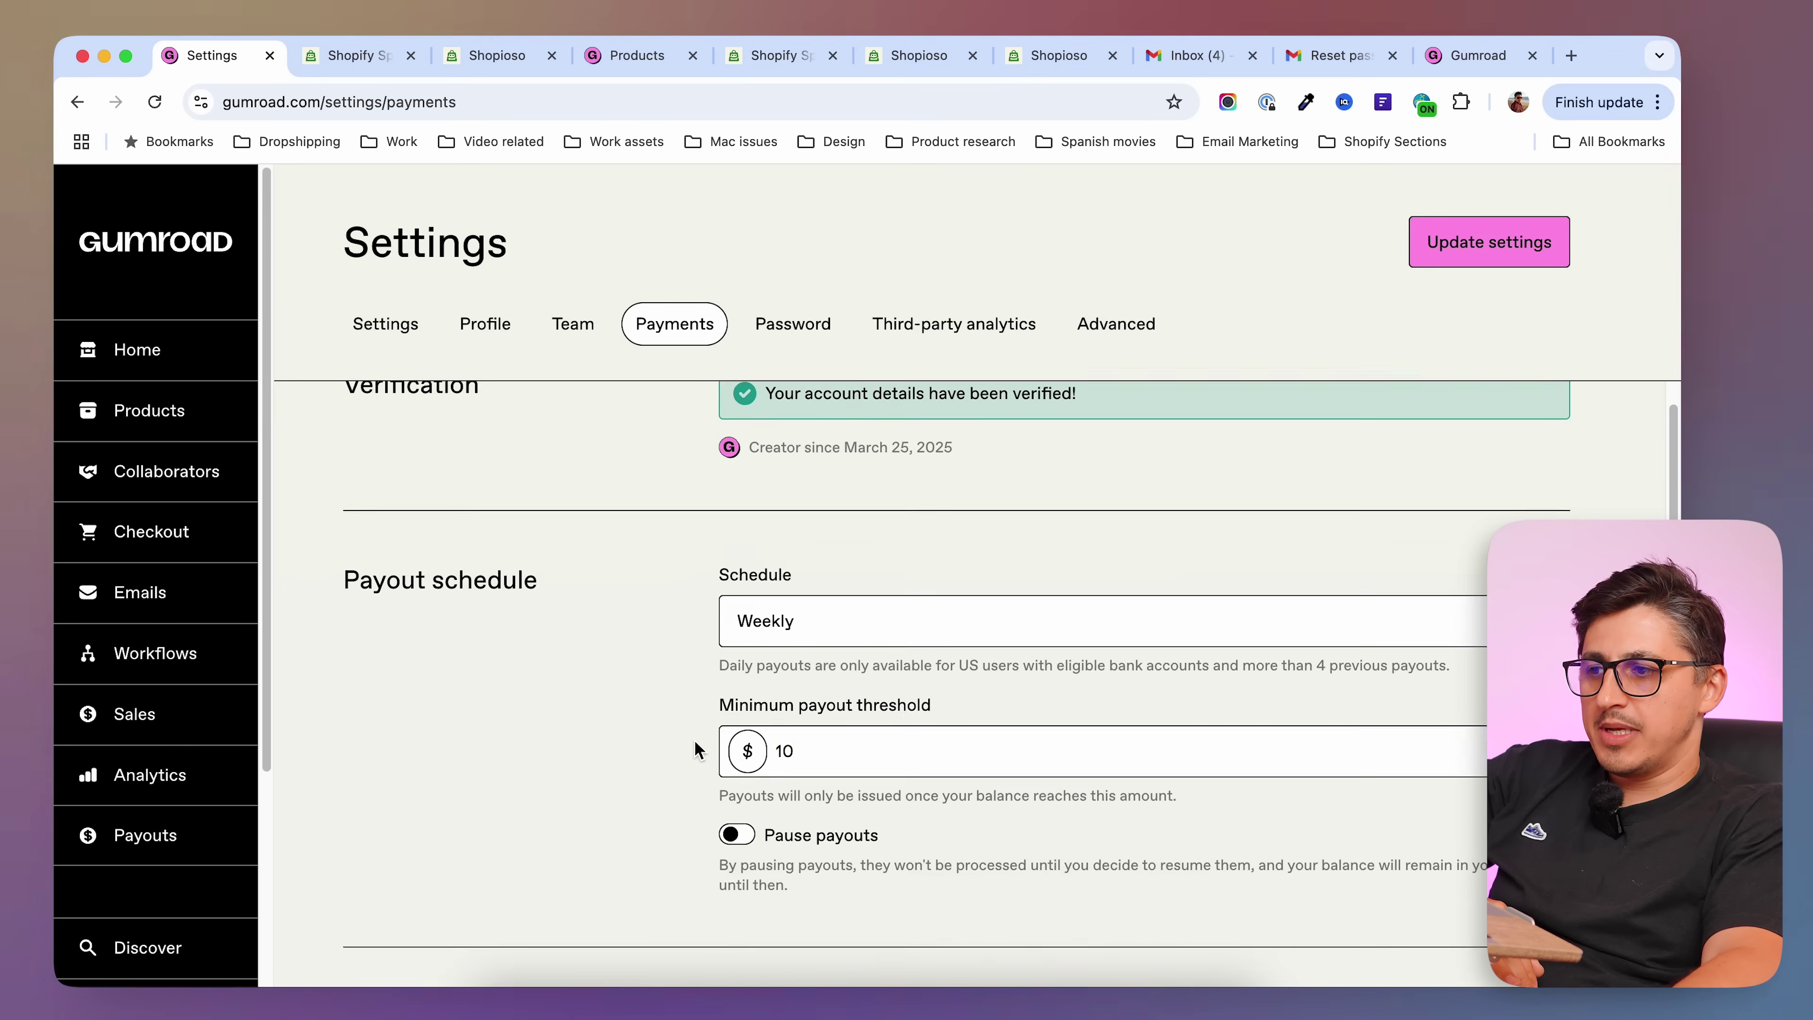
pyautogui.scroll(4, 652, 741)
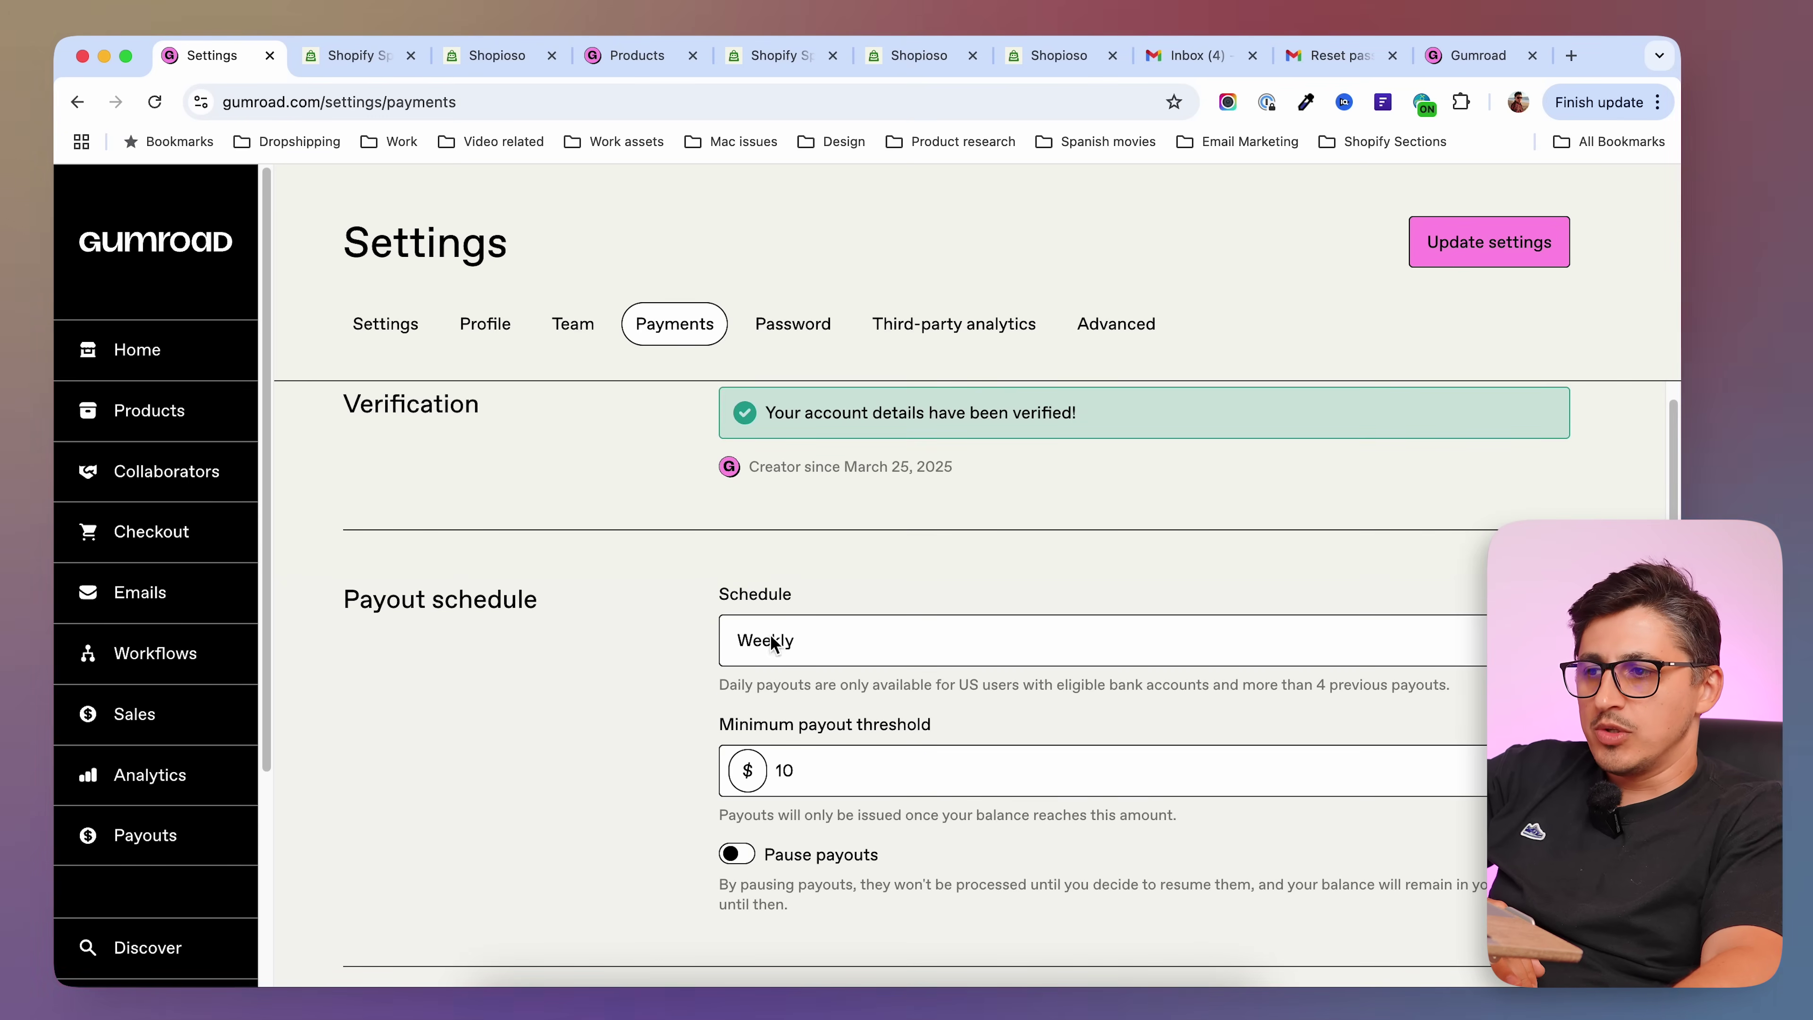
pyautogui.scroll(-3, 189, 776)
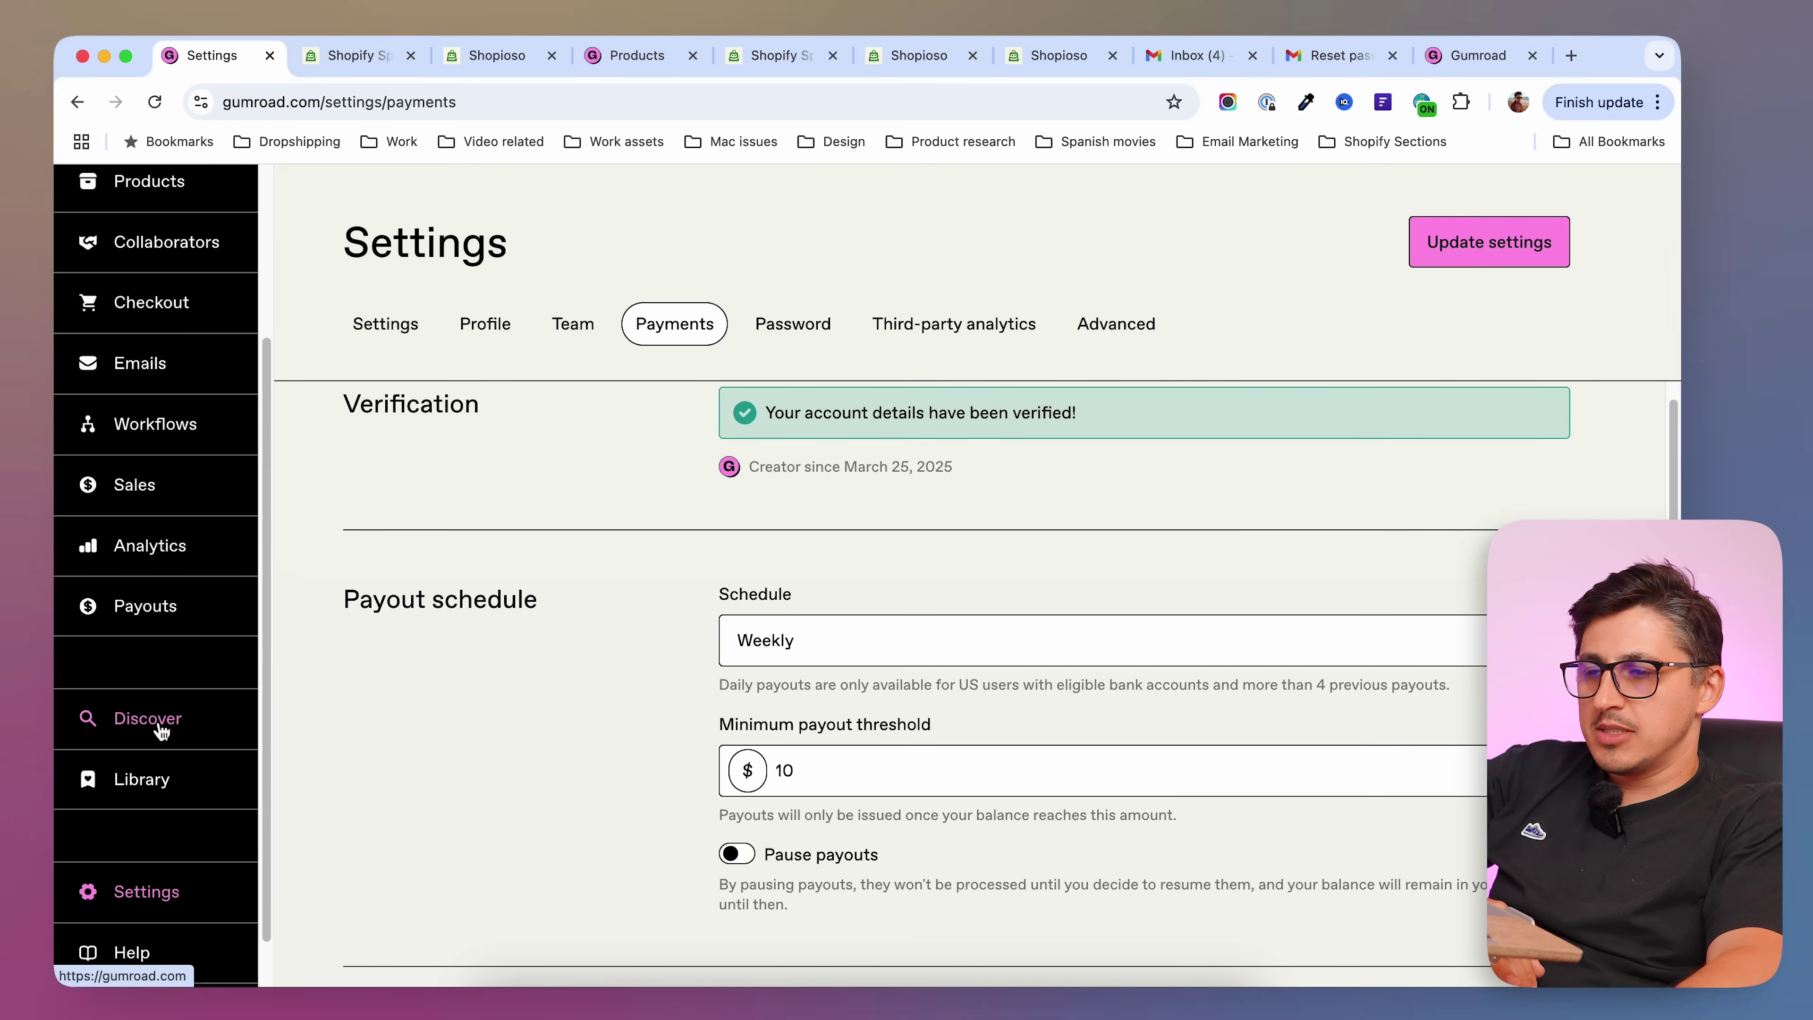
pyautogui.click(162, 730)
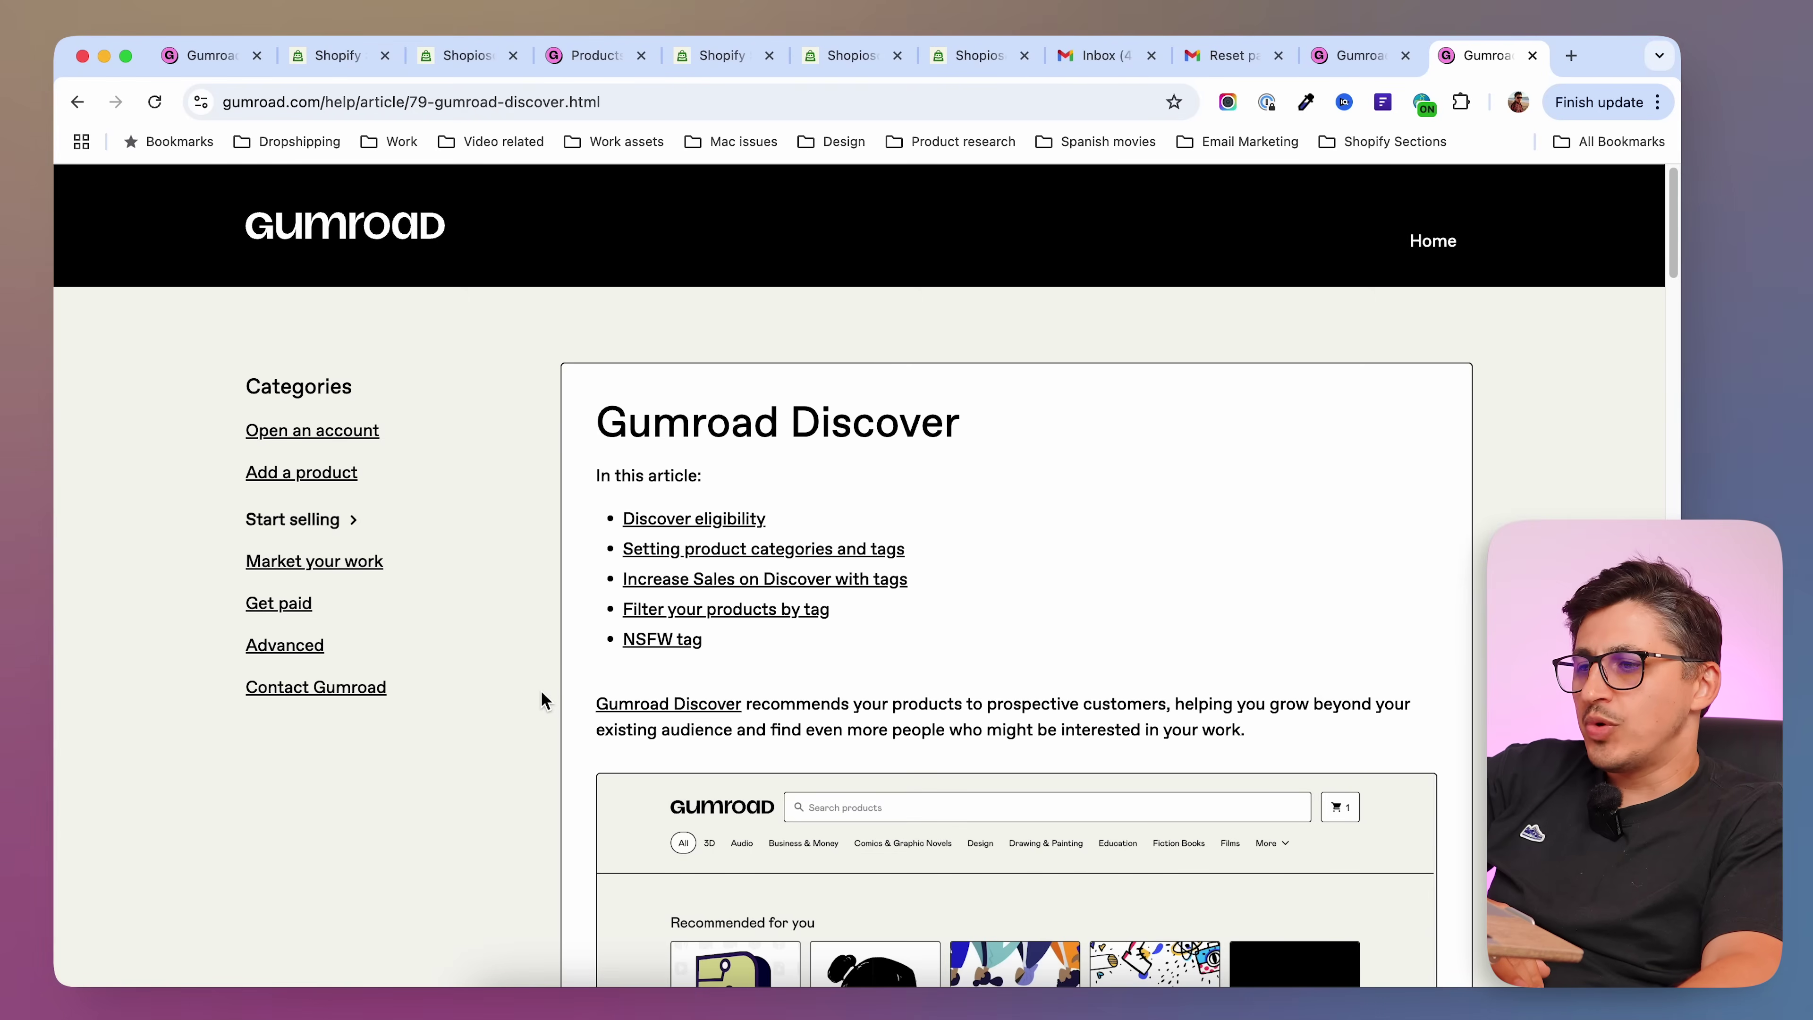
# - Read the Discover eligibility rules, then go to gumroad.com/library and view its wishlists
pyautogui.scroll(-5, 538, 750)
pyautogui.scroll(-8, 538, 750)
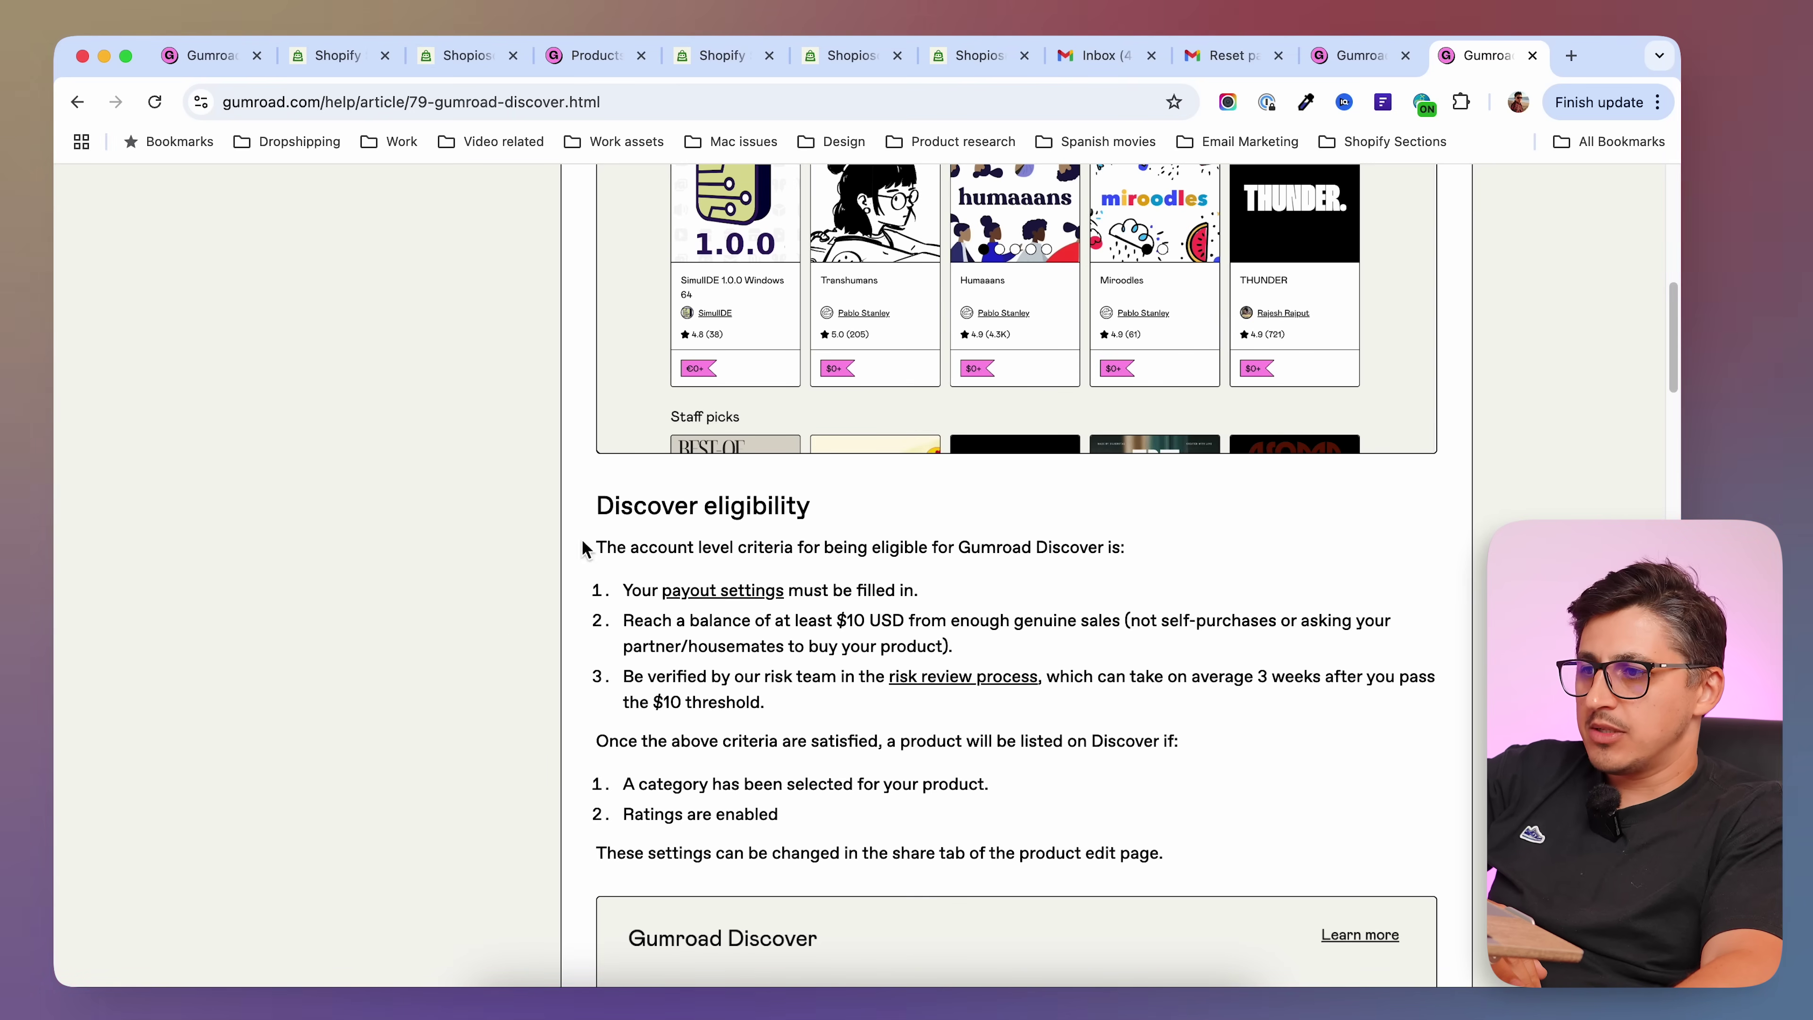
pyautogui.scroll(1, 541, 641)
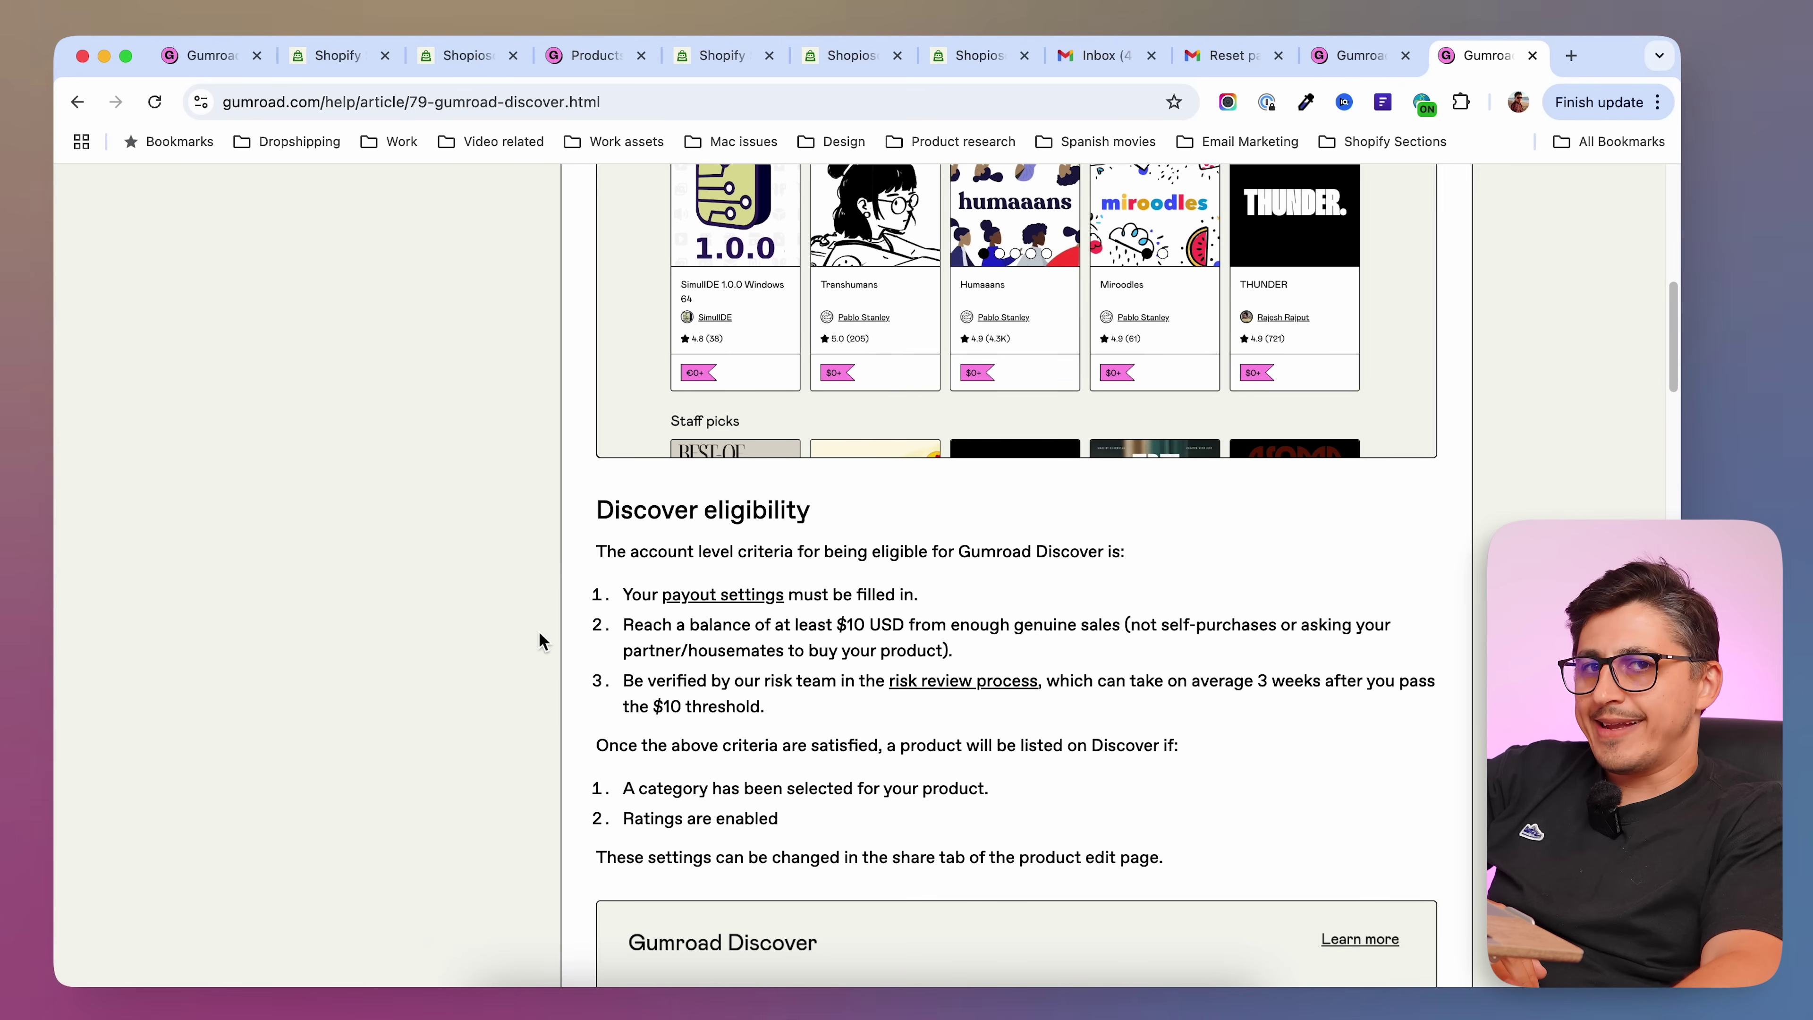
pyautogui.click(467, 100)
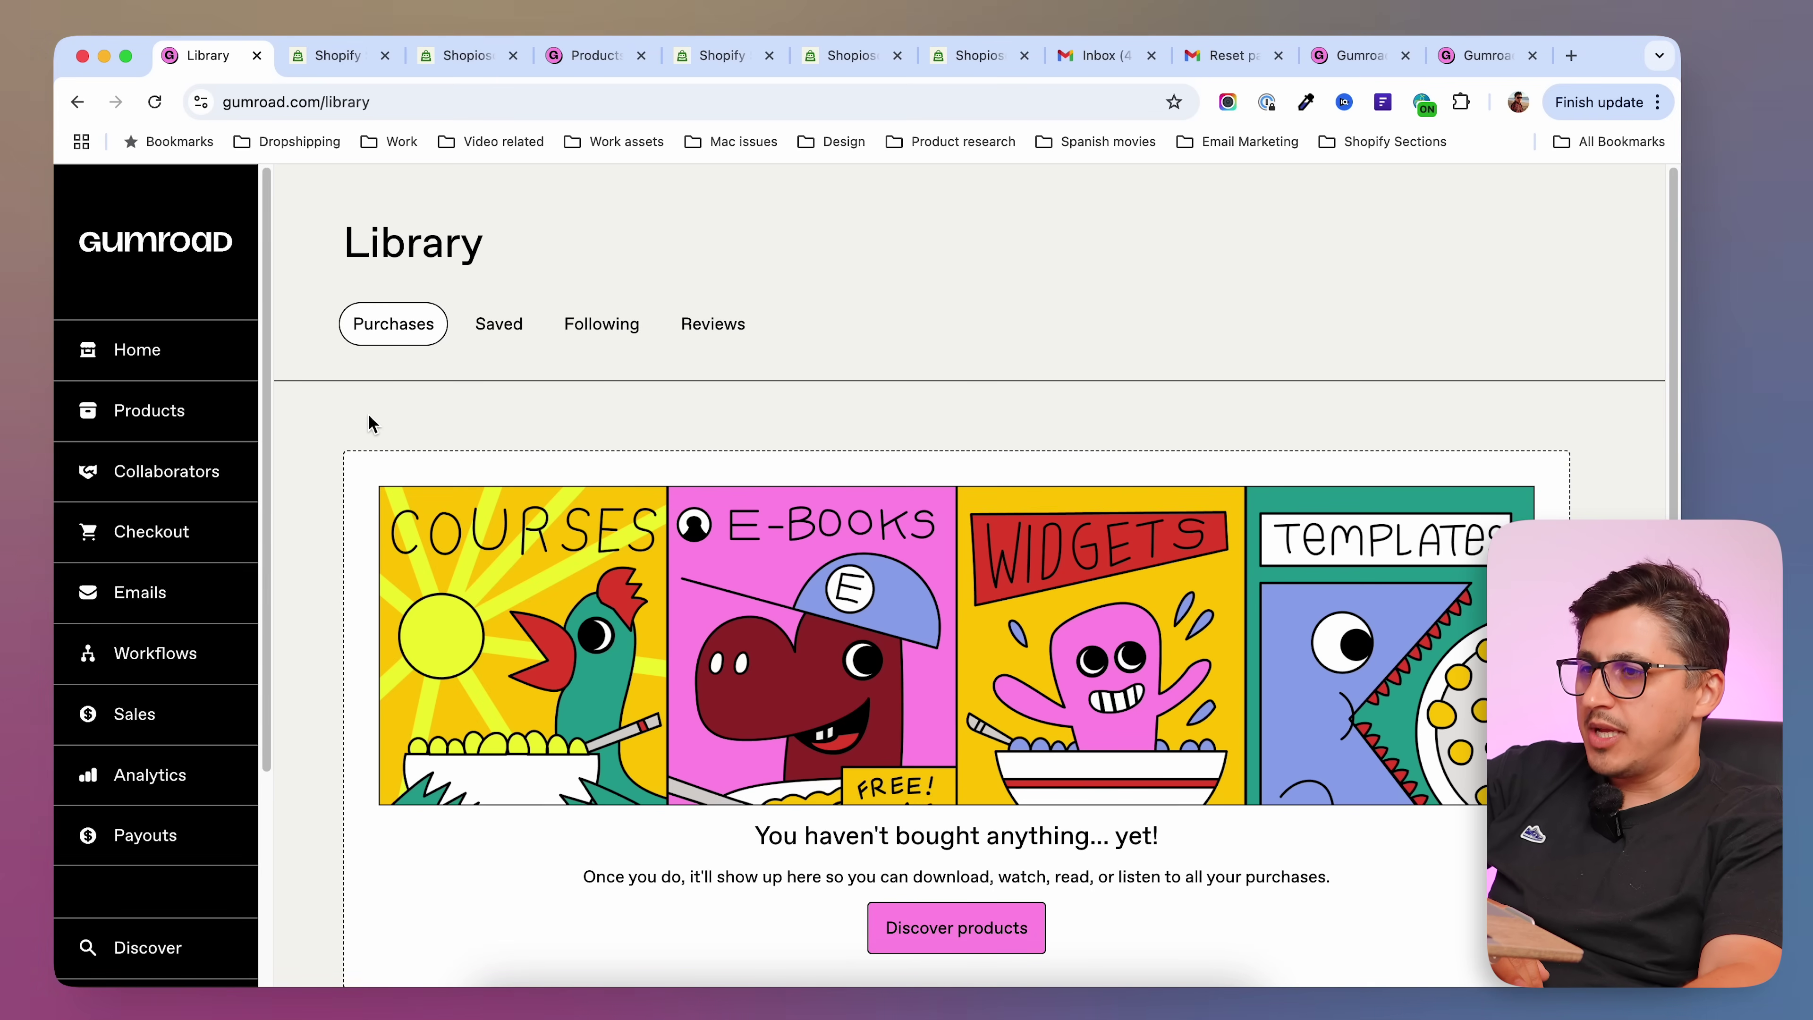
pyautogui.click(504, 325)
# - Look through the Library's Following and Reviews sections
pyautogui.click(603, 343)
pyautogui.click(716, 337)
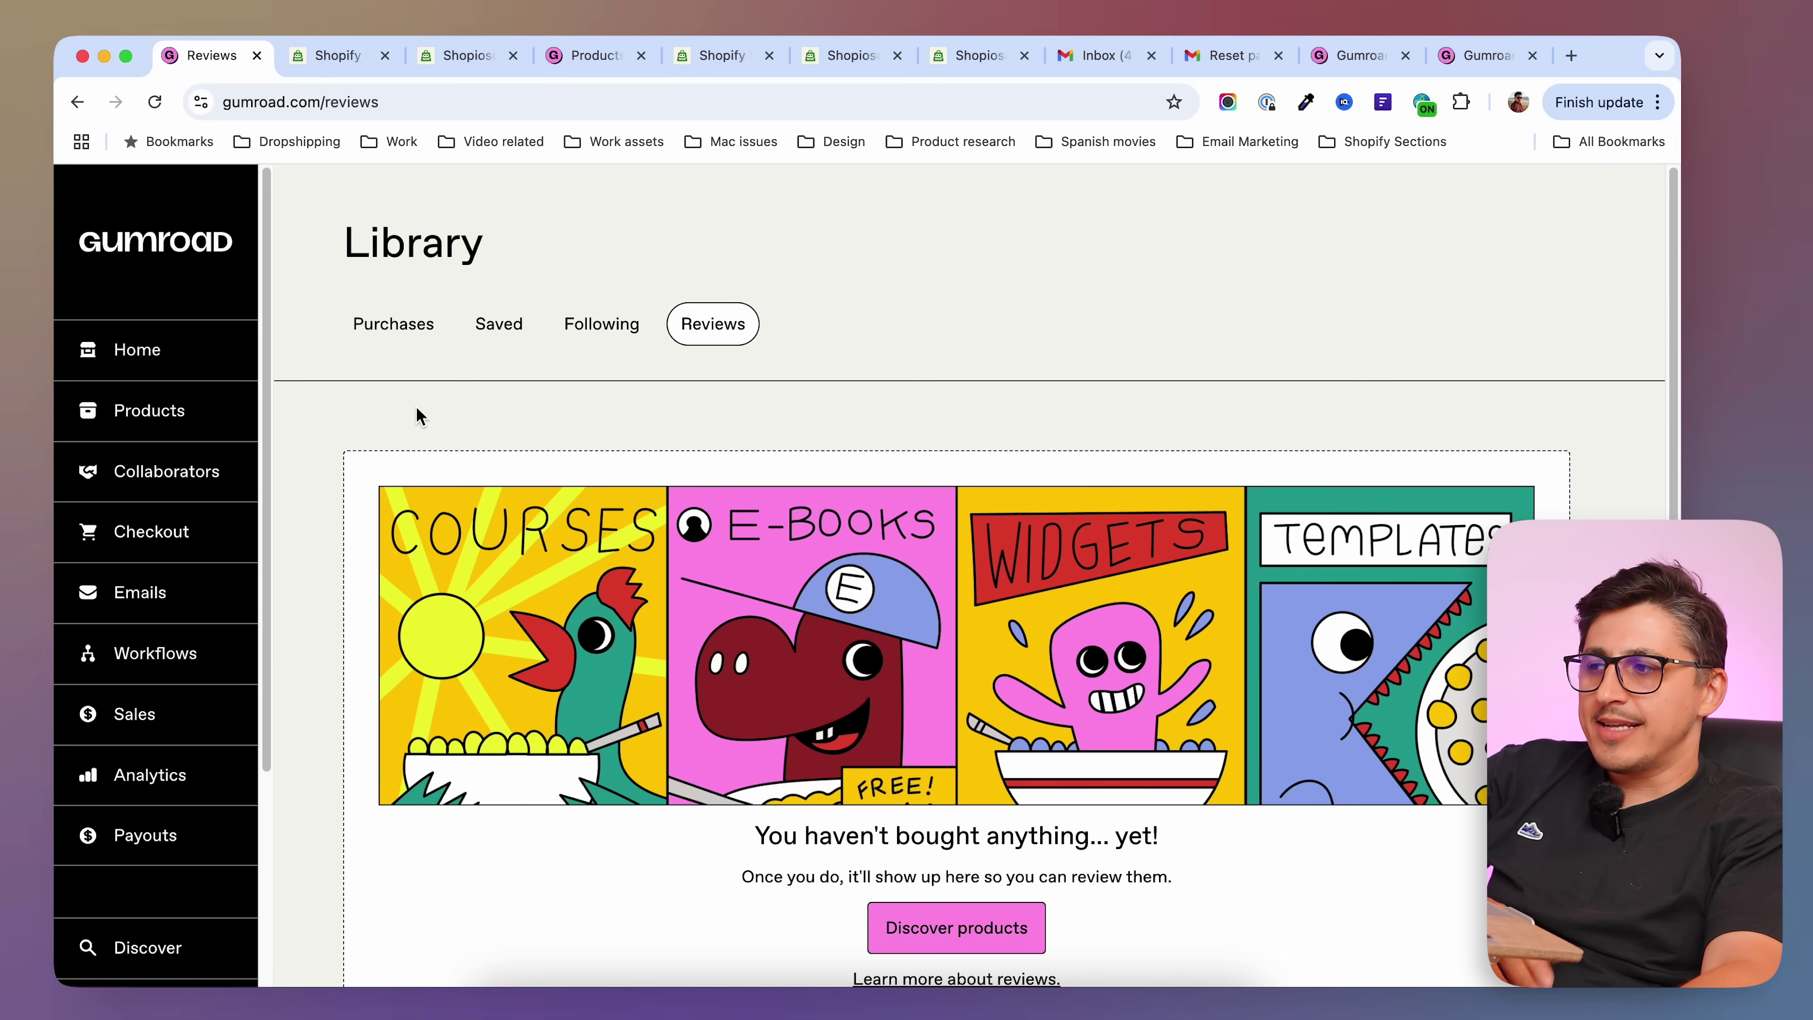
pyautogui.scroll(-2, 266, 475)
pyautogui.moveTo(265, 475); pyautogui.dragTo(275, 773)
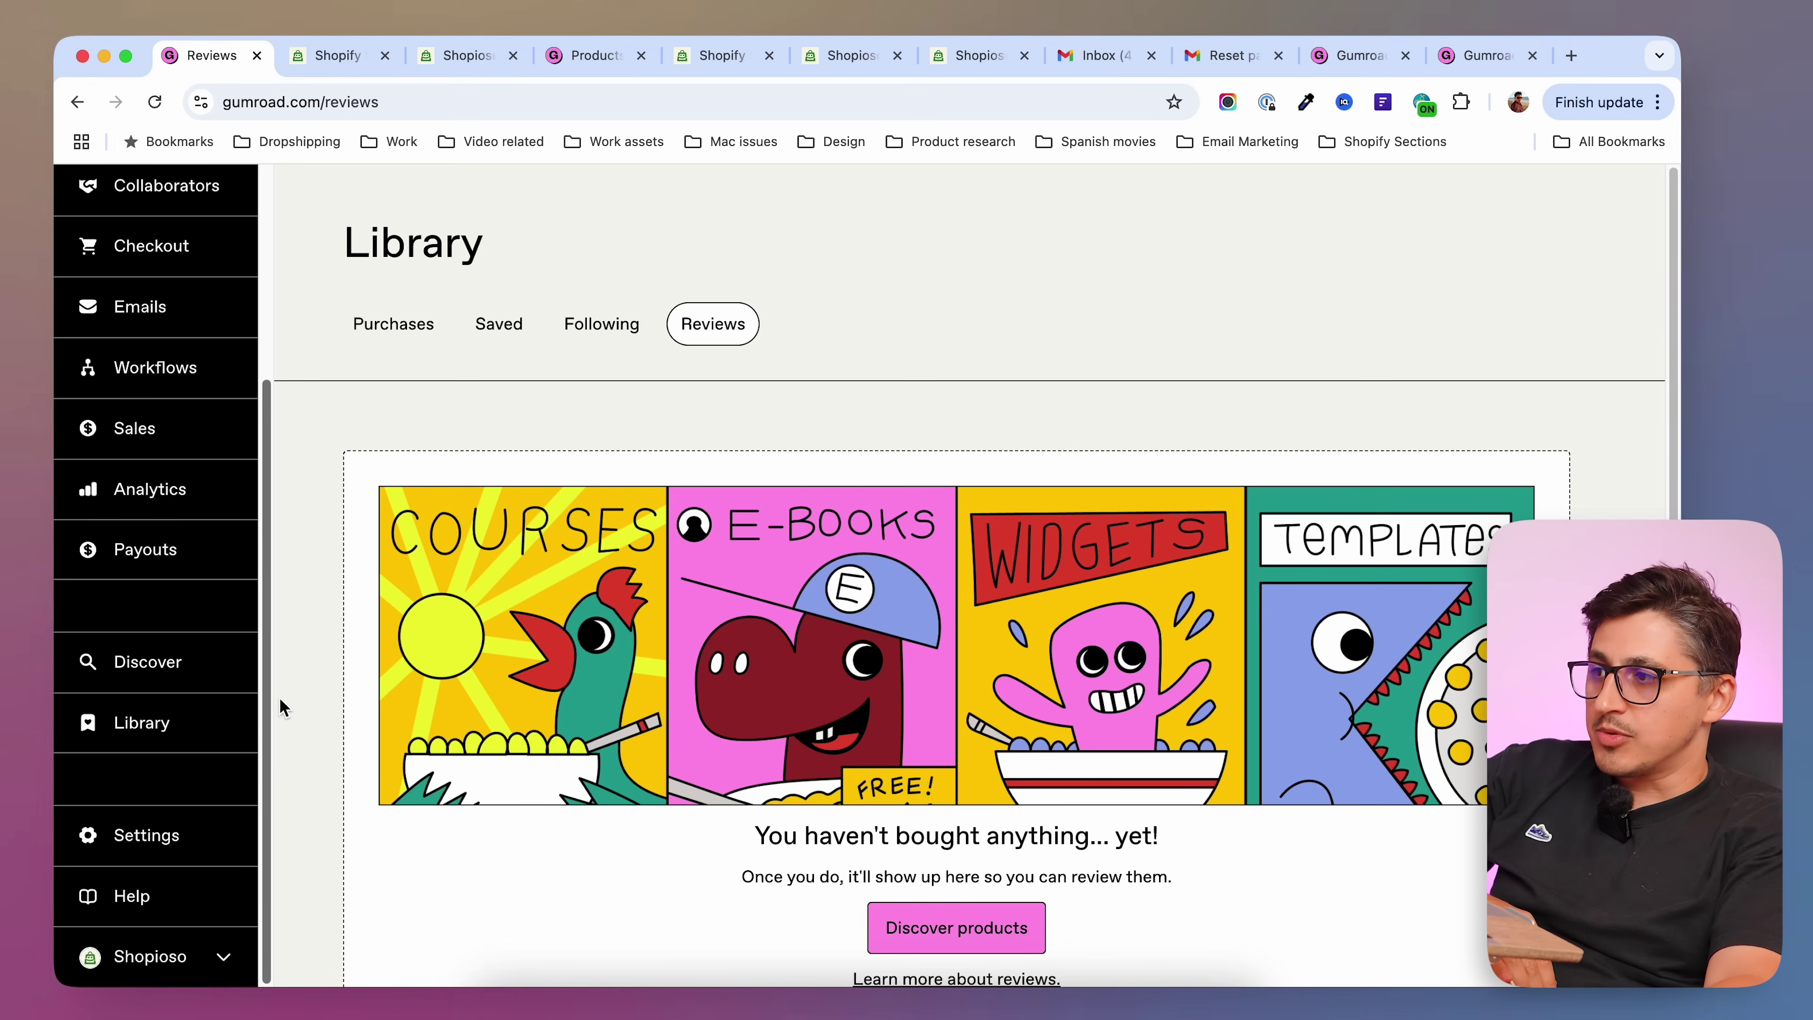
# - Highlight the 10% + 50¢ Gumroad direct-sale fee in Payments settings
pyautogui.scroll(4, 261, 635)
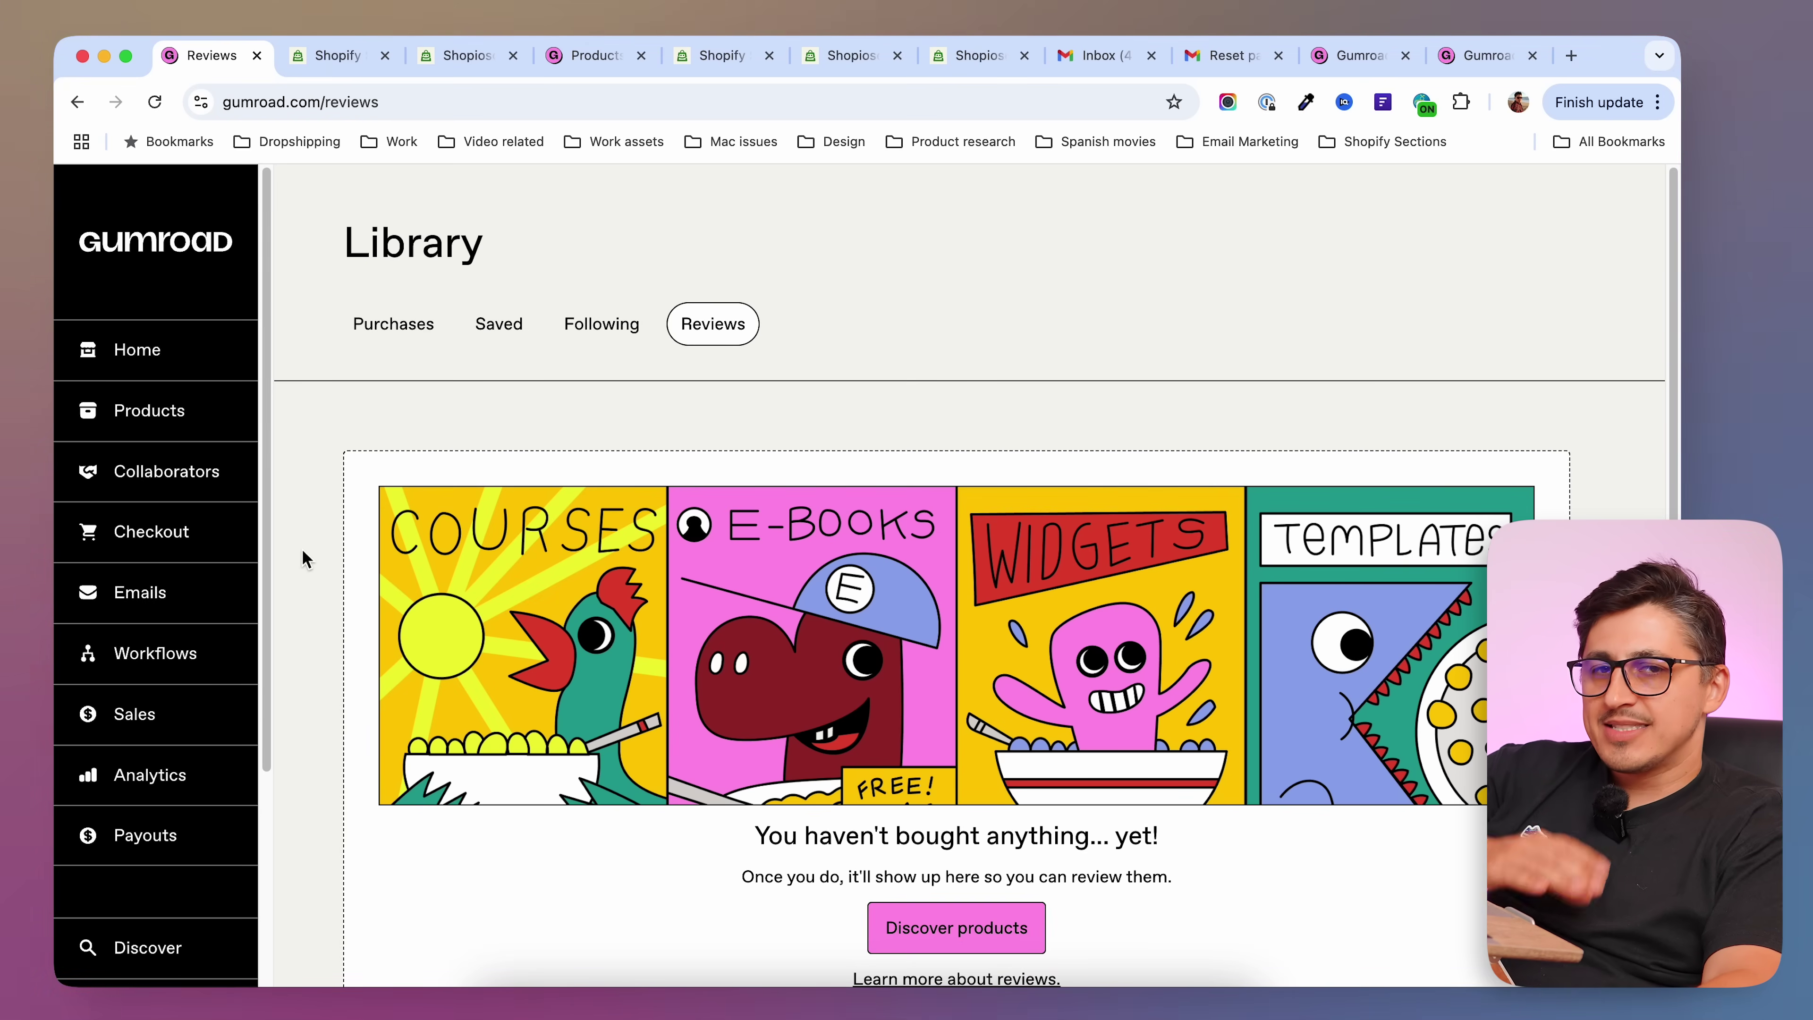
pyautogui.moveTo(265, 539); pyautogui.dragTo(277, 675)
pyautogui.scroll(-2, 202, 729)
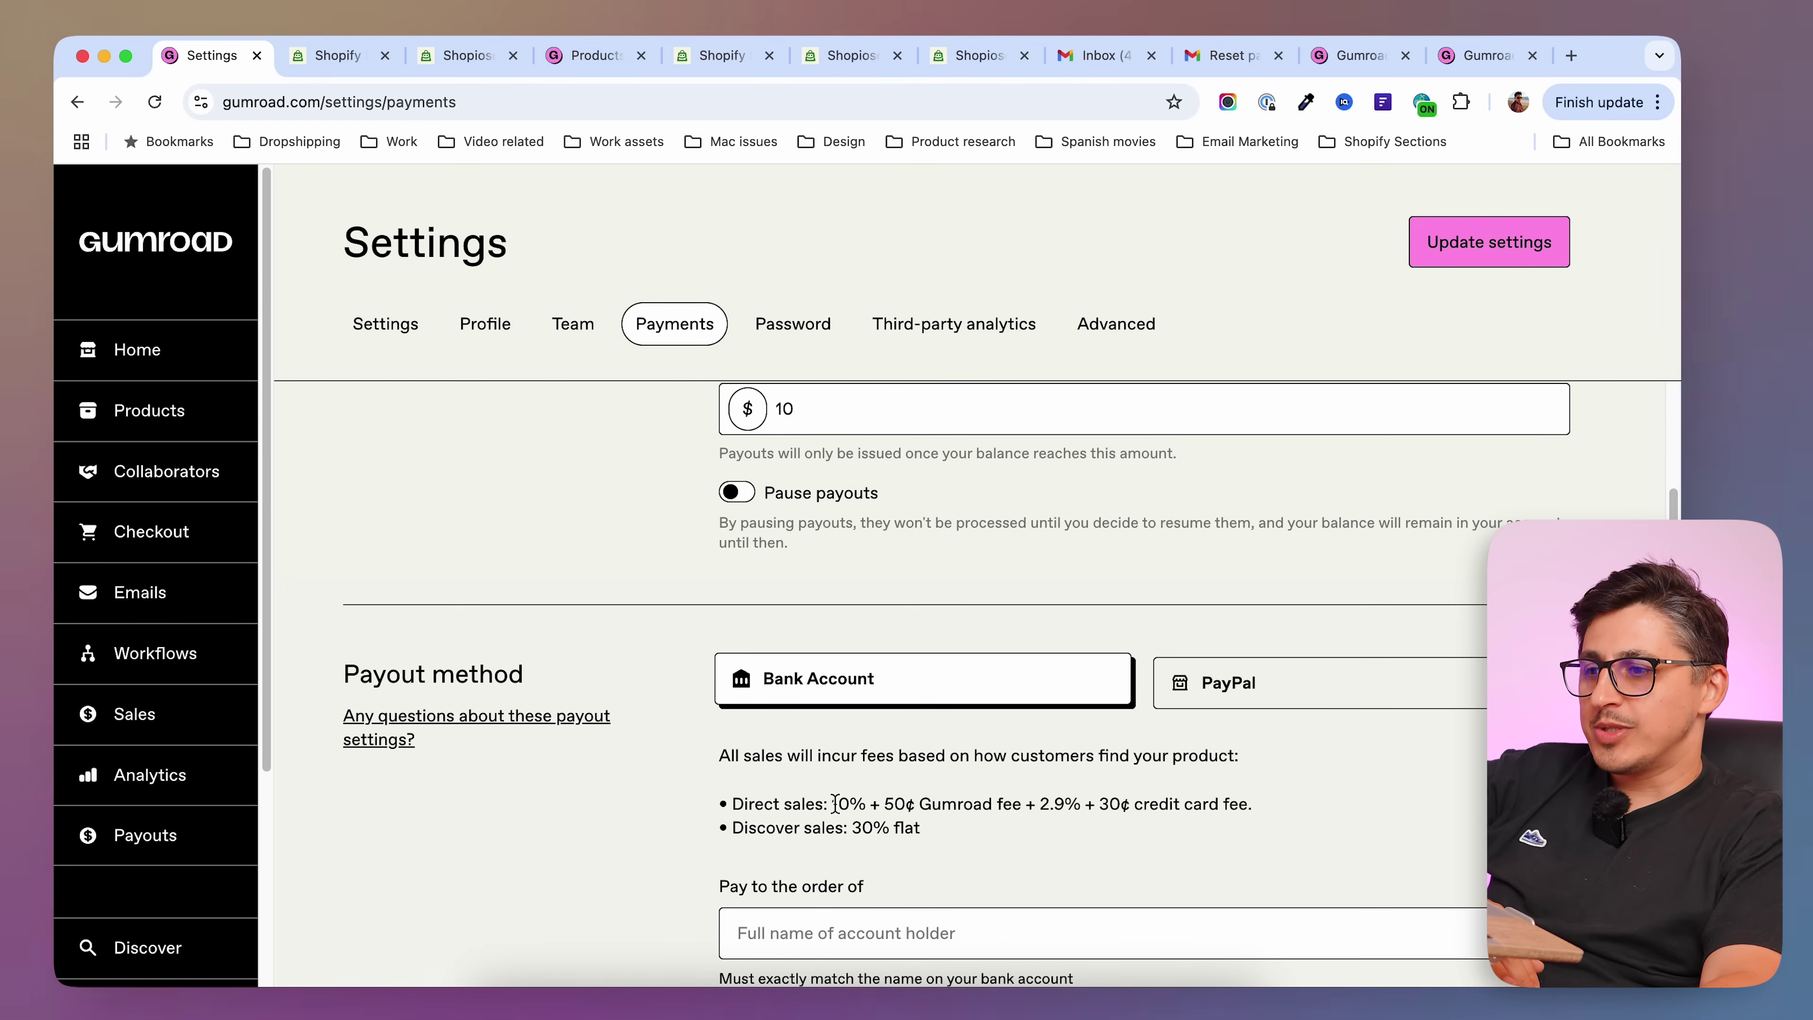
pyautogui.moveTo(834, 803); pyautogui.dragTo(1016, 804)
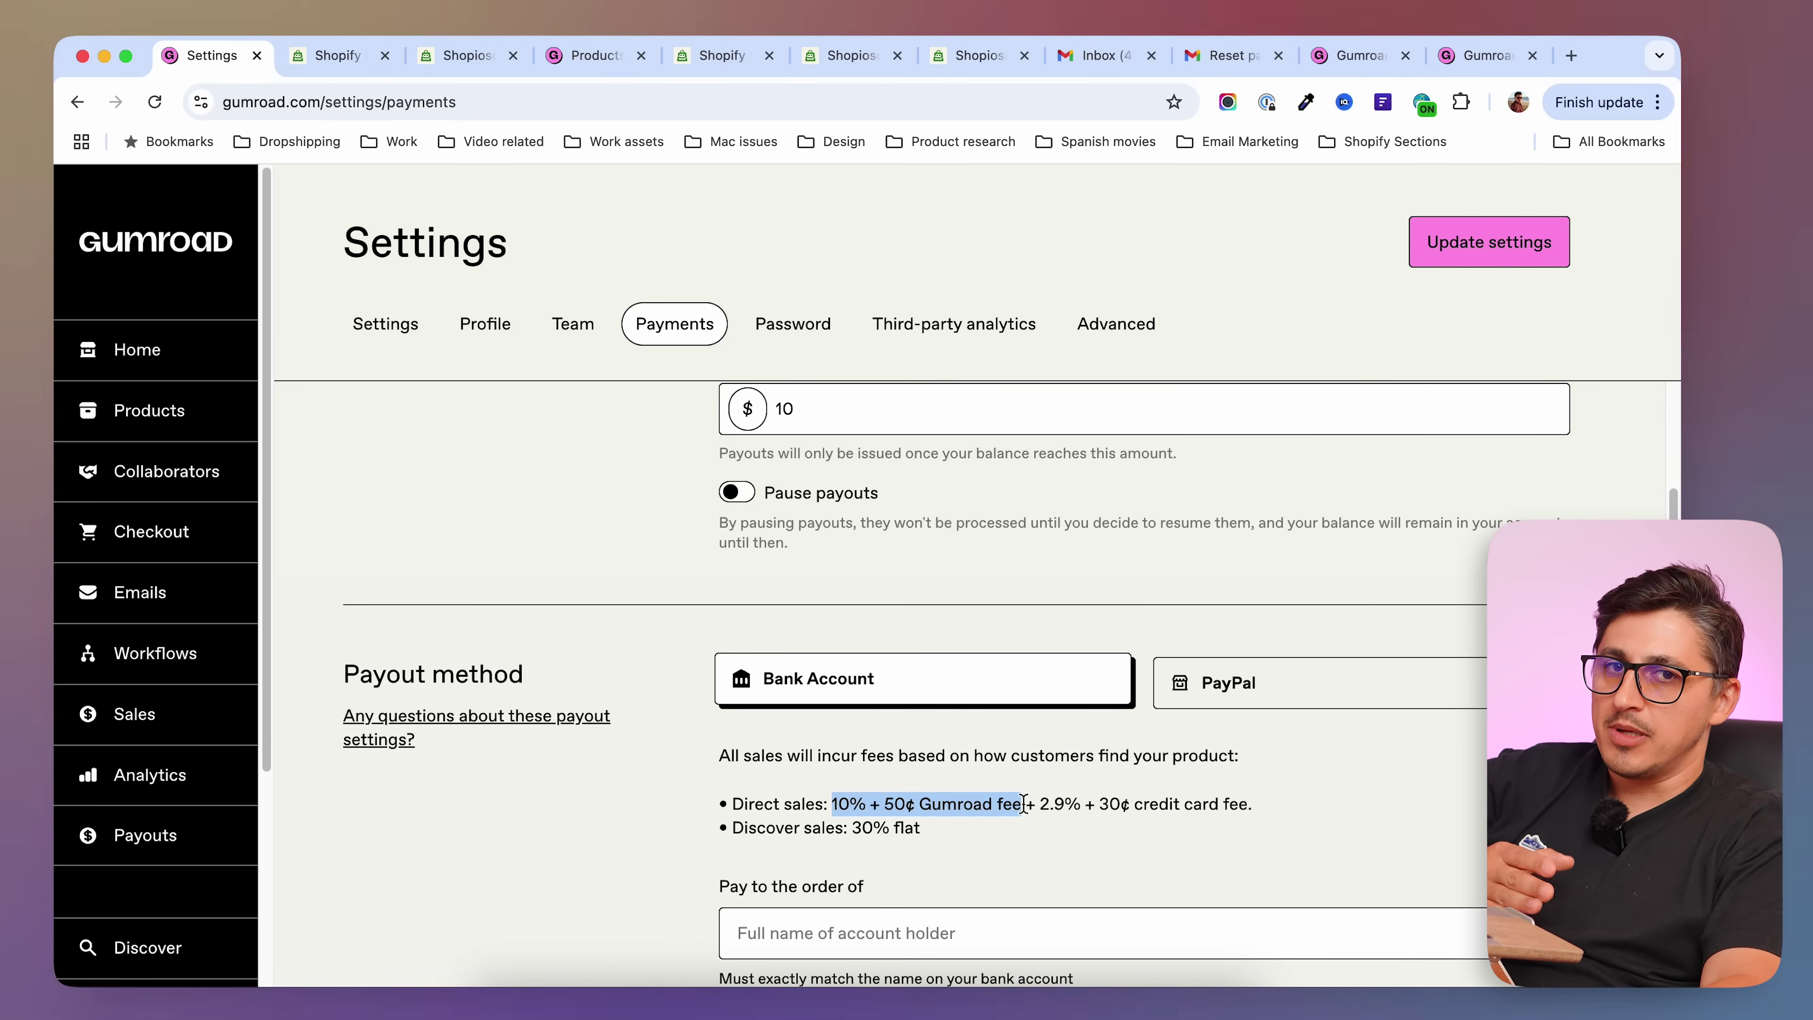
# - Highlight the 2.9% + 30¢ card fee and 30% flat Discover fee, then switch to the Shopioso product tab
pyautogui.click(1042, 804)
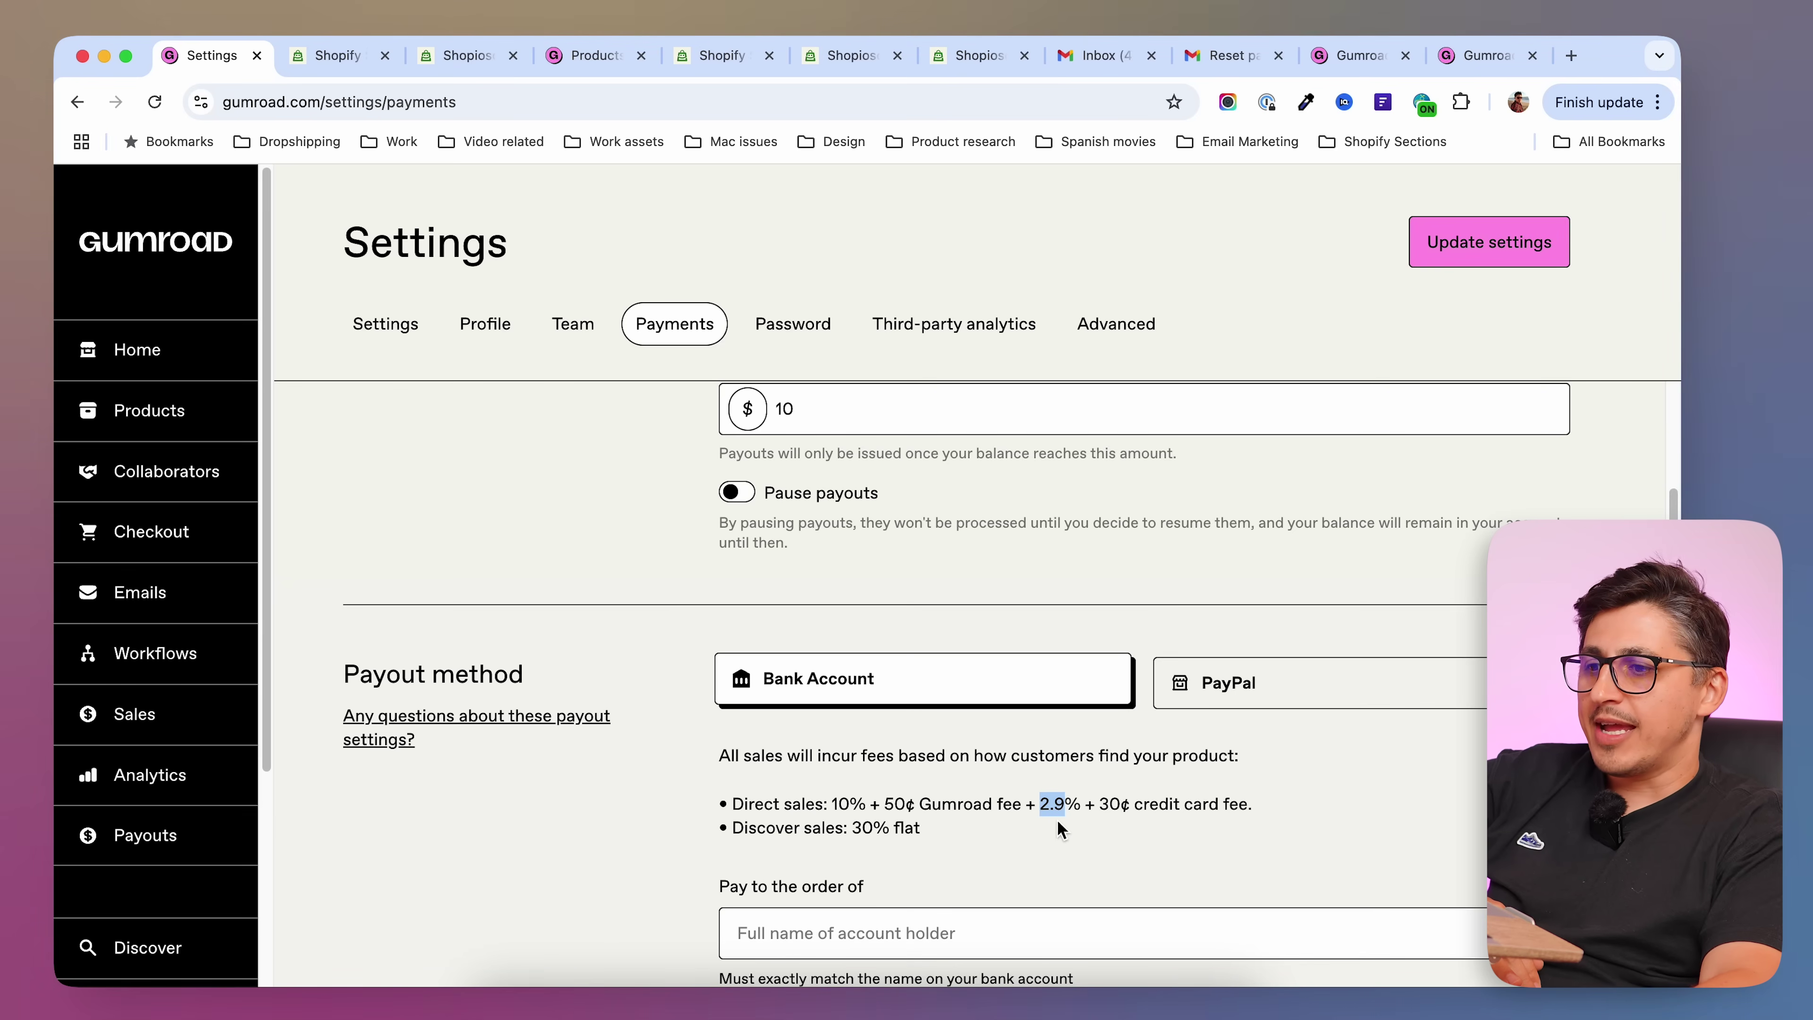
pyautogui.moveTo(1040, 804); pyautogui.dragTo(1280, 811)
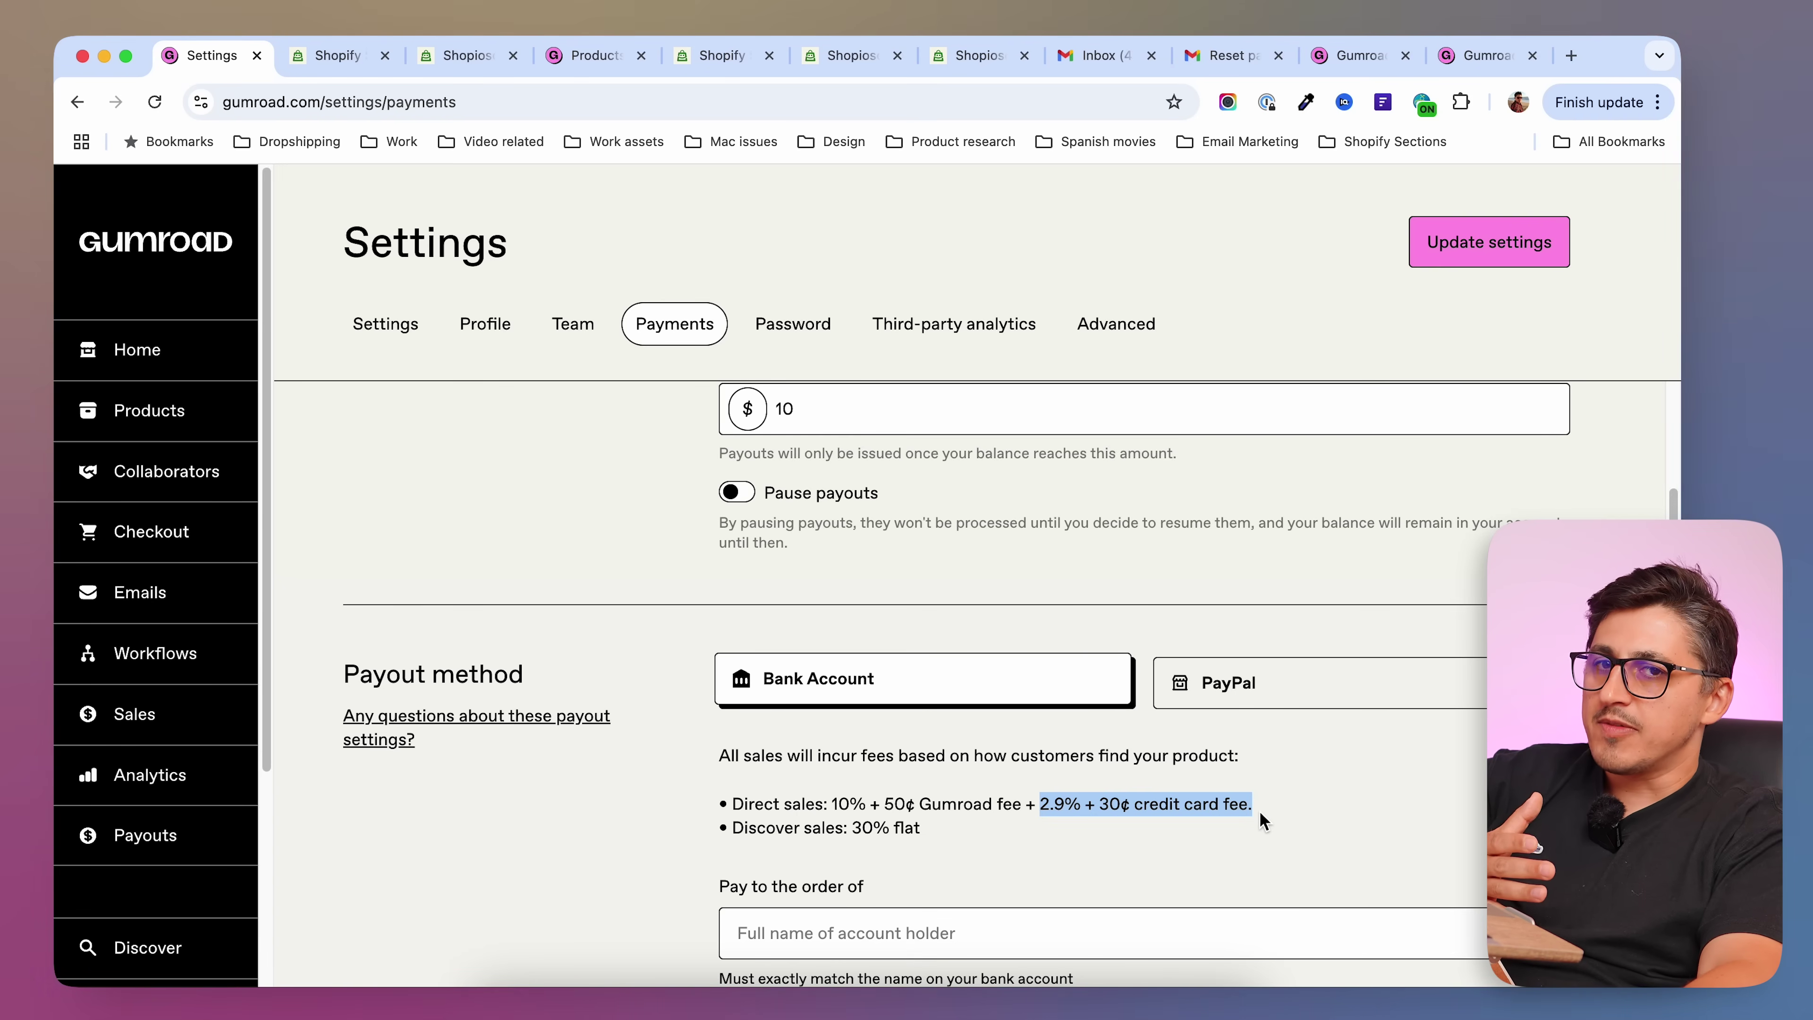
pyautogui.moveTo(857, 831); pyautogui.dragTo(944, 839)
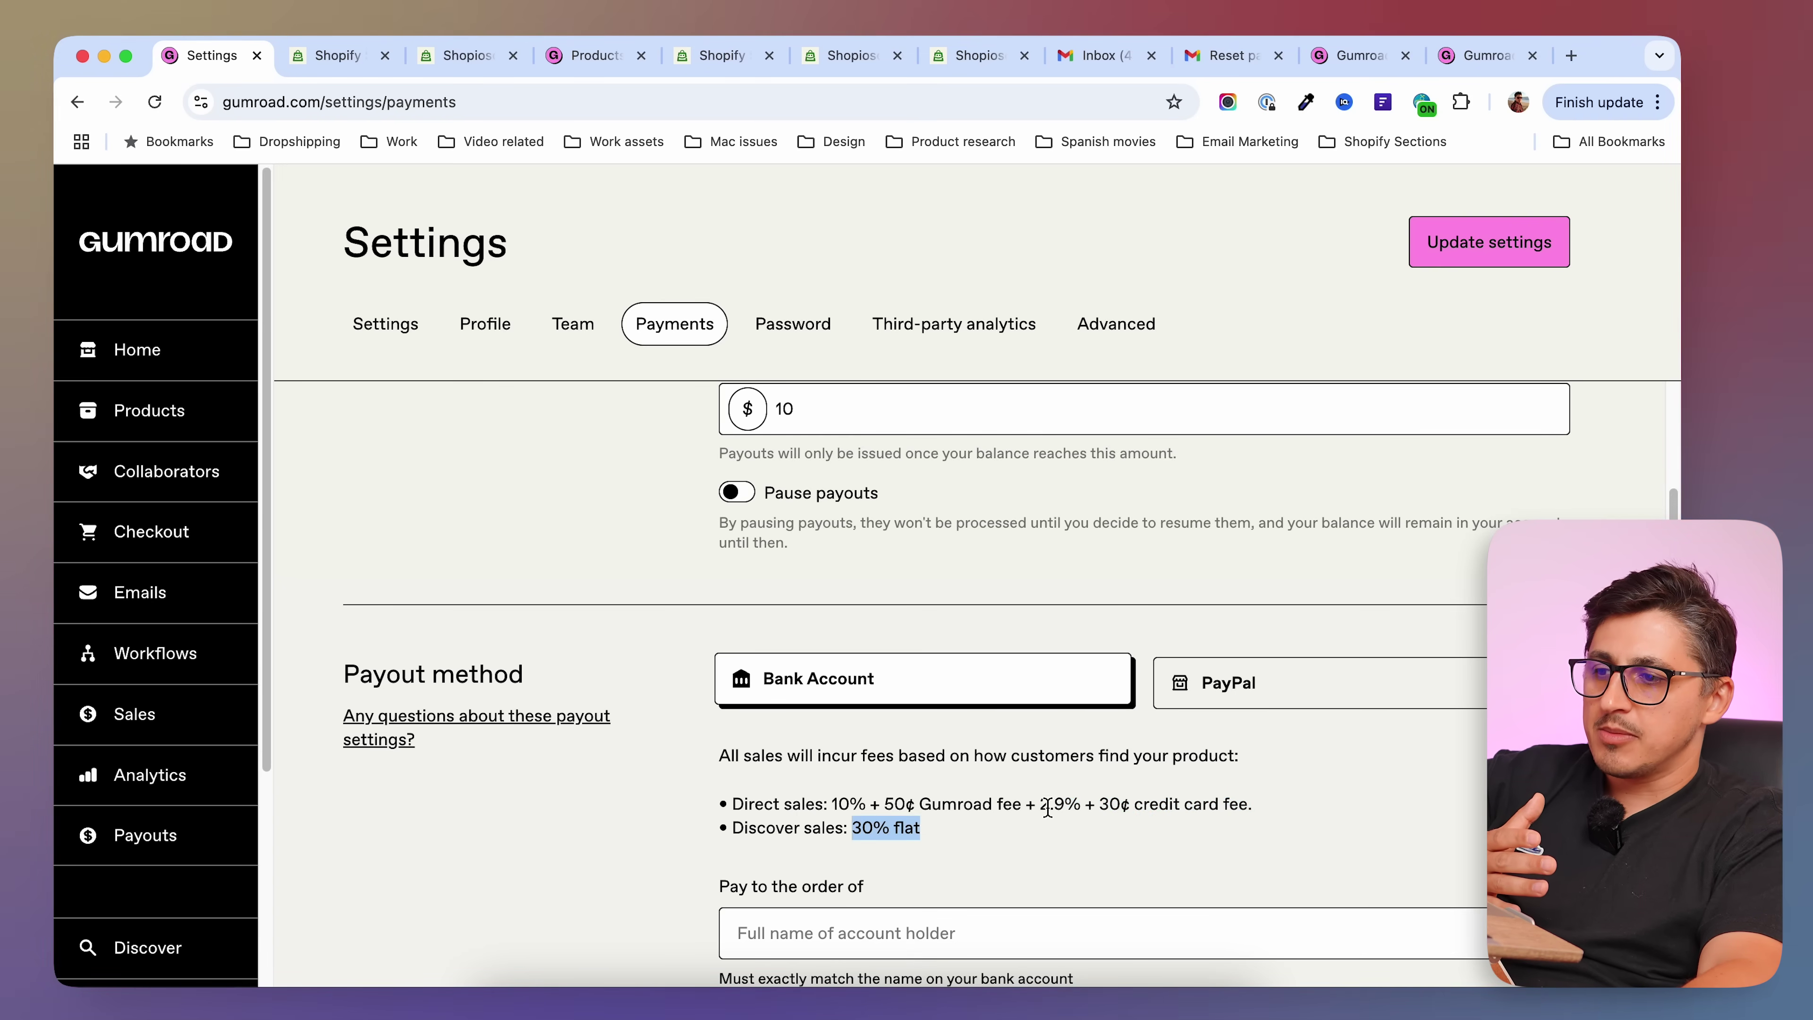
pyautogui.moveTo(1041, 809); pyautogui.dragTo(1081, 814)
pyautogui.click(1224, 839)
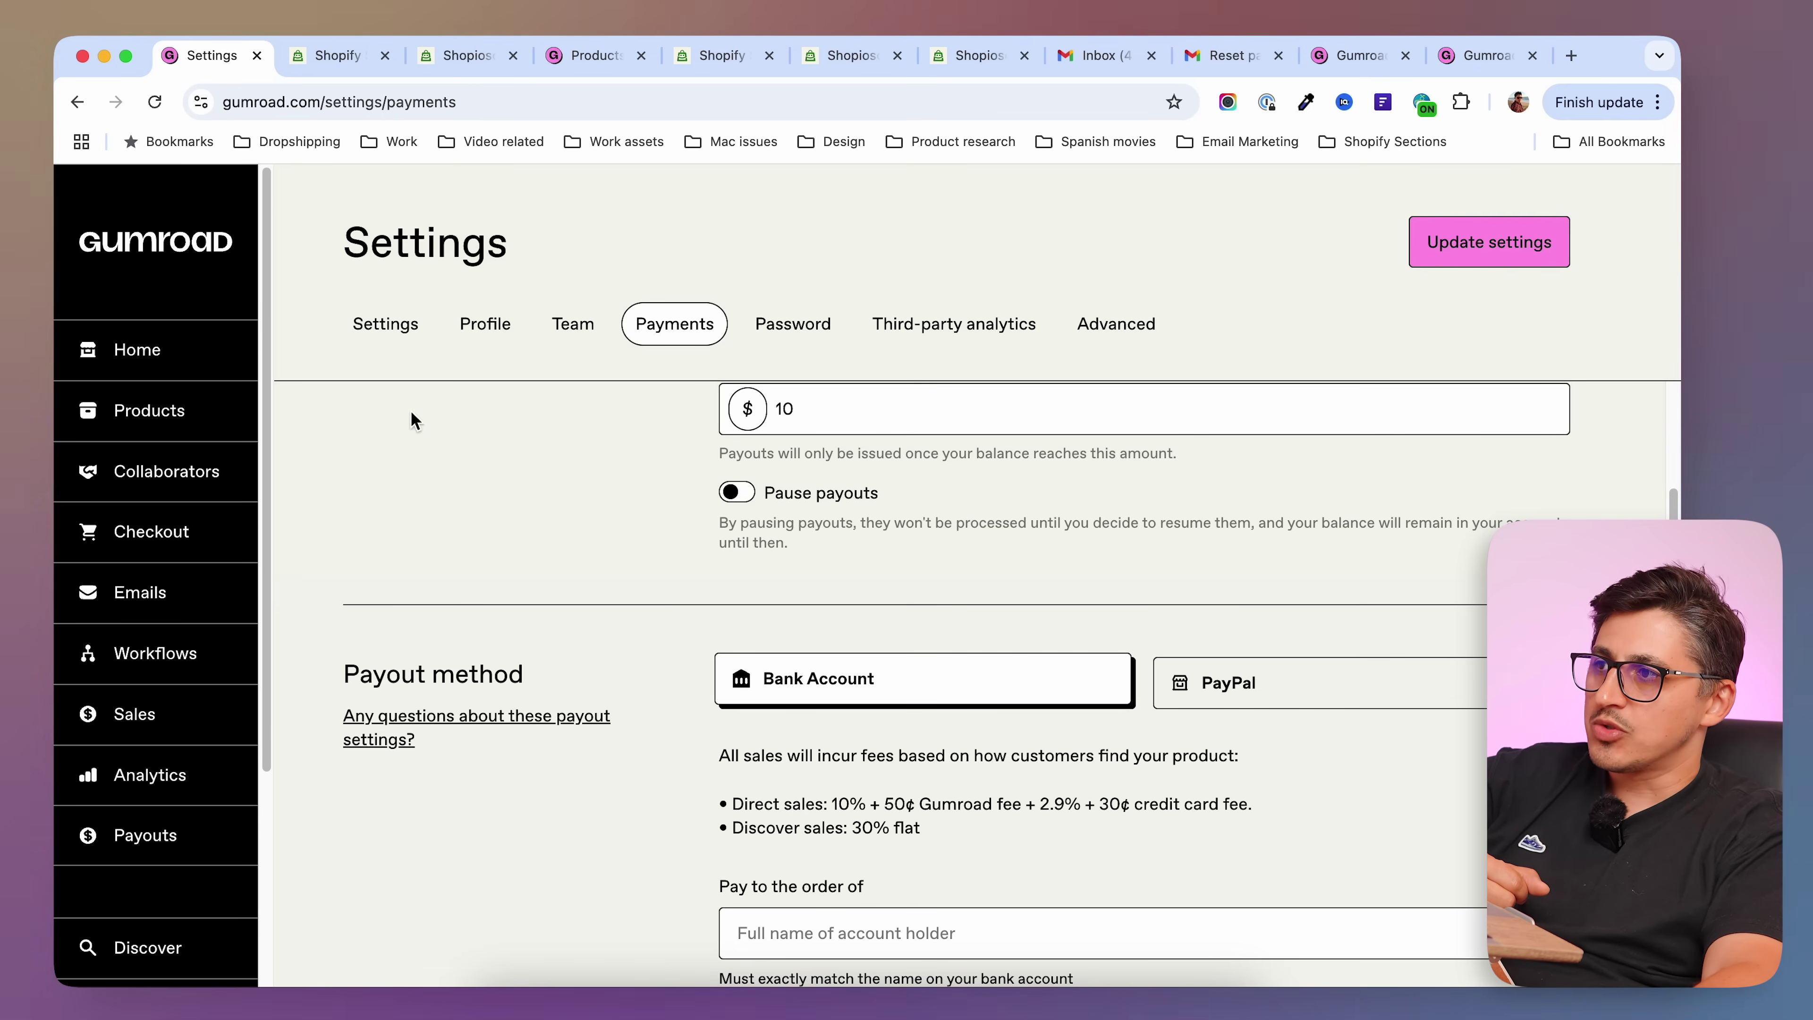
pyautogui.click(466, 65)
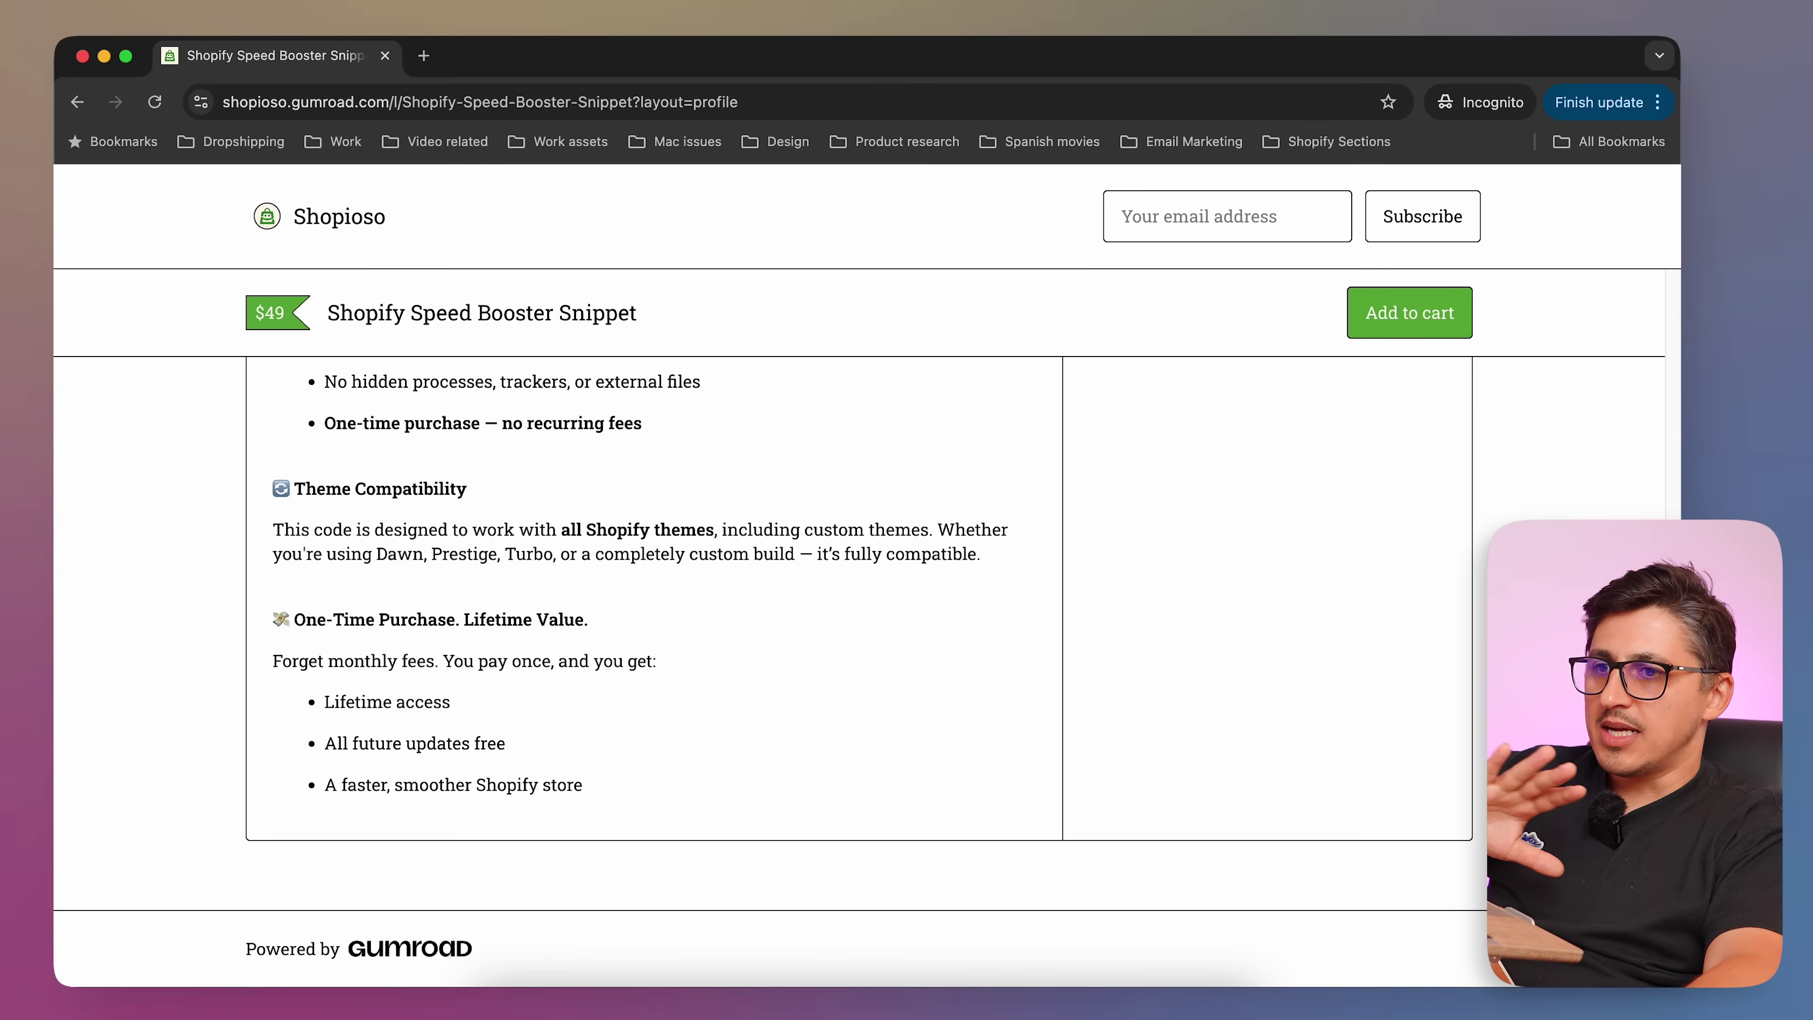
# - Open the Discover marketplace from the dashboard's left sidebar
pyautogui.scroll(15, 851, 445)
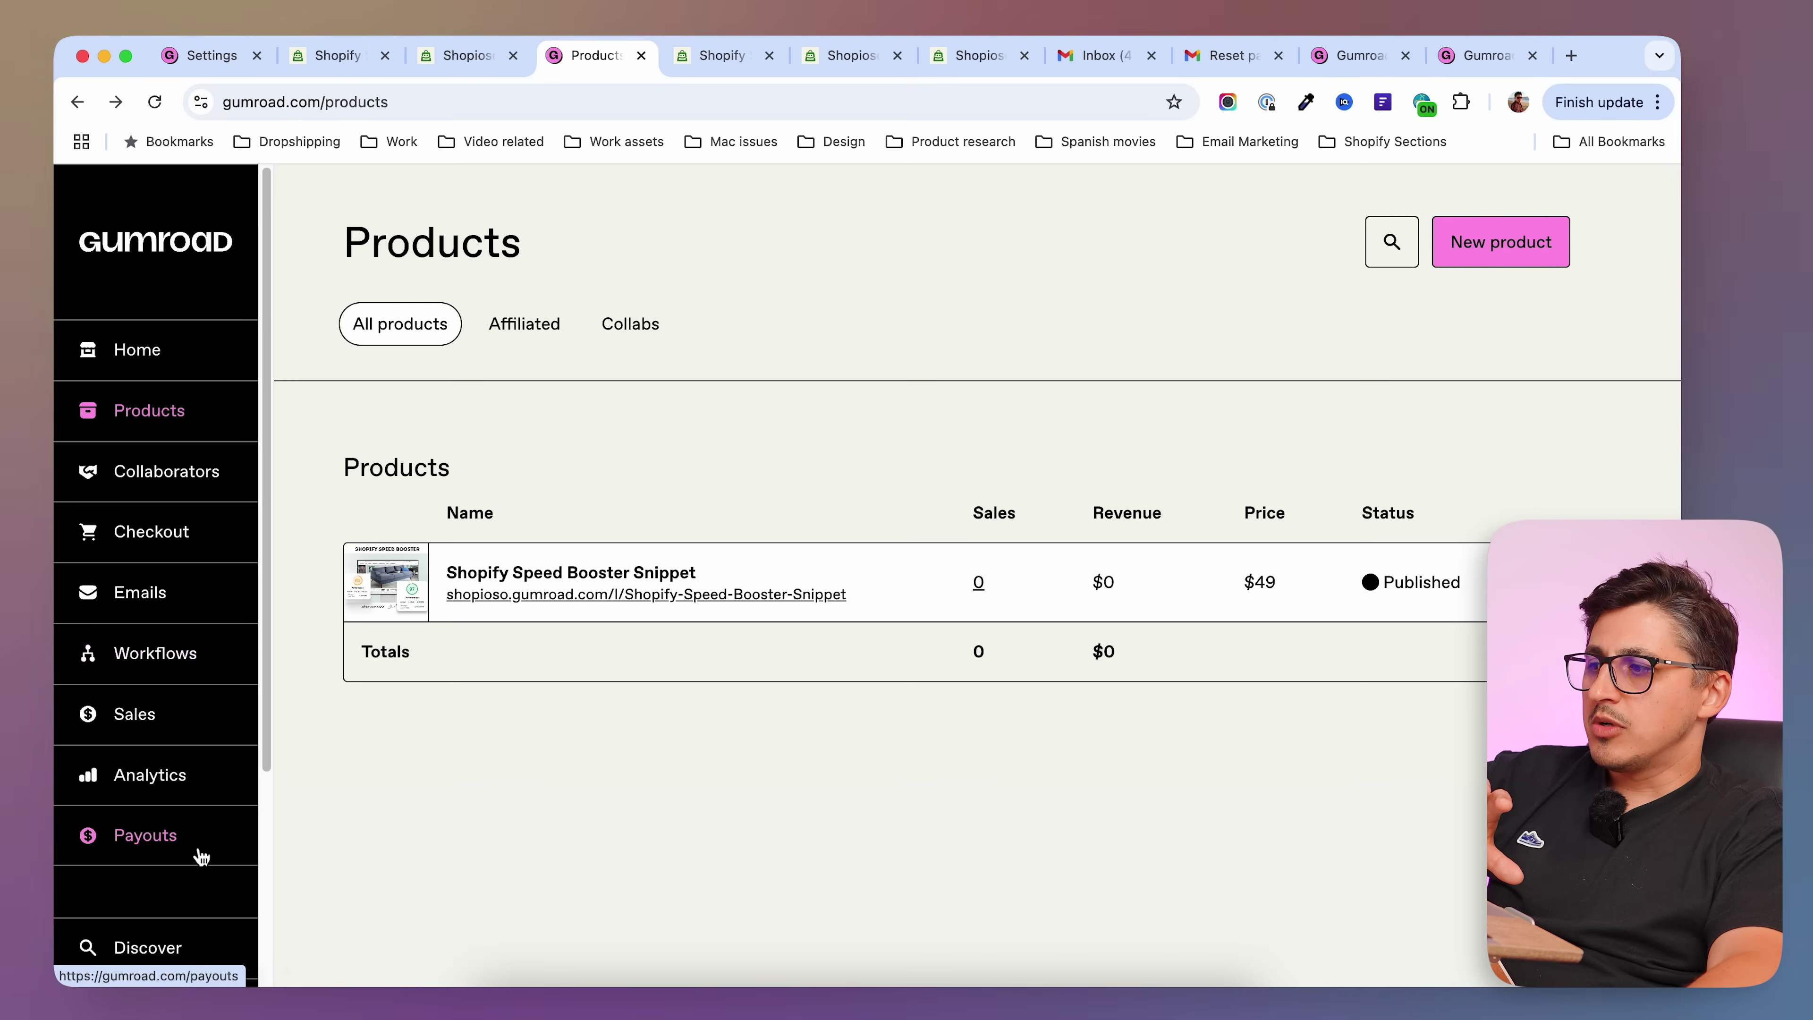
pyautogui.scroll(-3, 202, 857)
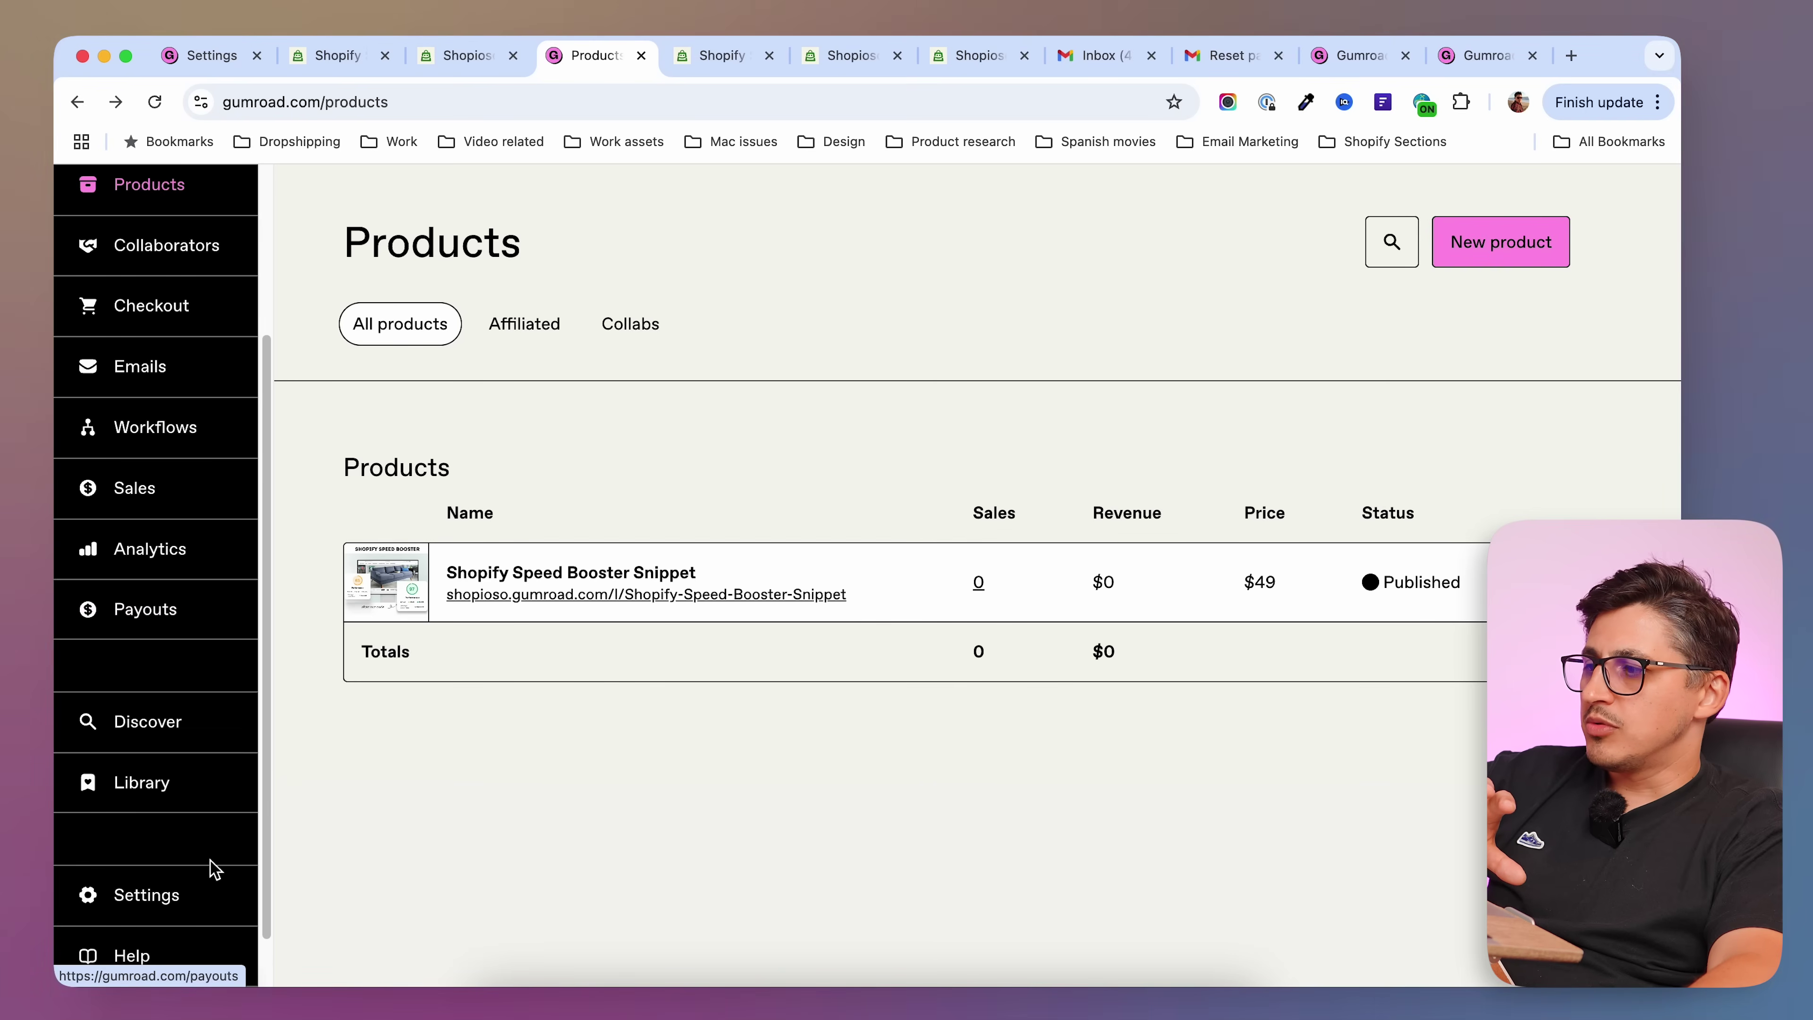
pyautogui.click(175, 735)
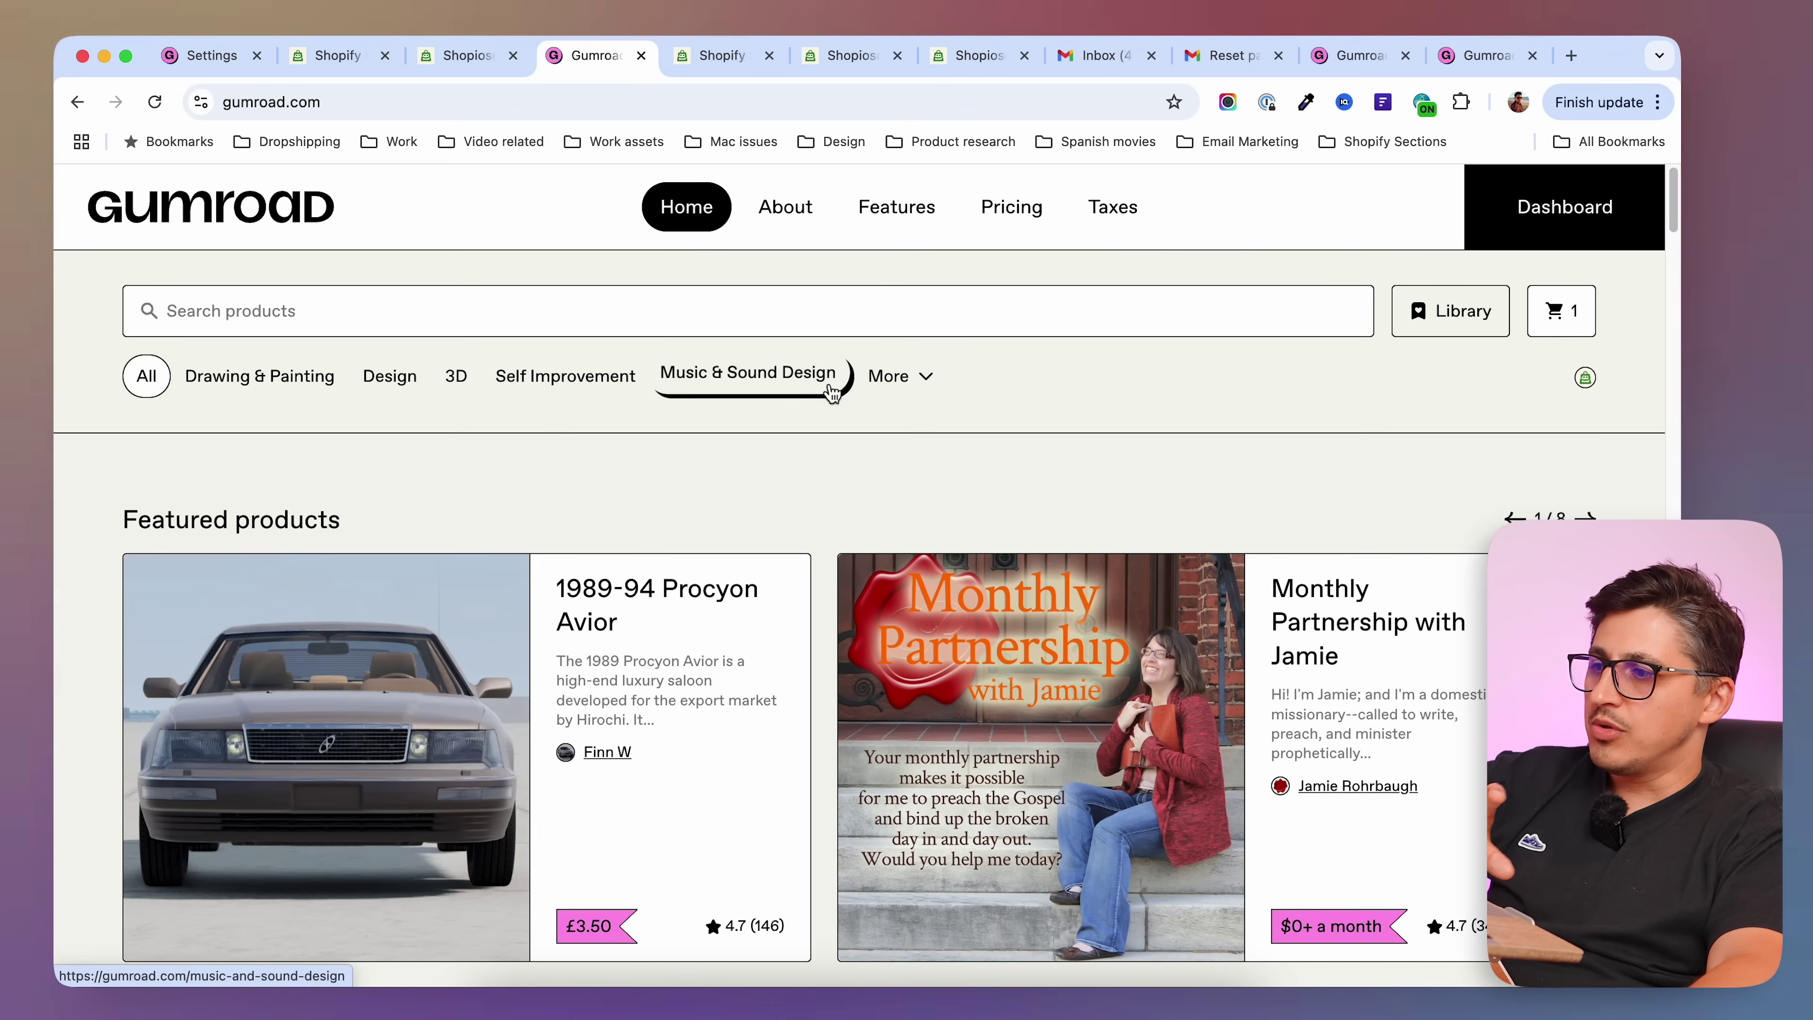
# - Open the 1989-94 Procyon Avior listing from Discover and scroll through its product page
pyautogui.scroll(-3, 527, 486)
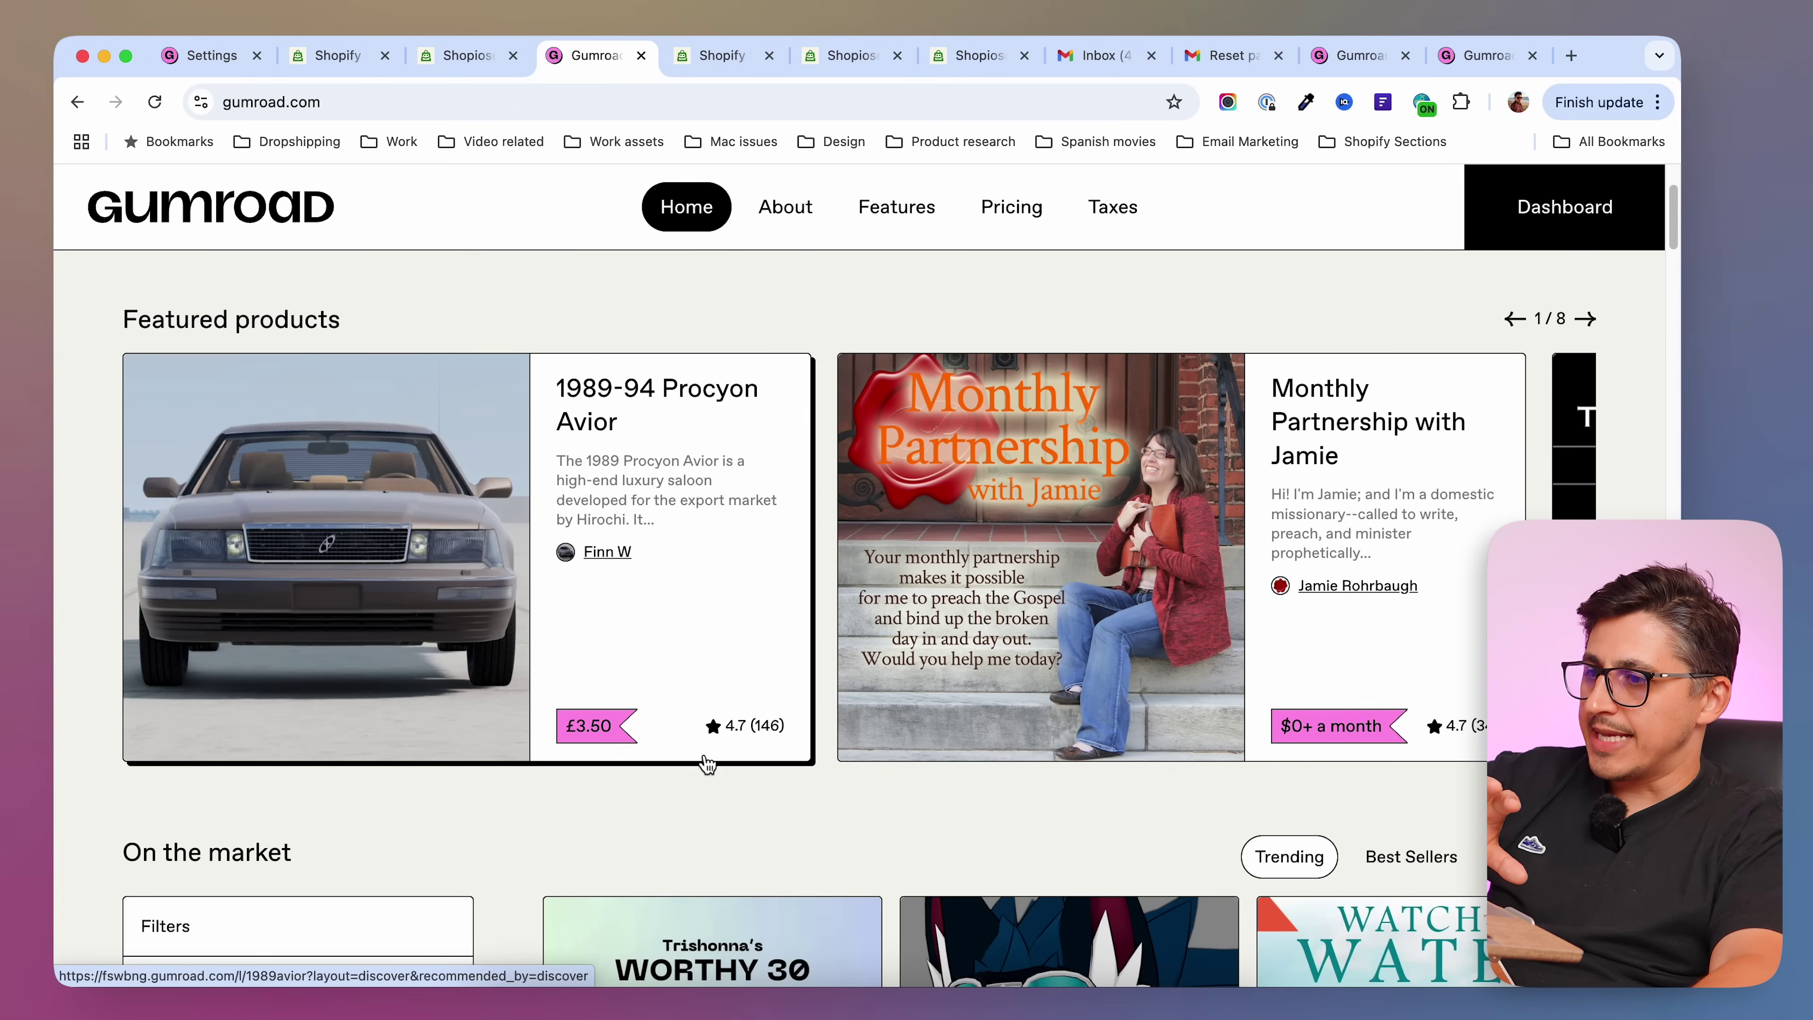
pyautogui.click(639, 400)
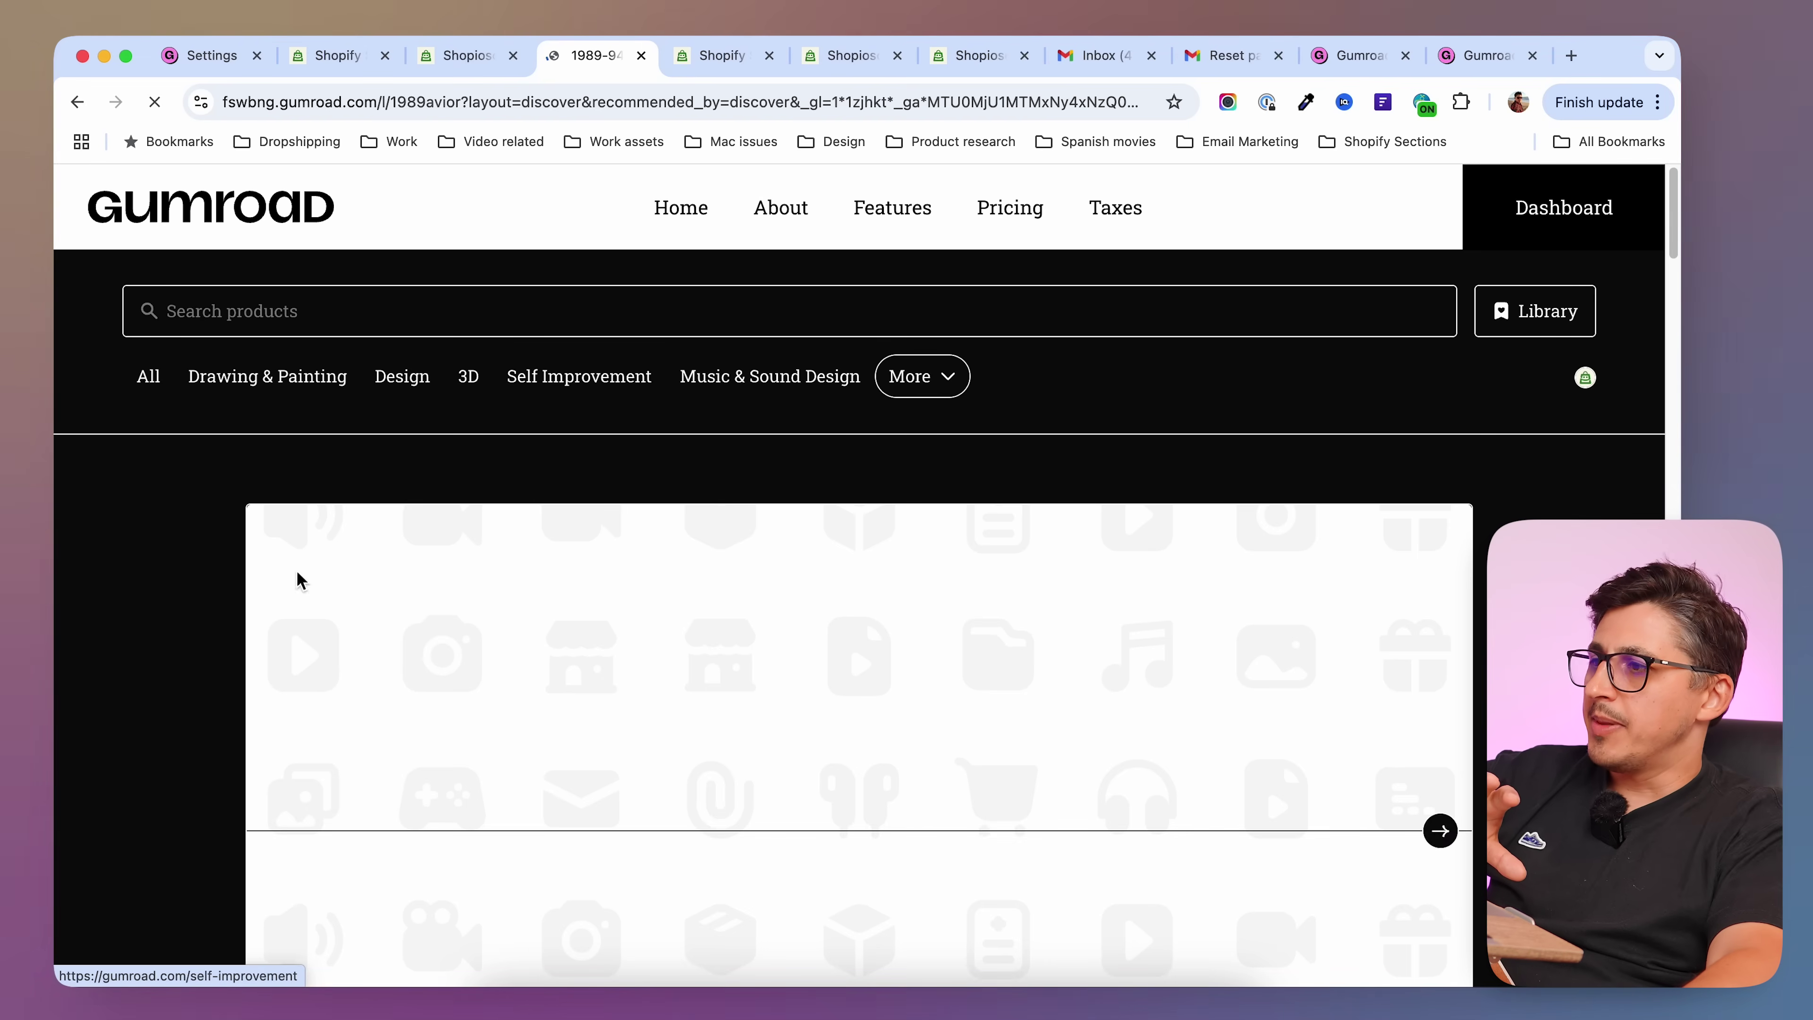
pyautogui.scroll(-2, 1246, 729)
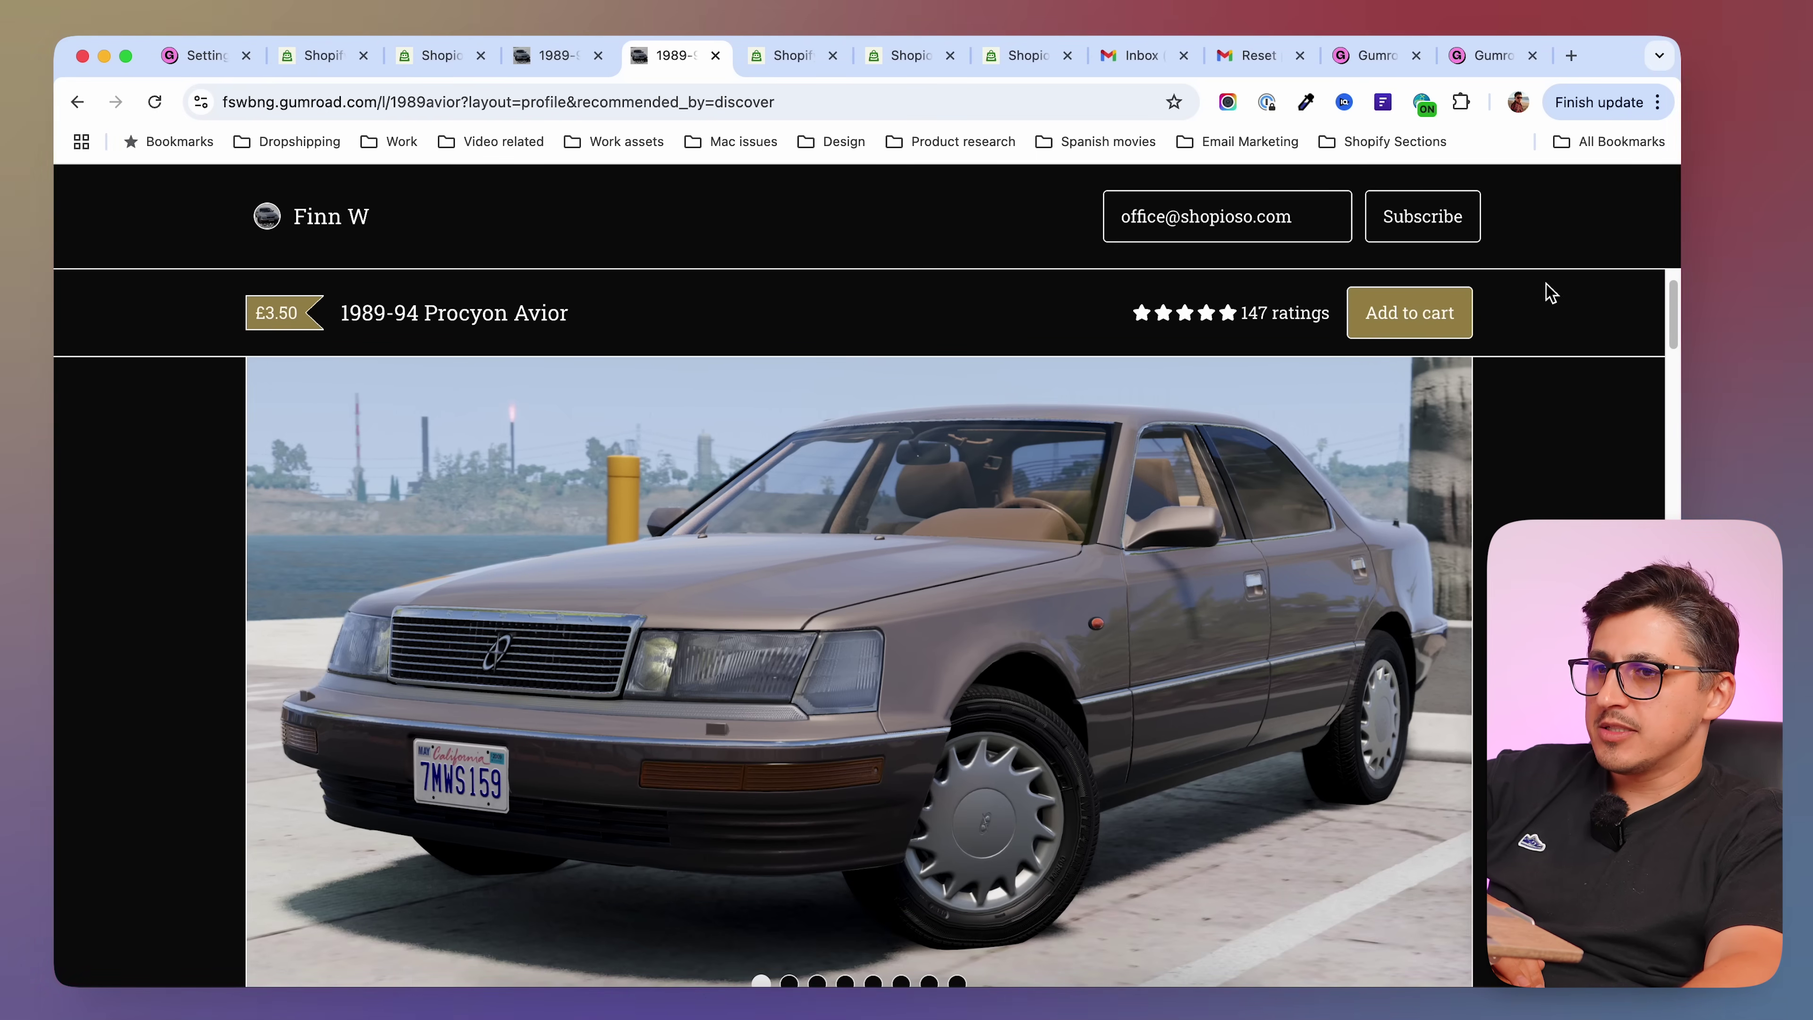
pyautogui.scroll(-8, 1441, 680)
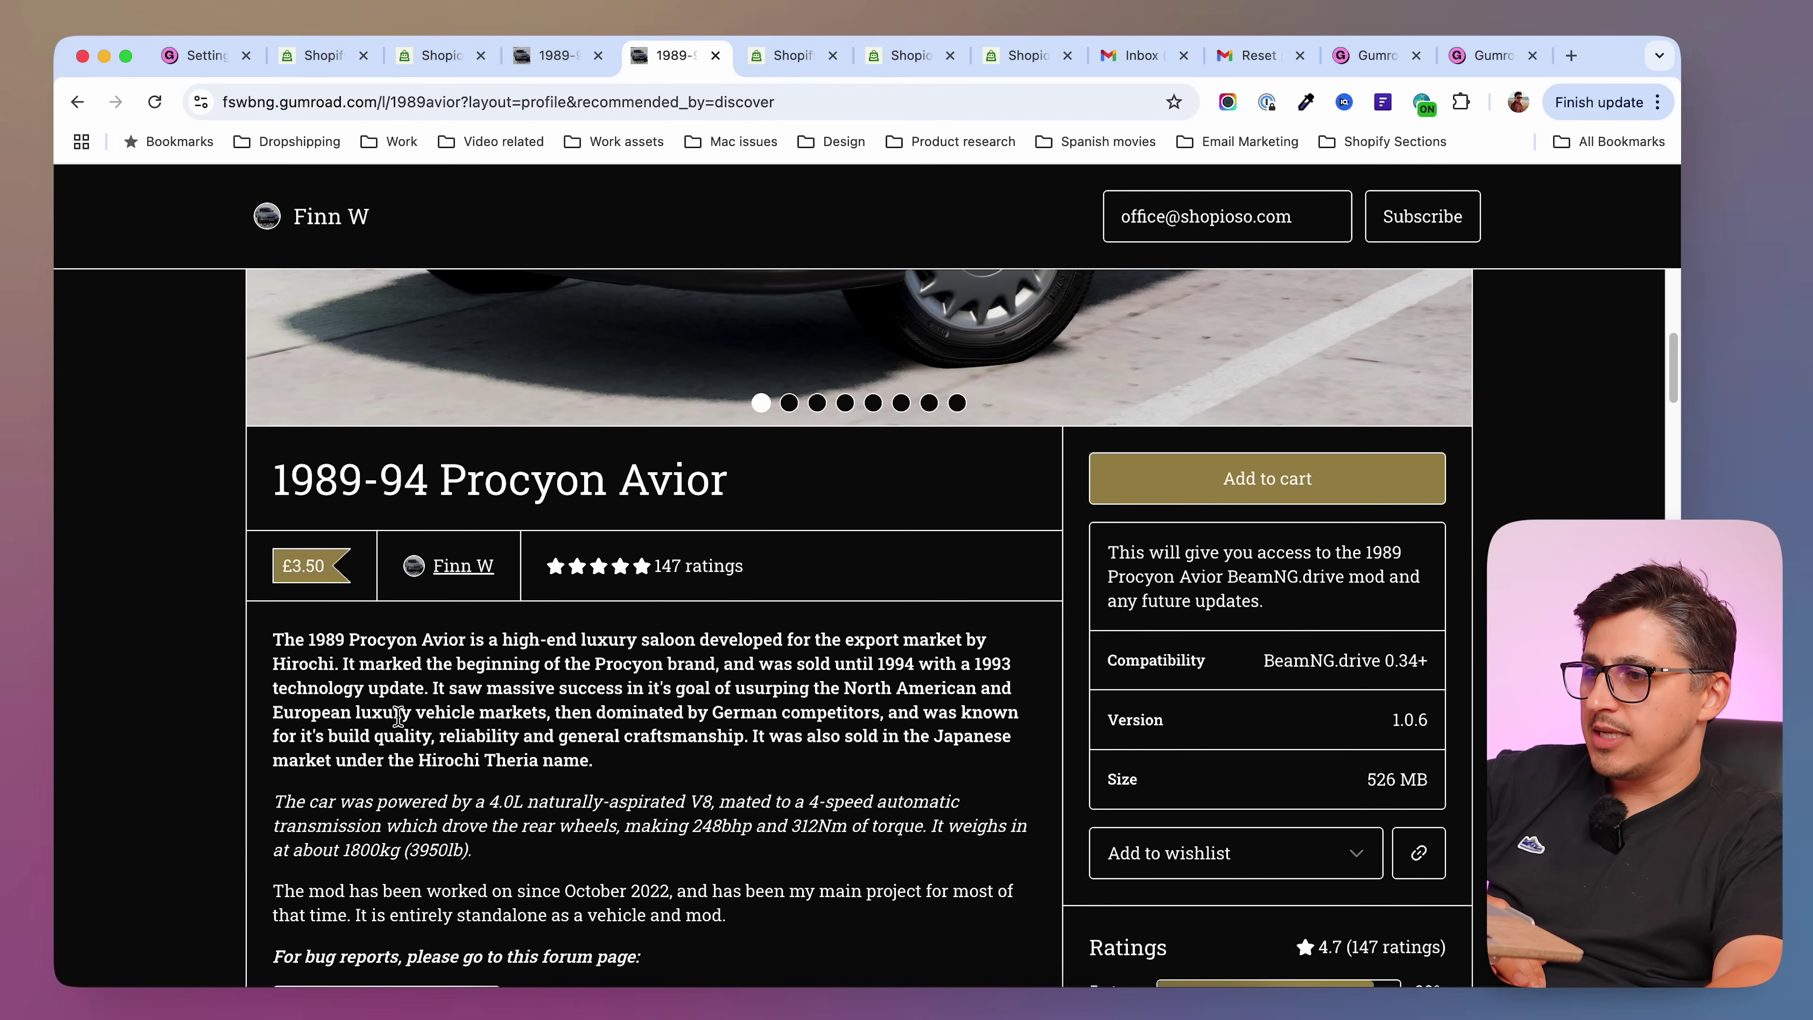
pyautogui.scroll(-3, 816, 821)
pyautogui.scroll(5, 293, 712)
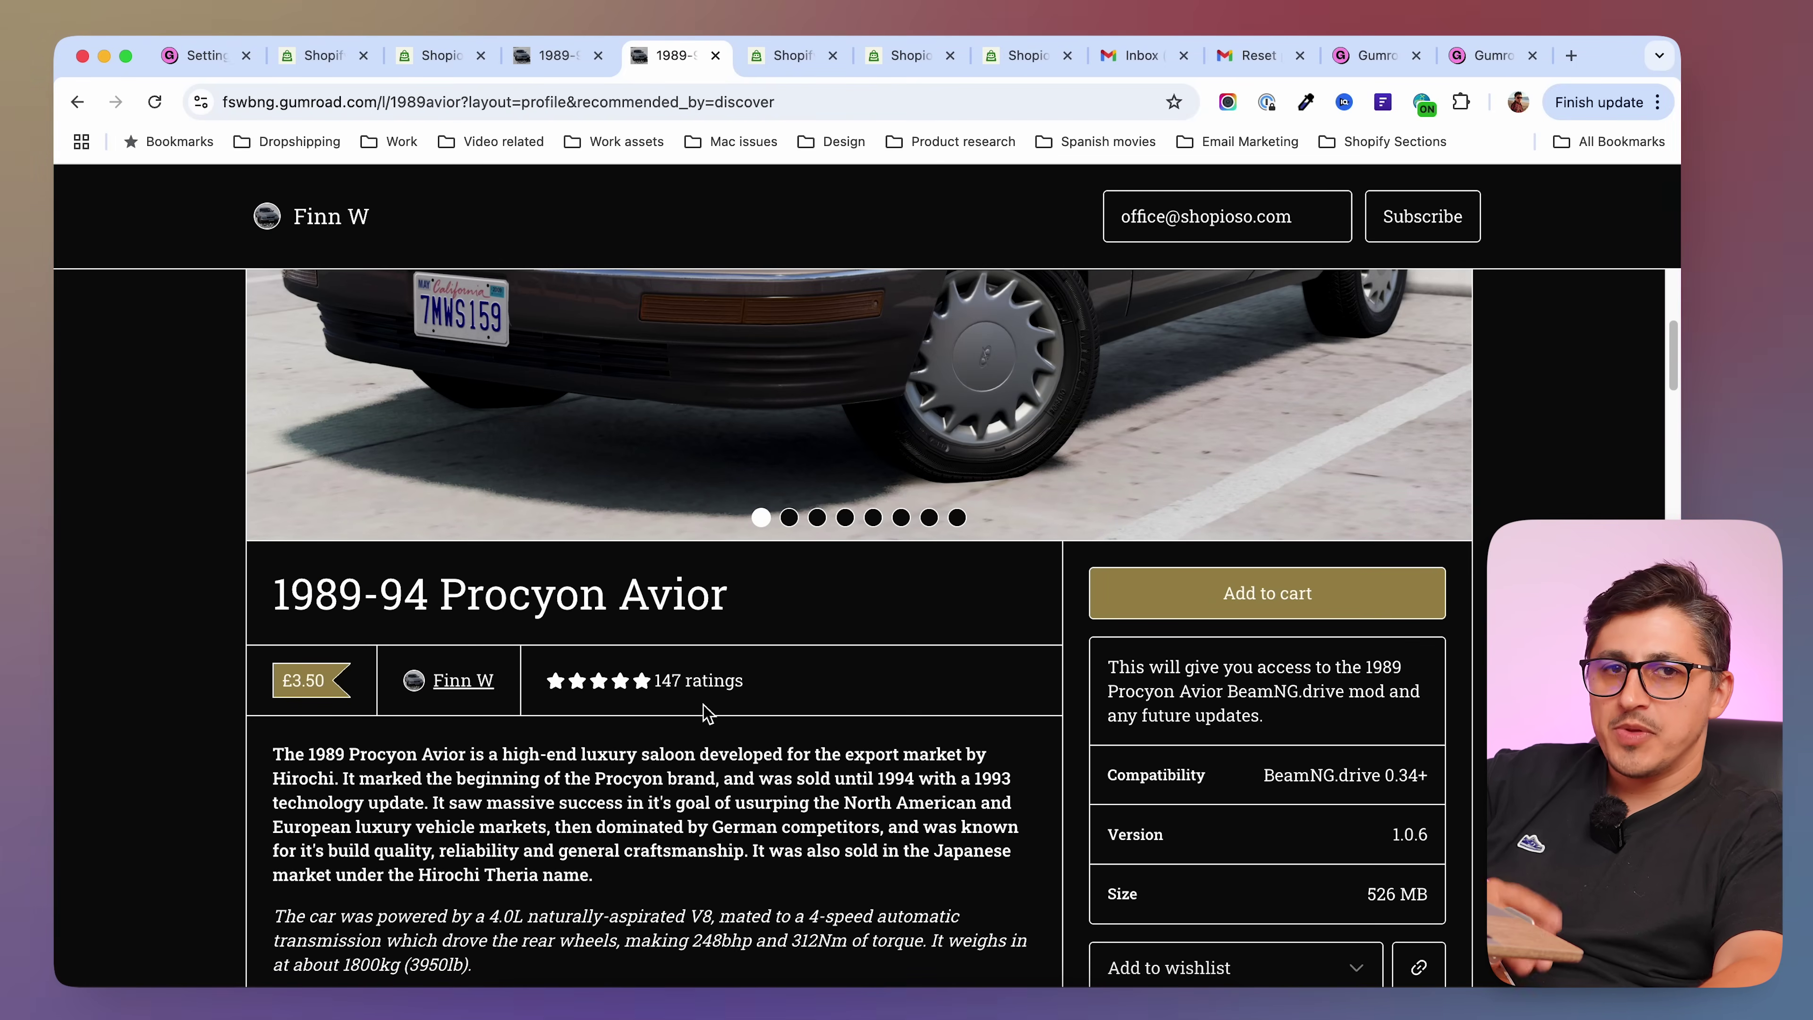
pyautogui.scroll(-7, 1292, 724)
pyautogui.scroll(-15, 1304, 850)
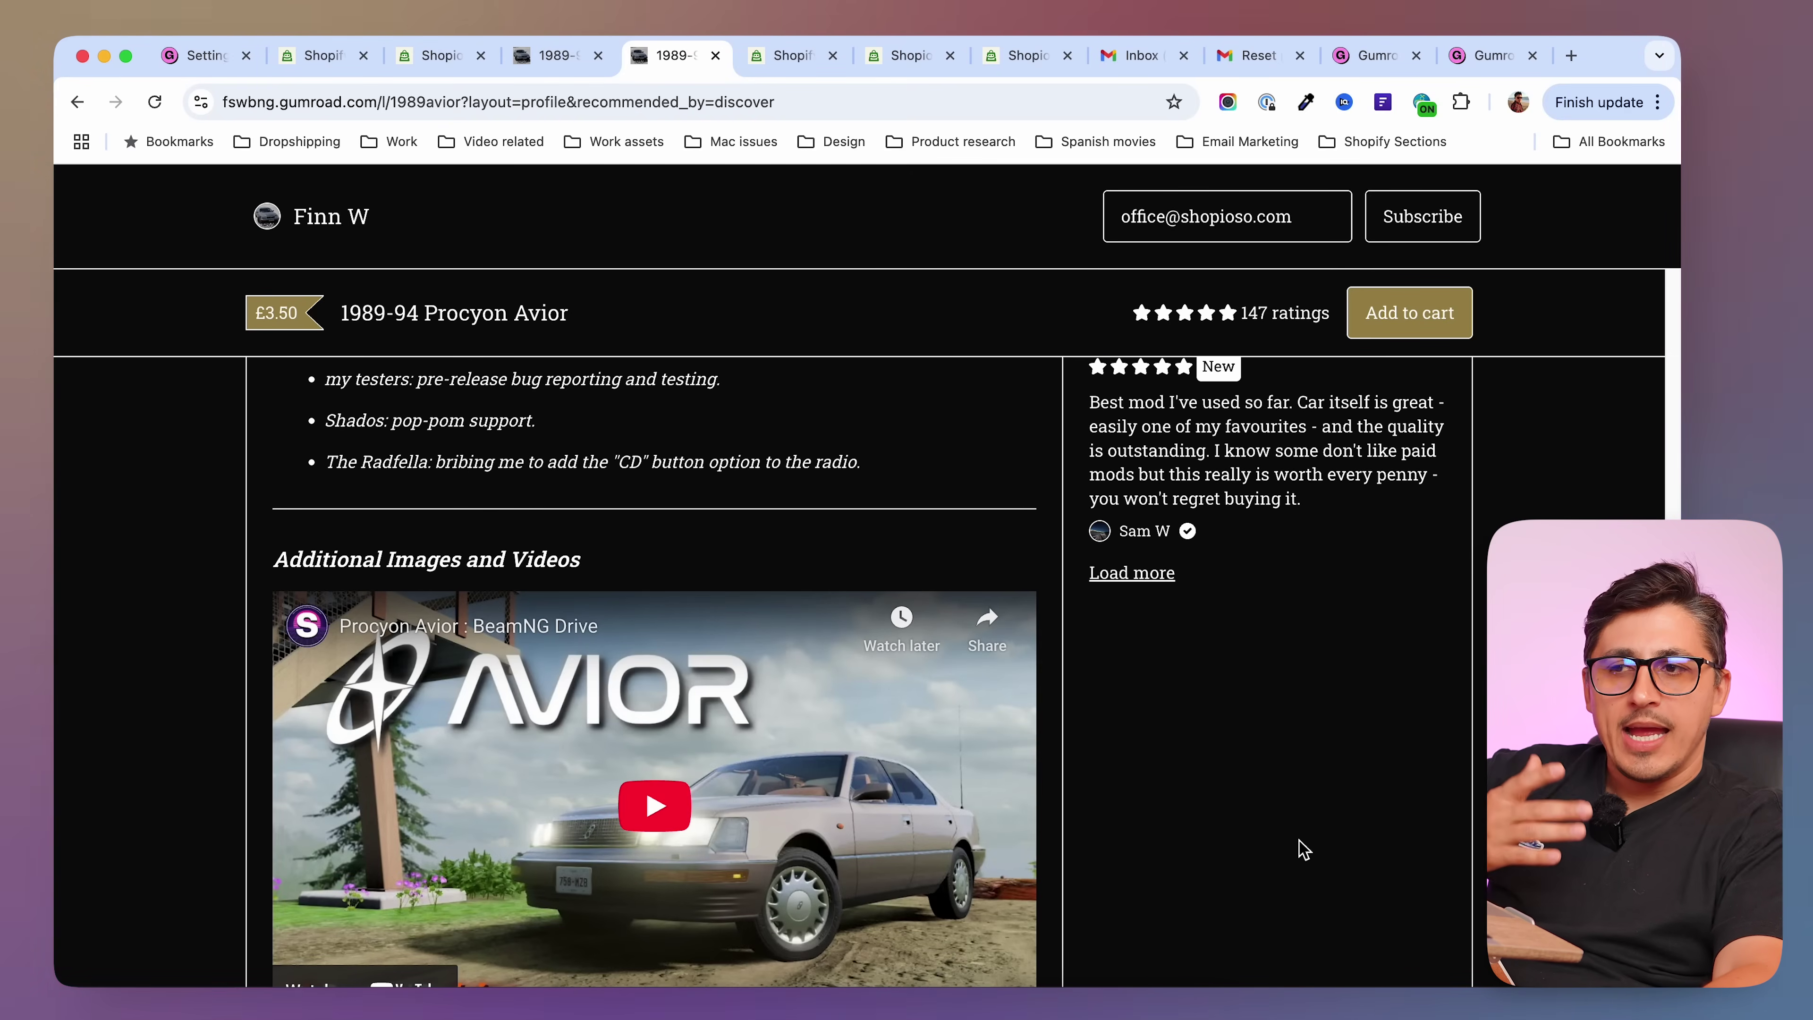
pyautogui.scroll(20, 1304, 850)
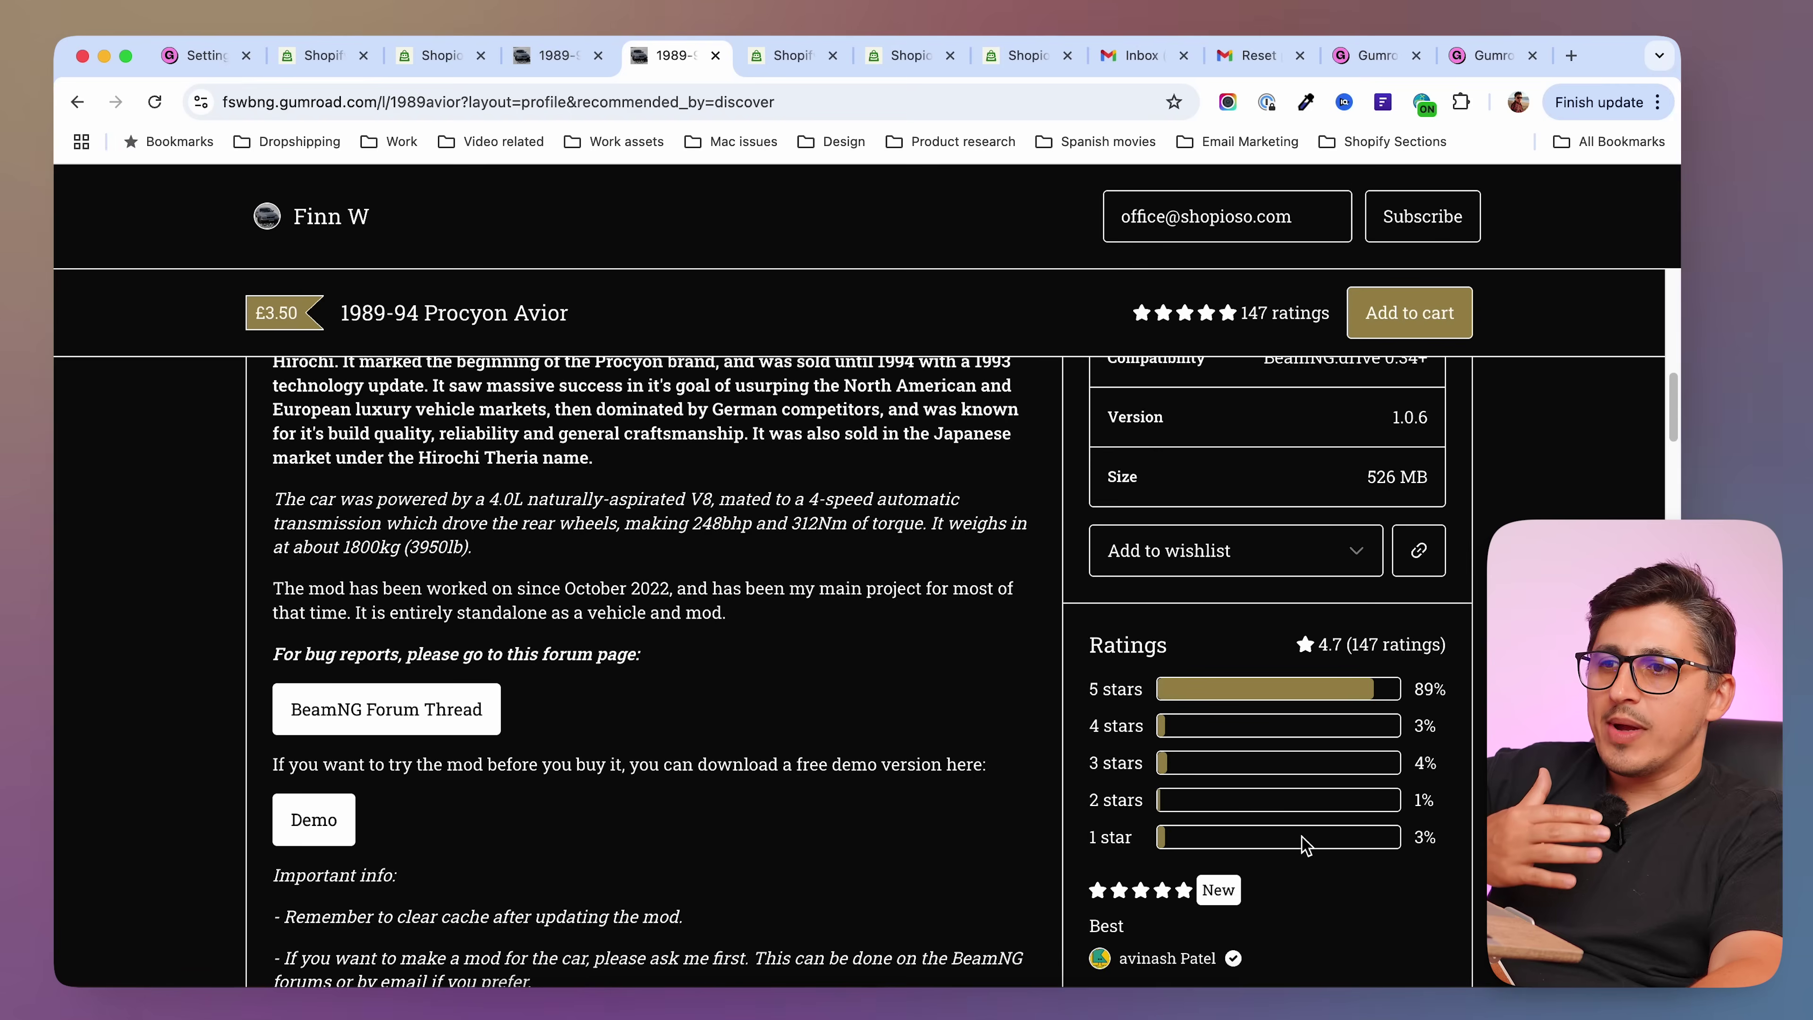
pyautogui.scroll(5, 1302, 843)
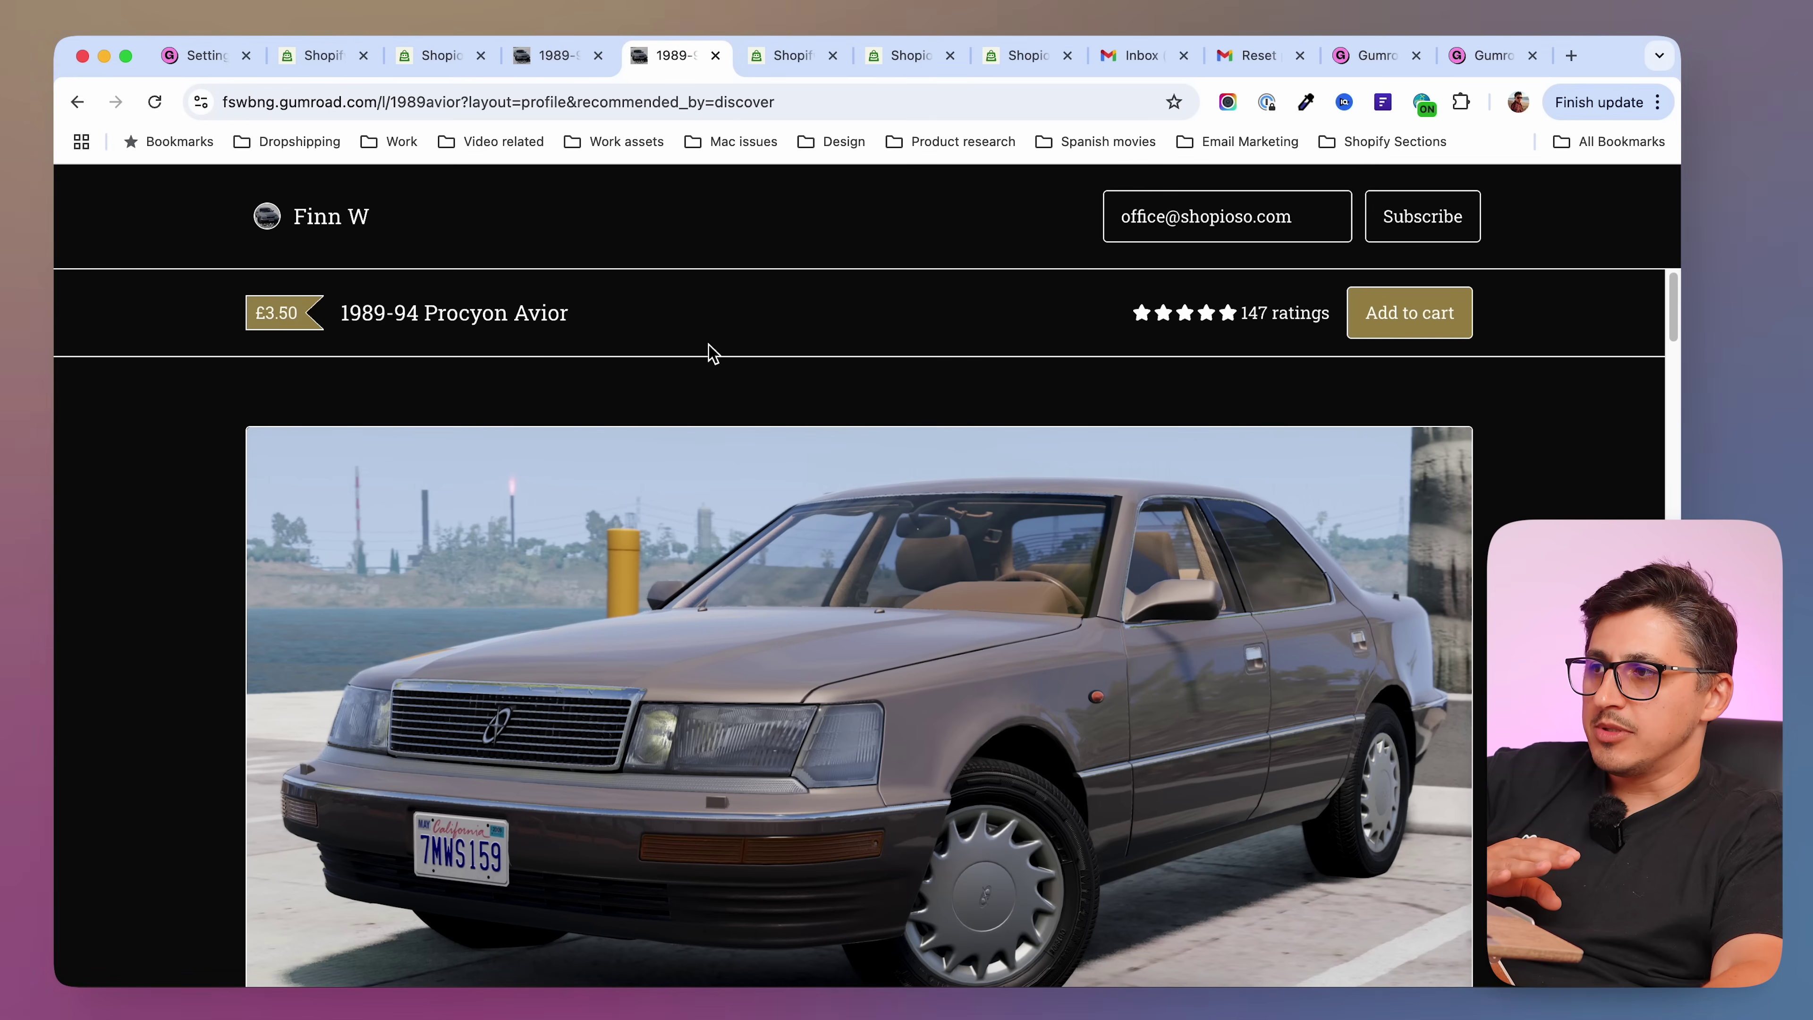
# - Go to the other Procyon Avior tab and open the creator's BeamNG mods storefront
pyautogui.hotkey('ctrl', 'shift', 'Tab')
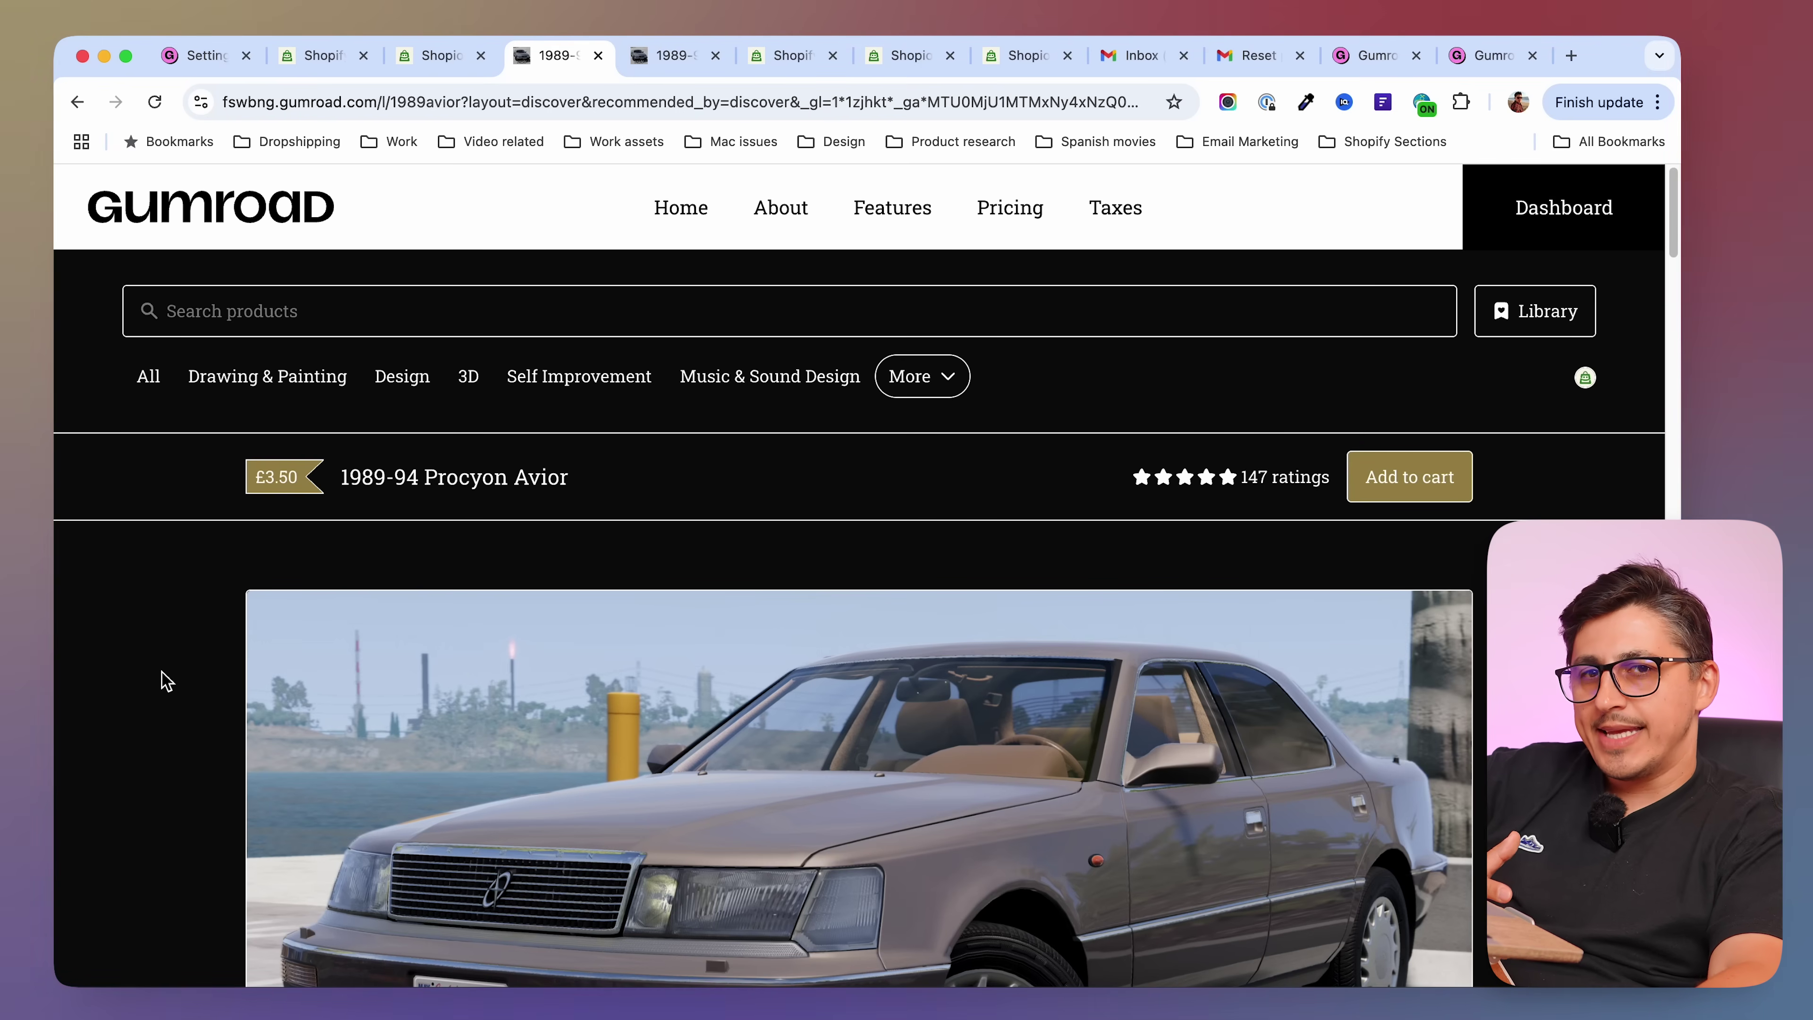
pyautogui.scroll(-5, 166, 681)
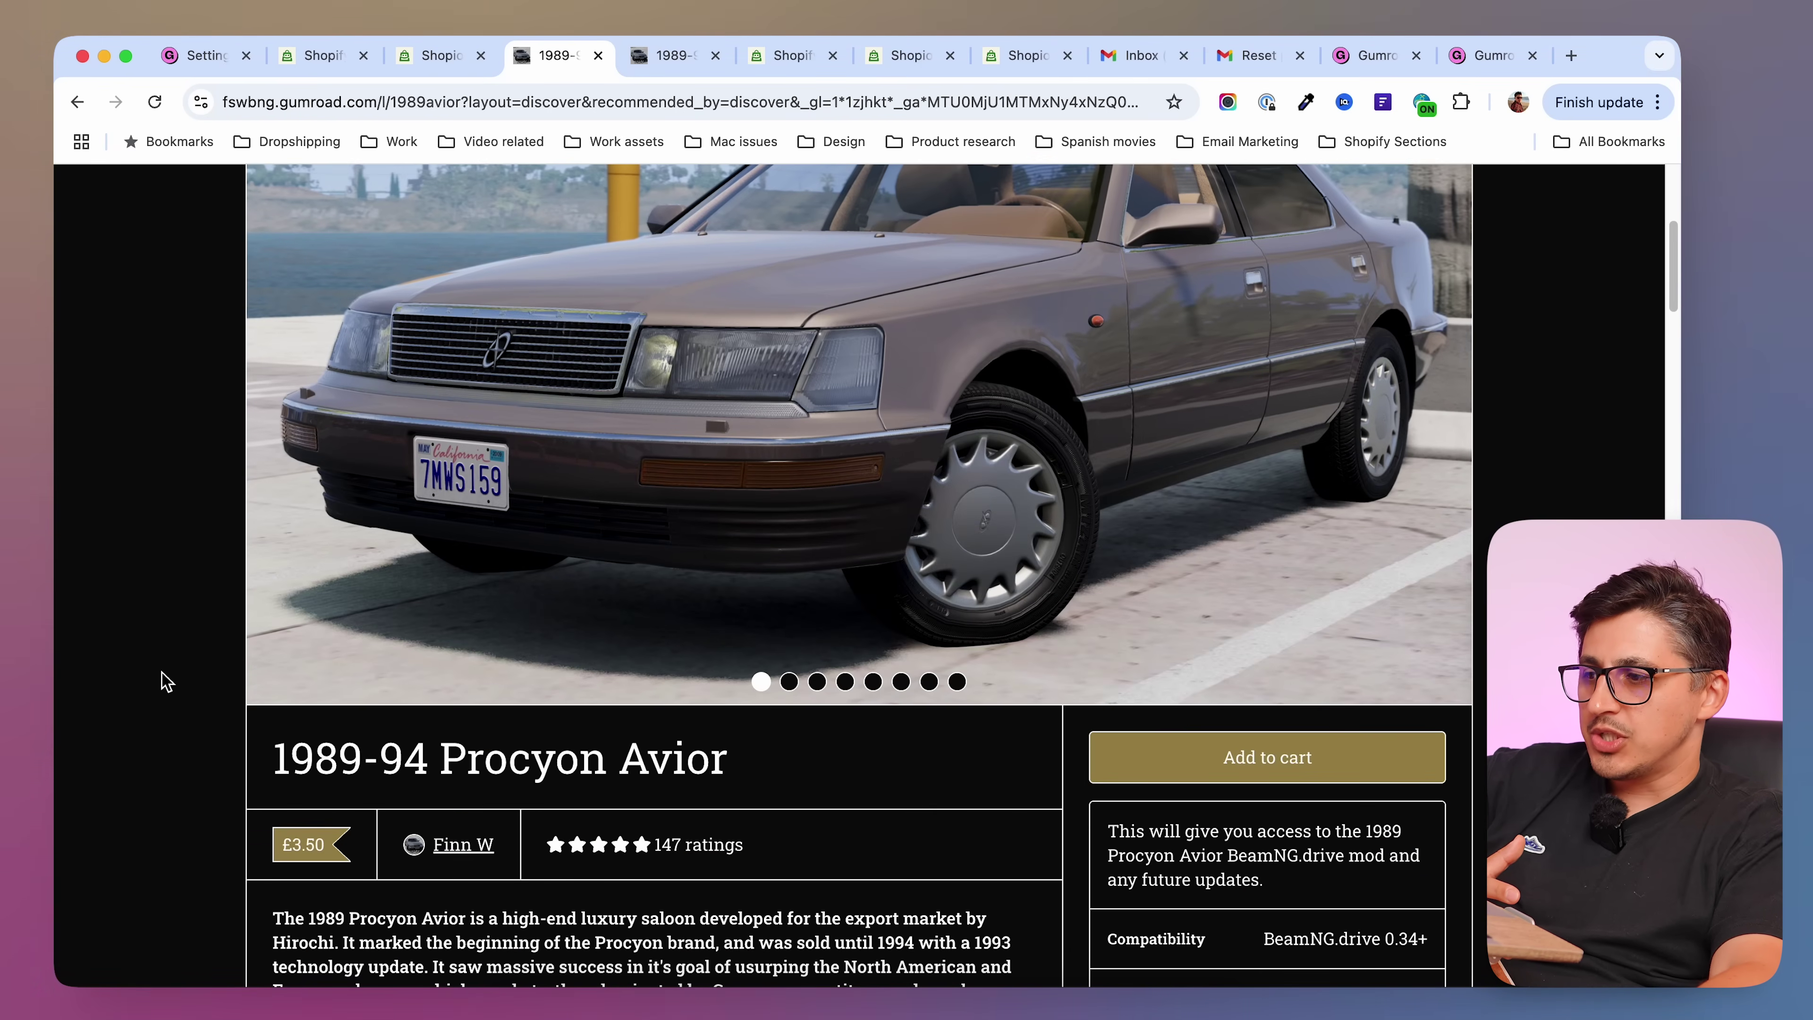
pyautogui.click(451, 846)
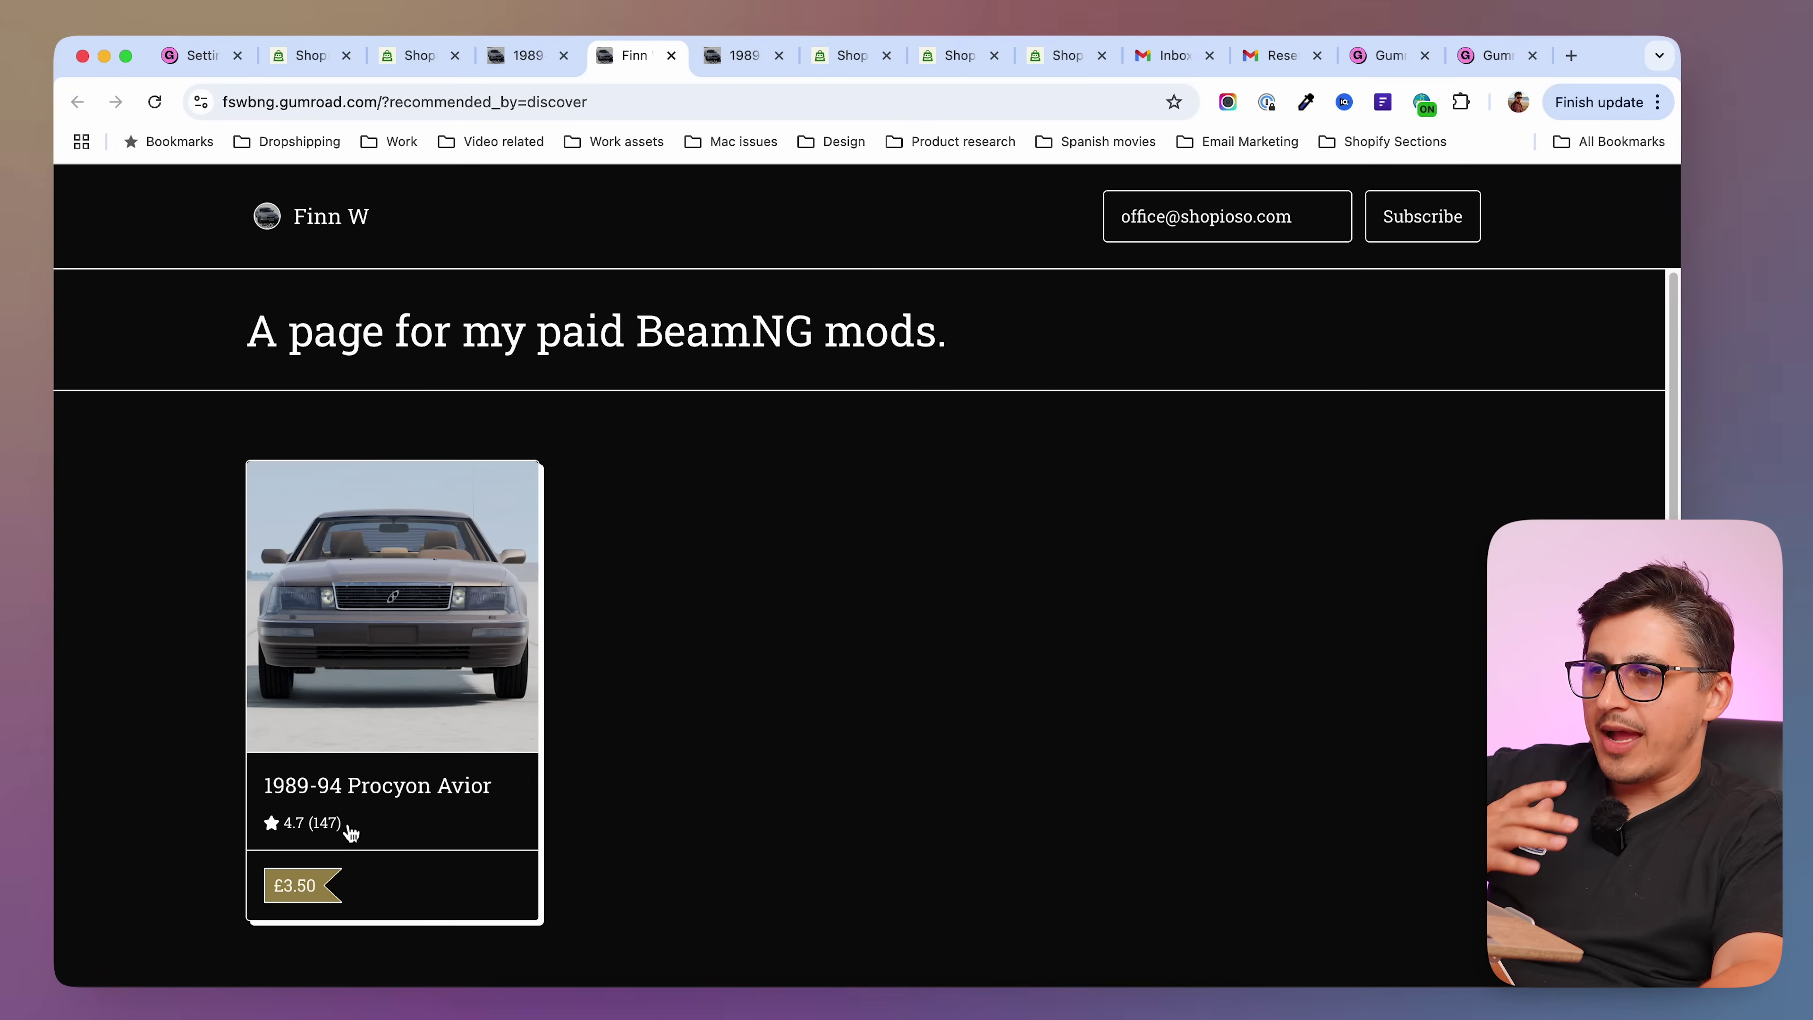